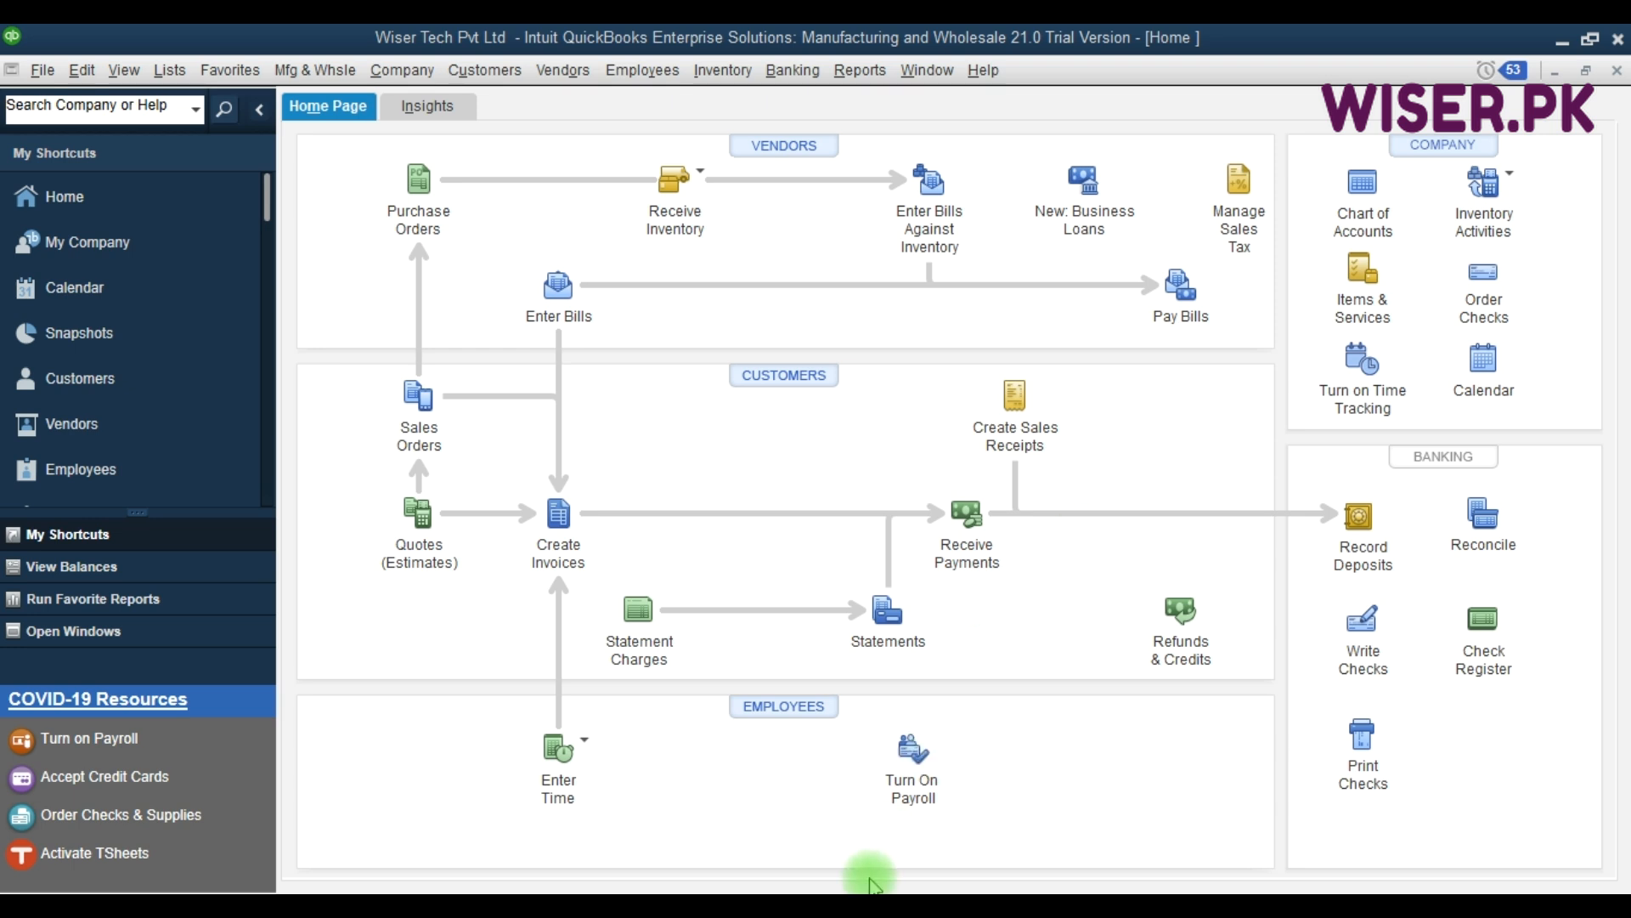
# Switch to the Excel transactions sheet and review entry E3 about the advance given to the driver.
pyautogui.click(856, 907)
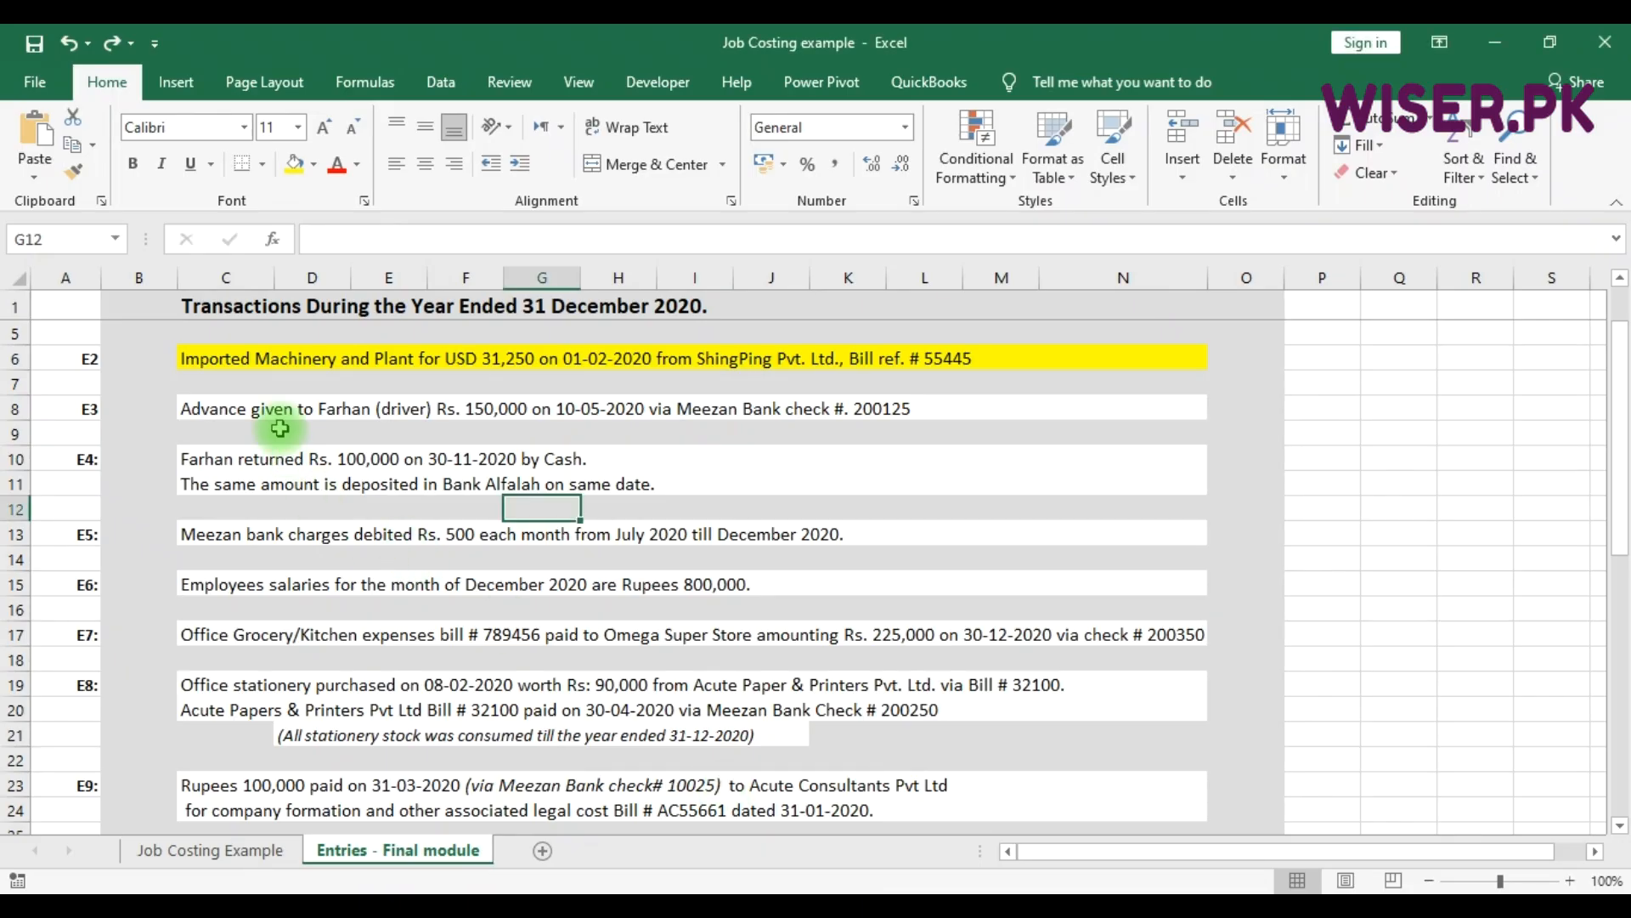
pyautogui.click(244, 366)
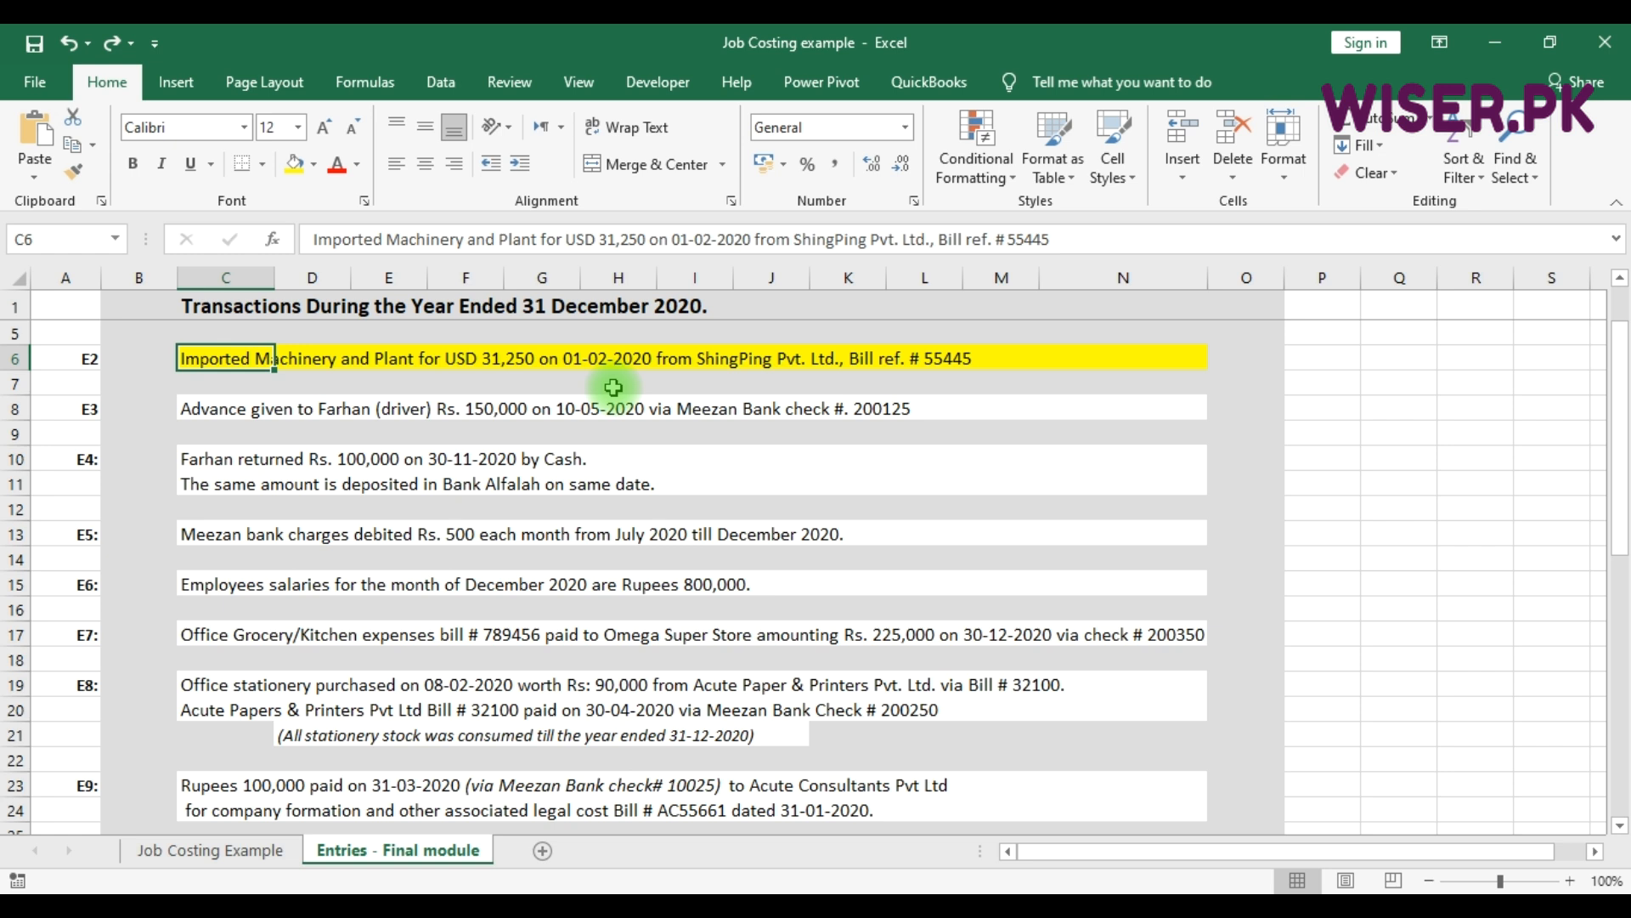
pyautogui.click(227, 408)
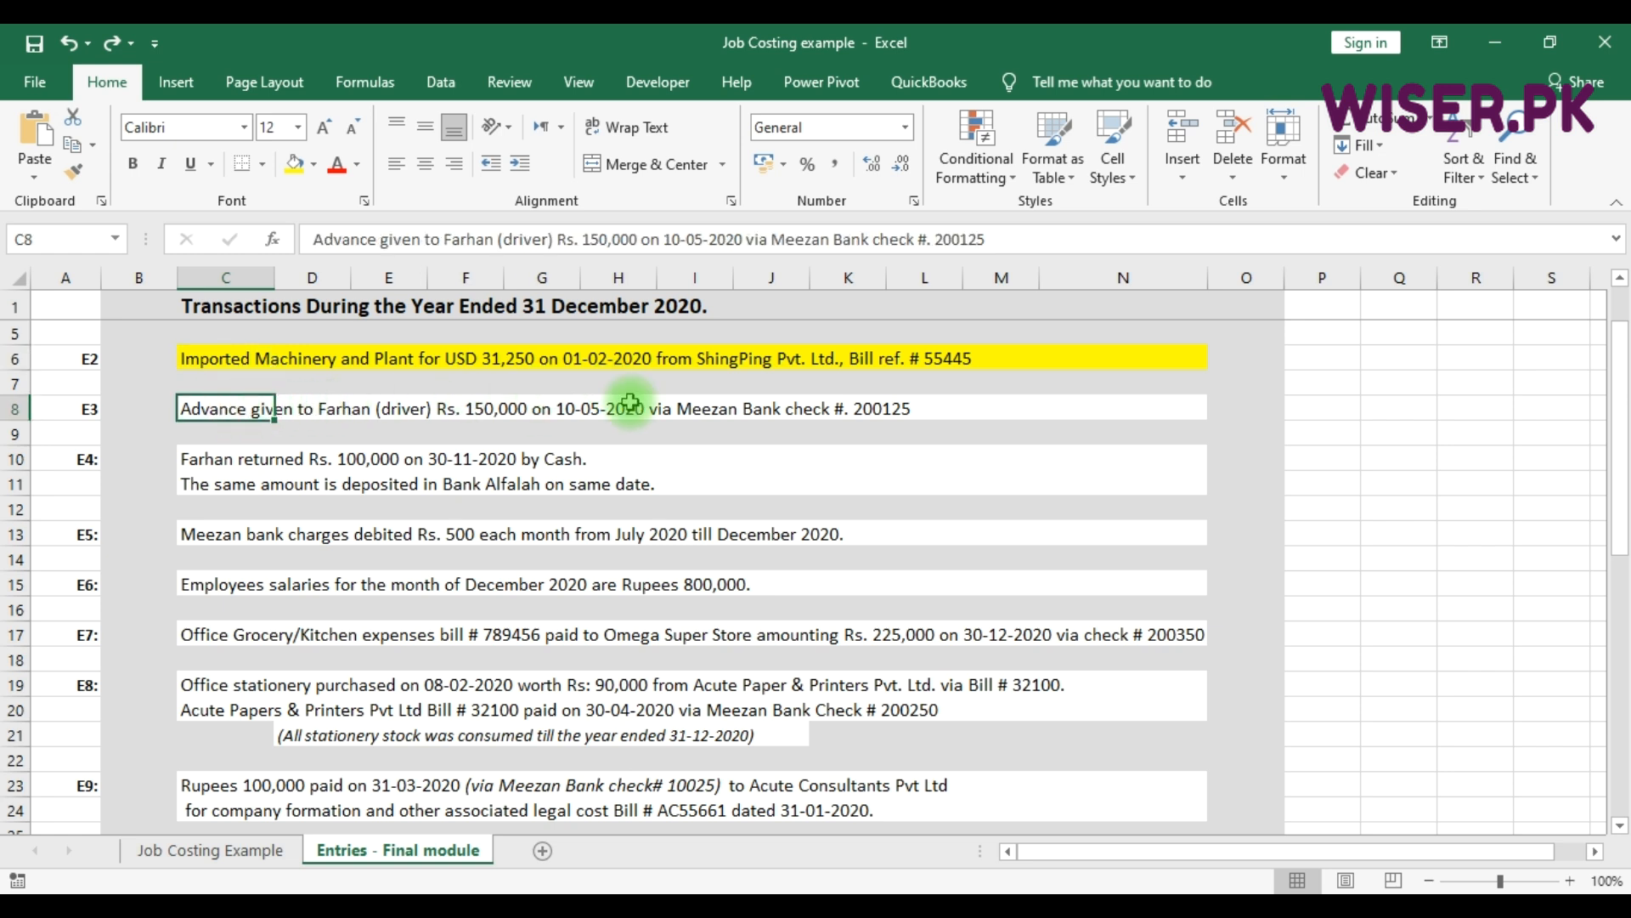
pyautogui.hotkey('shift', 'Right')
pyautogui.hotkey('shift', 'Right')
pyautogui.hotkey('shift', 'Right')
pyautogui.hotkey('shift', 'Right')
pyautogui.hotkey('shift', 'Right')
pyautogui.hotkey('shift', 'Right')
pyautogui.hotkey('shift', 'Right')
pyautogui.hotkey('shift', 'Right')
pyautogui.hotkey('shift', 'Right')
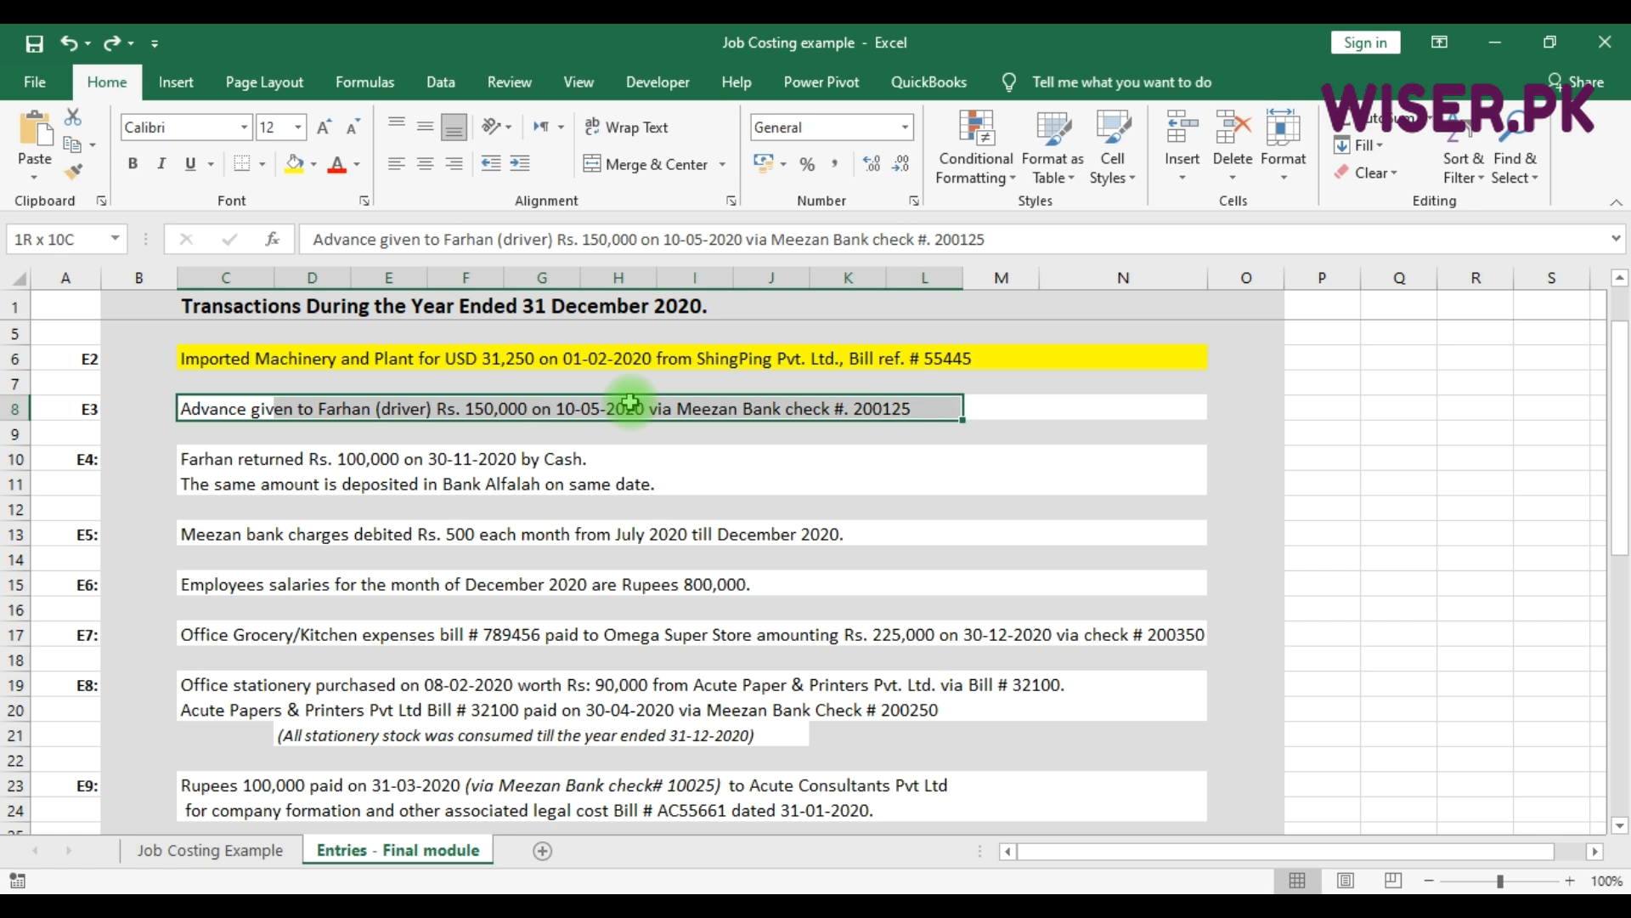
pyautogui.hotkey('shift', 'Right')
pyautogui.hotkey('shift', 'Right')
pyautogui.hotkey('shift', 'Right')
pyautogui.hotkey('shift', 'Left')
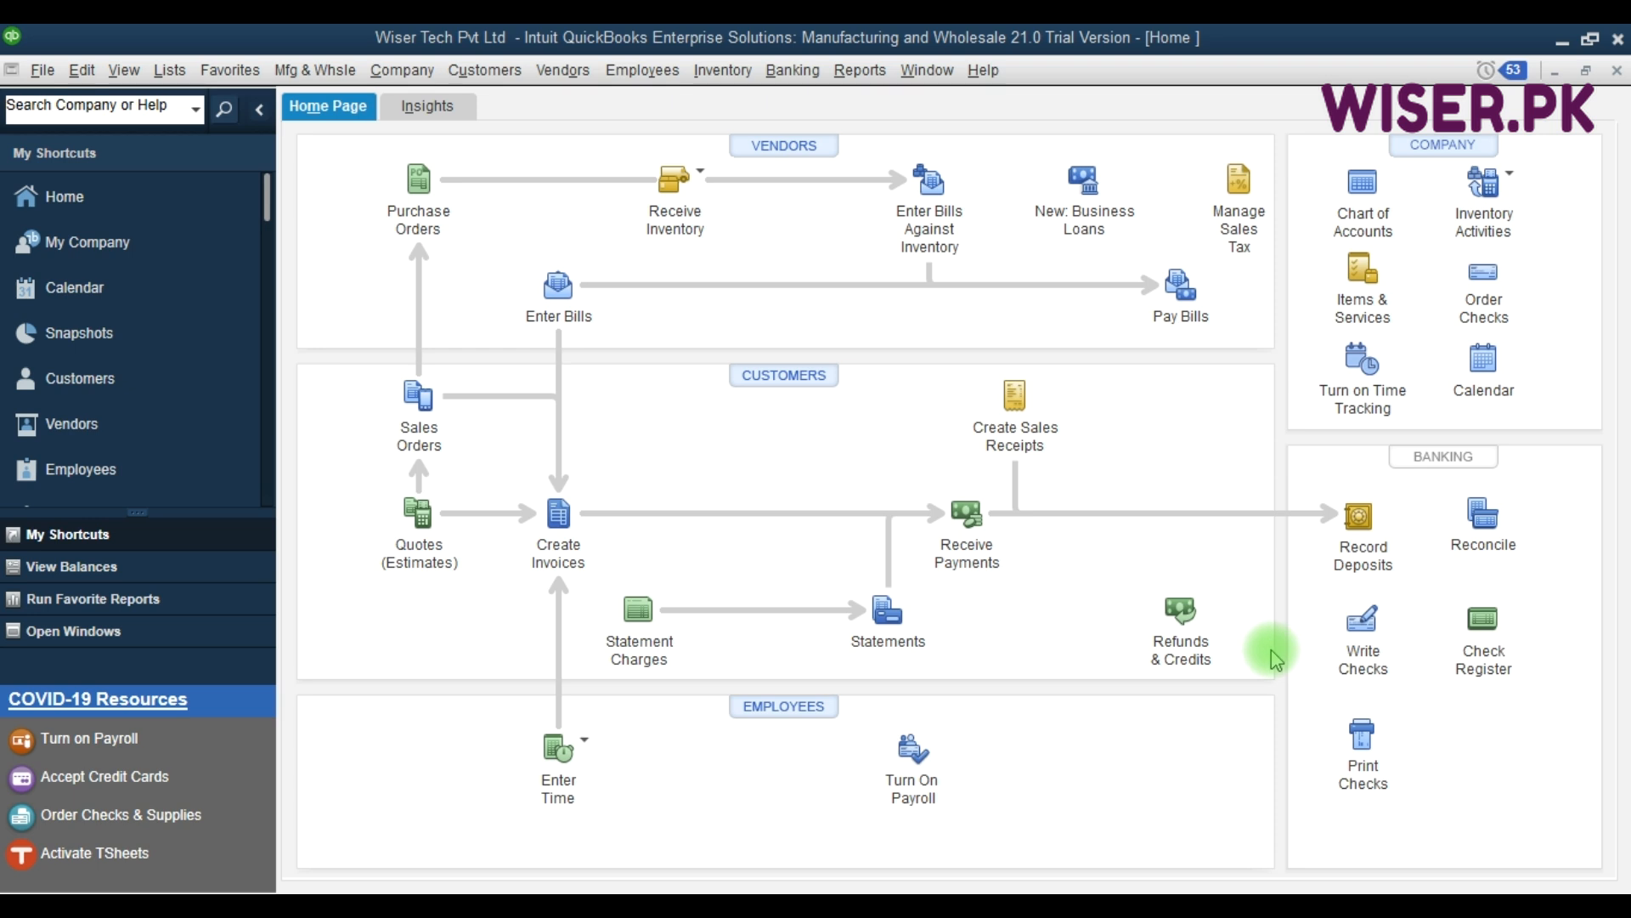
# Start a new check drawn on Meezan Bank and set its check number to 200125.
pyautogui.click(1363, 654)
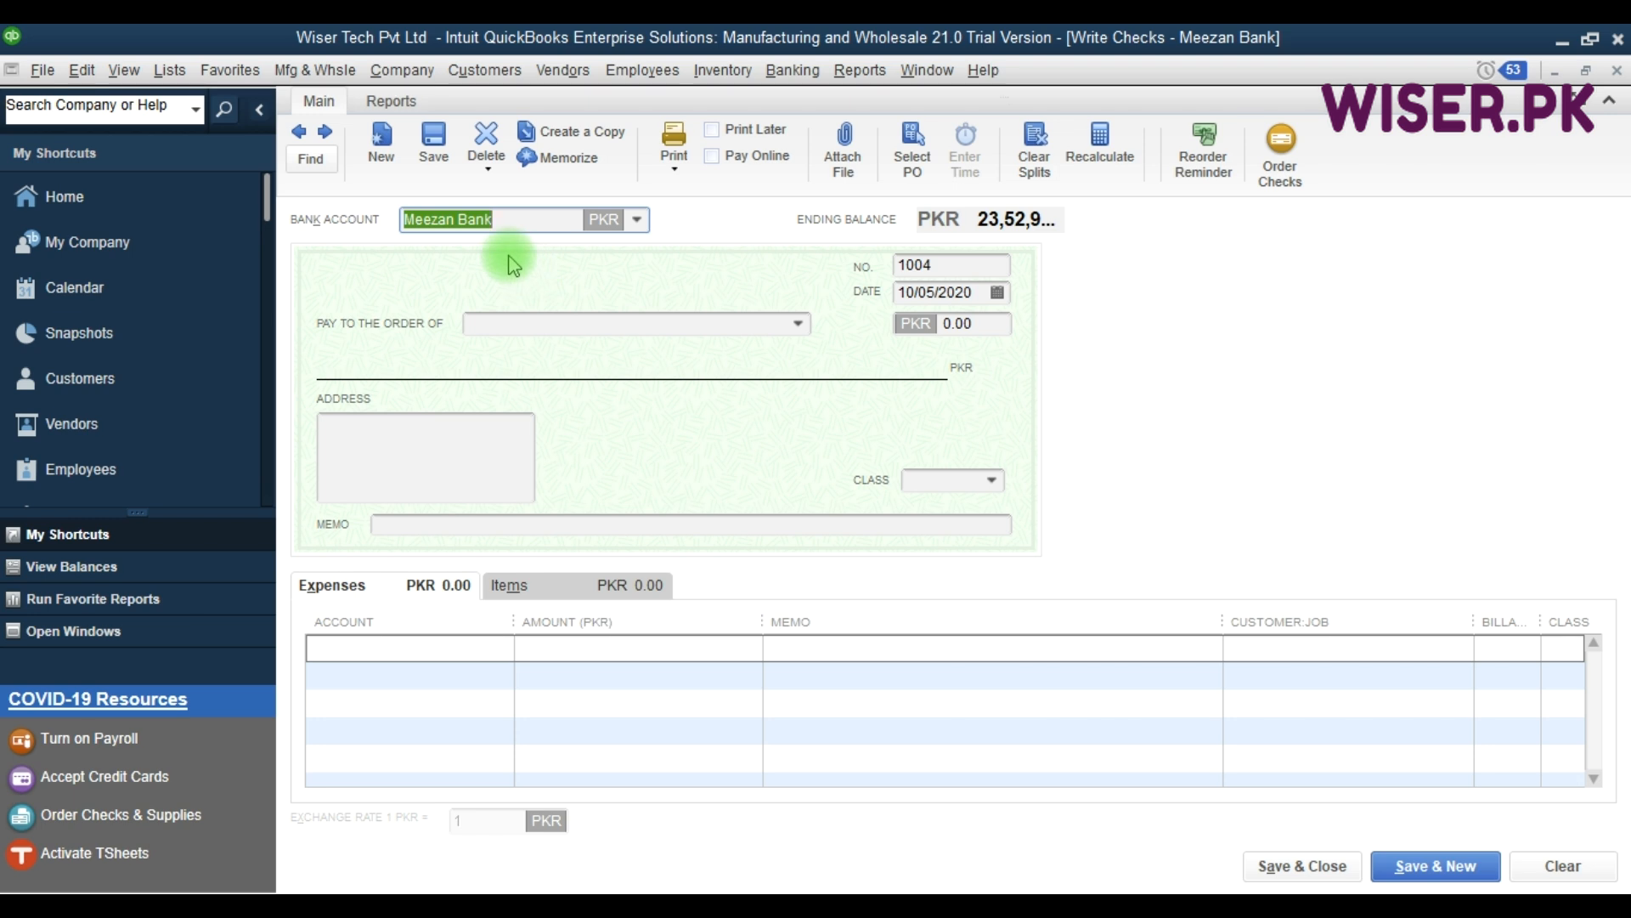
pyautogui.click(945, 263)
pyautogui.press('BackSpace')
pyautogui.press('BackSpace')
pyautogui.press('BackSpace')
pyautogui.press('BackSpace')
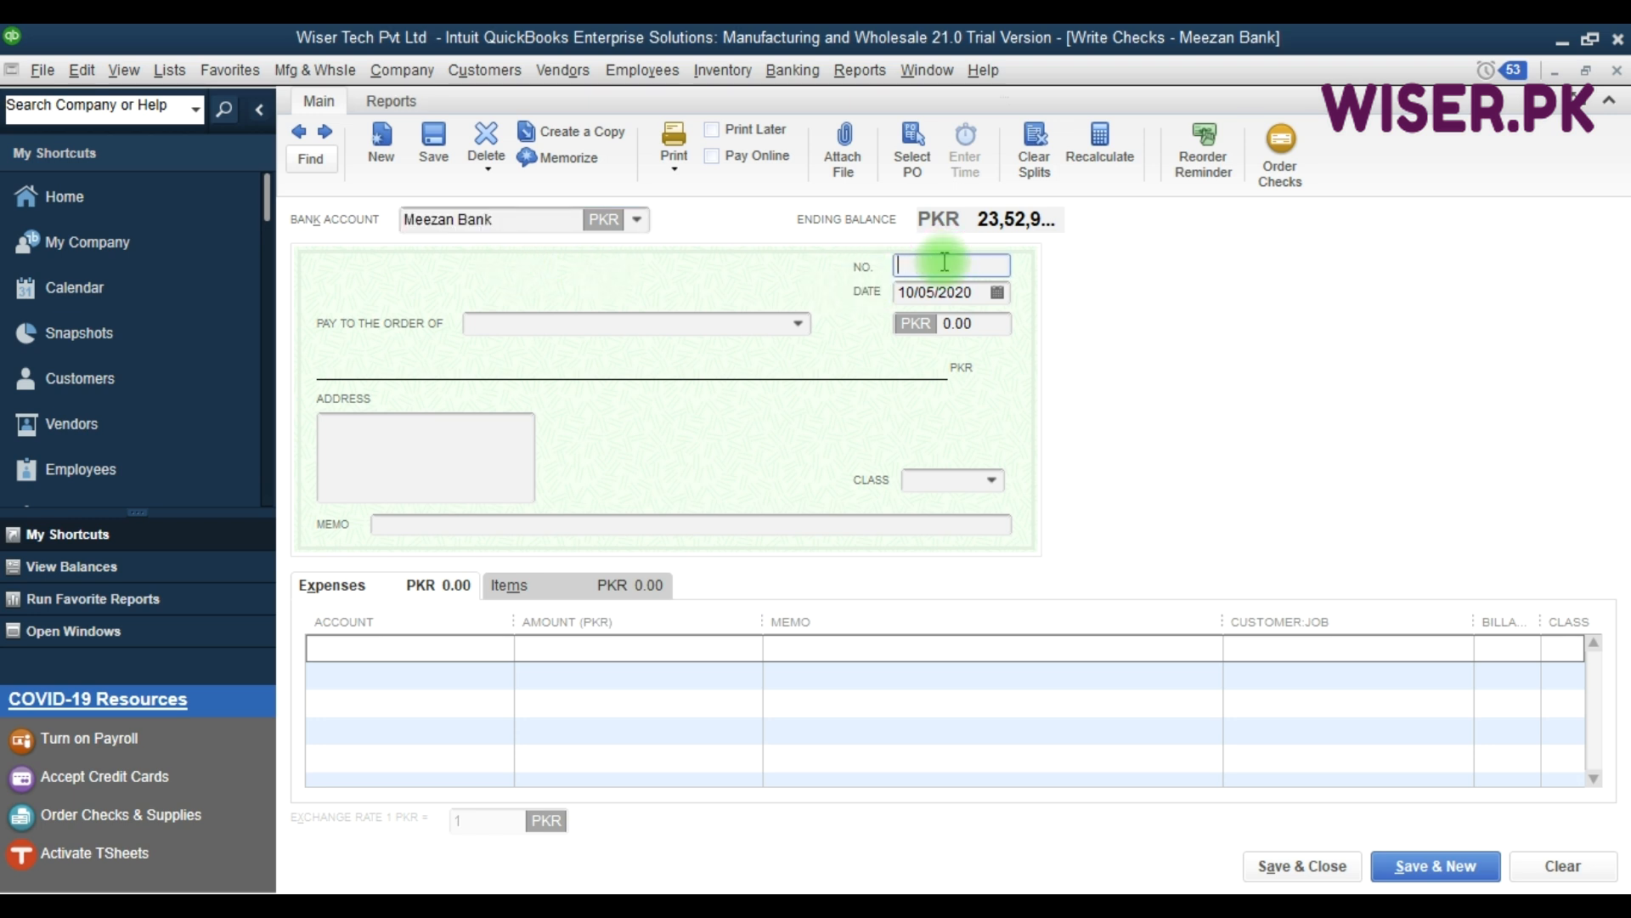
pyautogui.write('200123')
pyautogui.press('Tab')
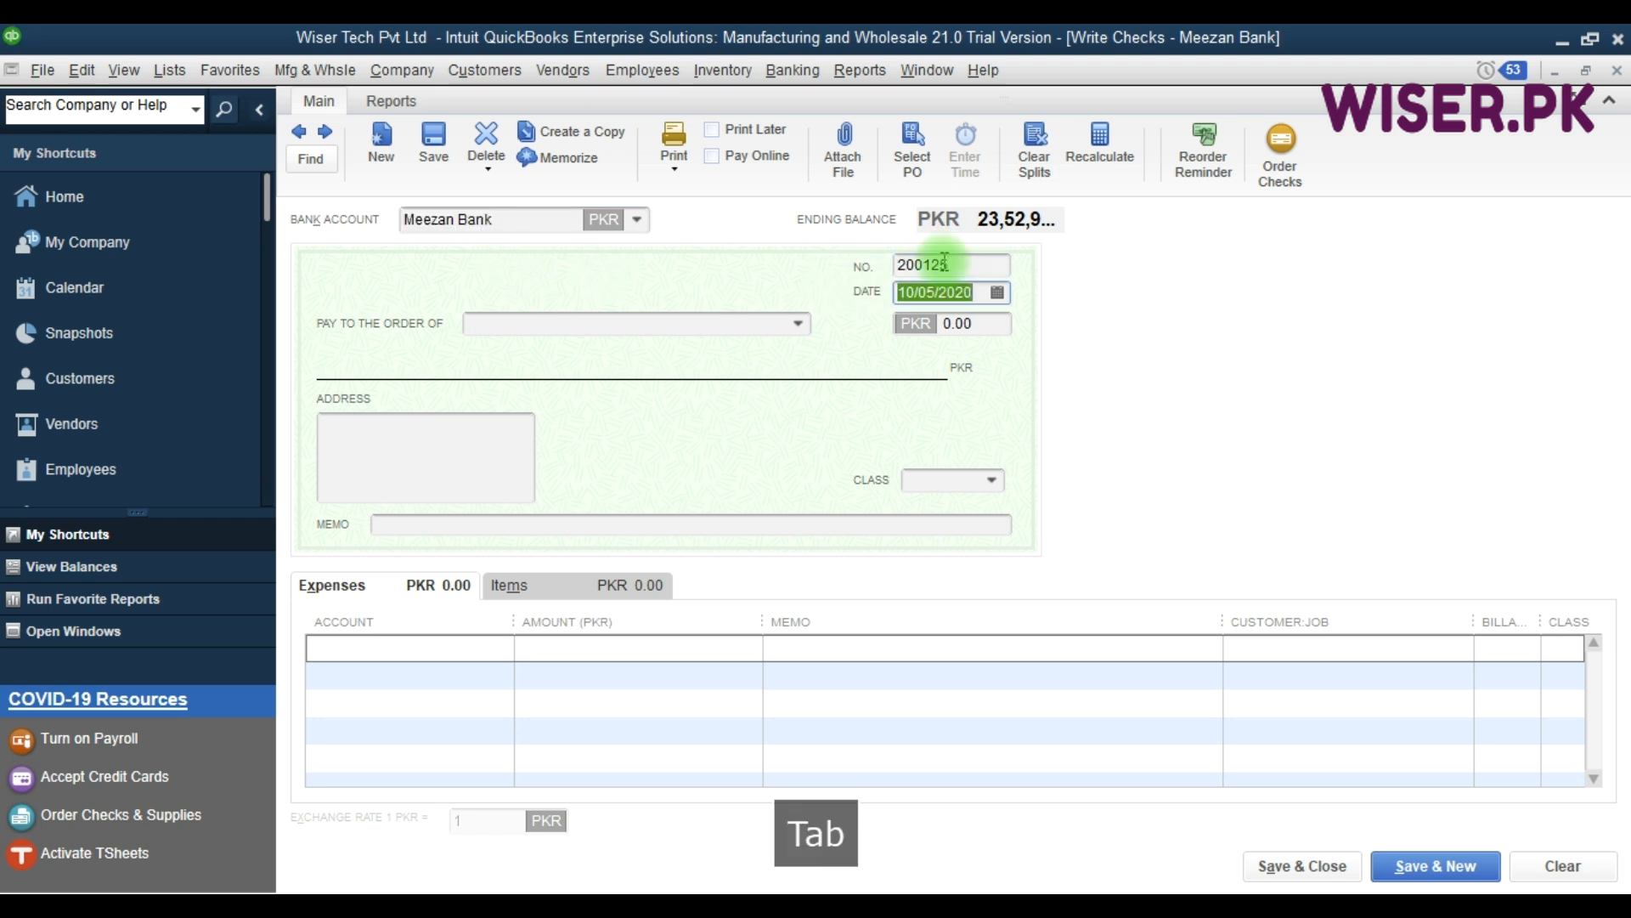
# Choose the driver employee as the check's payee and decline turning on payroll.
pyautogui.click(564, 318)
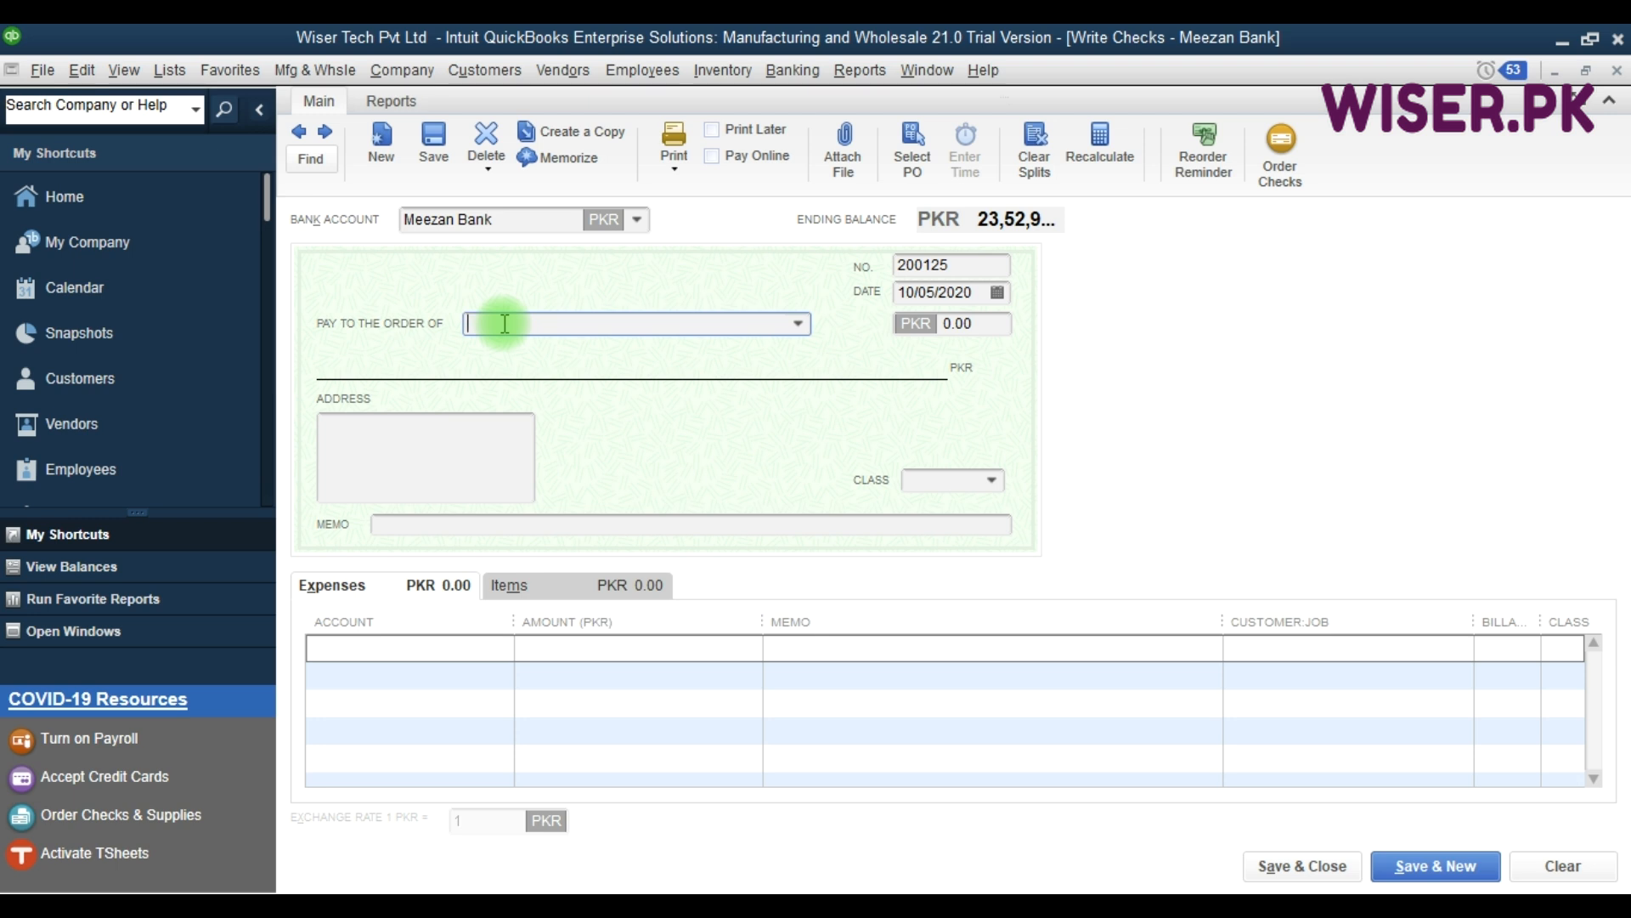
pyautogui.write('Farhan (Driver')
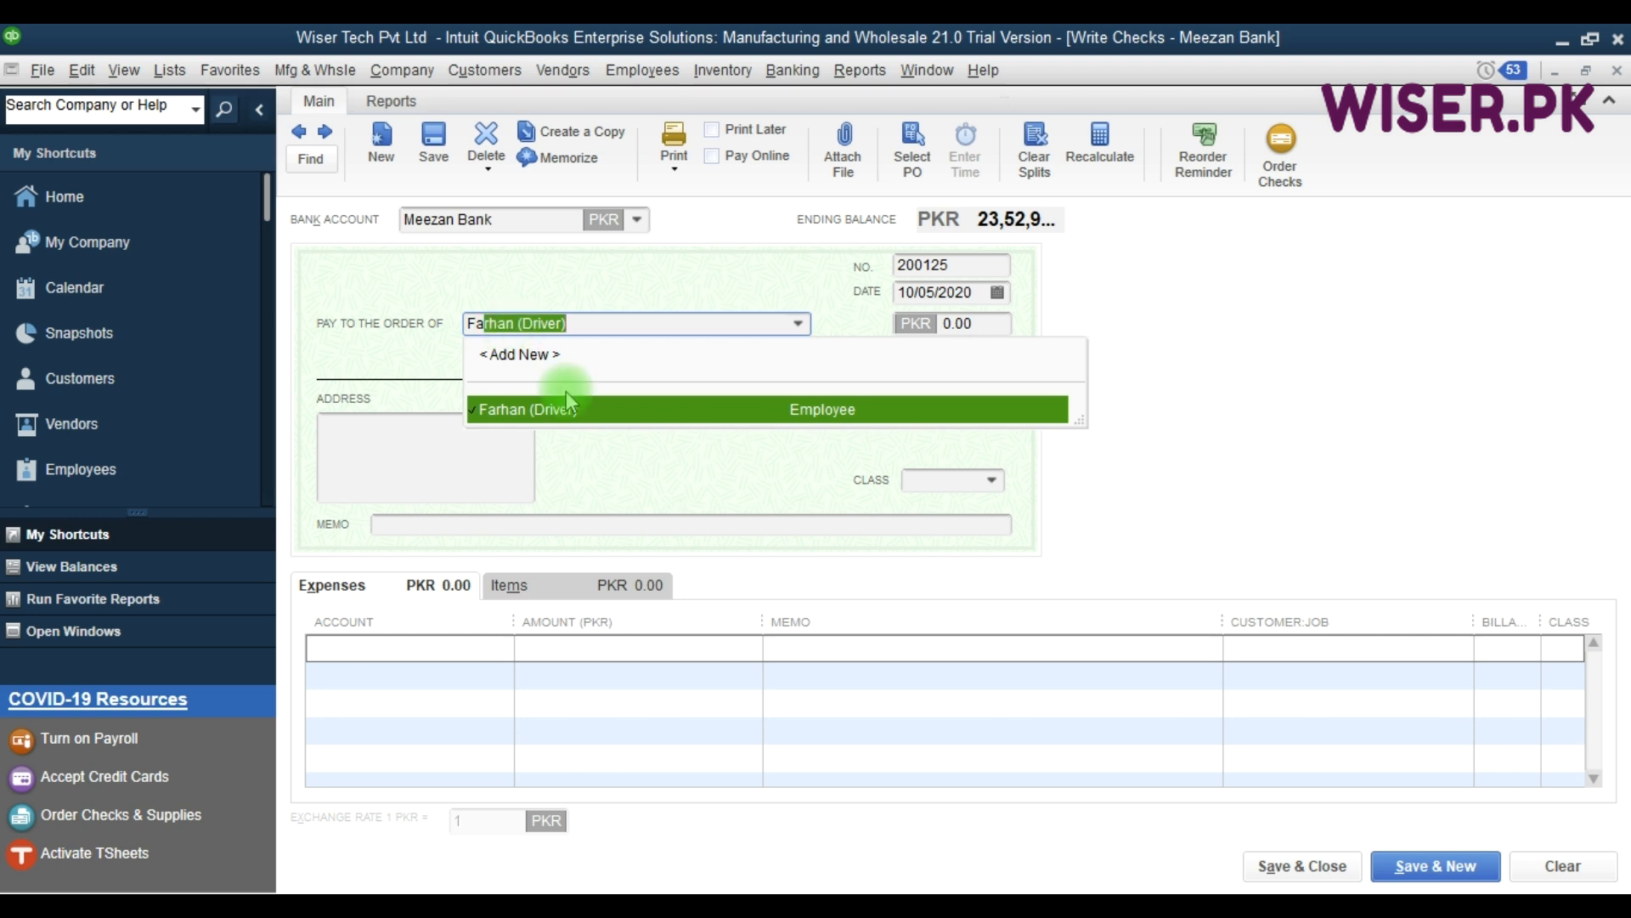
pyautogui.click(561, 411)
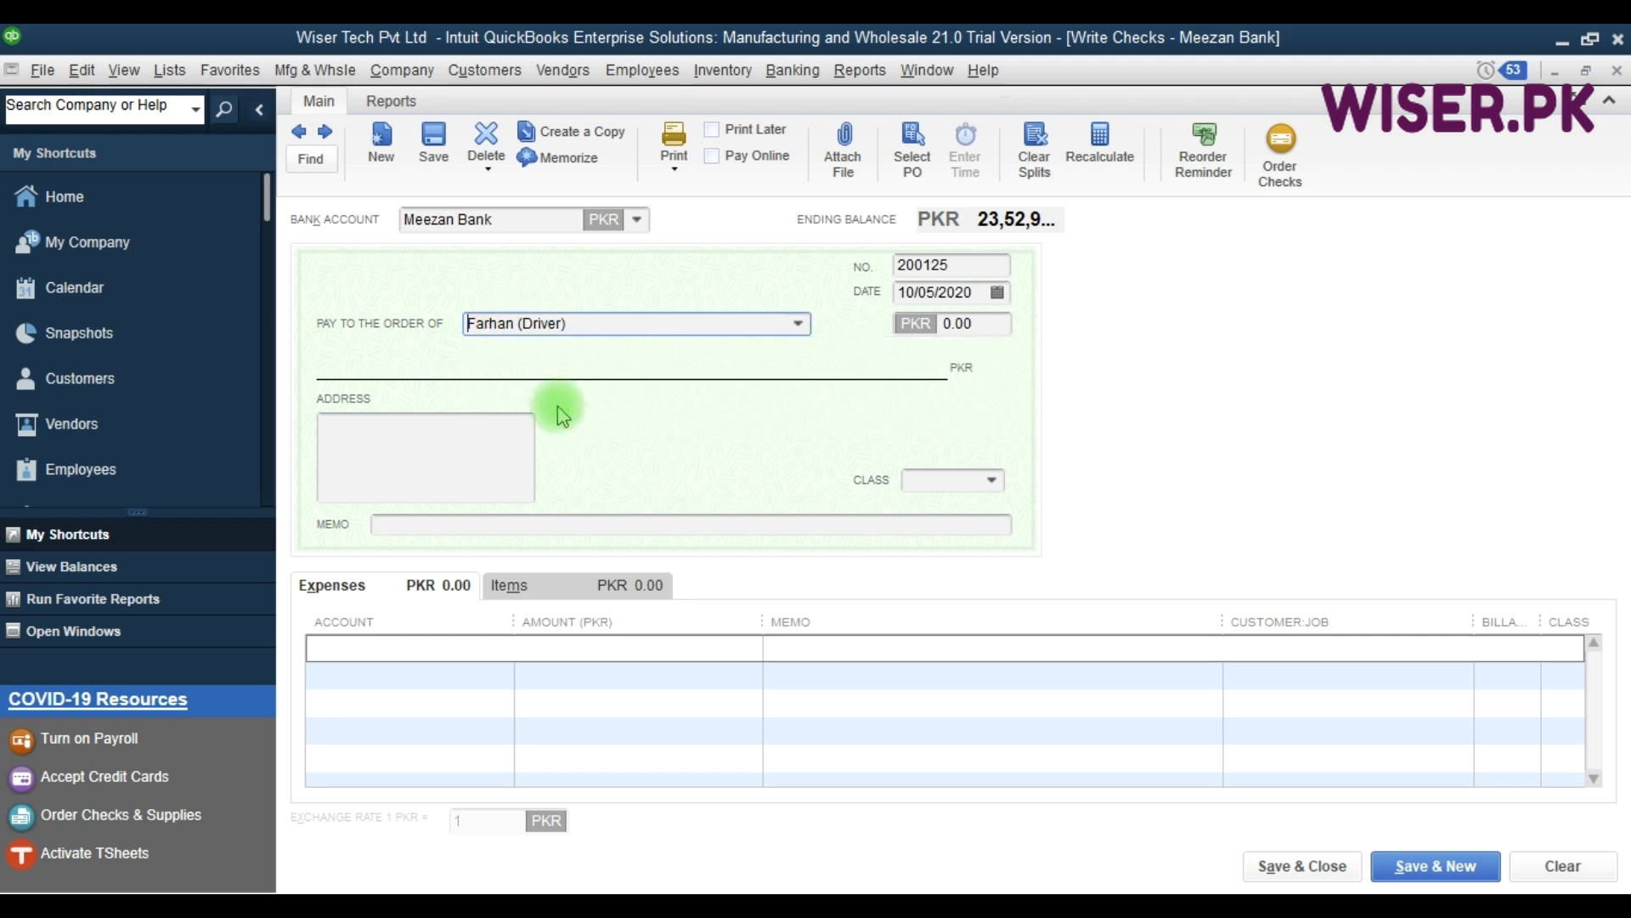
pyautogui.press('Tab')
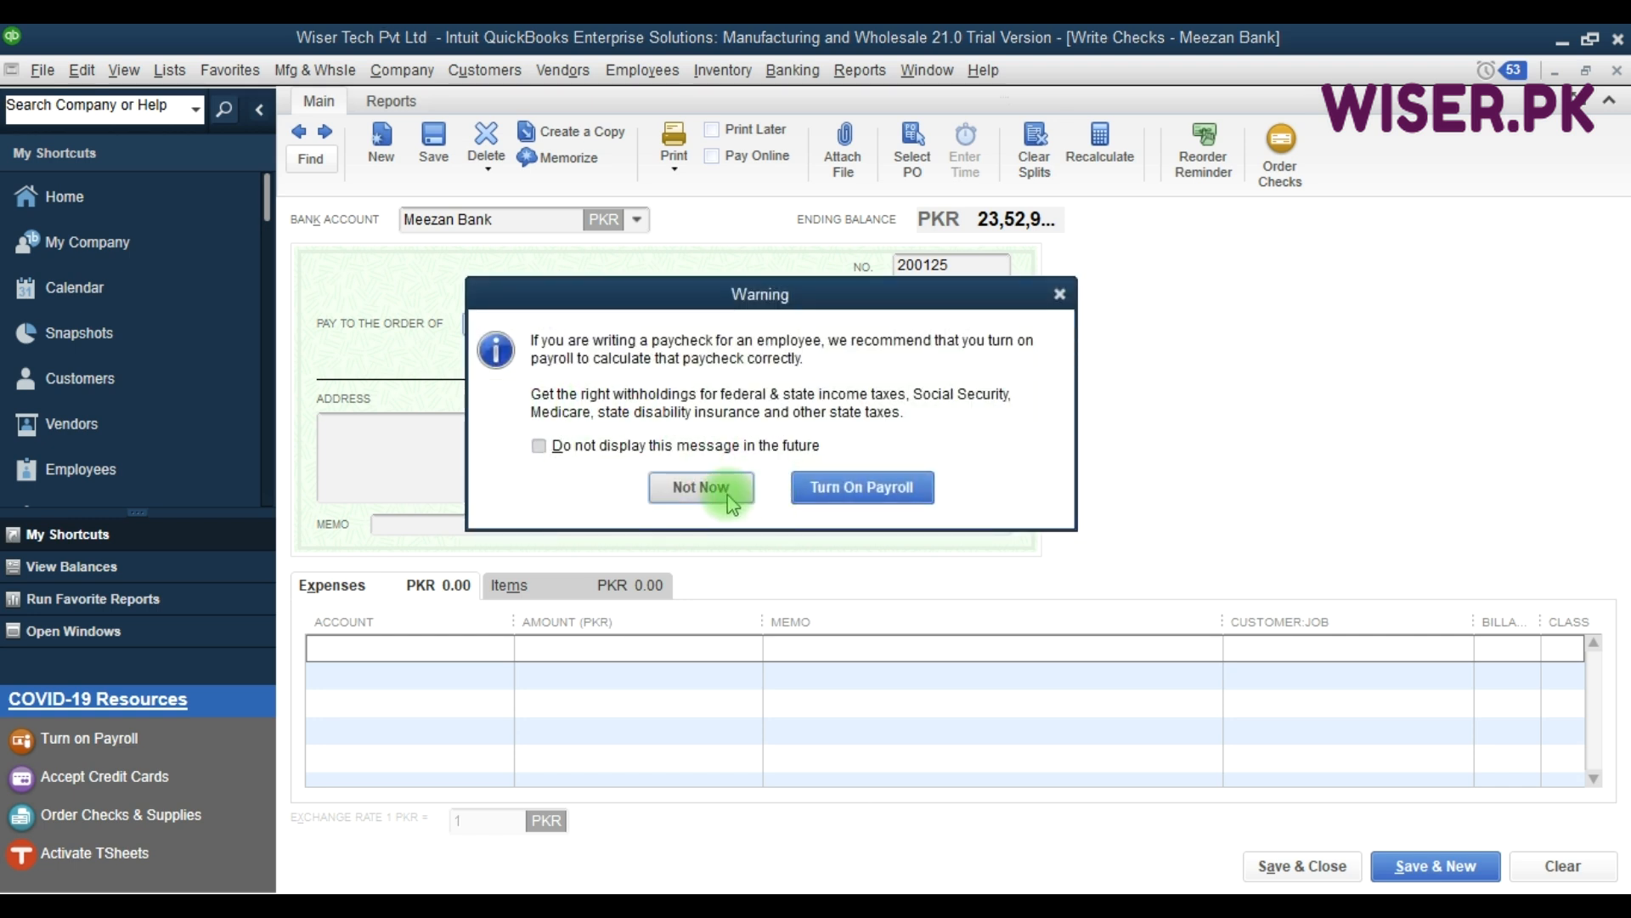
pyautogui.click(694, 489)
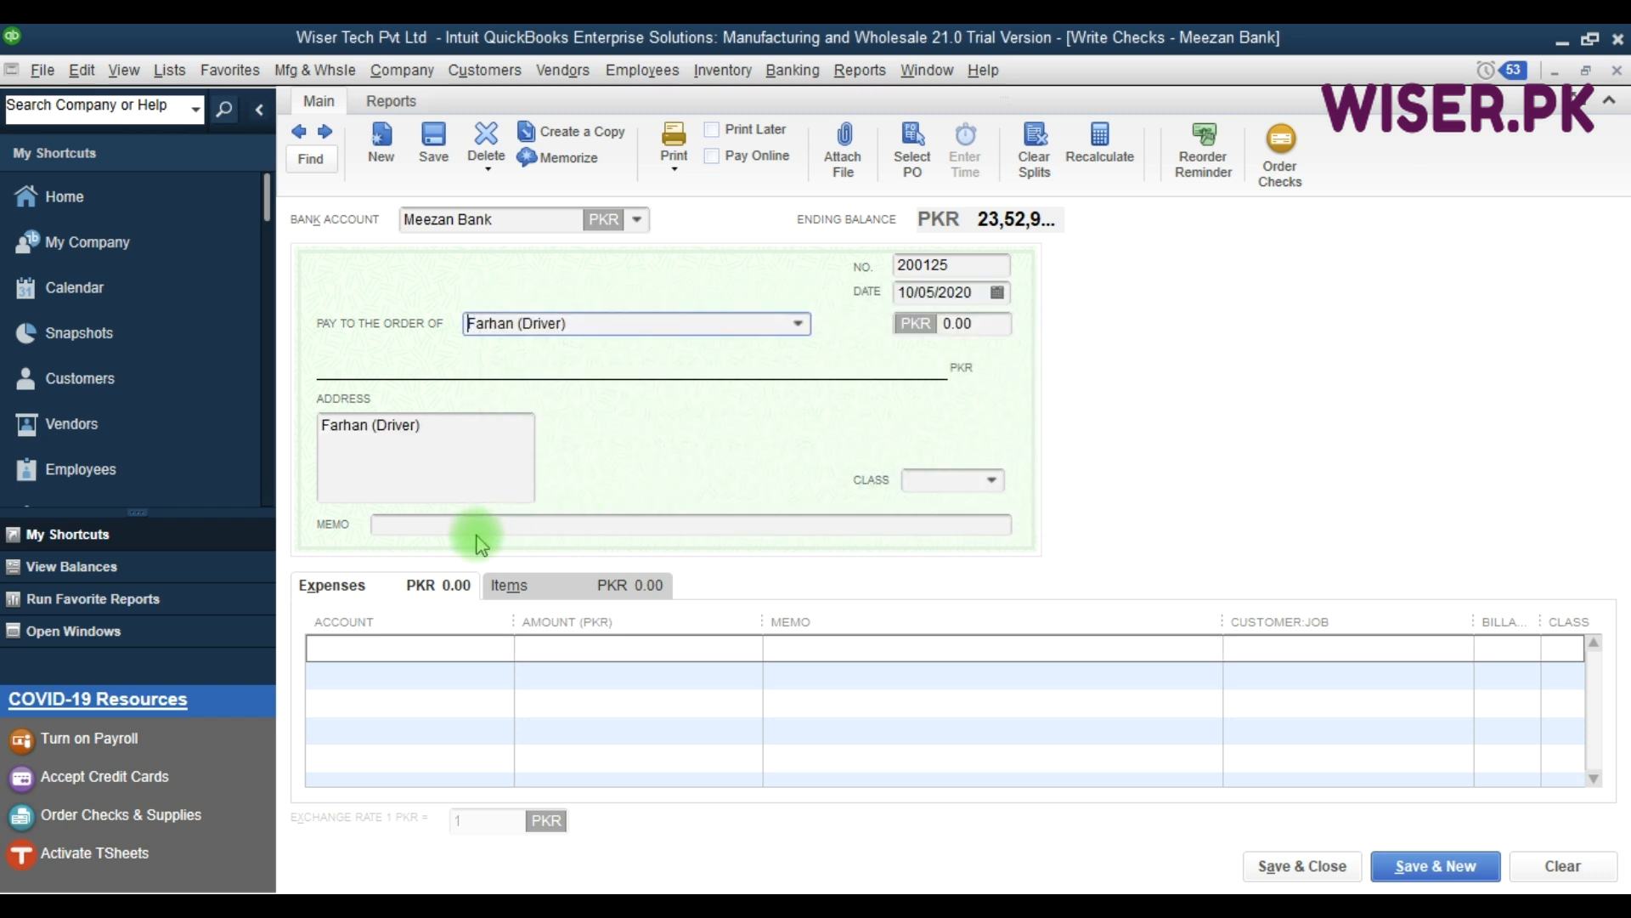
# Enter a check memo reading "Cash Advance Given to" followed by the driver's name.
pyautogui.click(473, 527)
pyautogui.write('Cash Advance Given to Farhan (driver)')
pyautogui.press('Tab')
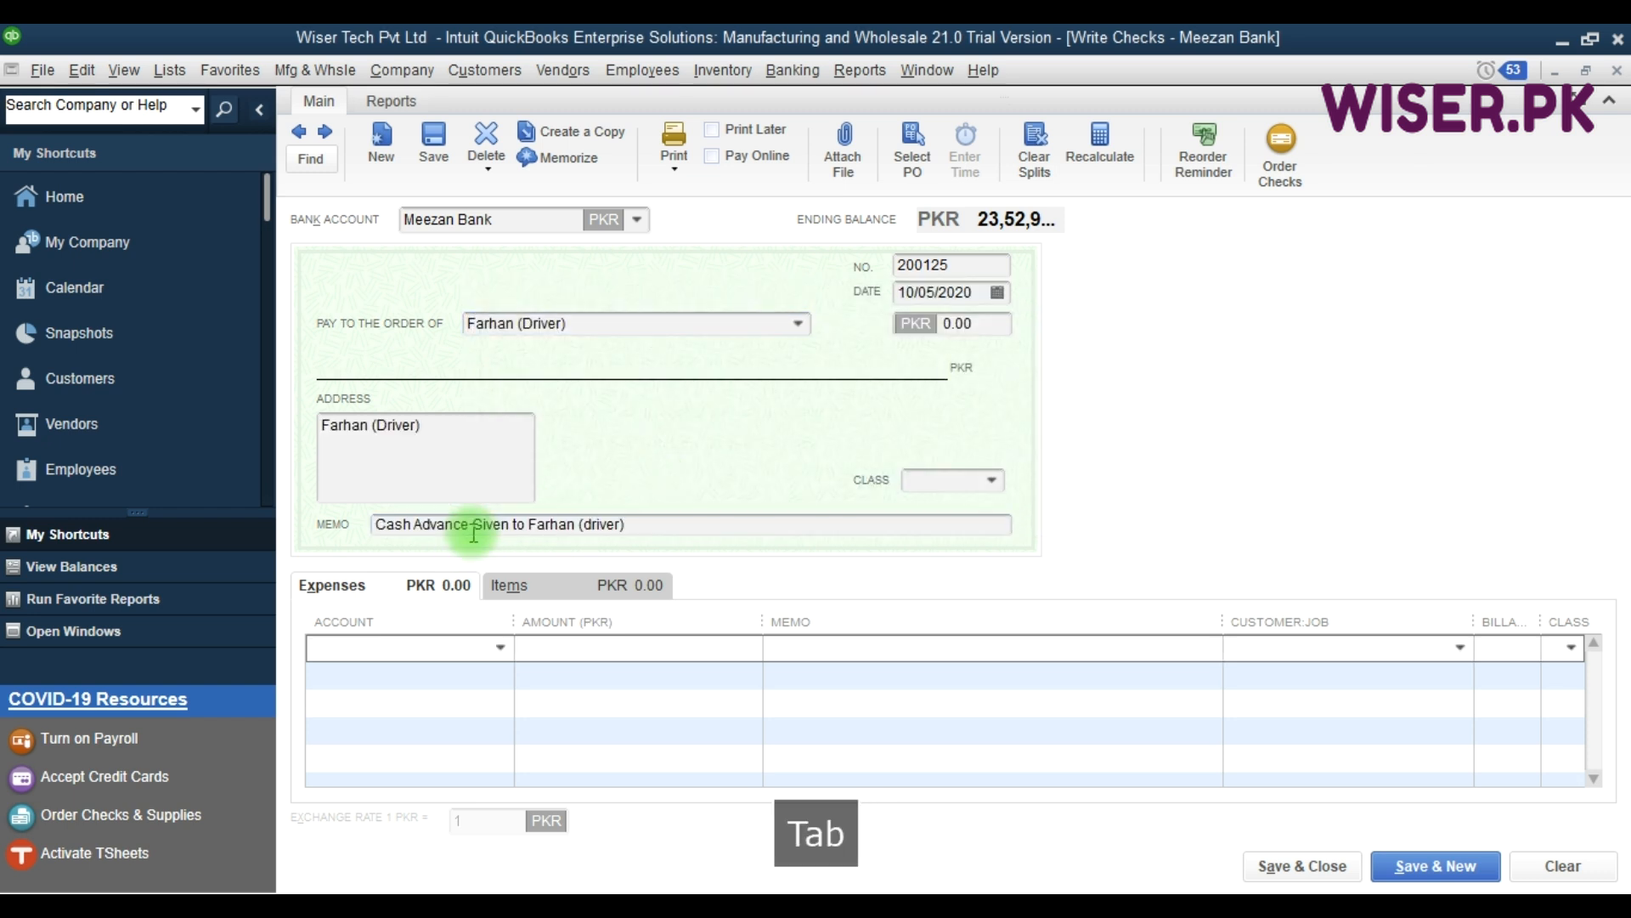
pyautogui.click(544, 525)
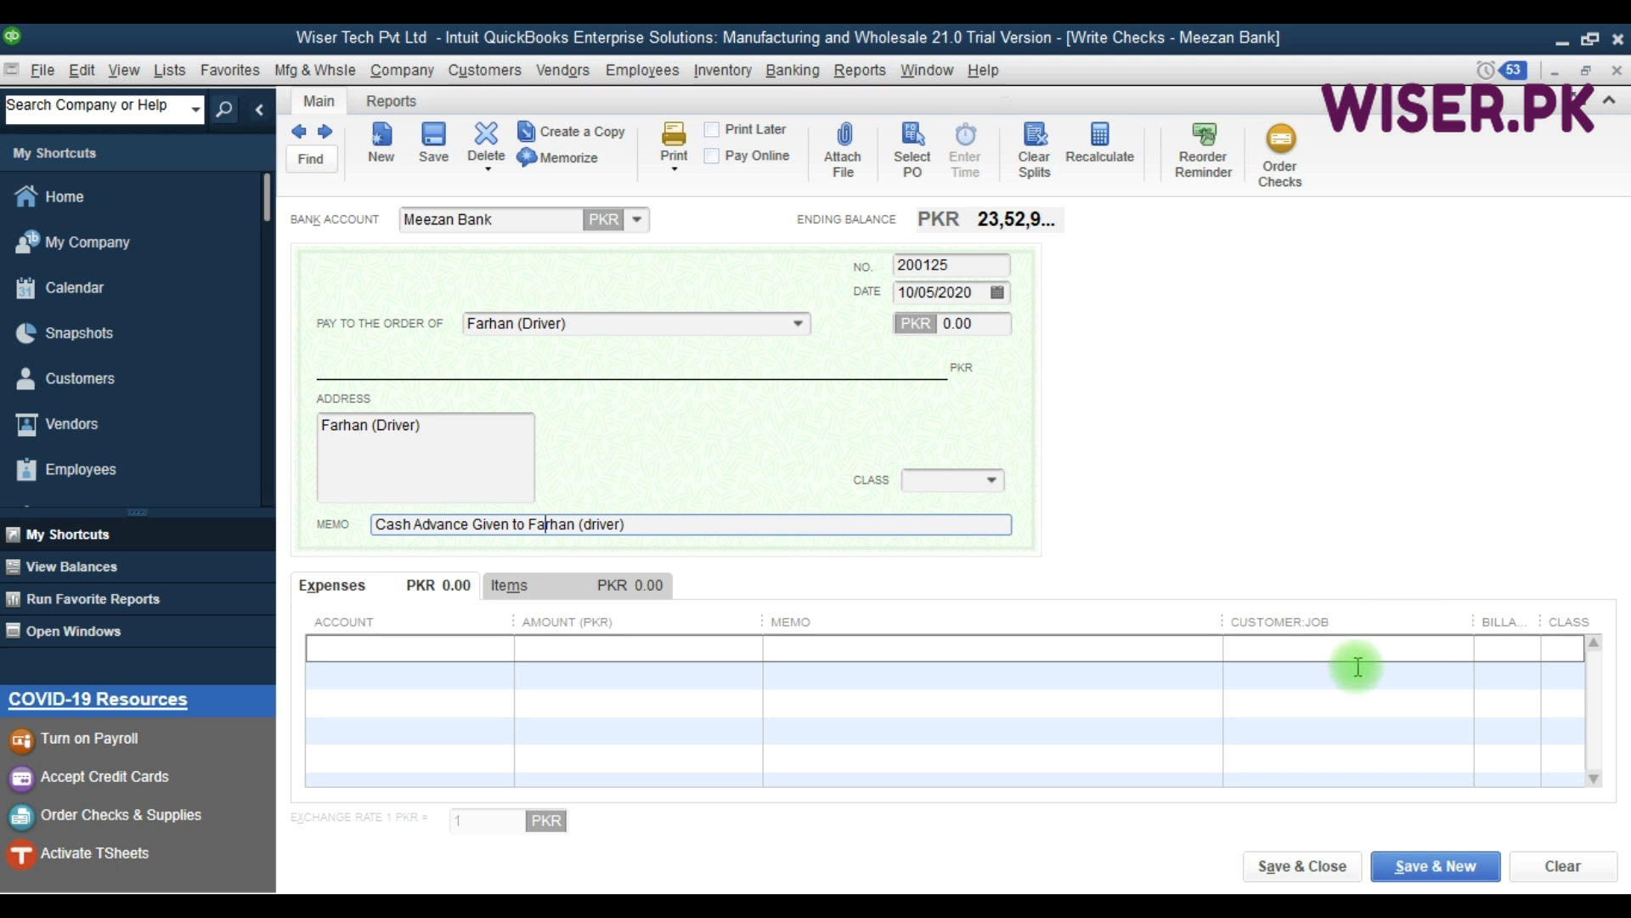
pyautogui.click(1319, 659)
pyautogui.click(1461, 651)
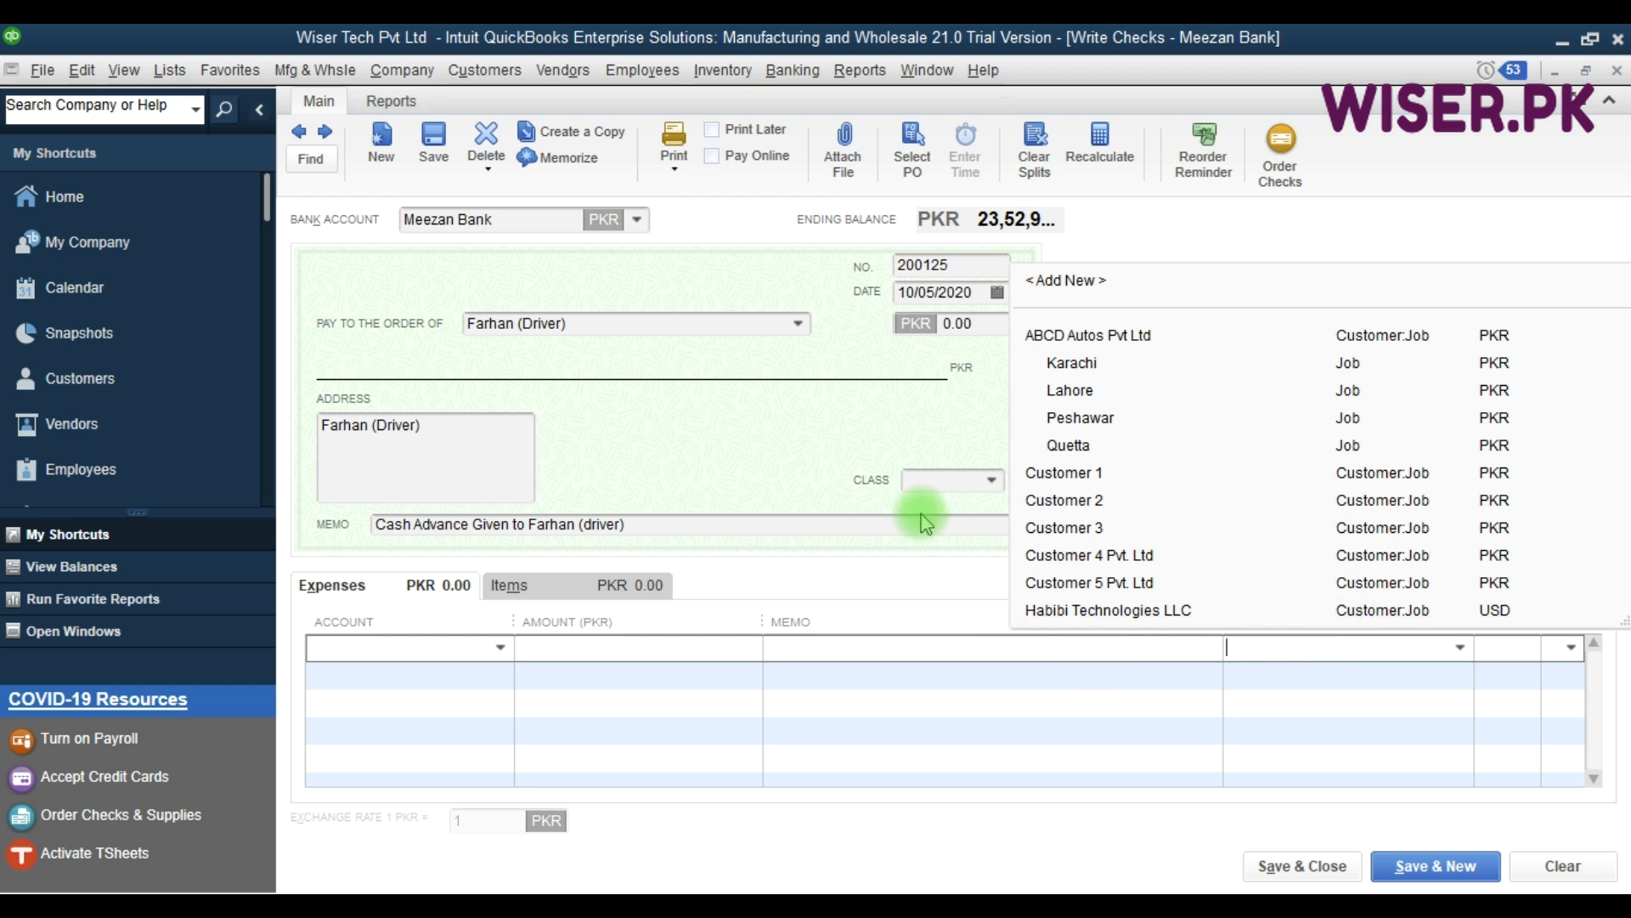
pyautogui.click(667, 501)
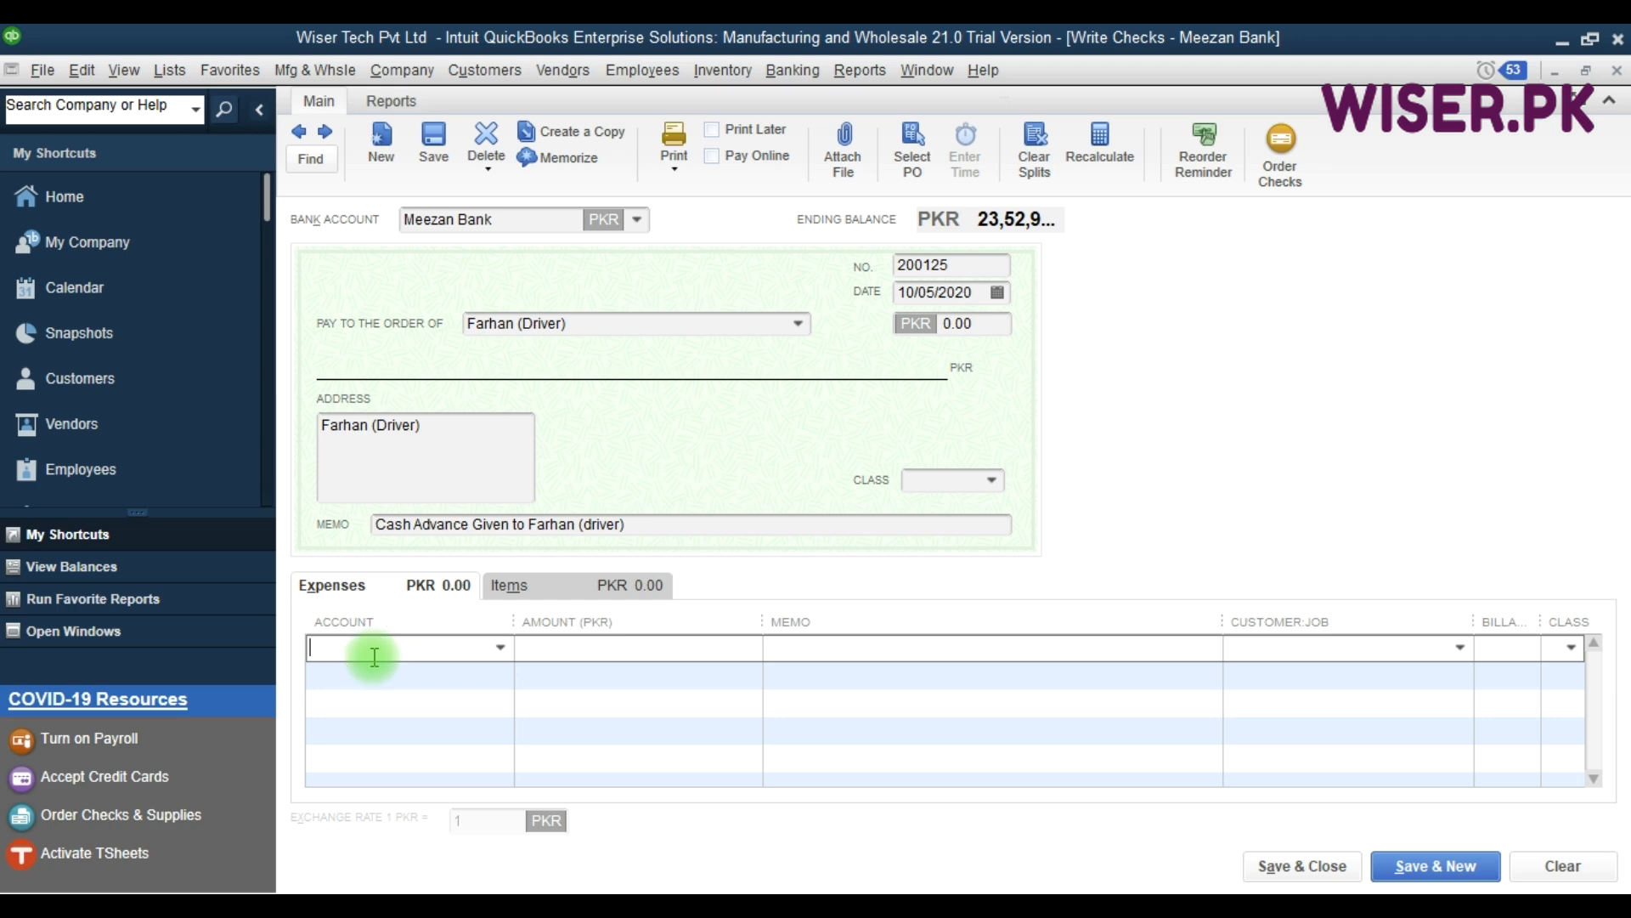
# Fill the expense line with account Cash Advances to Employees, amount 150000 and the same cash advance memo as the check.
pyautogui.write('Cash')
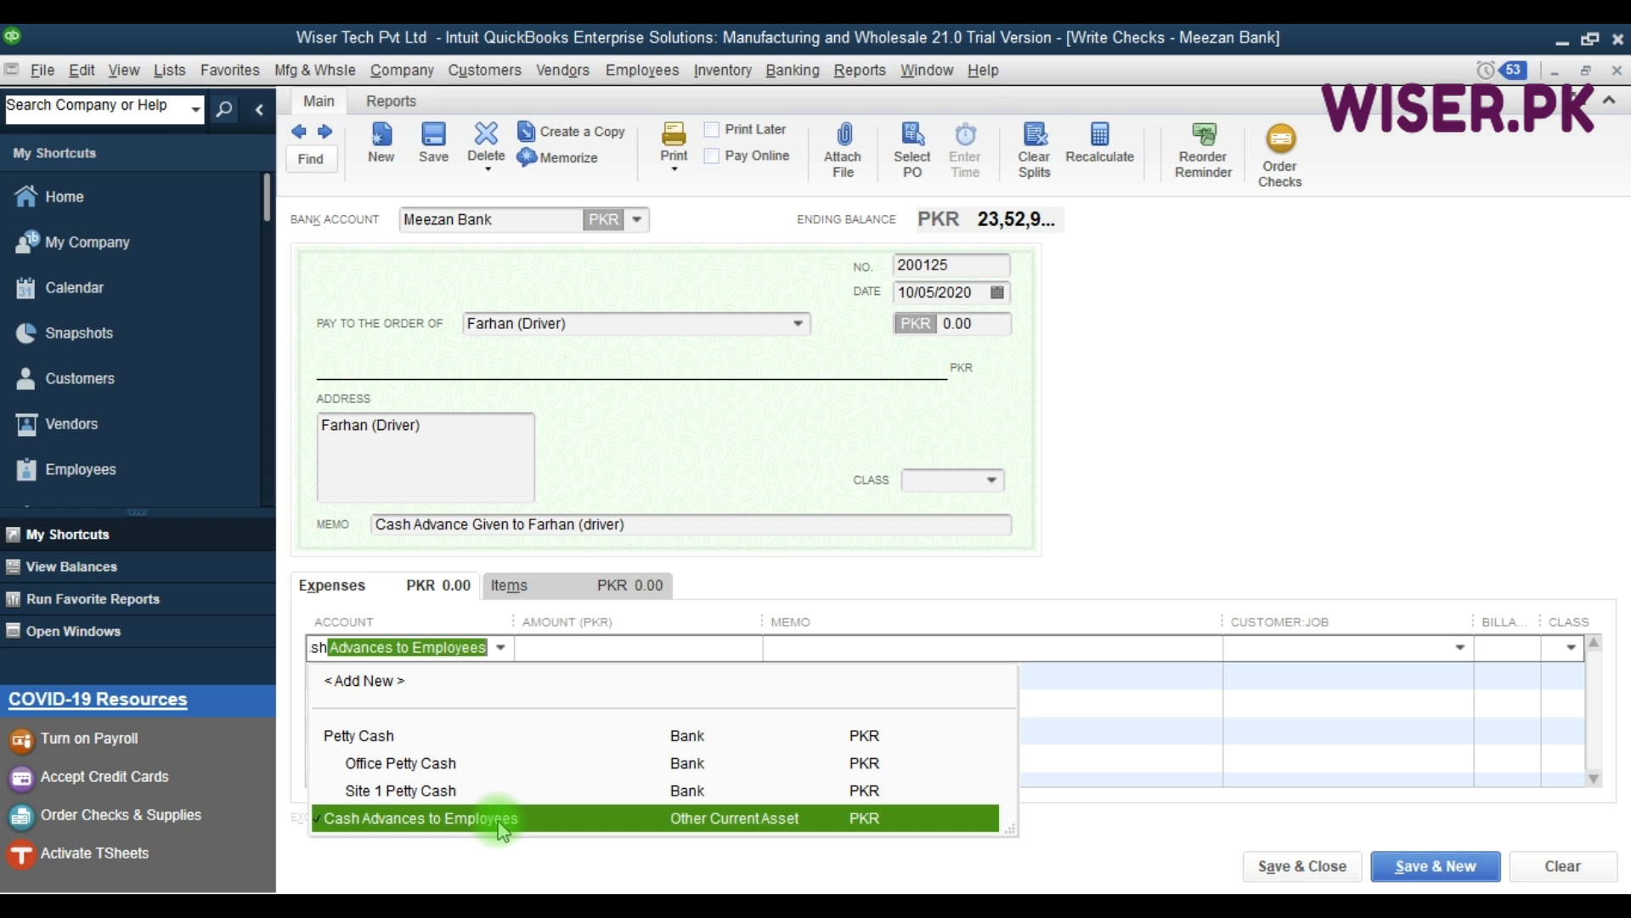
pyautogui.press('Tab')
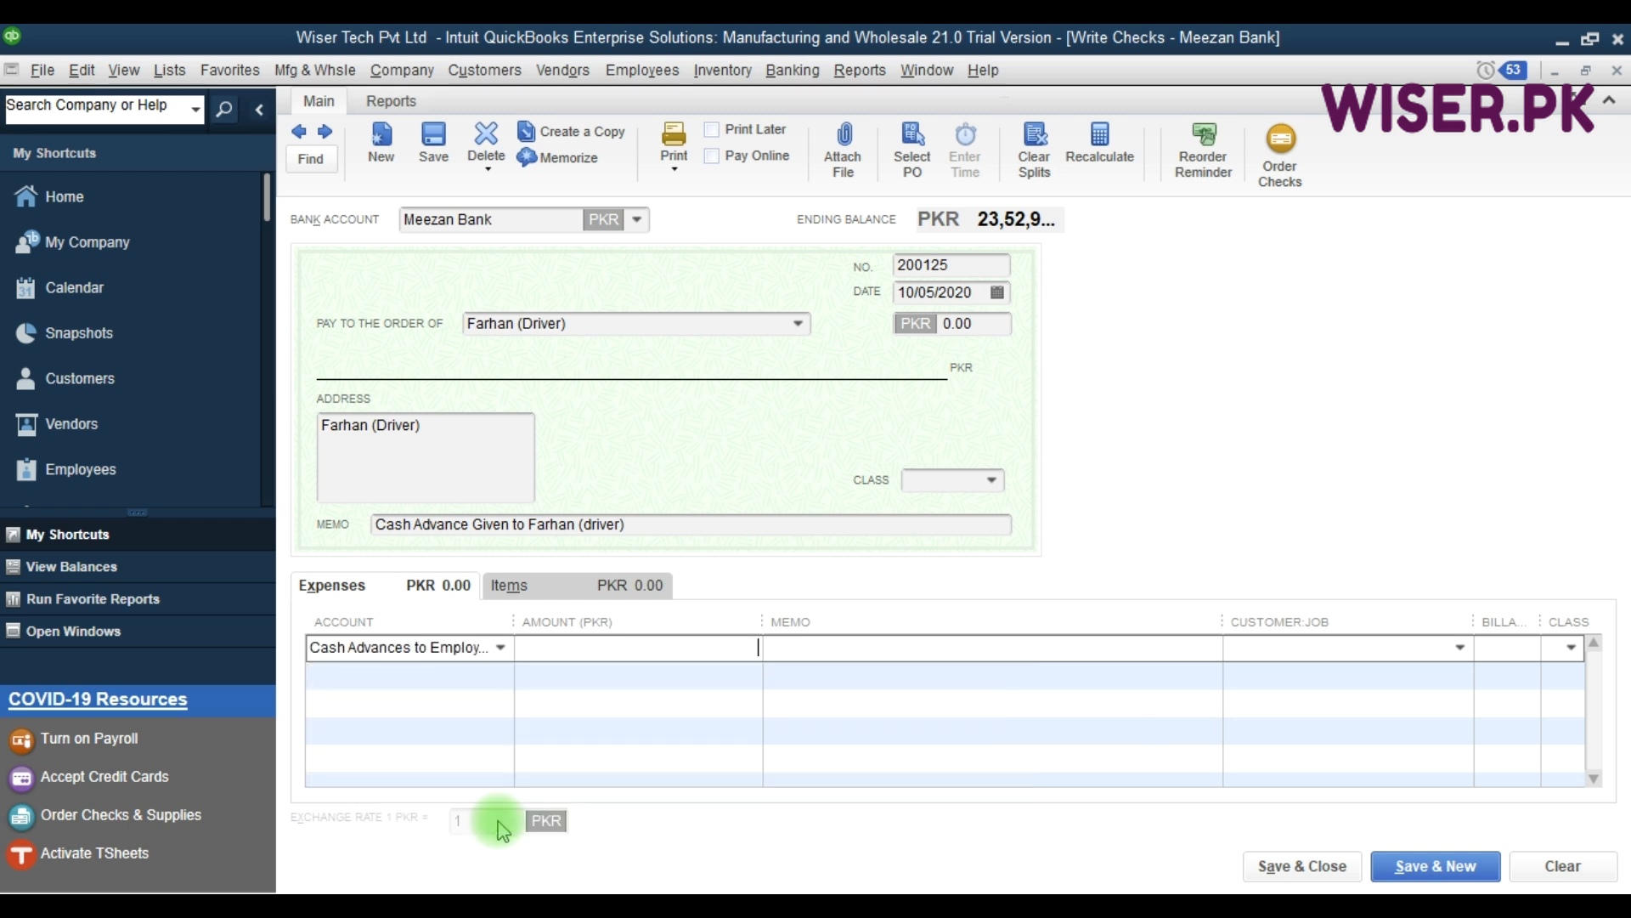
pyautogui.write('150000')
pyautogui.press('Tab')
pyautogui.write('Cash Advance Given to Farhan (driver)')
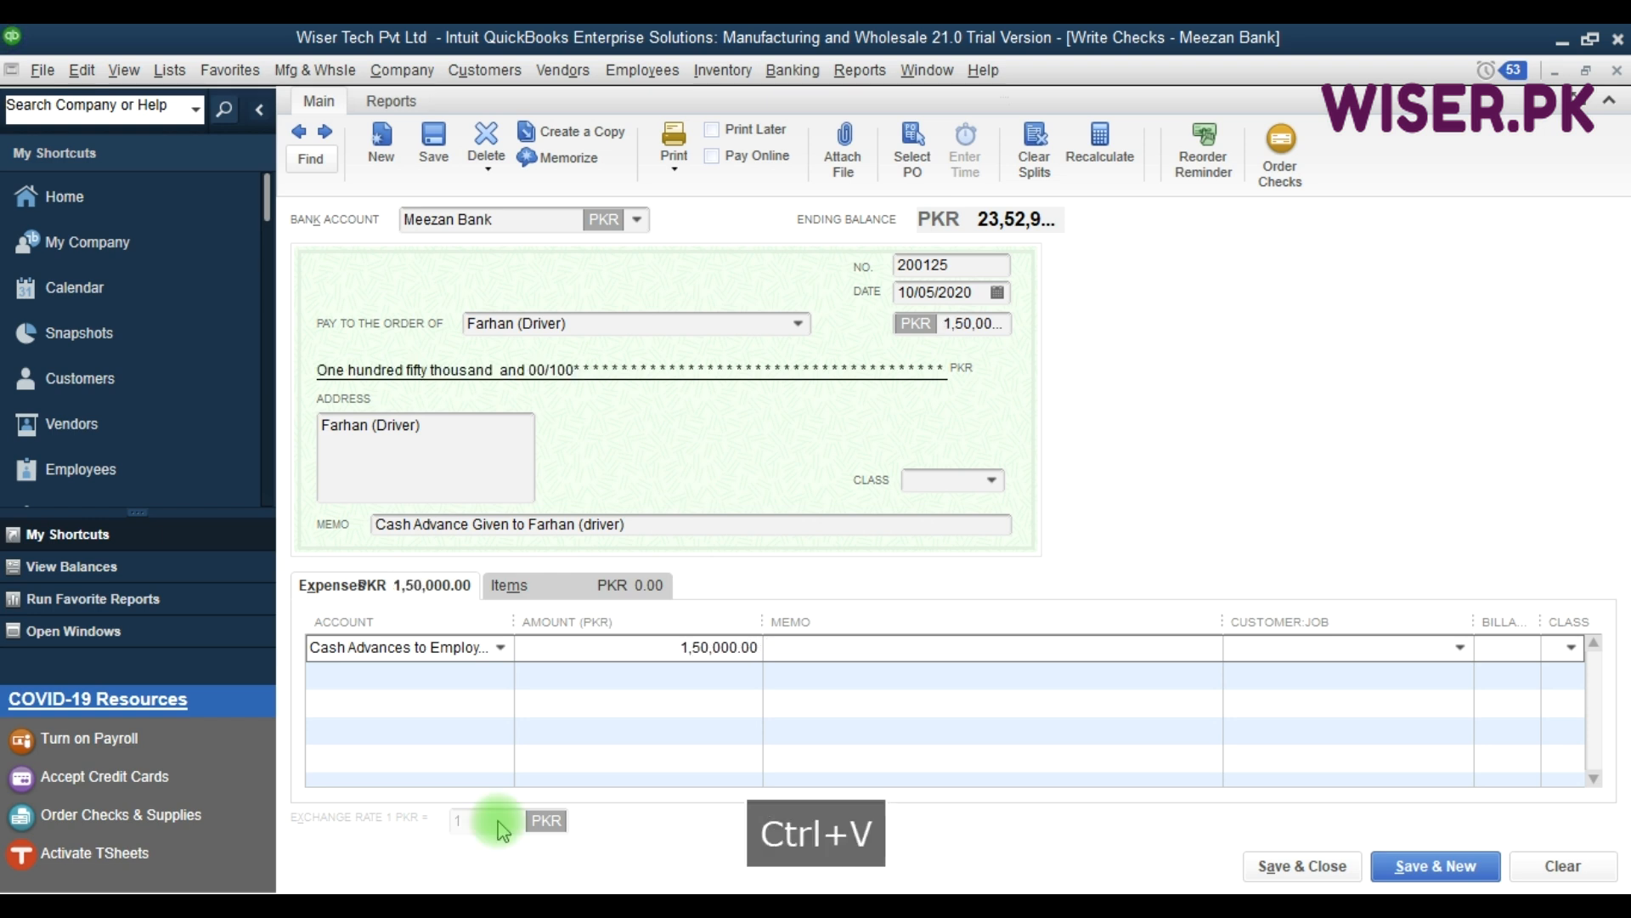
pyautogui.press('Tab')
pyautogui.write('far')
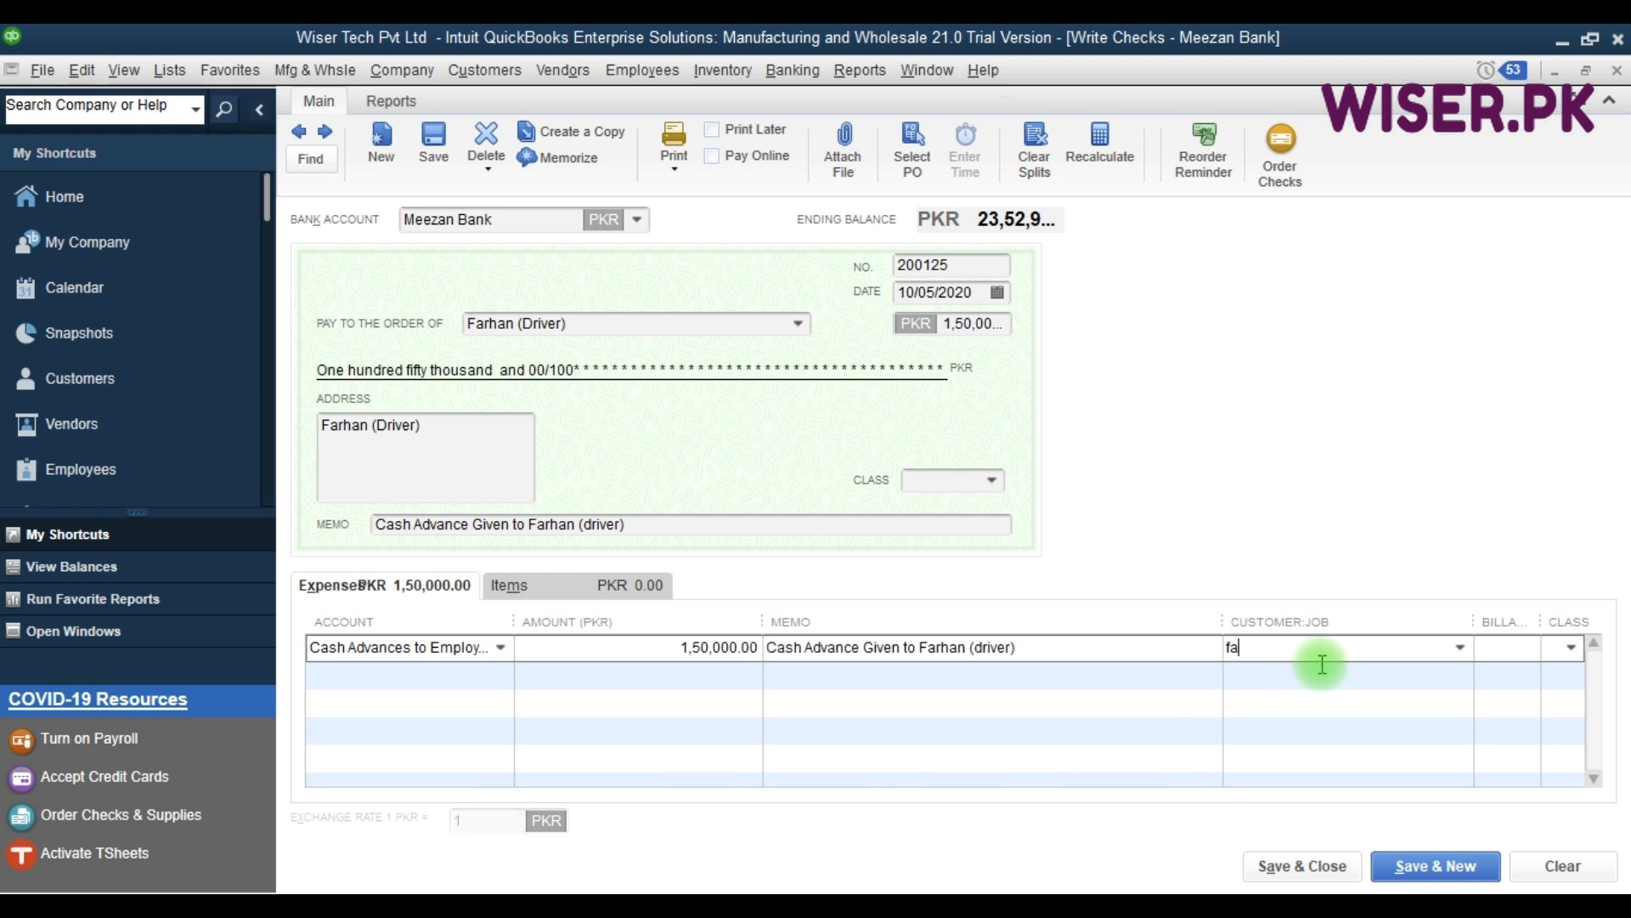
pyautogui.press('BackSpace')
pyautogui.press('BackSpace')
pyautogui.press('BackSpace')
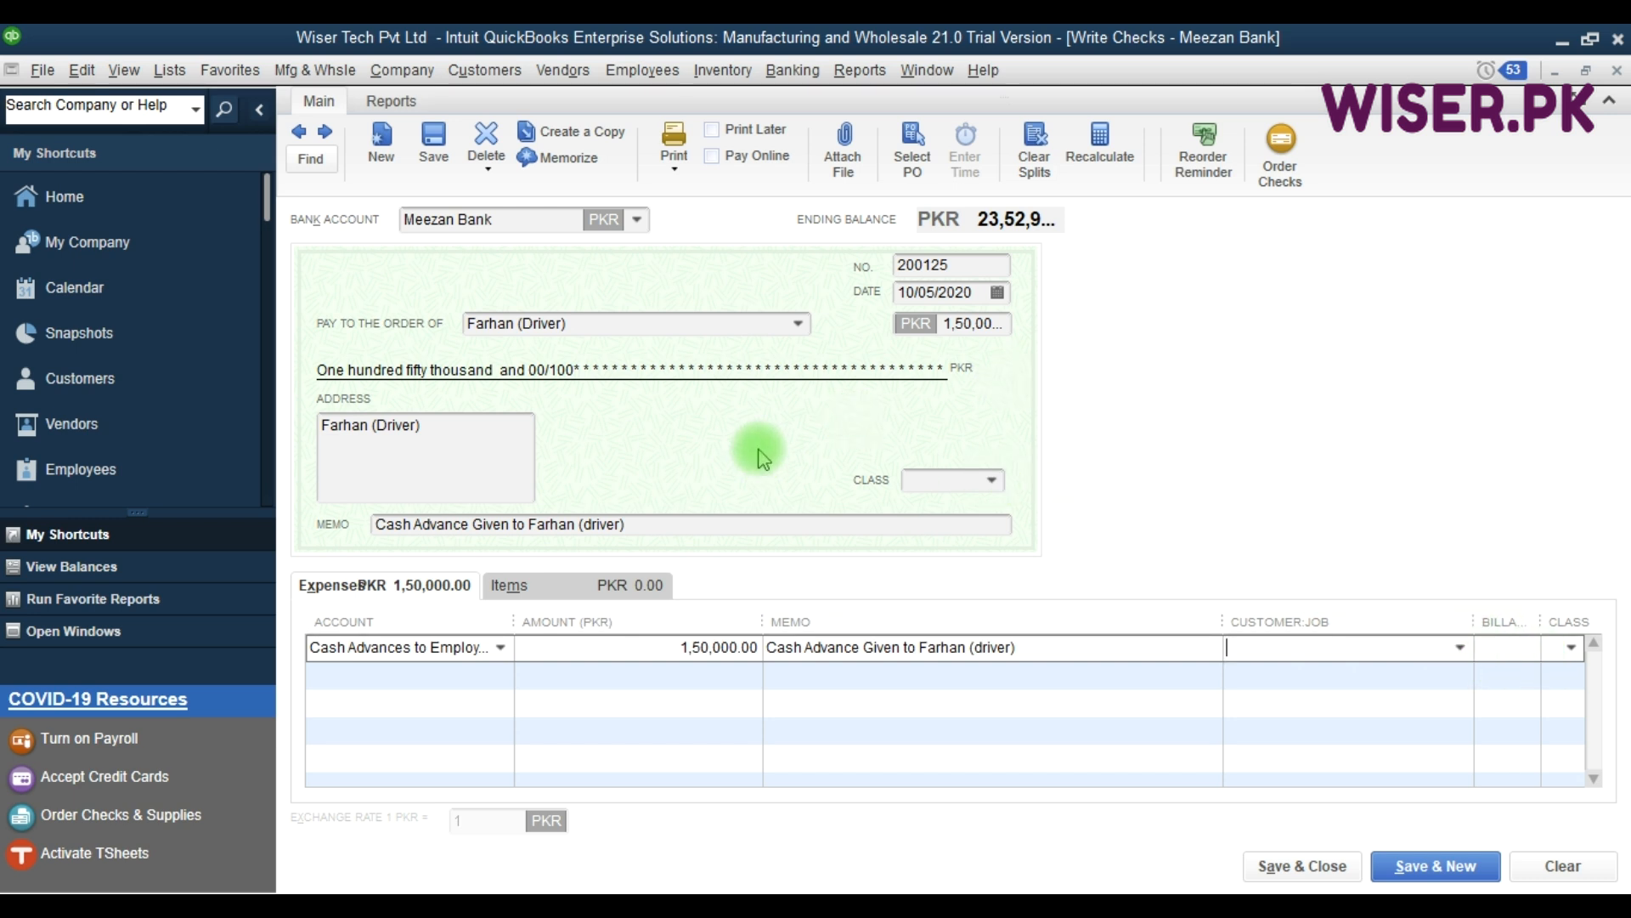
# Save and close the check without assigning a class.
pyautogui.click(1311, 865)
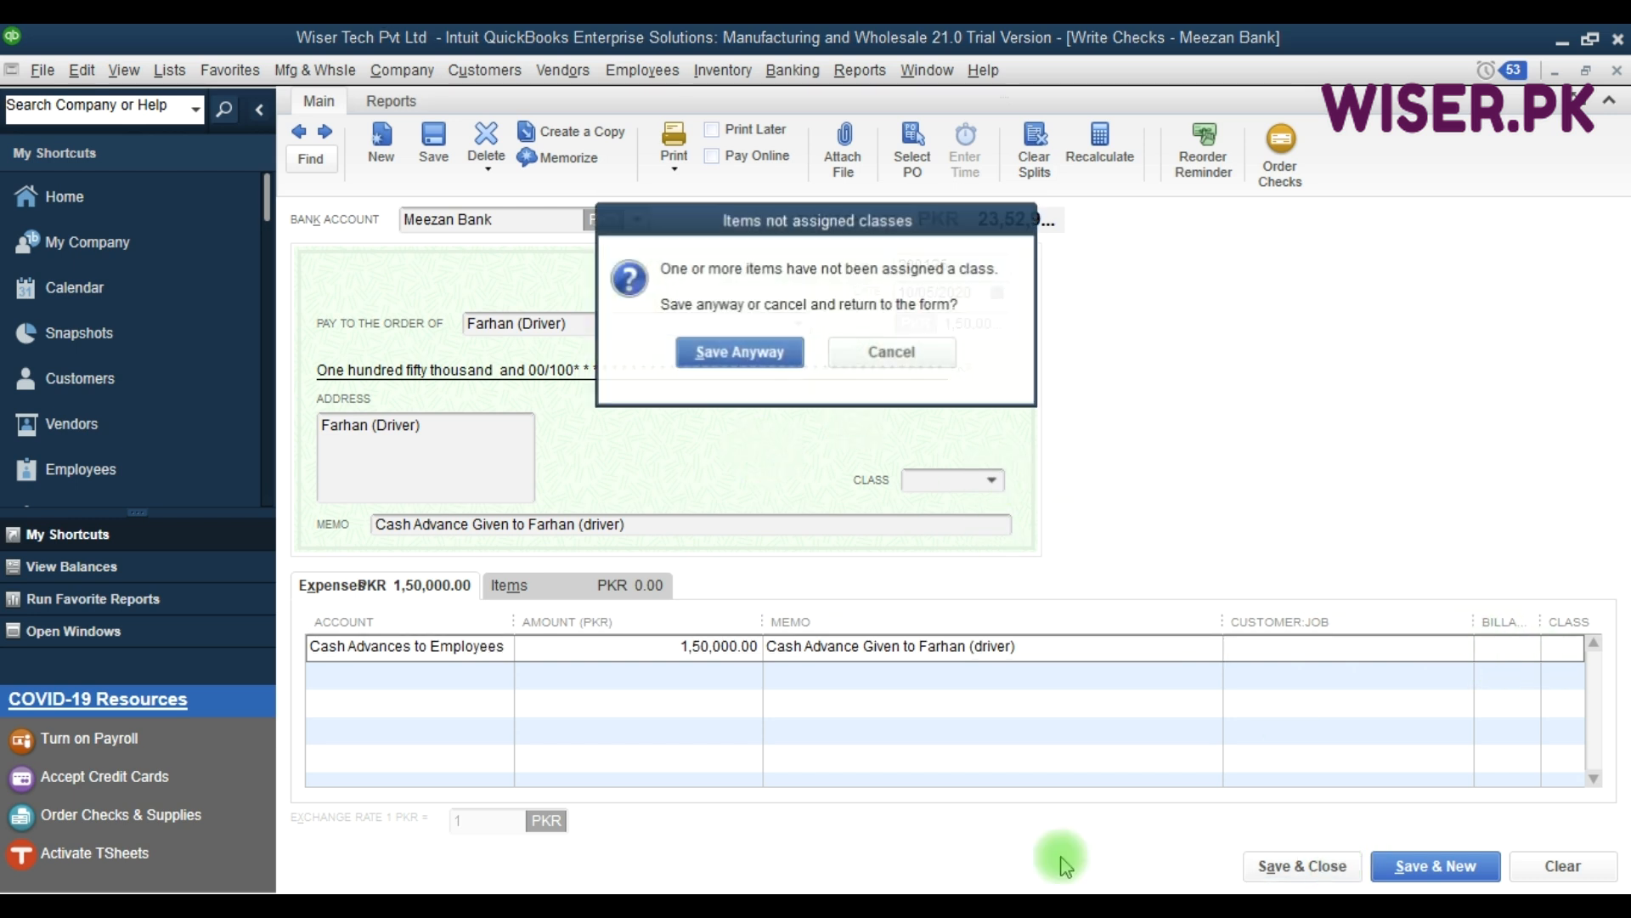
pyautogui.click(804, 371)
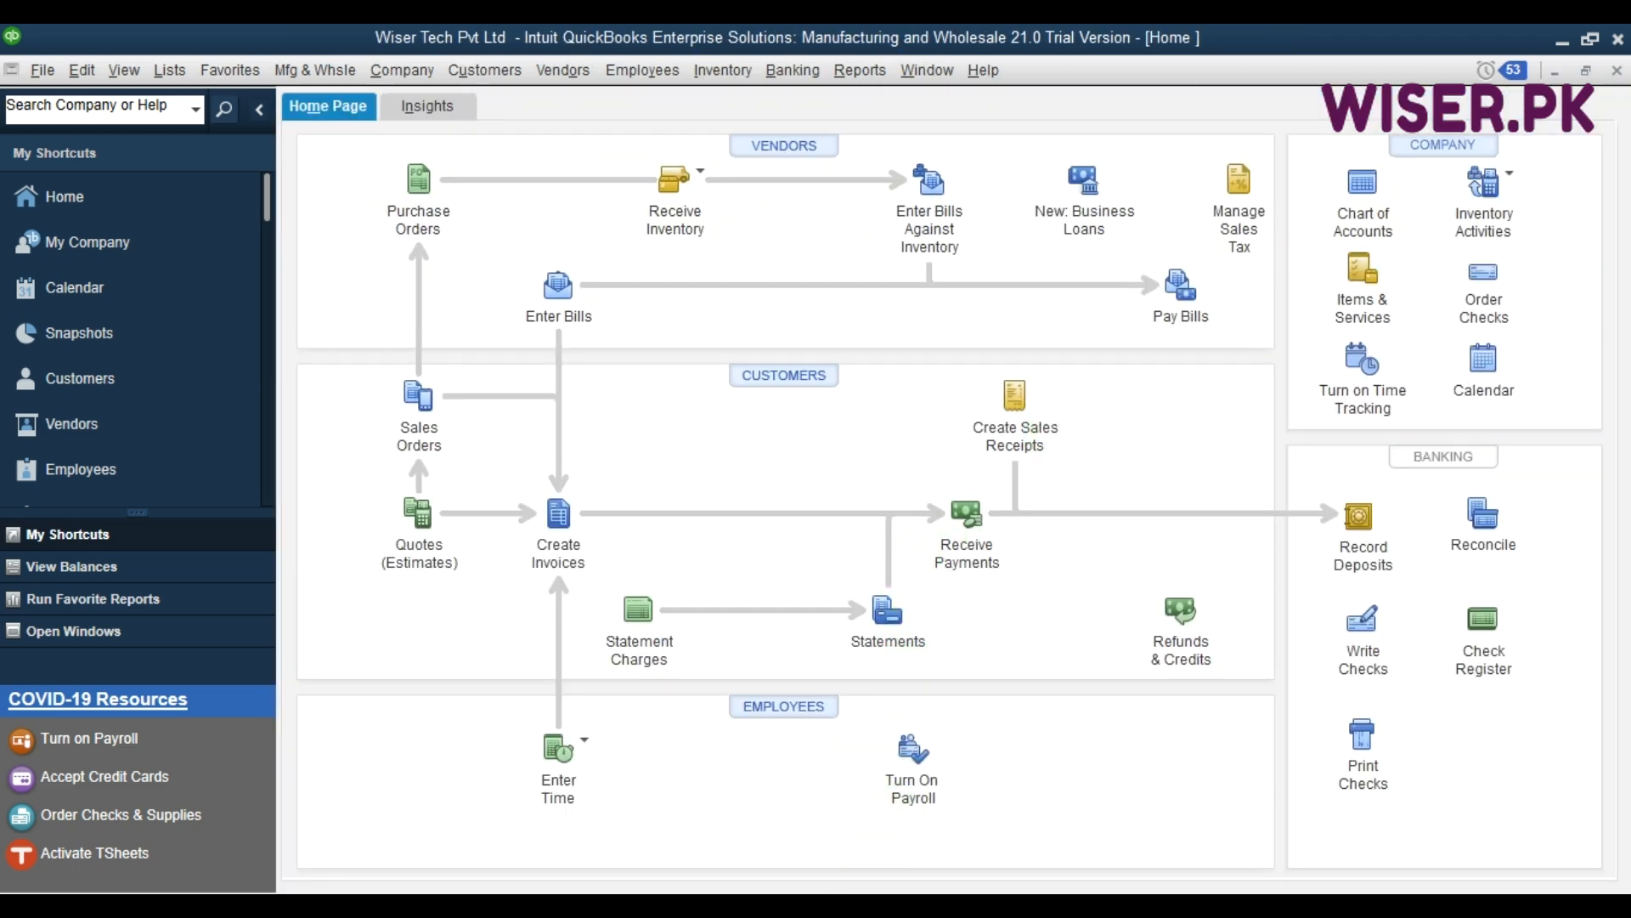
# Switch to the Excel transactions sheet and highlight the E3 entry row in yellow.
pyautogui.click(852, 911)
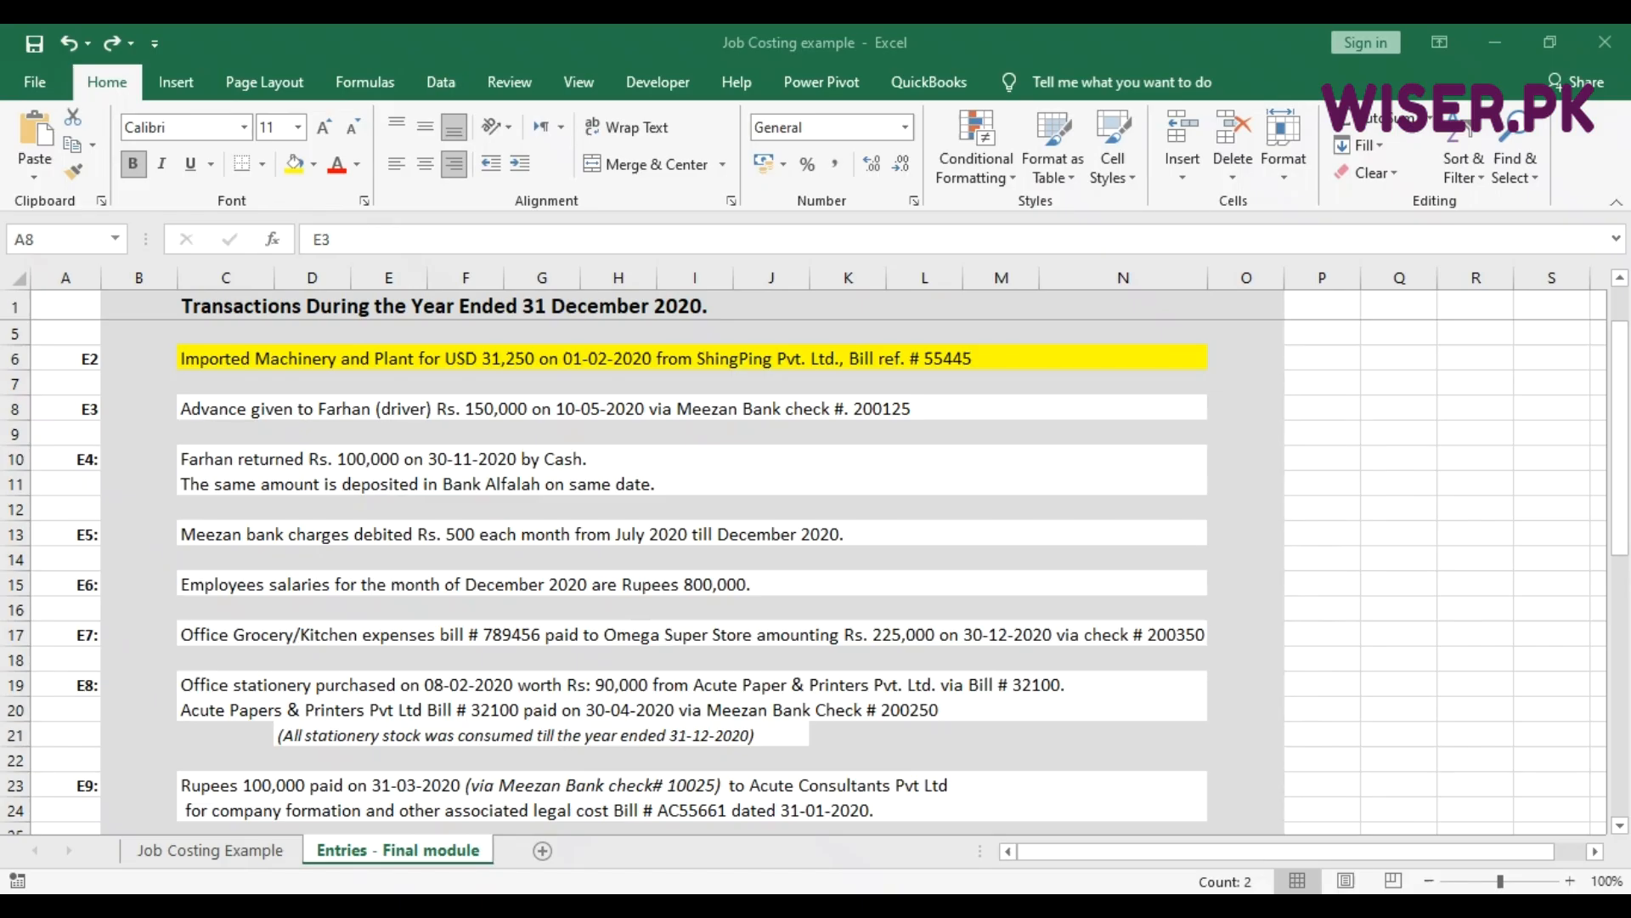
pyautogui.click(191, 405)
pyautogui.press('F9')
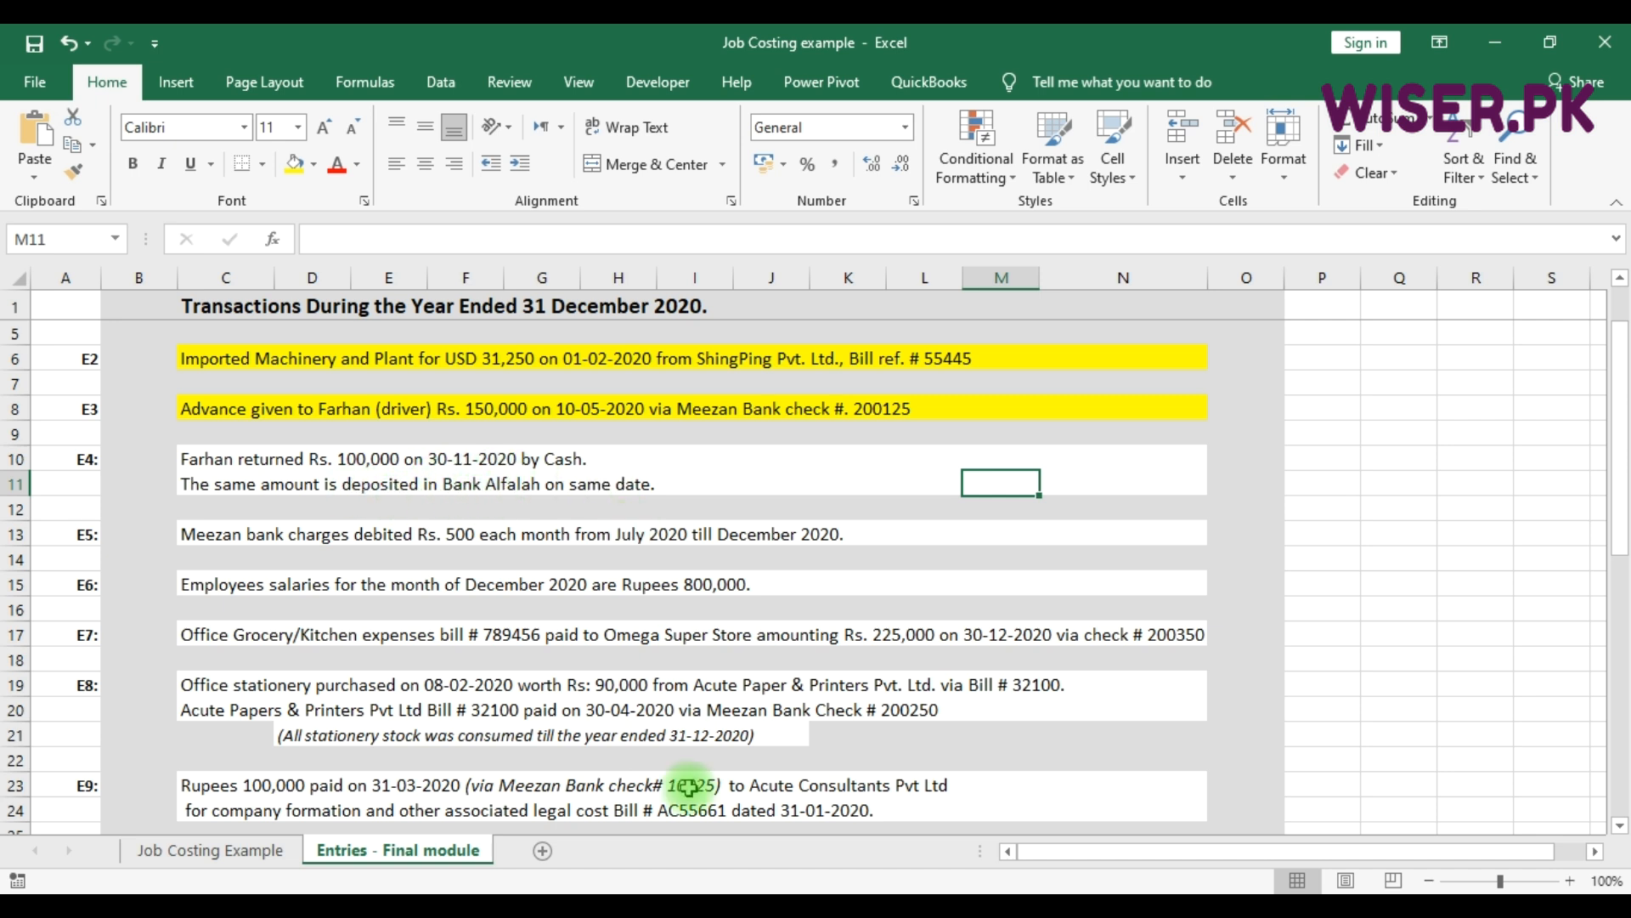
# Switch back to QuickBooks and start a bank deposit into Bank Alfalah dated 30/11/2020.
pyautogui.moveTo(739, 892)
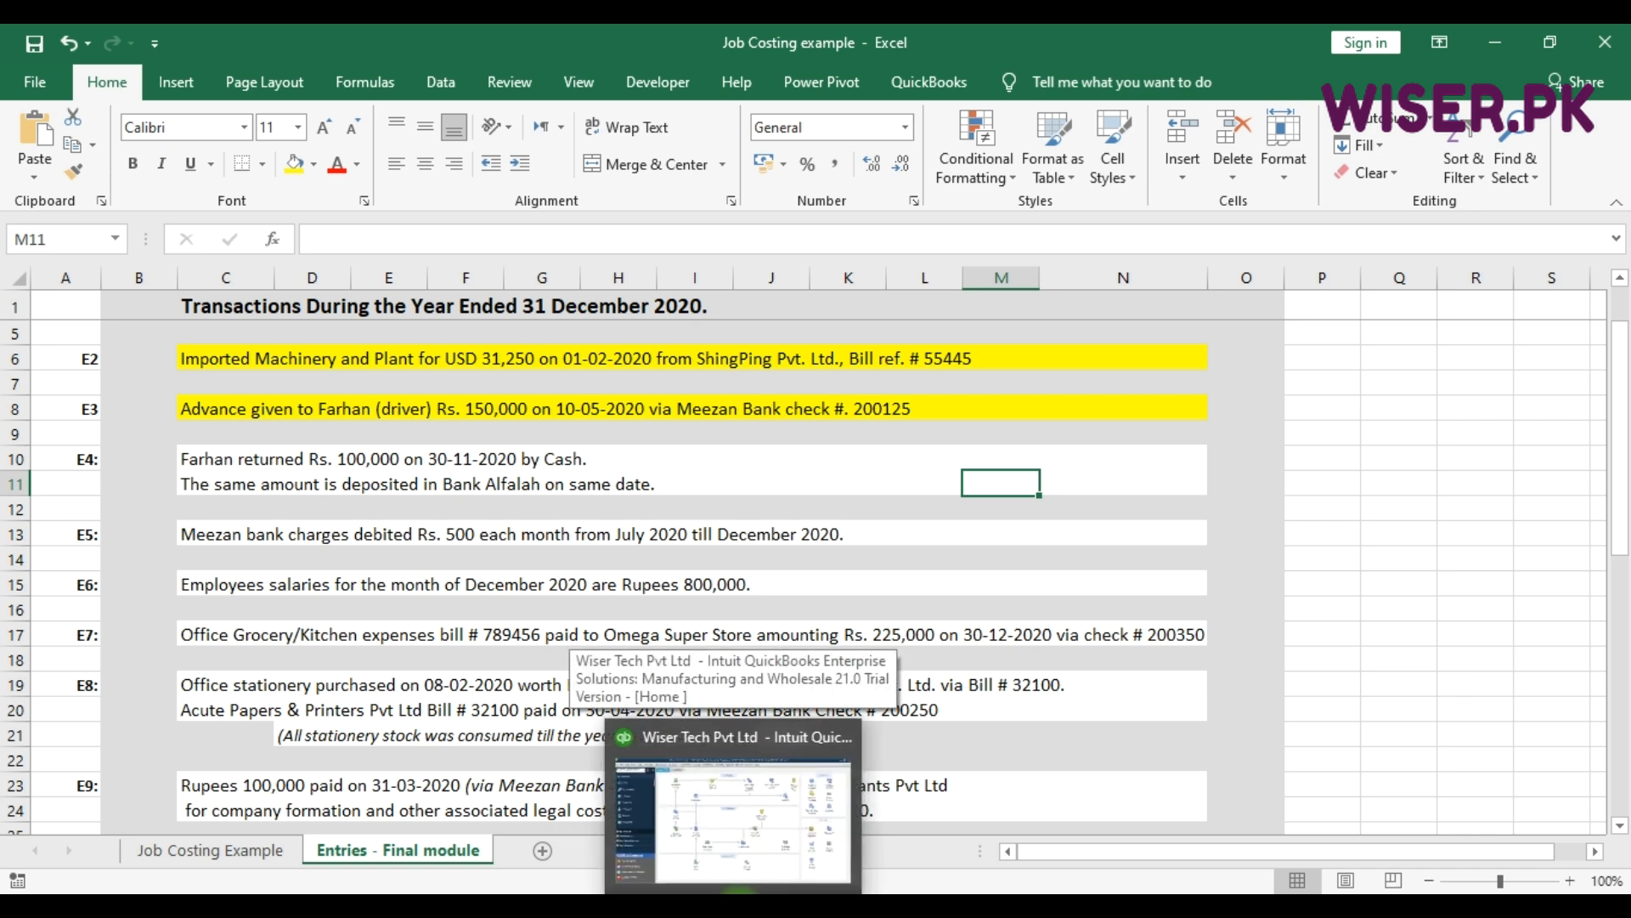
pyautogui.click(739, 862)
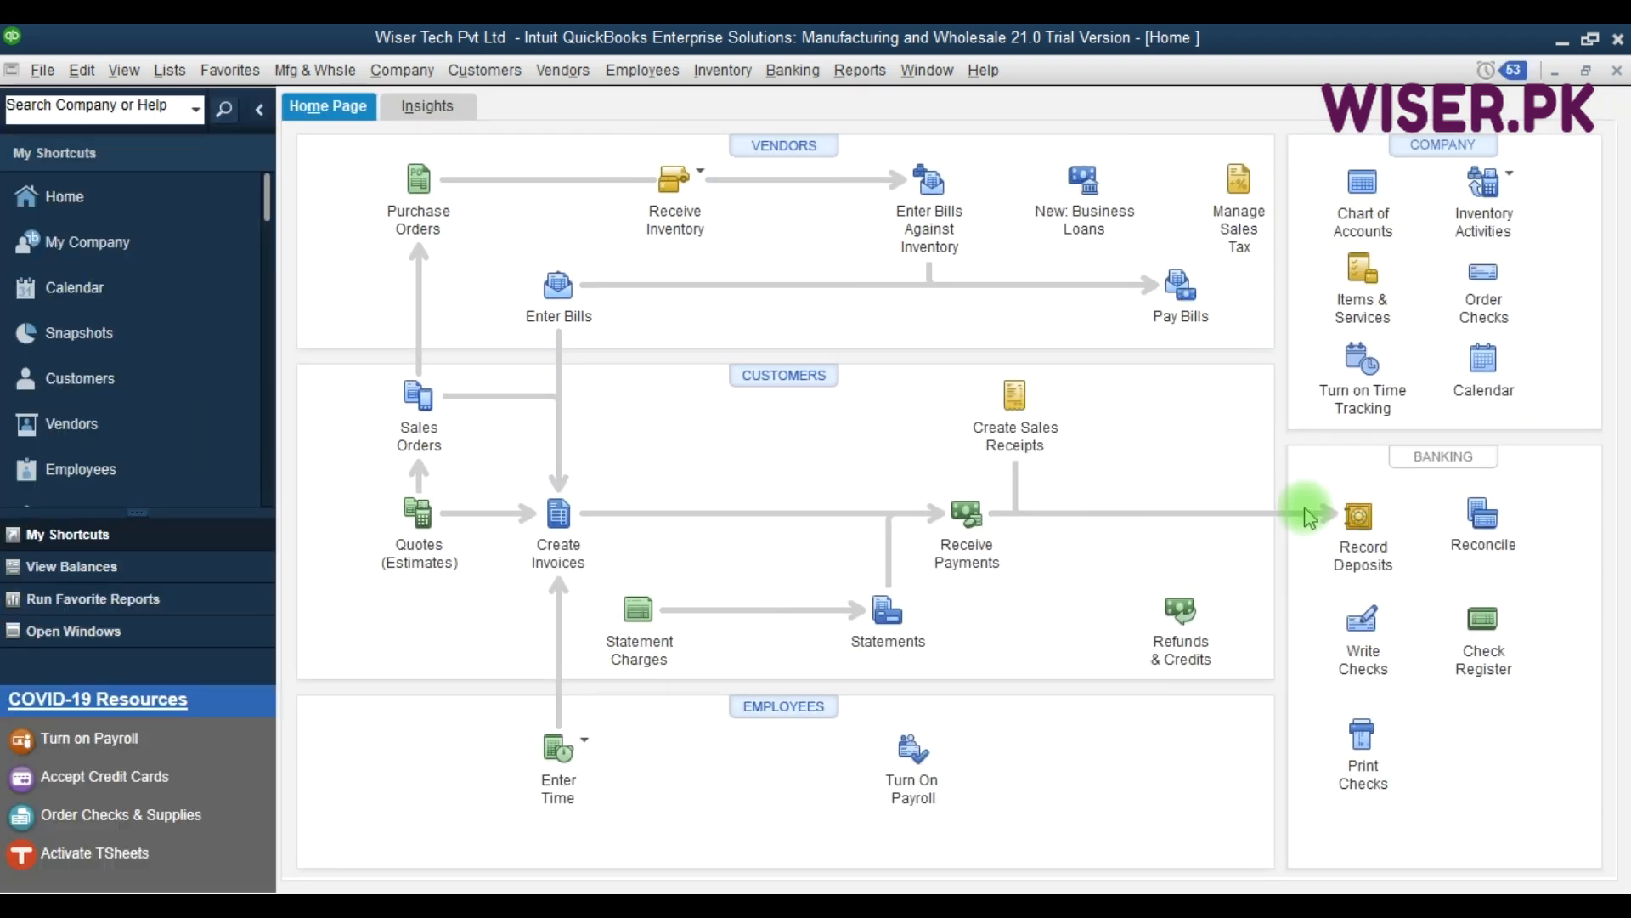
pyautogui.click(1358, 554)
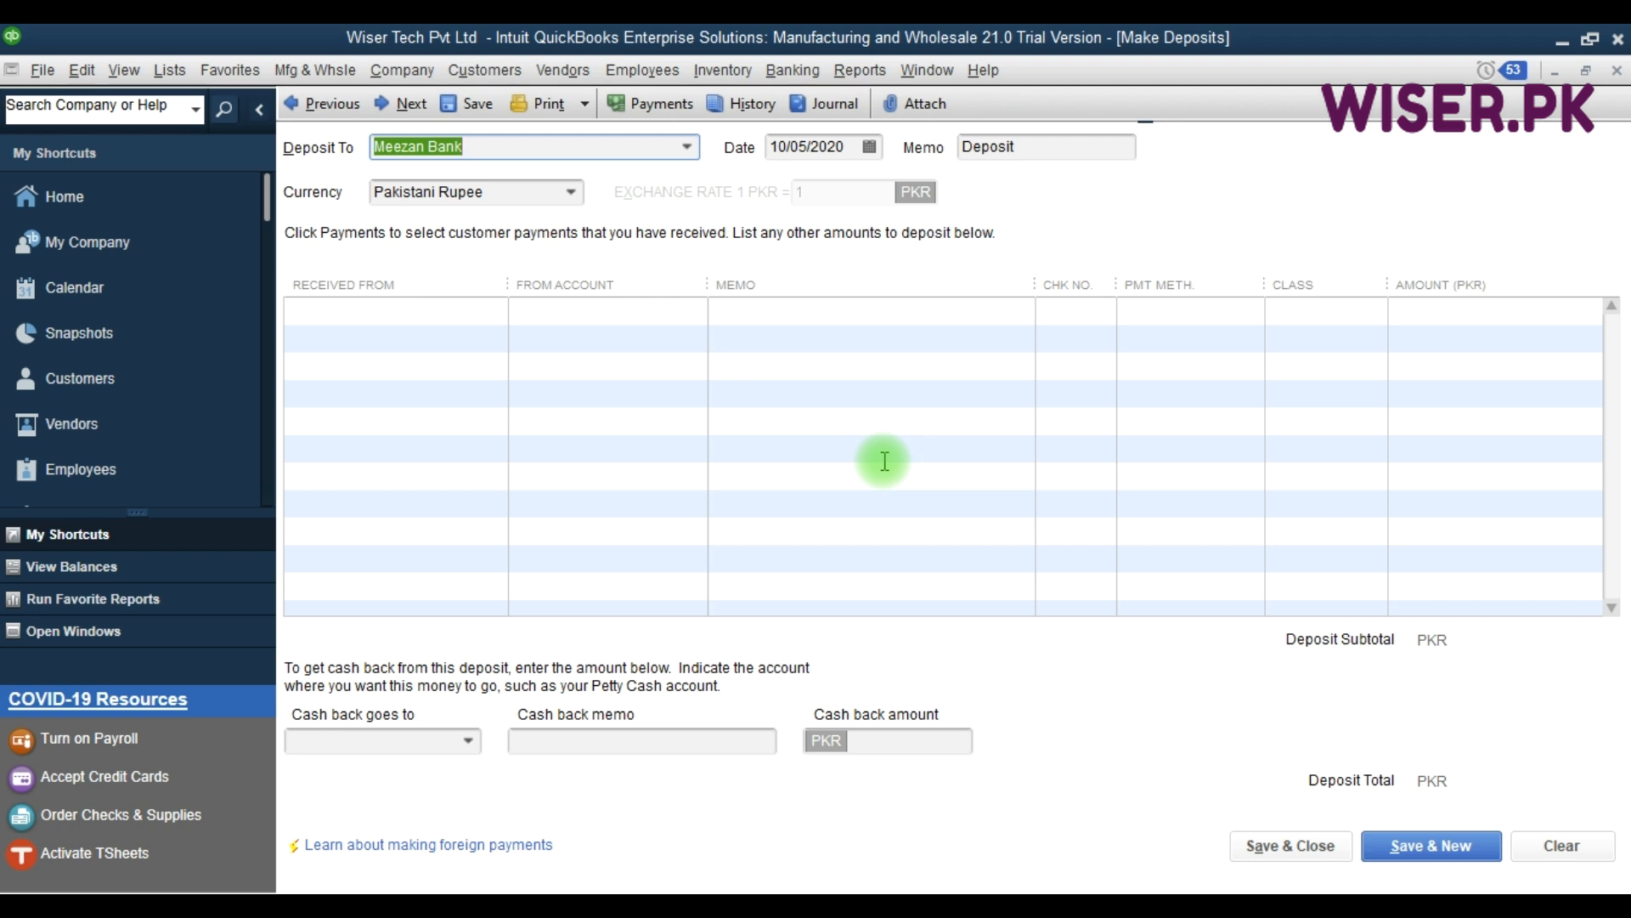
pyautogui.hotkey('alt', 'Down')
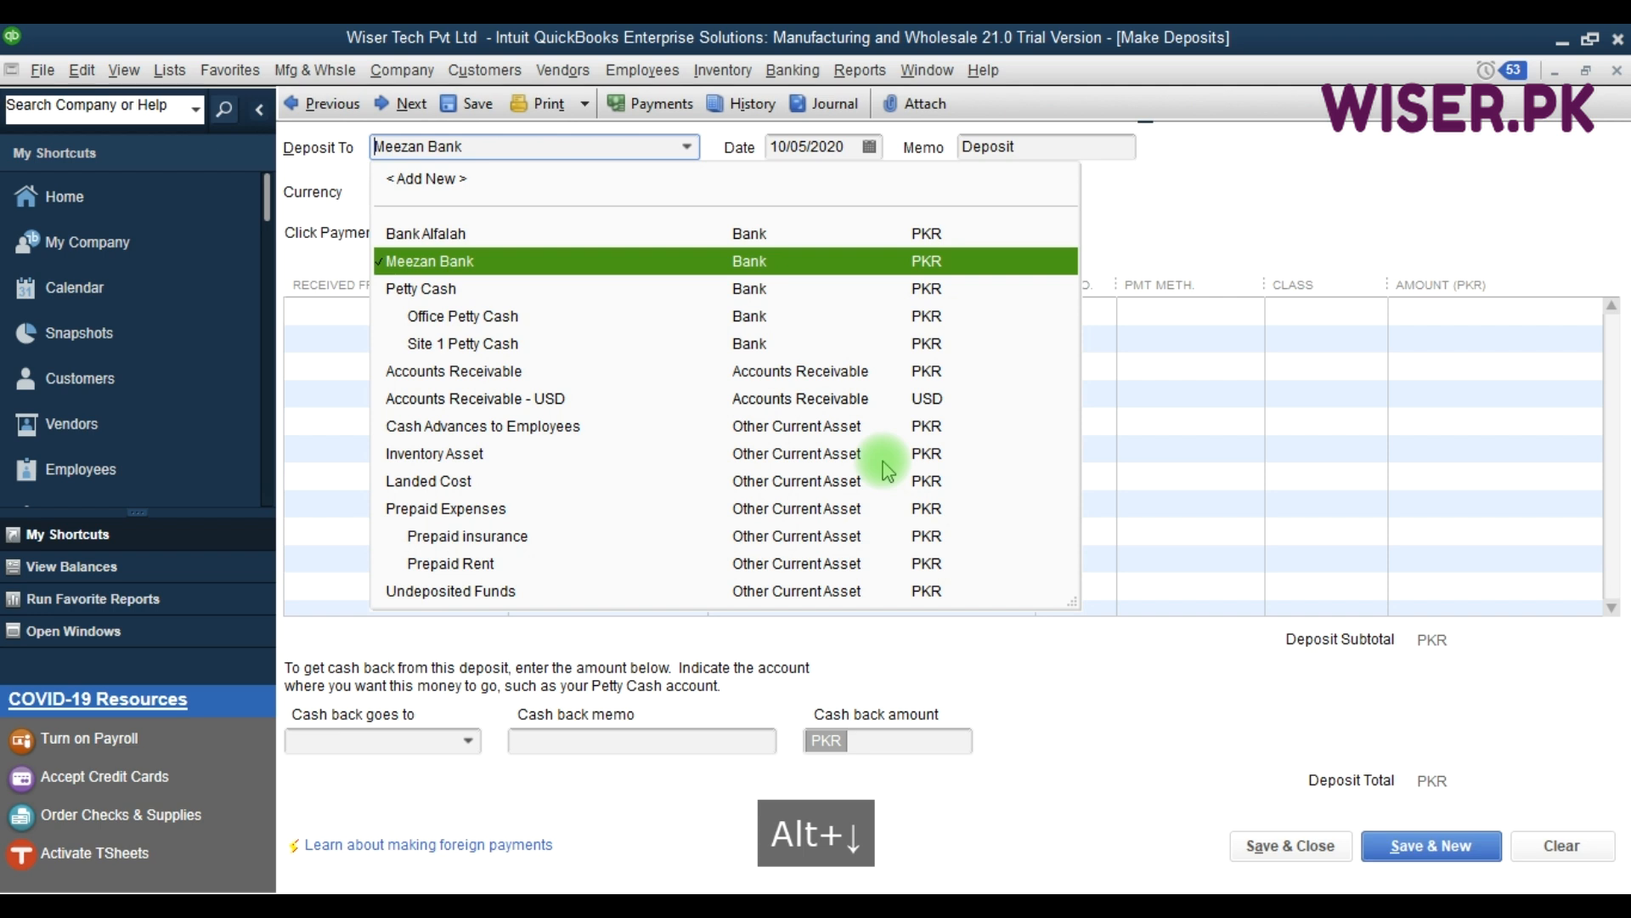
pyautogui.press('Up')
pyautogui.press('Tab')
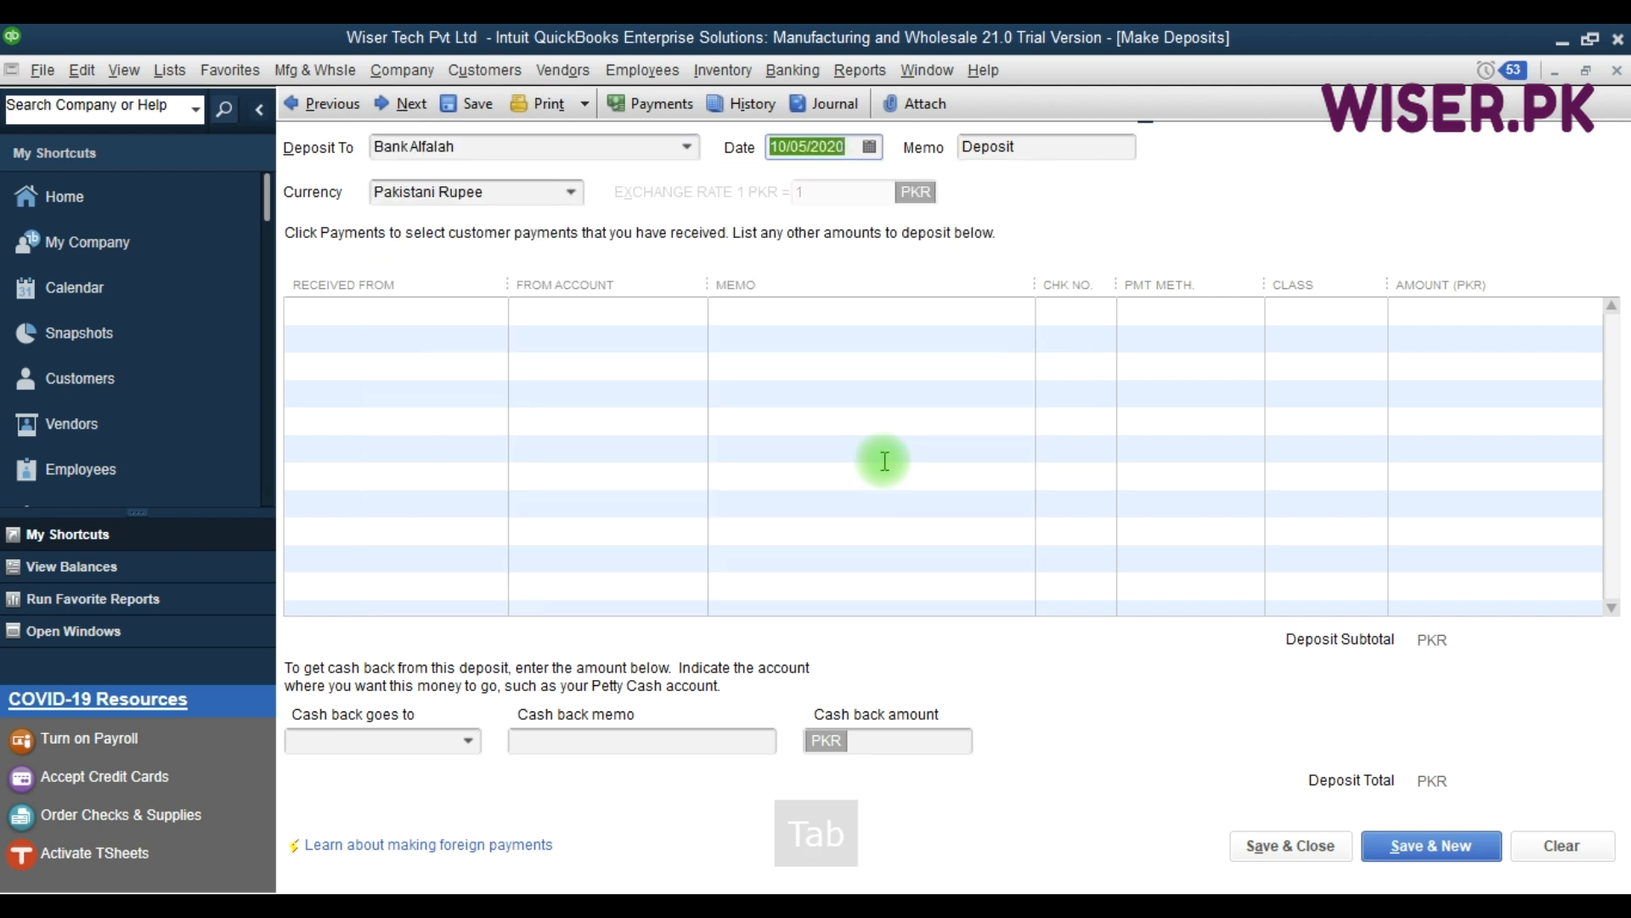
pyautogui.write('30-11-2020')
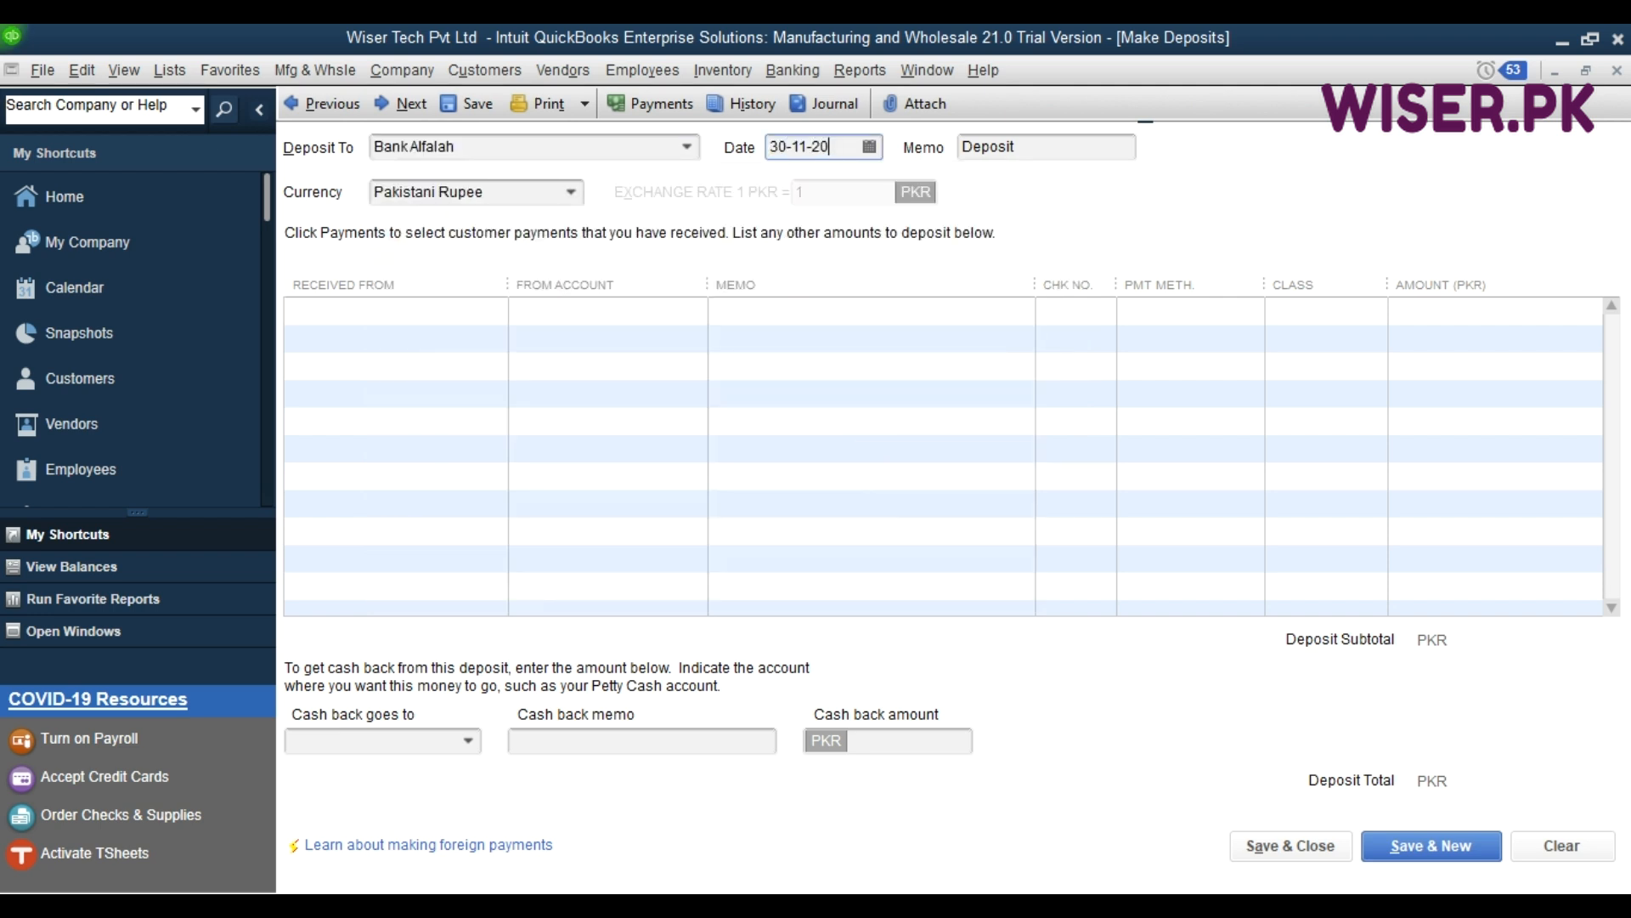
pyautogui.press('Tab')
pyautogui.press('Tab')
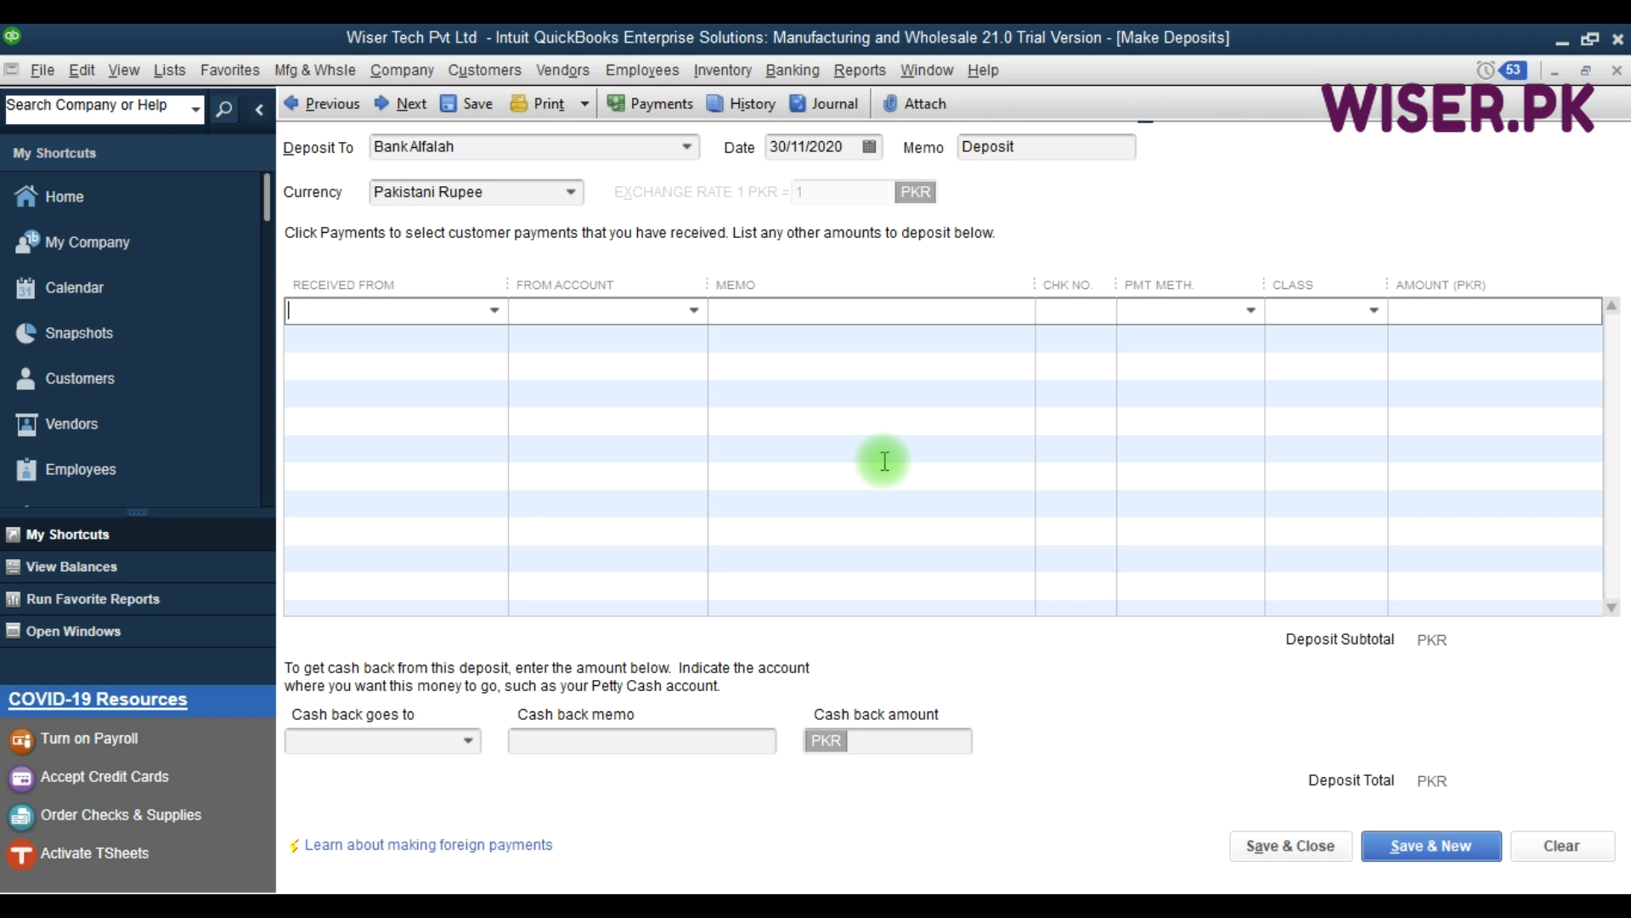
# Enter the driver as the payer on the first deposit line and choose Cash Advances to Employees as the source account.
pyautogui.write('Farhan (Driver')
pyautogui.press('Tab')
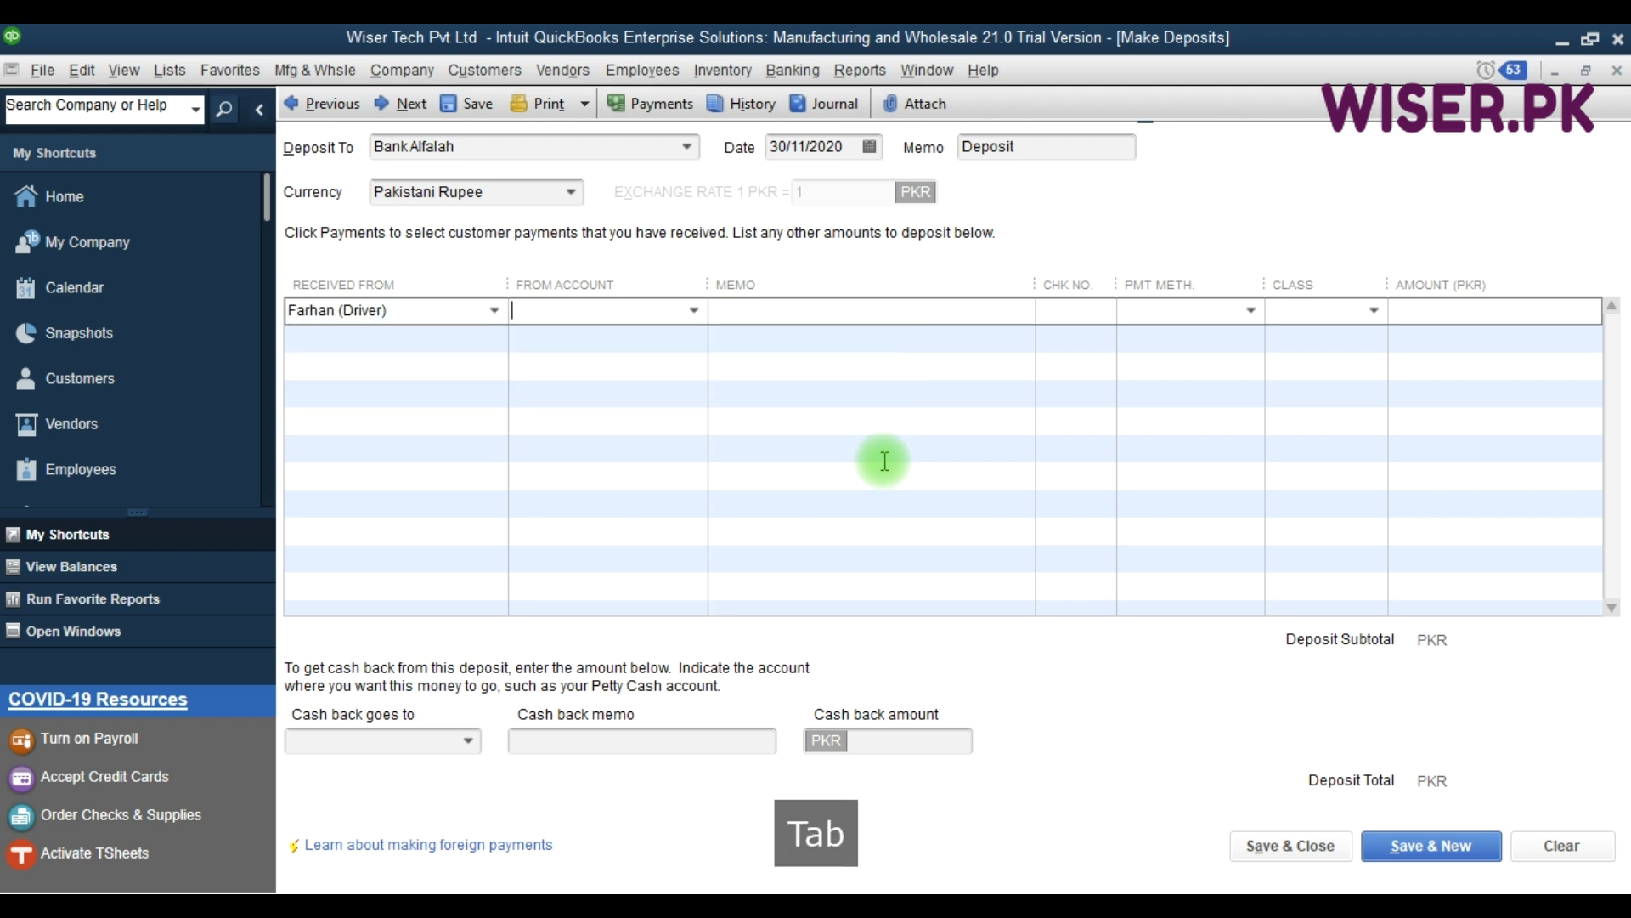
pyautogui.write('Cash')
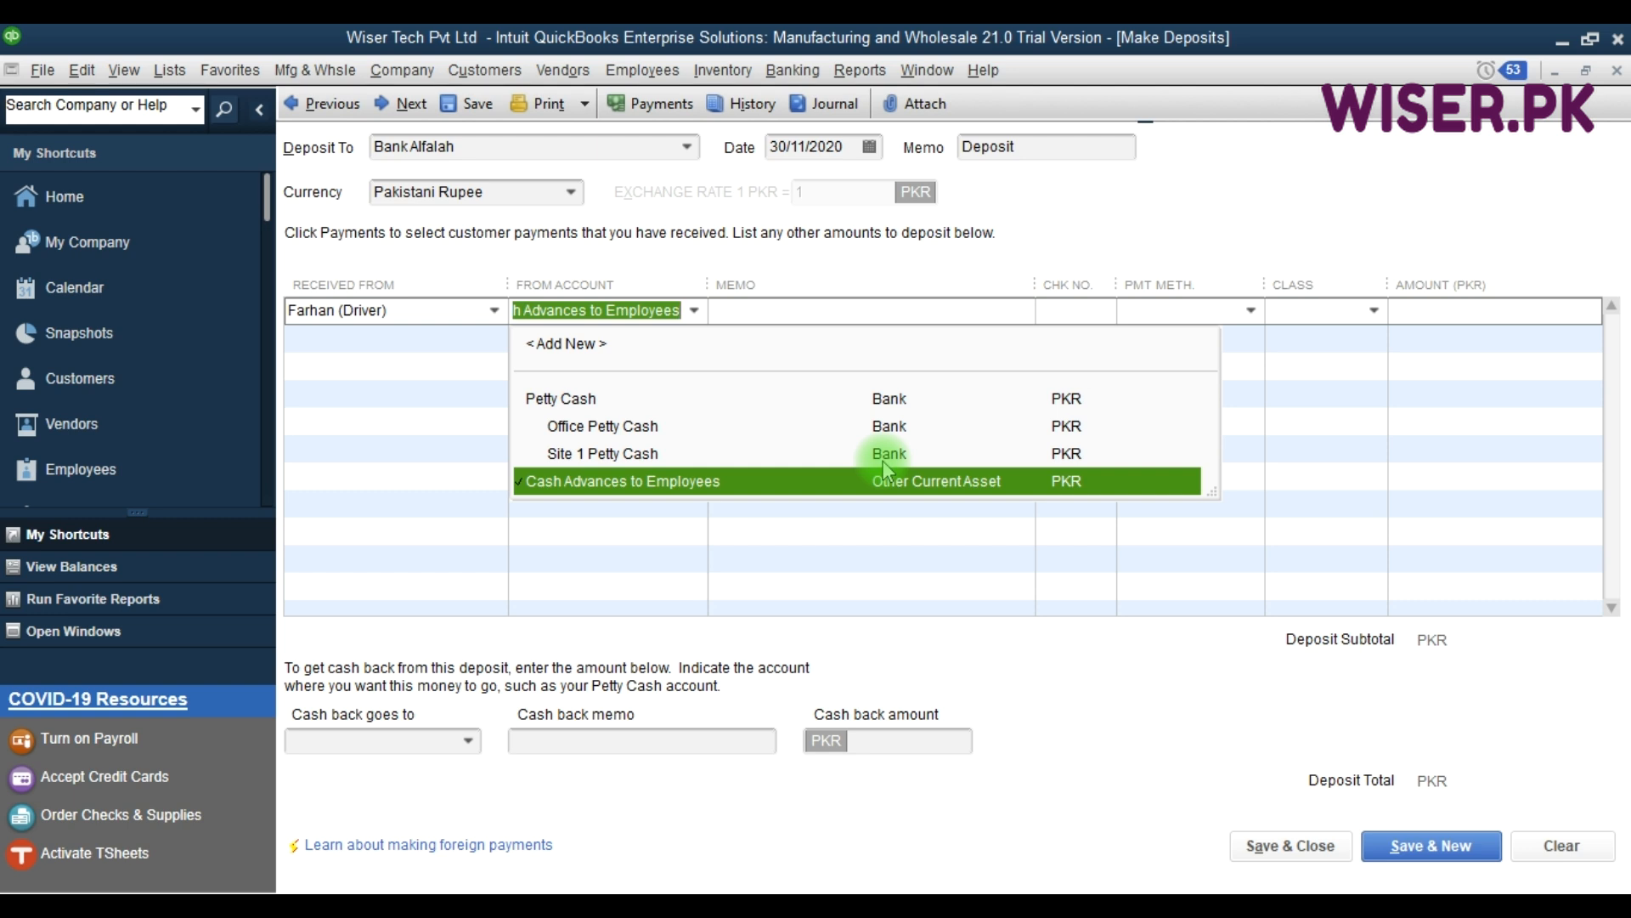
pyautogui.press('Tab')
# Paste the driver's cash advance memo into the deposit line and append the word "Received" to it.
pyautogui.write('Cash Advance Given to Farhan (driver)')
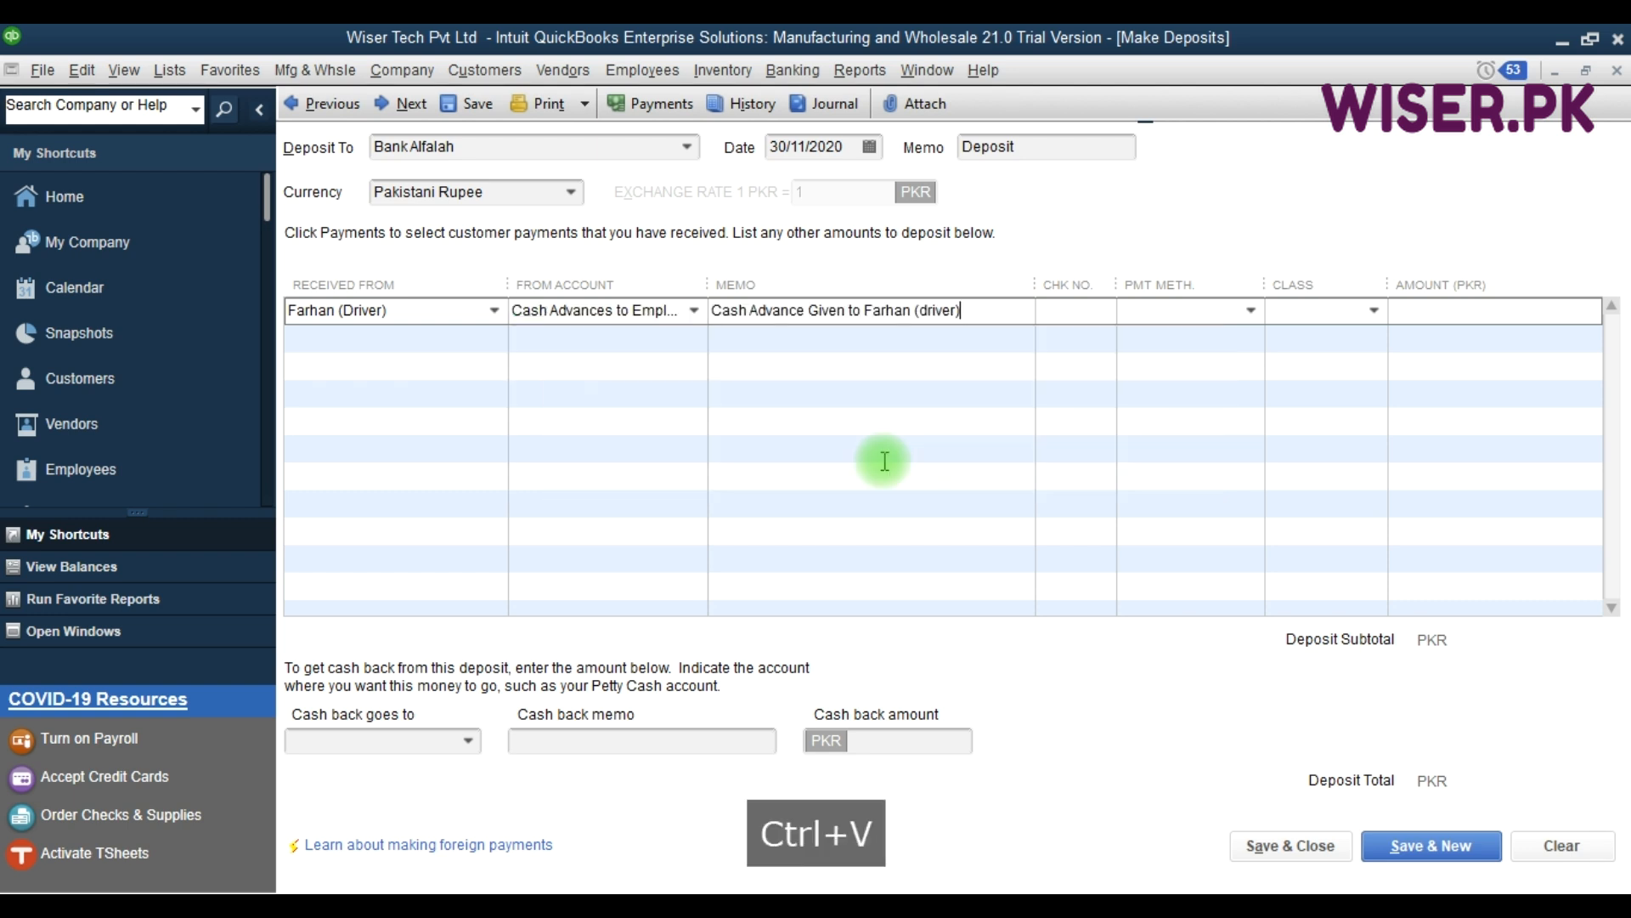
pyautogui.press('Tab')
pyautogui.hotkey('shift', 'Tab')
pyautogui.press('Right')
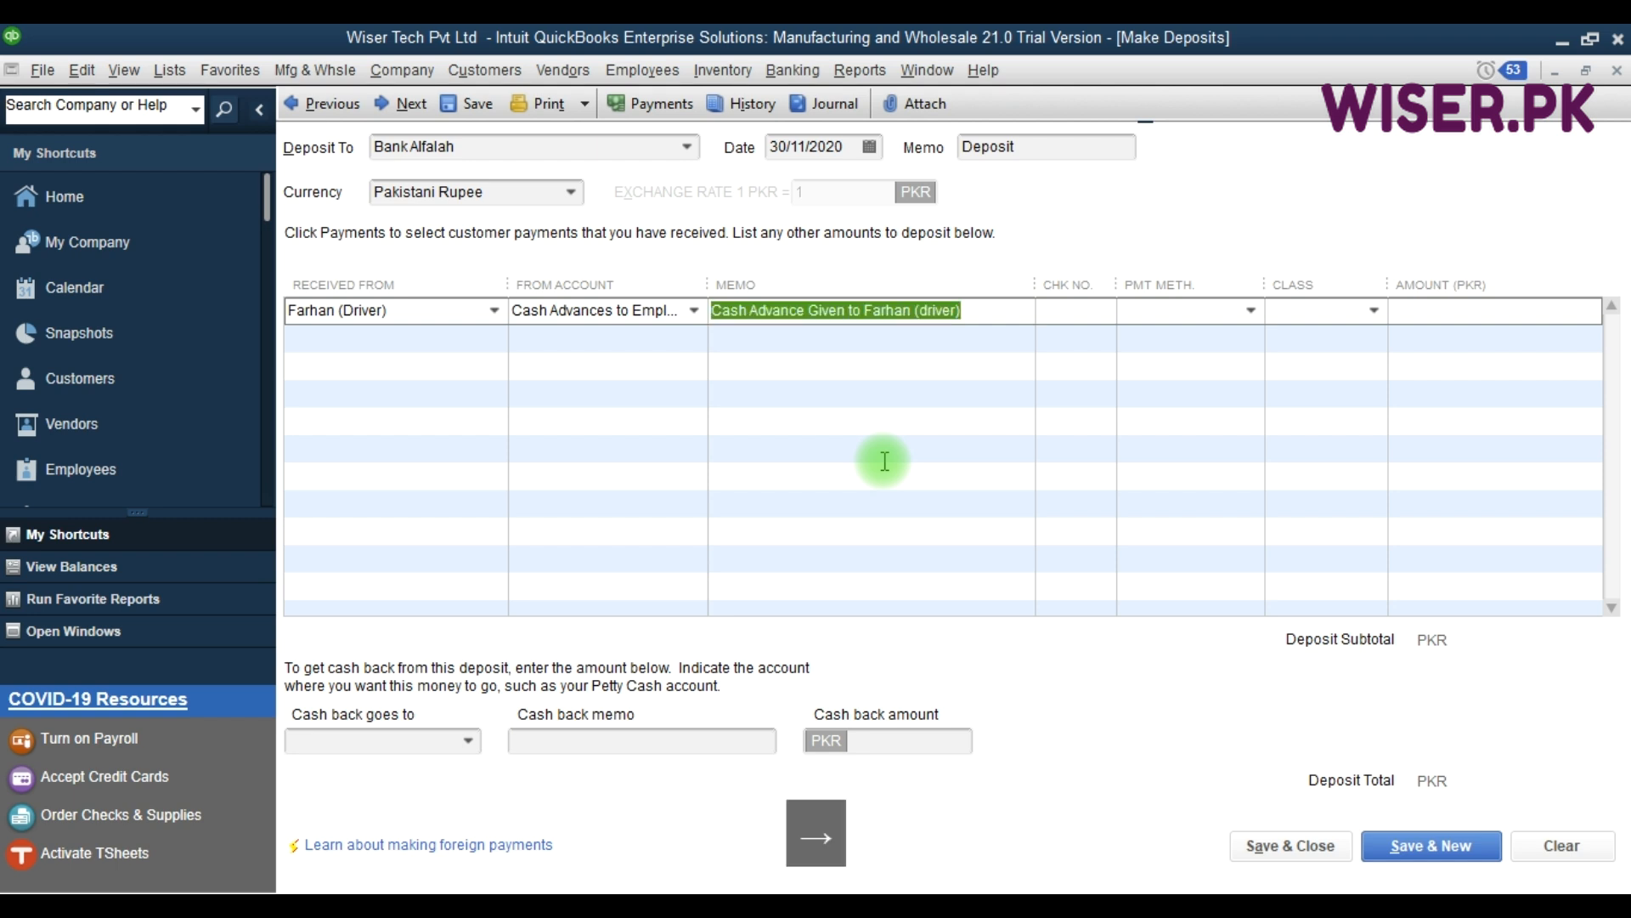
pyautogui.press('Left')
pyautogui.press('Left')
pyautogui.press('Left')
pyautogui.press('Left')
pyautogui.press('Left')
pyautogui.press('Left')
pyautogui.press('Left')
pyautogui.press('Left')
pyautogui.press('Left')
pyautogui.press('Left')
pyautogui.press('Left')
pyautogui.press('Left')
pyautogui.press('Left')
pyautogui.press('Left')
pyautogui.press('Left')
pyautogui.press('Left')
pyautogui.press('Left')
pyautogui.press('Left')
pyautogui.press('Left')
pyautogui.press('Left')
pyautogui.press('Left')
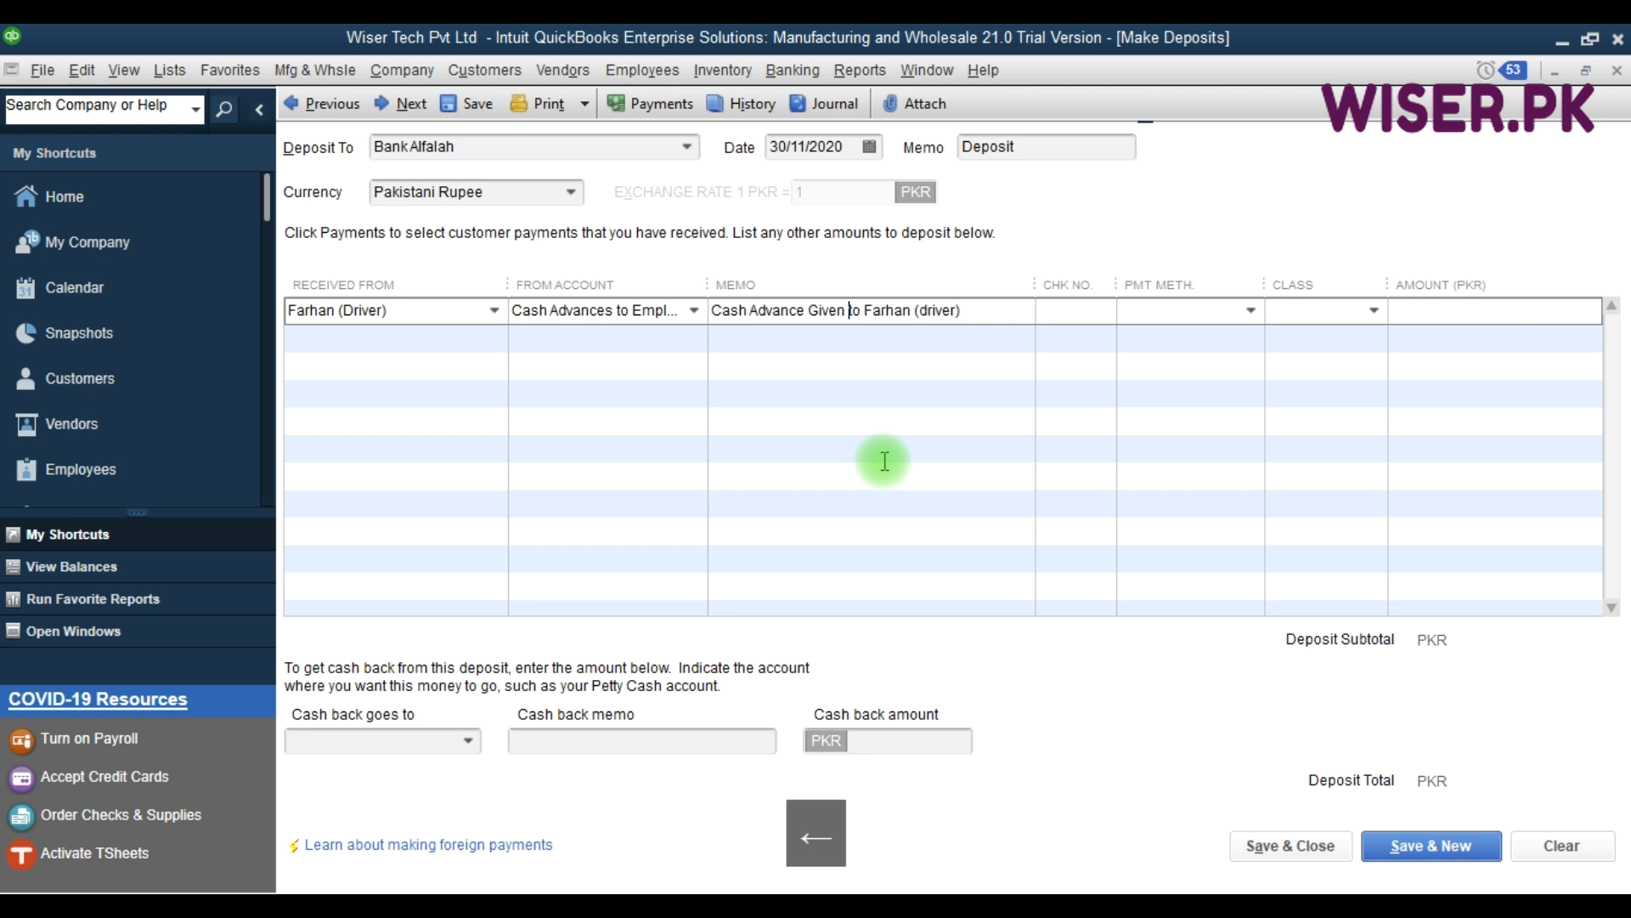
pyautogui.press('Right')
pyautogui.press('Right')
pyautogui.press('Right')
pyautogui.press('Right')
pyautogui.press('Right')
pyautogui.press('Right')
pyautogui.press('Right')
pyautogui.press('Right')
pyautogui.press('Right')
pyautogui.press('Right')
pyautogui.press('Right')
pyautogui.press('Right')
pyautogui.press('Right')
pyautogui.press('Right')
pyautogui.press('Right')
pyautogui.write('Rece')
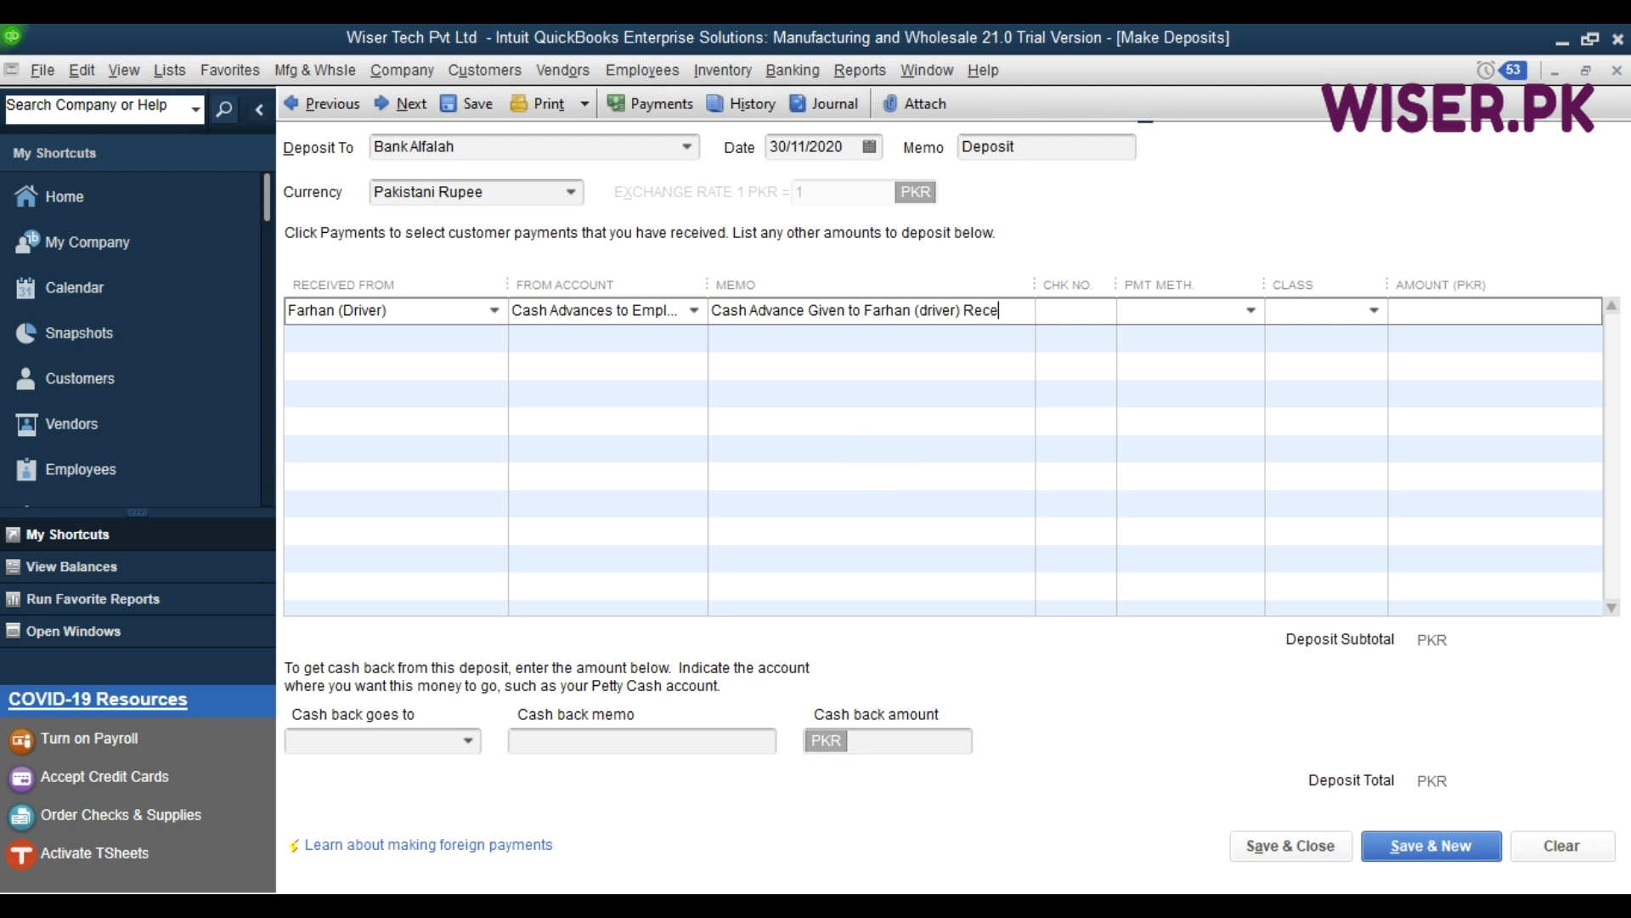
pyautogui.write('ived')
pyautogui.press('Tab')
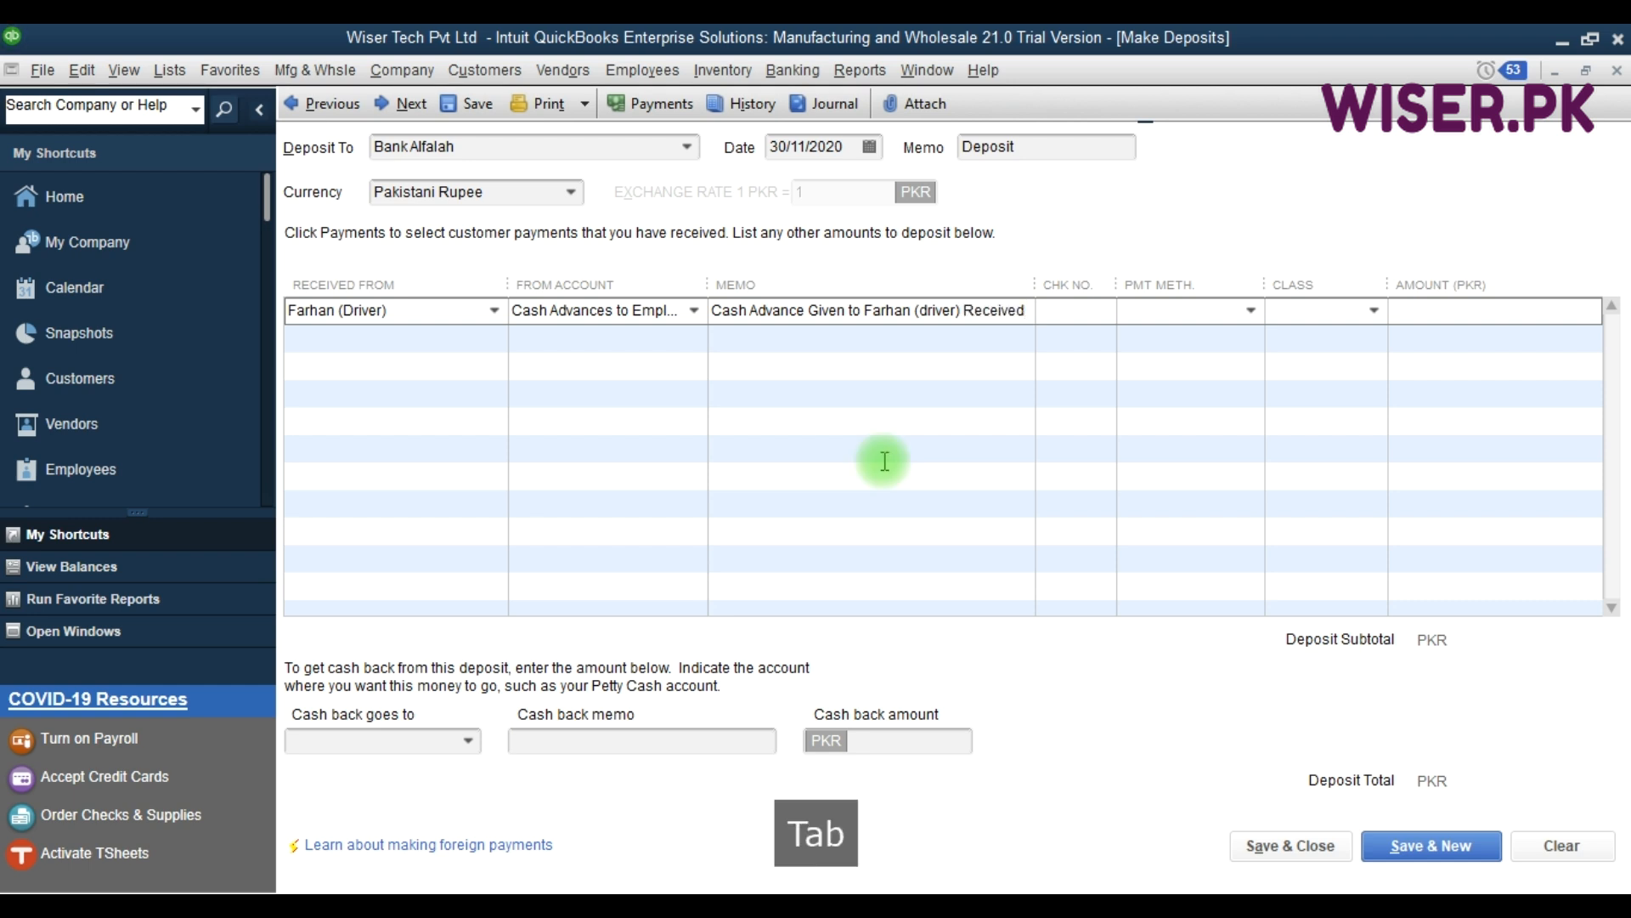
# Set the deposit line's payment method to Cash and its amount to 100000, leave the class empty, and save and close the deposit.
pyautogui.click(1254, 312)
pyautogui.click(1155, 394)
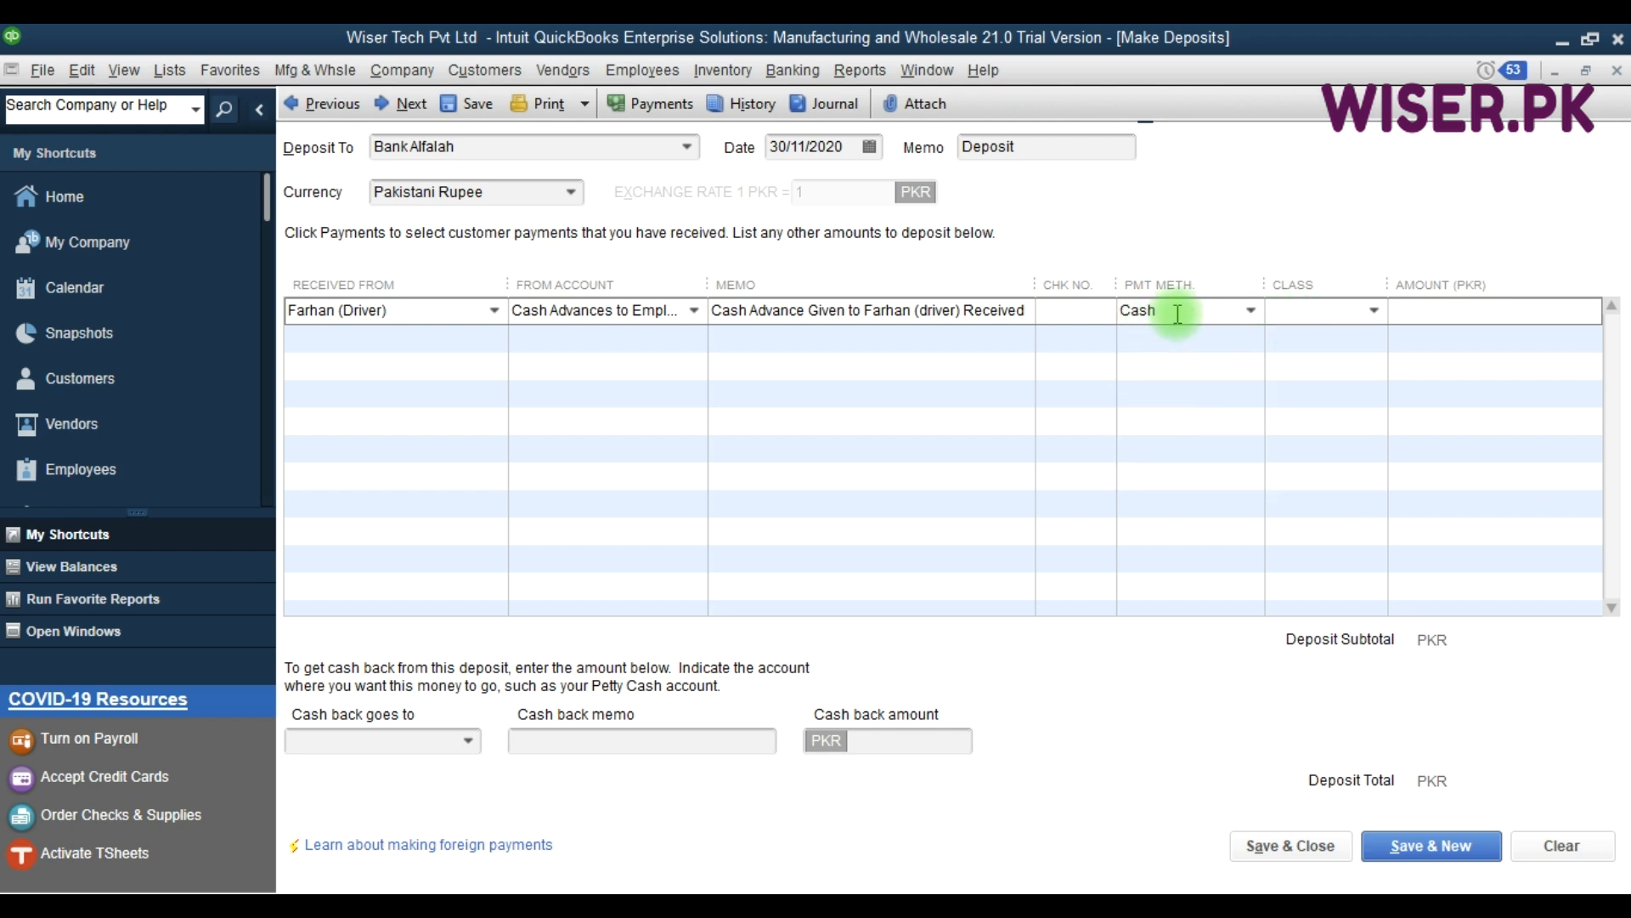
pyautogui.click(1089, 312)
pyautogui.press('Tab')
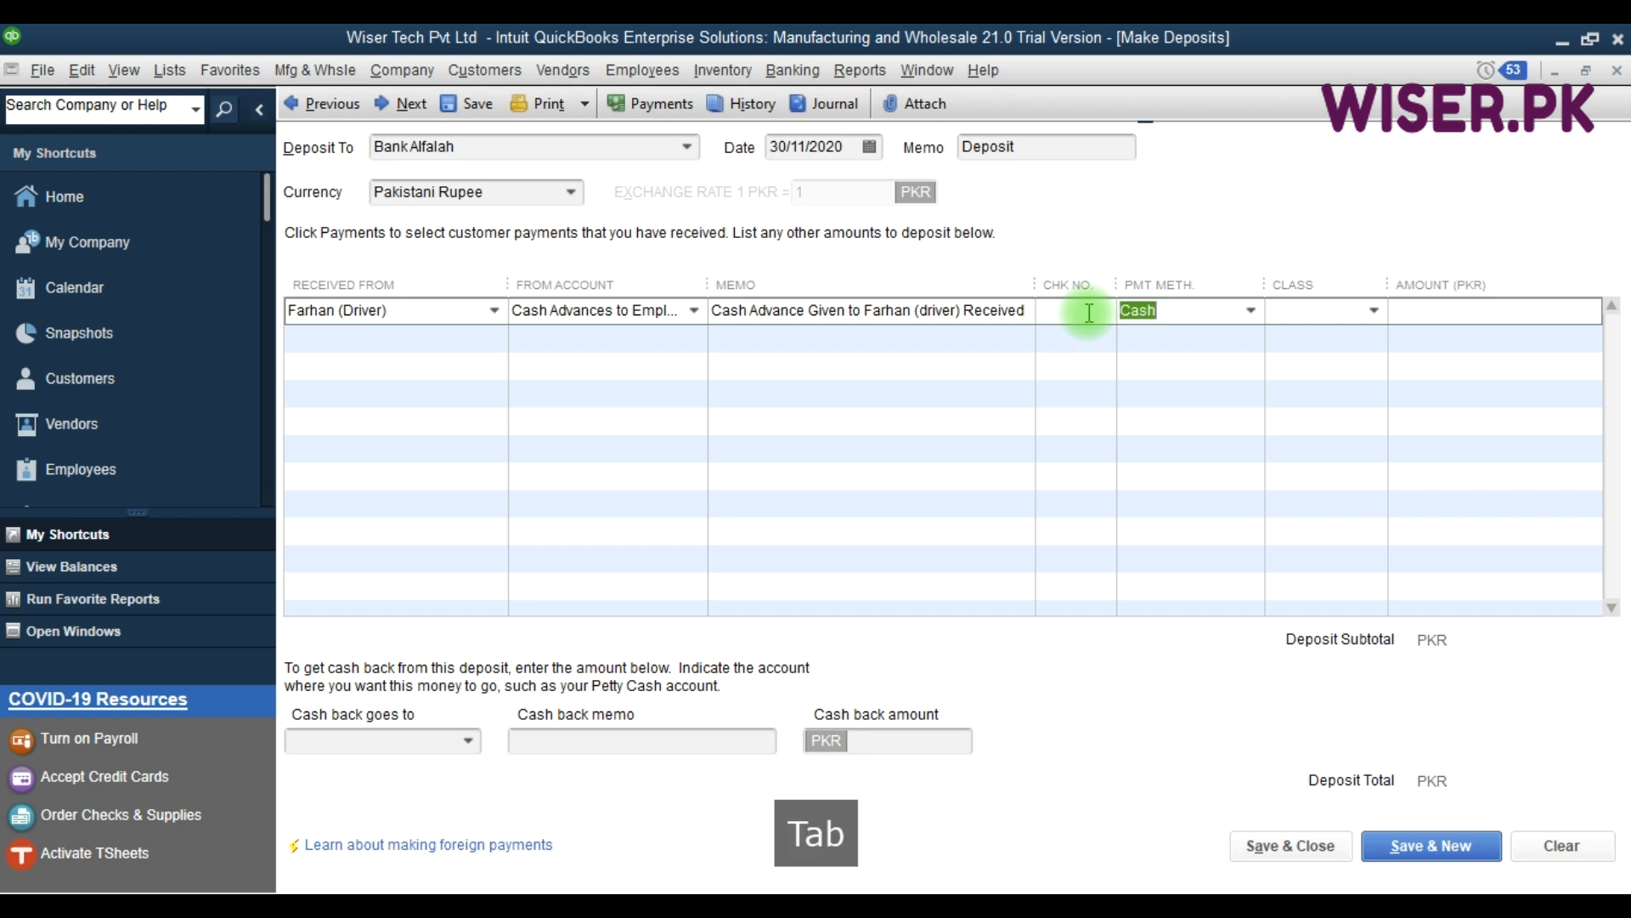
pyautogui.press('Tab')
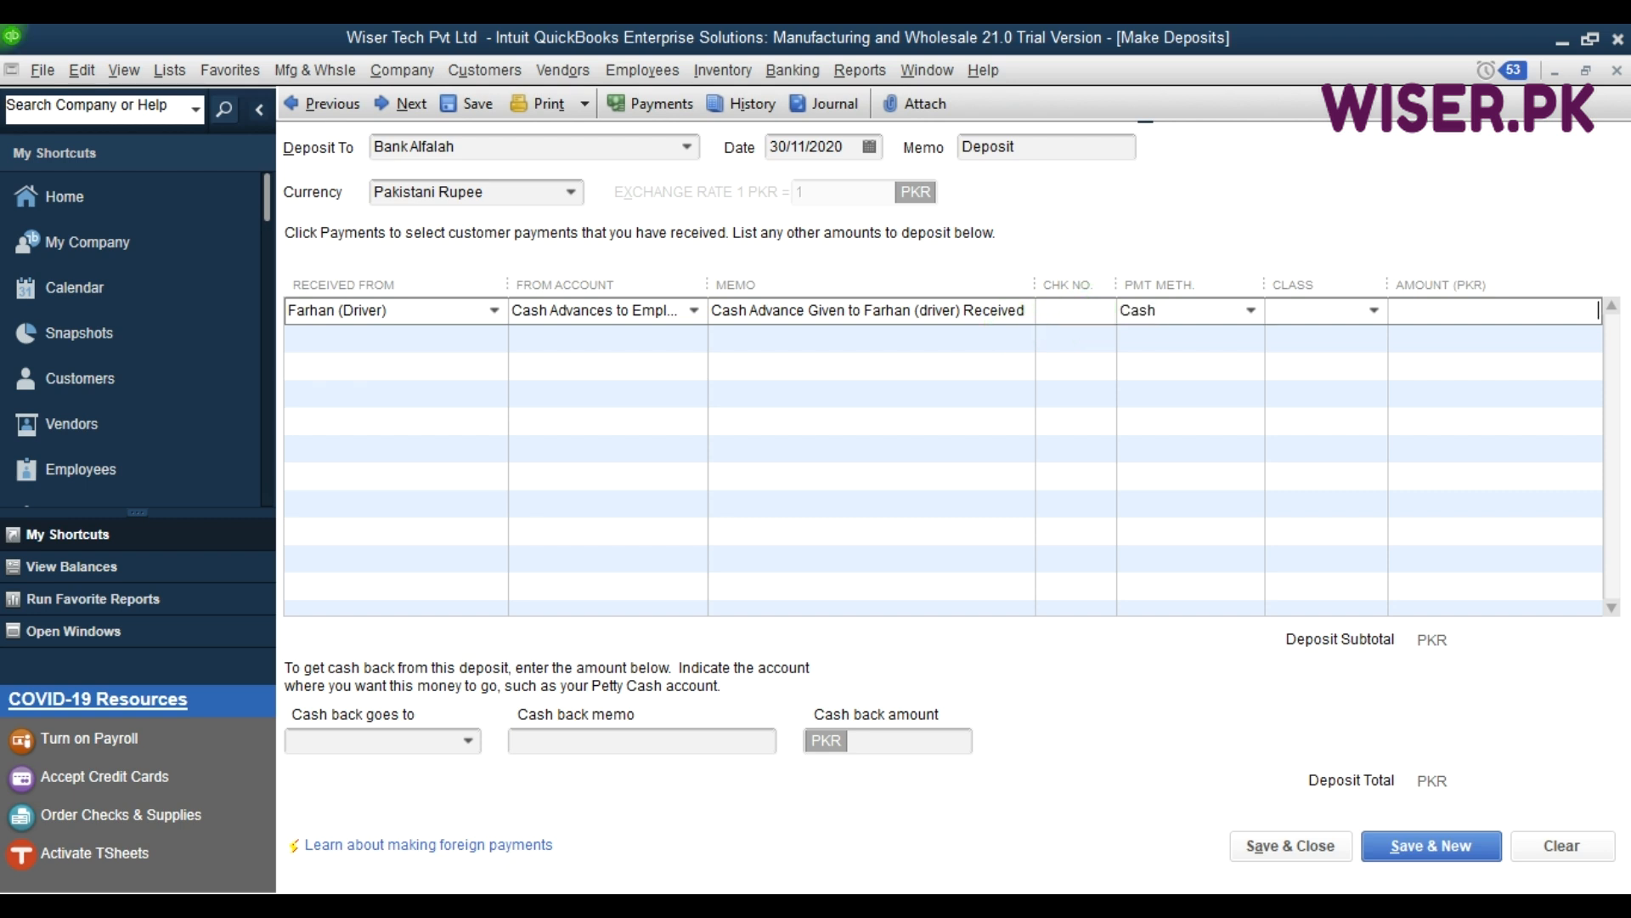
pyautogui.write('1,00,')
pyautogui.write('0000')
pyautogui.press('Tab')
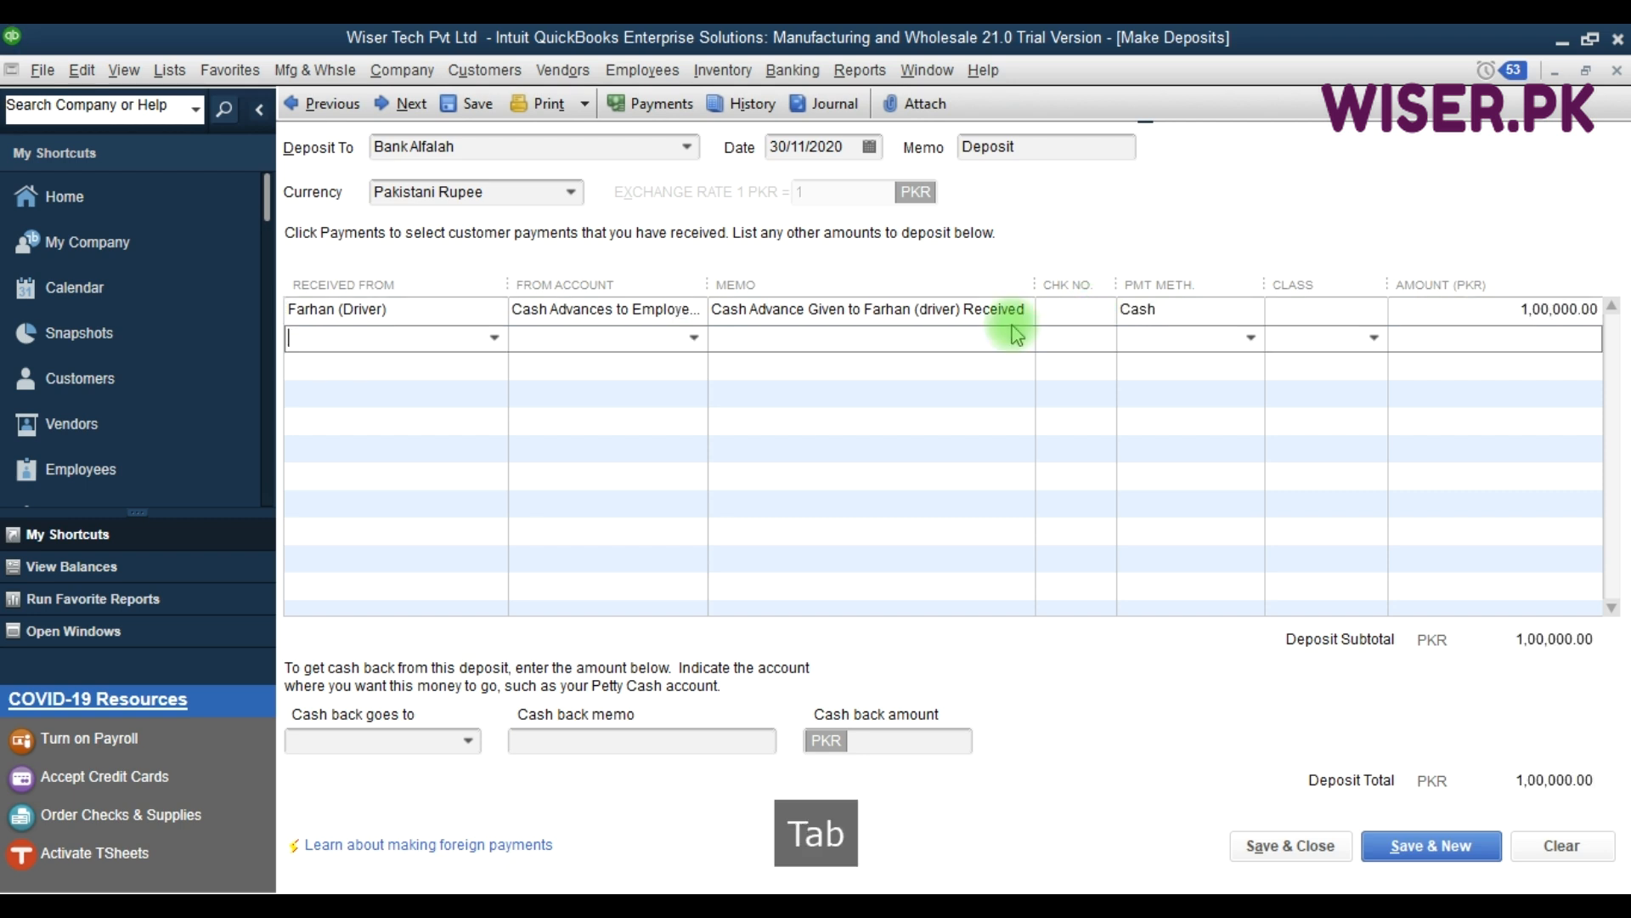
pyautogui.click(1284, 846)
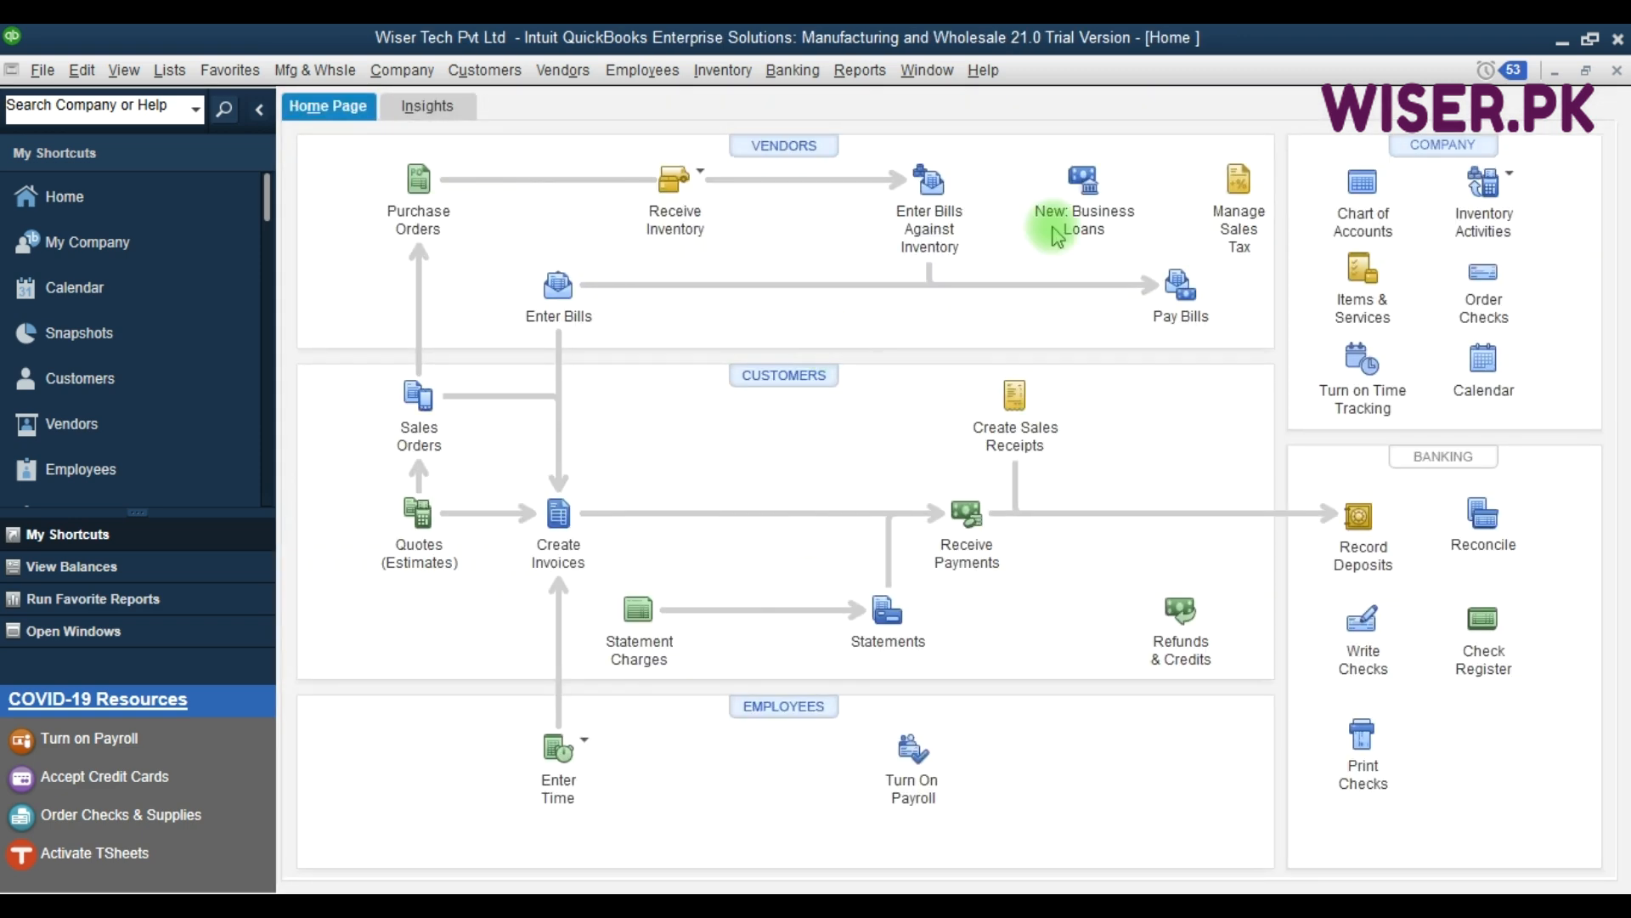
# Check the new deposit in Bank Alfalah's QuickReport from the chart of accounts, widening the Split column to read the account names.
pyautogui.click(1377, 194)
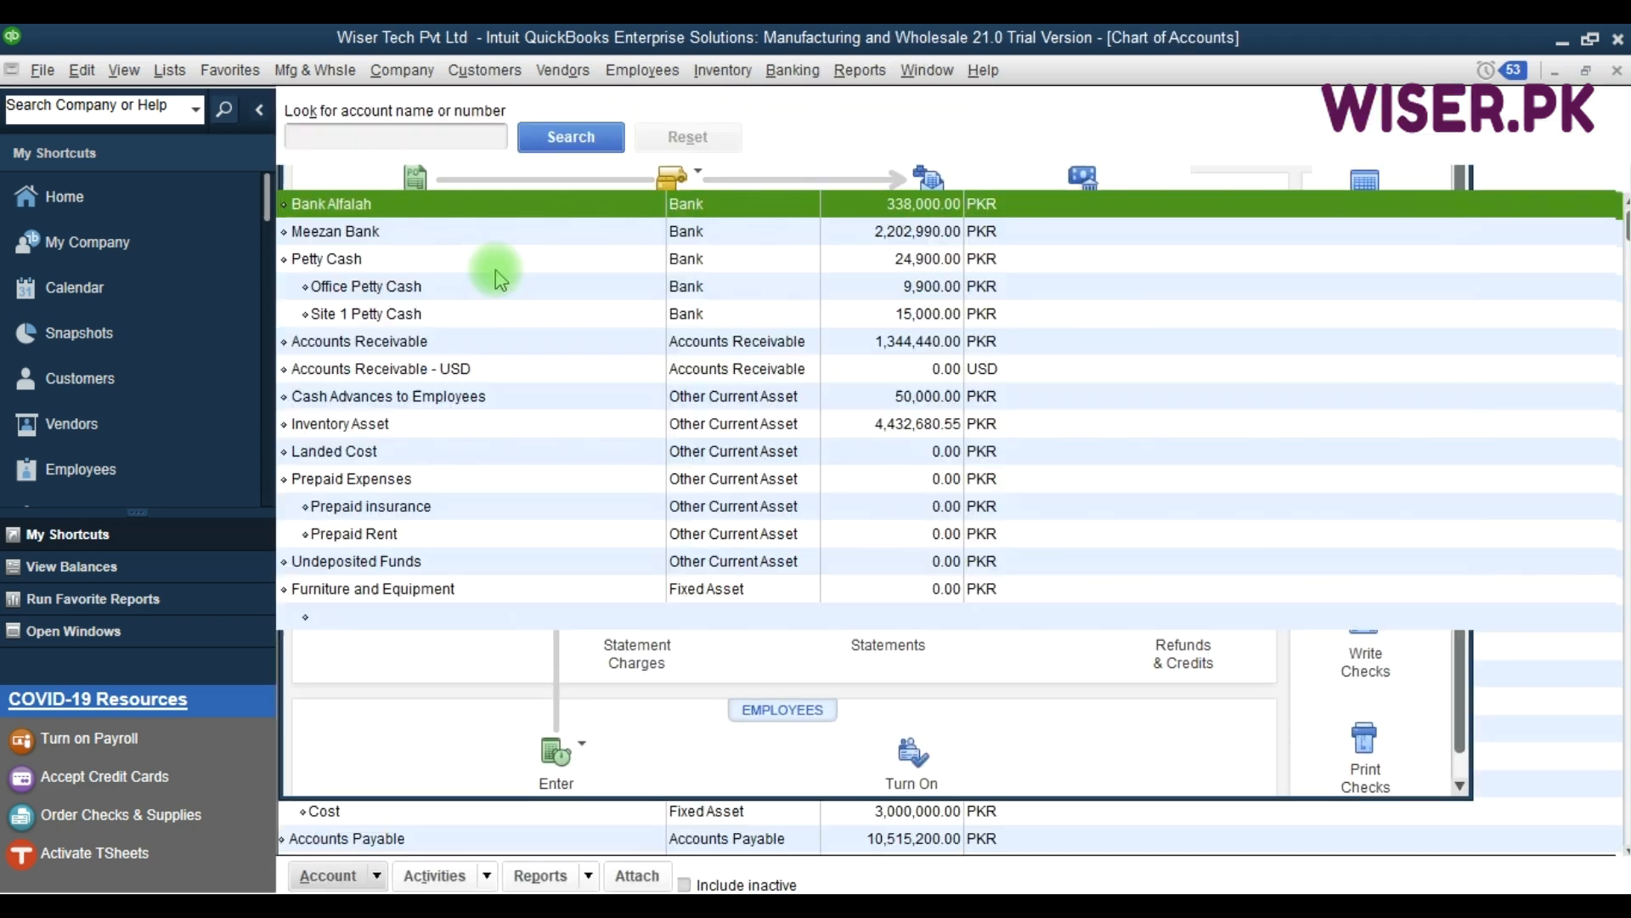
pyautogui.hotkey('ctrl', 'q')
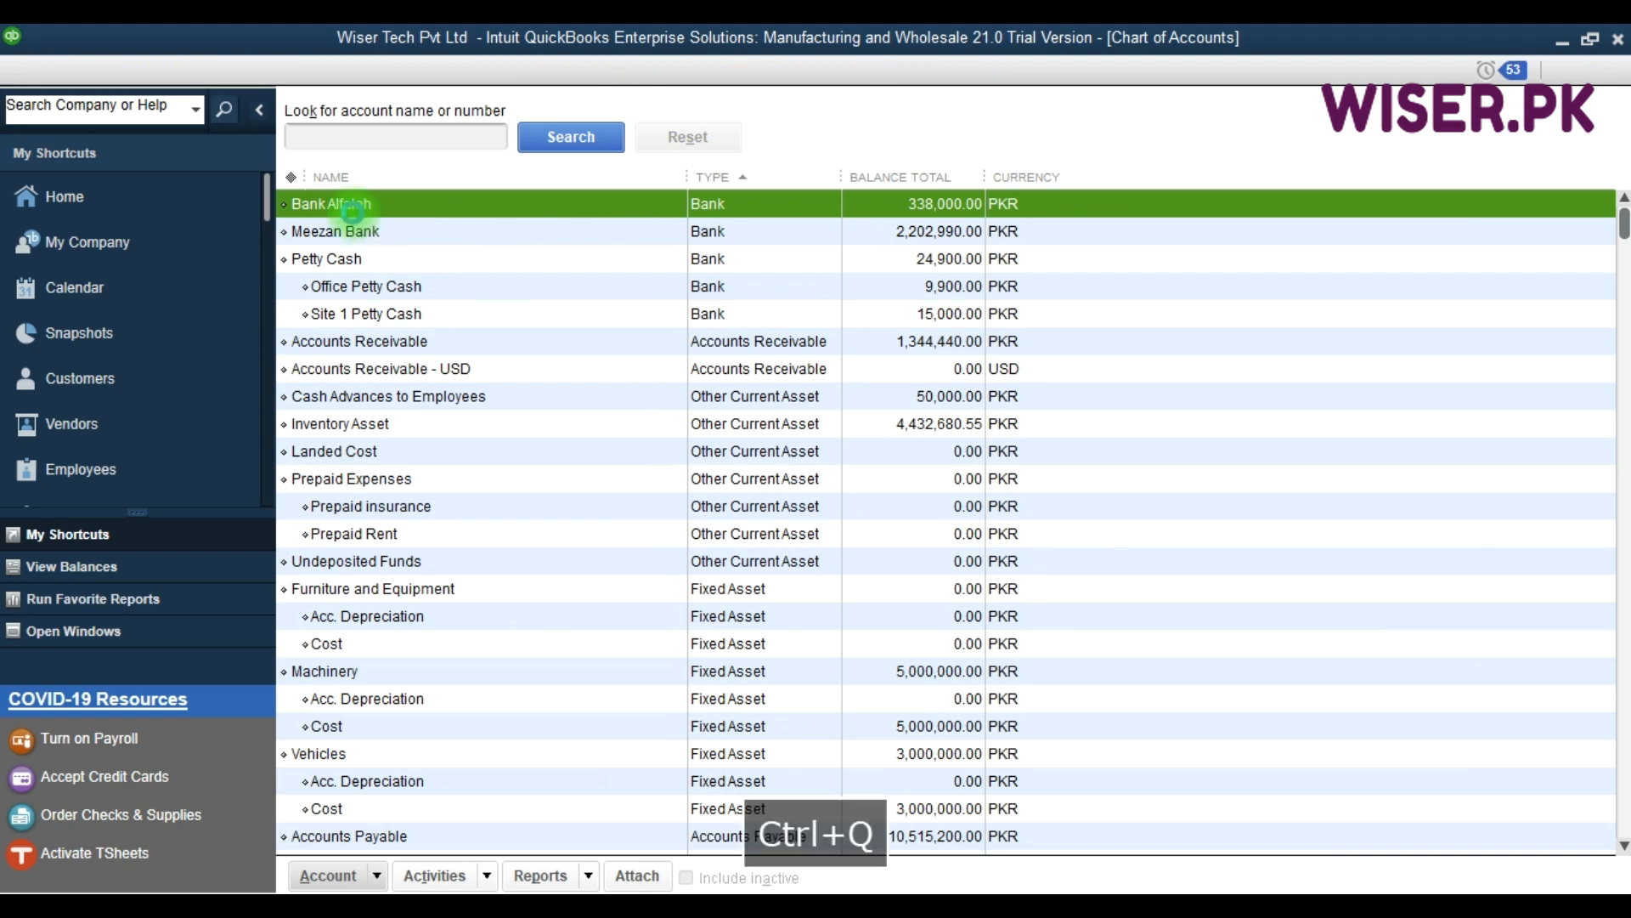
pyautogui.click(693, 581)
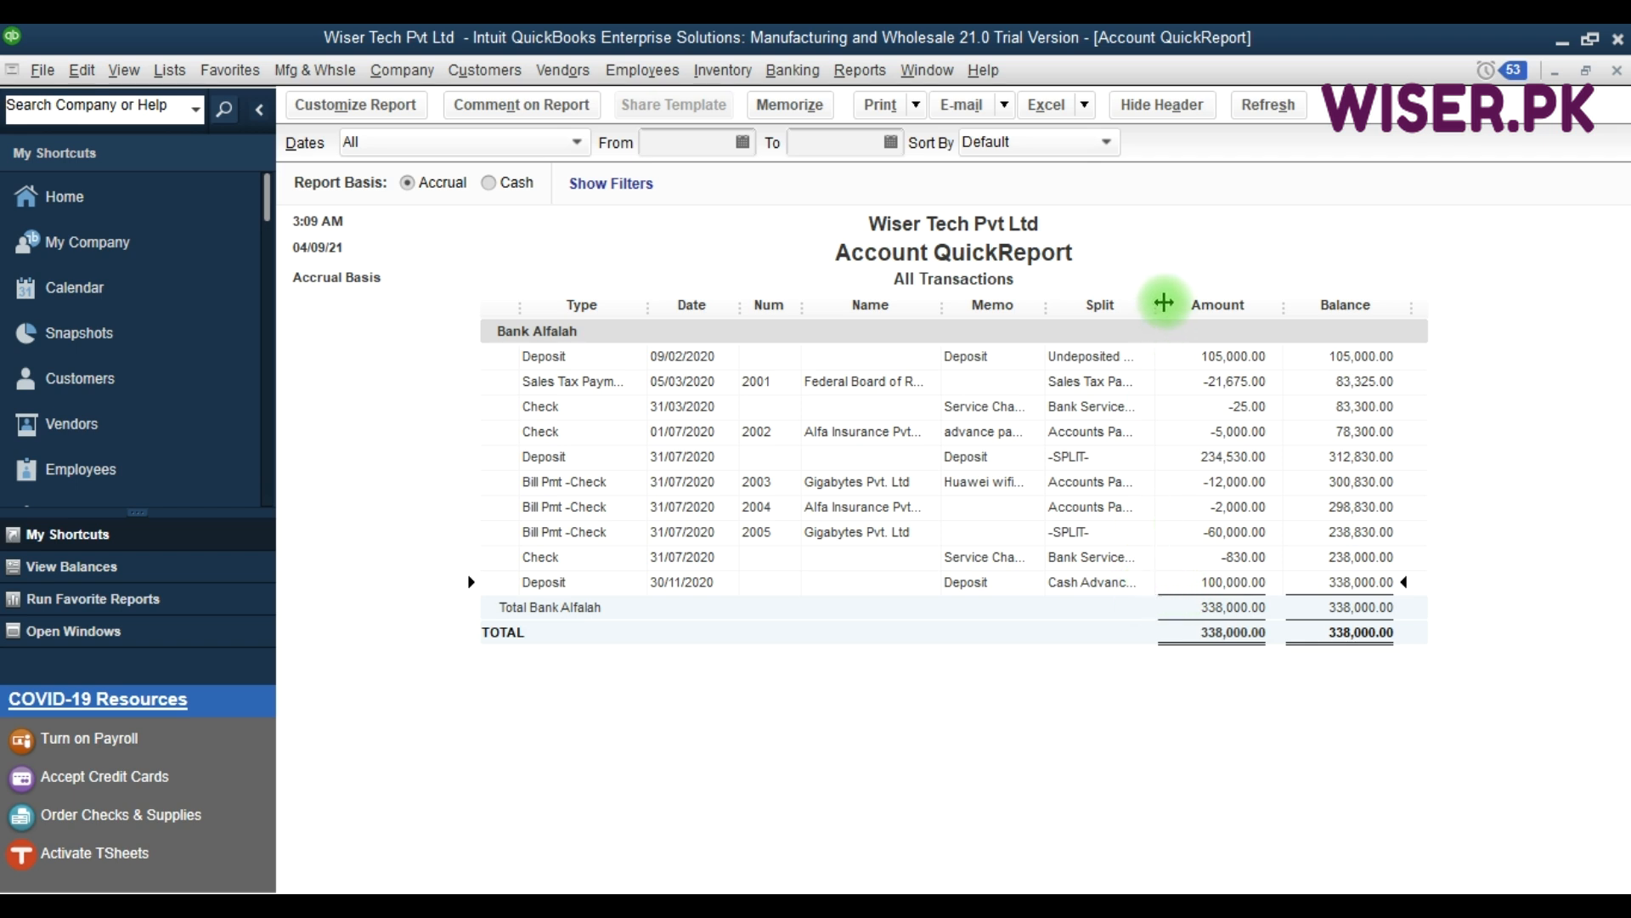
pyautogui.moveTo(1166, 302); pyautogui.dragTo(1211, 302)
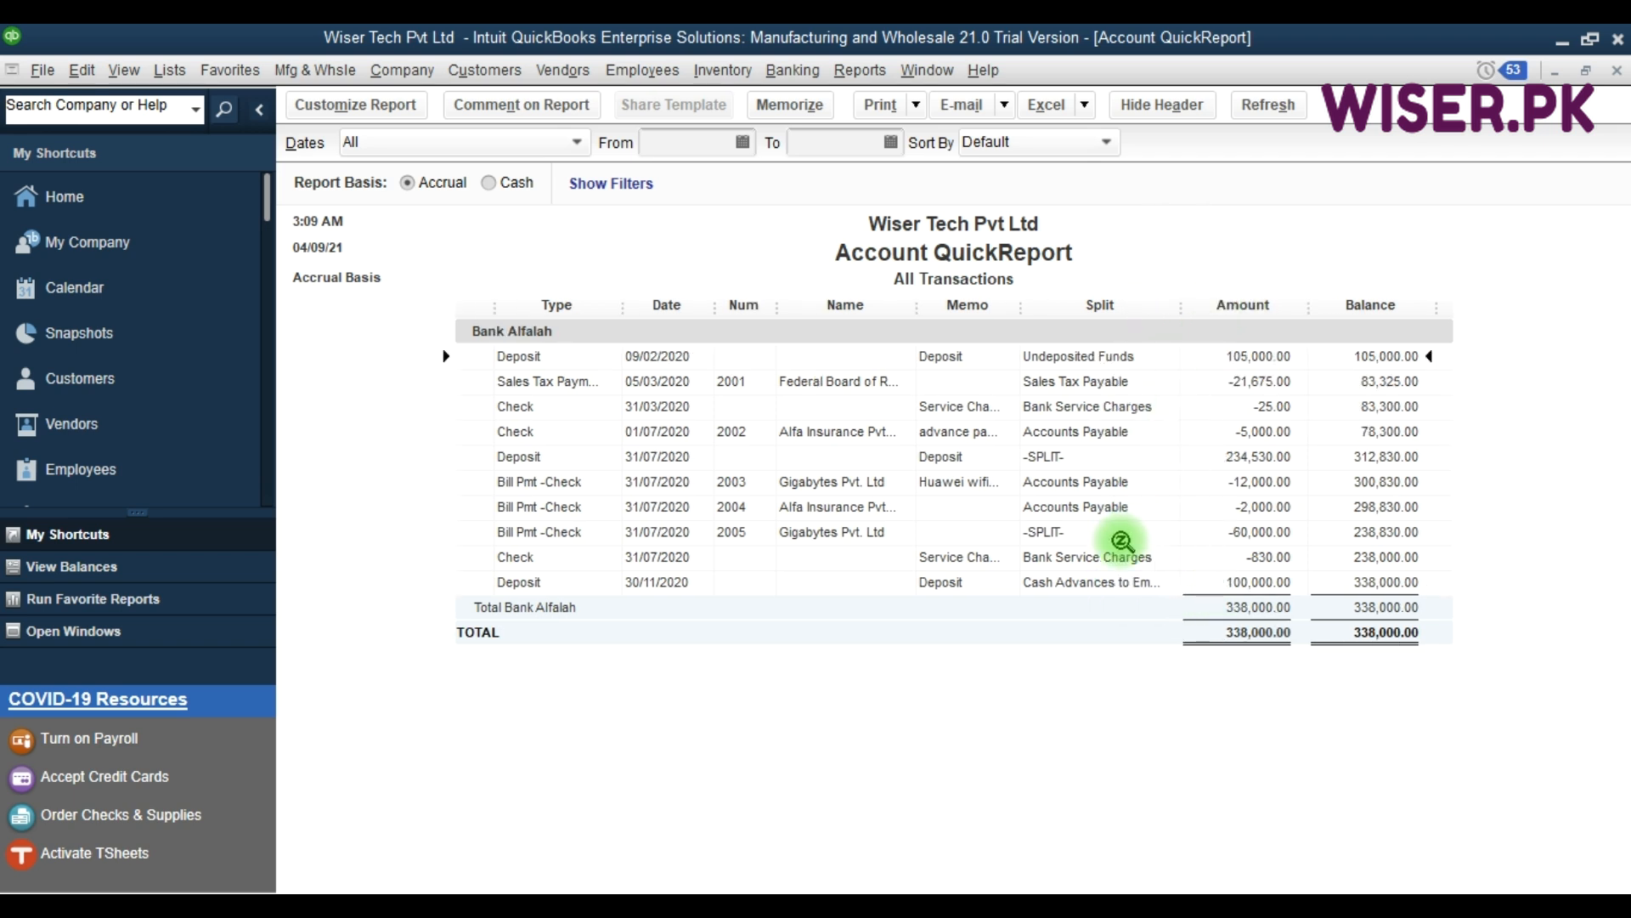
pyautogui.click(1078, 581)
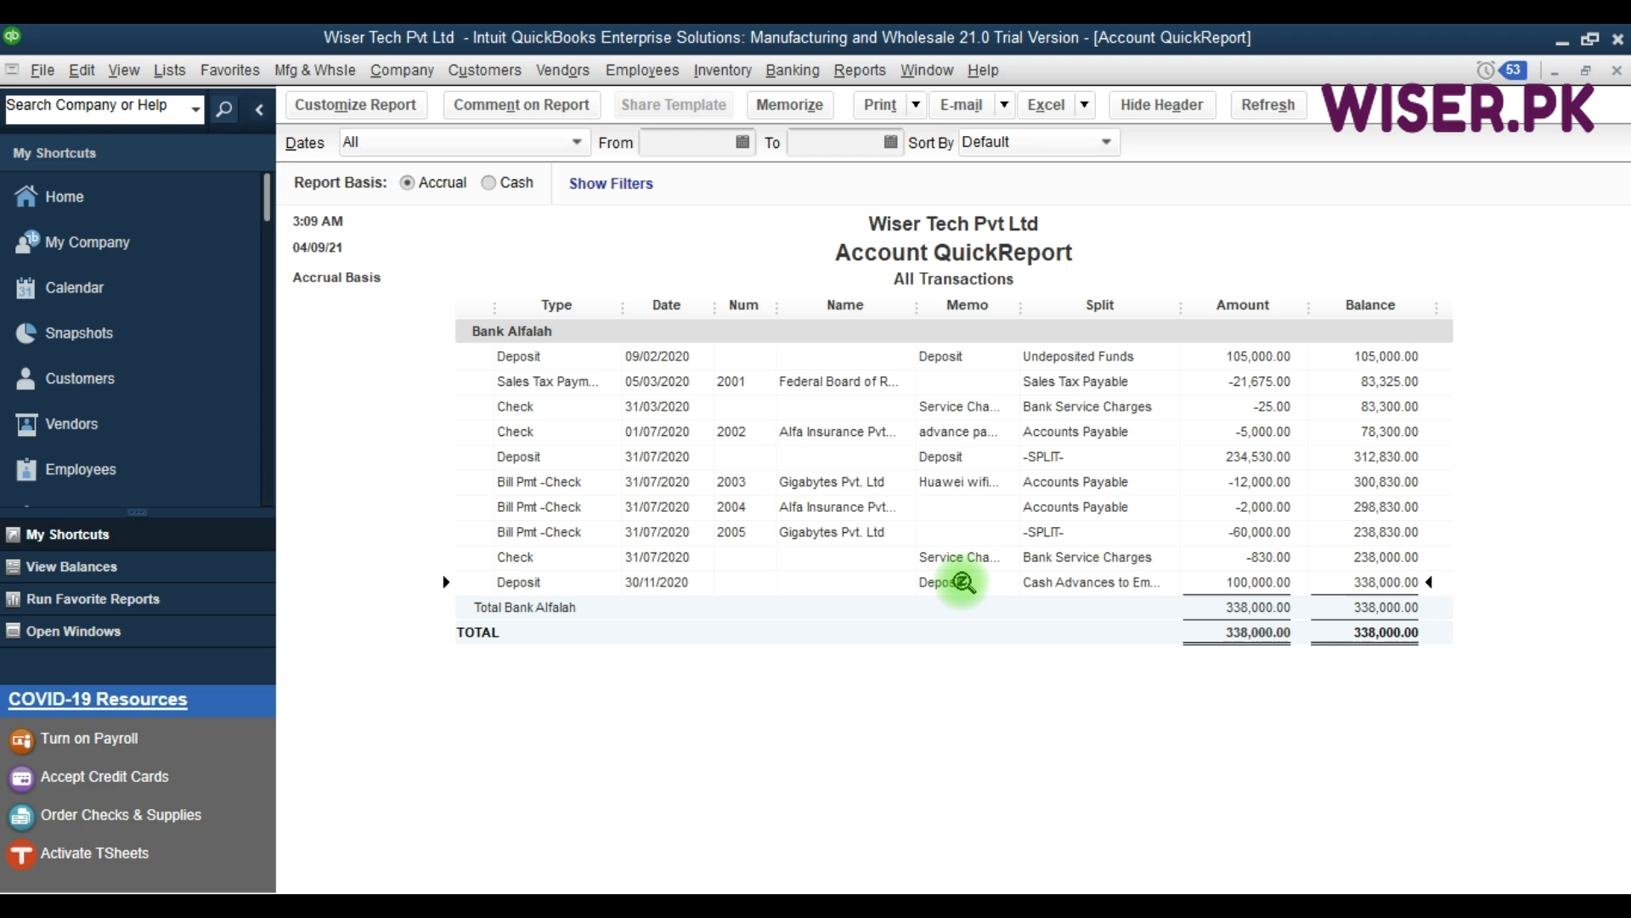
pyautogui.press('Escape')
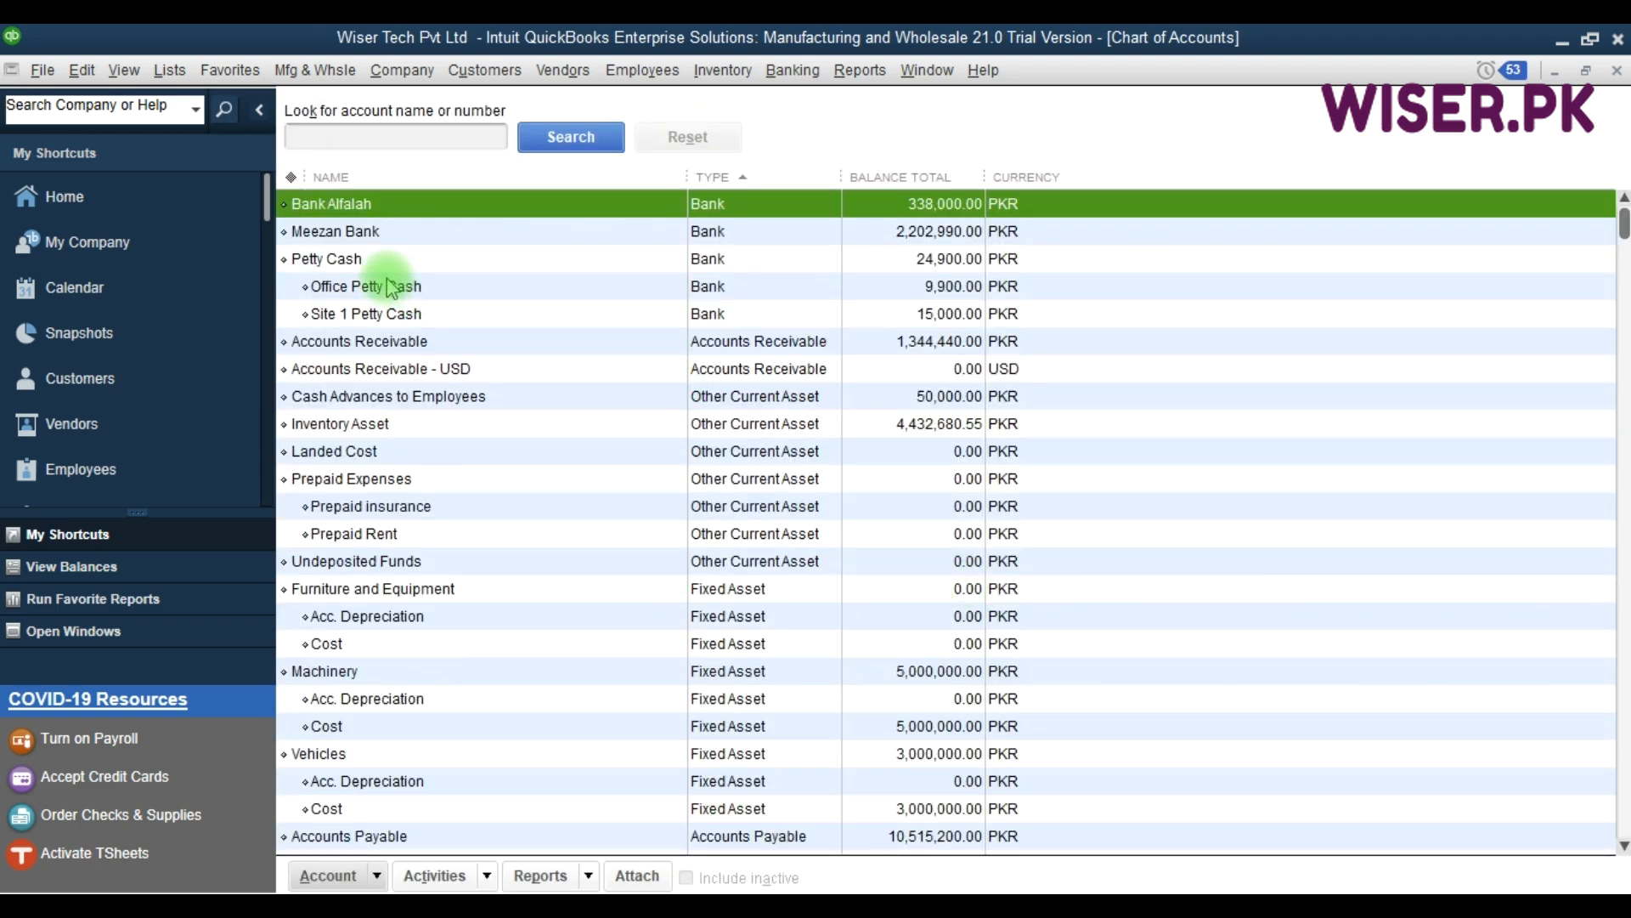
# Review the QuickReport for Cash Advances to Employees, widening the Memo column to read the check and deposit memos in full.
pyautogui.click(396, 396)
pyautogui.press('F9')
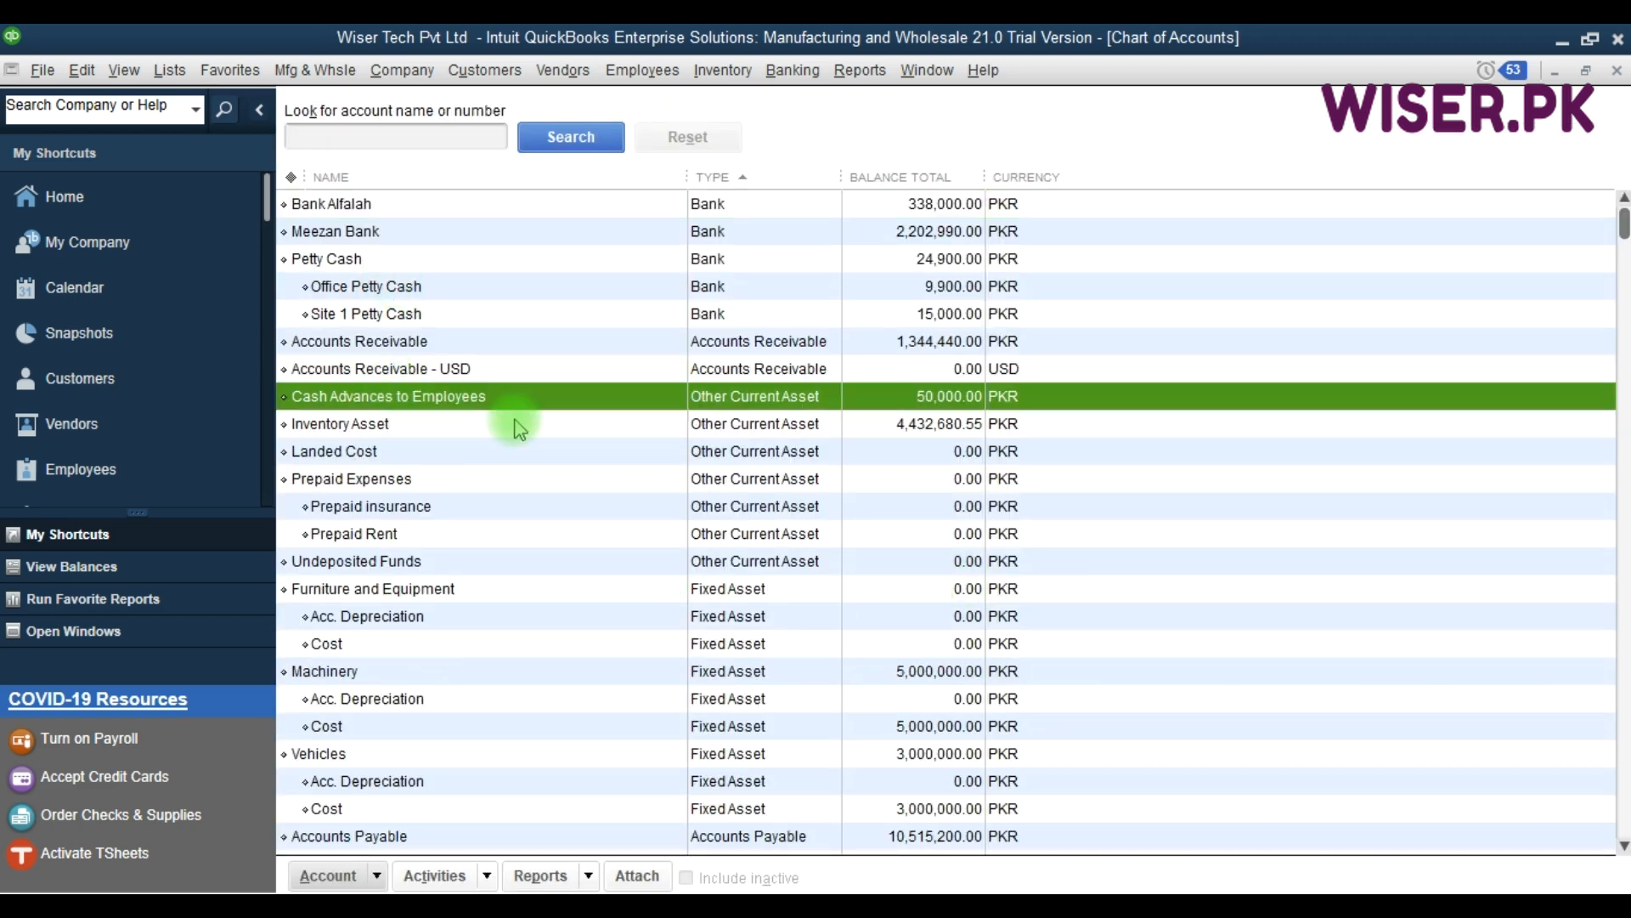
pyautogui.hotkey('ctrl', 'q')
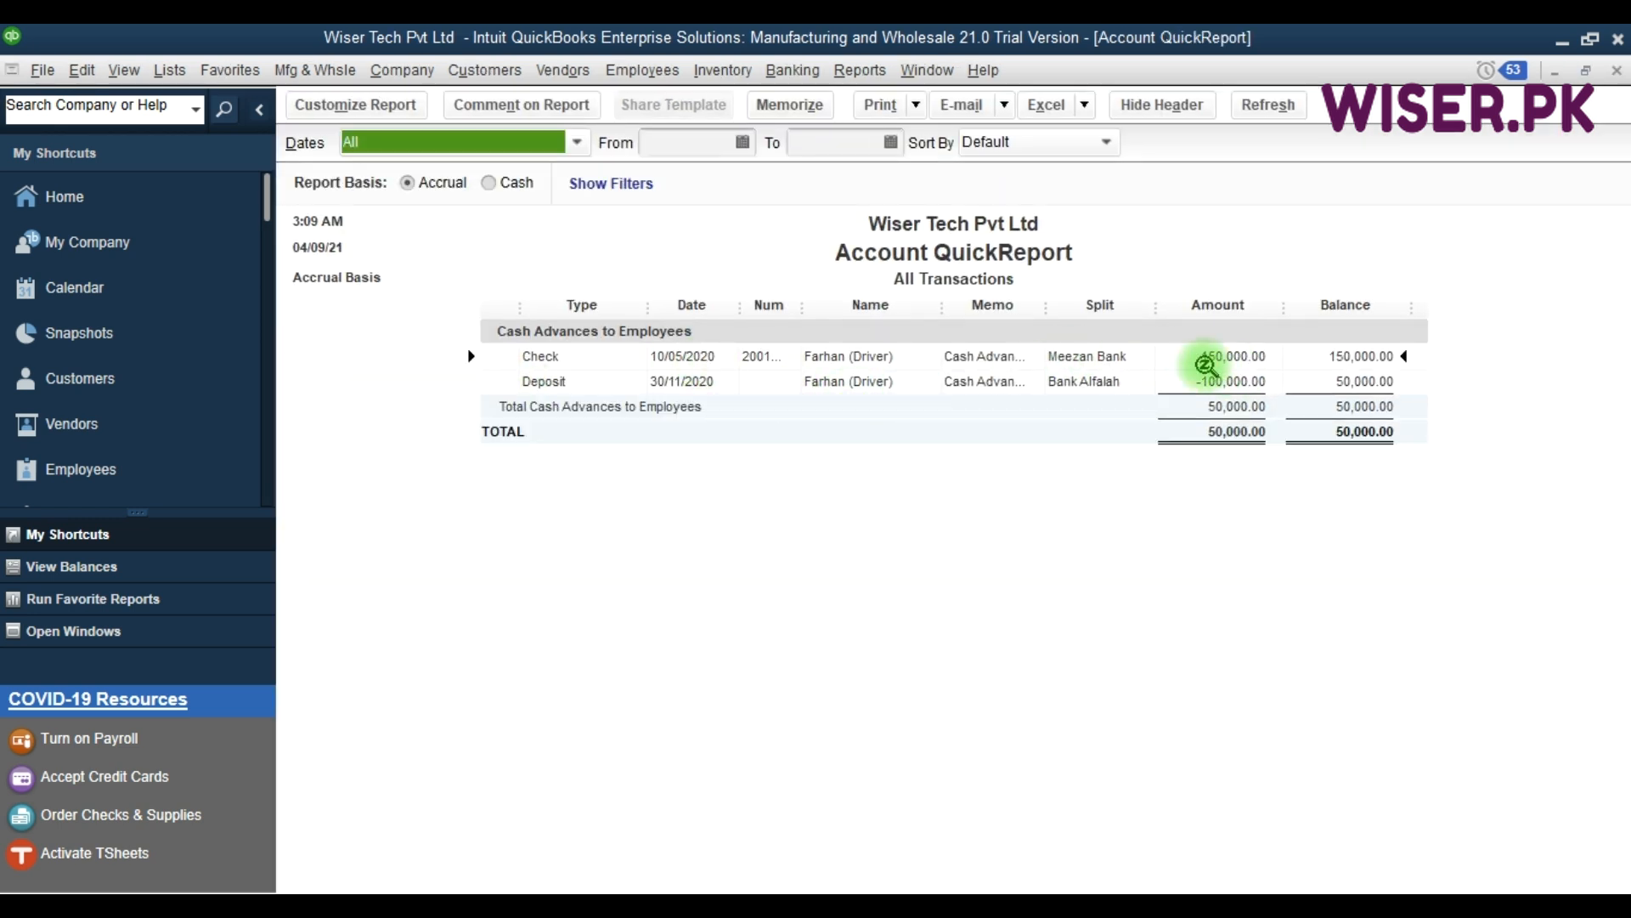
pyautogui.click(931, 366)
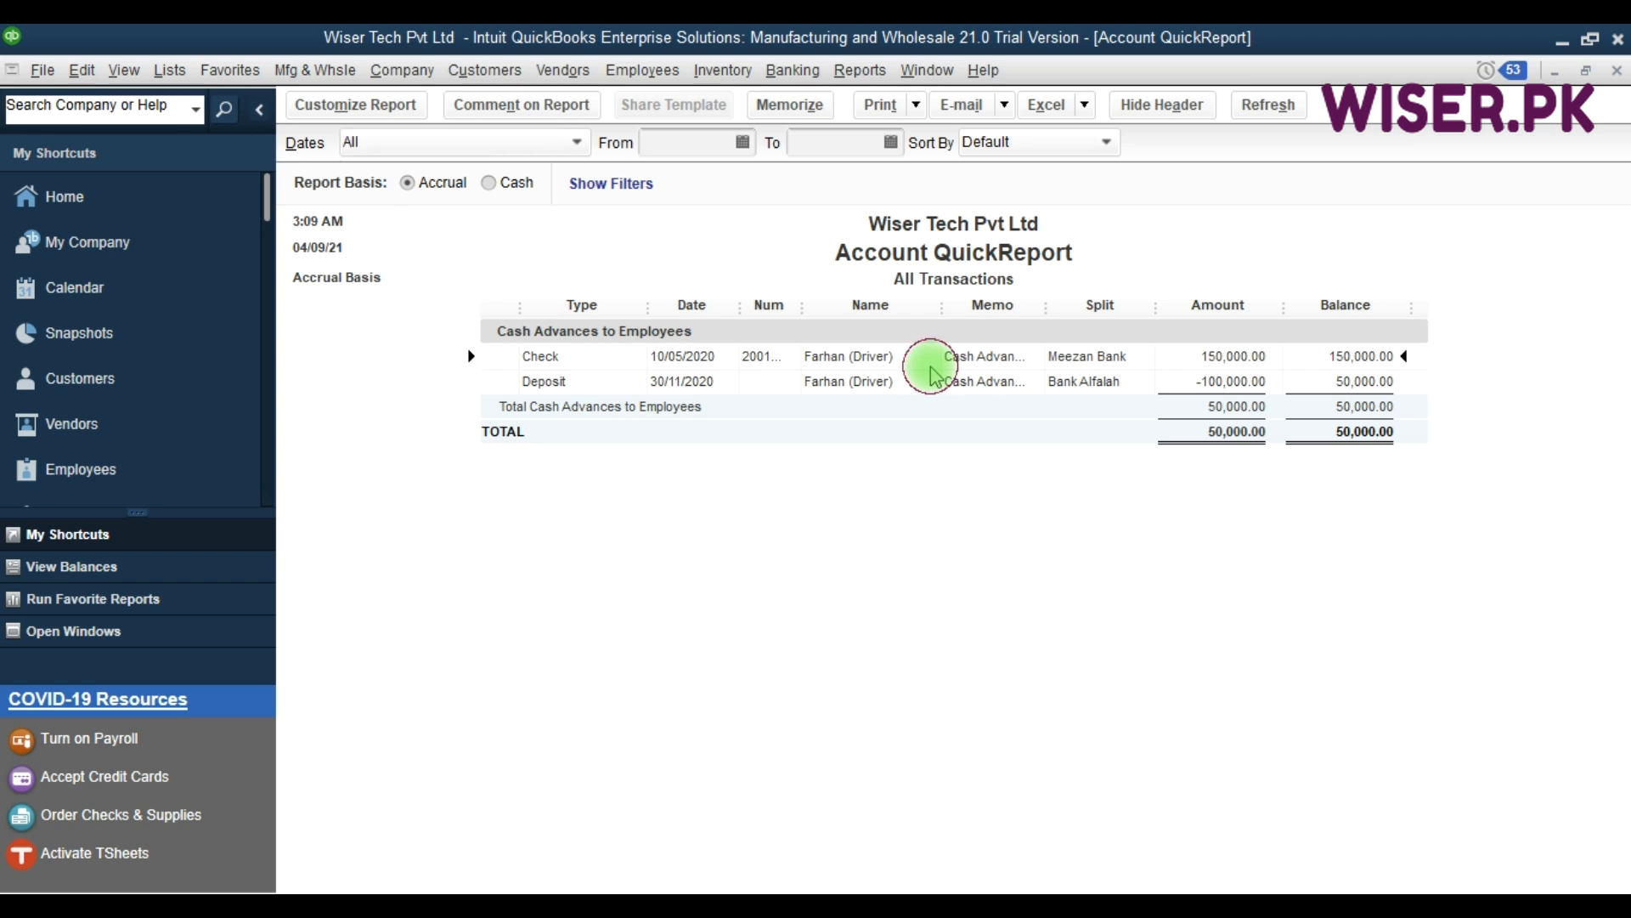
pyautogui.moveTo(1048, 313); pyautogui.dragTo(1211, 314)
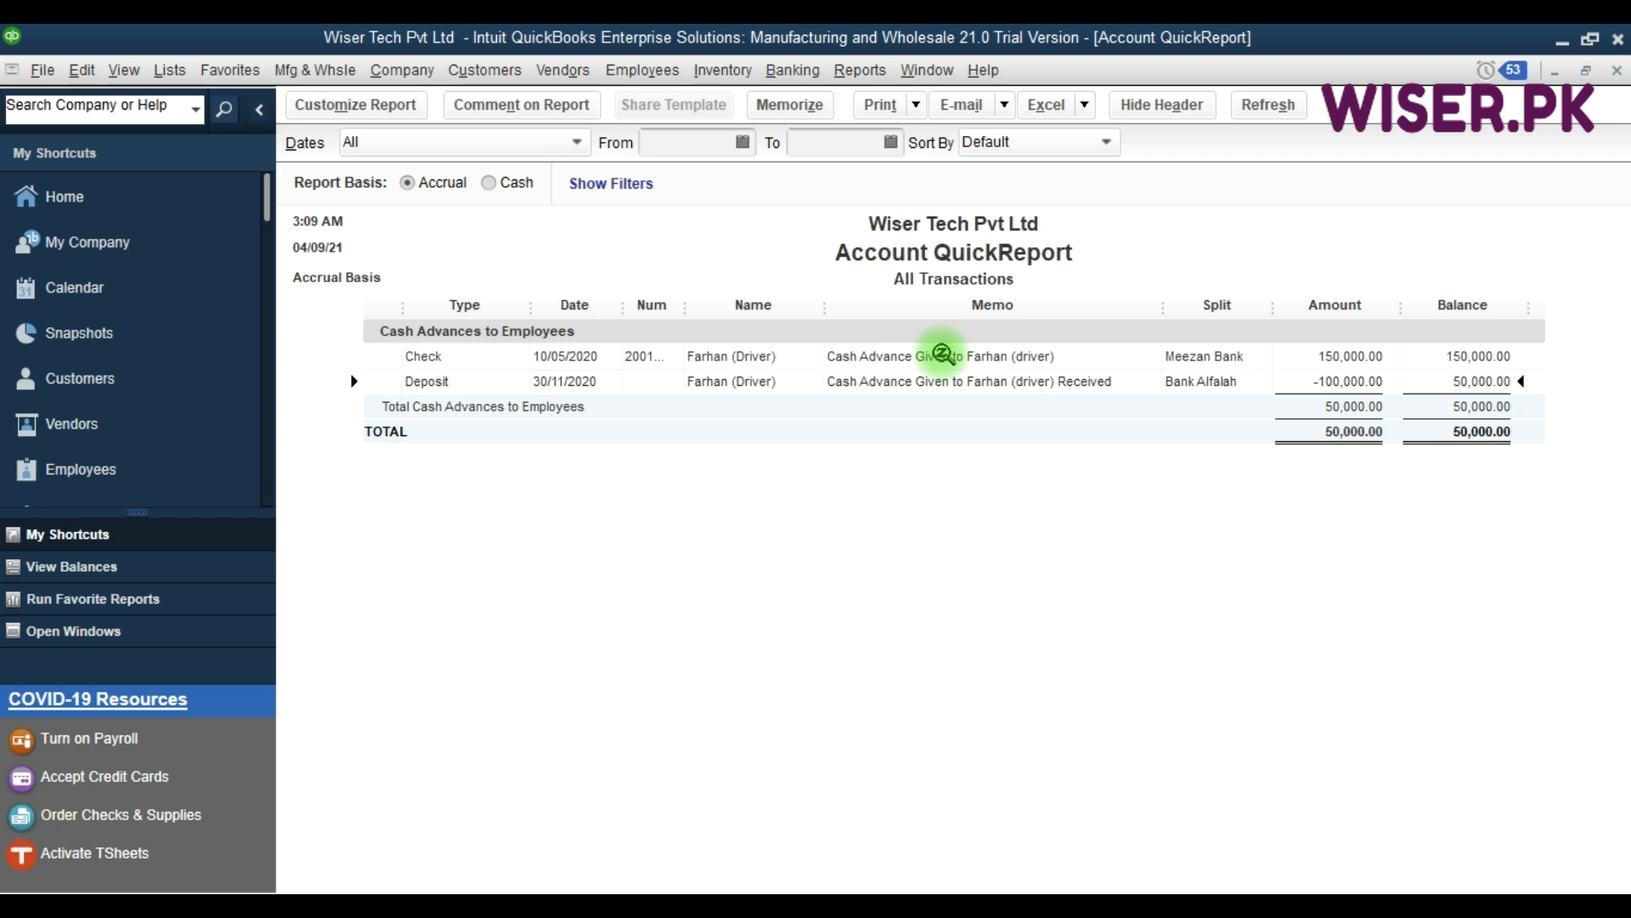
pyautogui.press('Escape')
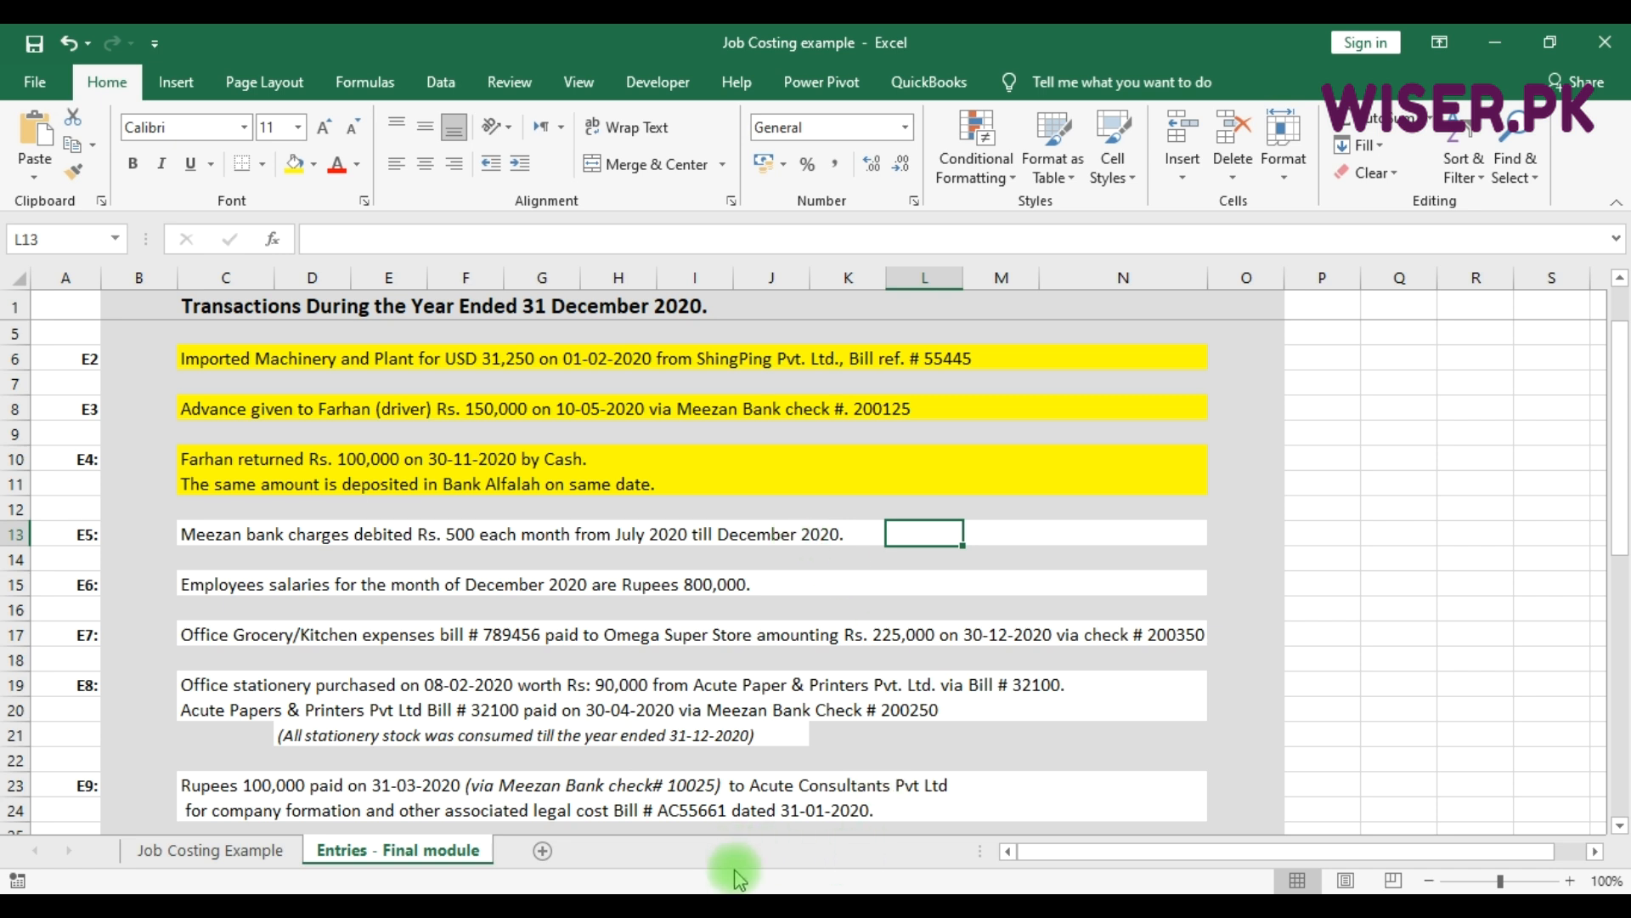
# Switch from the Excel sheet back to QuickBooks and clear the check number on the blank Meezan Bank check.
pyautogui.click(735, 906)
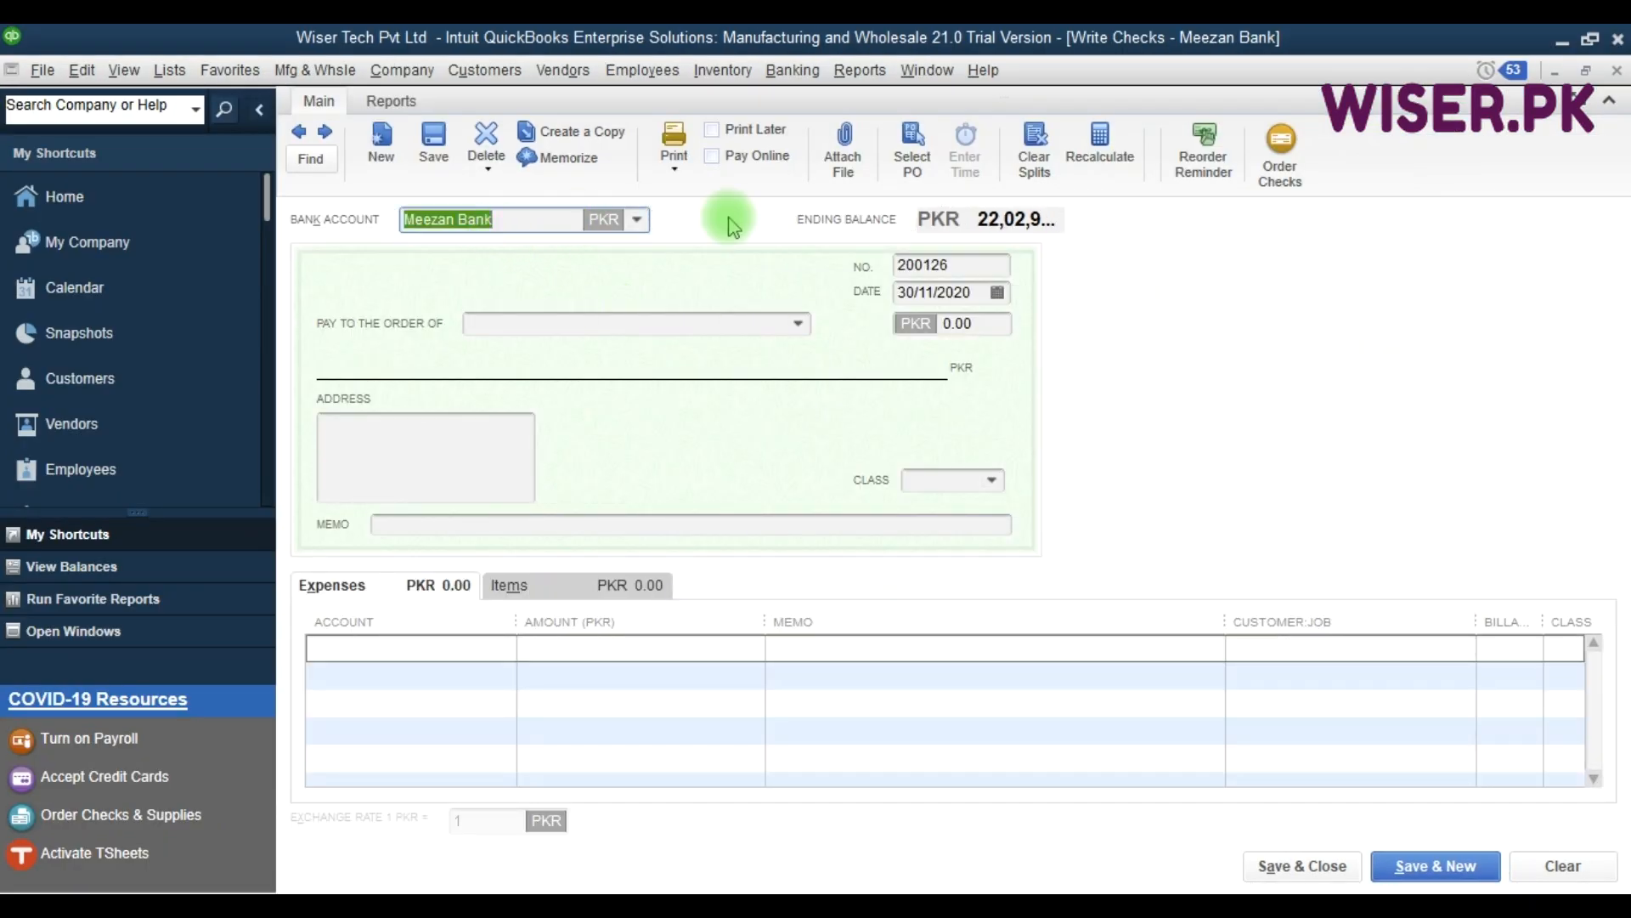
pyautogui.click(962, 265)
pyautogui.press('BackSpace')
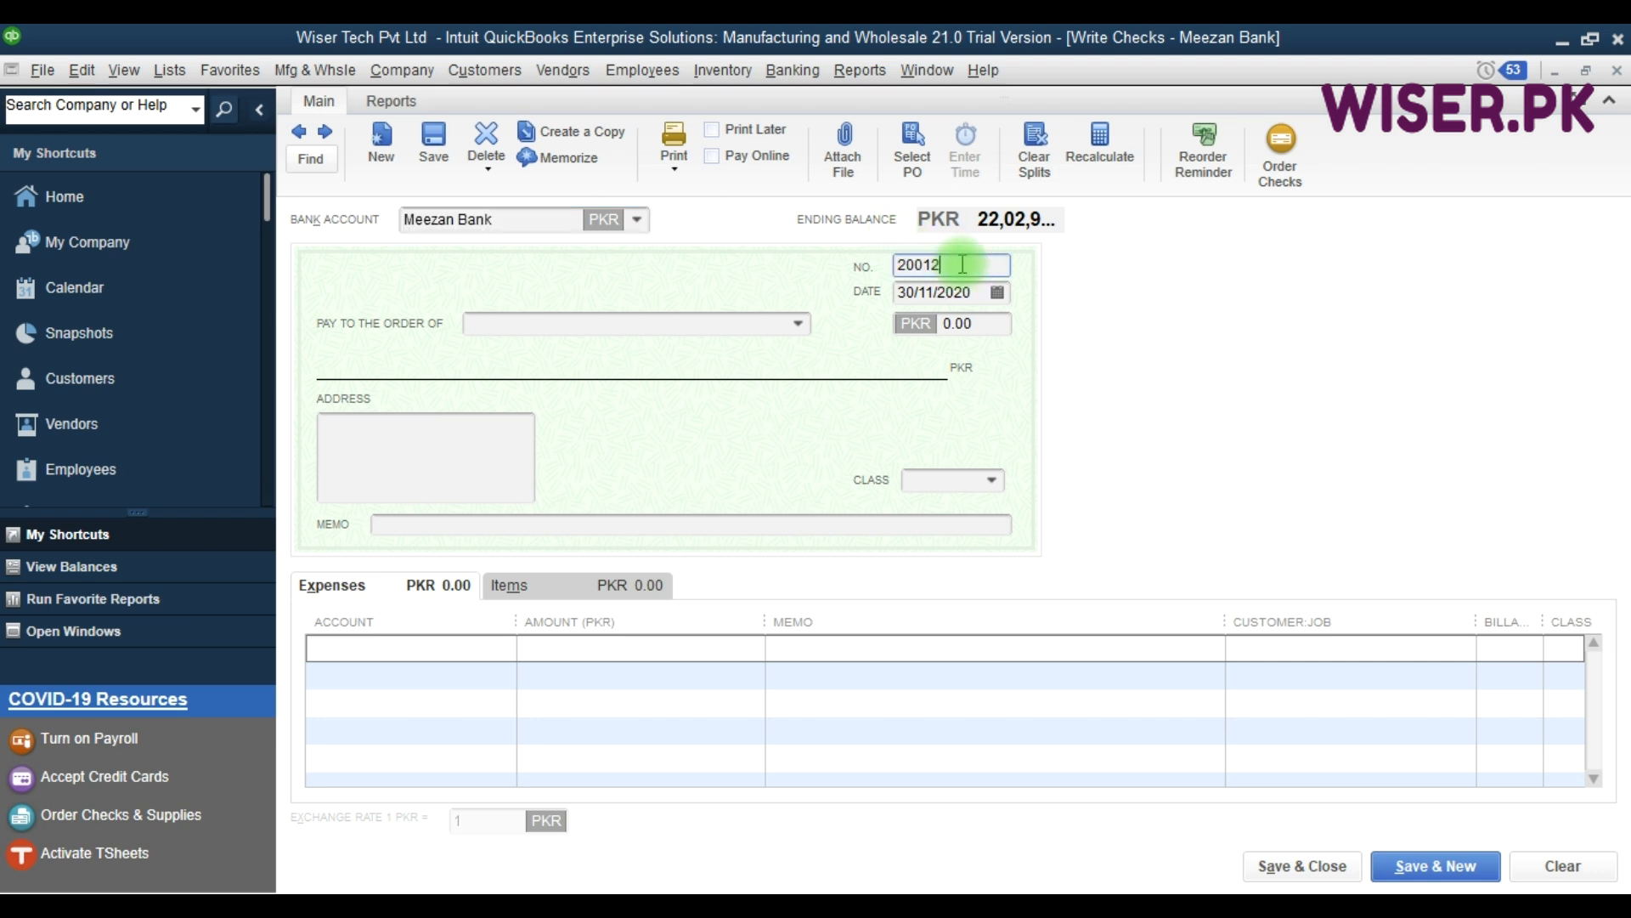
pyautogui.press('BackSpace')
pyautogui.press('BackSpace')
pyautogui.press('BackSpace')
pyautogui.press('BackSpace')
pyautogui.press('BackSpace')
pyautogui.press('Tab')
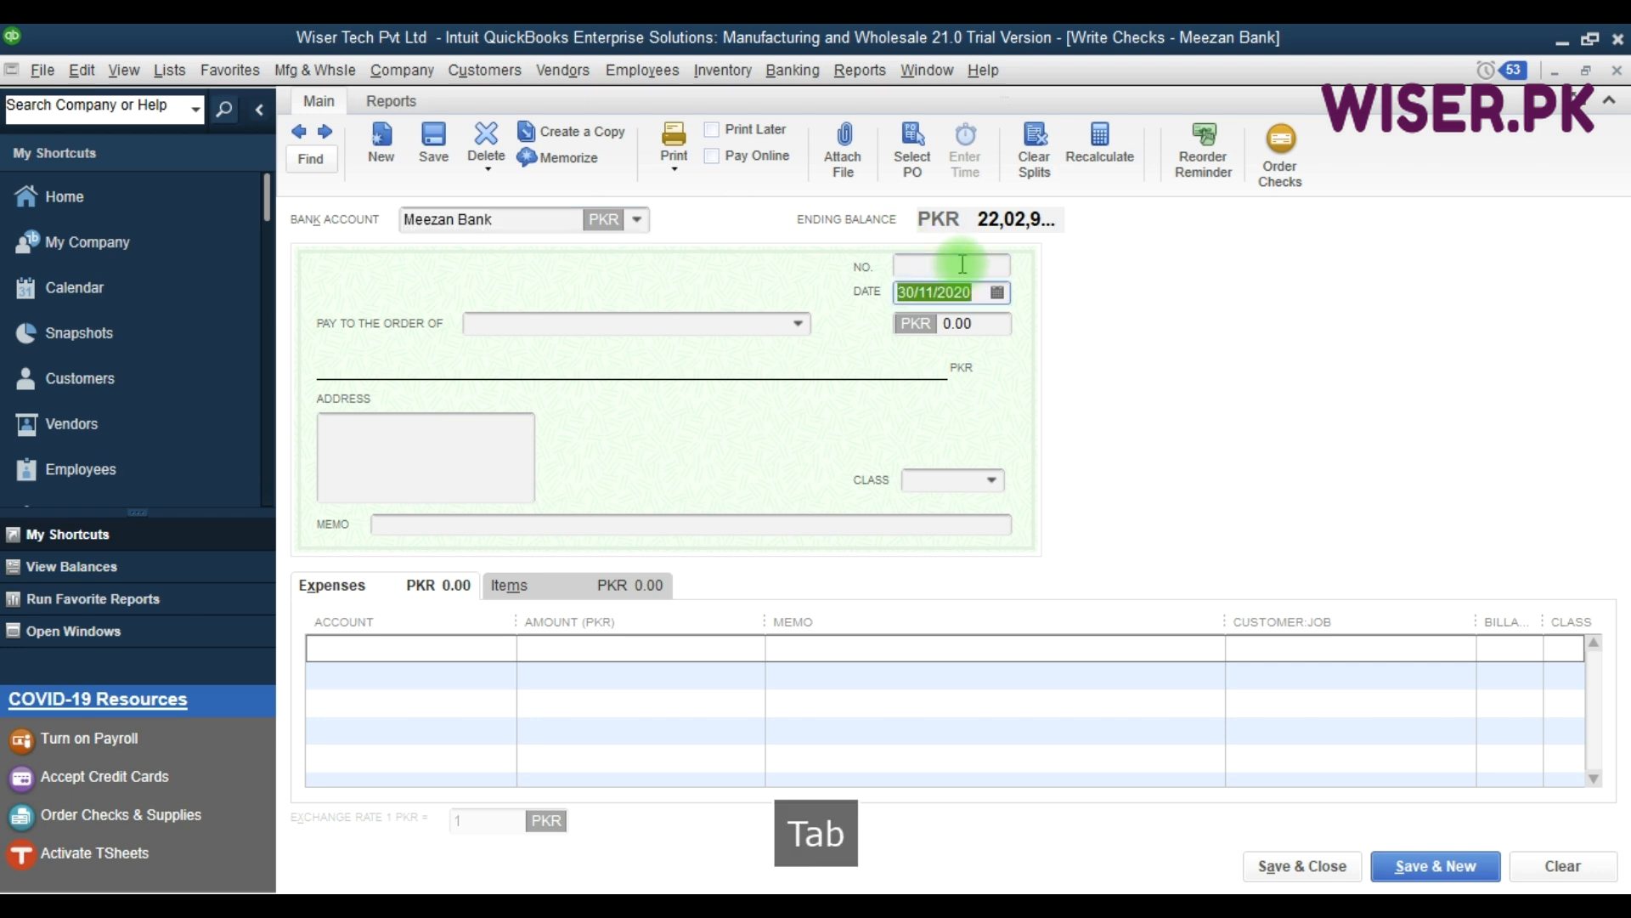
# Date the check 31/07/2020 and make it payable to Meezan Bank Limited.
pyautogui.press('BackSpace')
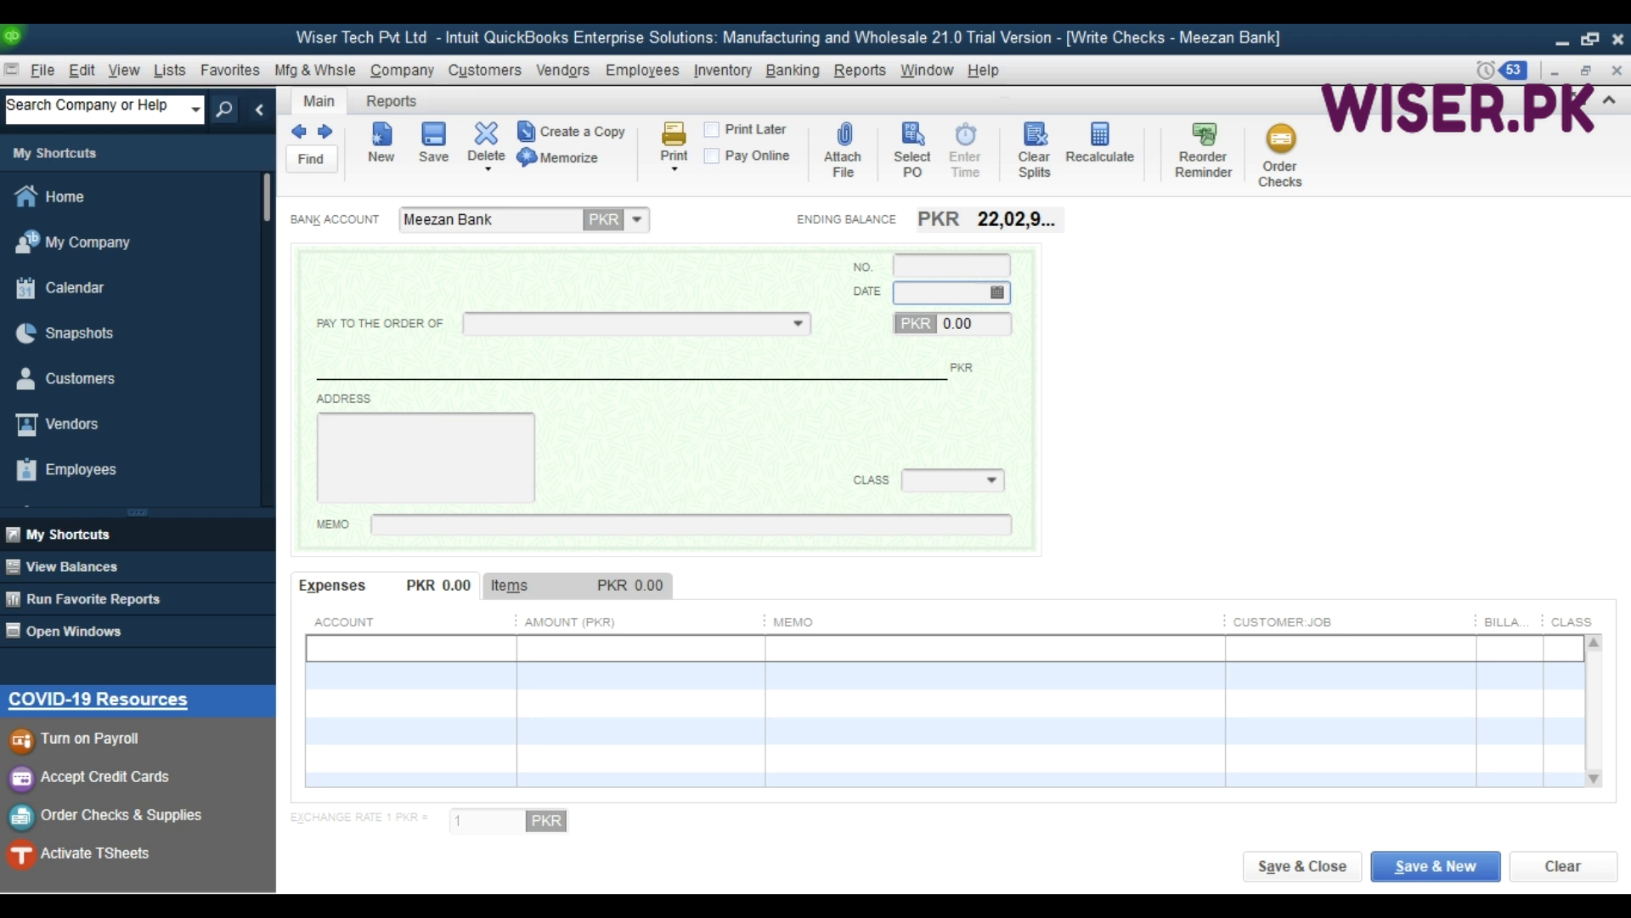
pyautogui.write('31-07-20')
pyautogui.press('Tab')
pyautogui.write('Mee')
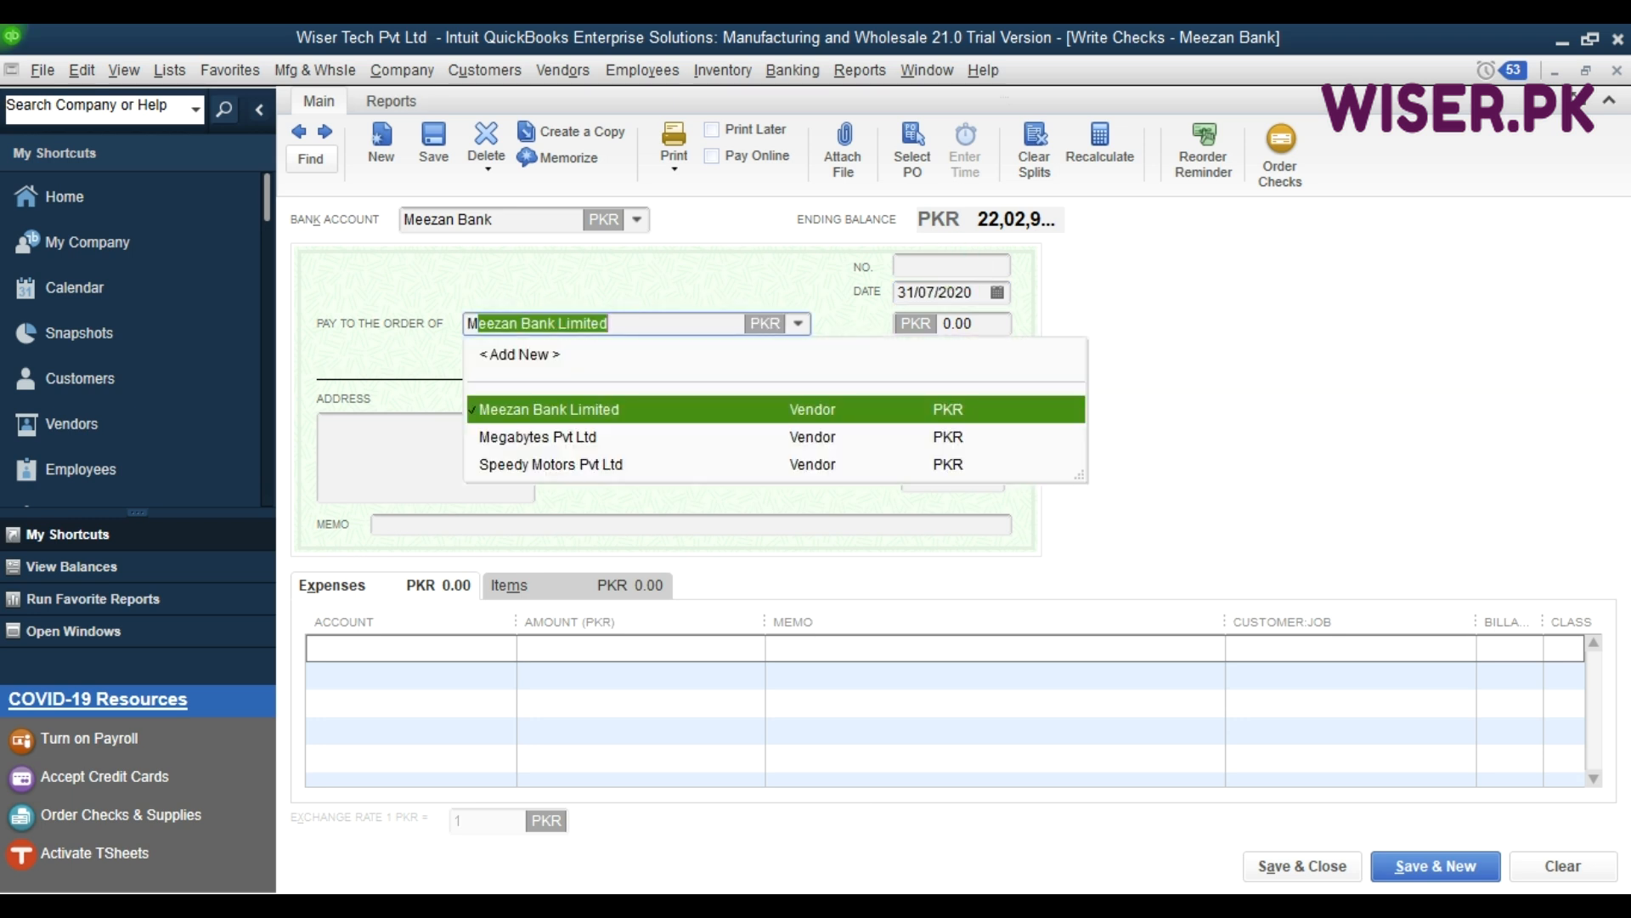
pyautogui.press('Tab')
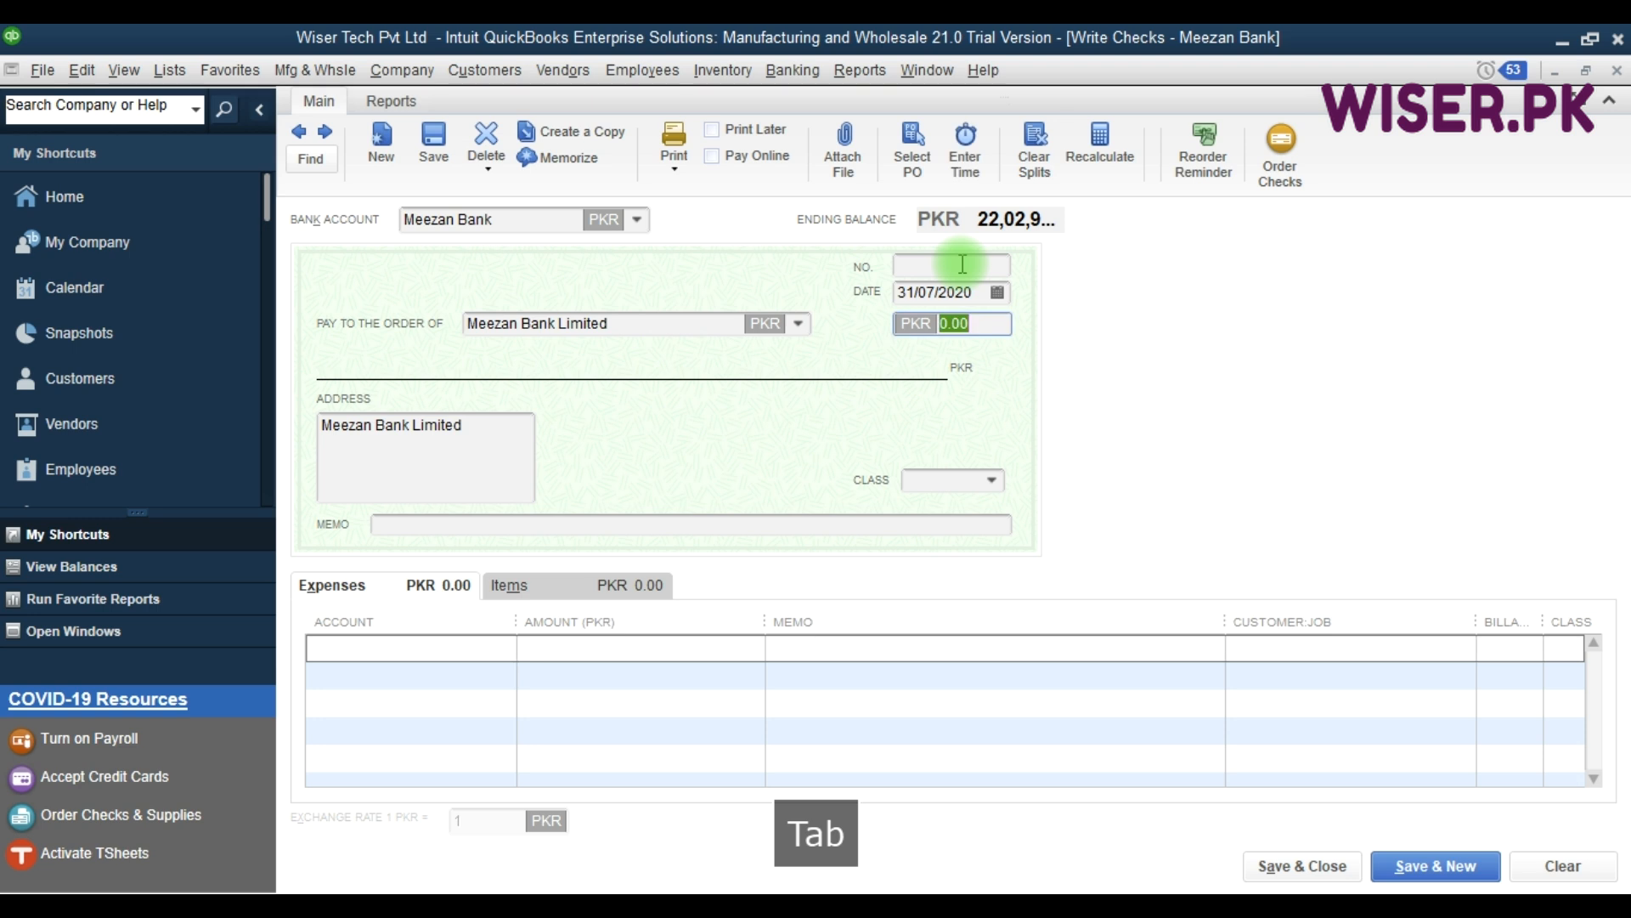
# Enter the check memo "Bank charges for the month of July 2020" and copy it for reuse.
pyautogui.press('Tab')
pyautogui.press('Tab')
pyautogui.write('Ba')
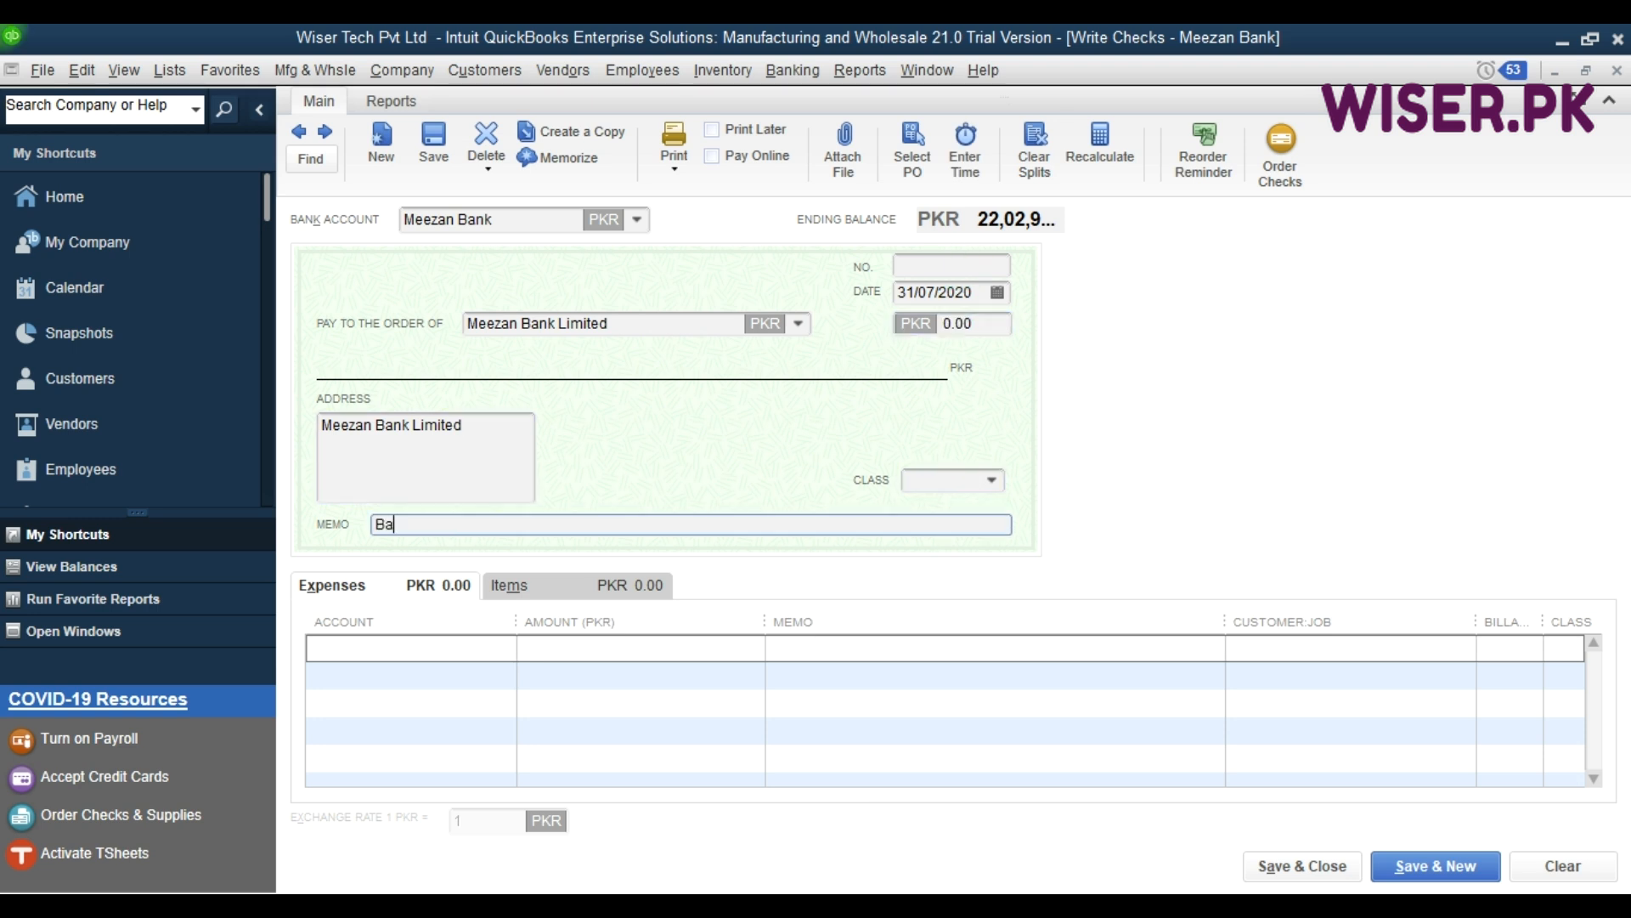
pyautogui.write('nk charges for the month of ')
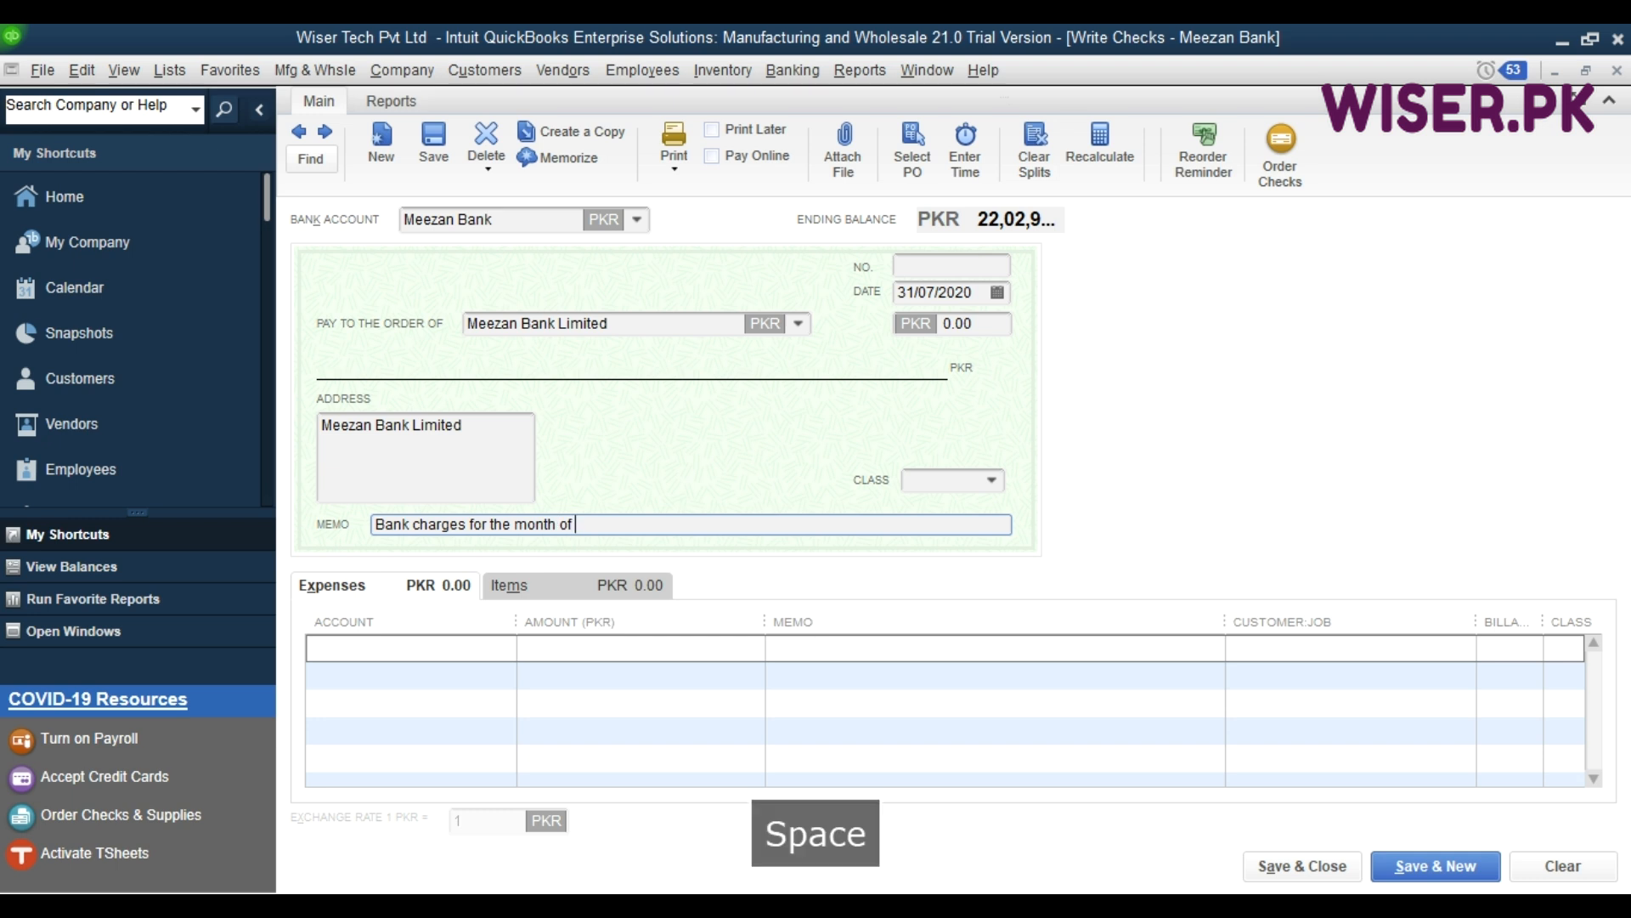
pyautogui.write('July 2020')
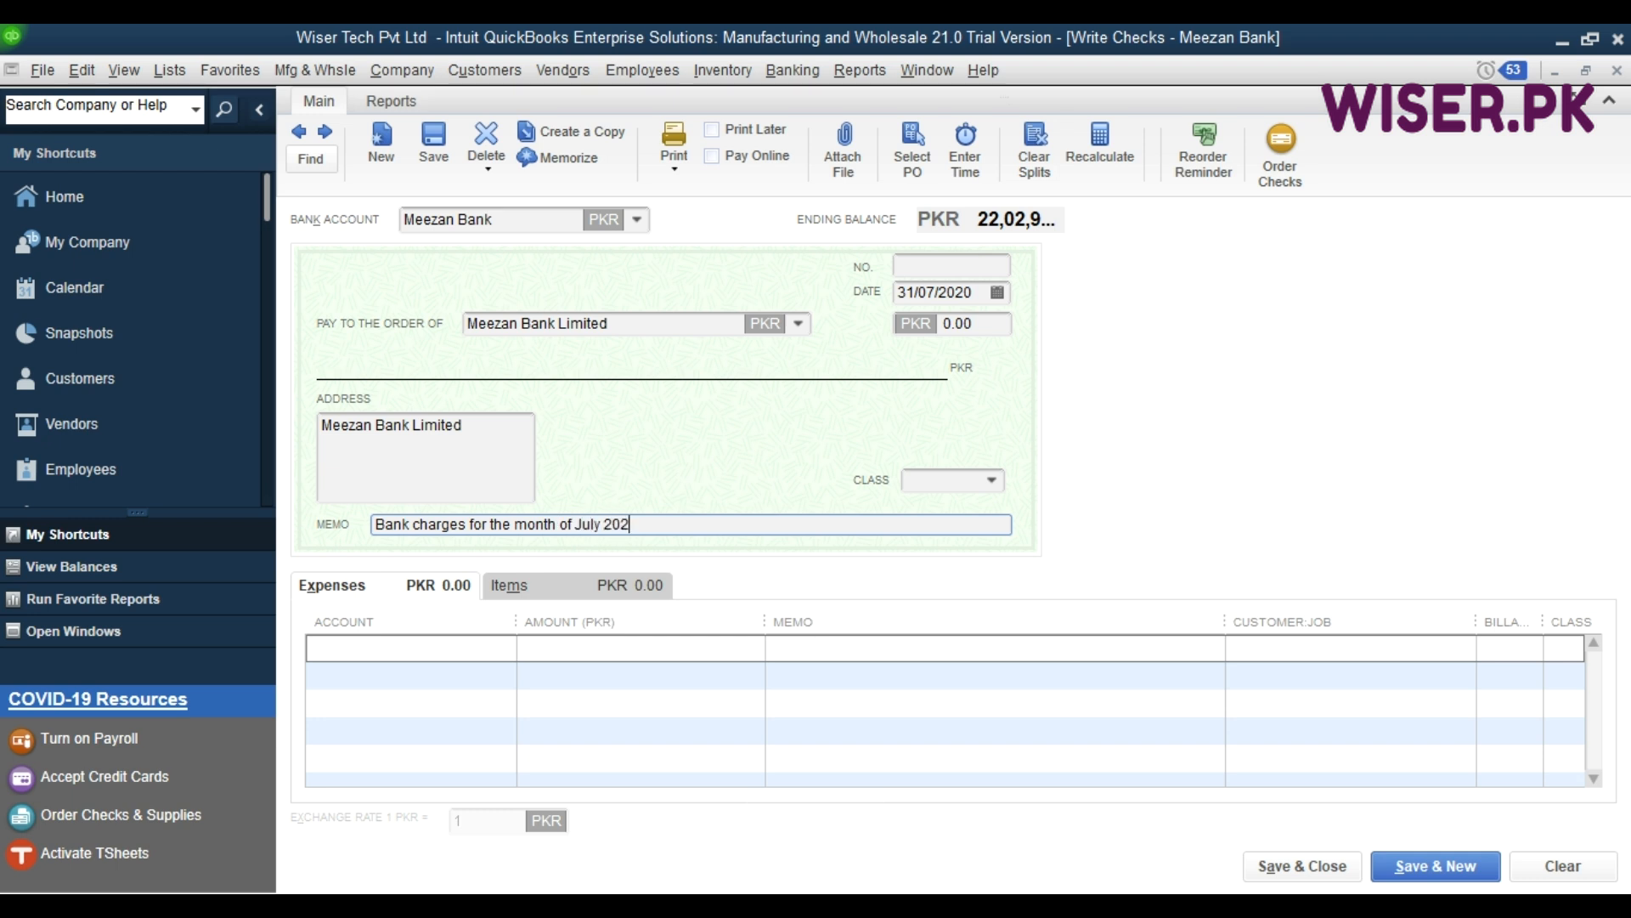
pyautogui.click(963, 264)
pyautogui.hotkey('ctrl', 'c')
# Assign the first expense line to the Bank Service Charges account with an amount of 500.
pyautogui.press('Tab')
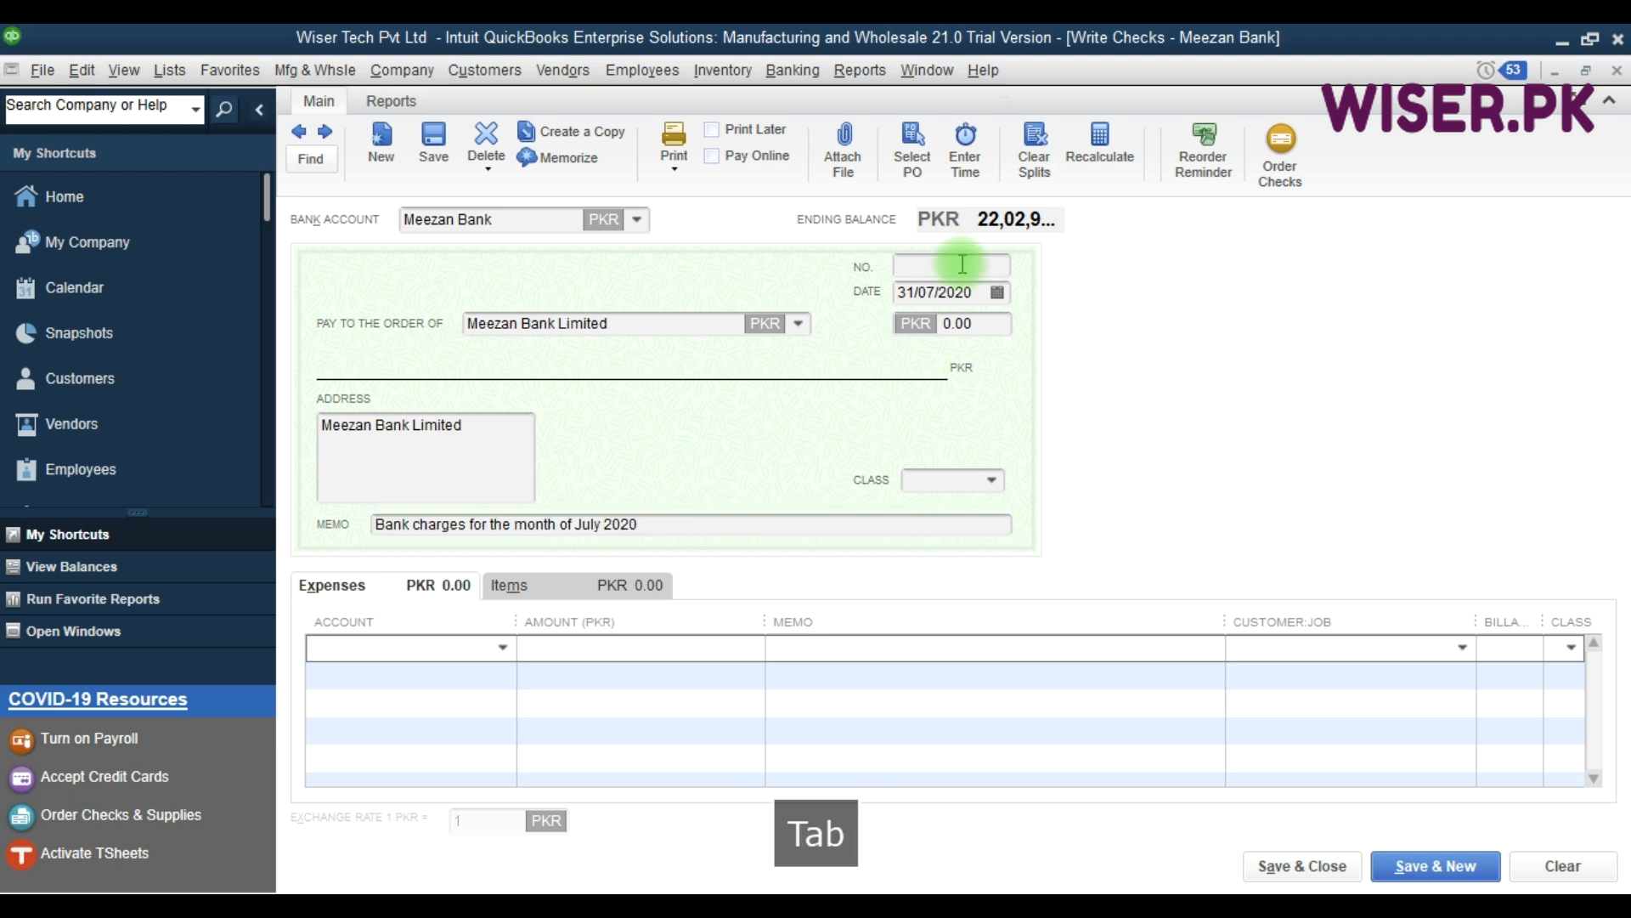
pyautogui.write('Bank')
pyautogui.press('Down')
pyautogui.press('Down')
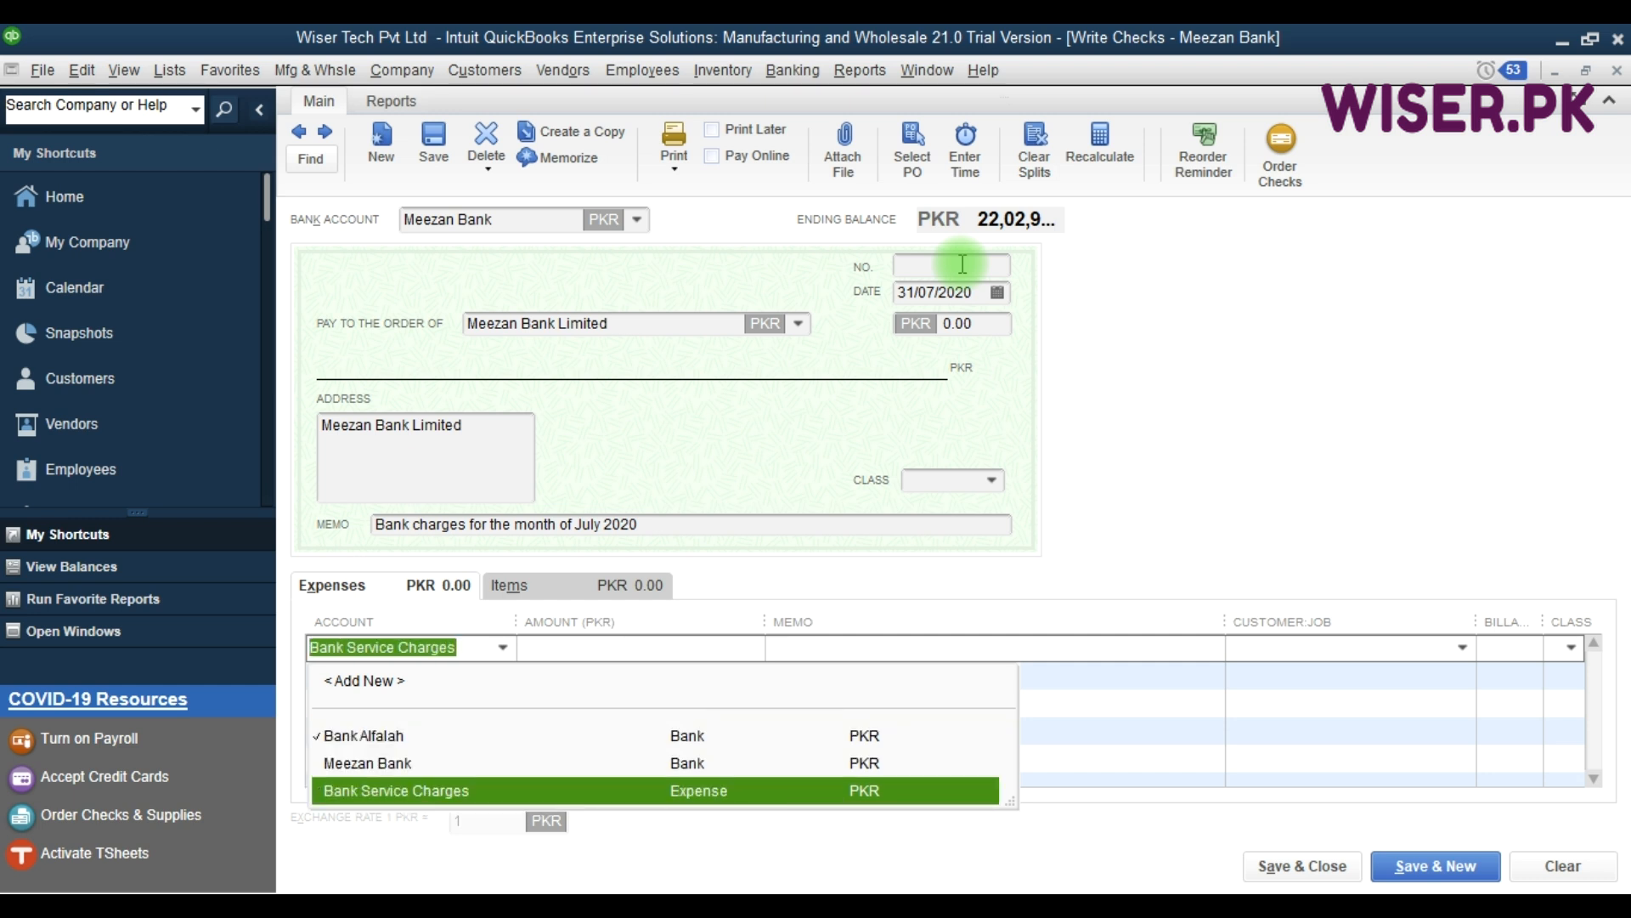
pyautogui.press('Tab')
pyautogui.write('500')
pyautogui.press('Tab')
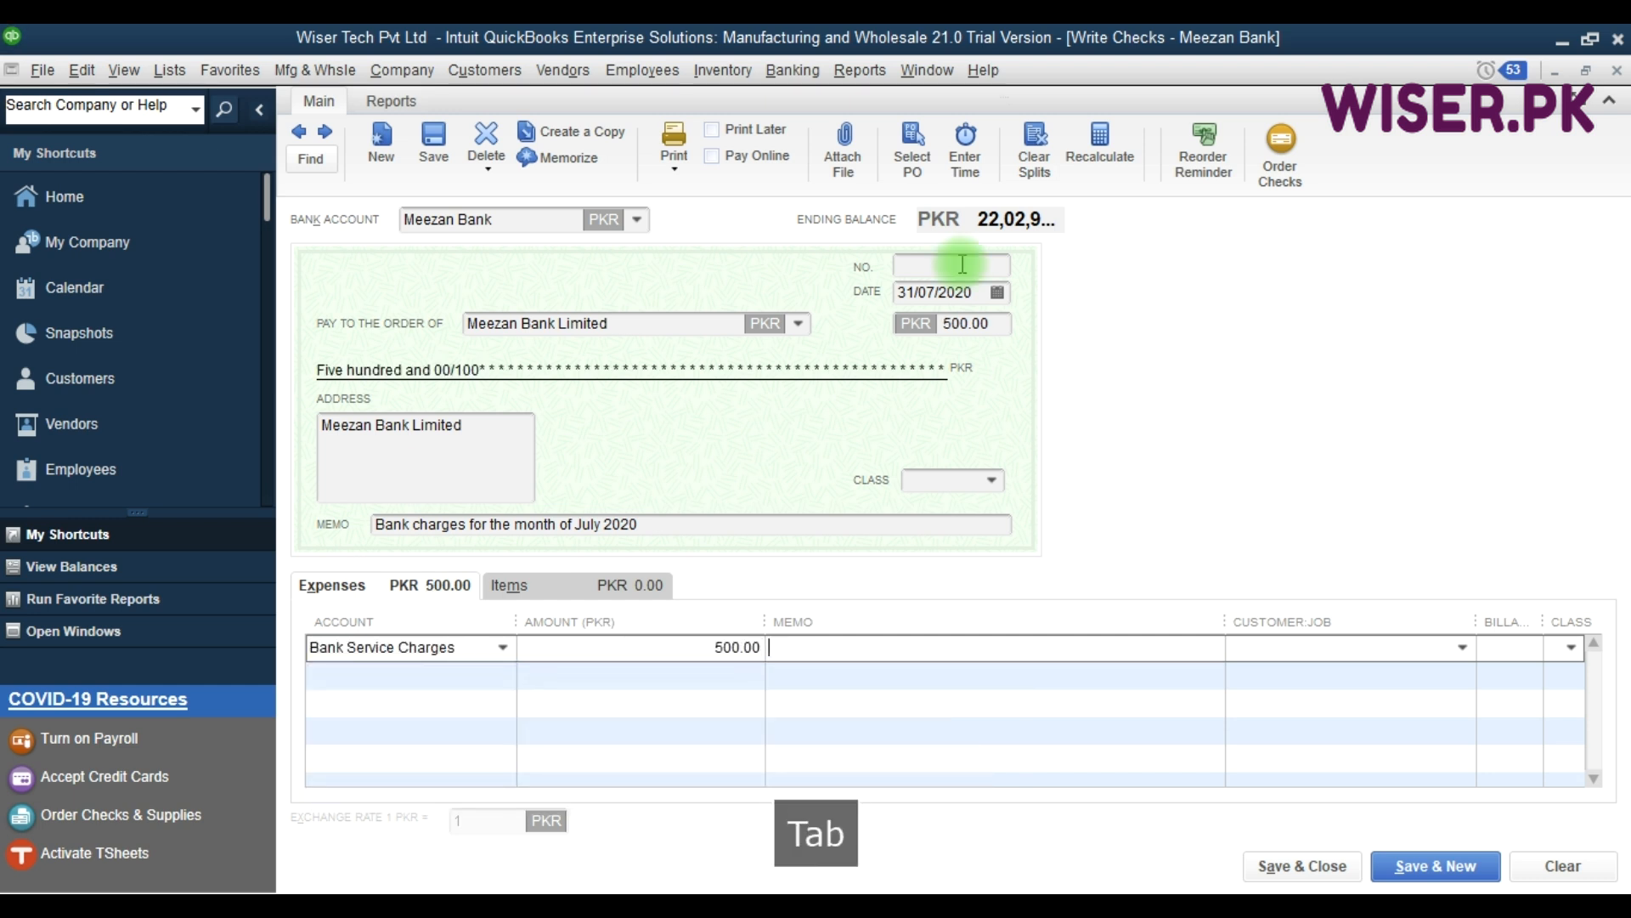
# Add the copied July 2020 memo to the Bank Service Charges line and save the check without a class.
pyautogui.hotkey('ctrl', 'v')
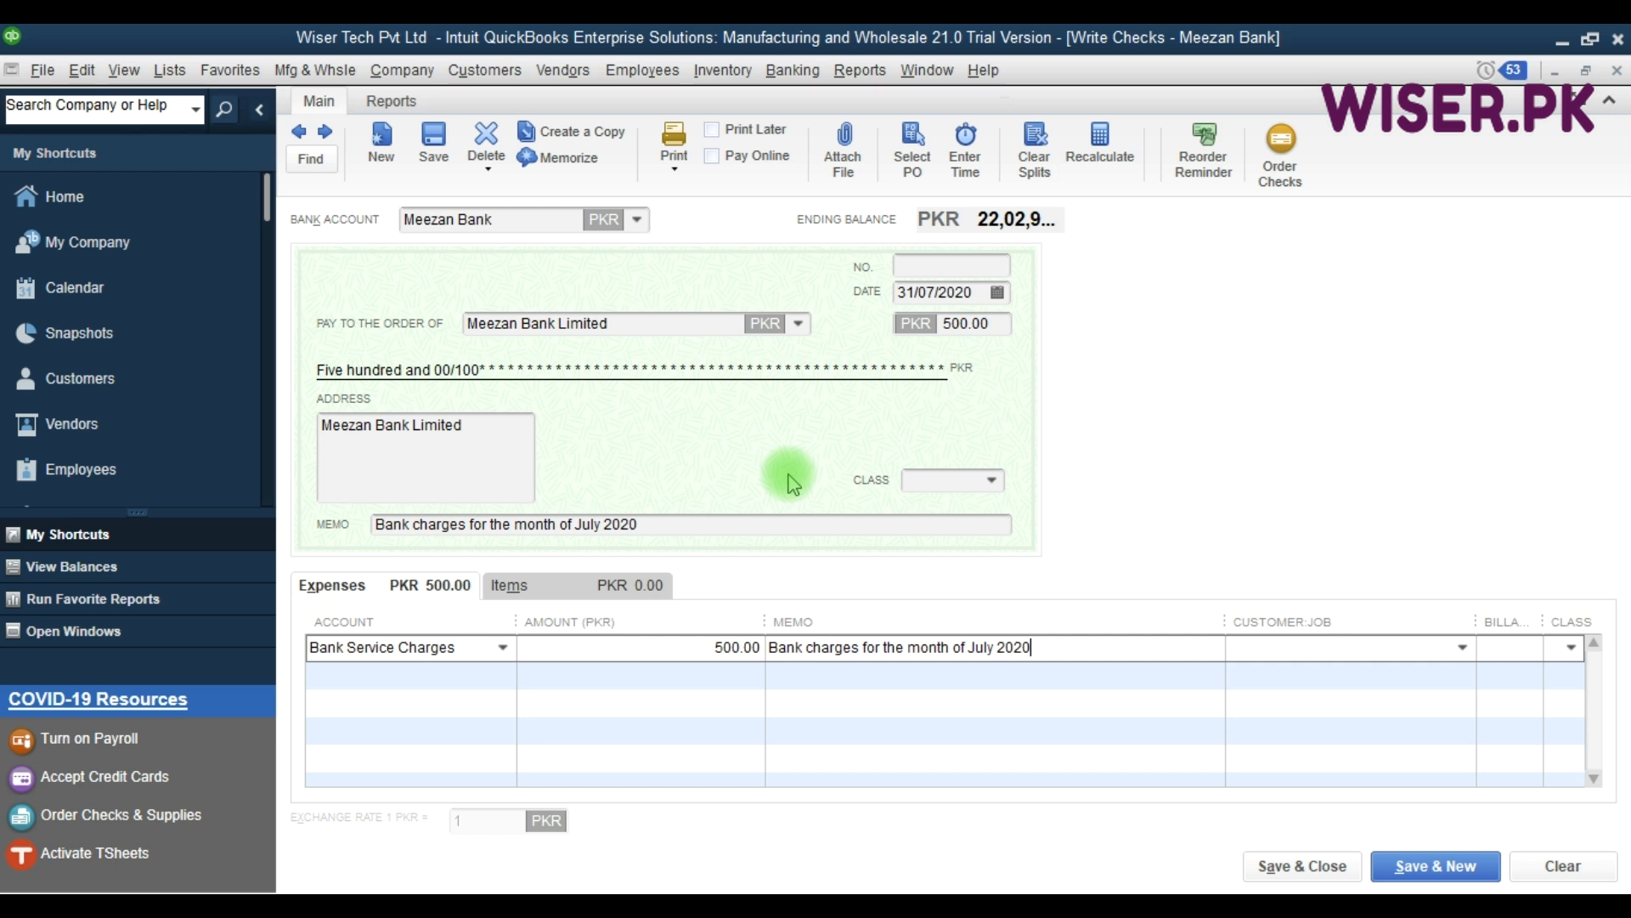
pyautogui.hotkey('alt', 's')
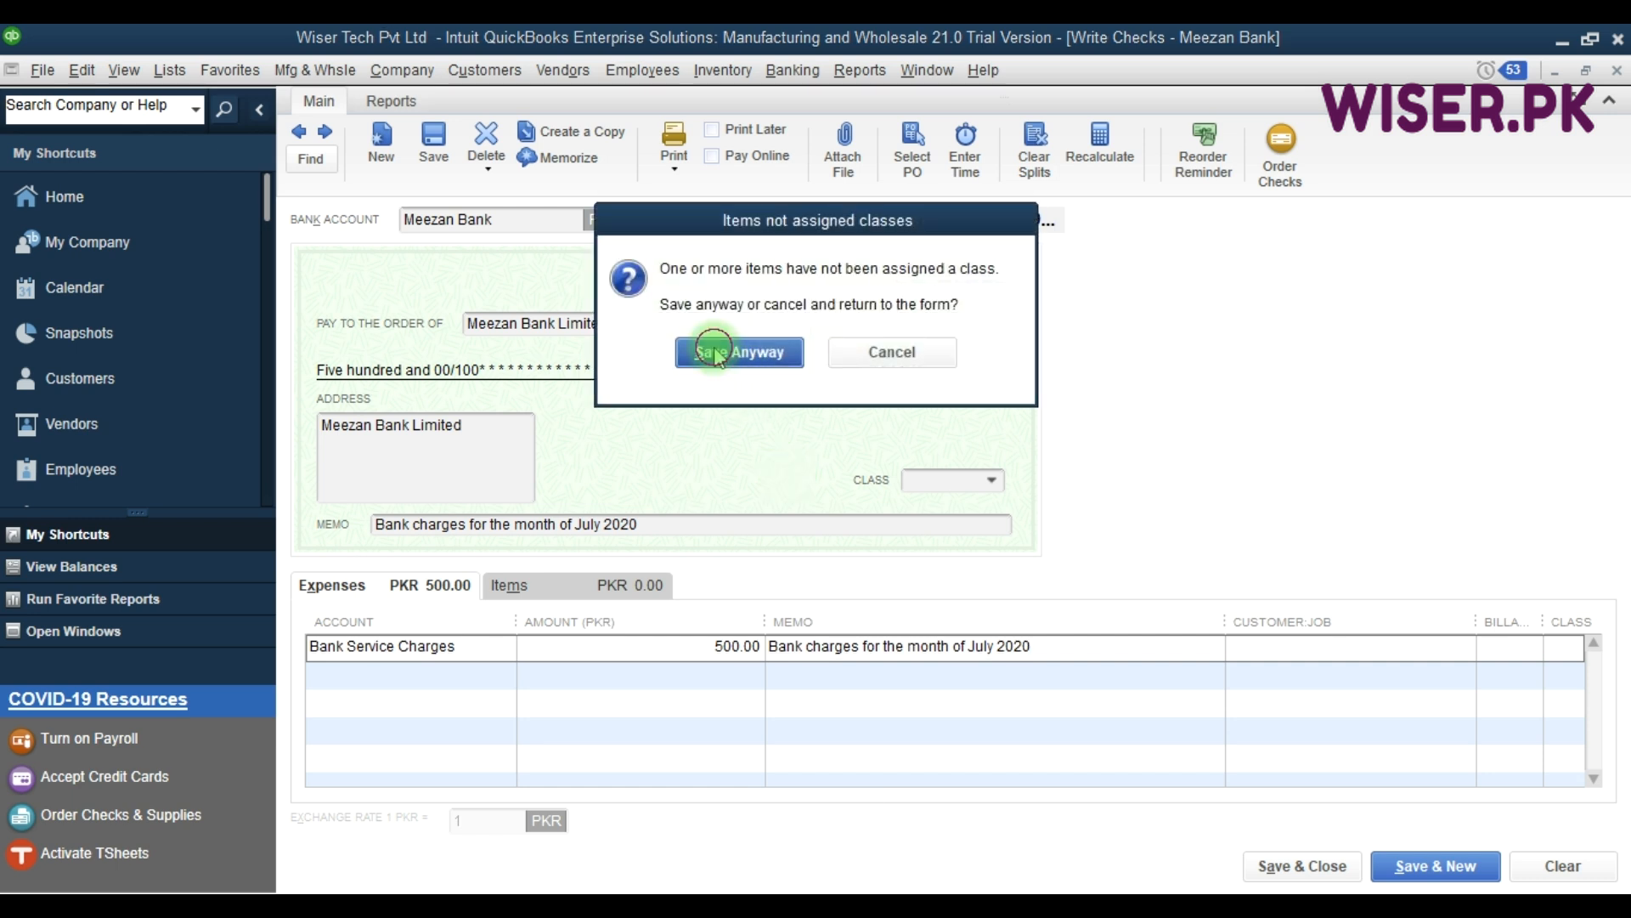
pyautogui.click(713, 351)
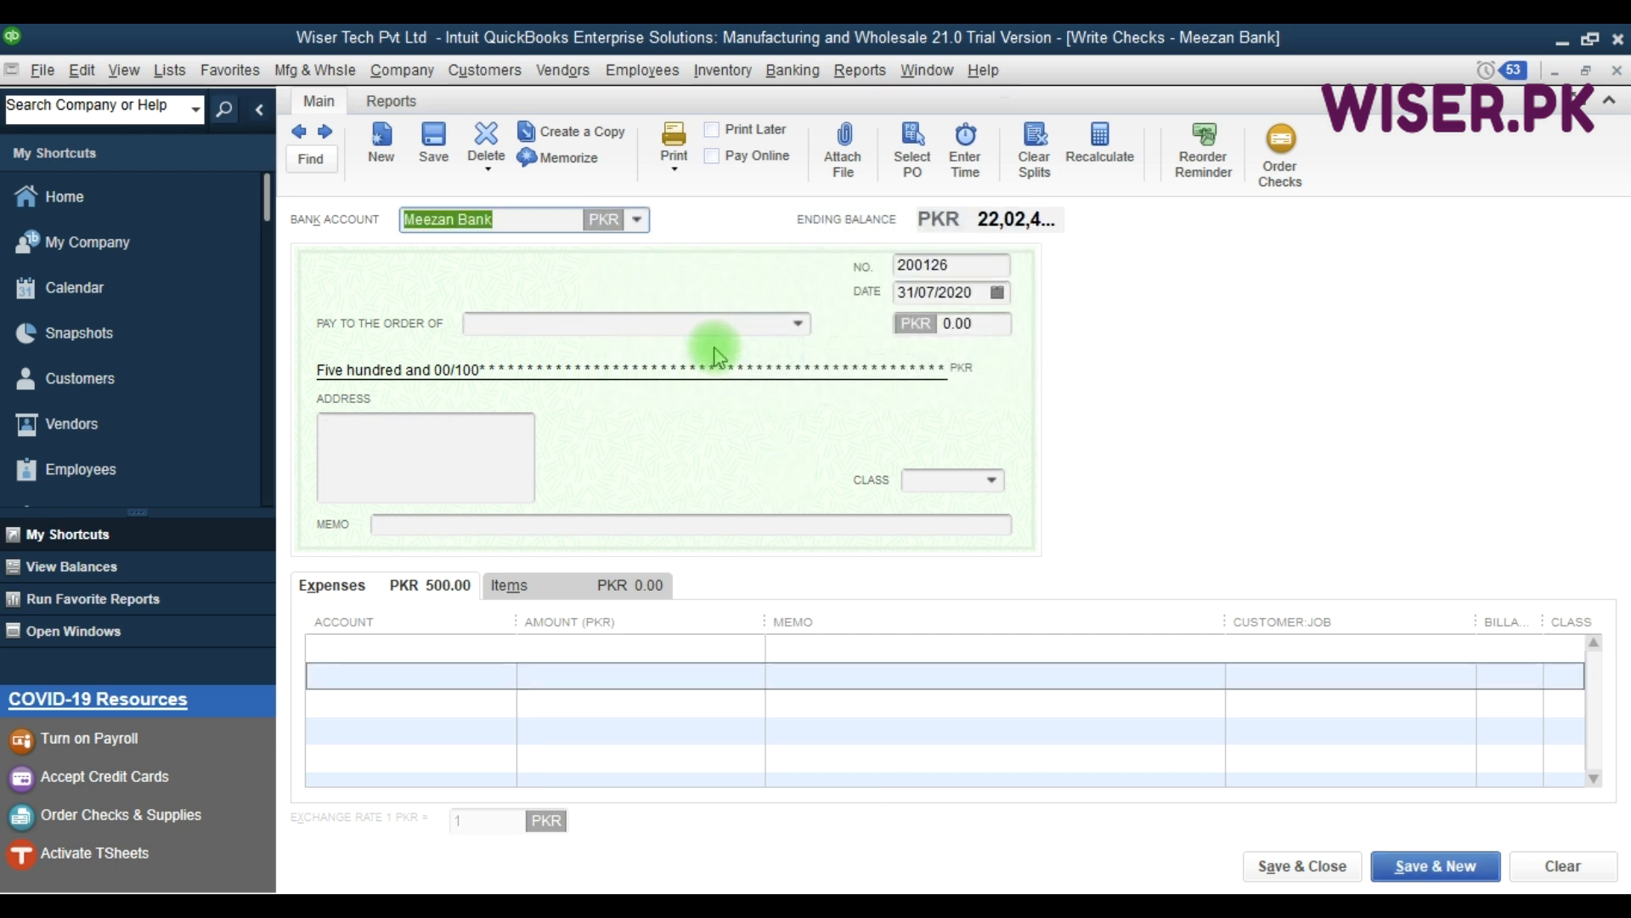
# Reopen the saved July bank charges check and examine the classes available for its expense line.
pyautogui.click(299, 133)
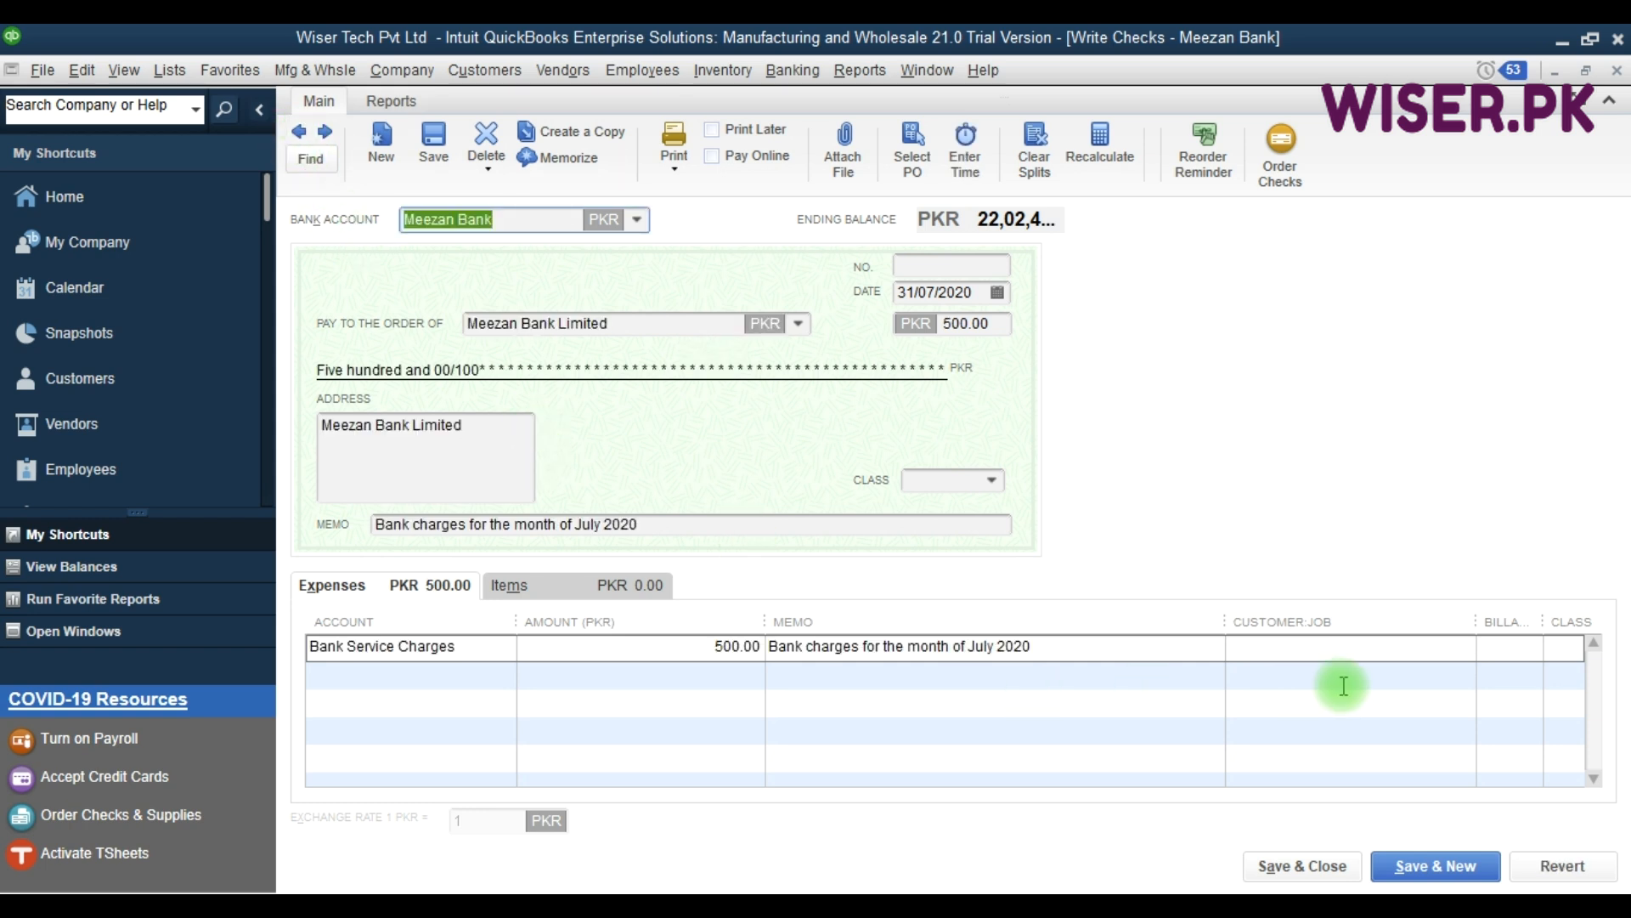
pyautogui.click(1555, 647)
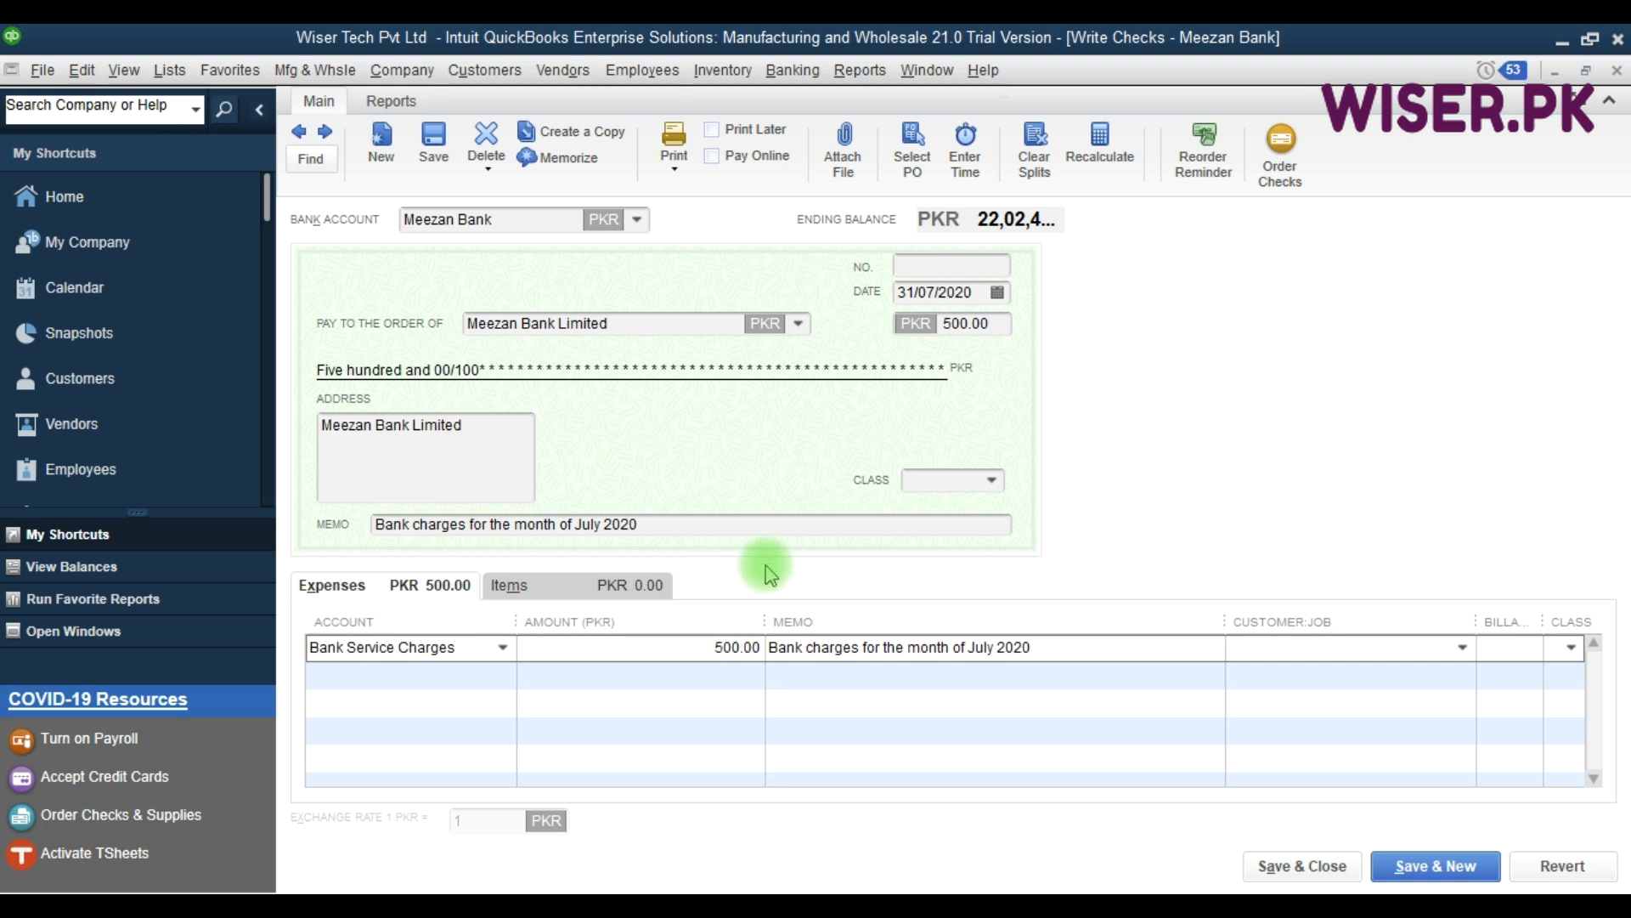
pyautogui.press('F9')
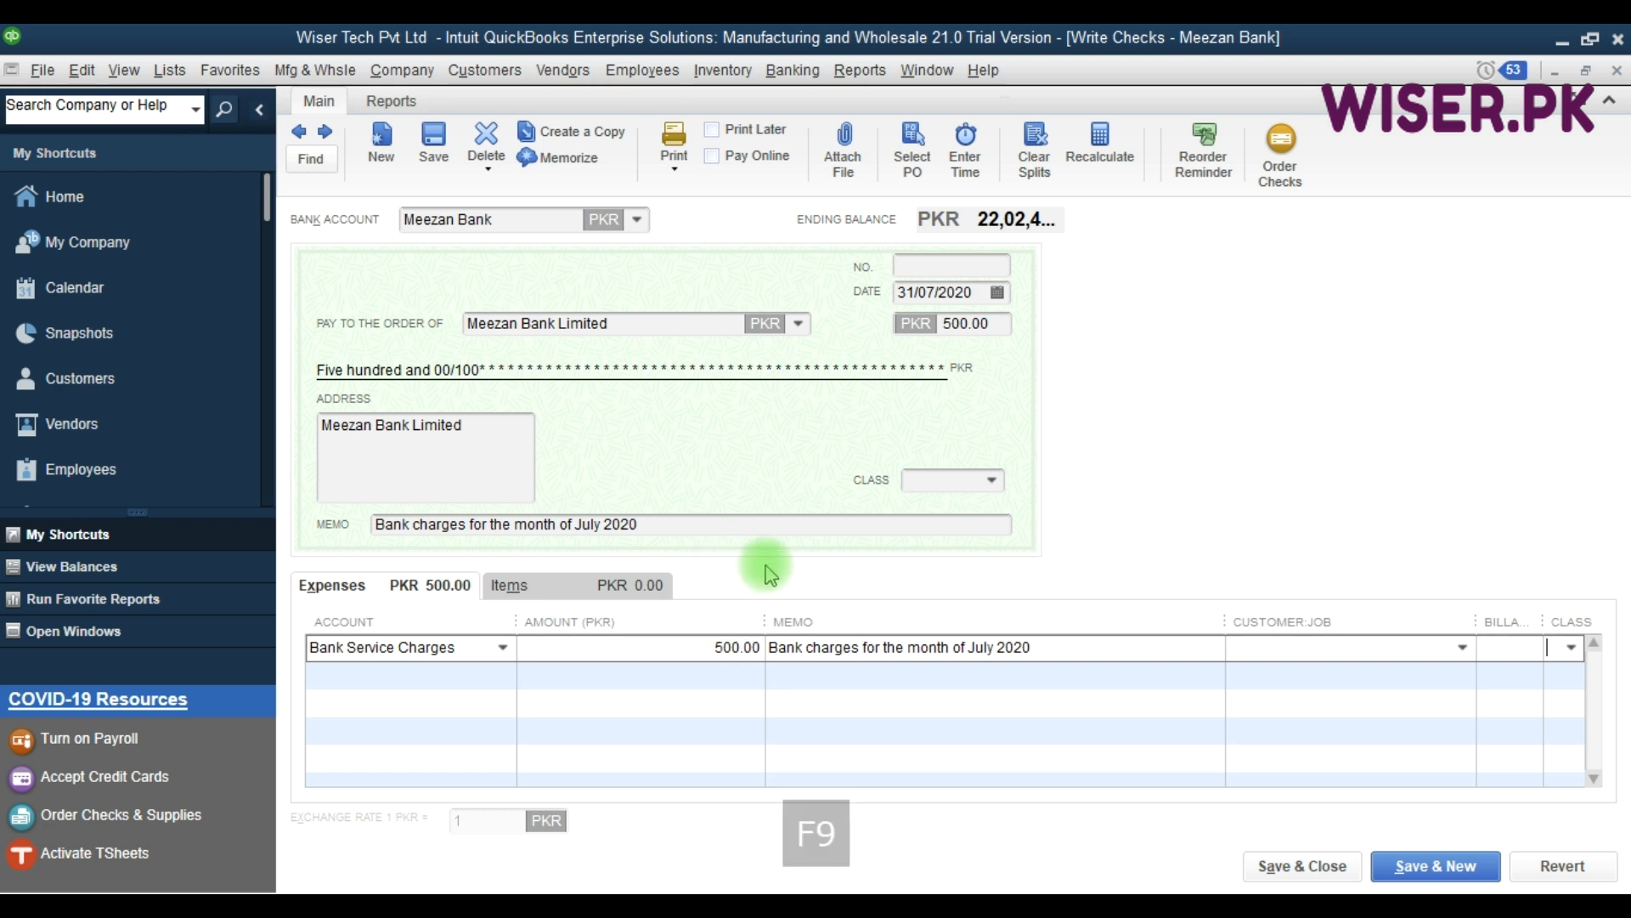
pyautogui.click(1572, 650)
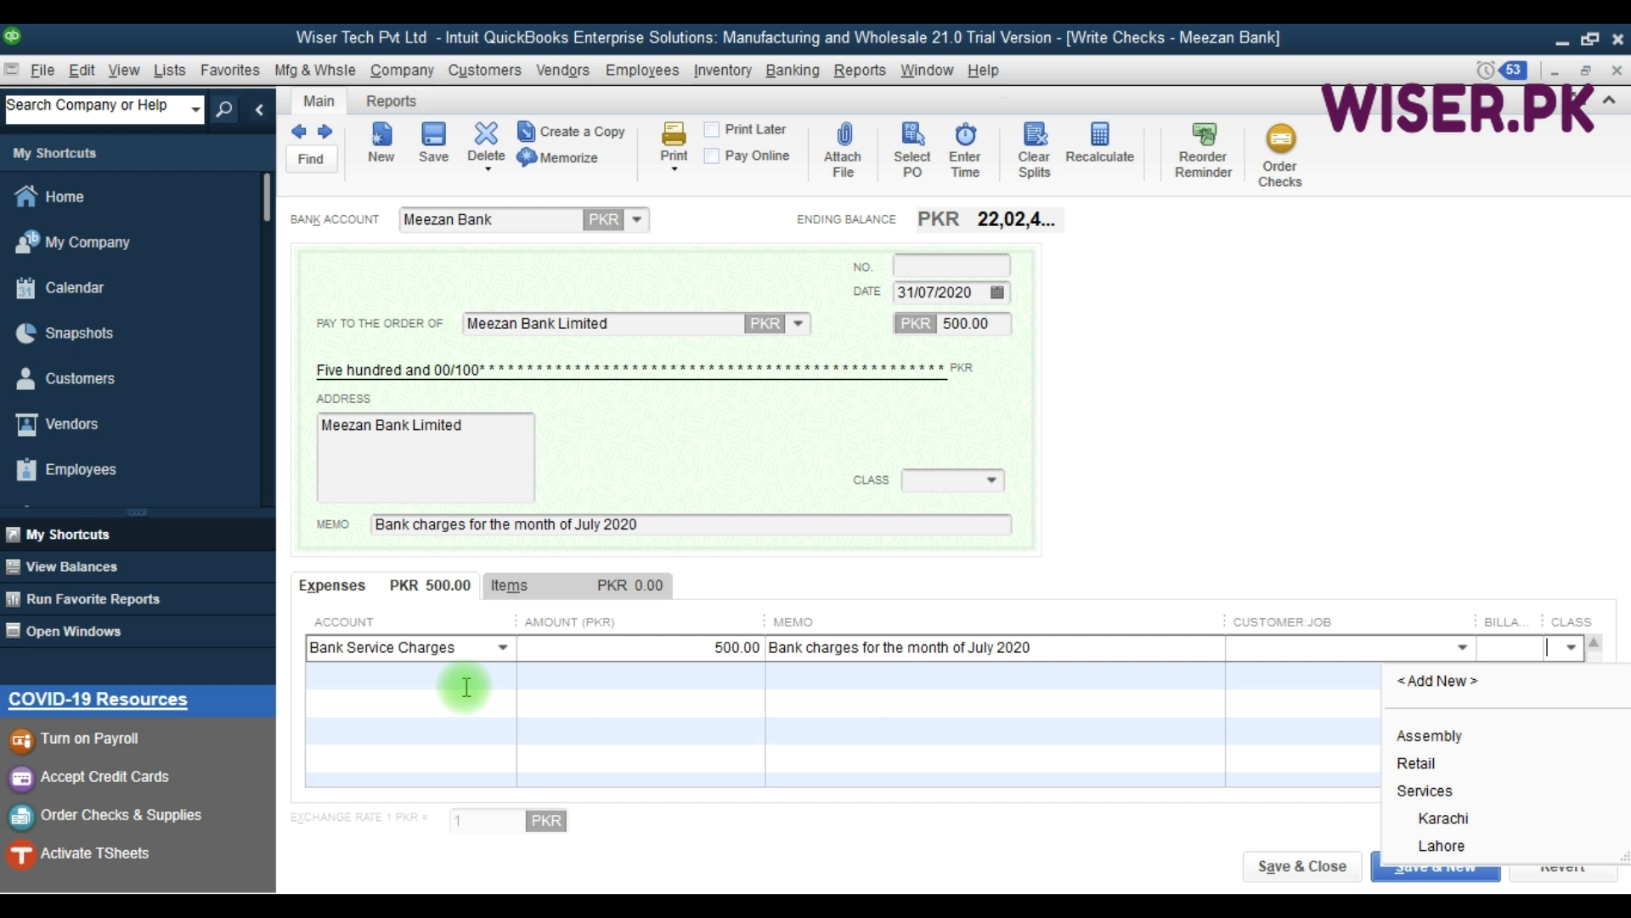
pyautogui.click(436, 677)
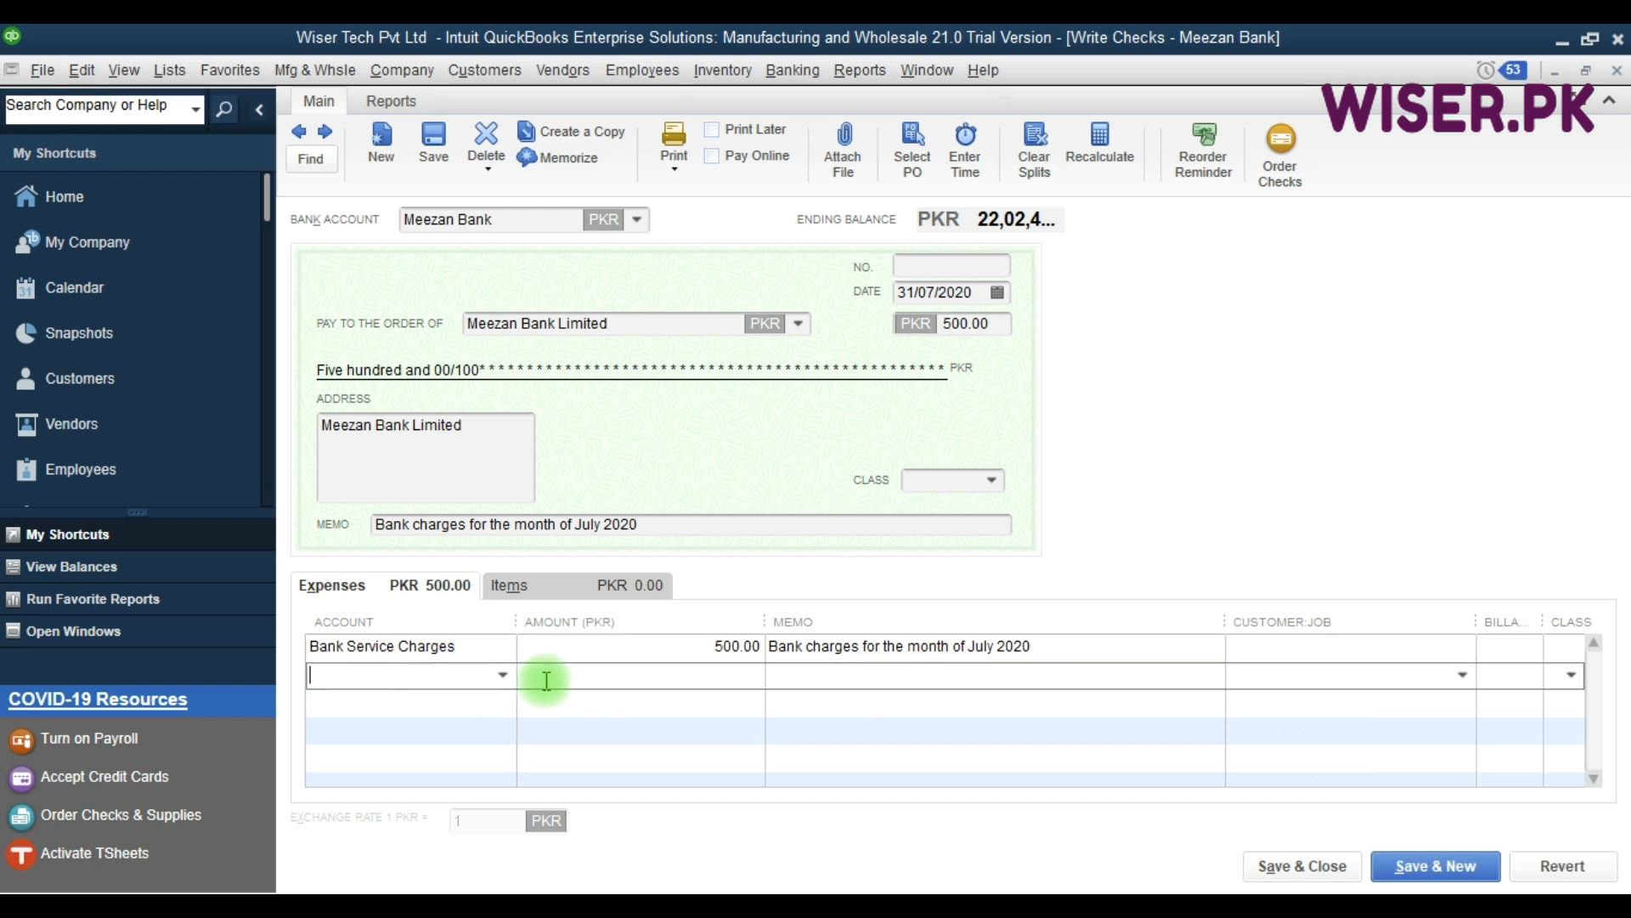
pyautogui.click(728, 682)
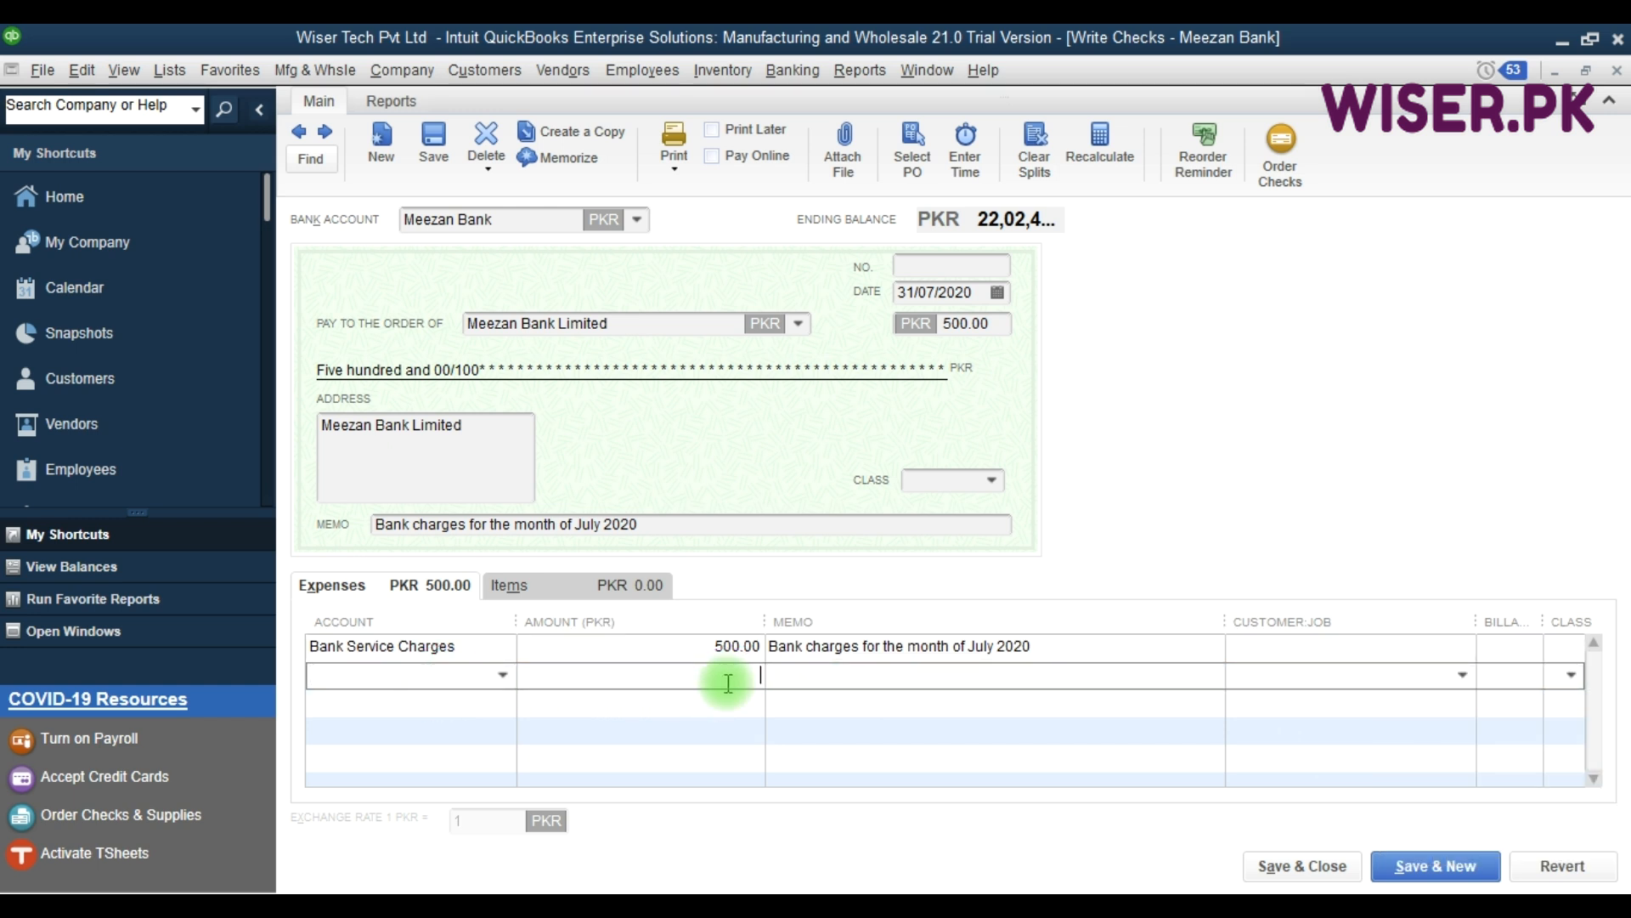
pyautogui.click(1571, 650)
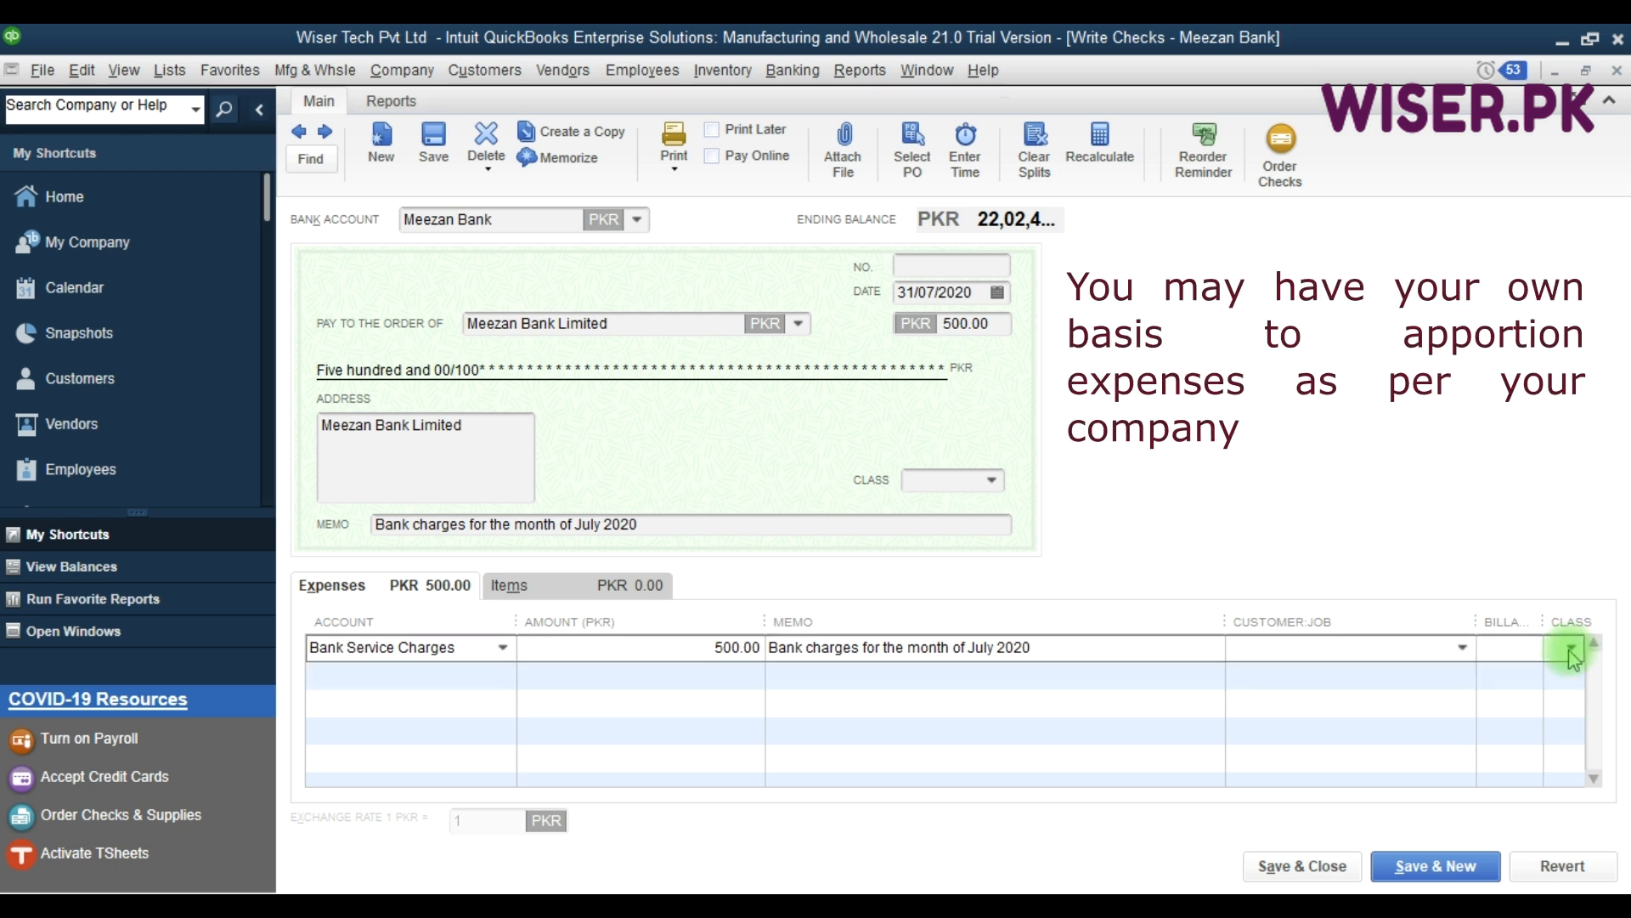
pyautogui.click(1571, 653)
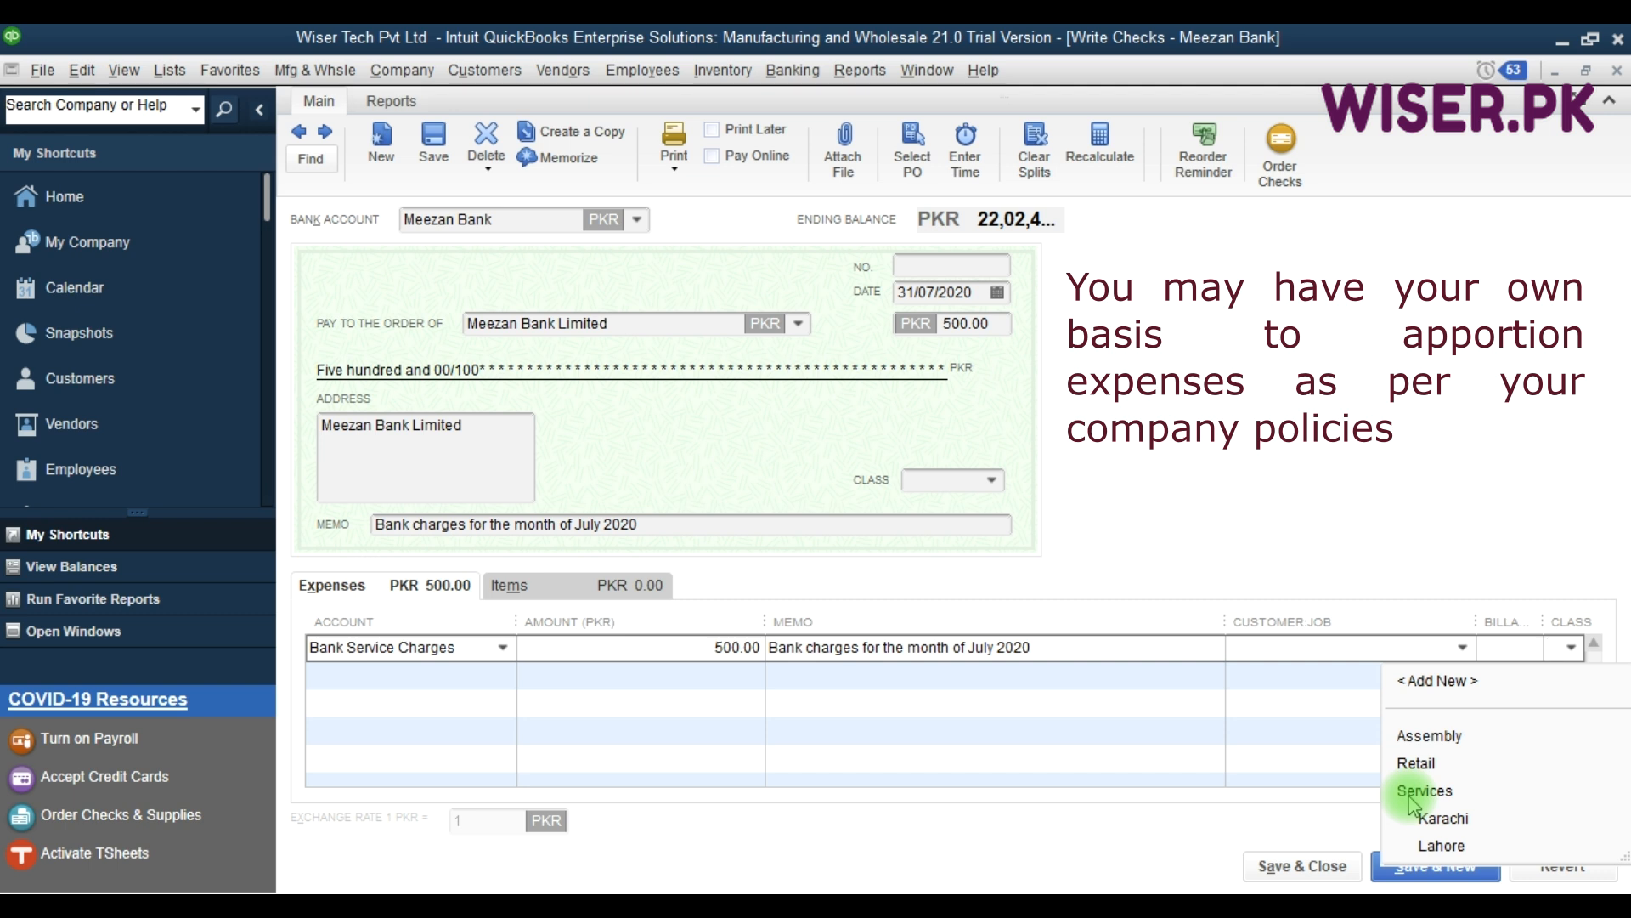
pyautogui.click(867, 735)
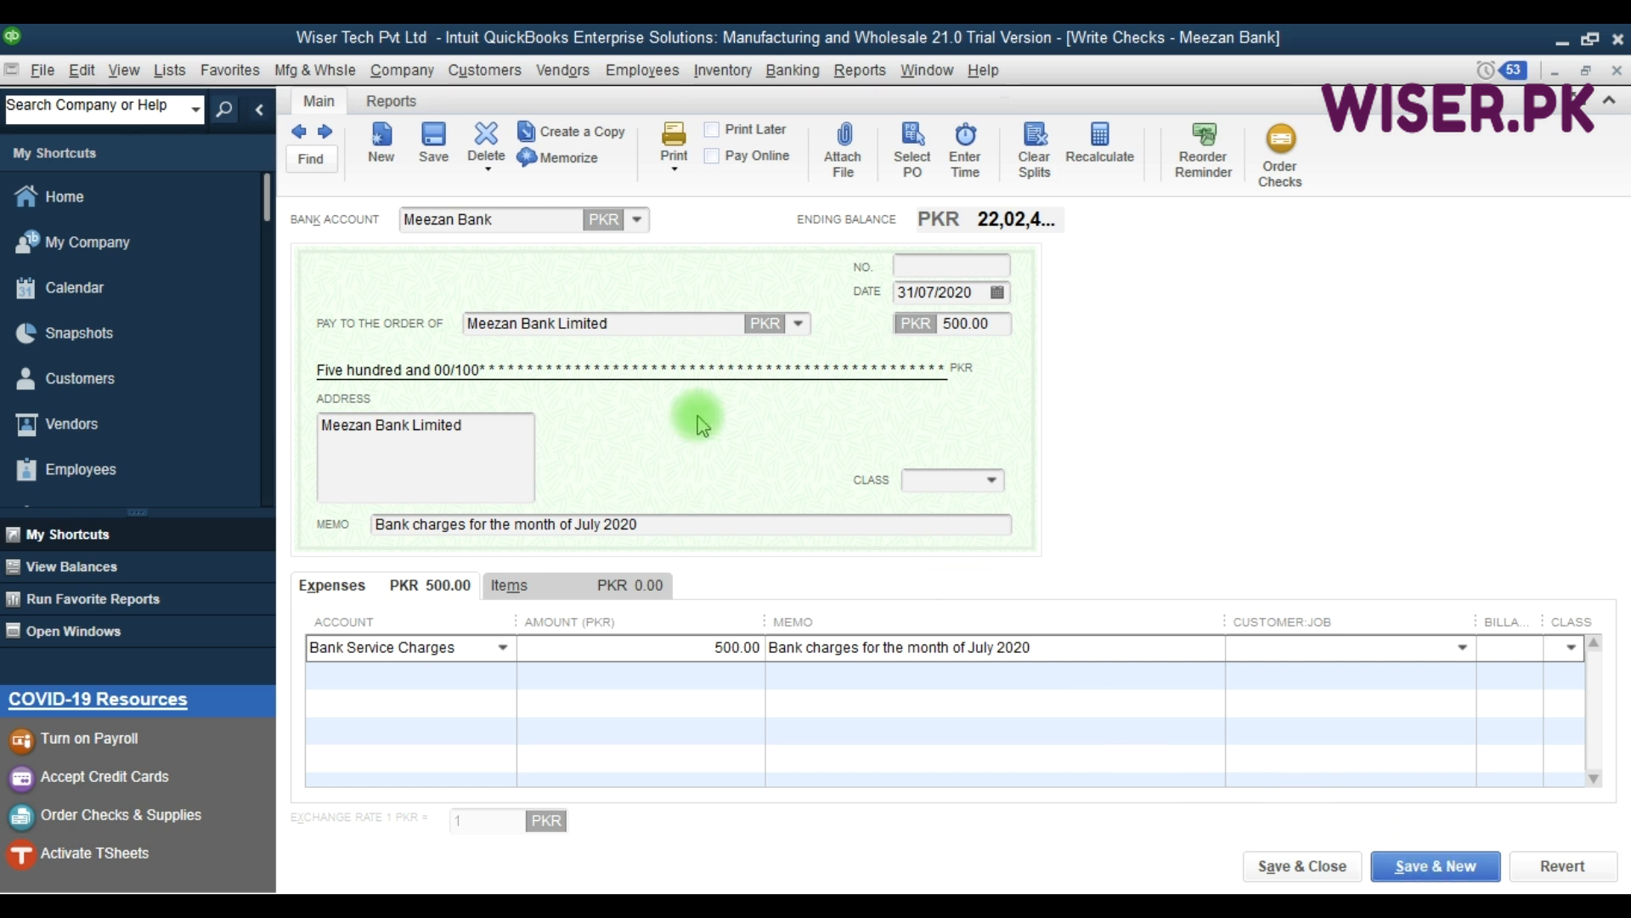
# Start a new blank Meezan Bank check and clear its check number.
pyautogui.click(316, 145)
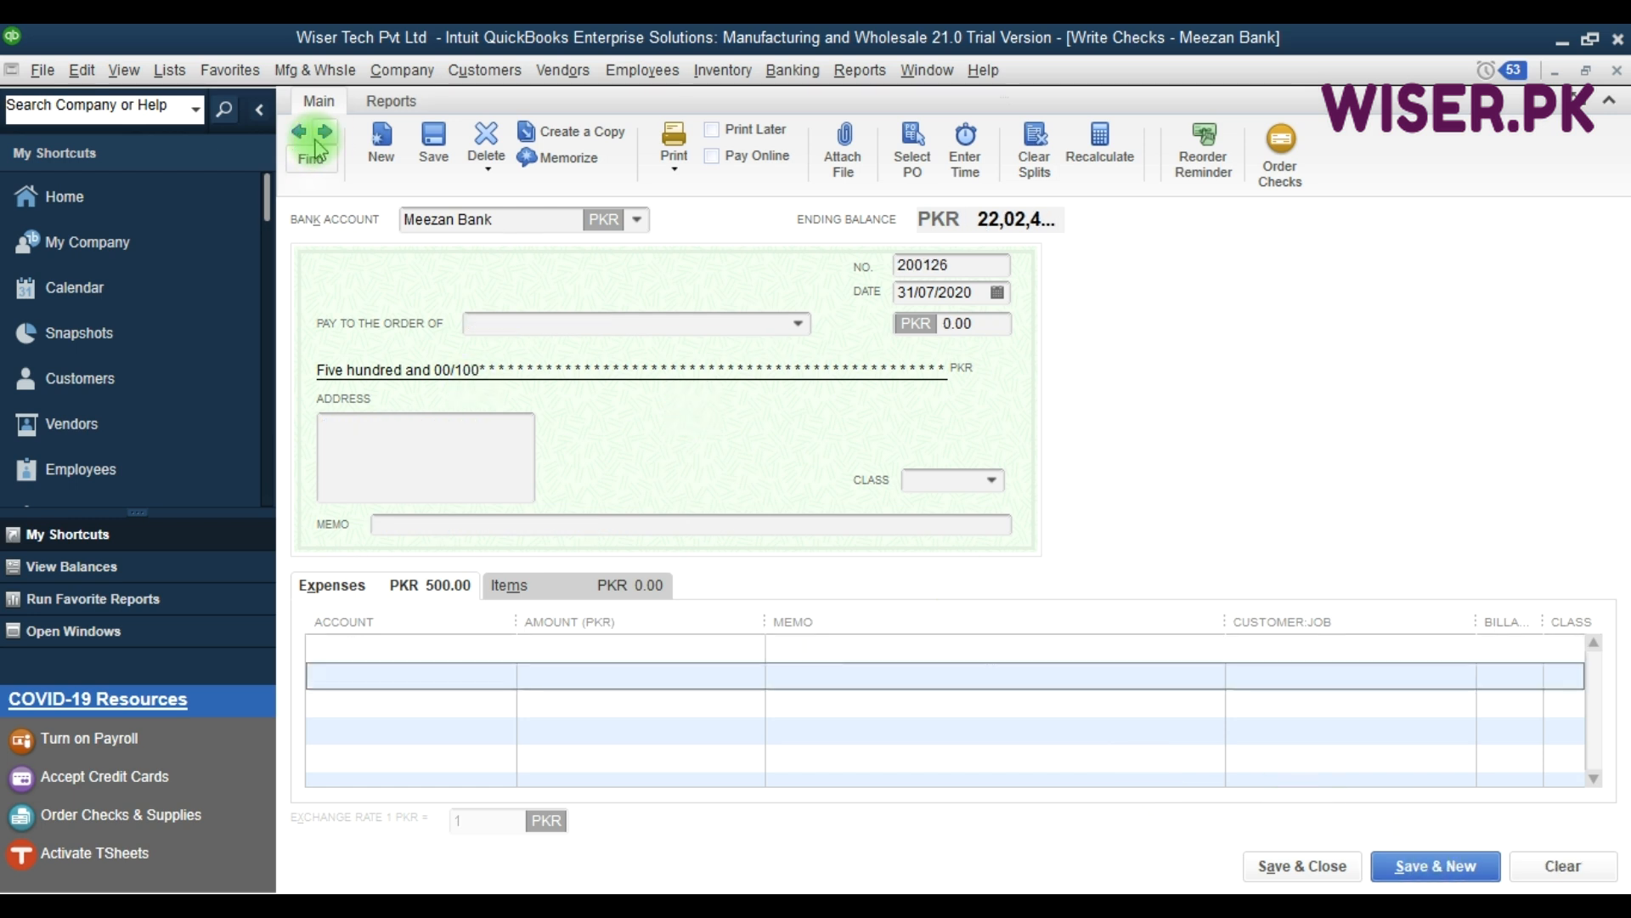
pyautogui.click(382, 143)
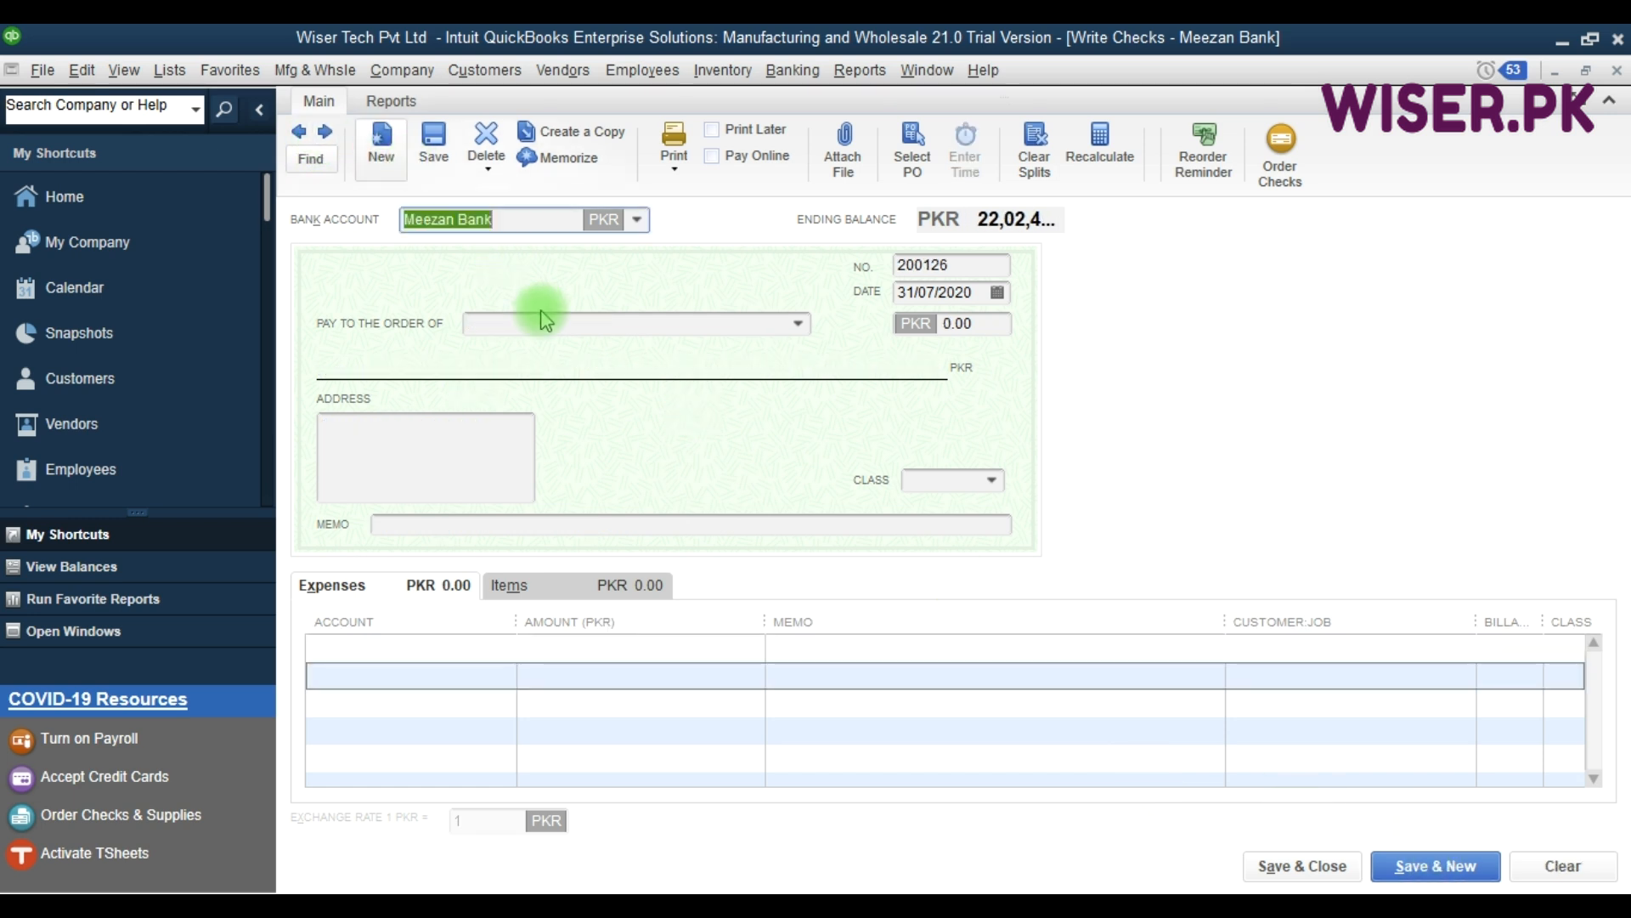
pyautogui.click(969, 267)
pyautogui.press('BackSpace')
pyautogui.press('BackSpace')
pyautogui.press('BackSpace')
pyautogui.press('BackSpace')
pyautogui.press('BackSpace')
pyautogui.press('Tab')
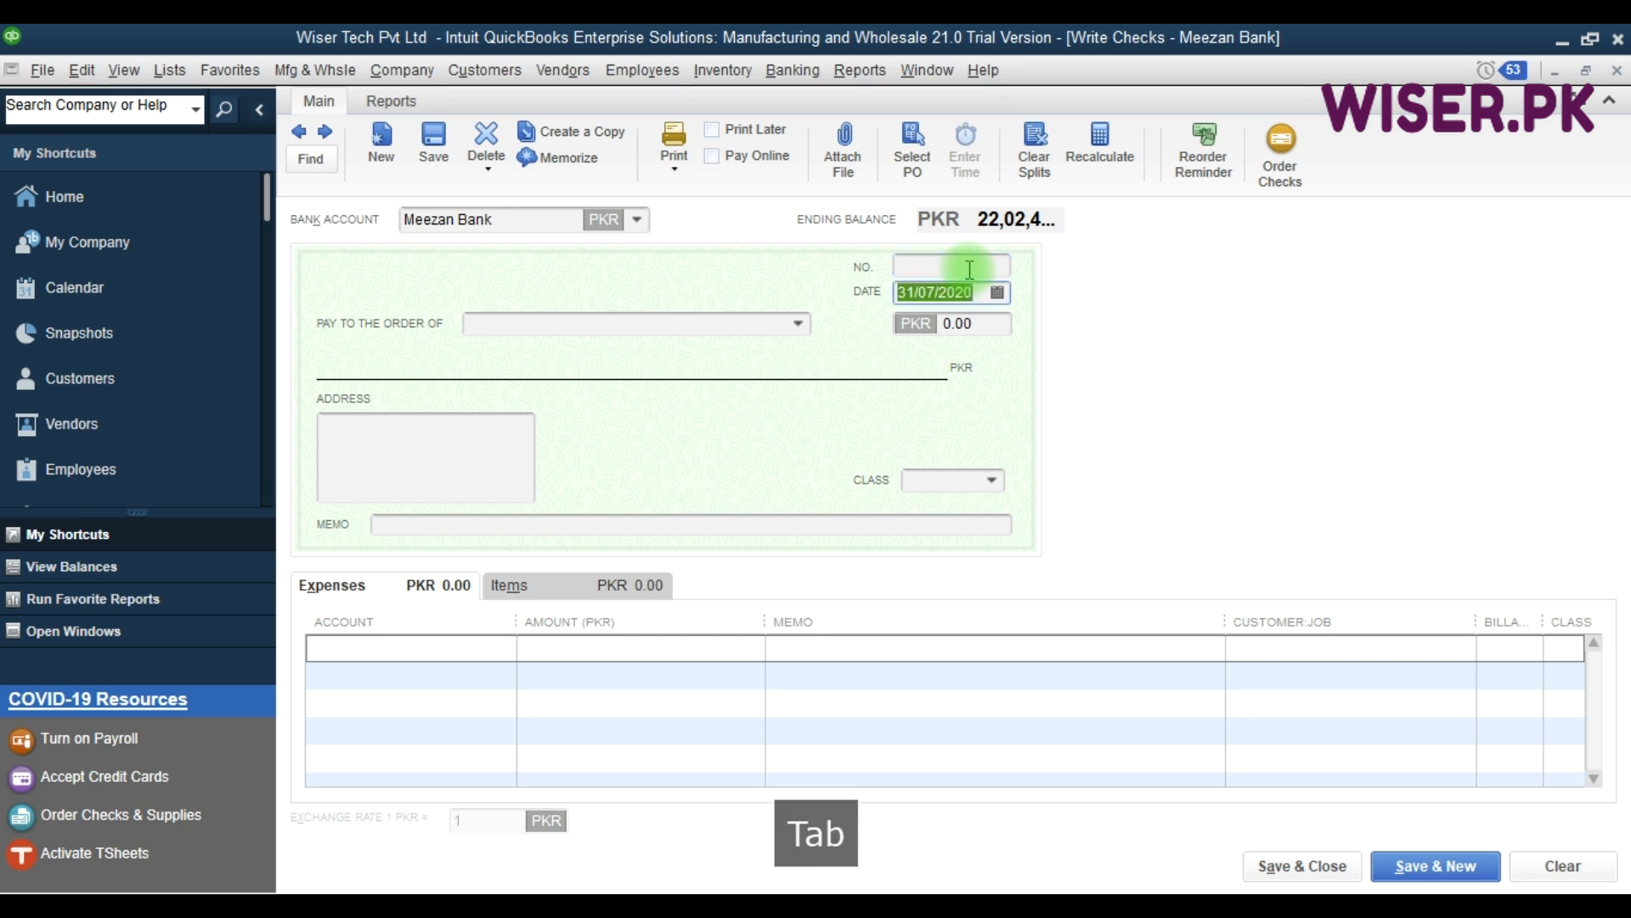
# Date the check 31/08/2020 and make it payable to Meezan Bank Limited.
pyautogui.write('310')
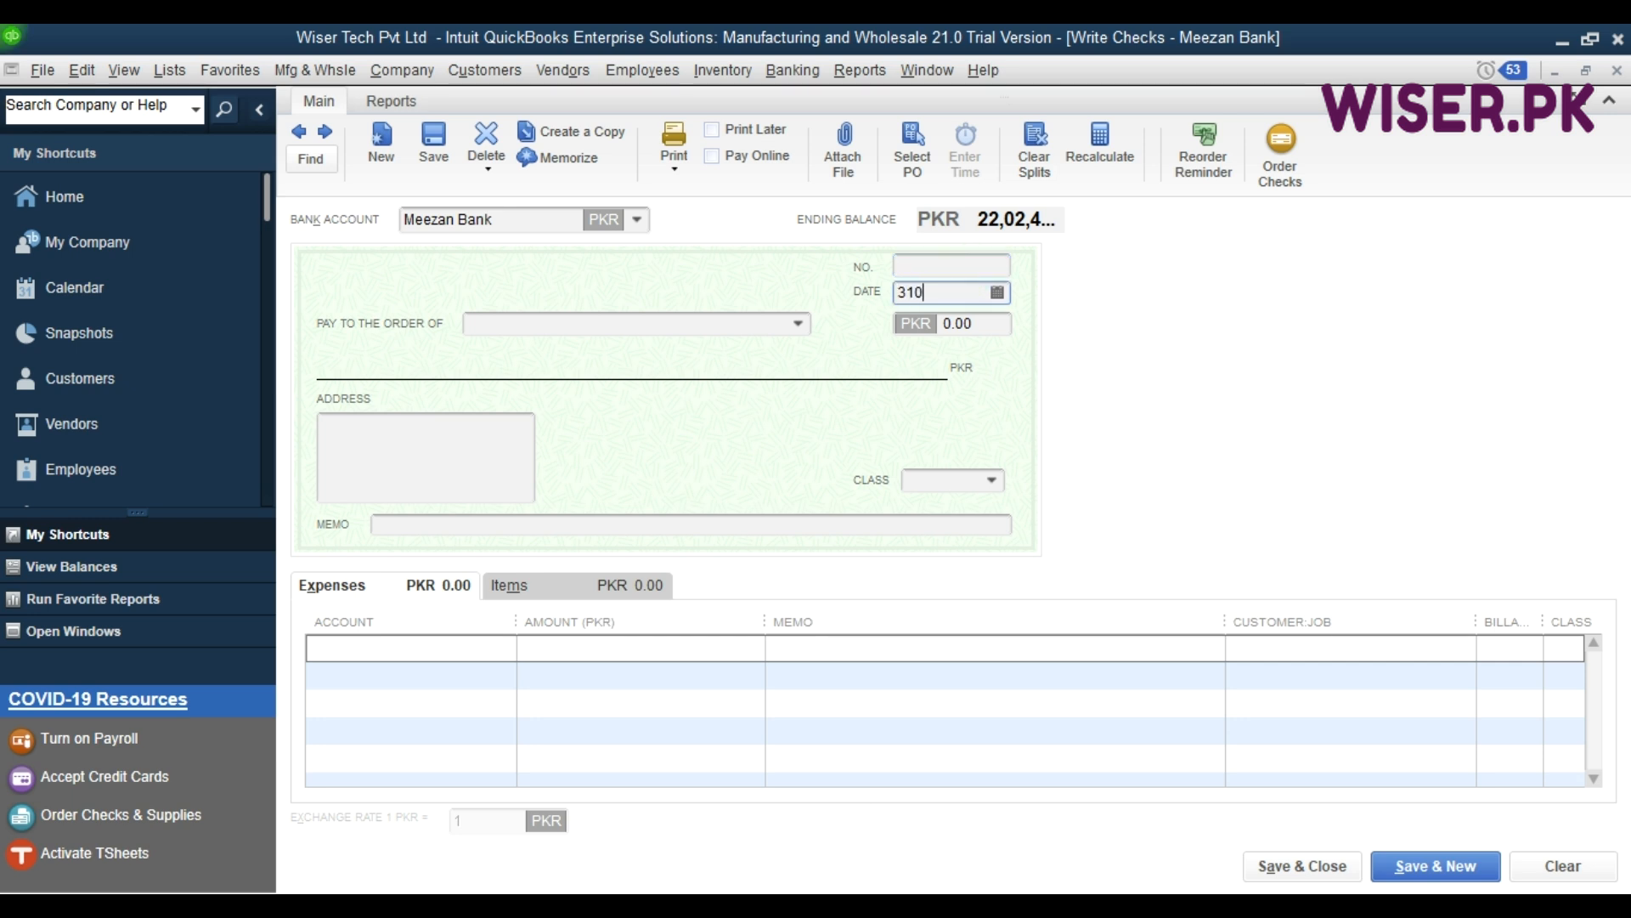
pyautogui.write('1/08/2020')
pyautogui.press('Tab')
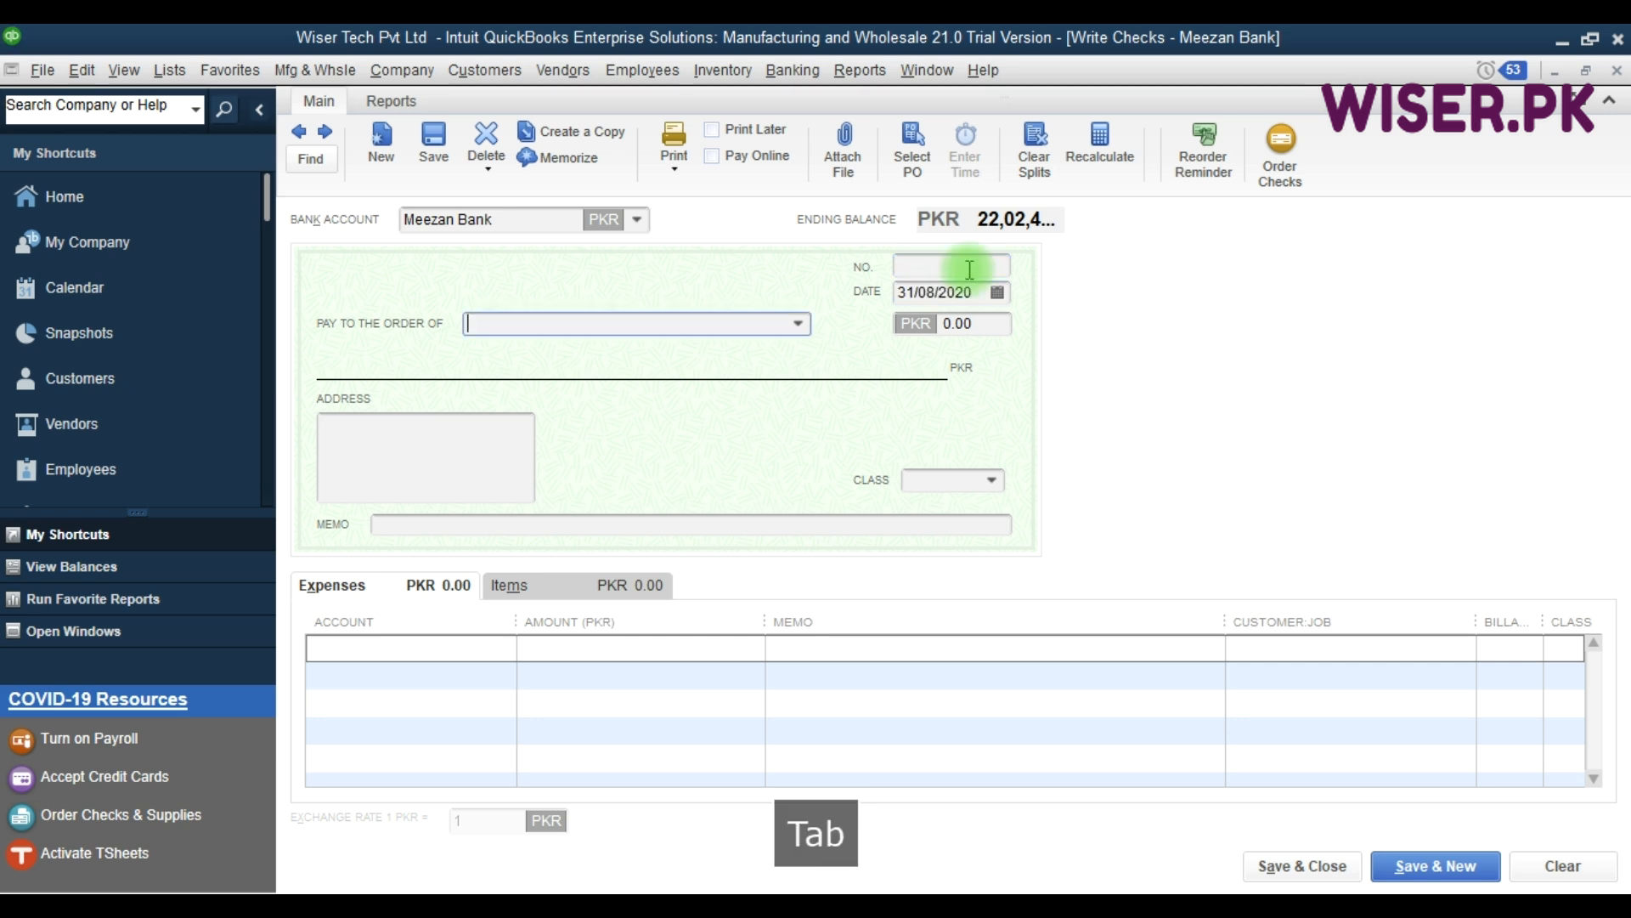
pyautogui.write('Meezan Bank Limited')
pyautogui.press('Tab')
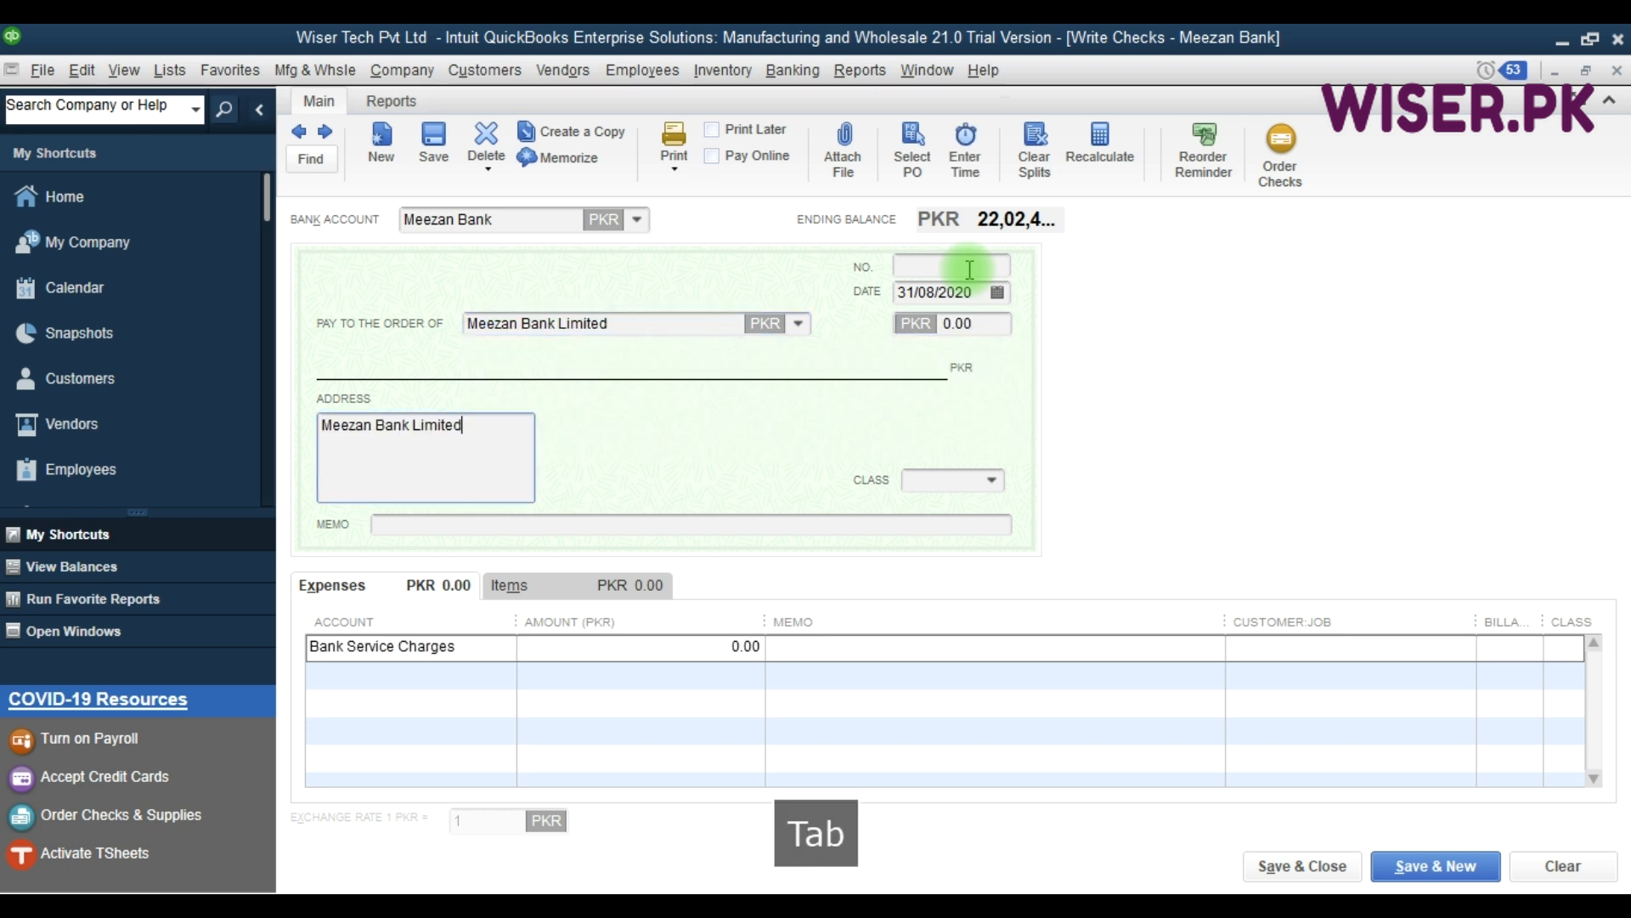
# Save the August bank charges check without a class and clear the check number on the next blank check.
pyautogui.hotkey('alt', 's')
pyautogui.press('Return')
pyautogui.press('Tab')
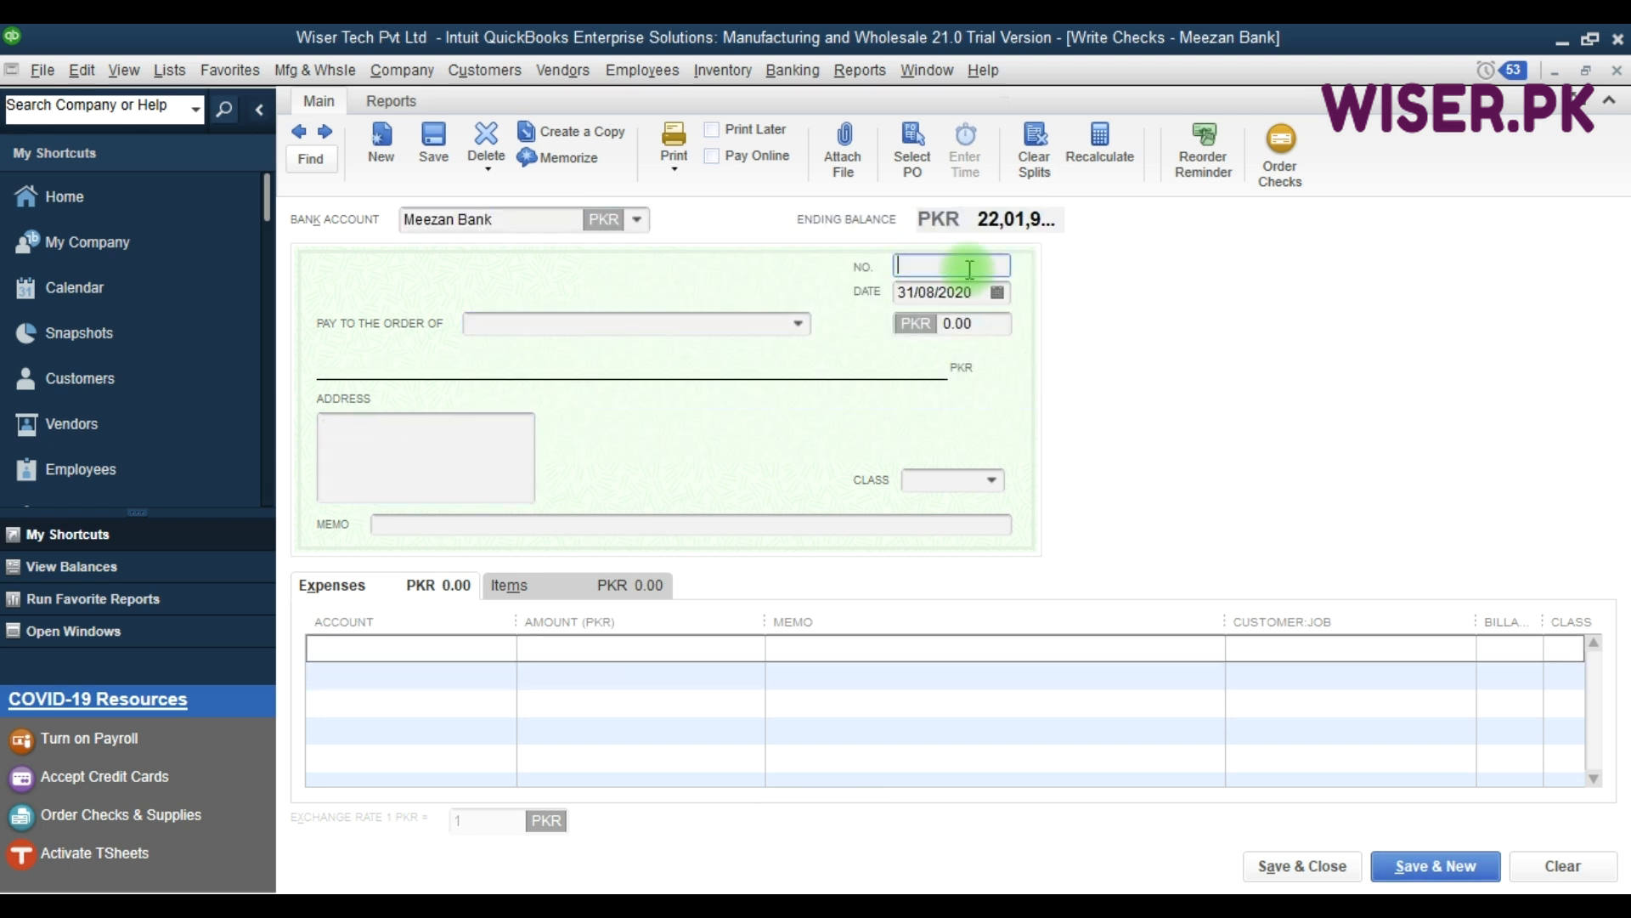
# Date the check 30/09/2020 and make it payable to Meezan Bank Limited.
pyautogui.write('30-09-2020')
pyautogui.press('Tab')
pyautogui.write('Me')
pyautogui.press('Tab')
pyautogui.press('Tab')
pyautogui.press('Tab')
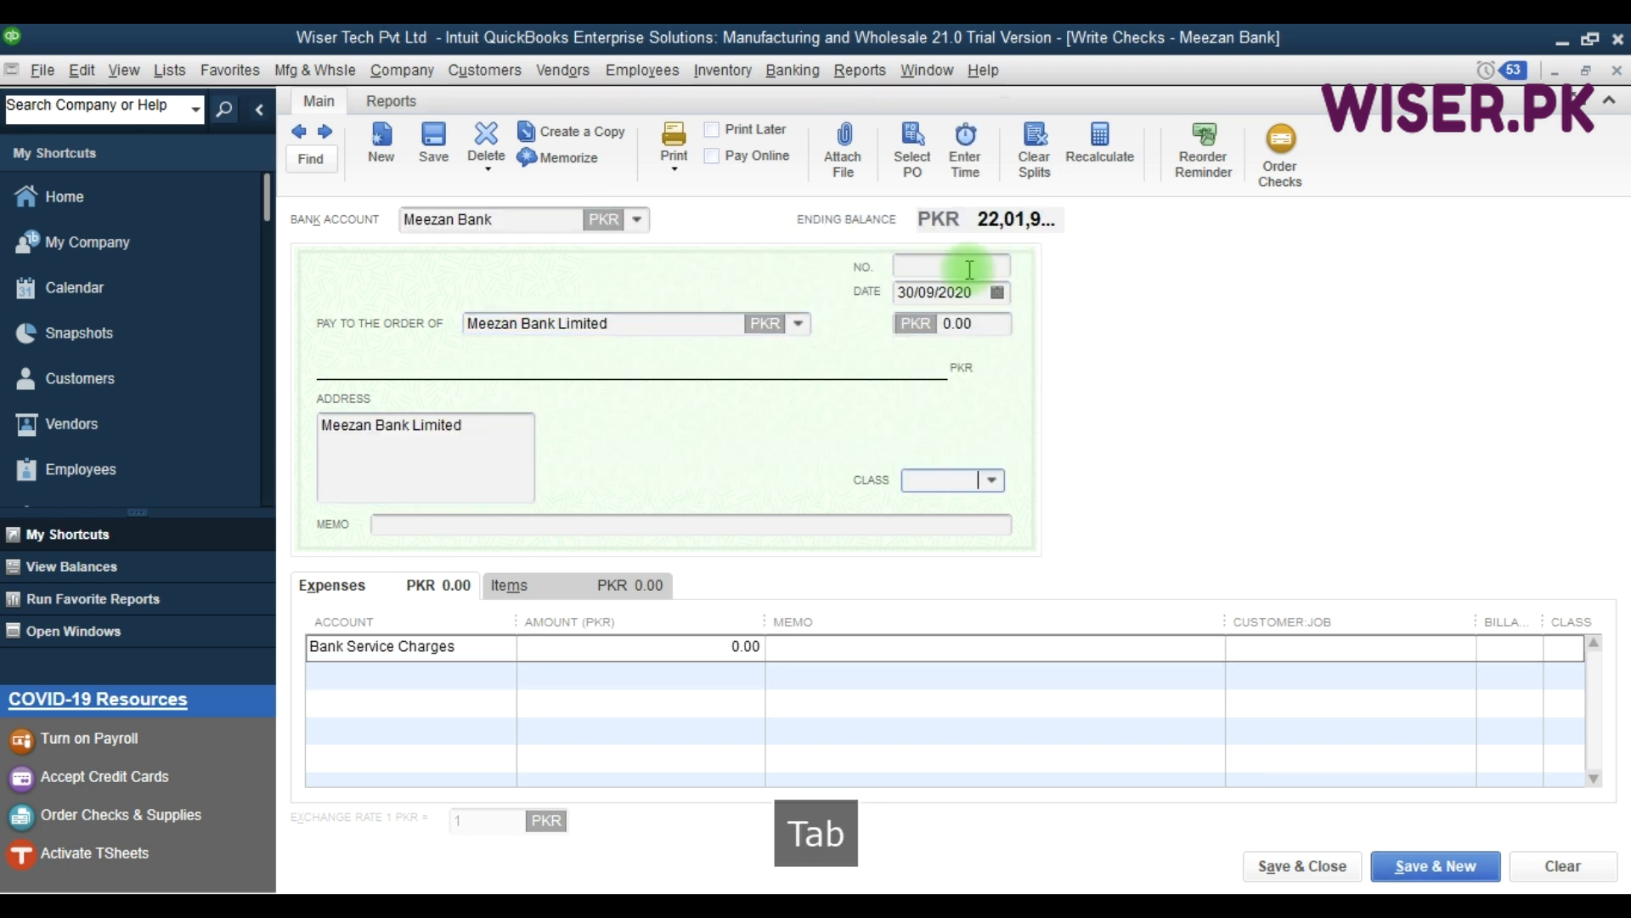
# Enter the check memo "Bank charges for the month of Sept 2020".
pyautogui.write('Bank charges for the month of August 2020')
pyautogui.press('Left')
pyautogui.press('Left')
pyautogui.press('Left')
pyautogui.press('Left')
pyautogui.press('Left')
pyautogui.press('BackSpace')
pyautogui.press('BackSpace')
pyautogui.press('BackSpace')
pyautogui.press('BackSpace')
pyautogui.press('BackSpace')
pyautogui.press('BackSpace')
pyautogui.write('Sept')
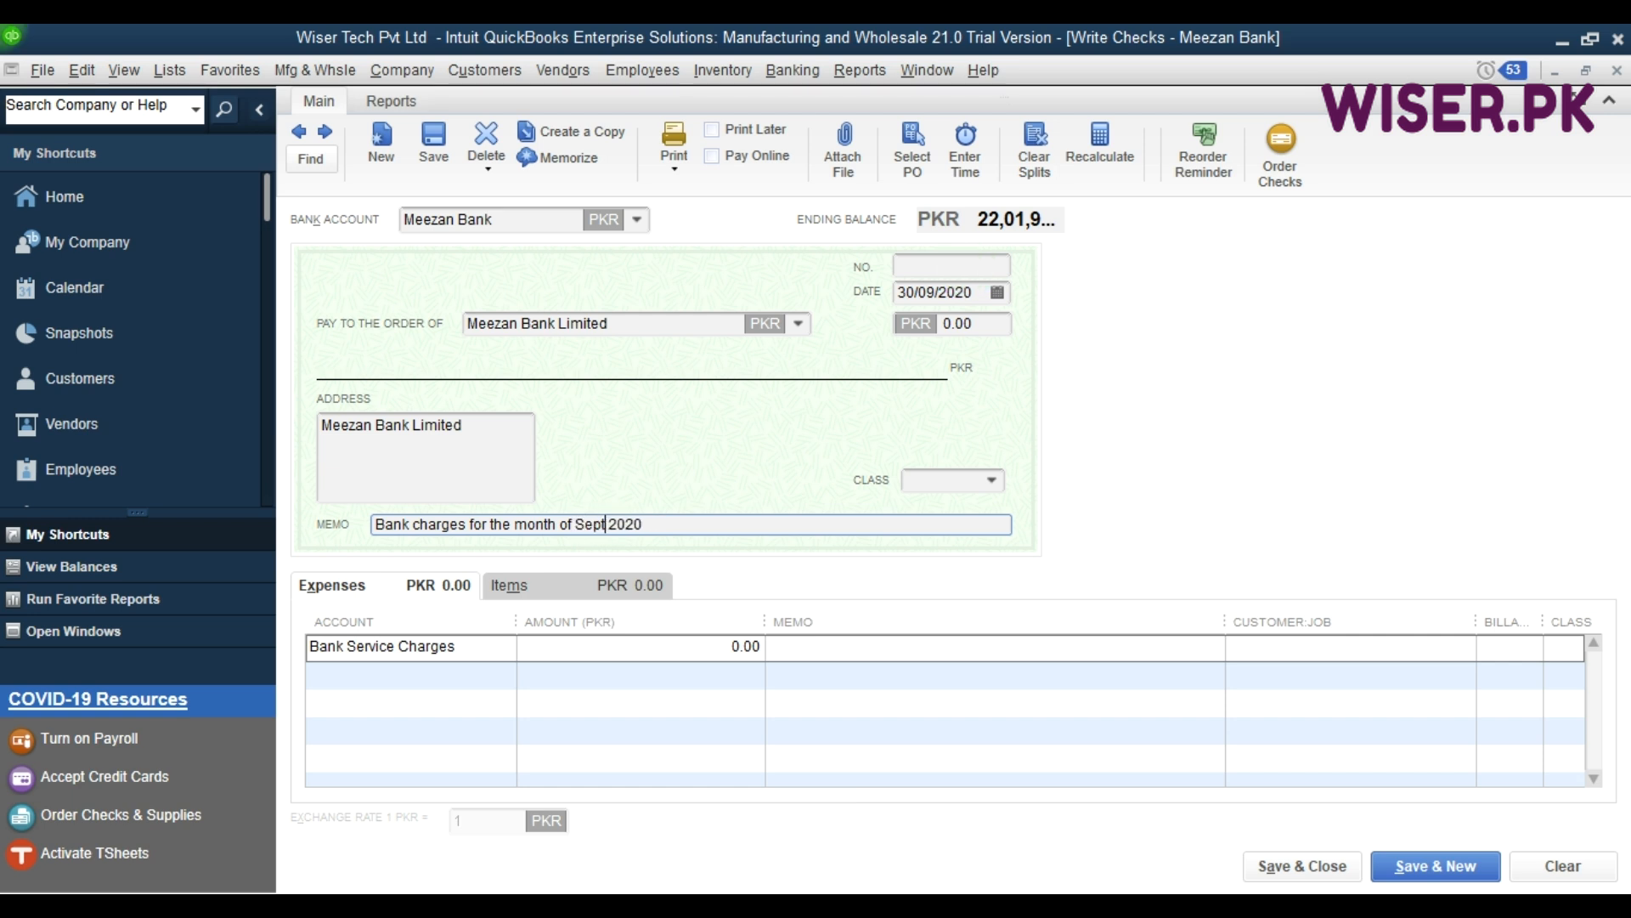
# Complete the Bank Service Charges line with amount 500 and the September memo, and save the check without a class.
pyautogui.press('Tab')
pyautogui.write('500')
pyautogui.press('Tab')
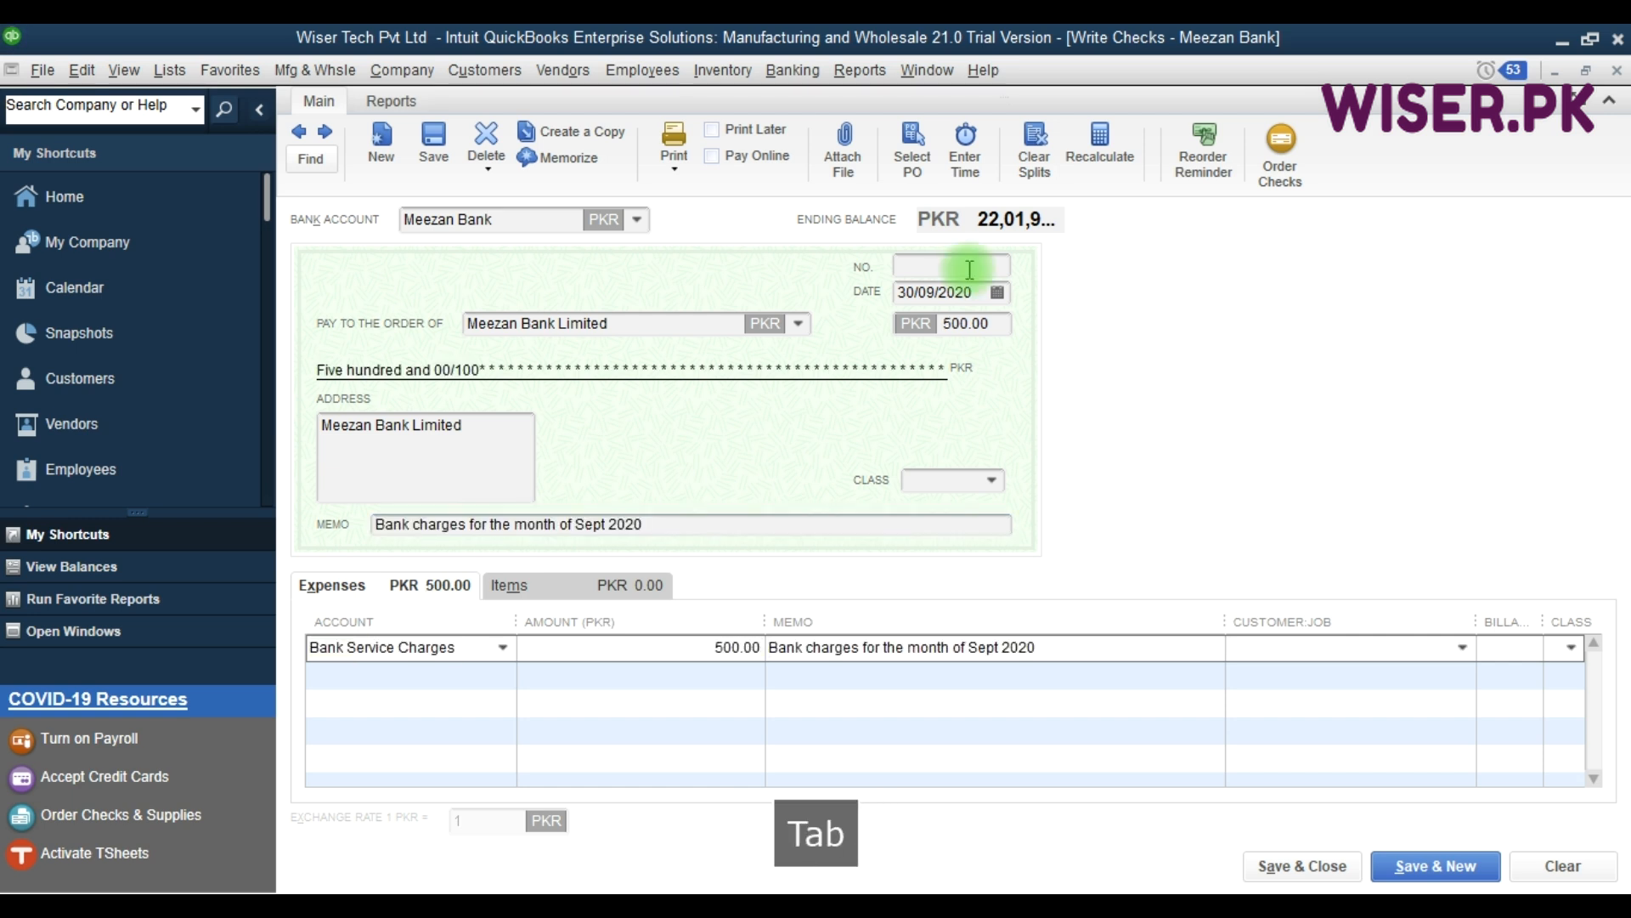
pyautogui.hotkey('alt', 'n')
pyautogui.press('Return')
# Clear the new check's number, date it 31/10/2020 and make it payable to Meezan Bank Limited.
pyautogui.hotkey('shift', 'Tab')
pyautogui.press('BackSpace')
pyautogui.press('Tab')
pyautogui.write('31-10-2020')
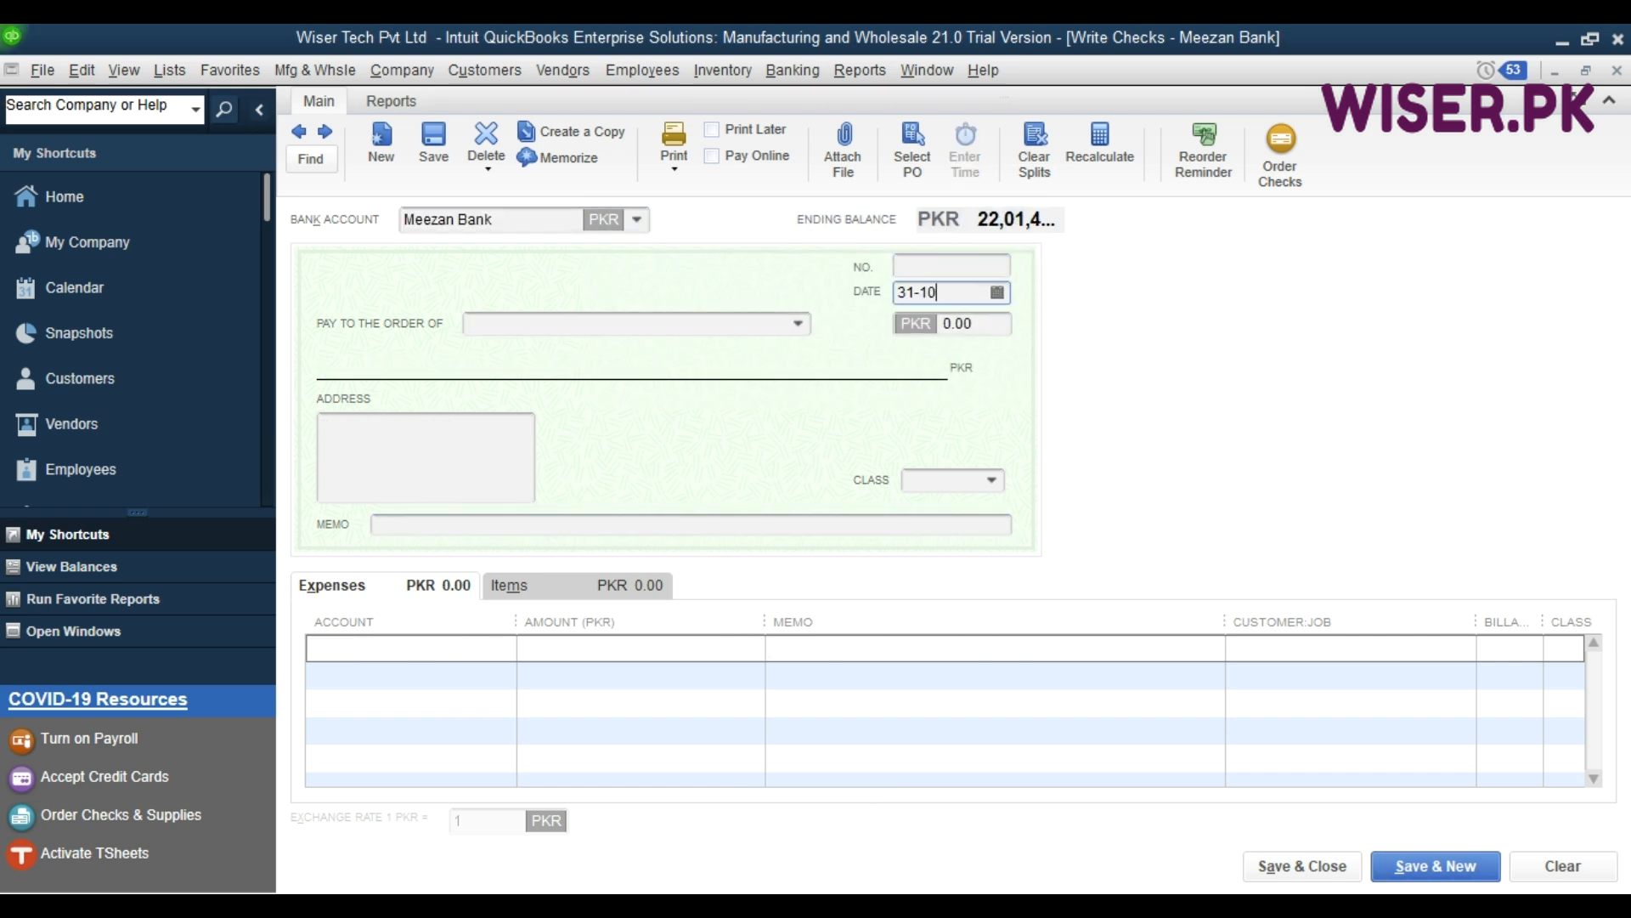
pyautogui.press('Tab')
pyautogui.write('Meezan Bank Limited')
pyautogui.press('Tab')
pyautogui.press('Tab')
pyautogui.press('Tab')
# Enter the check memo "Bank charges for the month of October 2020".
pyautogui.write('Bank charges for the month of Sept 2020')
pyautogui.press('Left')
pyautogui.press('Left')
pyautogui.press('Left')
pyautogui.press('Left')
pyautogui.press('Left')
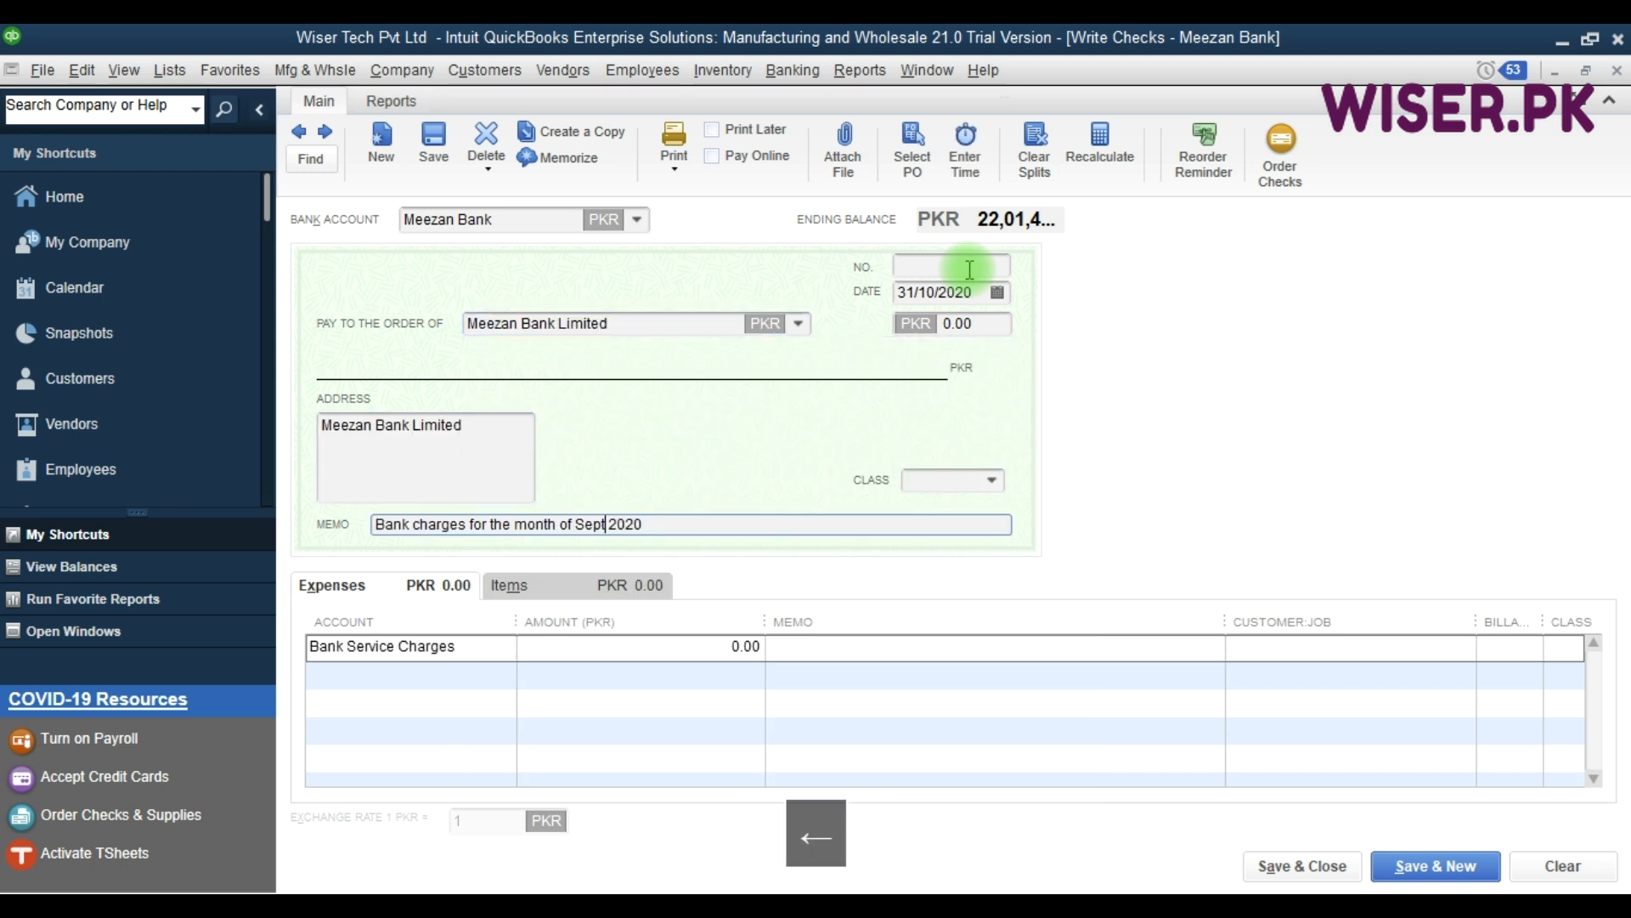
pyautogui.press('BackSpace')
pyautogui.press('BackSpace')
pyautogui.press('BackSpace')
pyautogui.press('BackSpace')
pyautogui.write('October')
# Set the Bank Service Charges amount to 500 and save the October check without a class.
pyautogui.press('Tab')
pyautogui.press('Tab')
pyautogui.write('500')
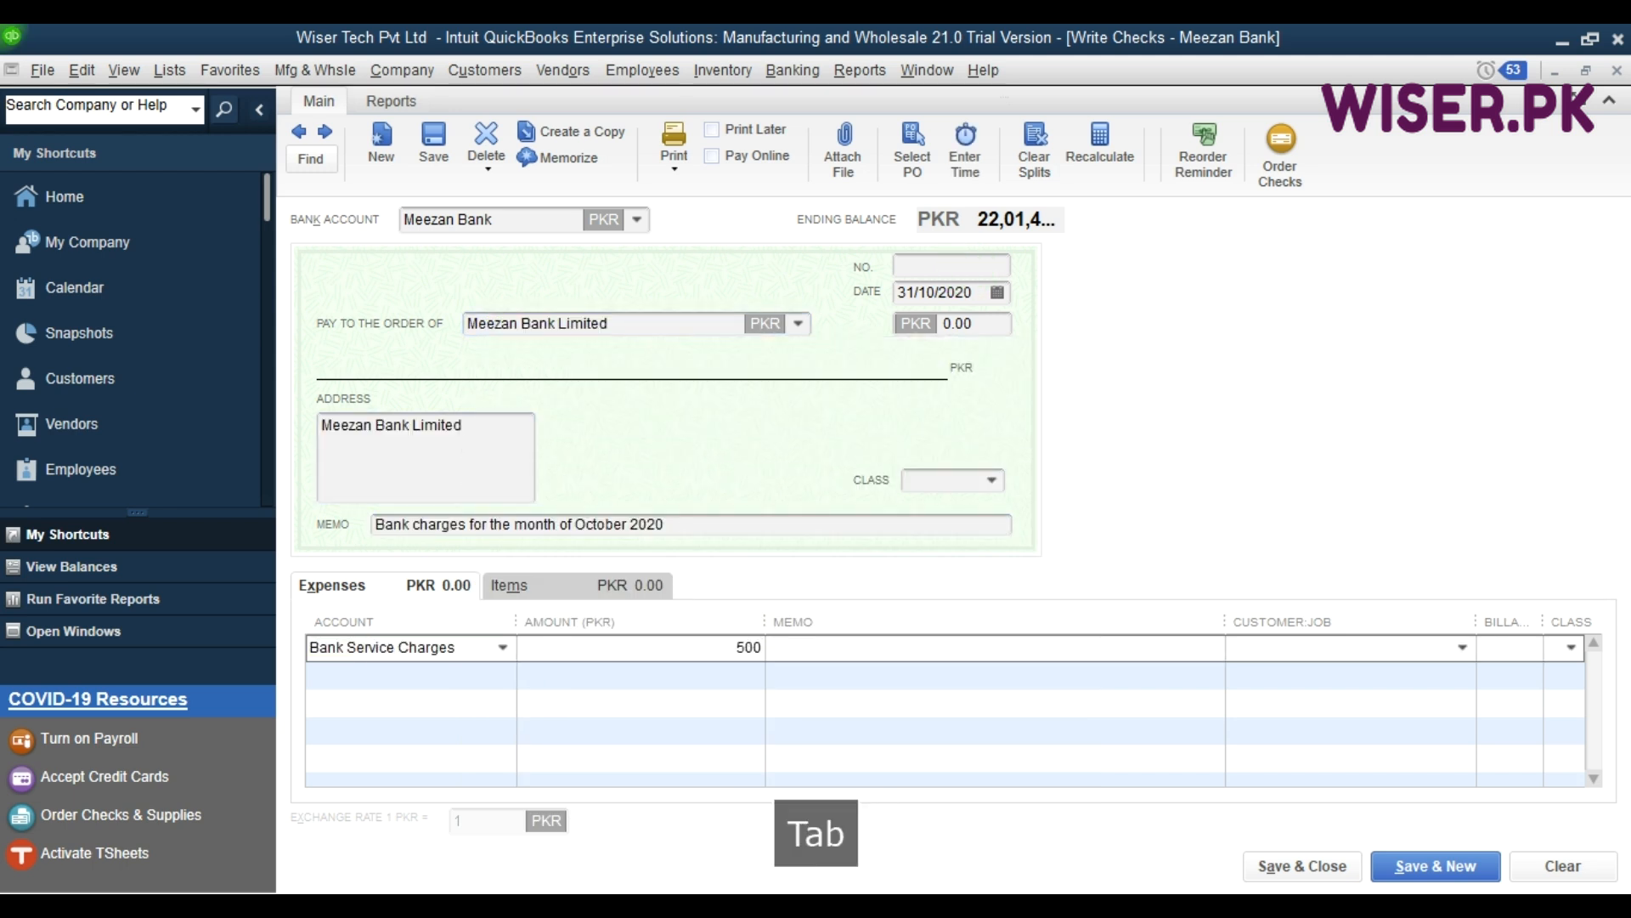
pyautogui.press('Tab')
pyautogui.hotkey('alt', 's')
pyautogui.hotkey('alt', 's')
# Clear the new check's number, date it 30/11/2020 and make it payable to Meezan Bank Limited.
pyautogui.press('Tab')
pyautogui.press('Tab')
pyautogui.press('Tab')
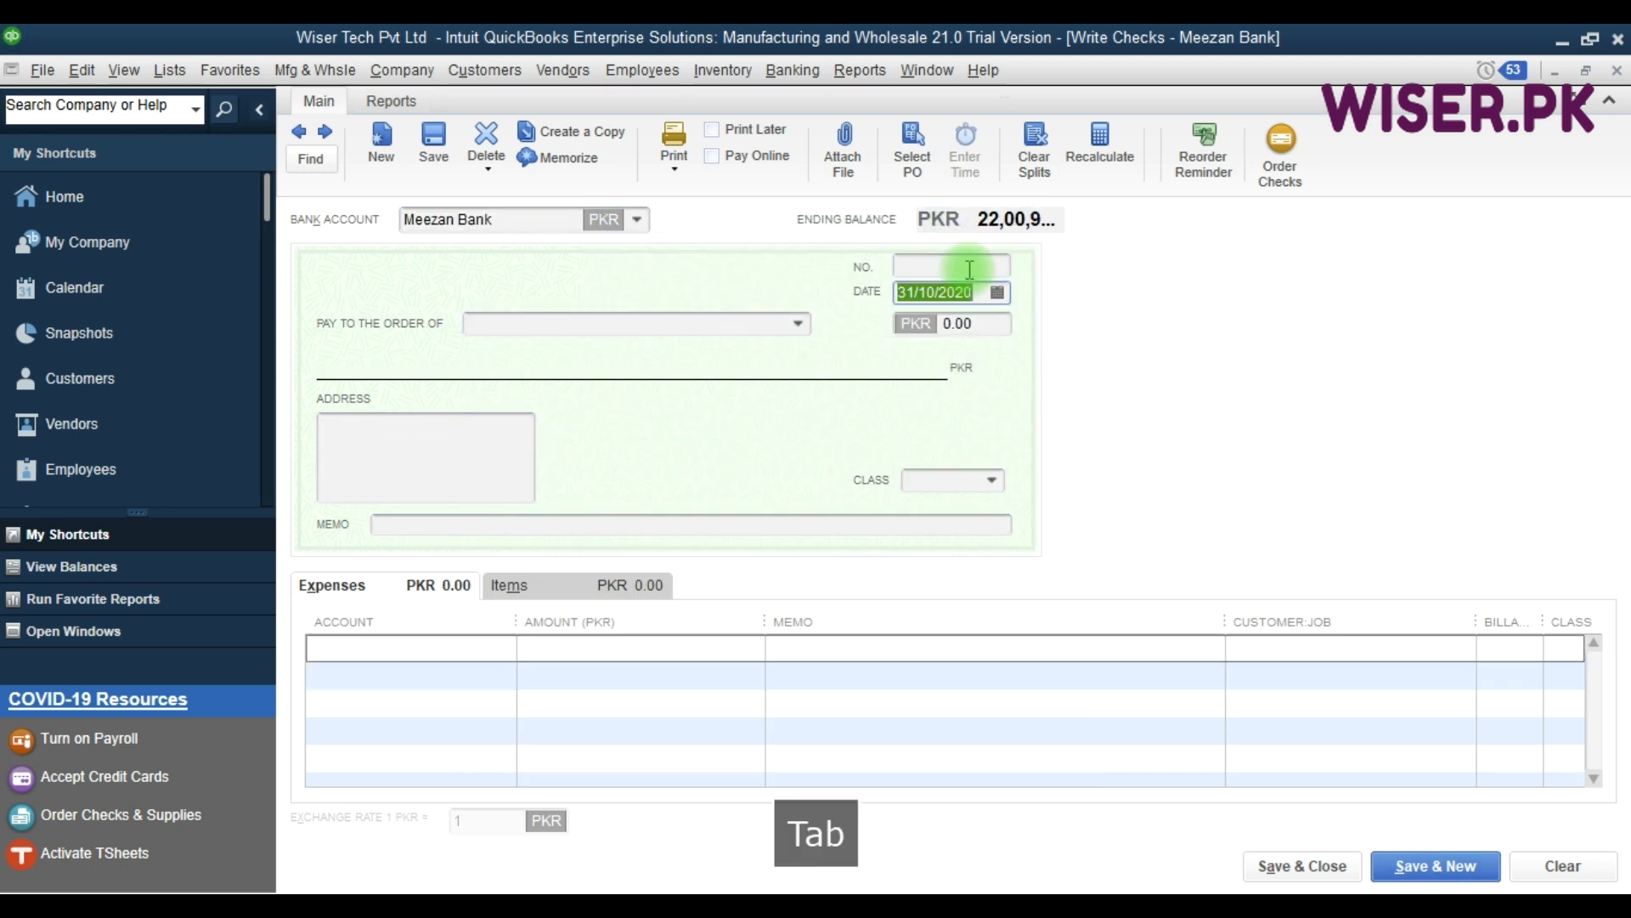
pyautogui.write('Meezan Bank Limited')
pyautogui.press('Tab')
pyautogui.press('Tab')
pyautogui.press('Tab')
pyautogui.press('Tab')
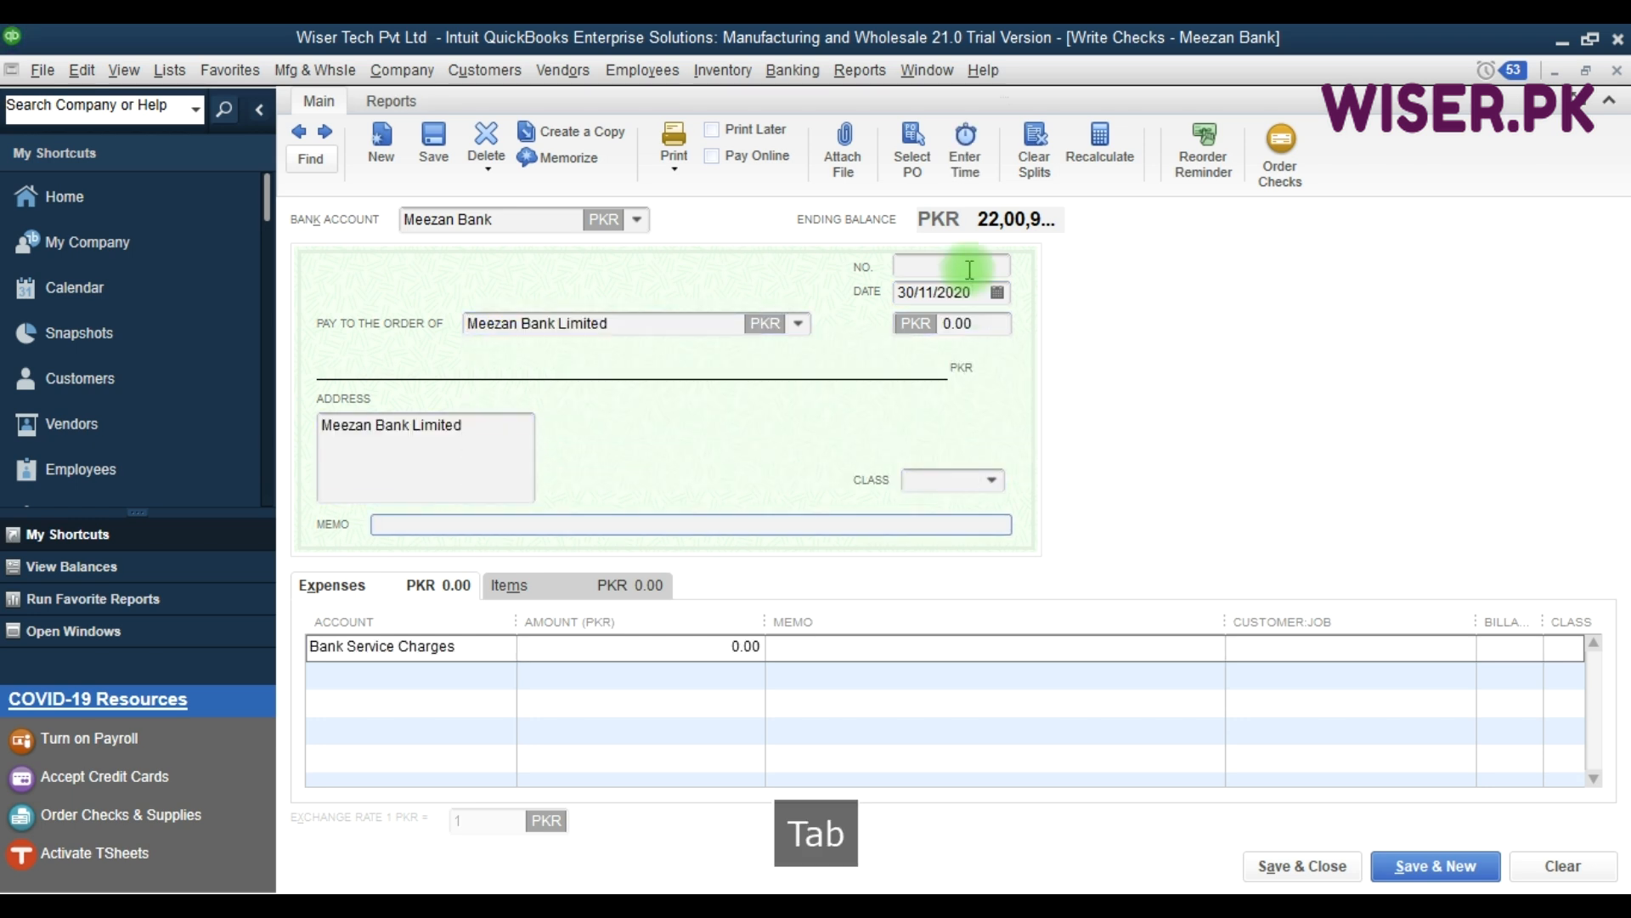
# Enter the check memo "Bank charges for the month of November 2020".
pyautogui.write('Bank charges for the month of October 2020')
pyautogui.press('Left')
pyautogui.press('Left')
pyautogui.press('Left')
pyautogui.press('Left')
pyautogui.press('Left')
pyautogui.press('BackSpace')
pyautogui.press('BackSpace')
pyautogui.press('BackSpace')
pyautogui.press('BackSpace')
pyautogui.press('BackSpace')
pyautogui.press('BackSpace')
pyautogui.press('BackSpace')
pyautogui.write('November')
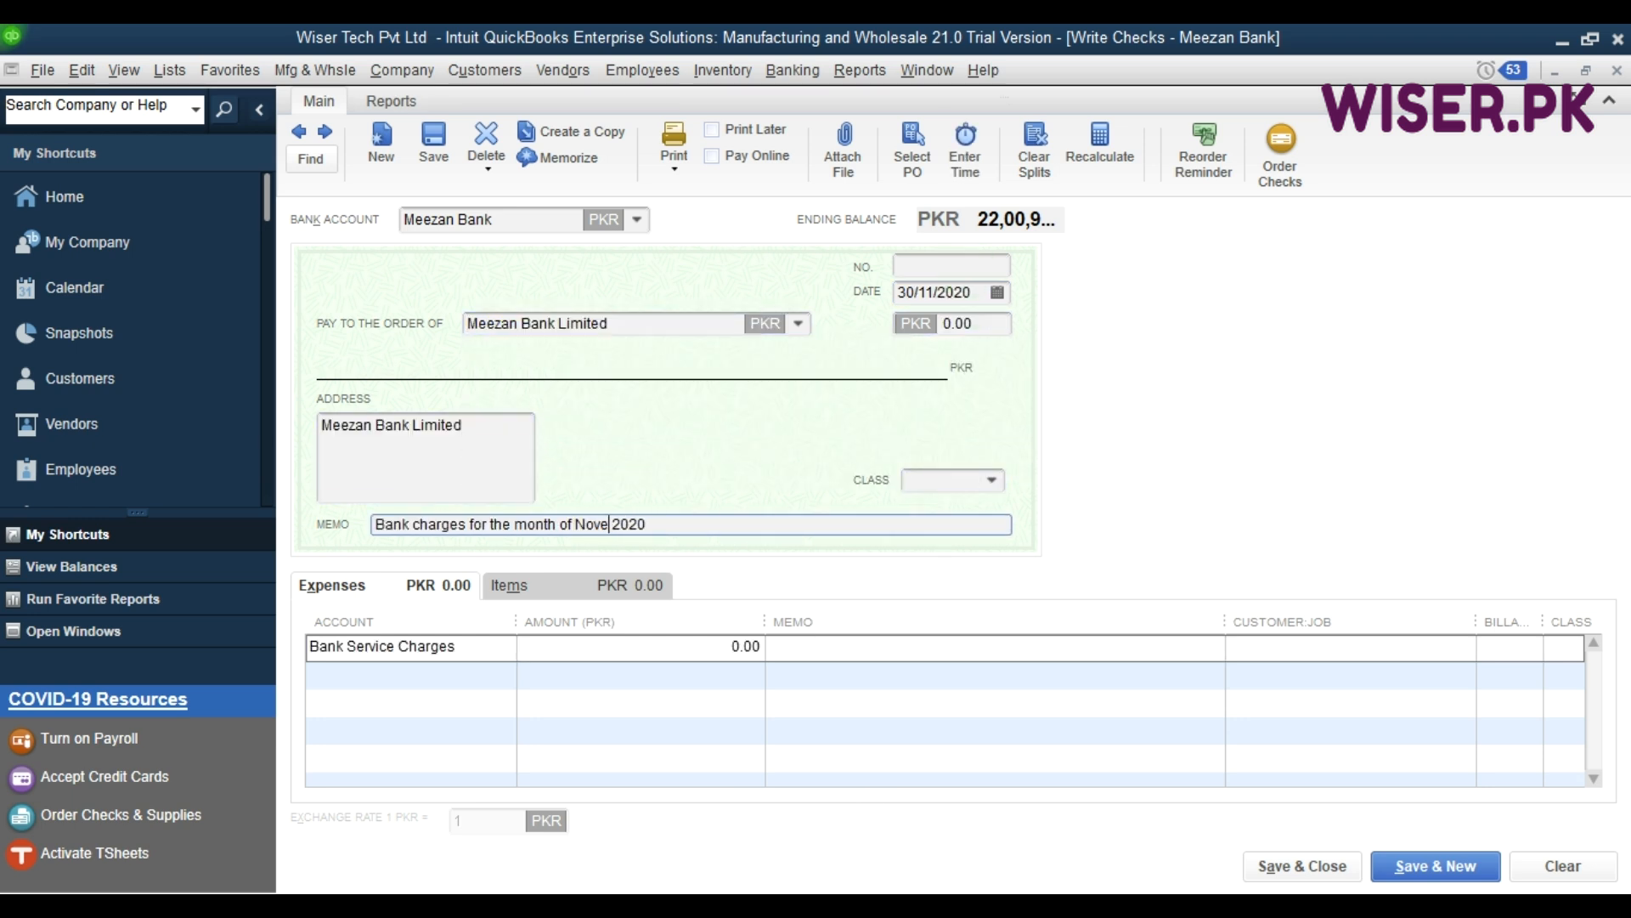
# Complete the Bank Service Charges line with amount 500 and the November memo, and save the check.
pyautogui.press('Tab')
pyautogui.write('500.00')
pyautogui.hotkey('alt', 's')
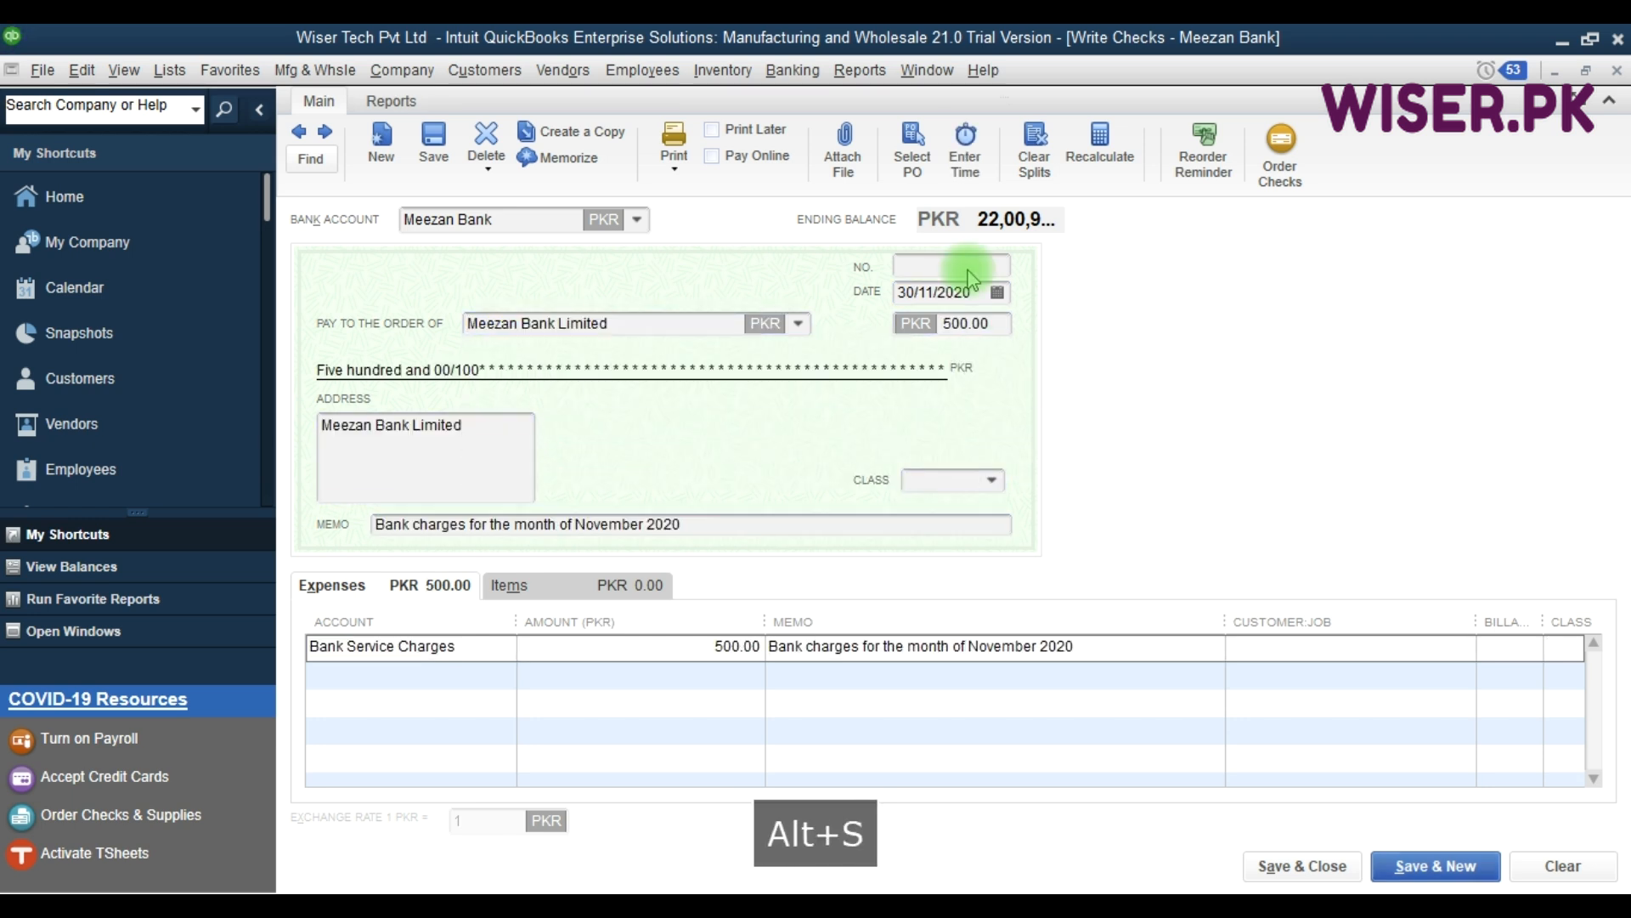
# Clear the new check's number, date it 31/12/2020 and make it payable to Meezan Bank Limited.
pyautogui.press('Tab')
pyautogui.write('31-12-2020')
pyautogui.press('Tab')
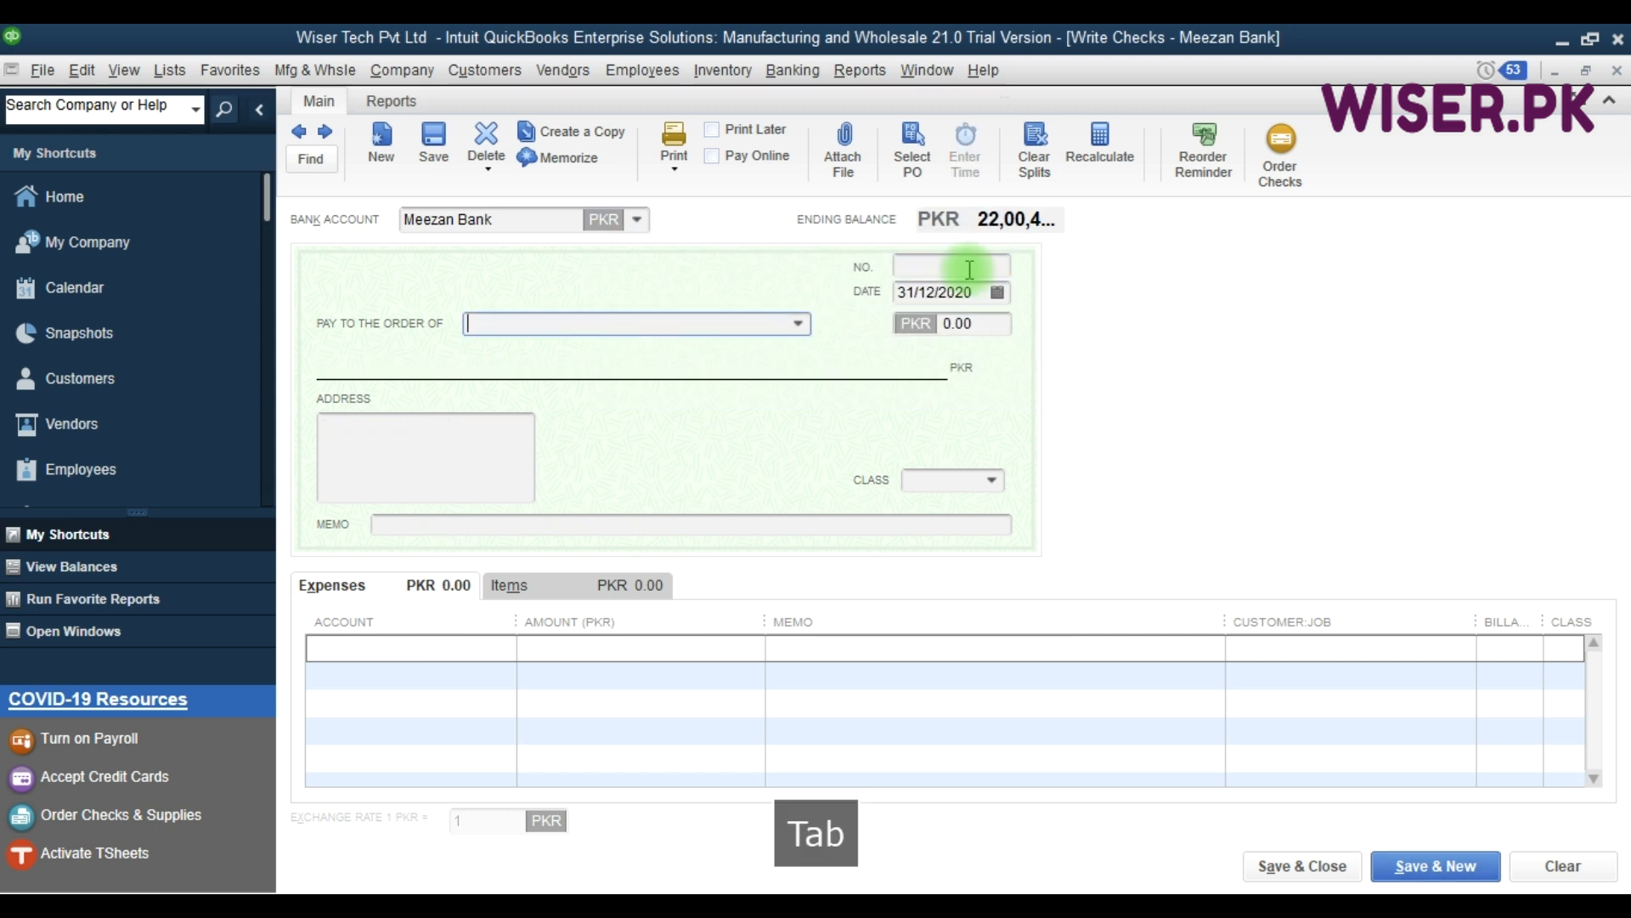
pyautogui.write('Meezan Bank Limited')
pyautogui.press('Tab')
pyautogui.press('Tab')
pyautogui.press('Tab')
pyautogui.press('Tab')
# Enter the check memo "Bank charges for the month of December 2020".
pyautogui.write('Bank charges for the month of November 2020')
pyautogui.press('Left')
pyautogui.press('Left')
pyautogui.press('Left')
pyautogui.press('Left')
pyautogui.press('Left')
pyautogui.press('BackSpace')
pyautogui.press('BackSpace')
pyautogui.press('BackSpace')
pyautogui.press('BackSpace')
pyautogui.press('BackSpace')
pyautogui.press('BackSpace')
pyautogui.press('BackSpace')
pyautogui.press('BackSpace')
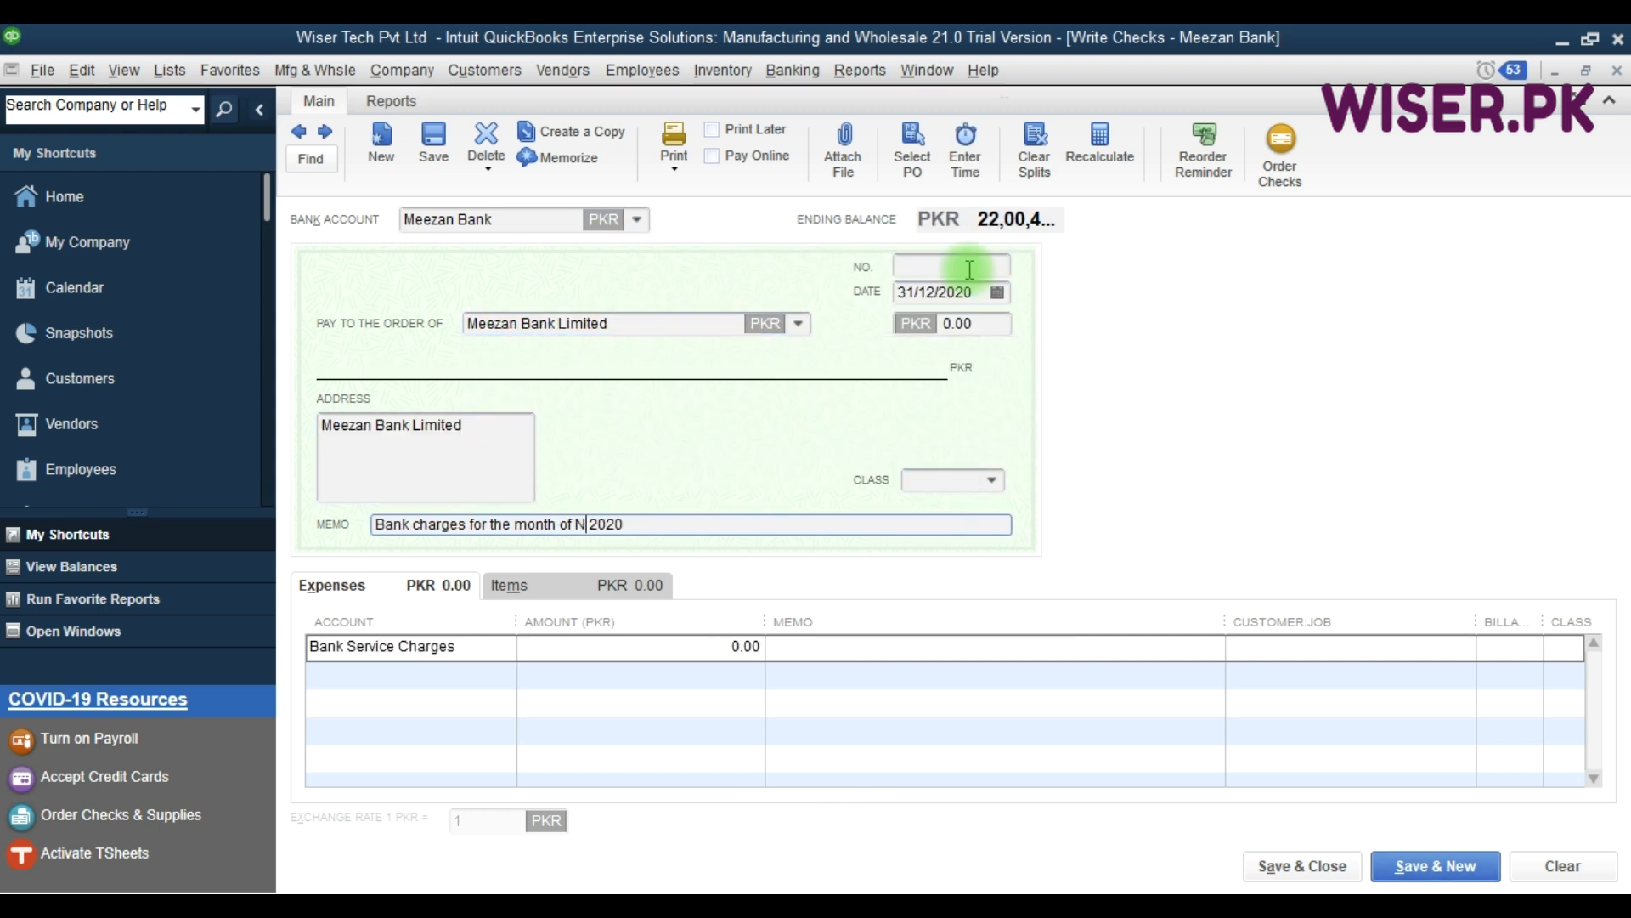
pyautogui.write('December')
# Set the Bank Service Charges amount to 500 and repeat the December 2020 memo on the expense line.
pyautogui.press('Tab')
pyautogui.press('Tab')
pyautogui.write('5600')
pyautogui.press('Tab')
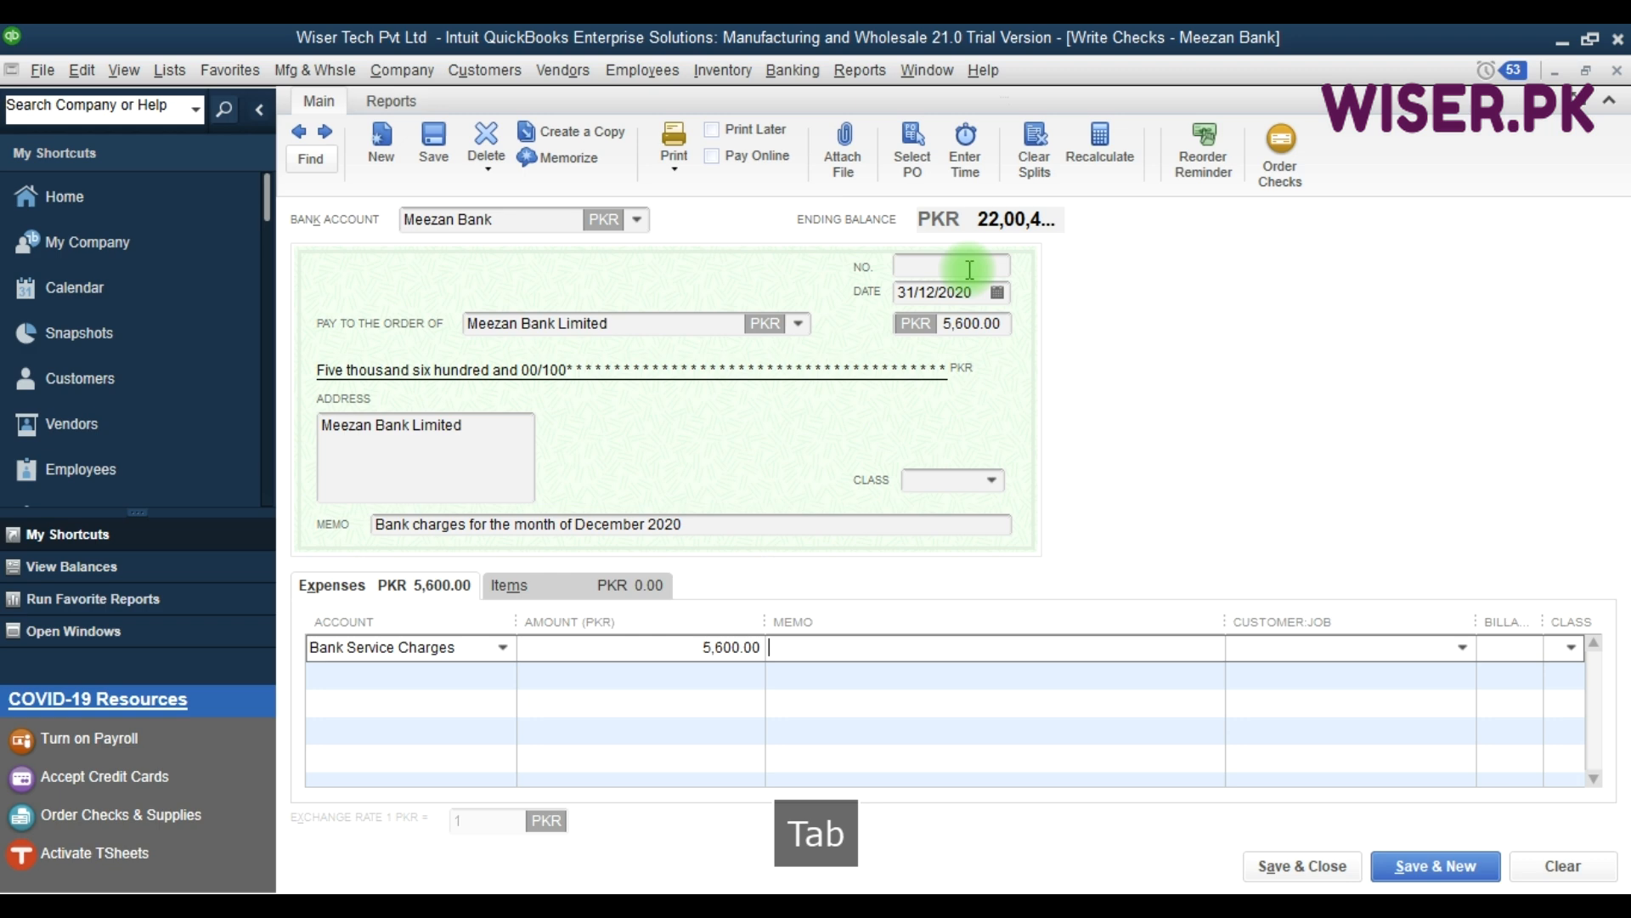
pyautogui.hotkey('shift', 'Tab')
pyautogui.hotkey('shift', 'Tab')
pyautogui.write('500')
pyautogui.press('Tab')
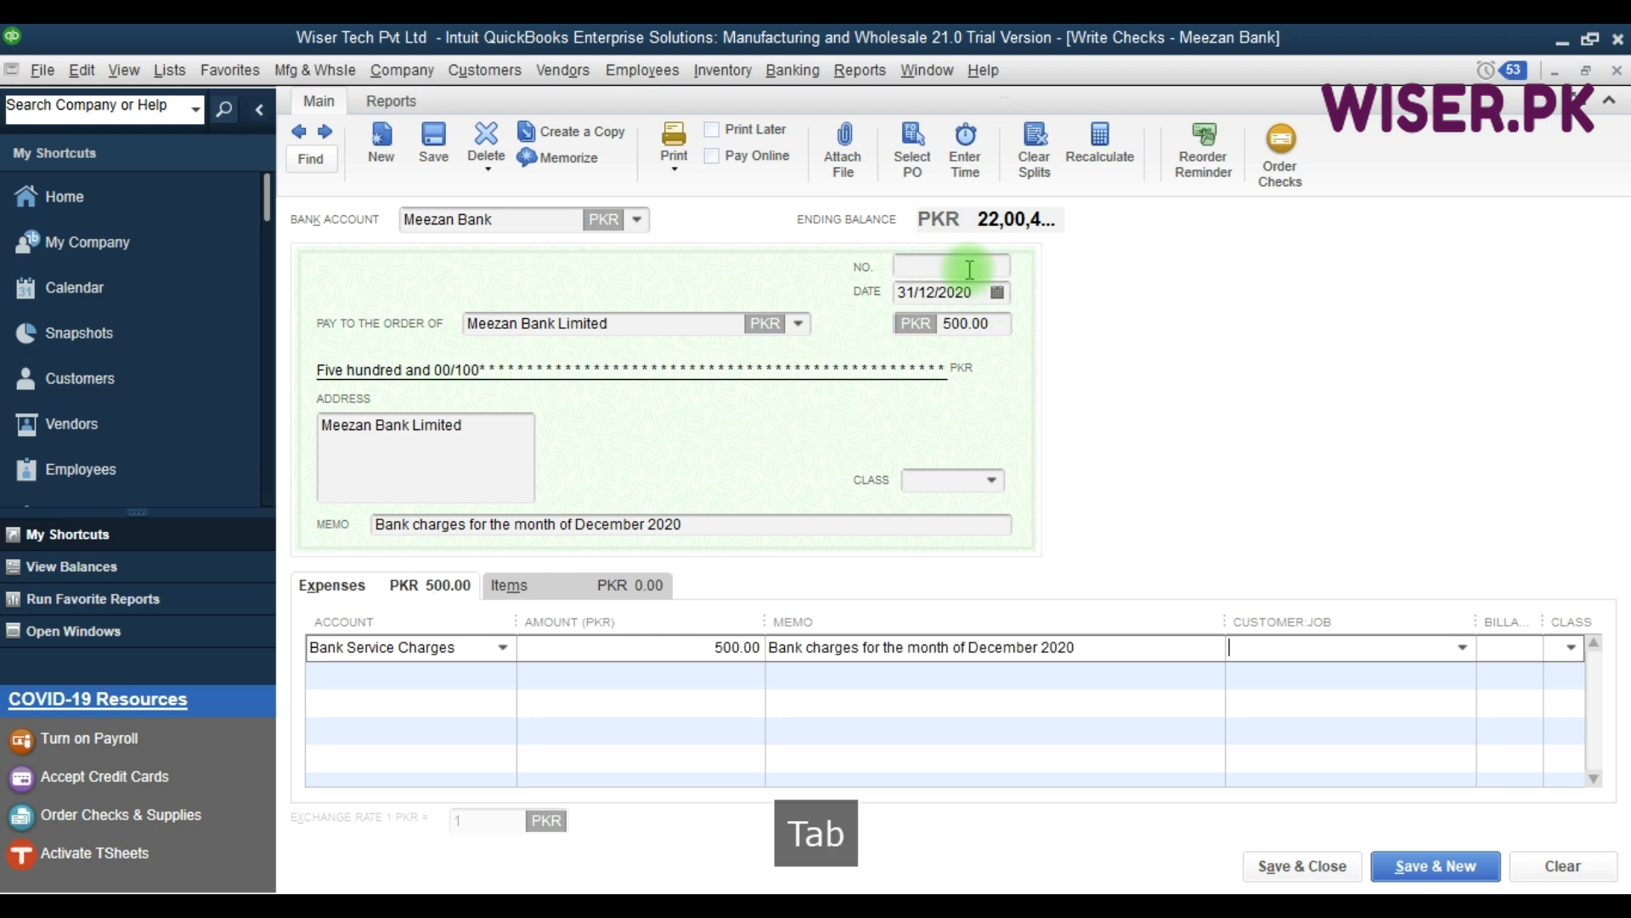
# Save the December check without a class and switch to the transaction list in Excel.
pyautogui.hotkey('alt', 's')
pyautogui.press('Return')
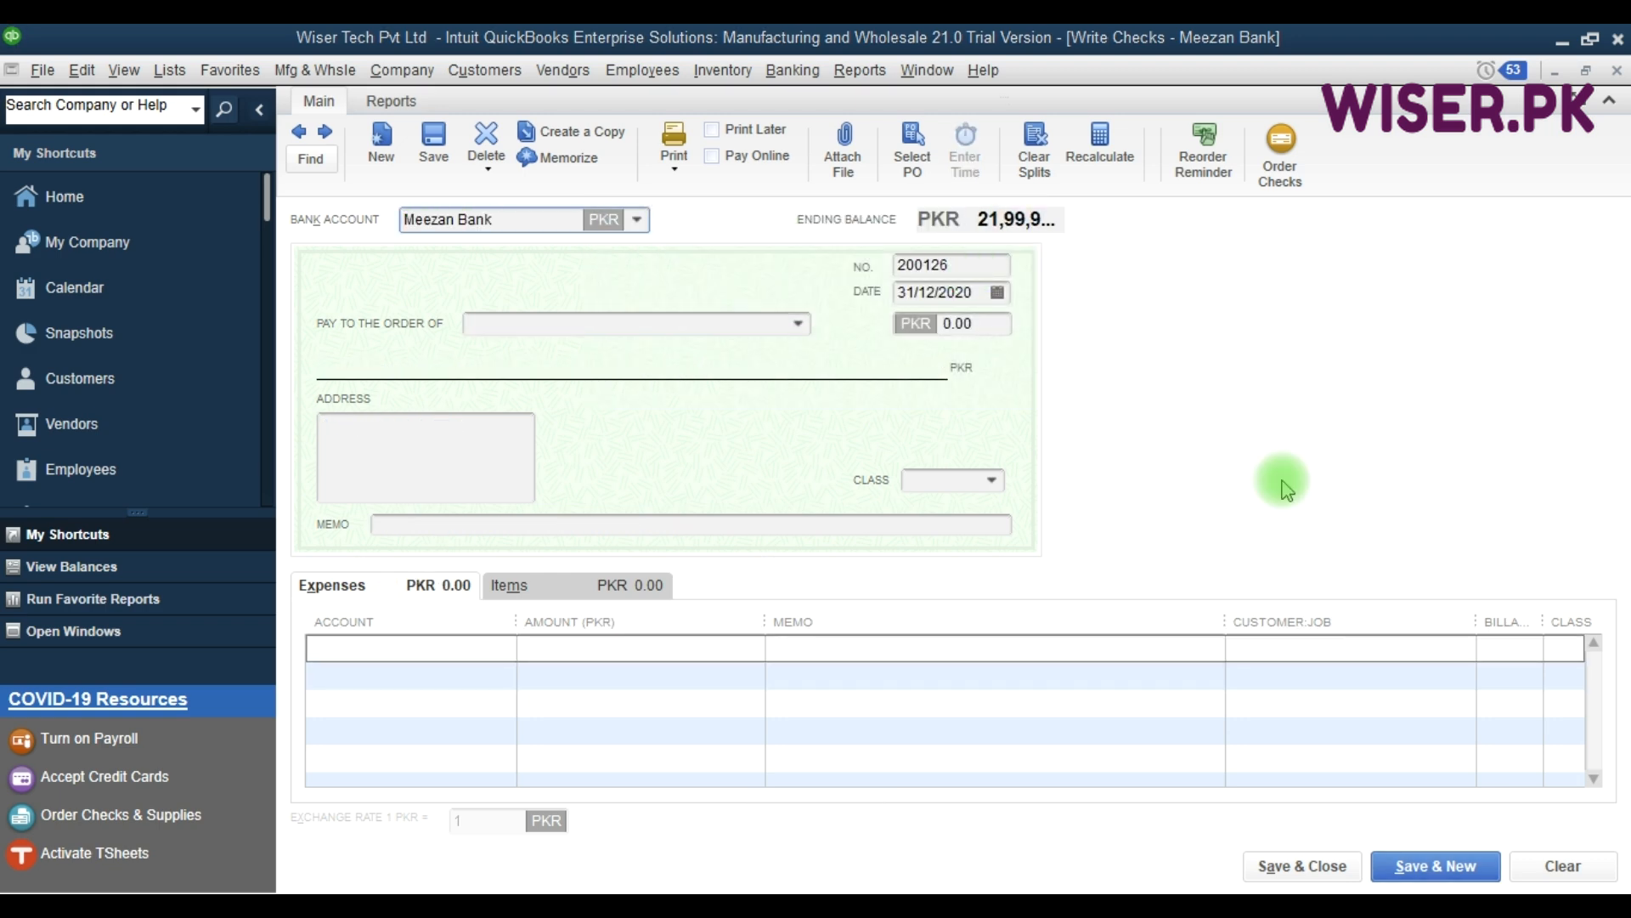
pyautogui.press('Escape')
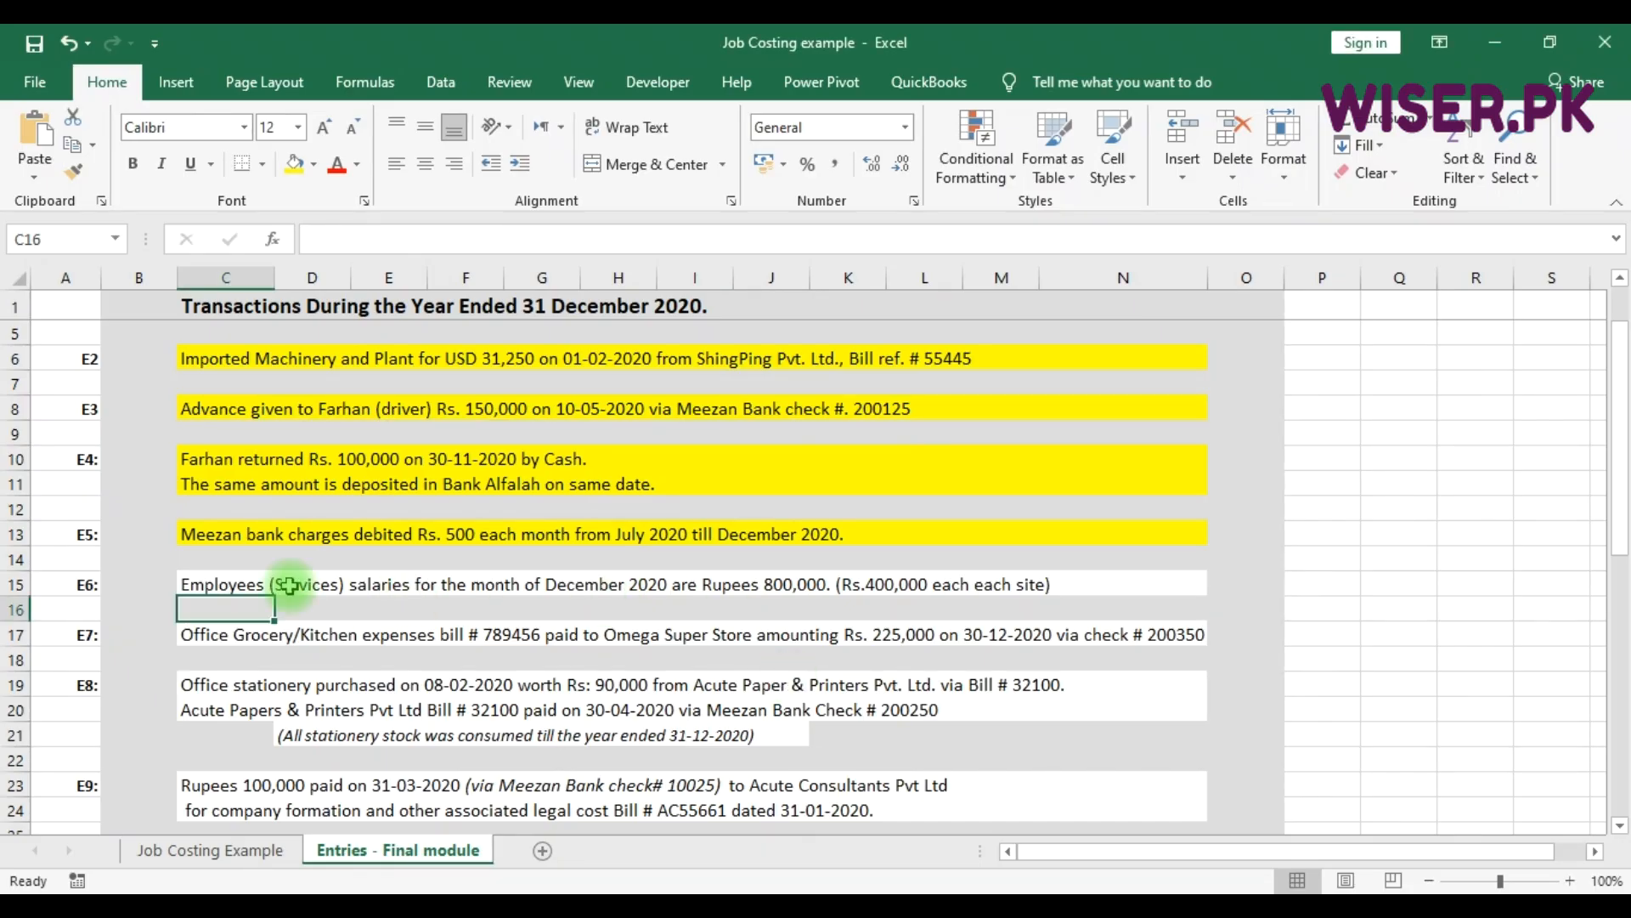
# Examine the E6 entry for December 2020 Services employee salaries in the transaction list and select its row.
pyautogui.click(299, 586)
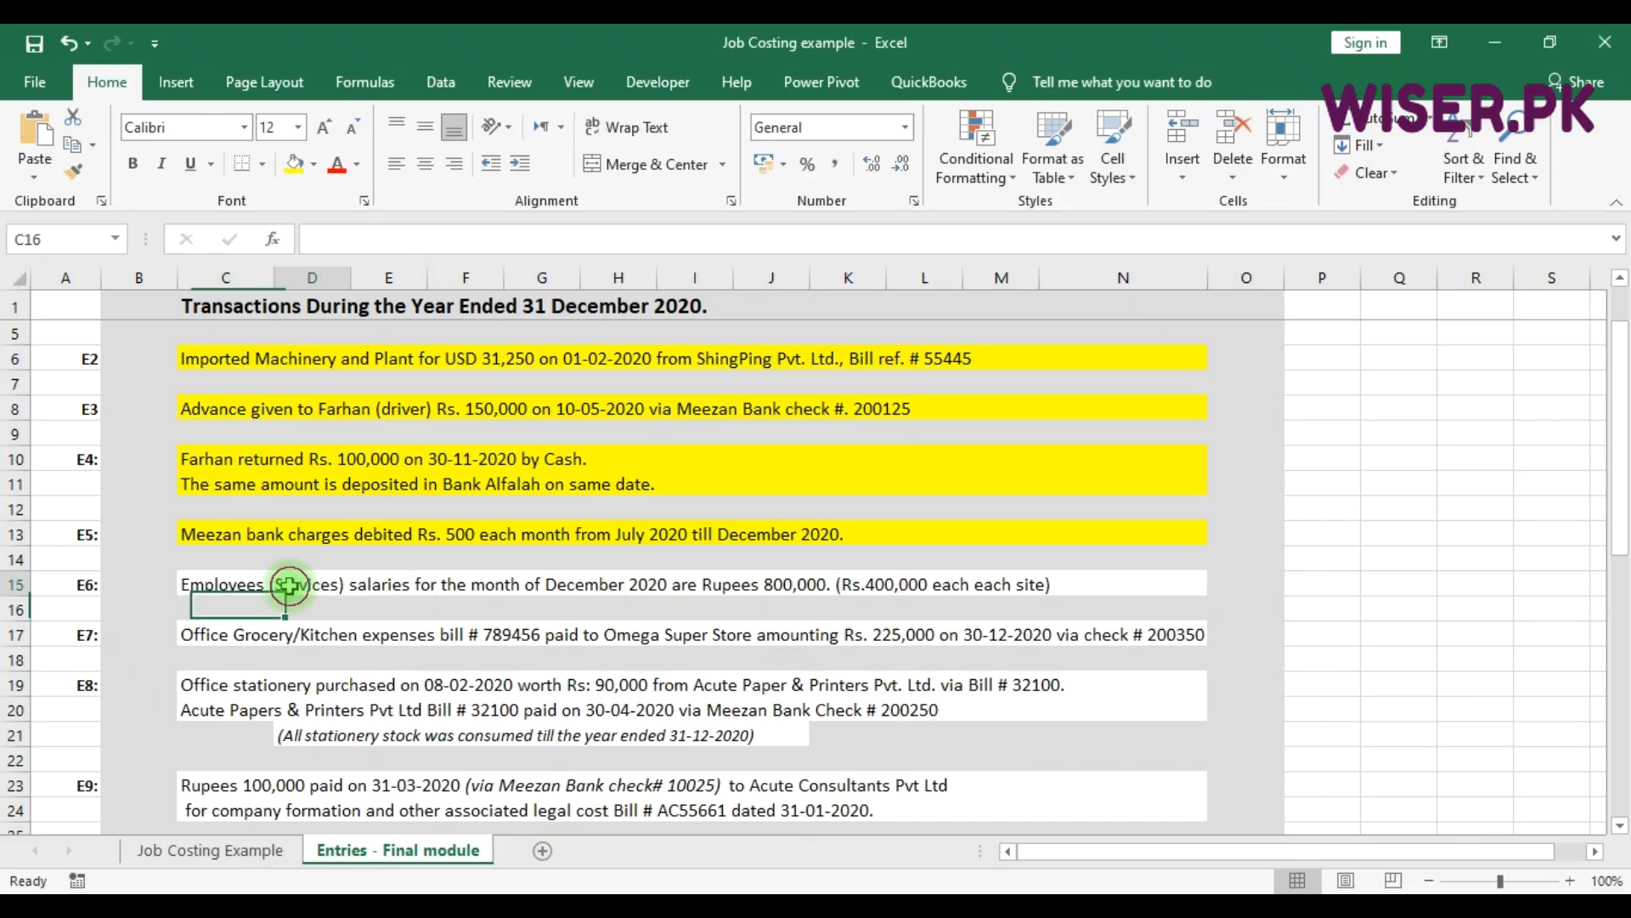
pyautogui.click(224, 585)
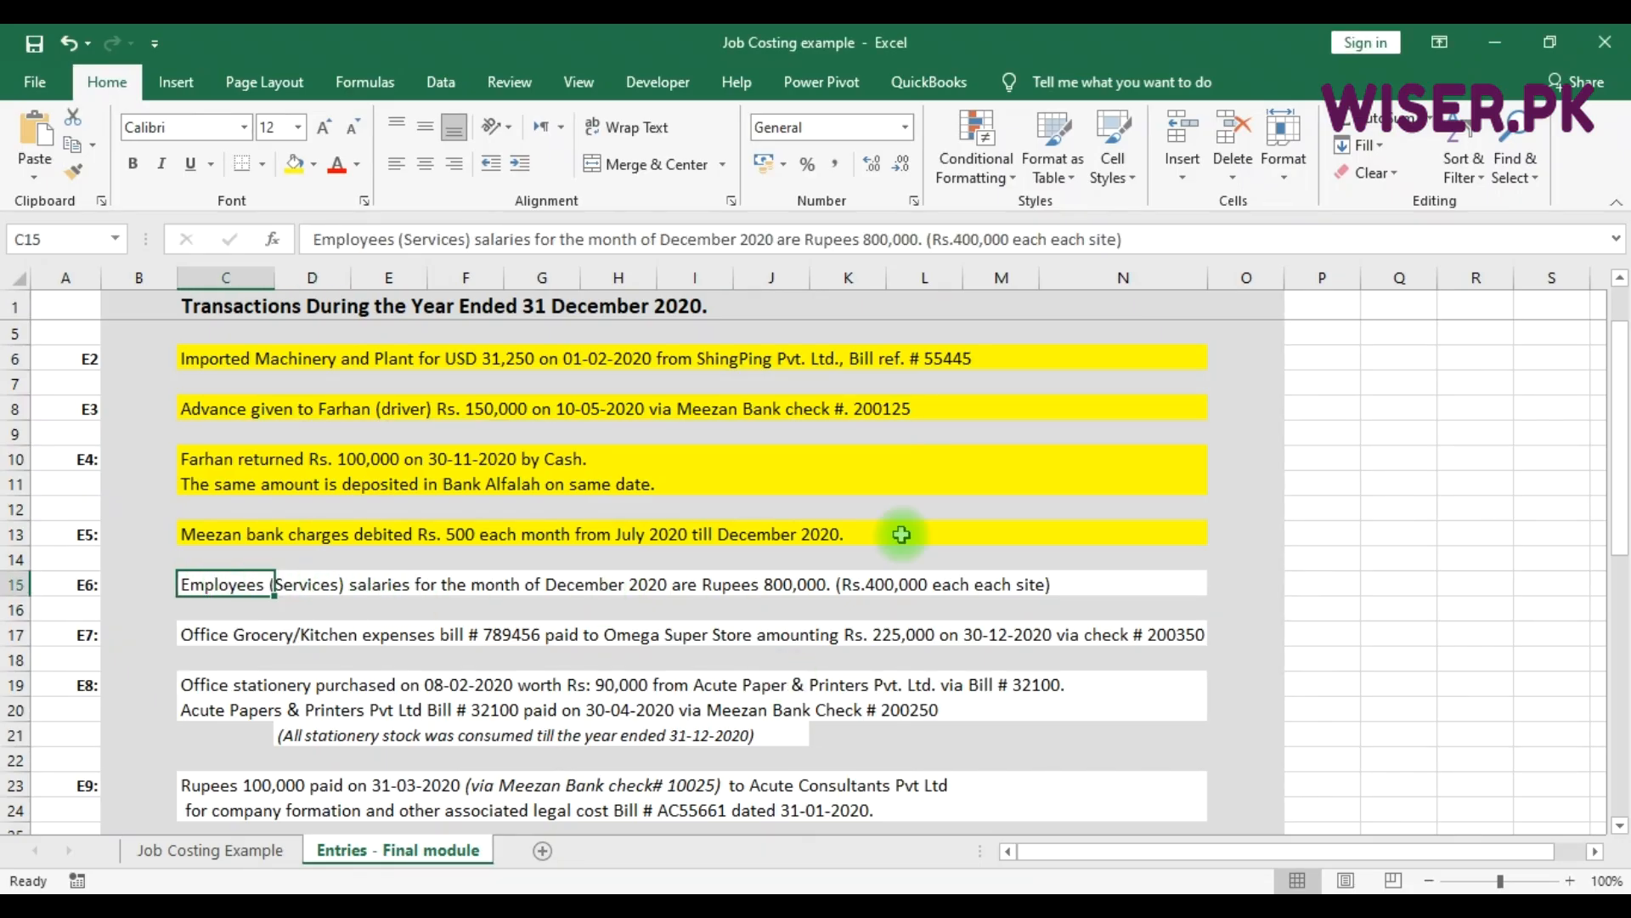
pyautogui.doubleClick(1137, 588)
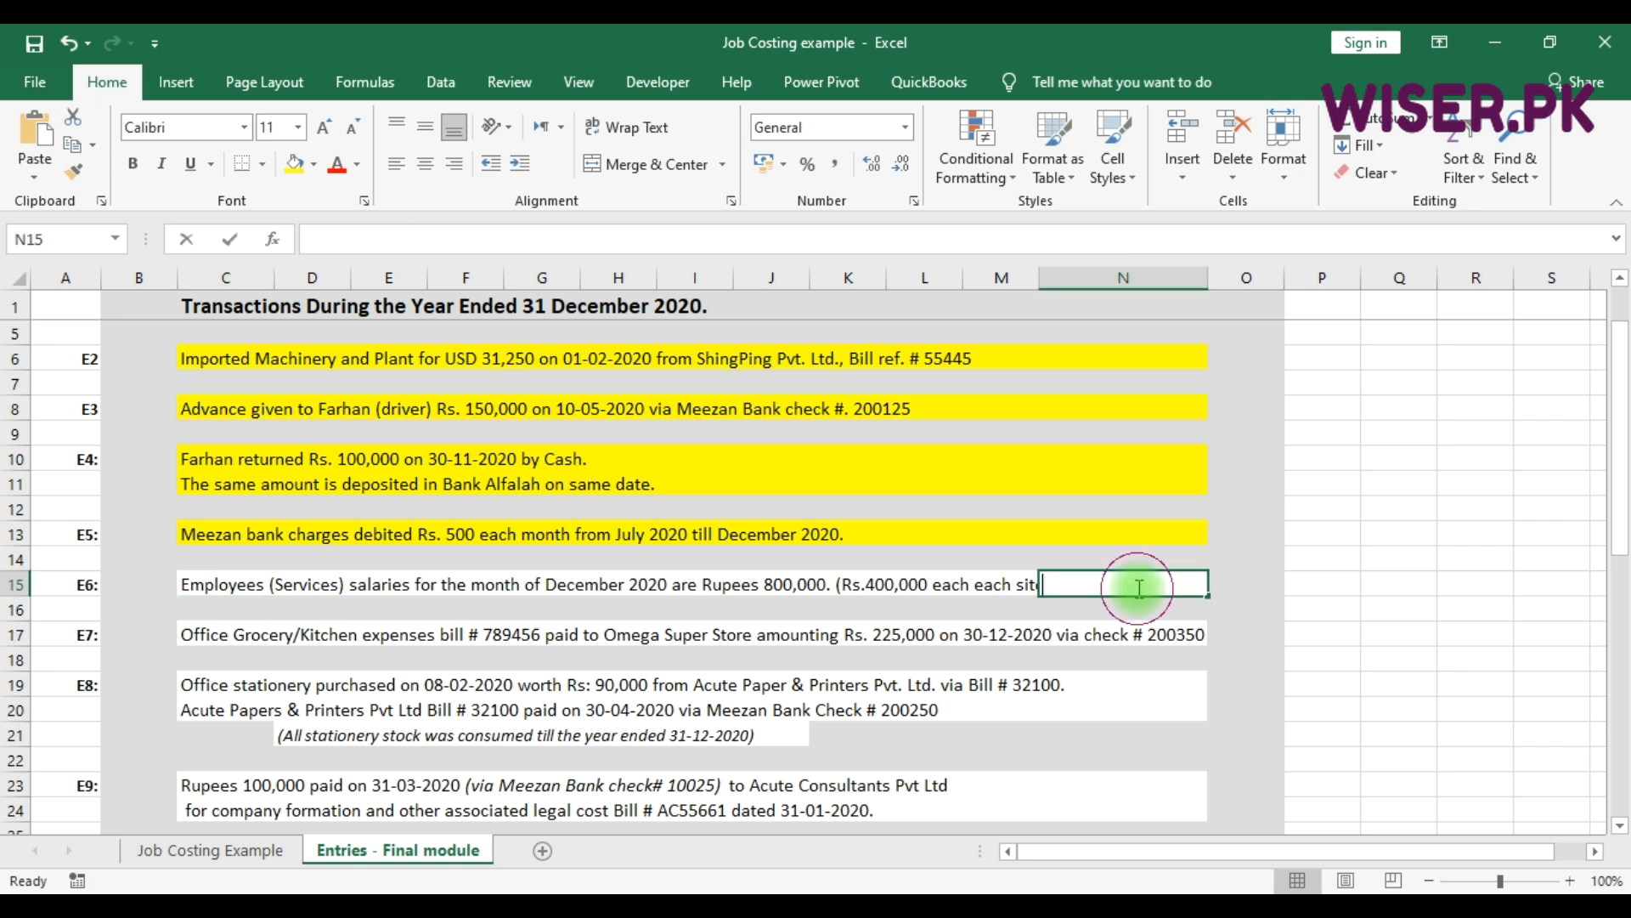
pyautogui.click(1254, 581)
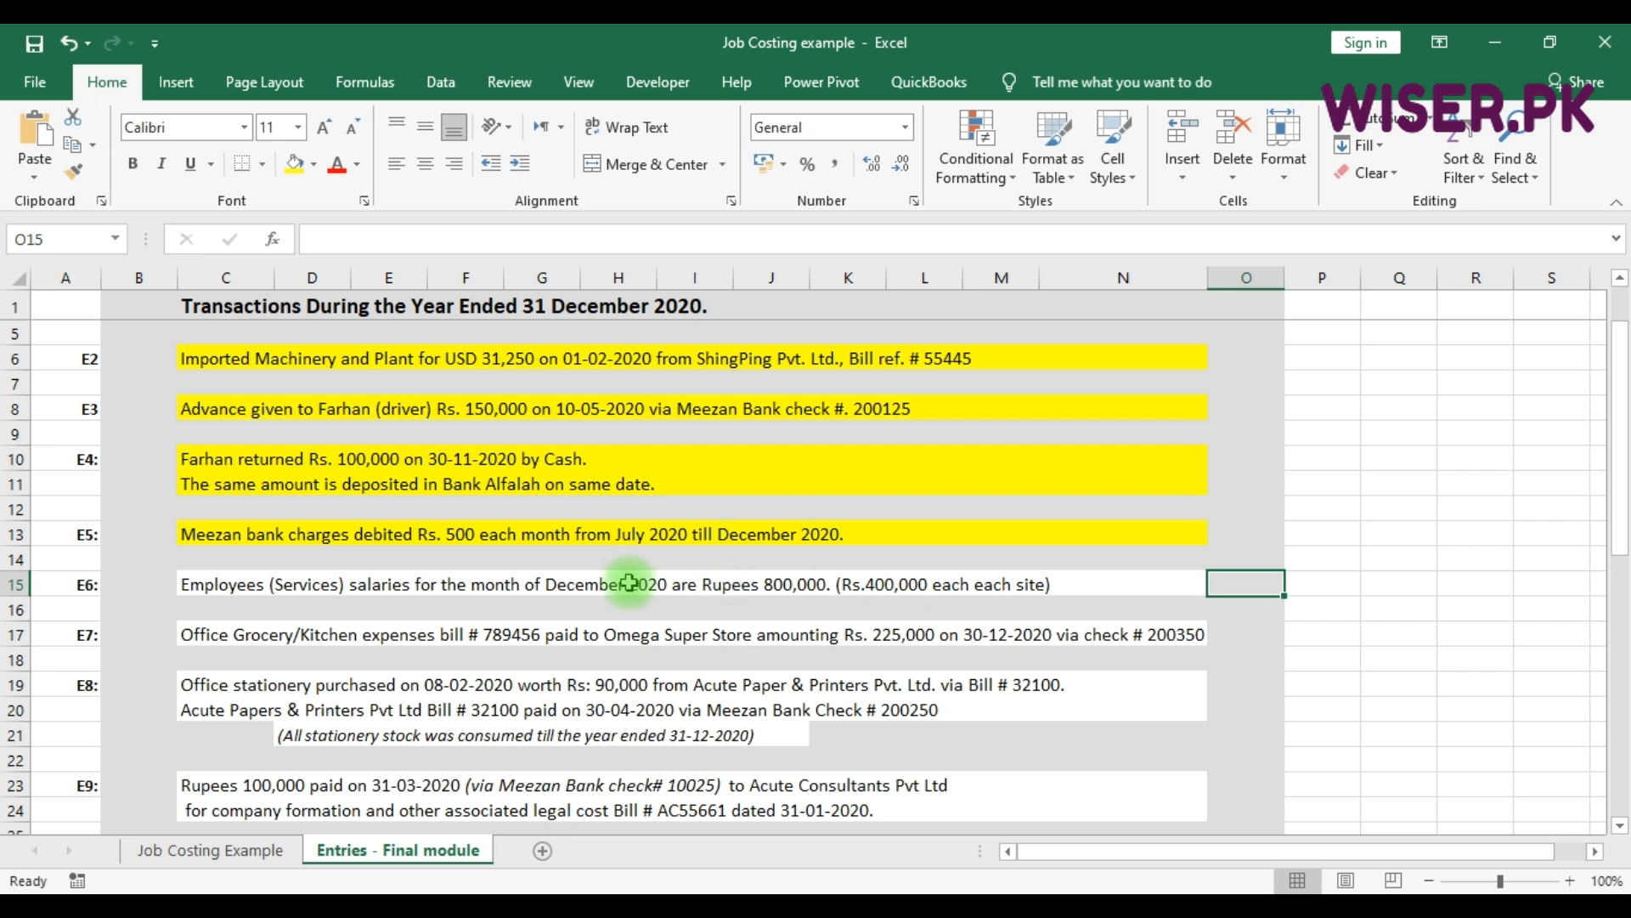
pyautogui.click(16, 584)
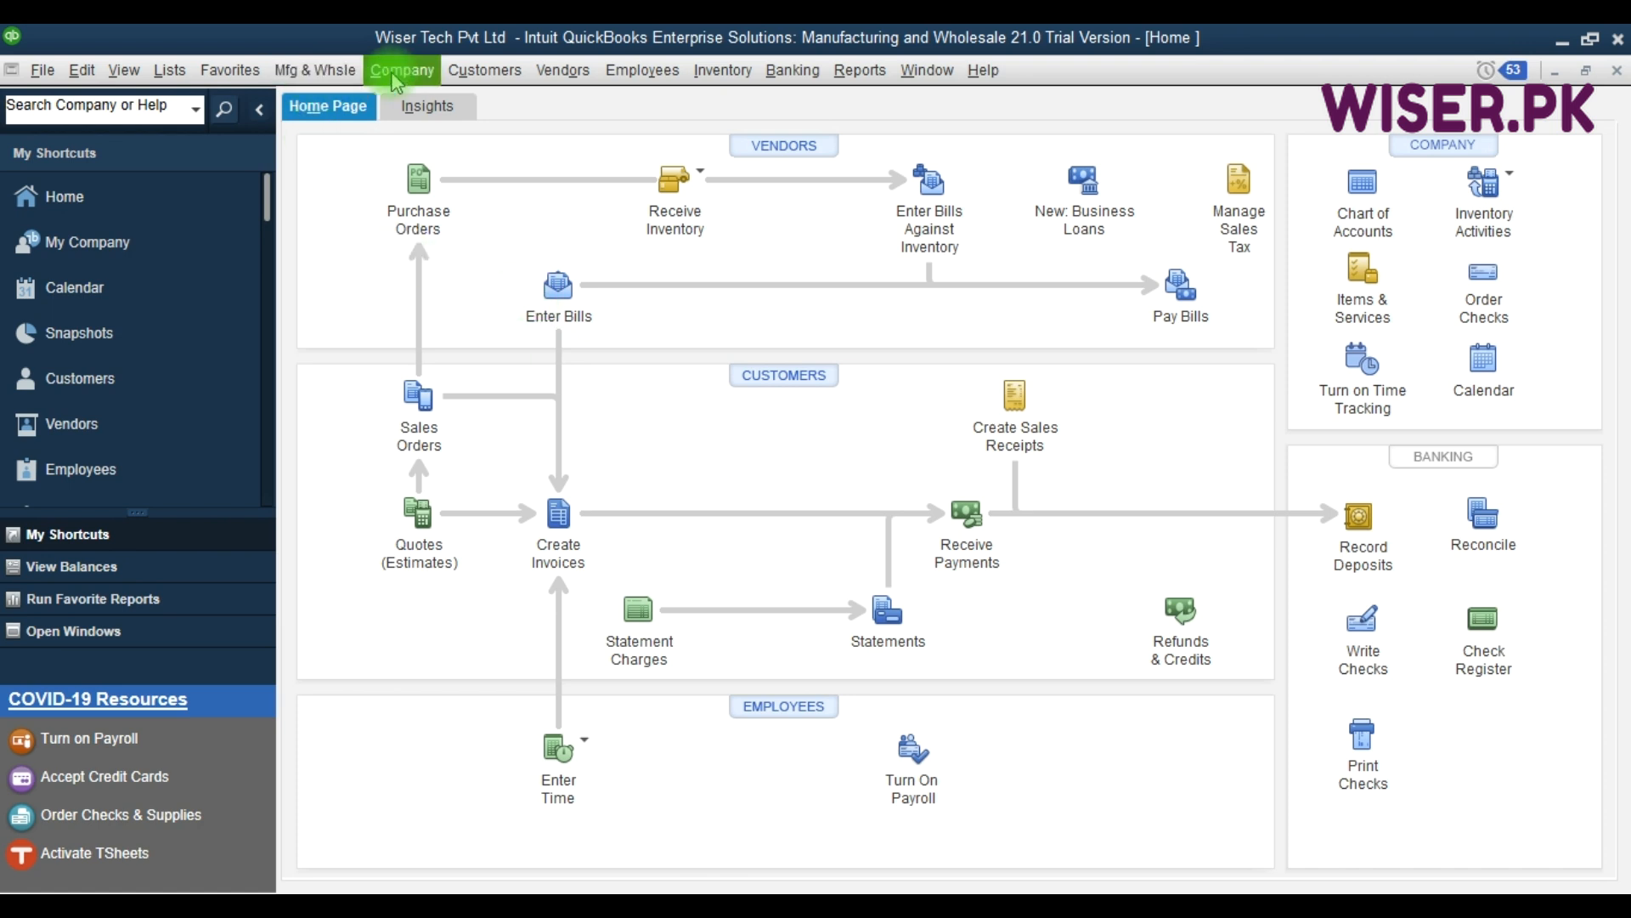
# Start a general journal entry in QuickBooks debiting Payroll Expenses 400,000 with the memo "Salary for the month of Dec 2020".
pyautogui.click(395, 69)
pyautogui.click(445, 527)
pyautogui.write('Payroll Expenses')
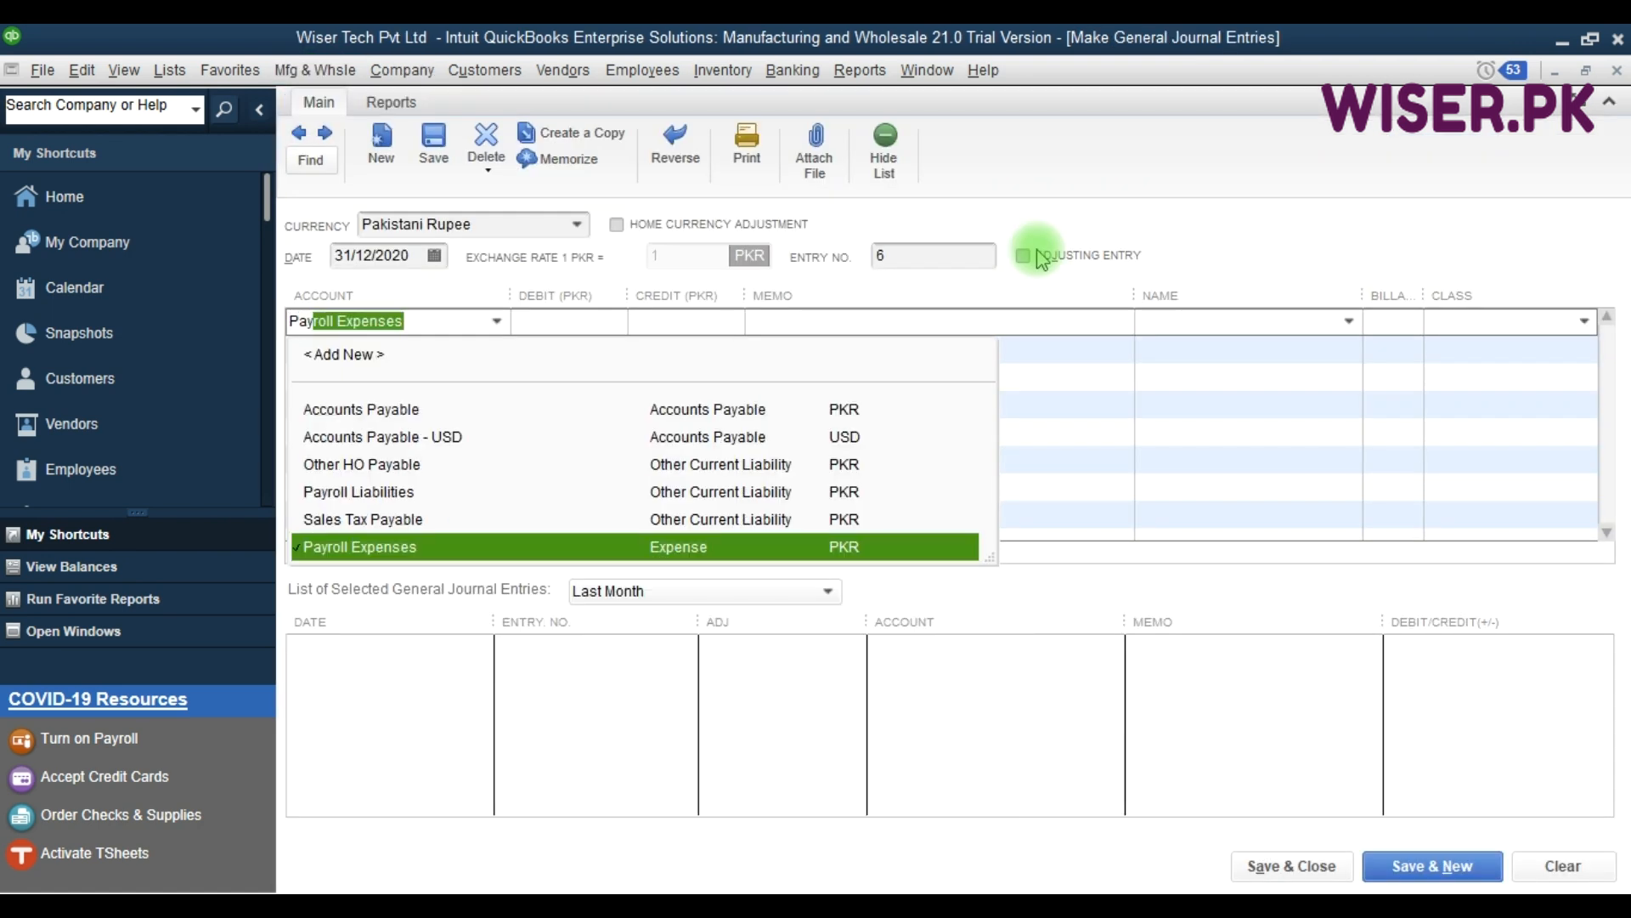
pyautogui.press('Tab')
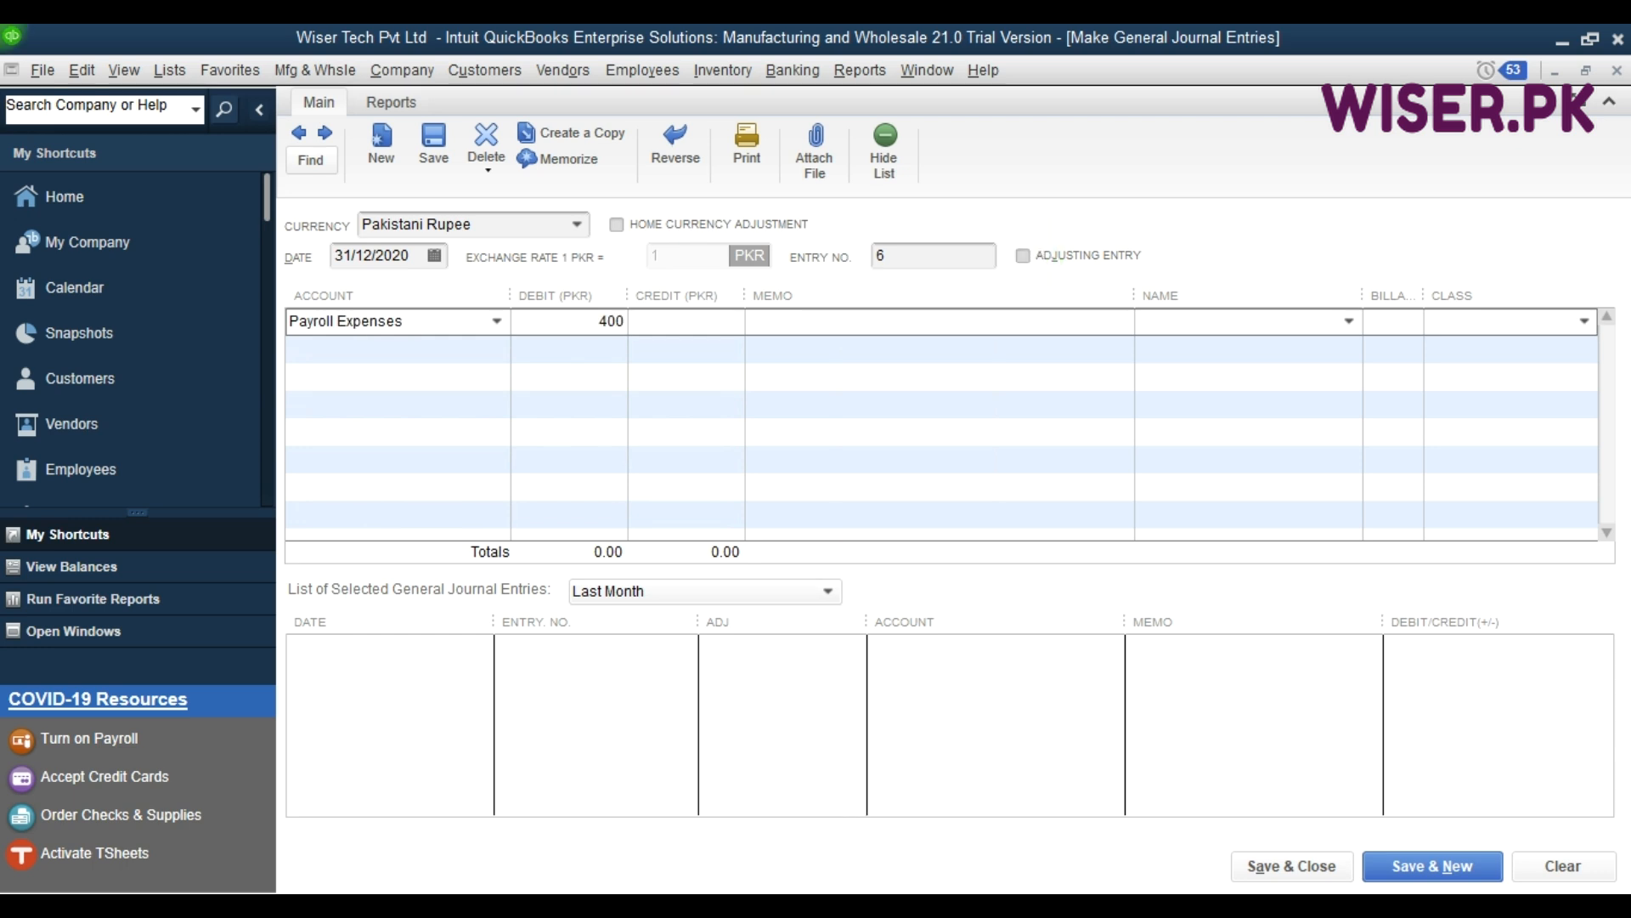
pyautogui.write('400,000')
pyautogui.press('Tab')
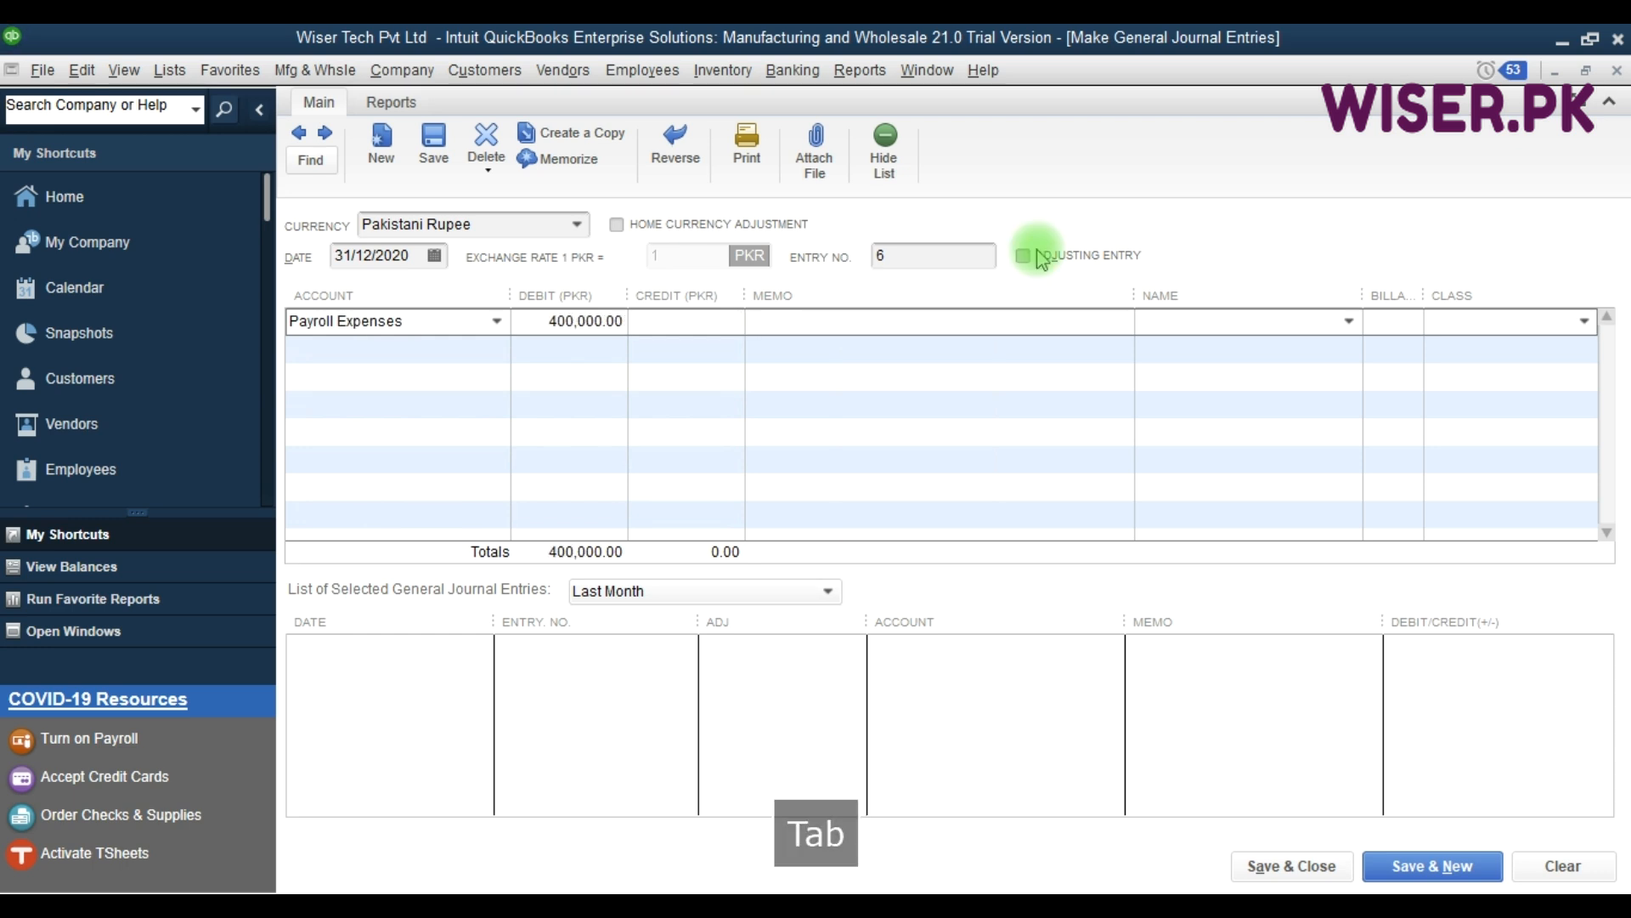
pyautogui.write('Salary for the mon')
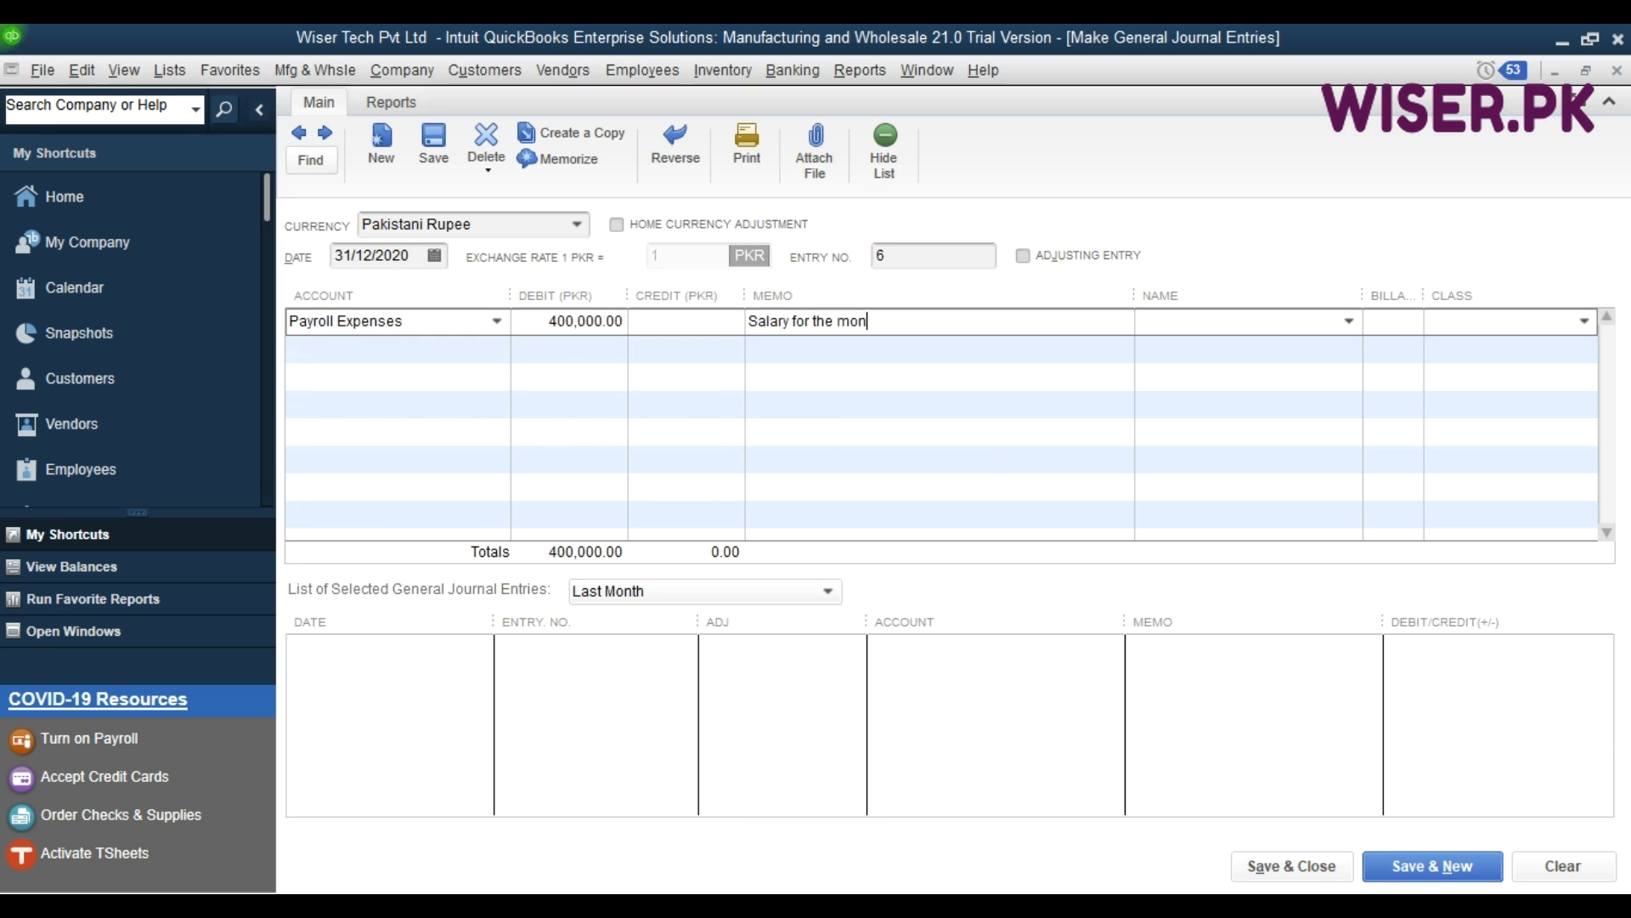
pyautogui.write('th of Dec 2020')
pyautogui.press('Tab')
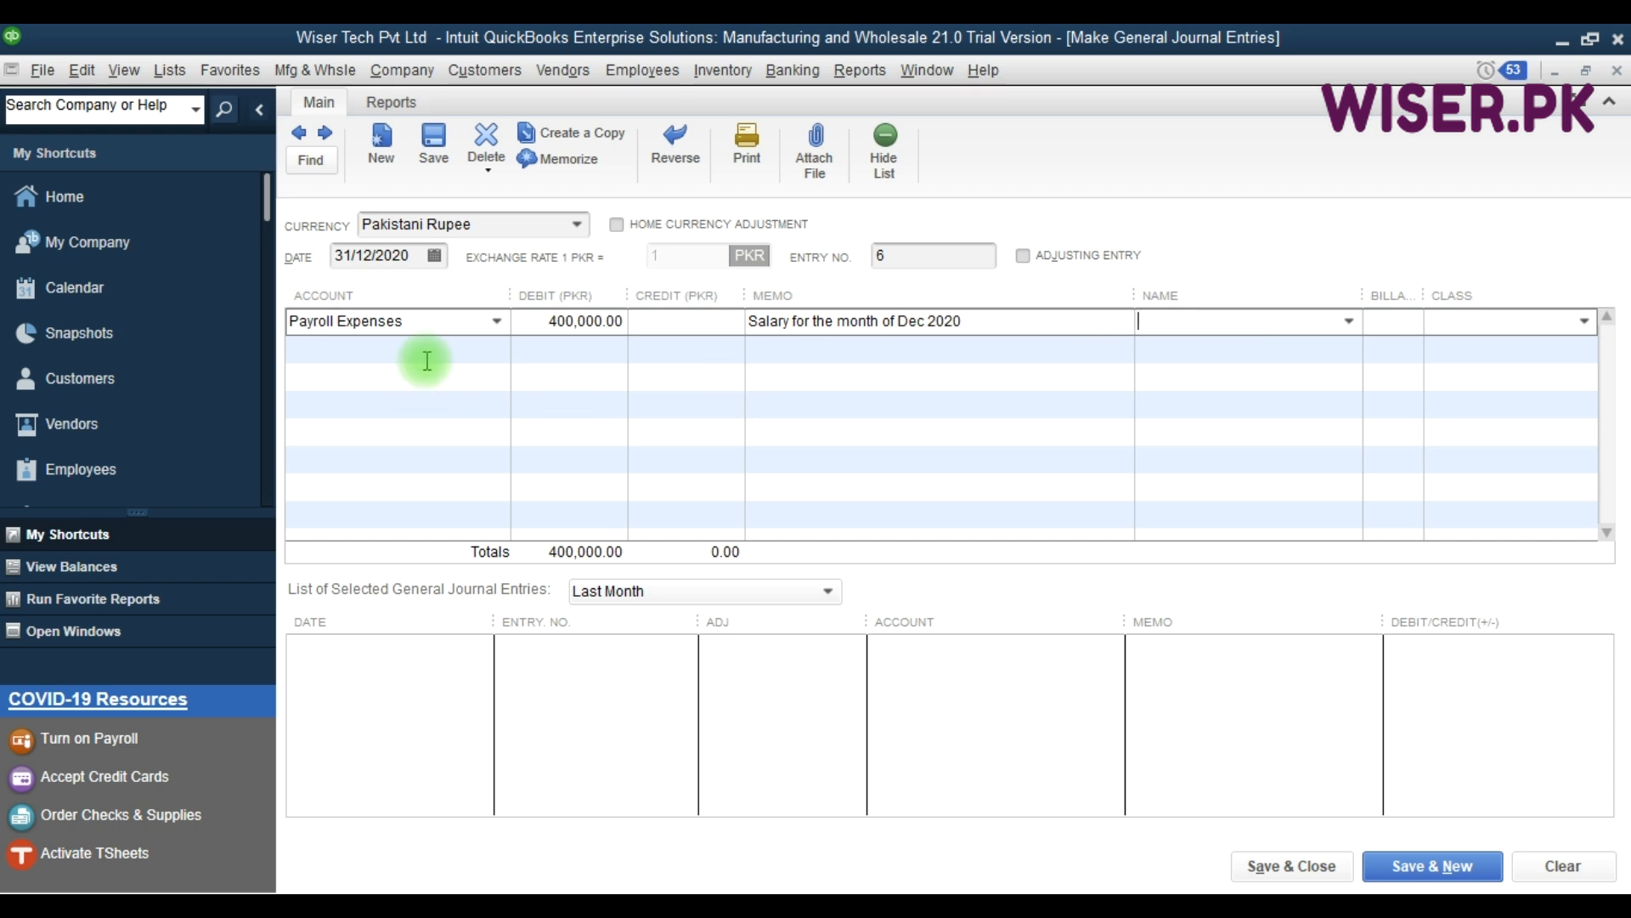
pyautogui.click(1349, 320)
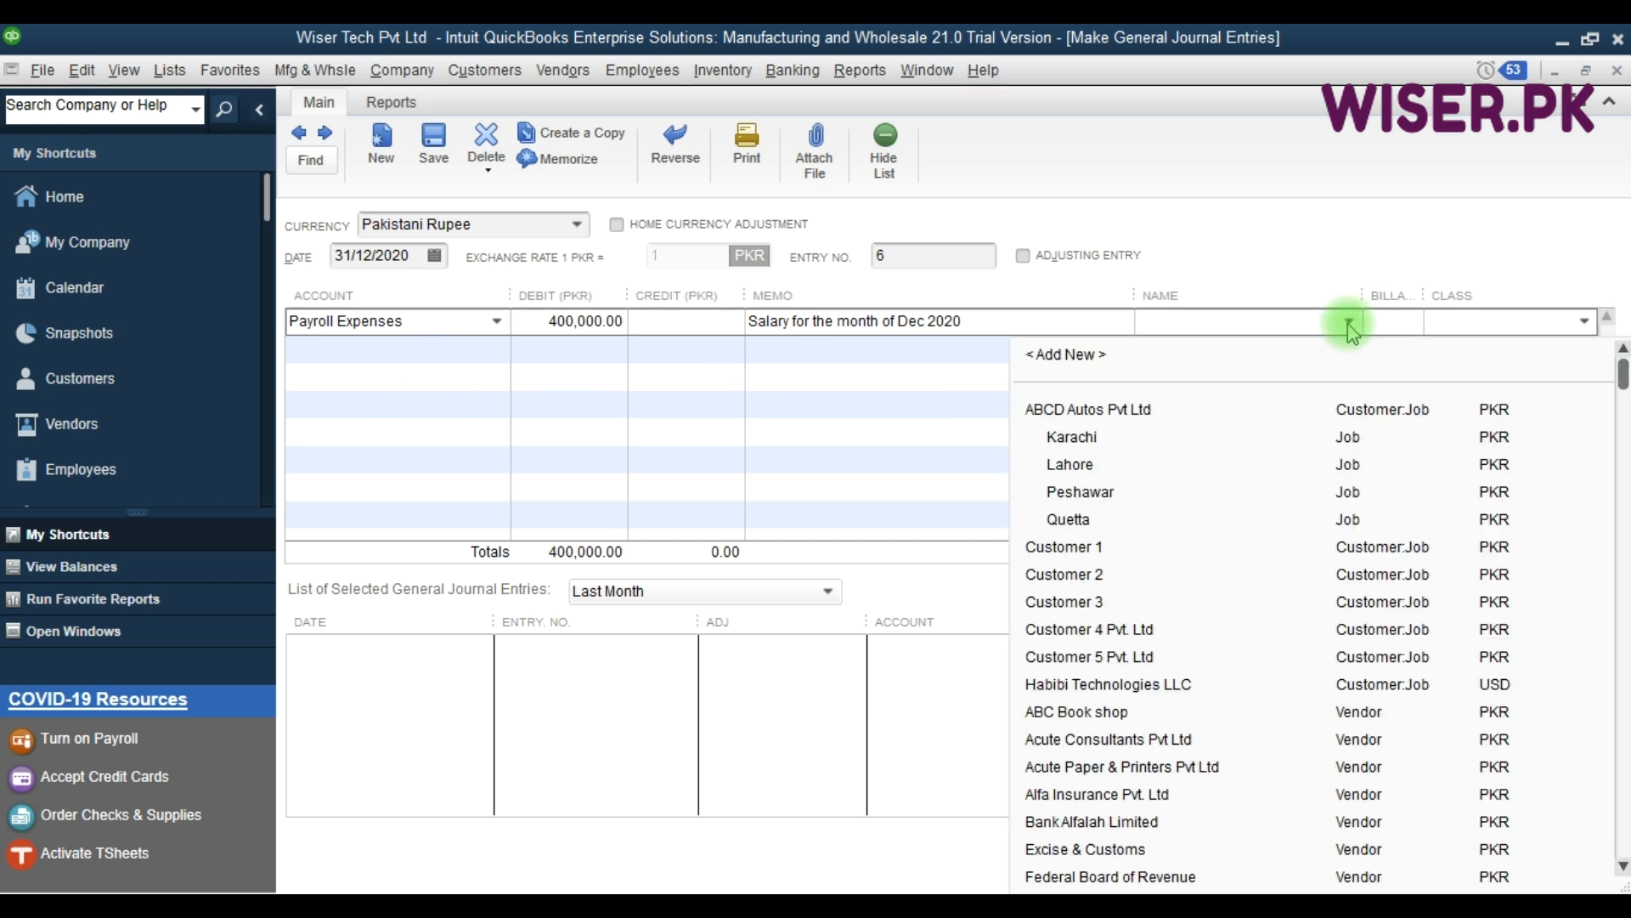
pyautogui.click(1349, 320)
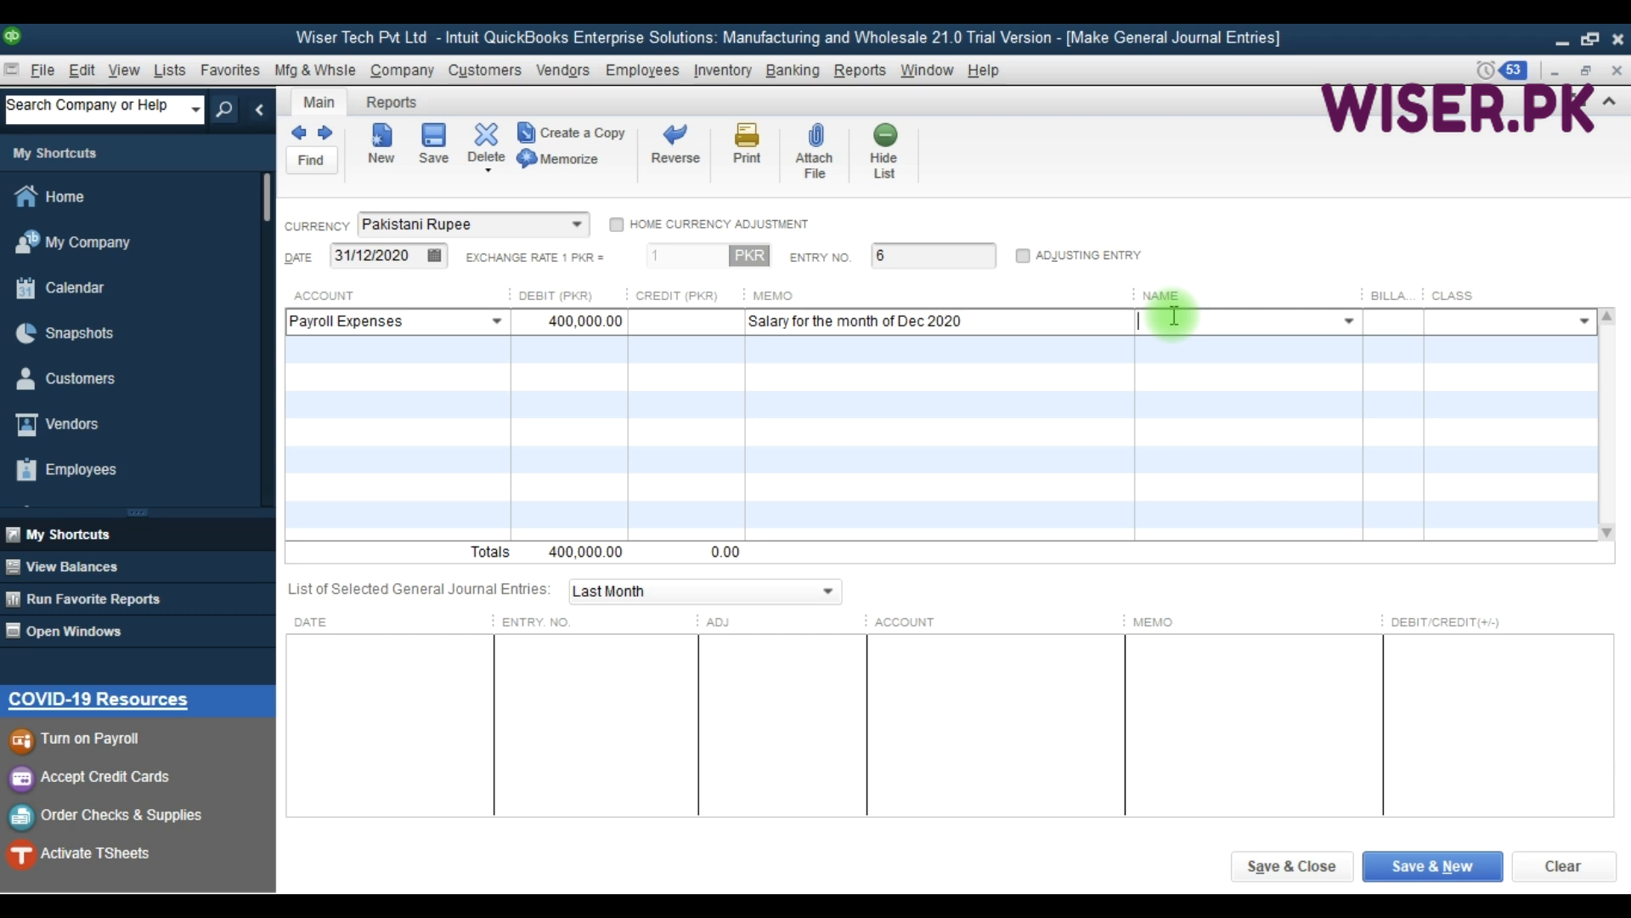
pyautogui.write('4')
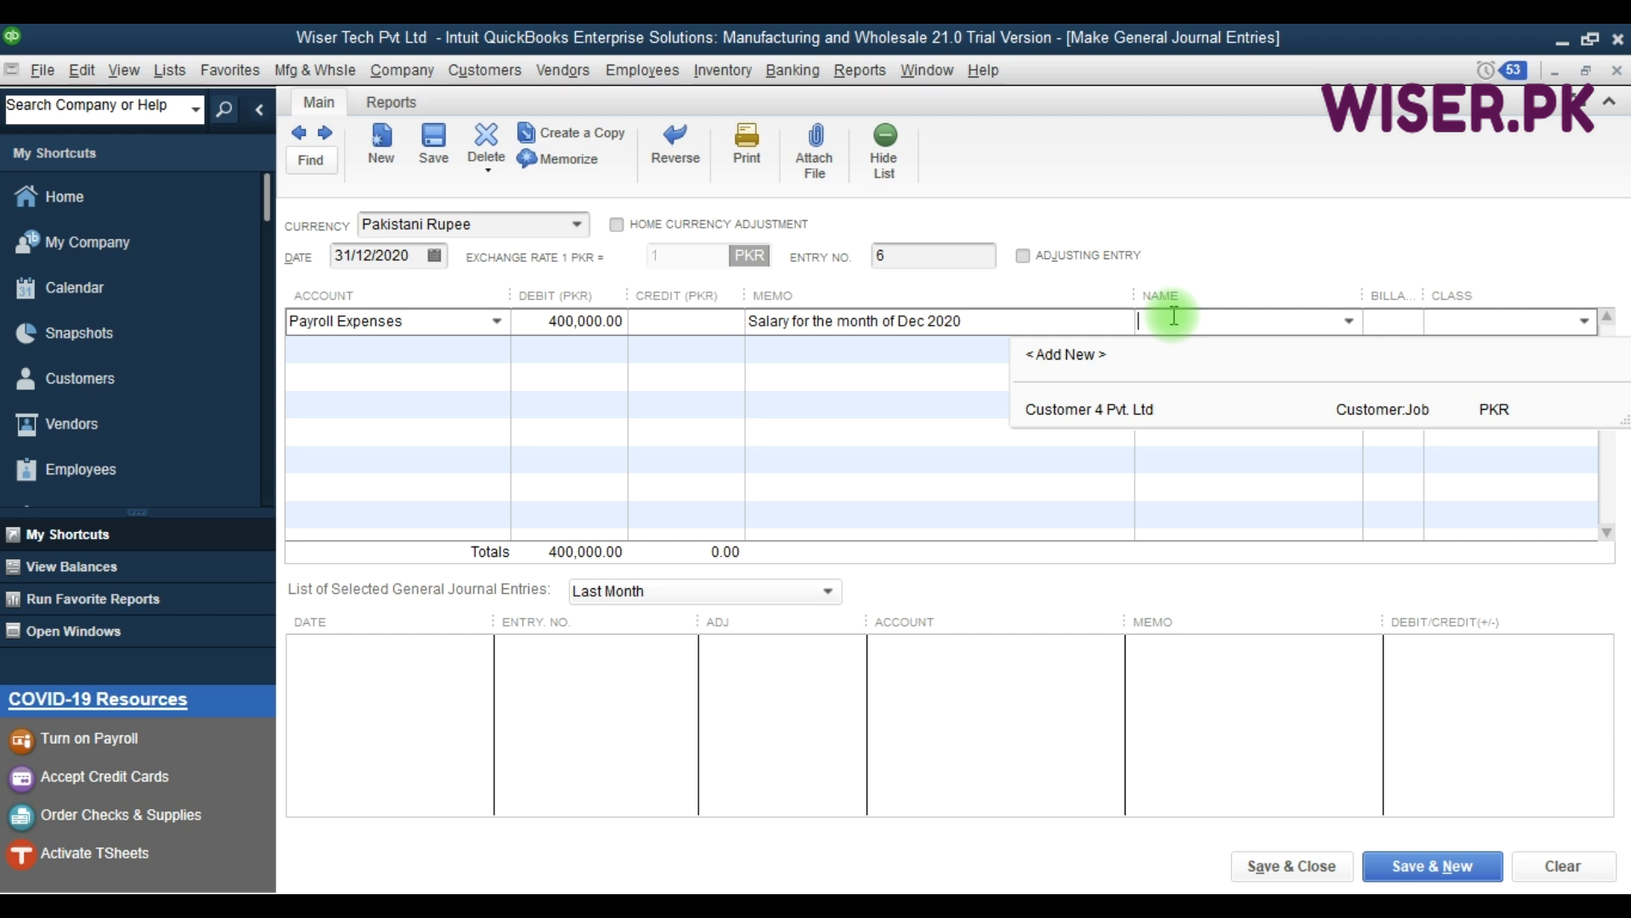
pyautogui.click(704, 349)
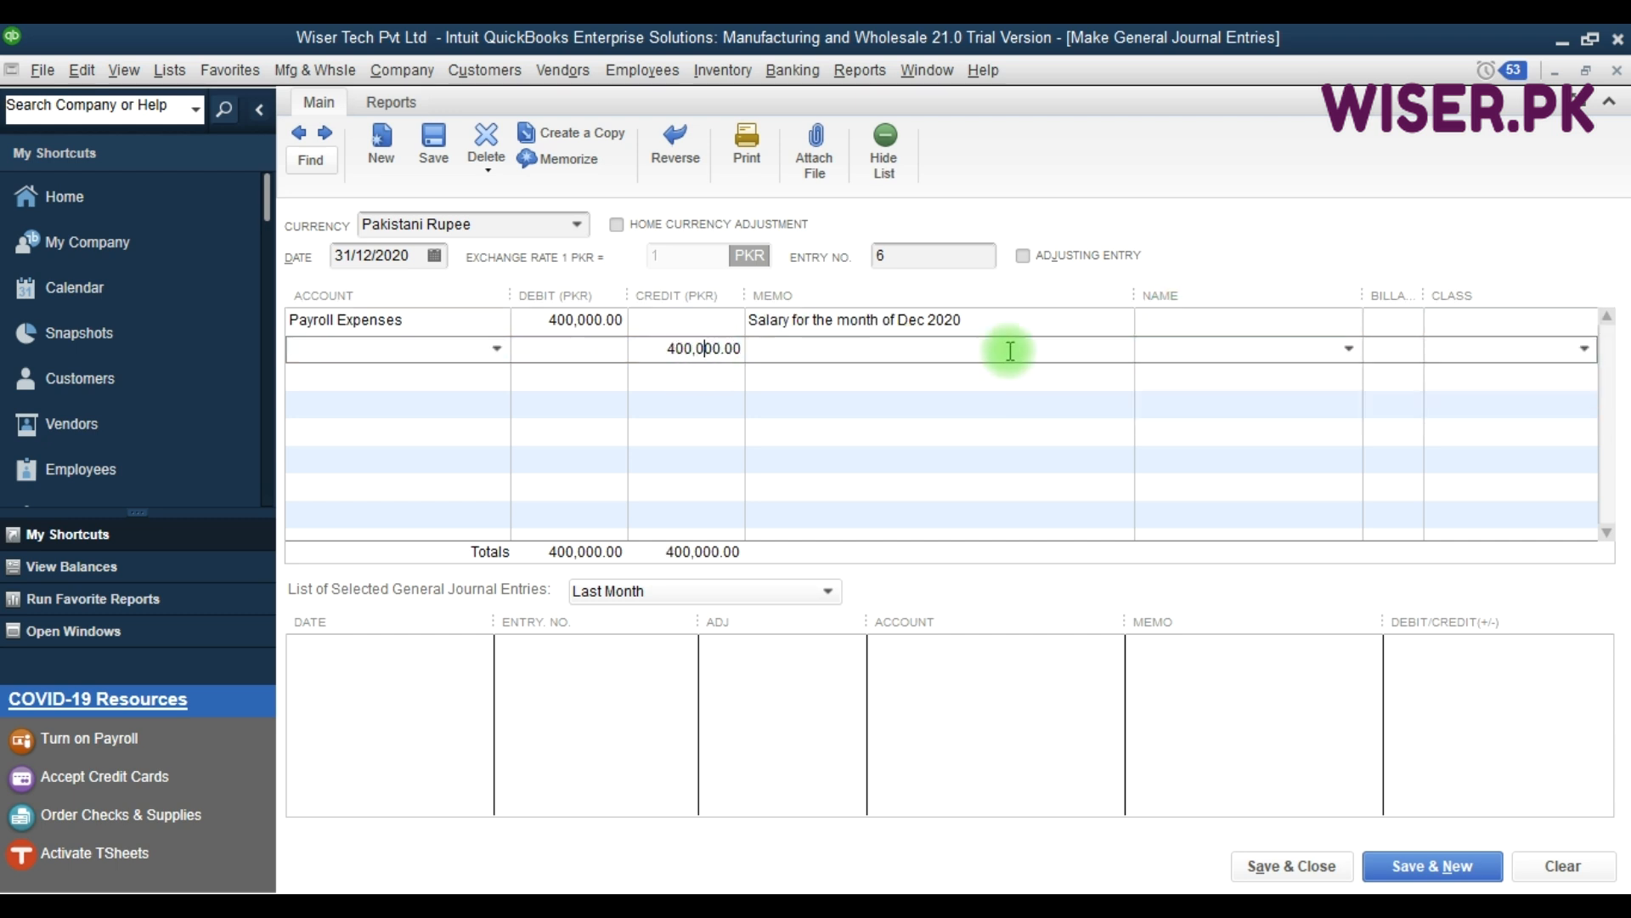
# Assign the class Services:Karachi to the first Payroll Expenses line.
pyautogui.click(1484, 315)
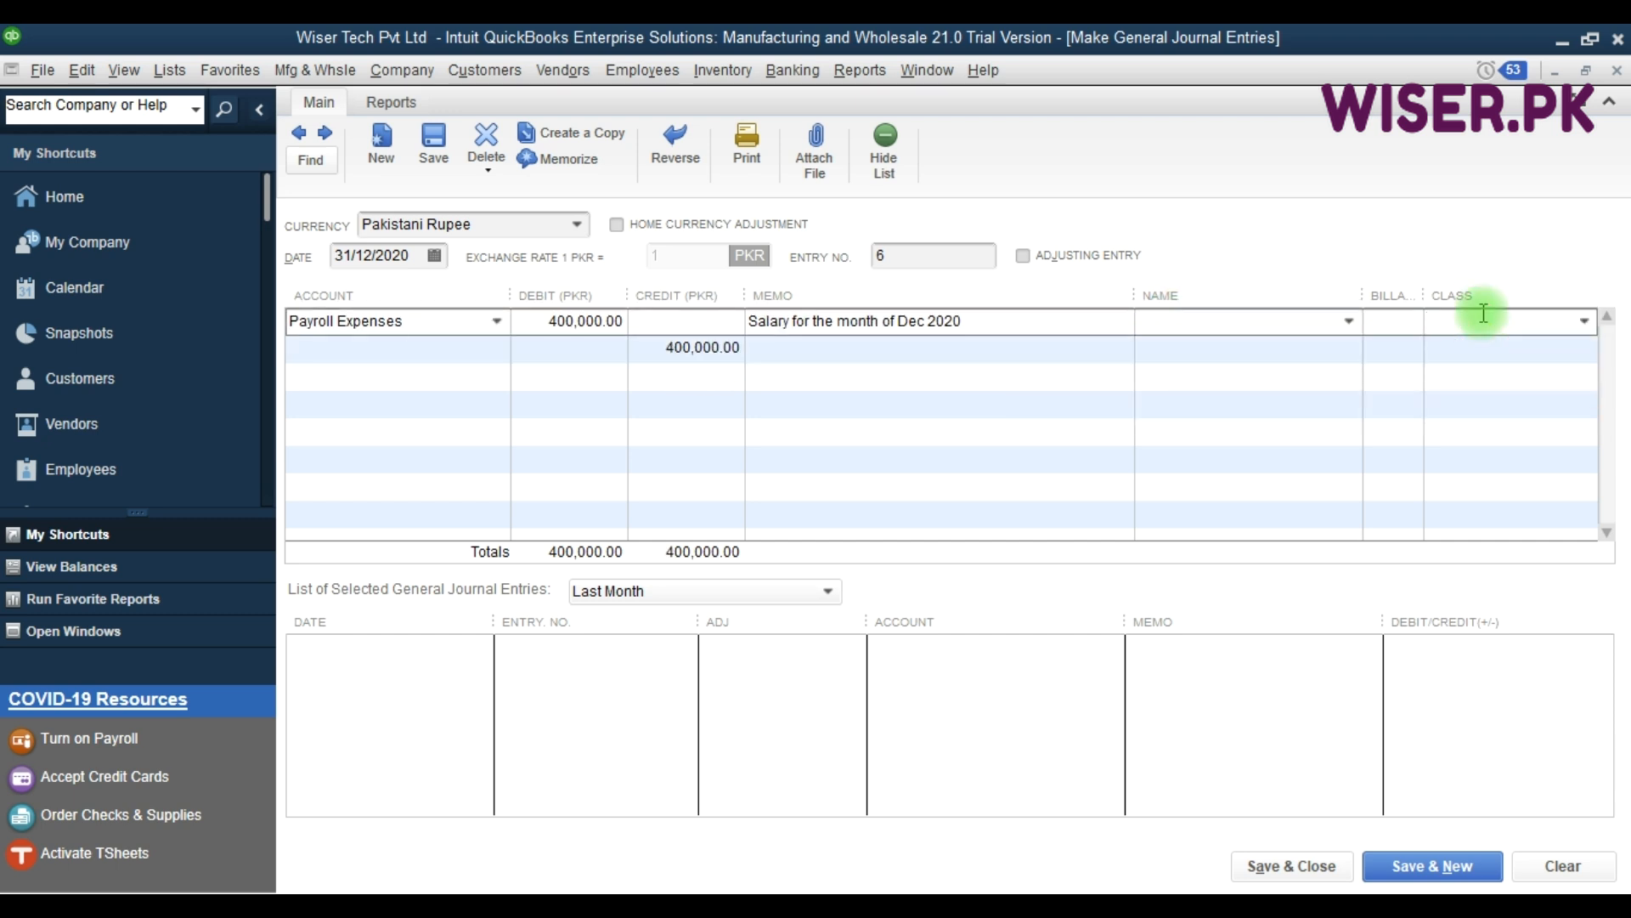
pyautogui.write('Karachi')
pyautogui.press('Tab')
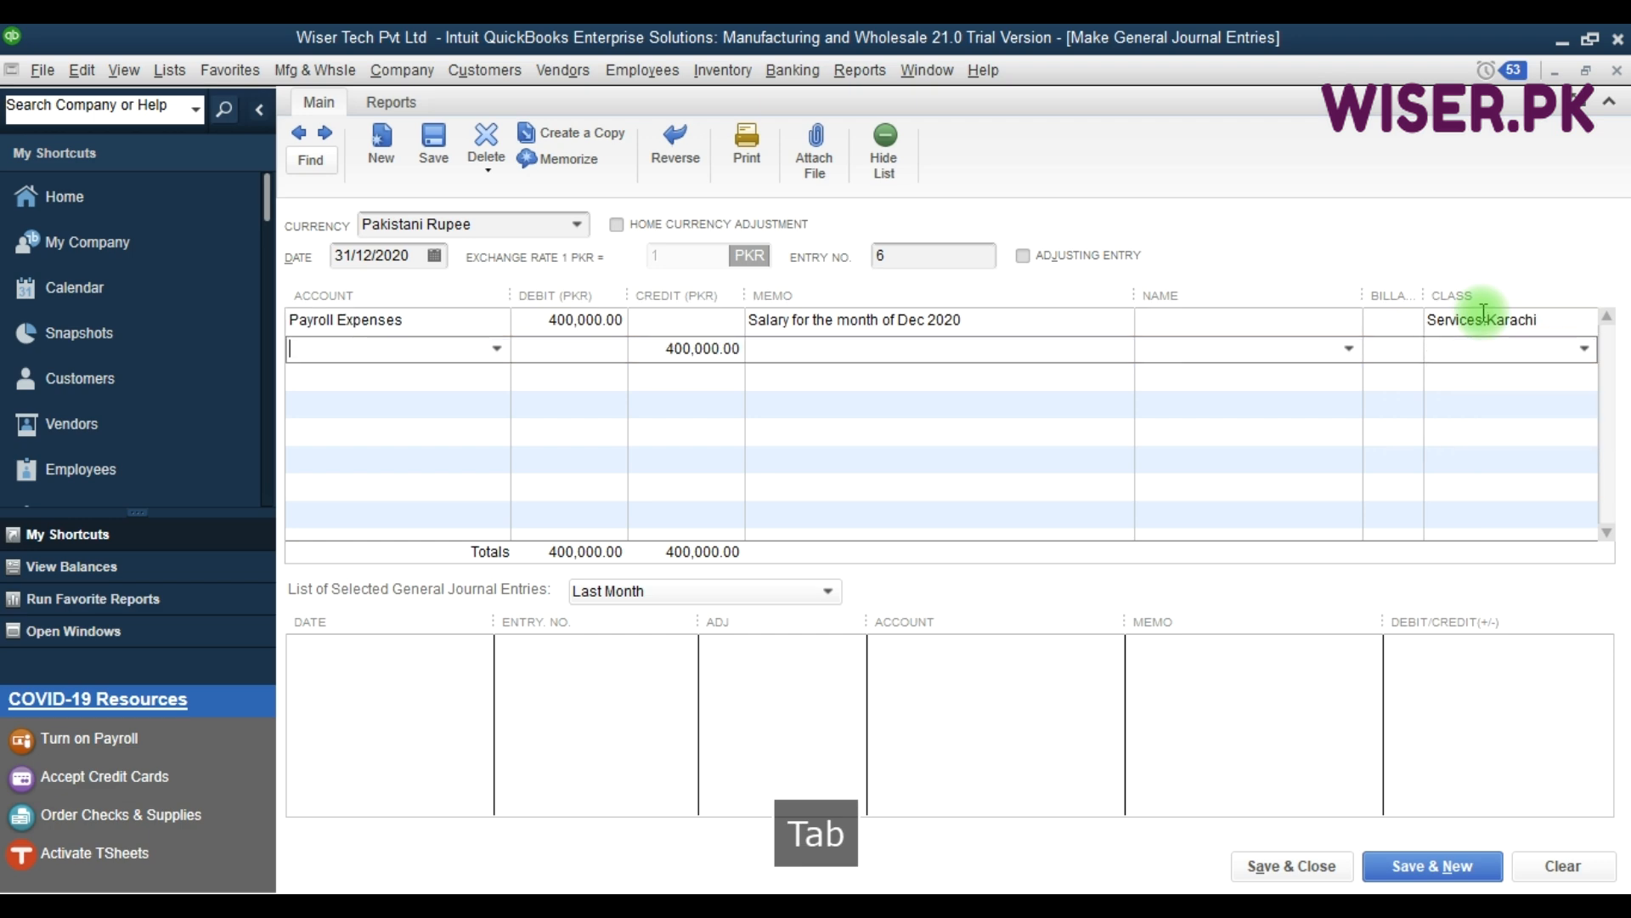
# Add a second Payroll Expenses line to the journal entry with a debit of 400,000.
pyautogui.click(326, 354)
pyautogui.write('pay')
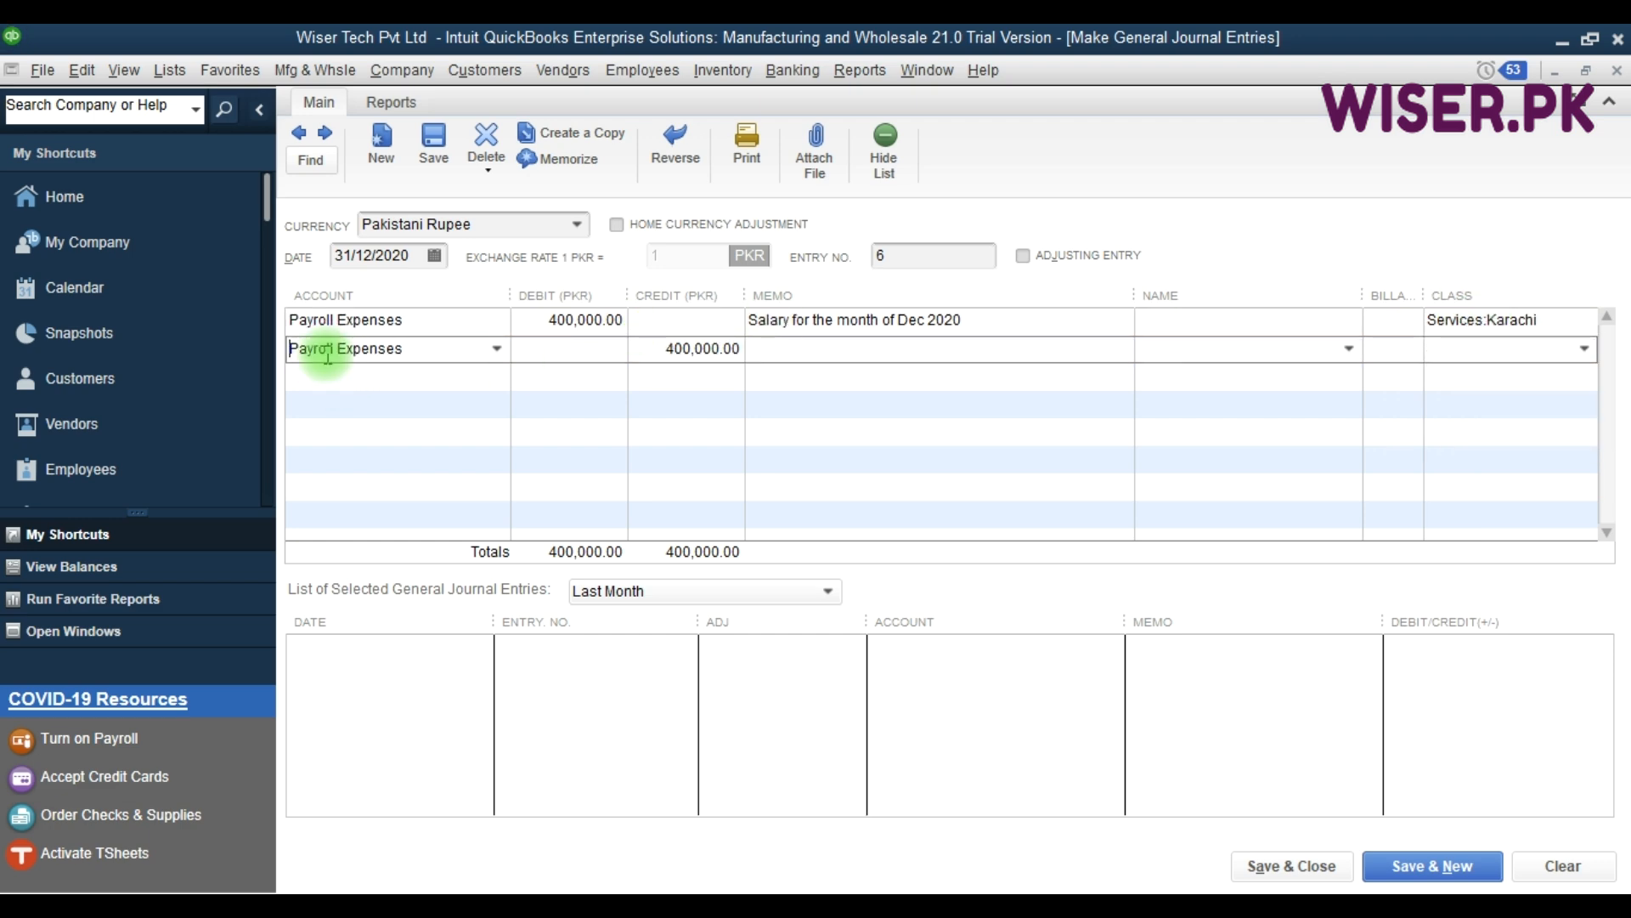
pyautogui.press('BackSpace')
pyautogui.press('BackSpace')
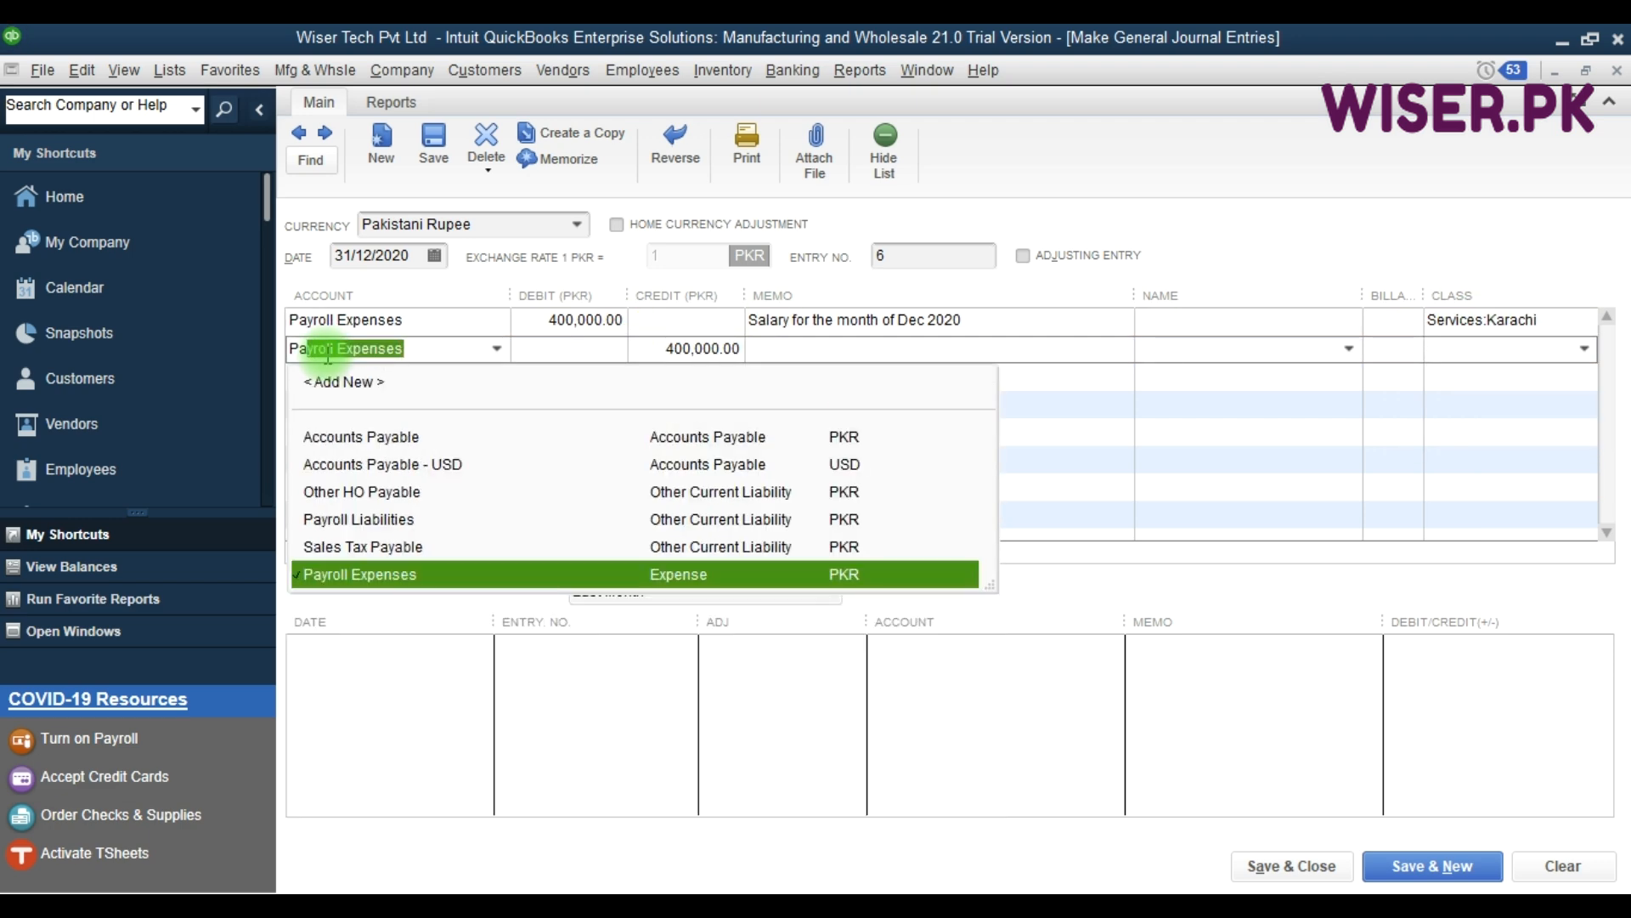
pyautogui.press('Tab')
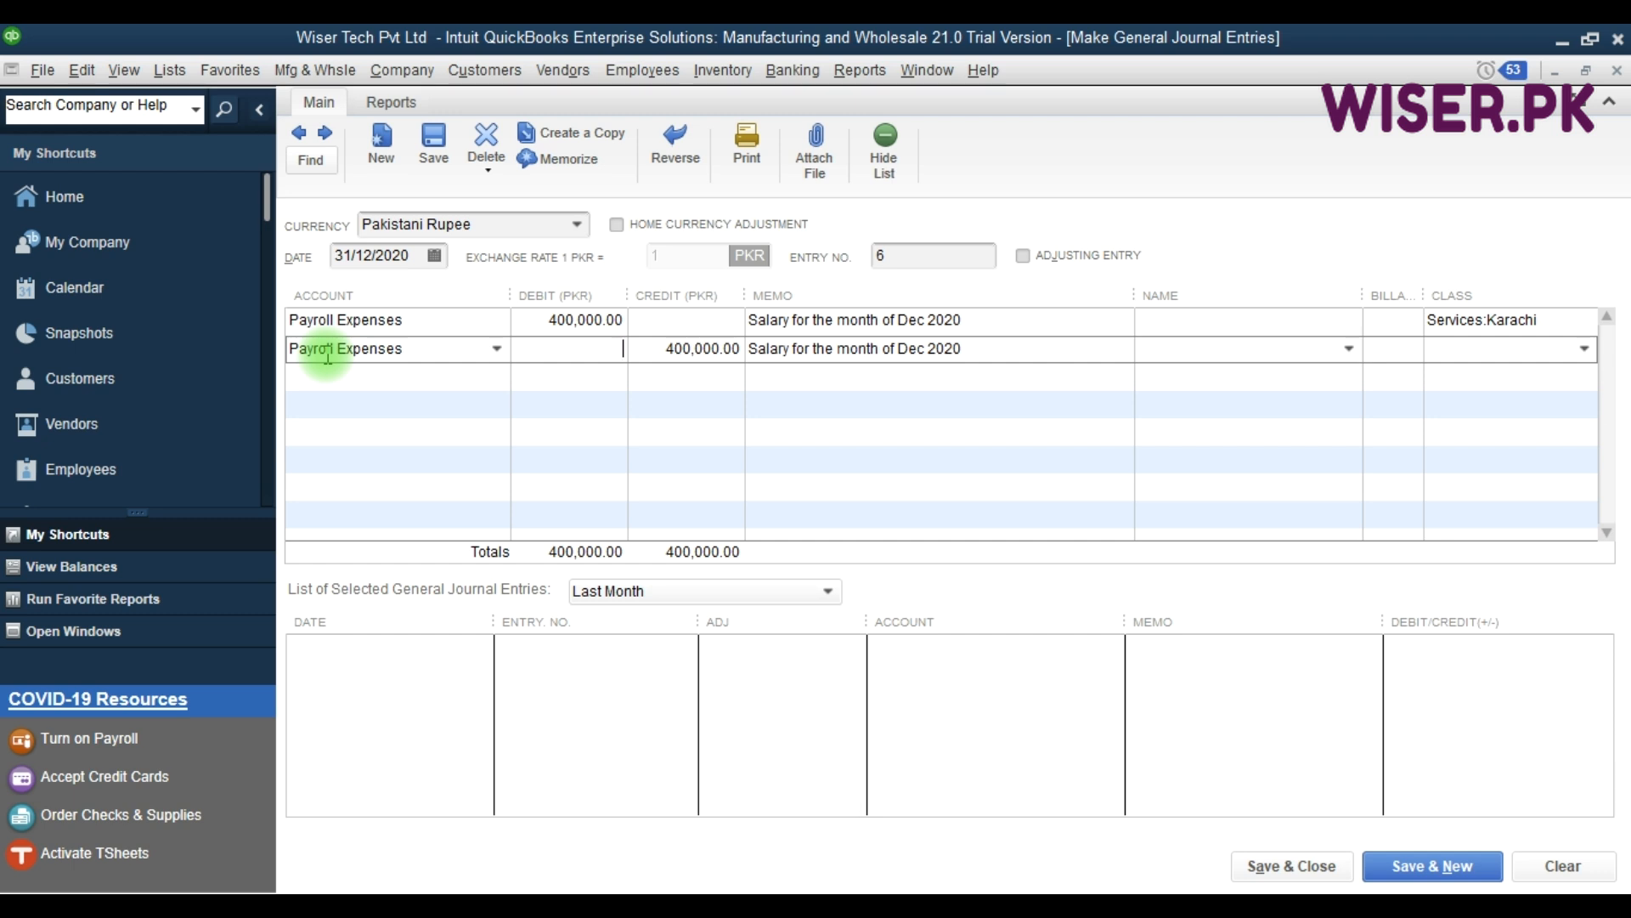
pyautogui.write('400')
pyautogui.press('Tab')
# Assign the class Services:Lahore to the second Payroll Expenses line.
pyautogui.press('Tab')
pyautogui.press('Tab')
pyautogui.press('Tab')
pyautogui.press('Tab')
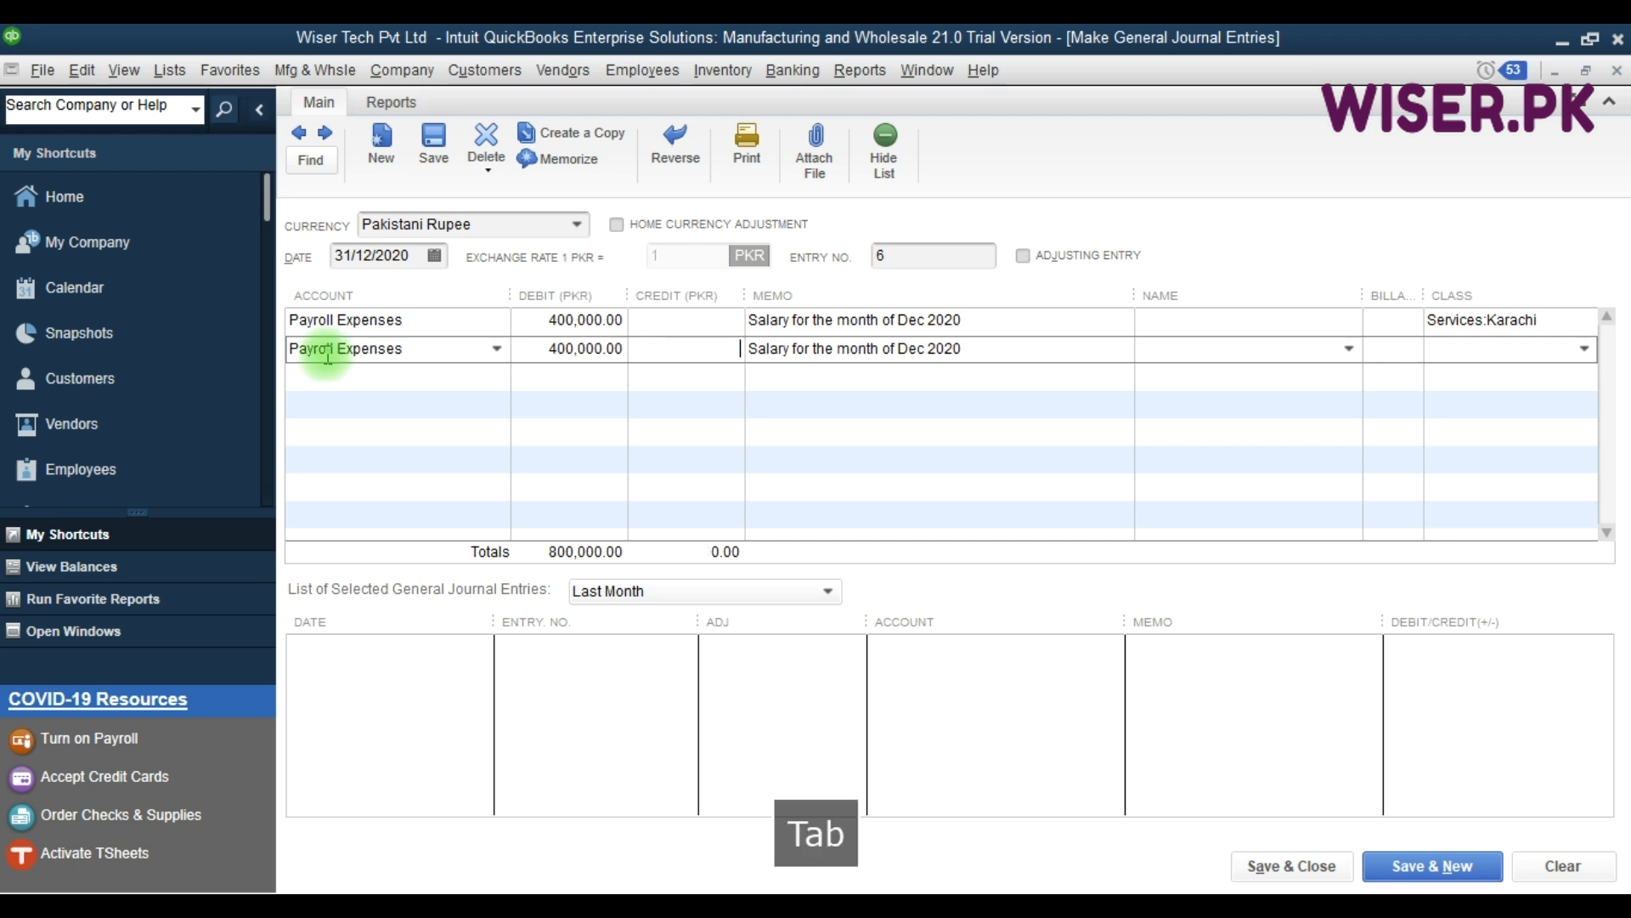
pyautogui.hotkey('shift', 'Tab')
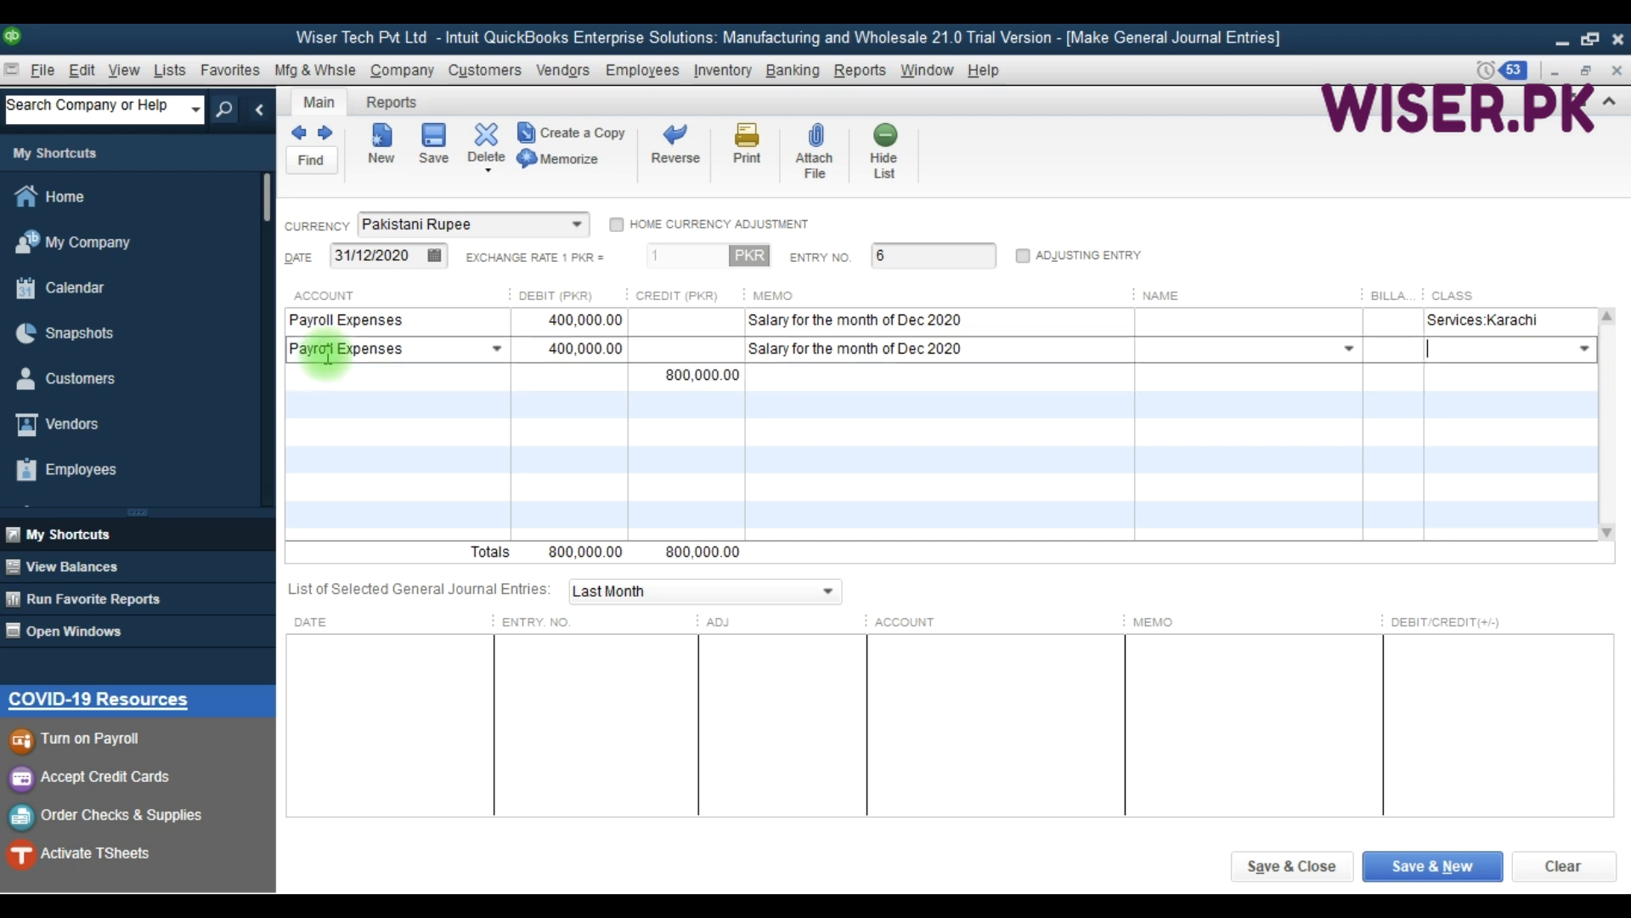
pyautogui.write('lah')
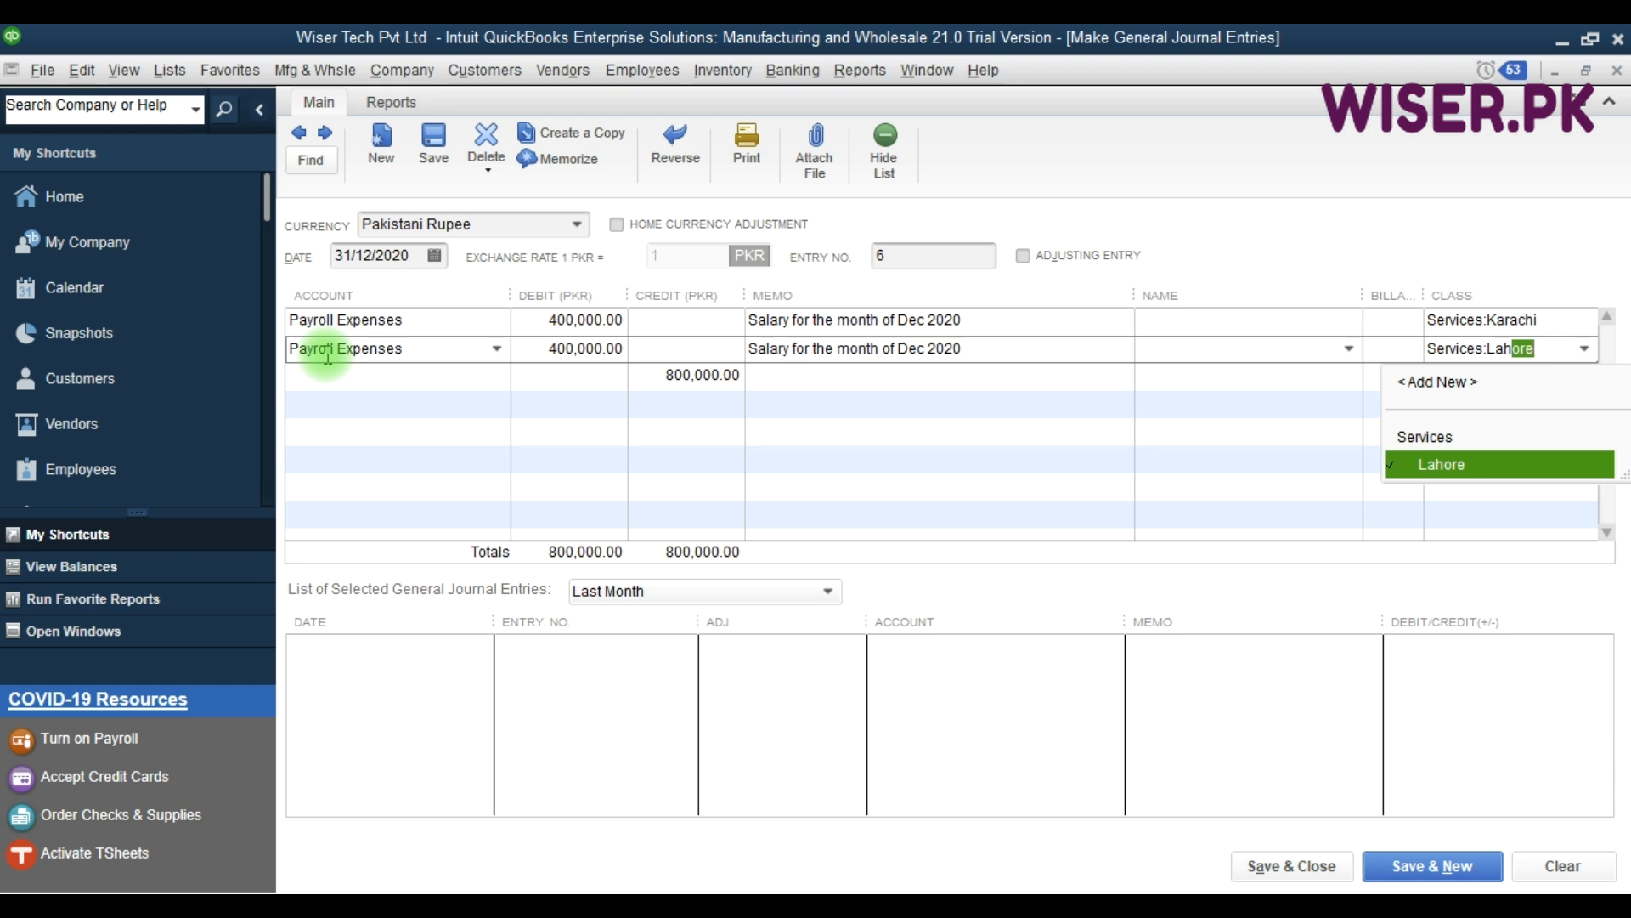
pyautogui.press('Tab')
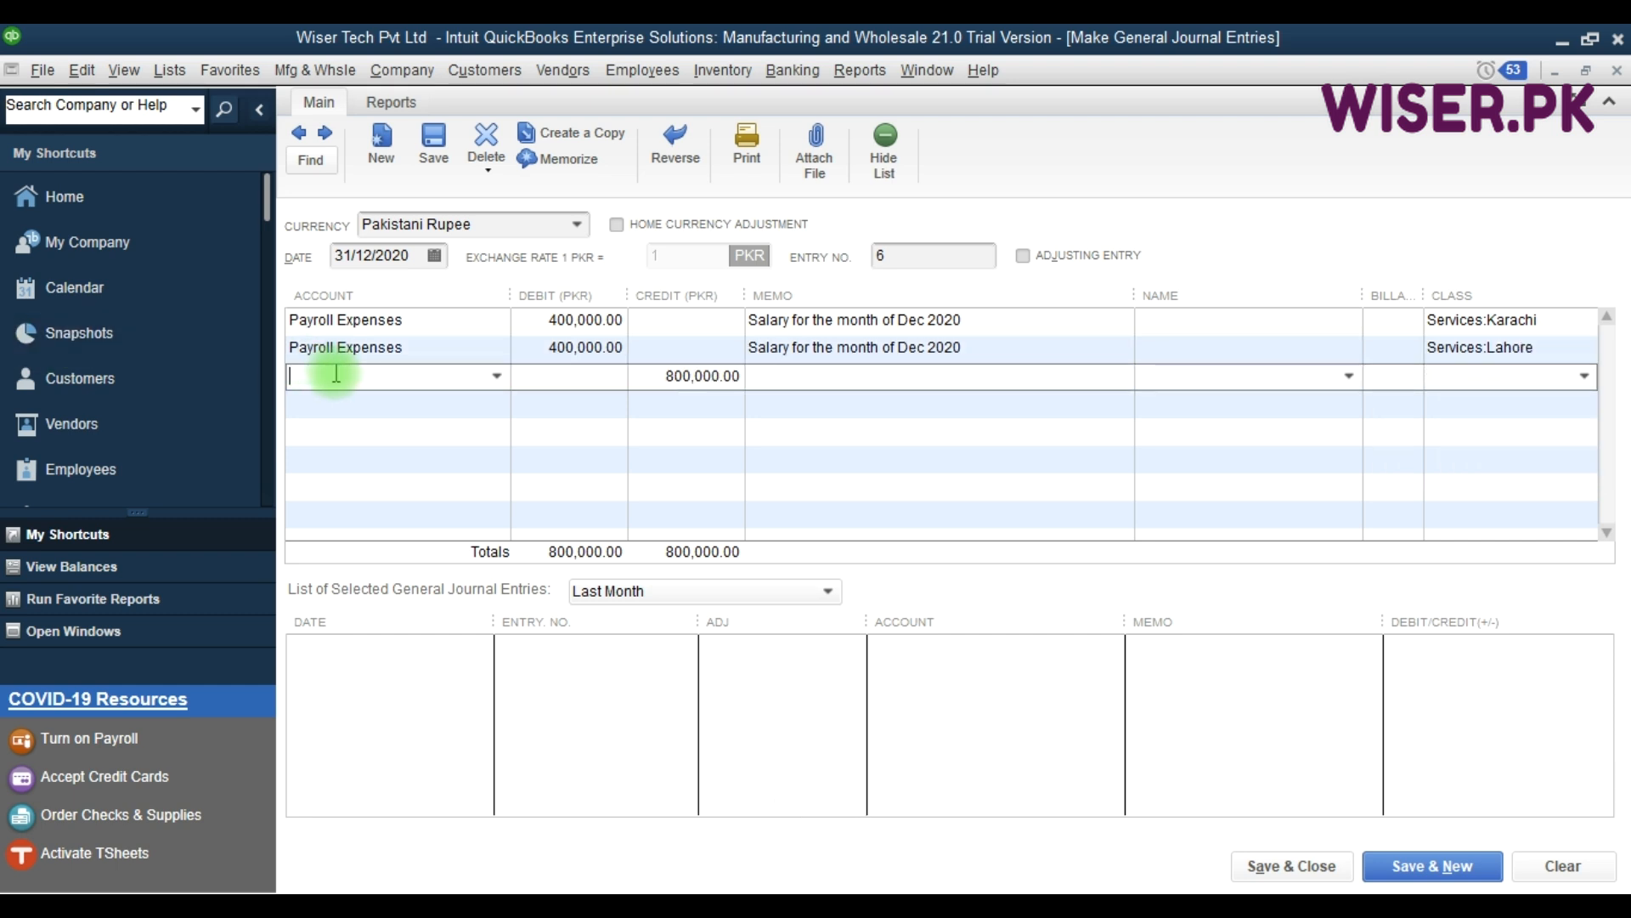
# Set the account of the 800,000 credit line to Payroll Liabilities.
pyautogui.write('Pay')
pyautogui.press('Up')
pyautogui.press('Up')
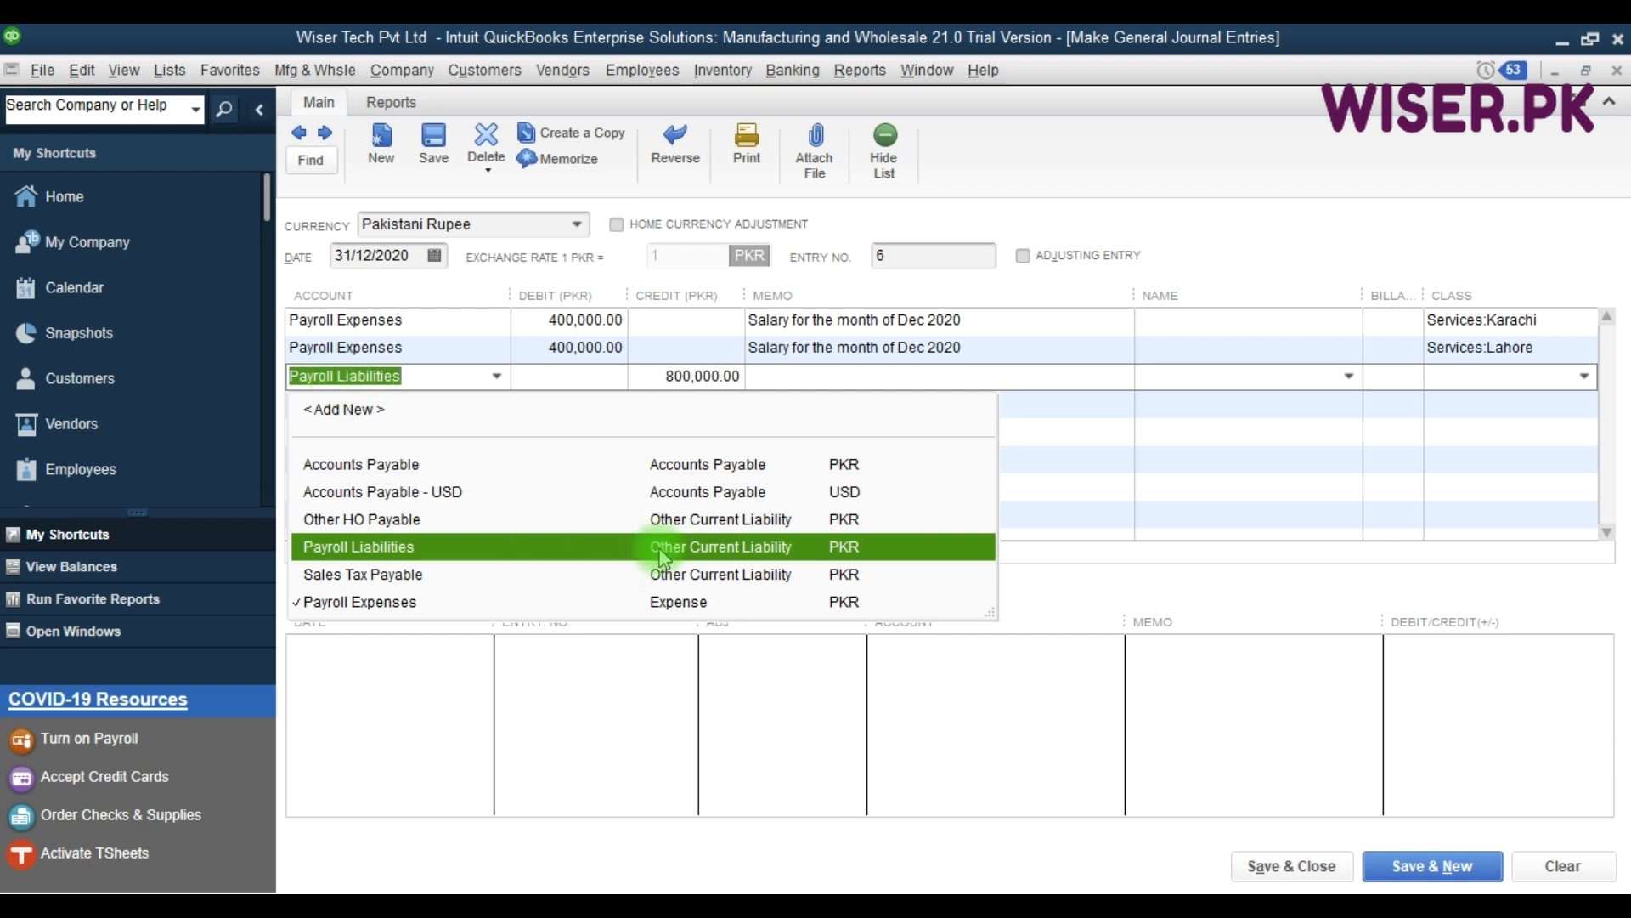
pyautogui.press('Tab')
pyautogui.press('Tab')
pyautogui.press('Tab')
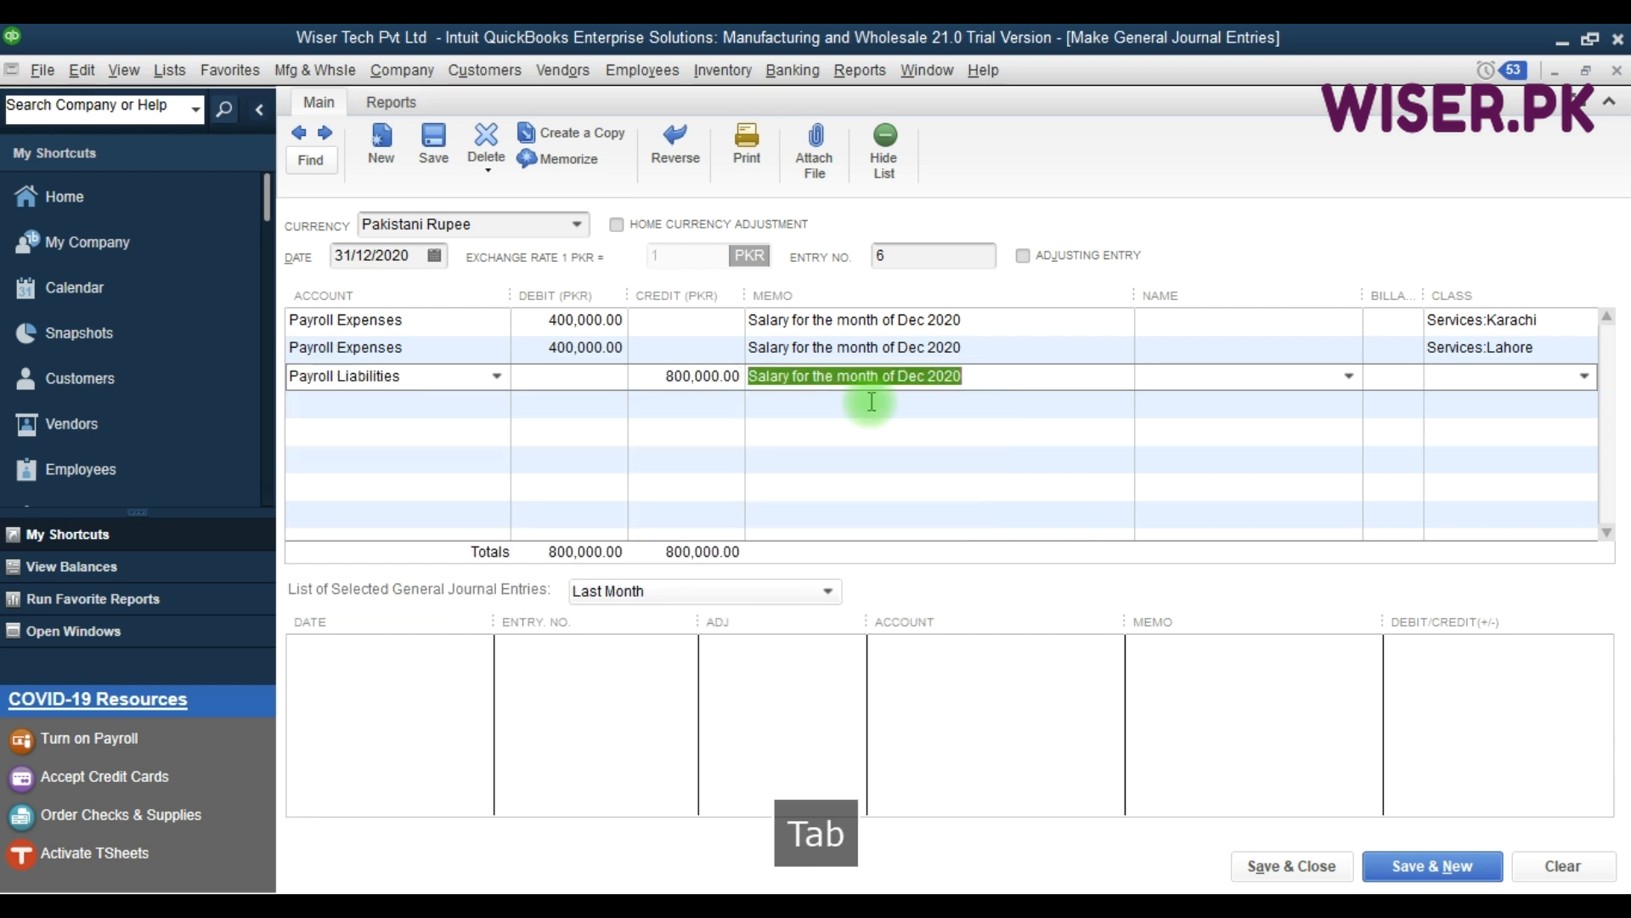
# Extend the Payroll Liabilities line's memo to "Salary for the month of Dec 2020 - Services".
pyautogui.click(971, 374)
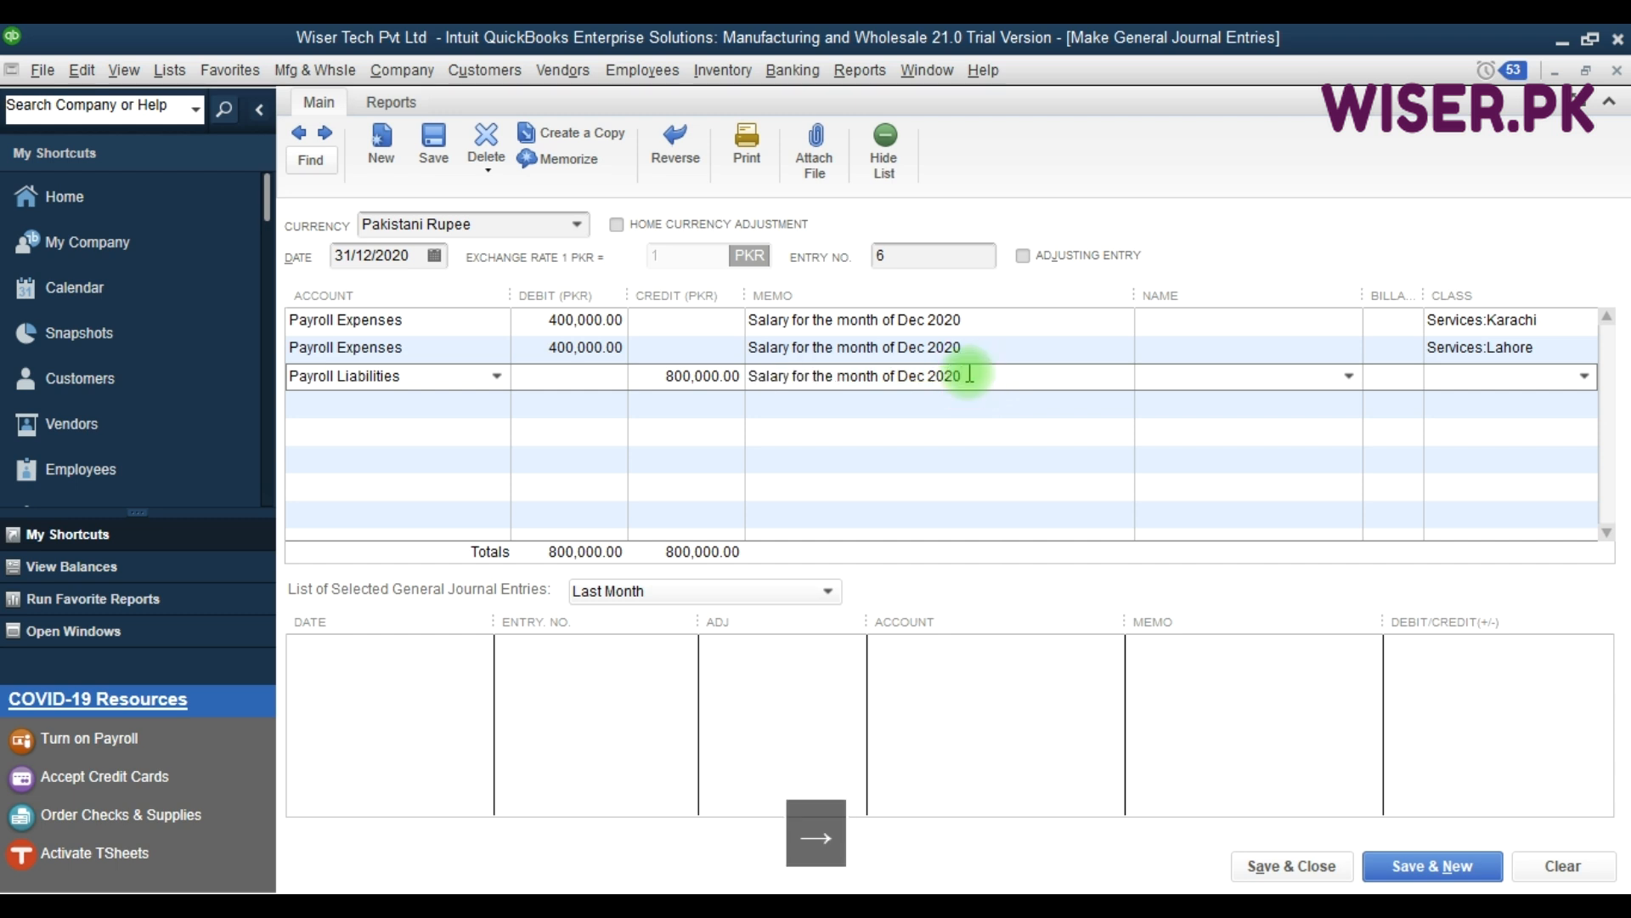
pyautogui.write('- S')
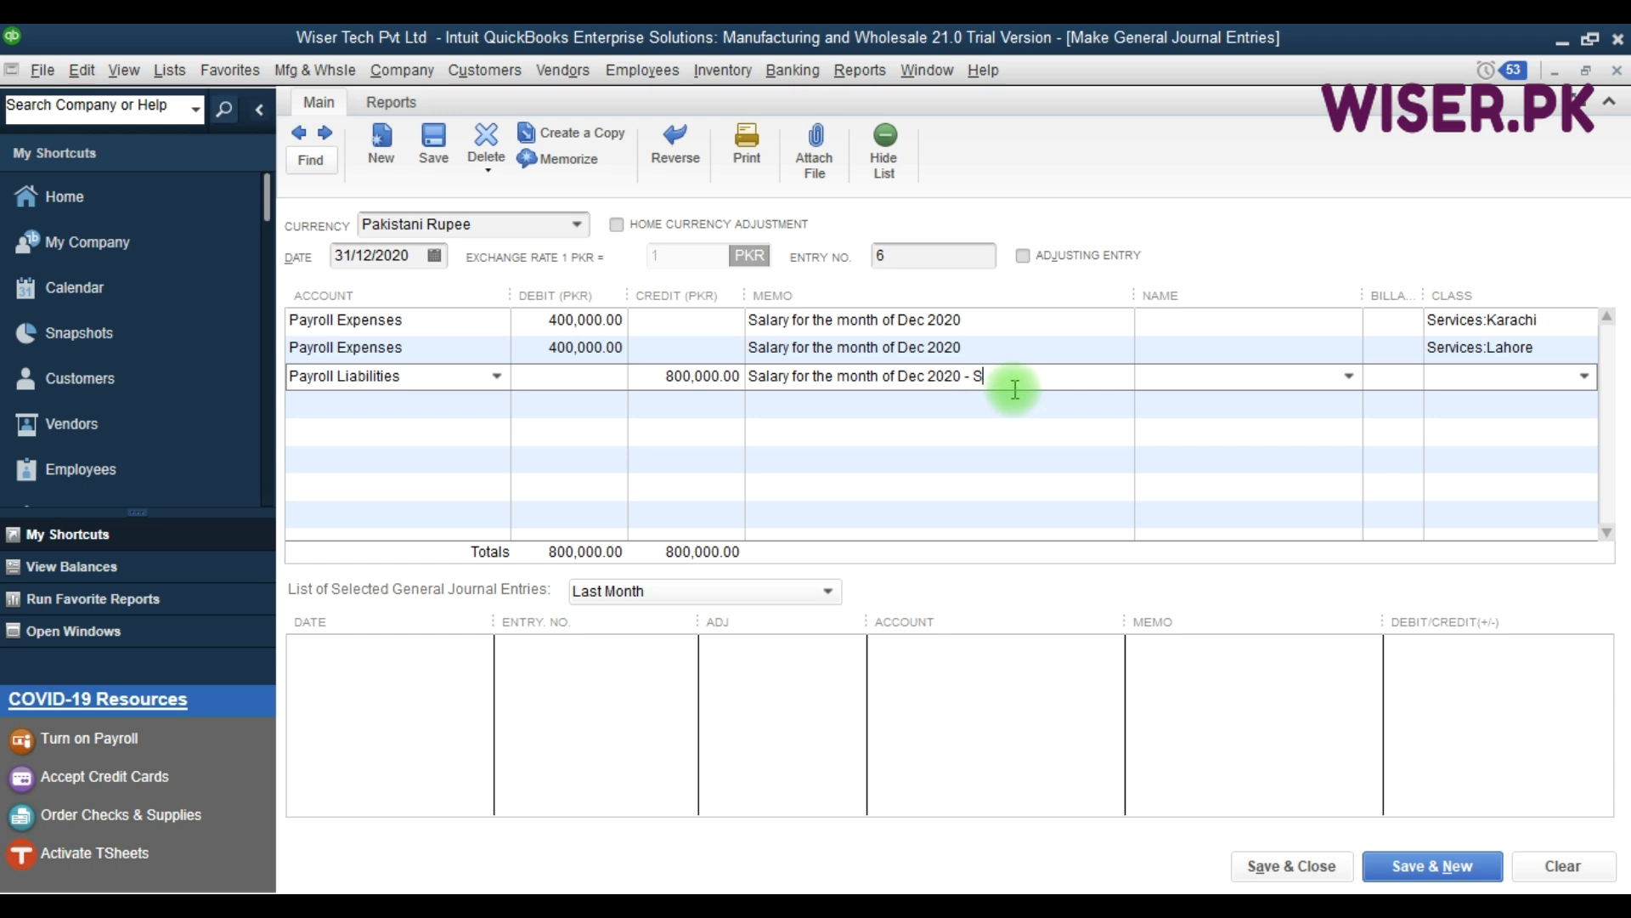
pyautogui.write('ervices')
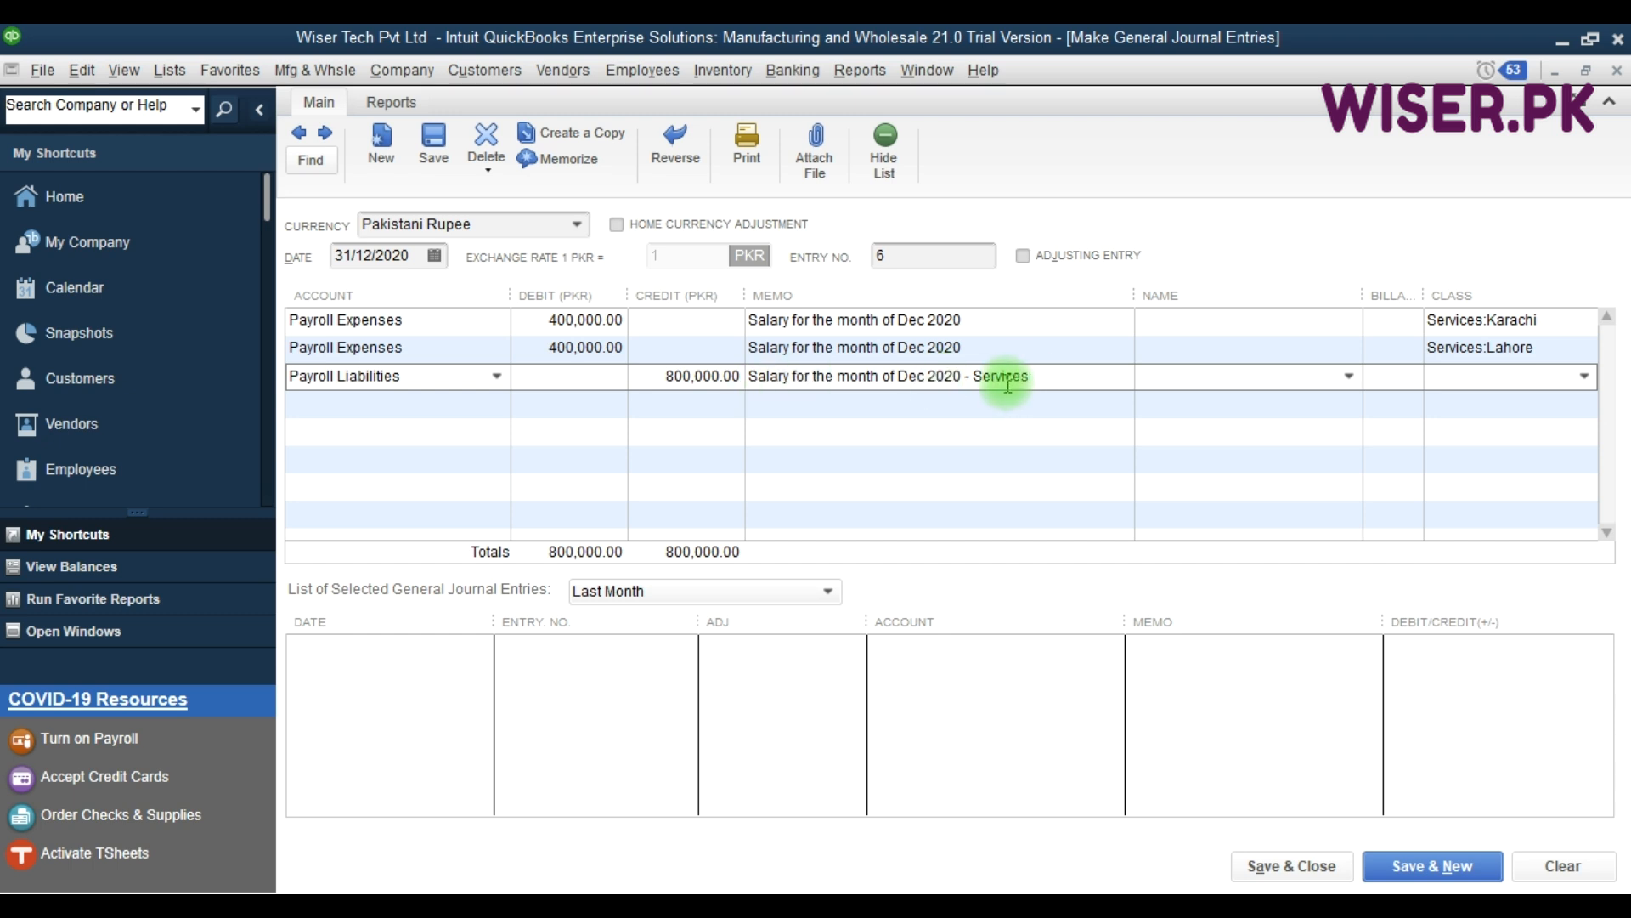
pyautogui.press('F9')
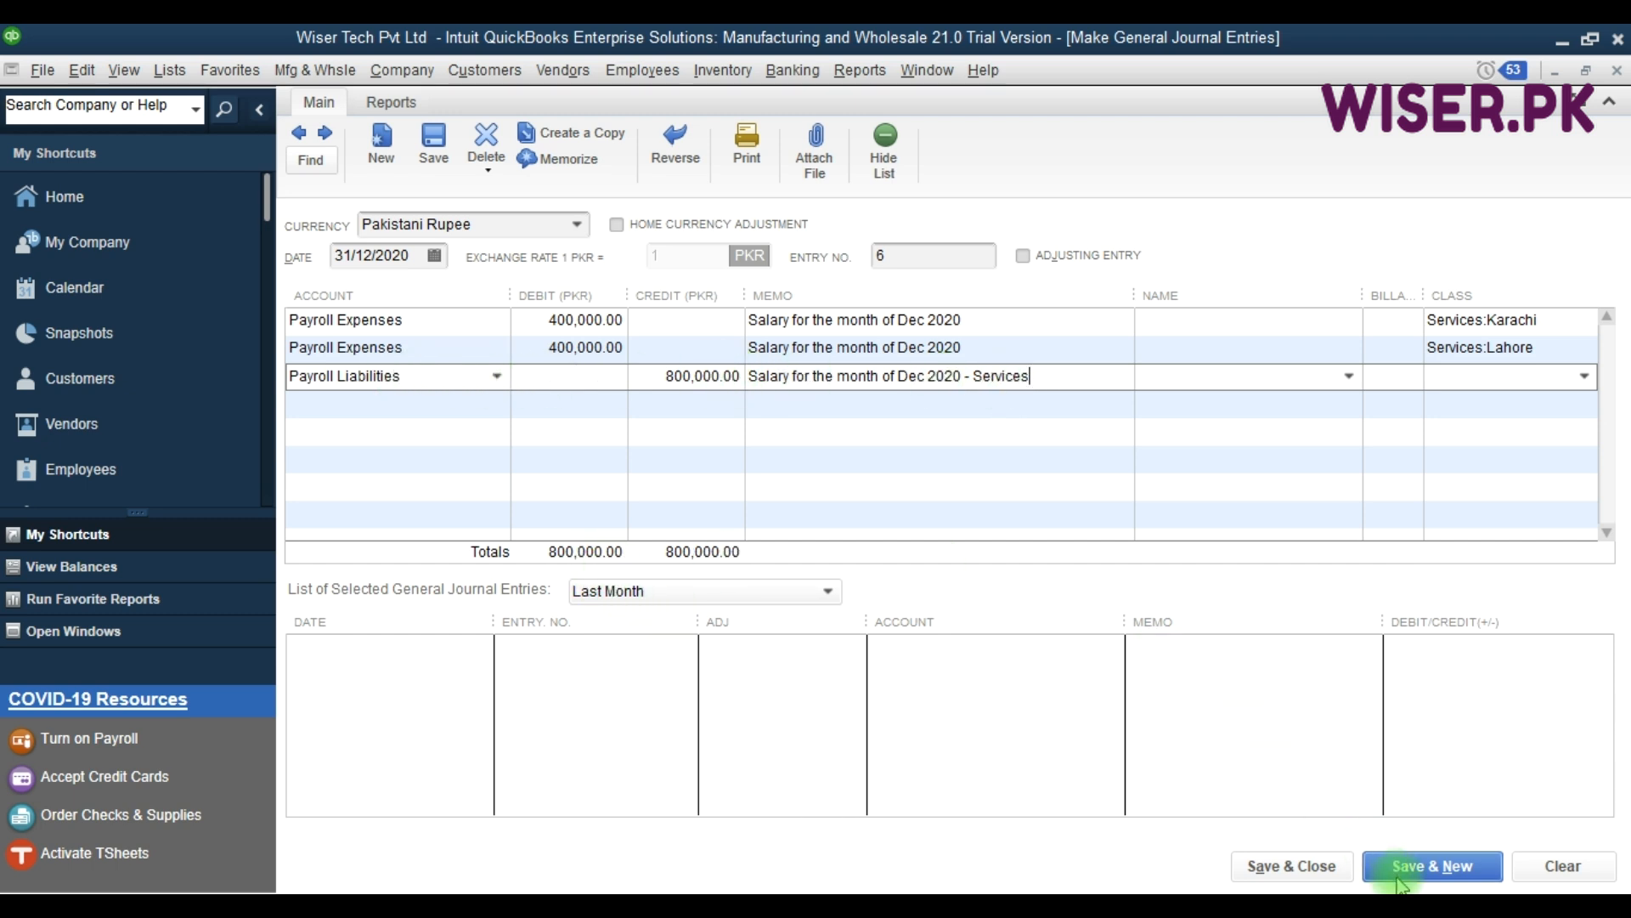
# Save the salary journal entry, accepting the use of a payroll liability account, and close the new blank entry.
pyautogui.click(1432, 865)
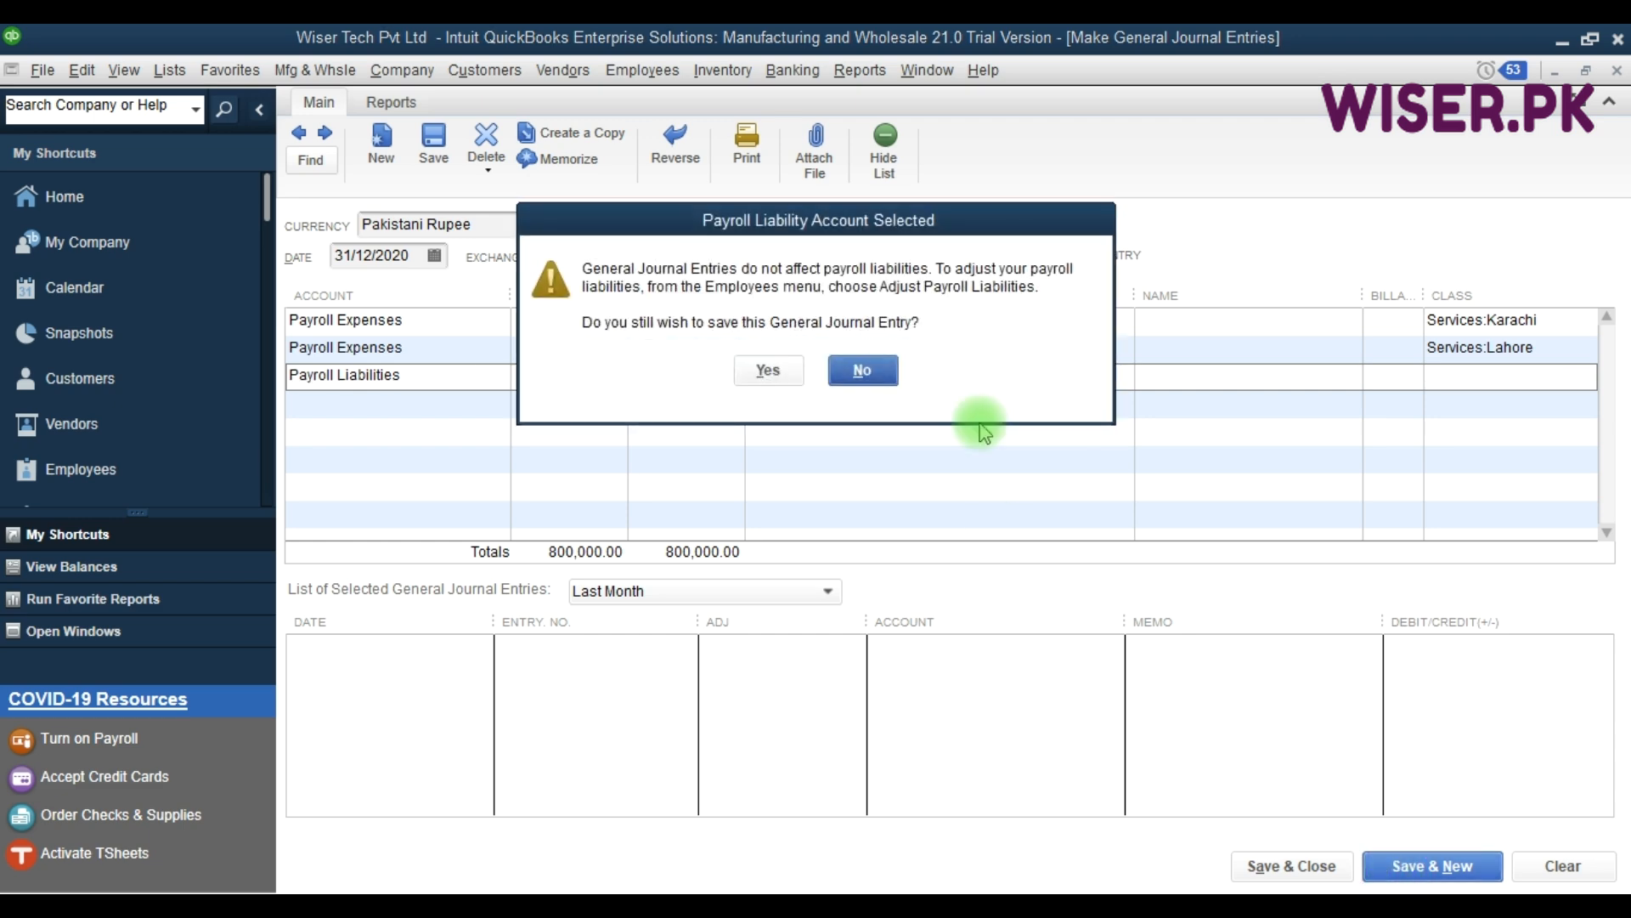
pyautogui.click(768, 371)
pyautogui.click(738, 353)
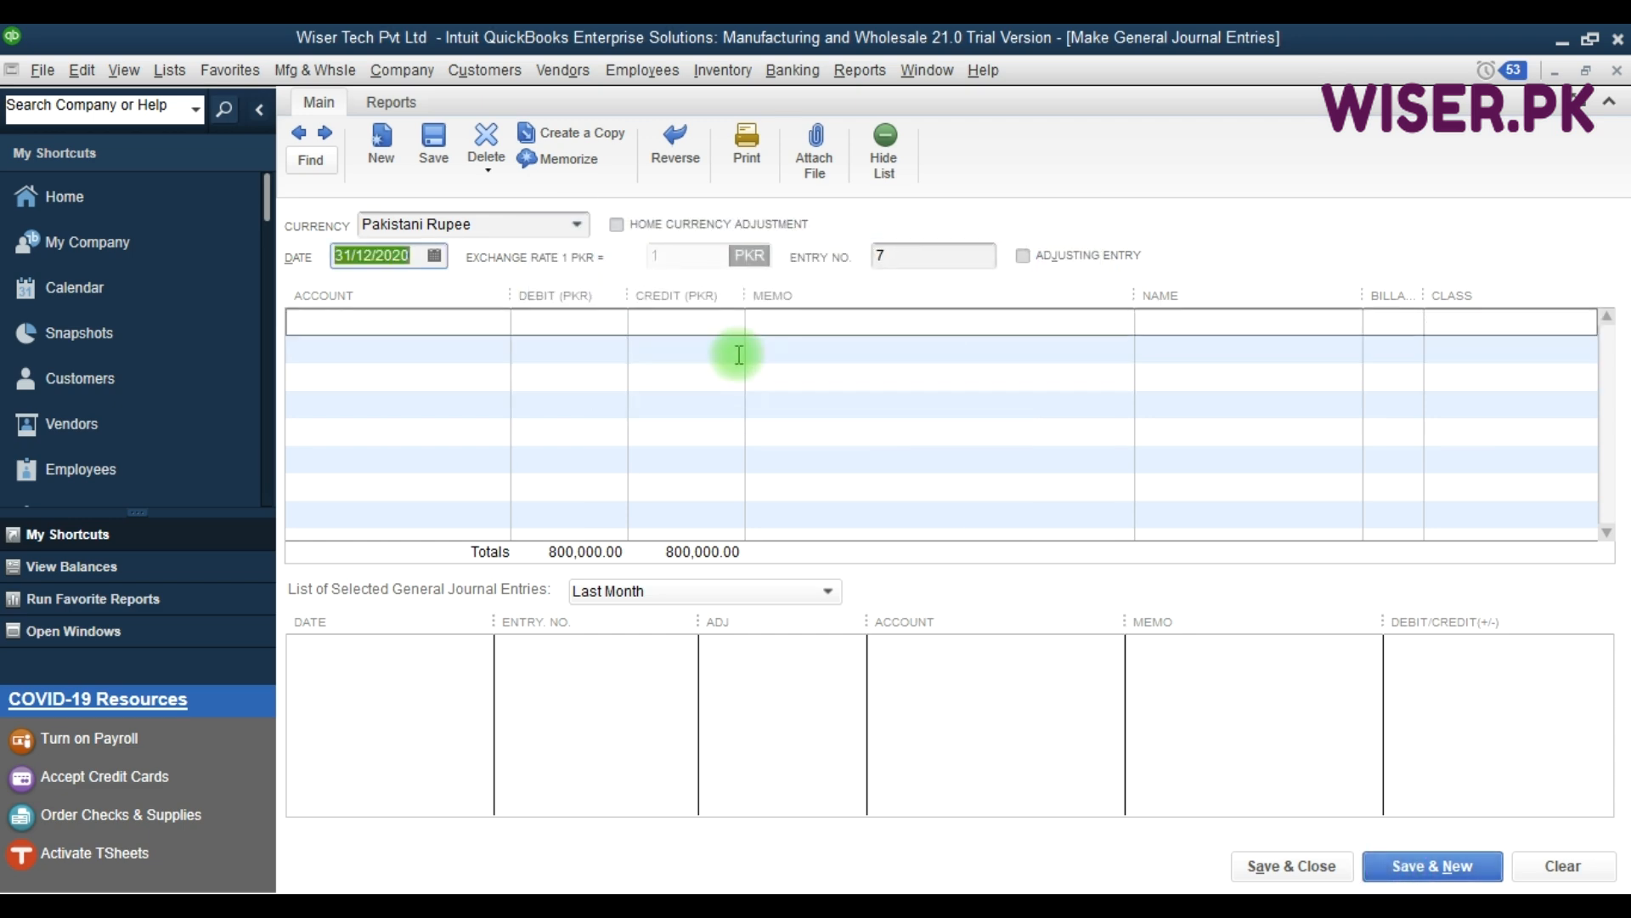
pyautogui.press('Escape')
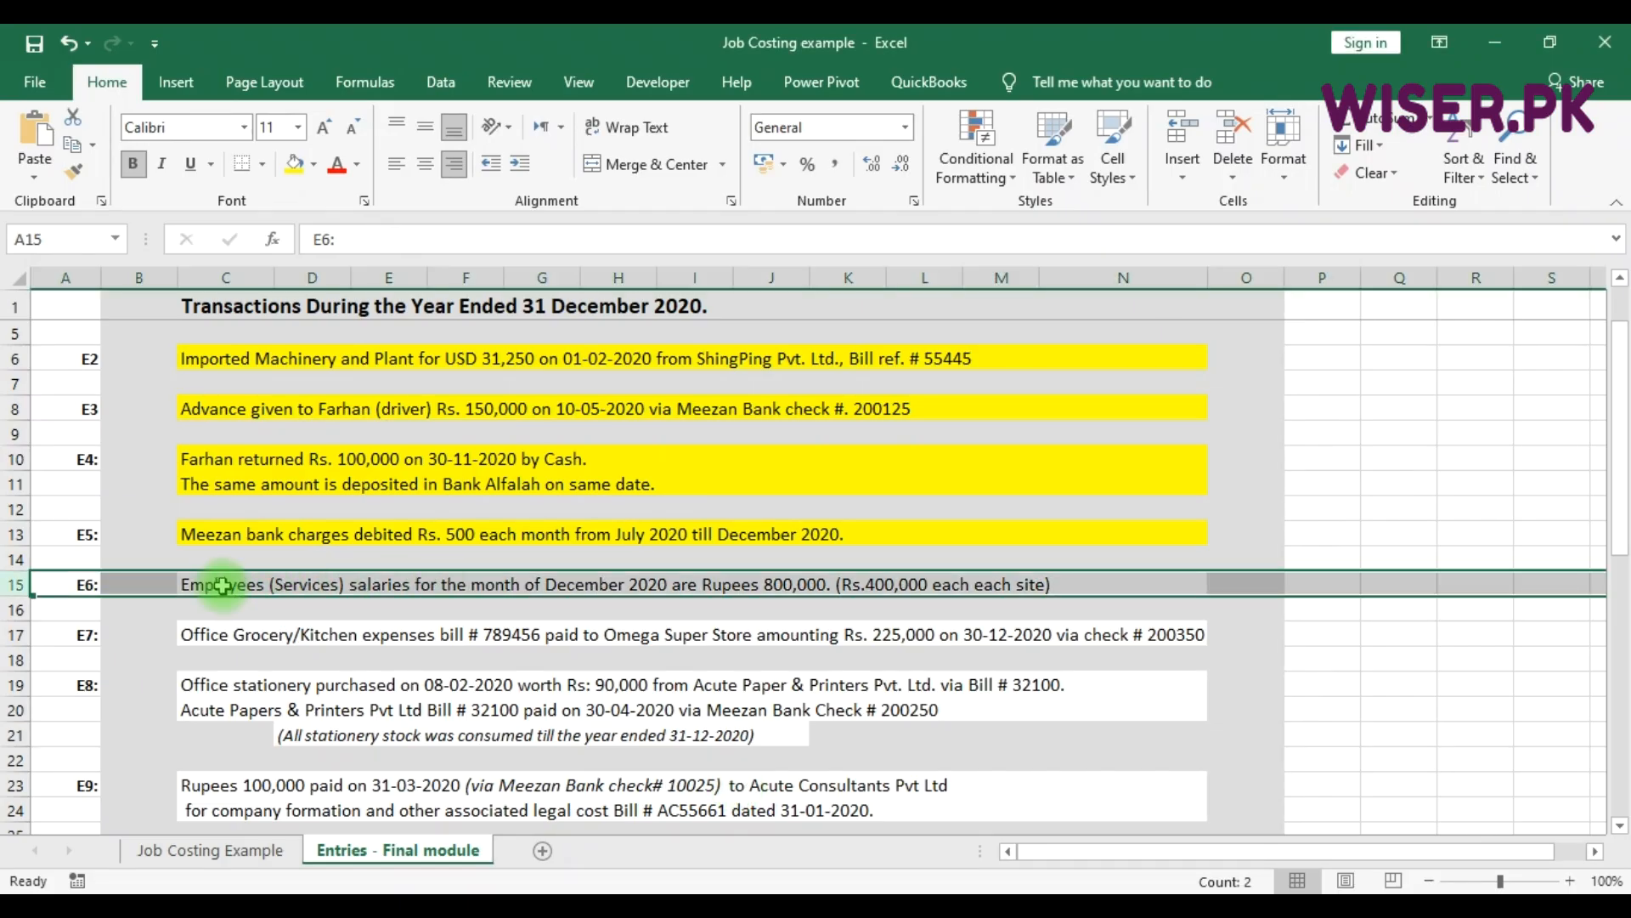
# Highlight the completed E6 salaries entry in yellow in the Excel transaction list.
pyautogui.click(223, 584)
pyautogui.press('F9')
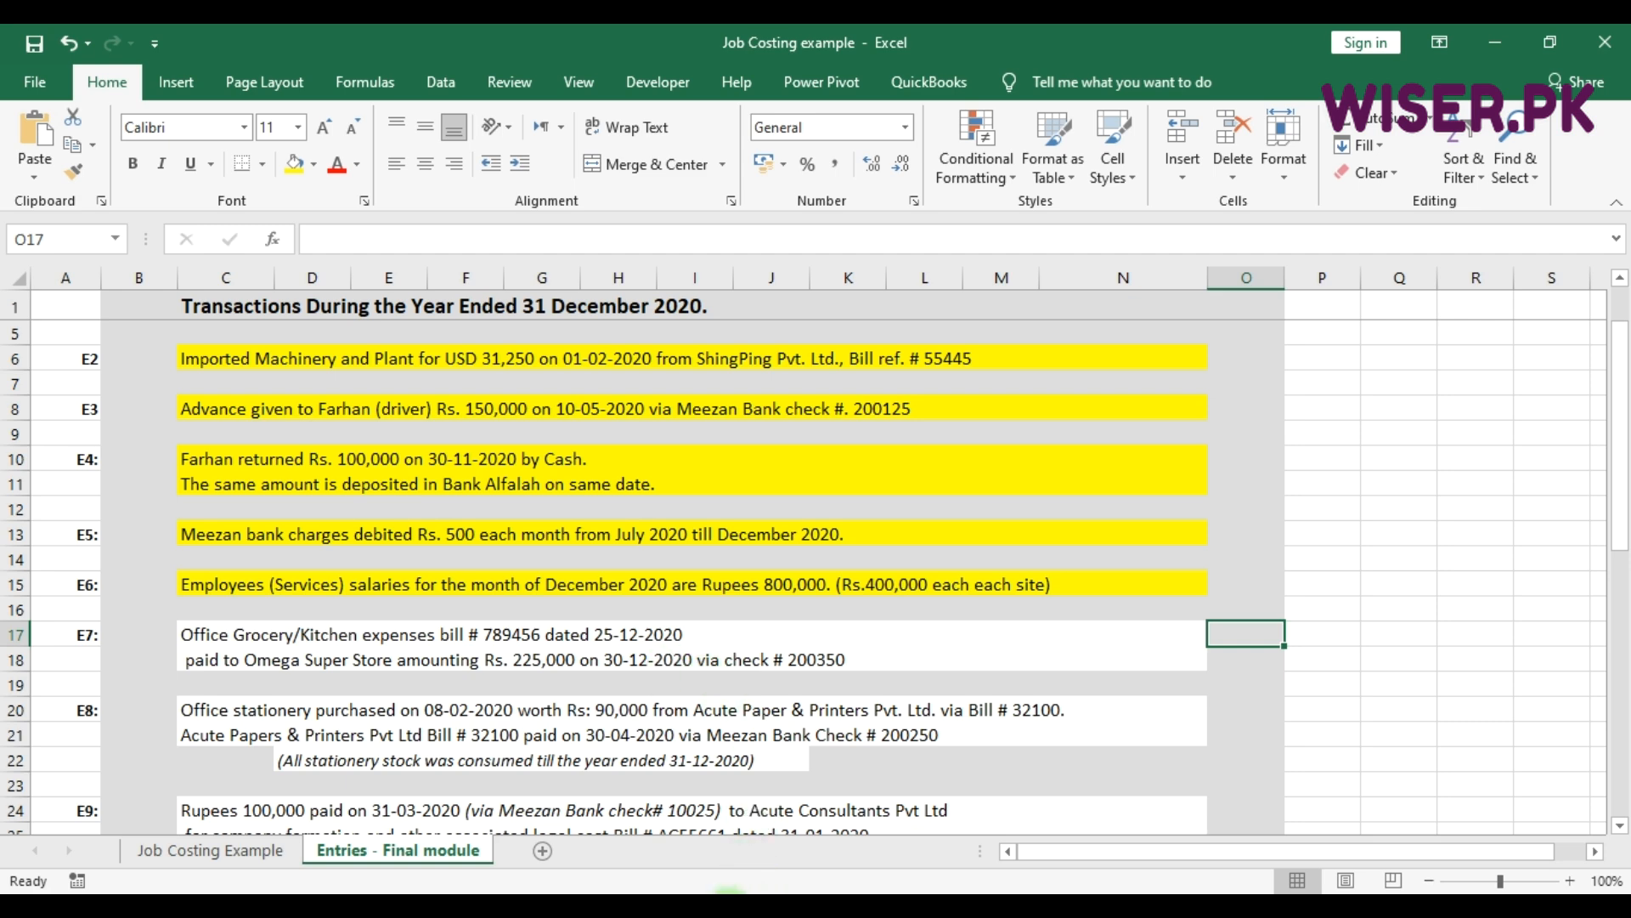
# Switch to QuickBooks, start a new vendor bill and set its A/P account to the PKR Accounts Payable.
pyautogui.click(729, 891)
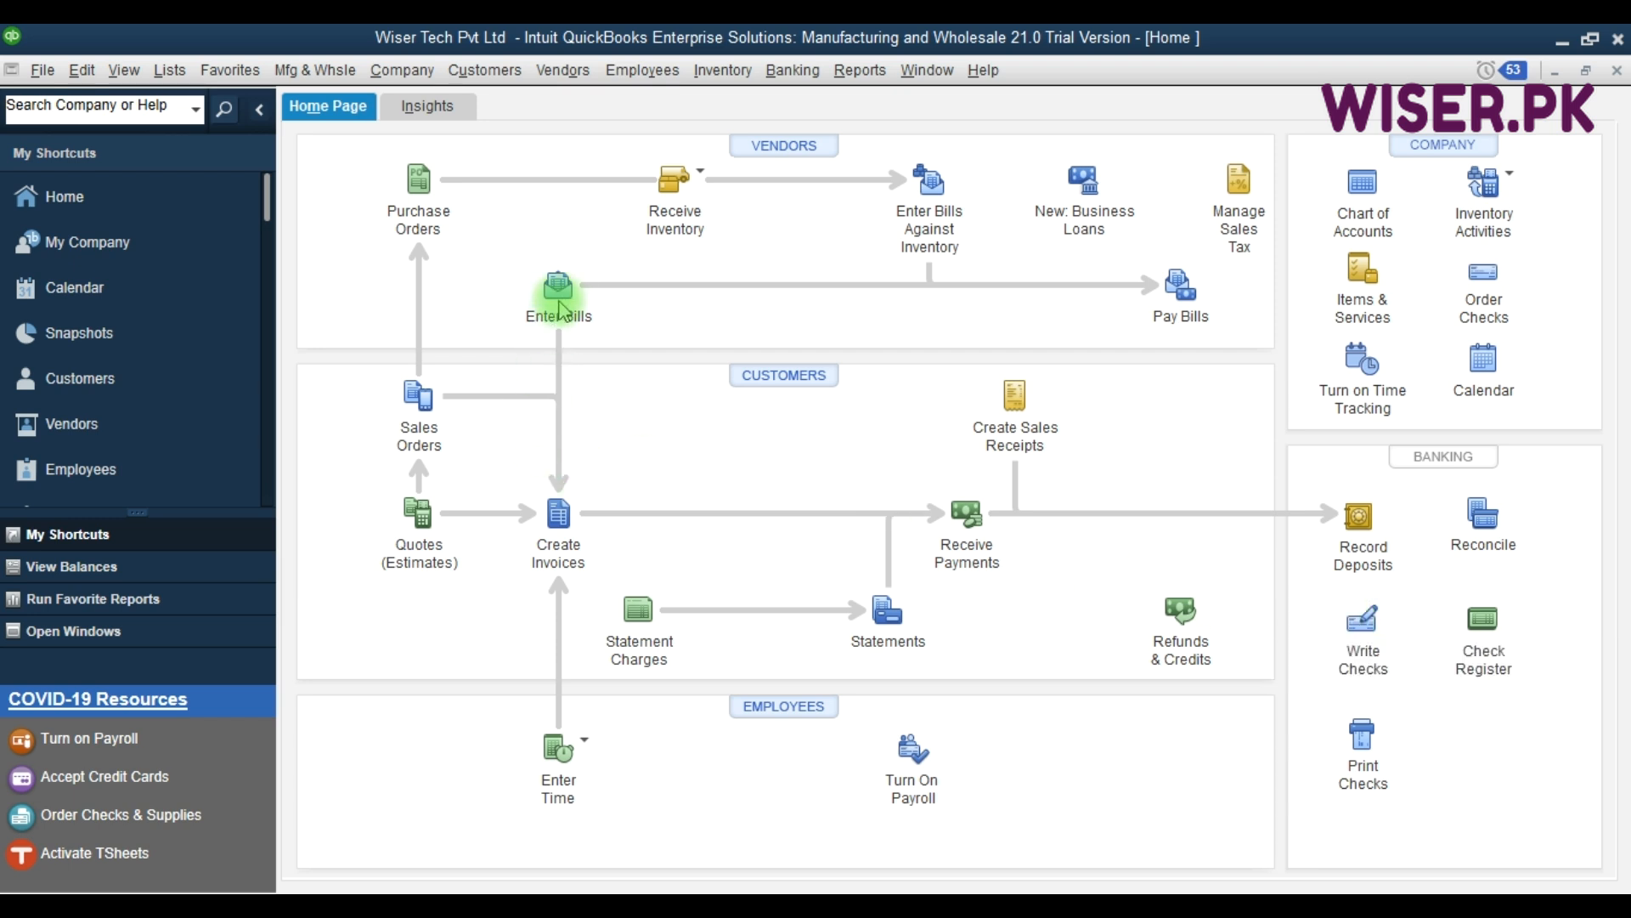
pyautogui.click(559, 297)
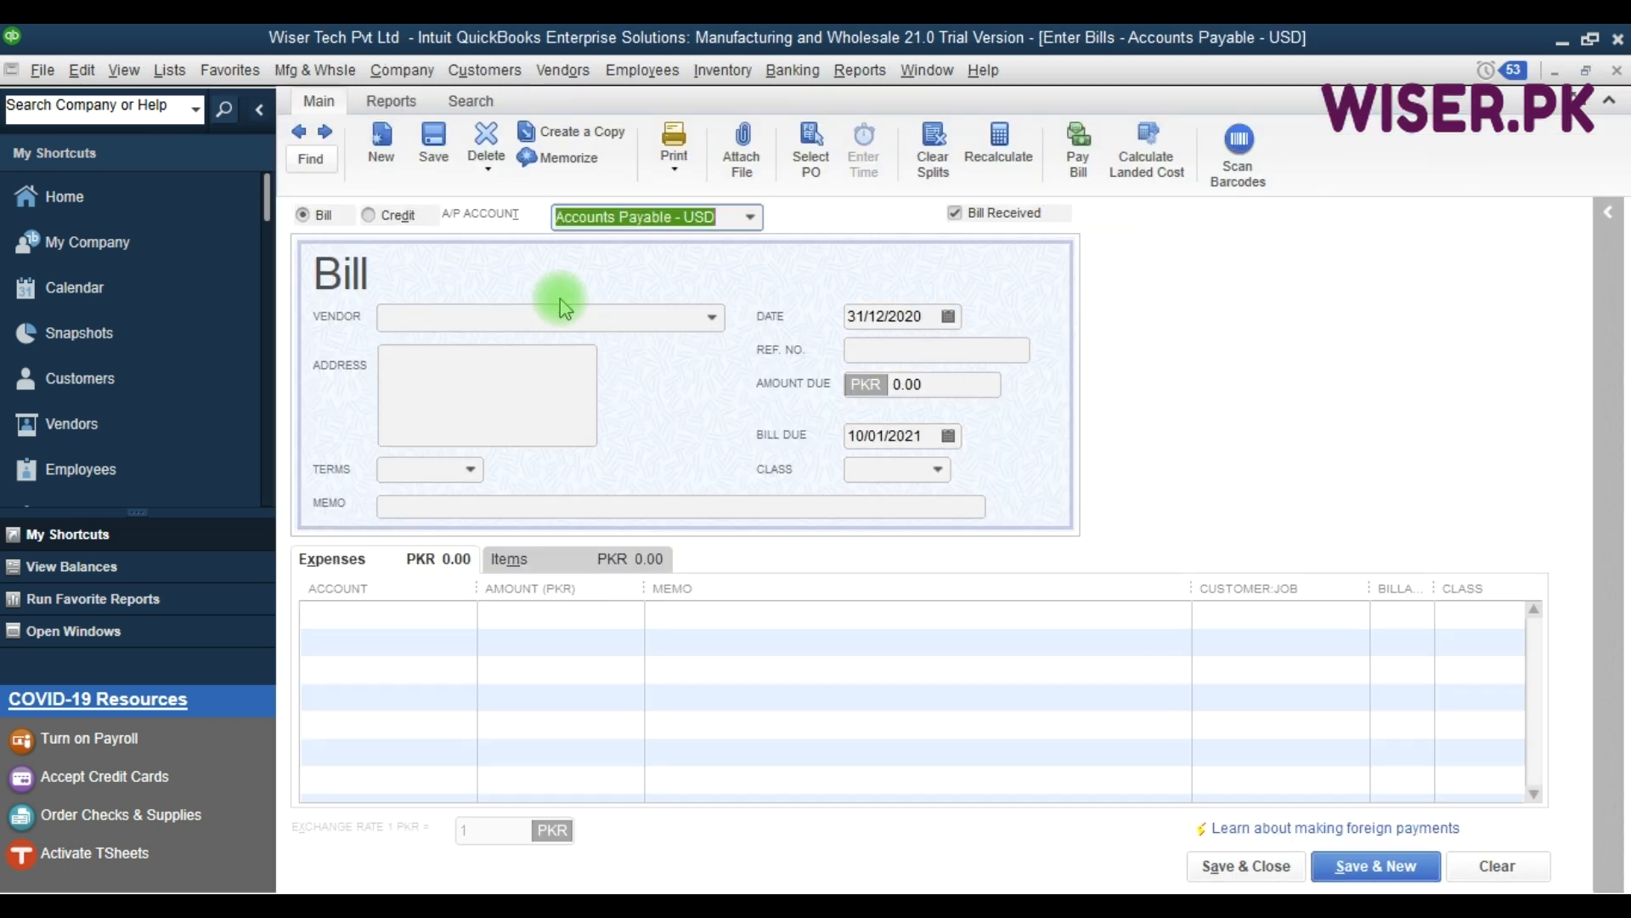
pyautogui.click(485, 313)
pyautogui.click(756, 218)
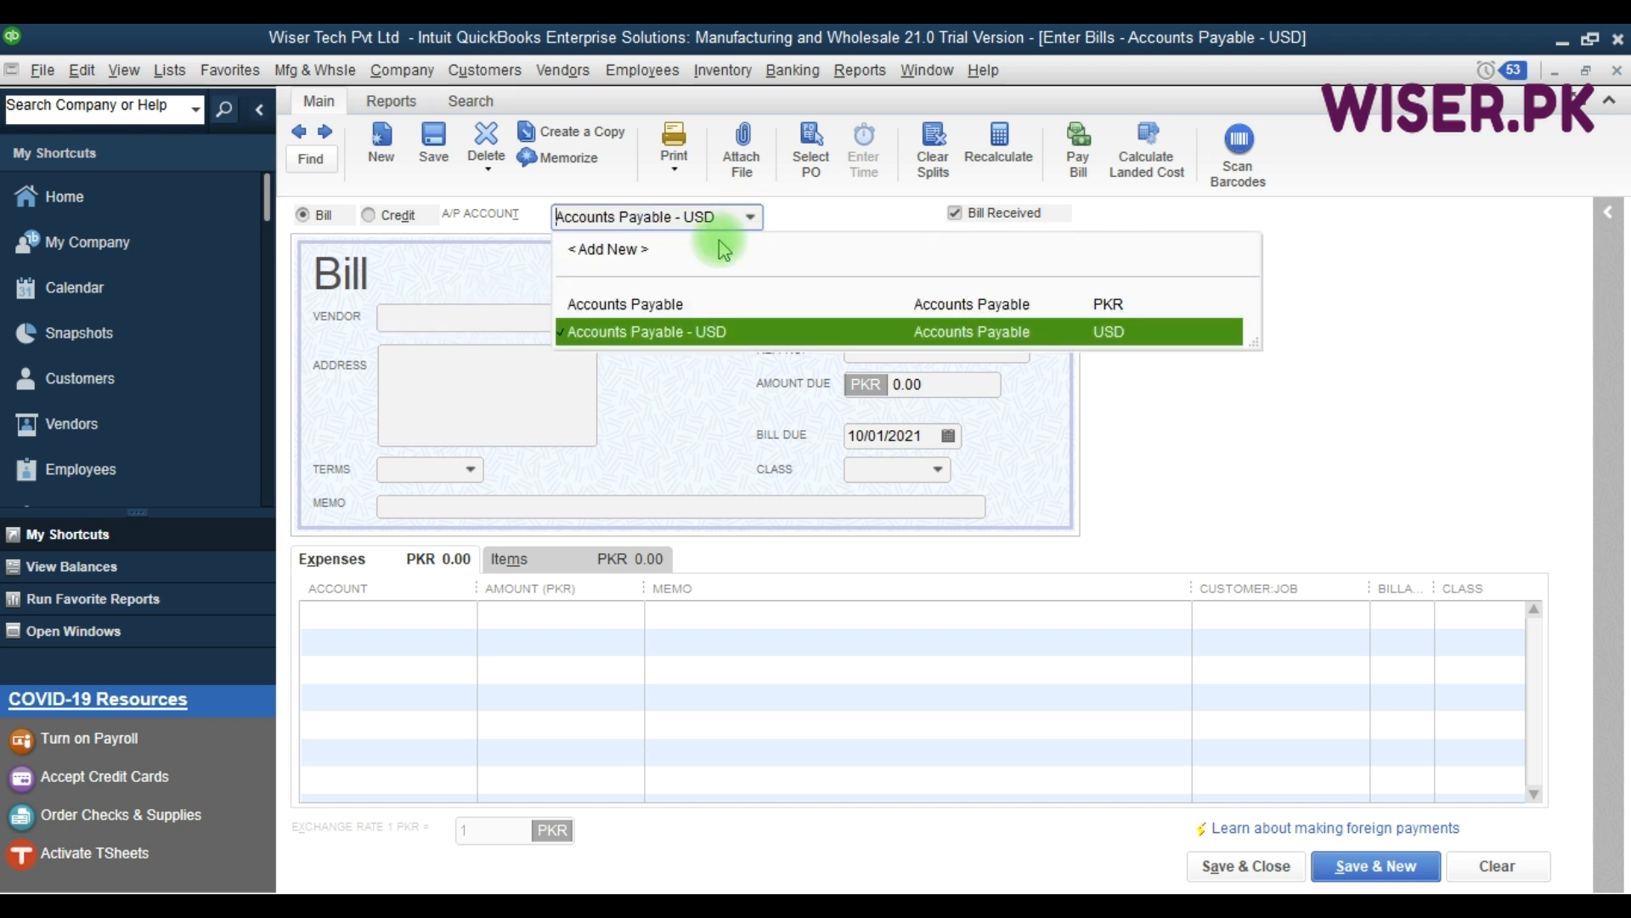
pyautogui.click(648, 300)
# Fill in the bill header with vendor Omega Super Store, date 25/12/2020 and reference number 789456.
pyautogui.click(514, 318)
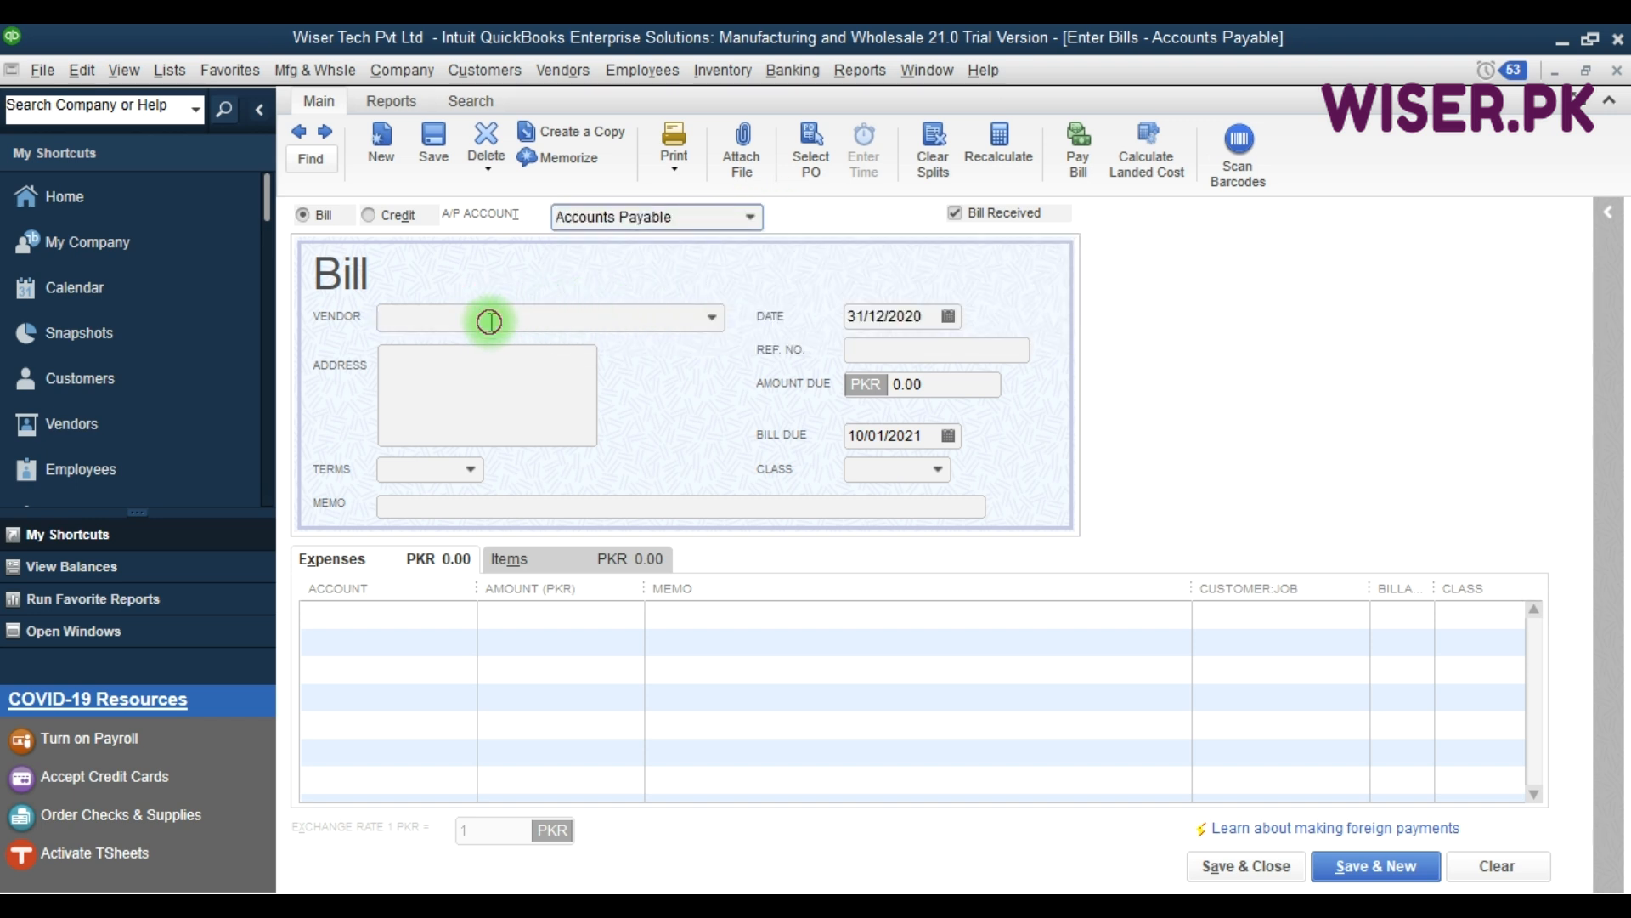
pyautogui.click(490, 320)
pyautogui.write('Omega Super Store')
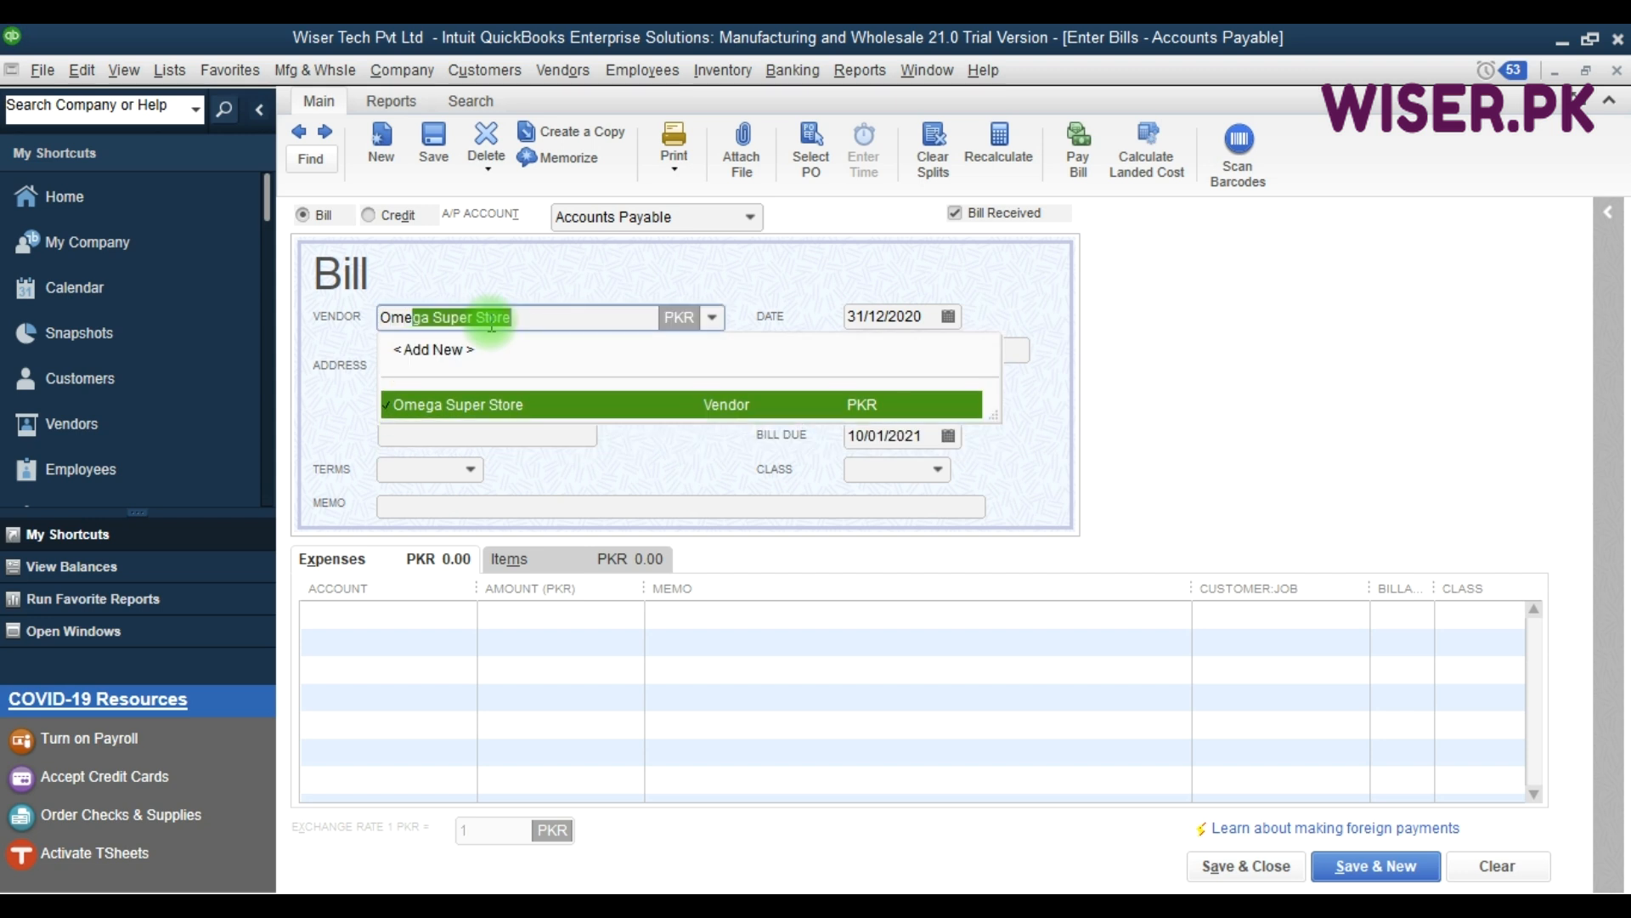
pyautogui.press('Tab')
pyautogui.write('25')
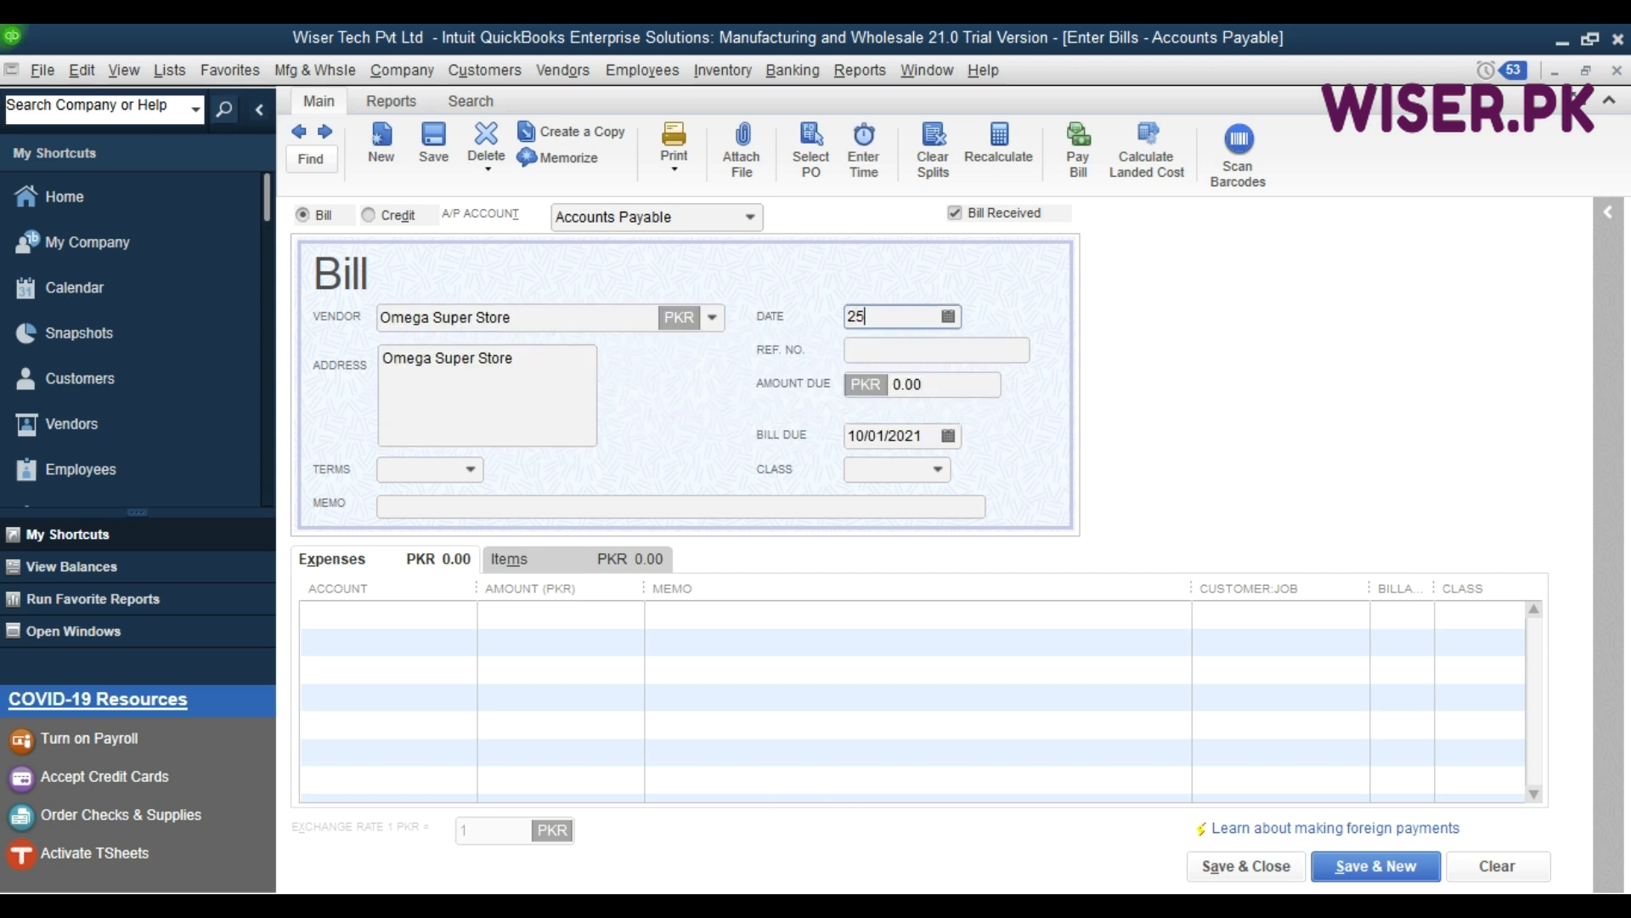
pyautogui.press('Tab')
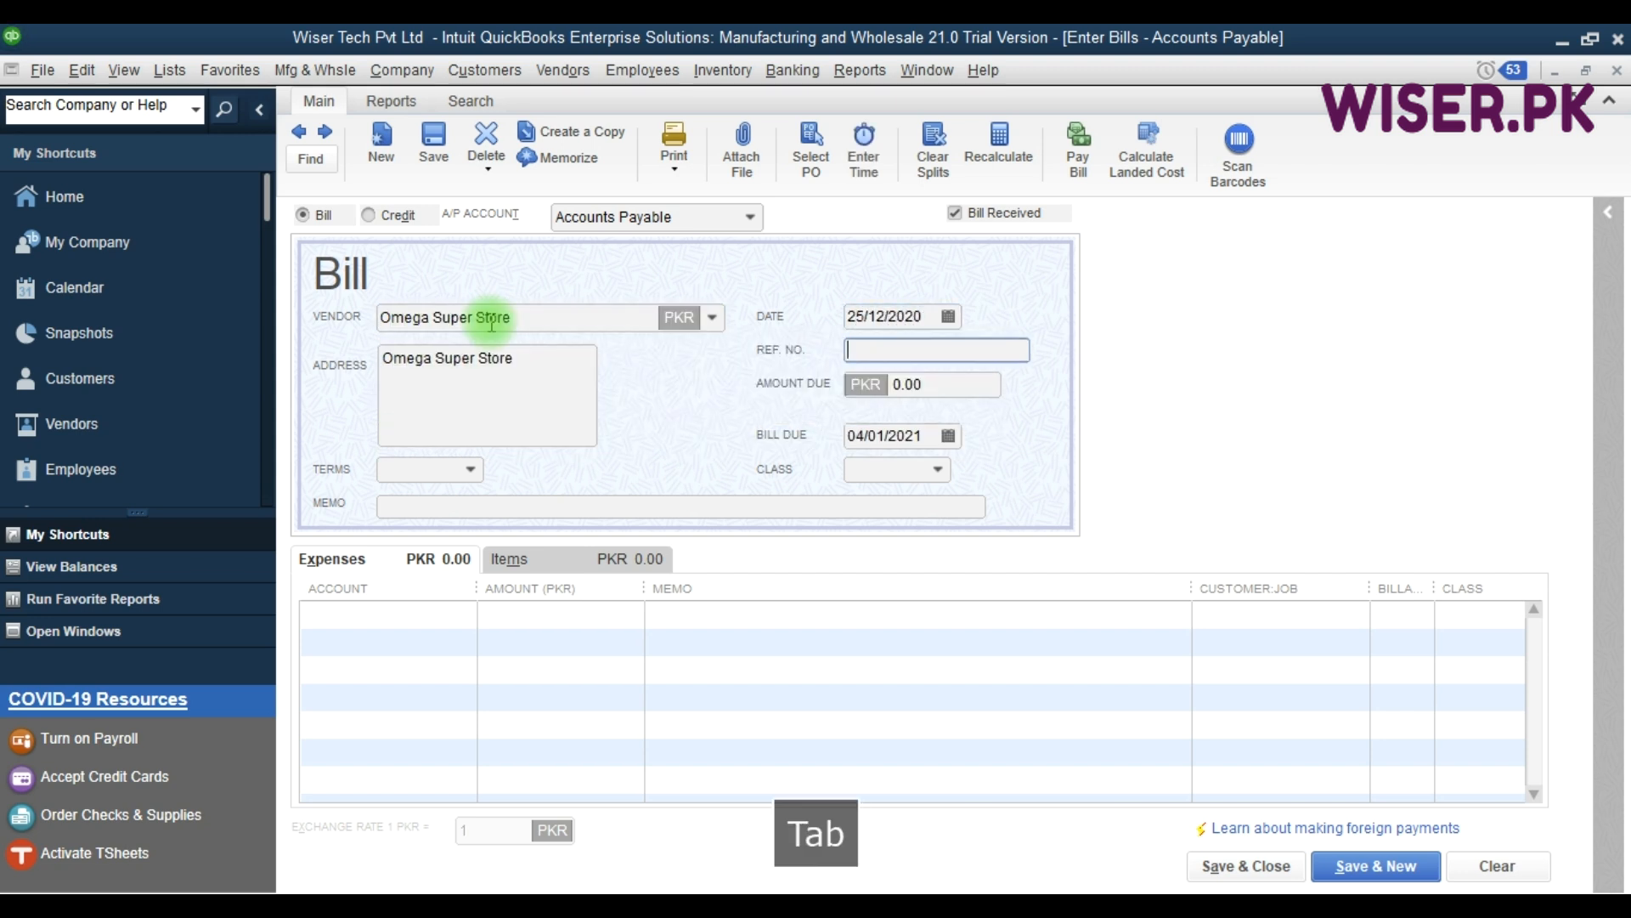
pyautogui.write('789456')
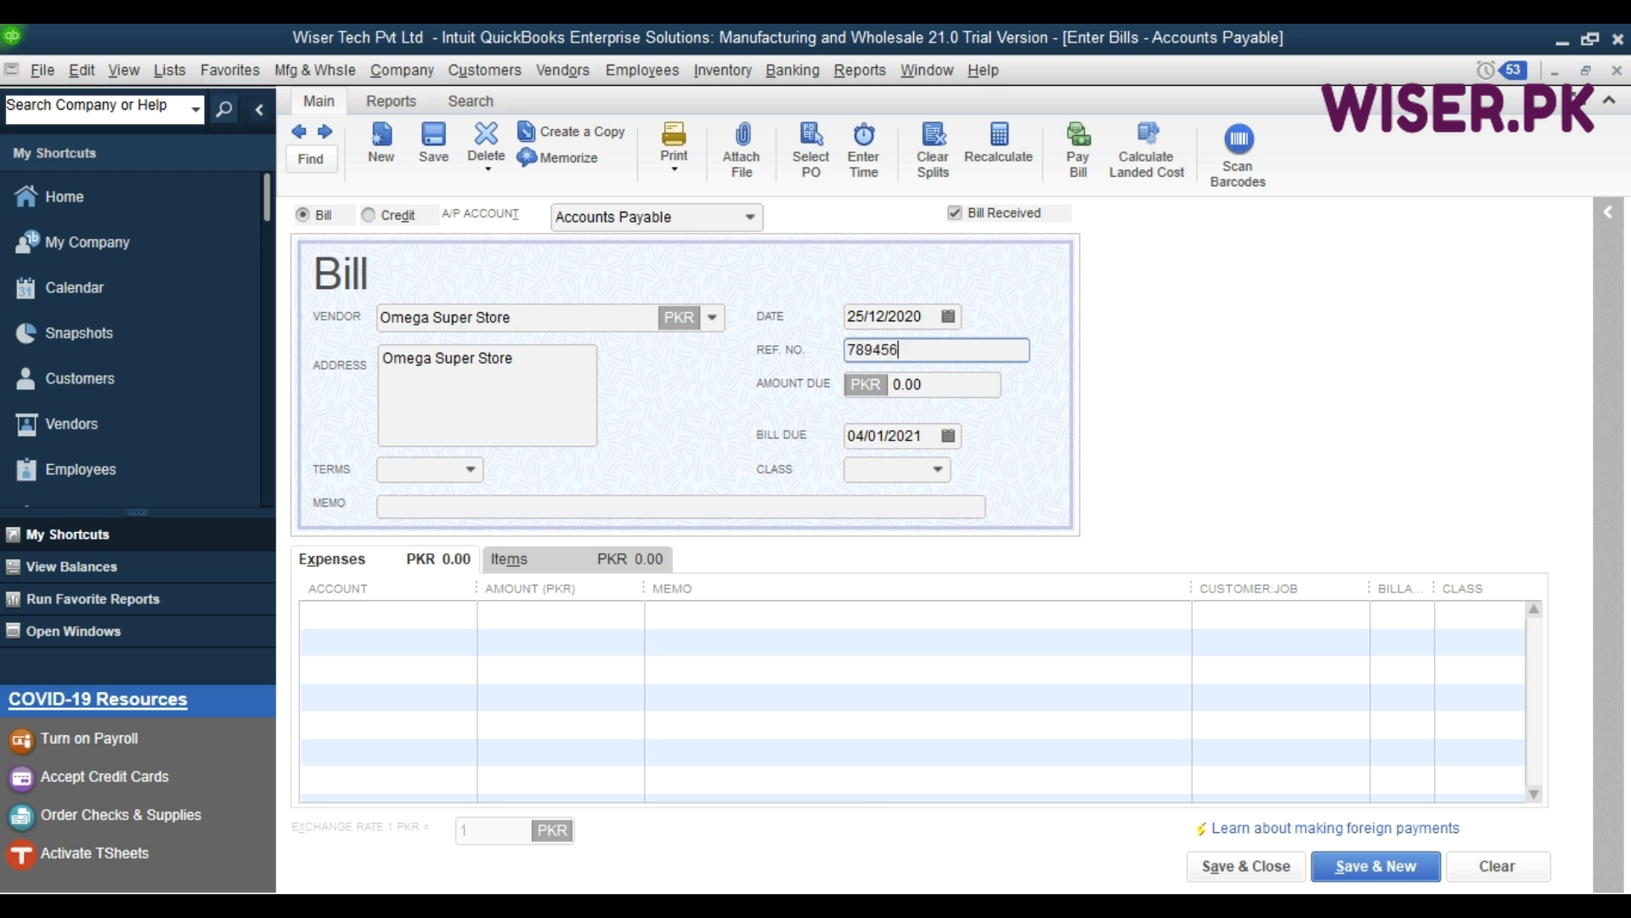
pyautogui.press('Tab')
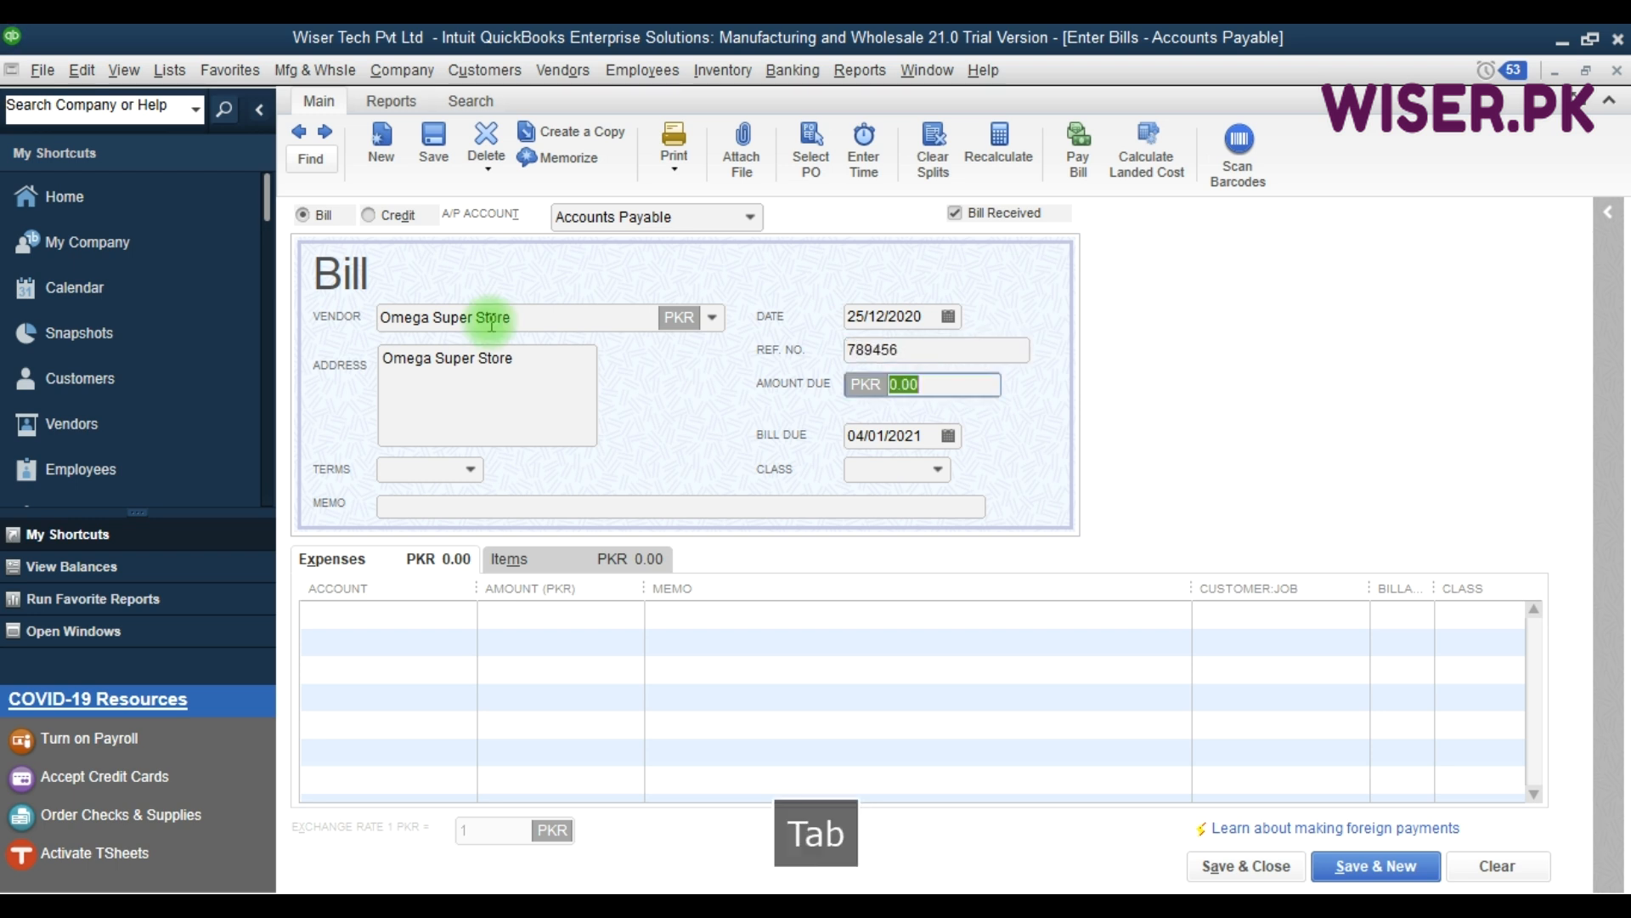
pyautogui.press('Tab')
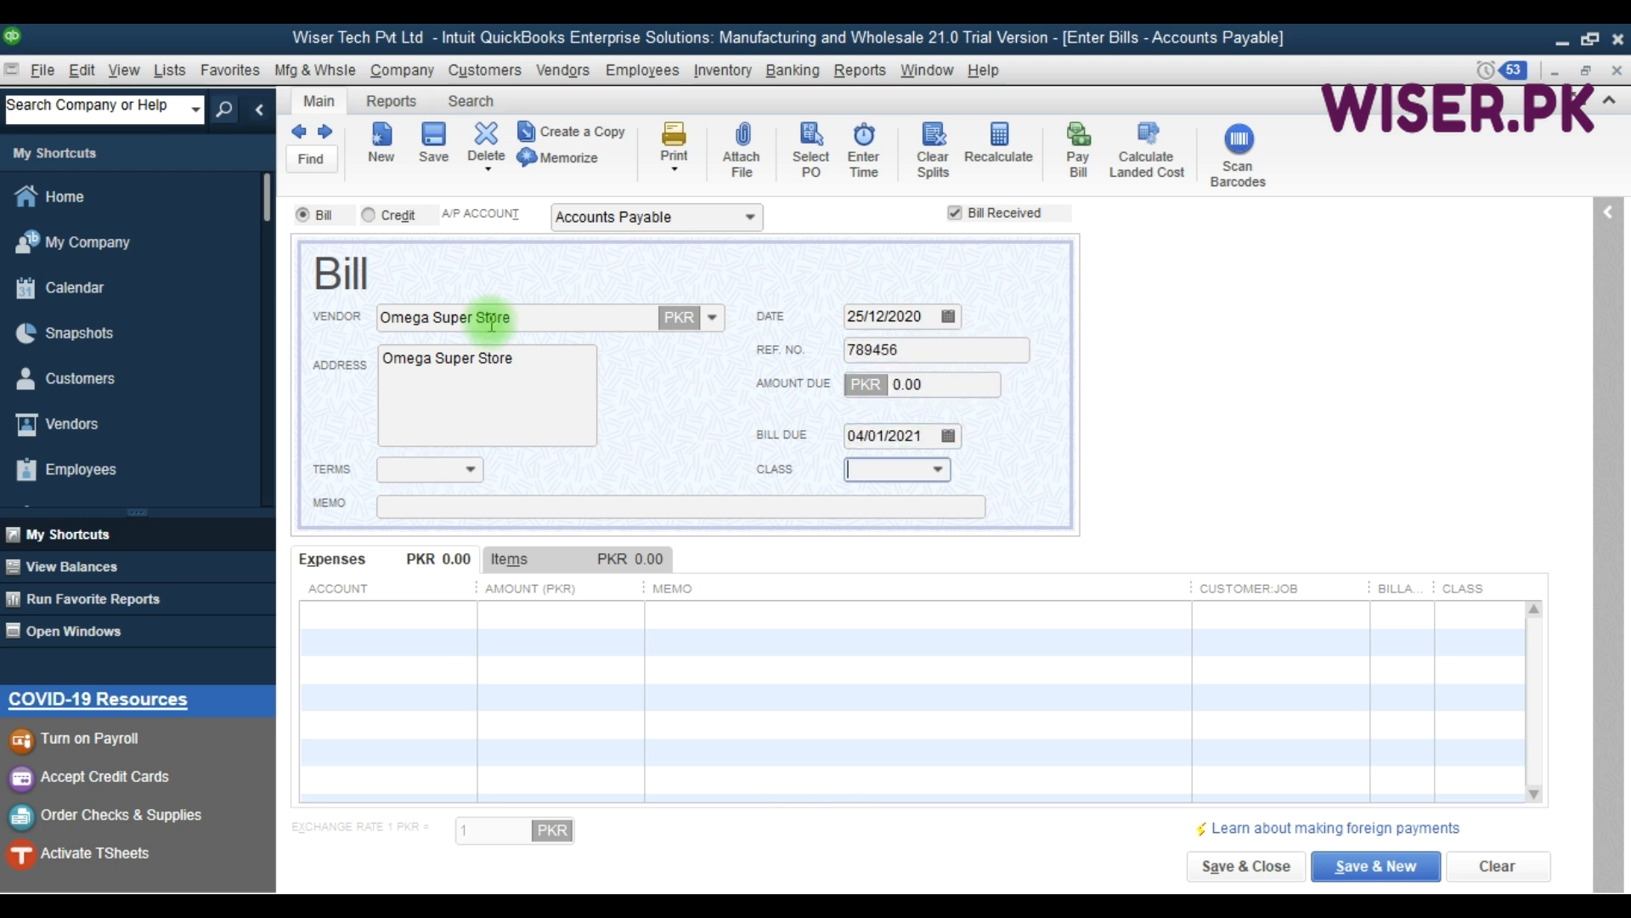
# Check the E7 bill amount in Excel and enter a Meals and Entertainment expense line of 225,000 PKR on the QuickBooks bill.
pyautogui.click(853, 906)
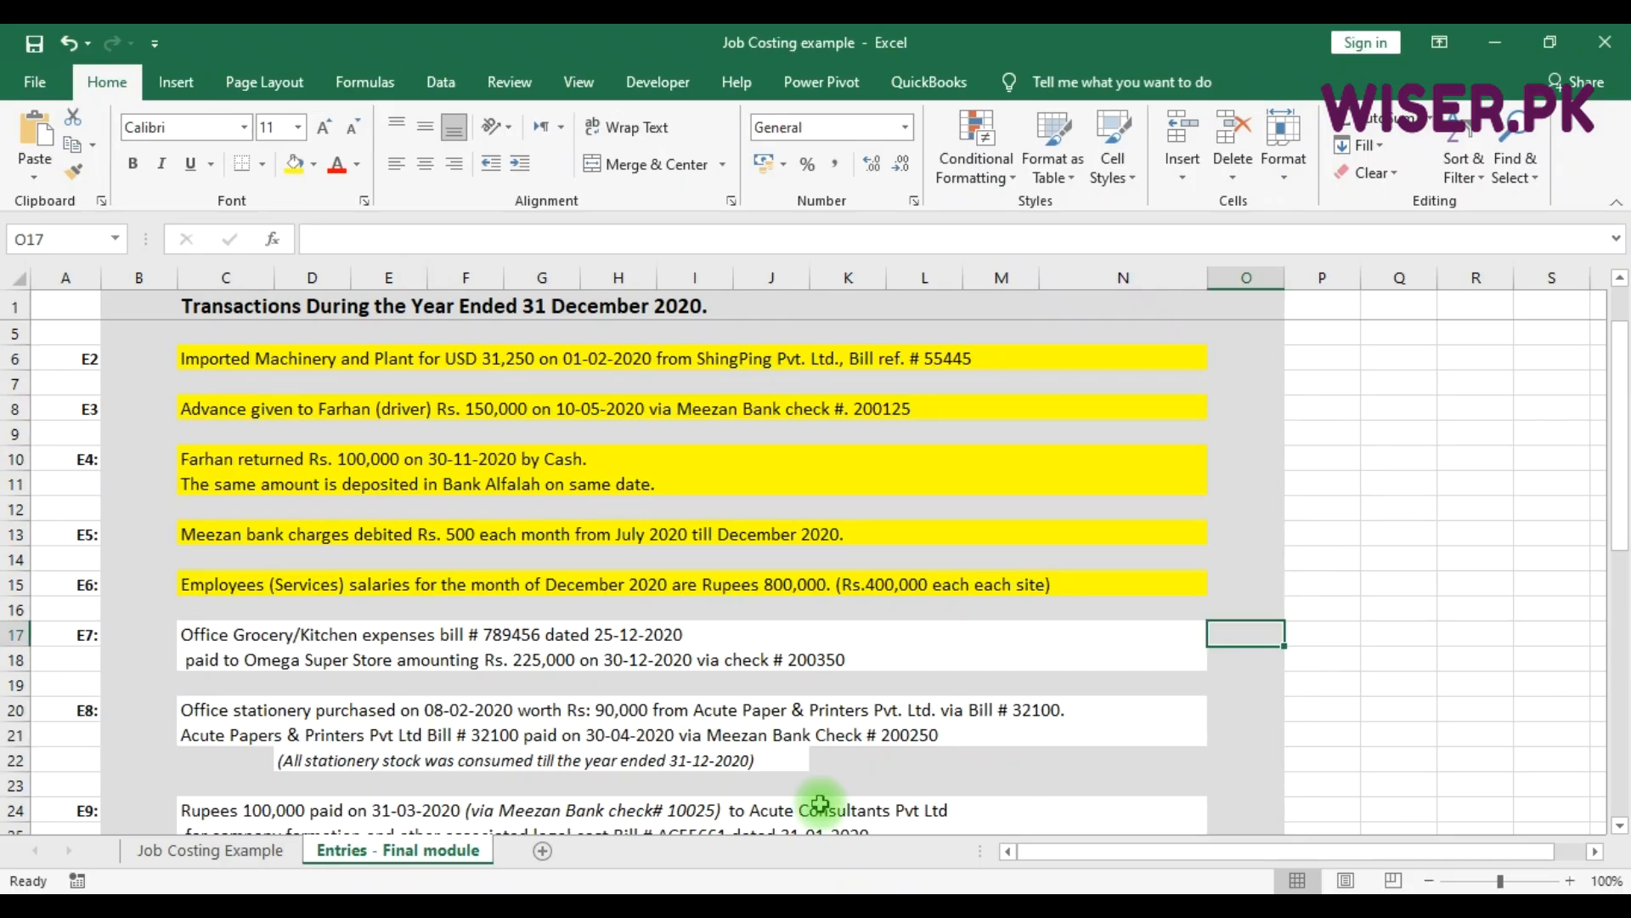
pyautogui.click(520, 669)
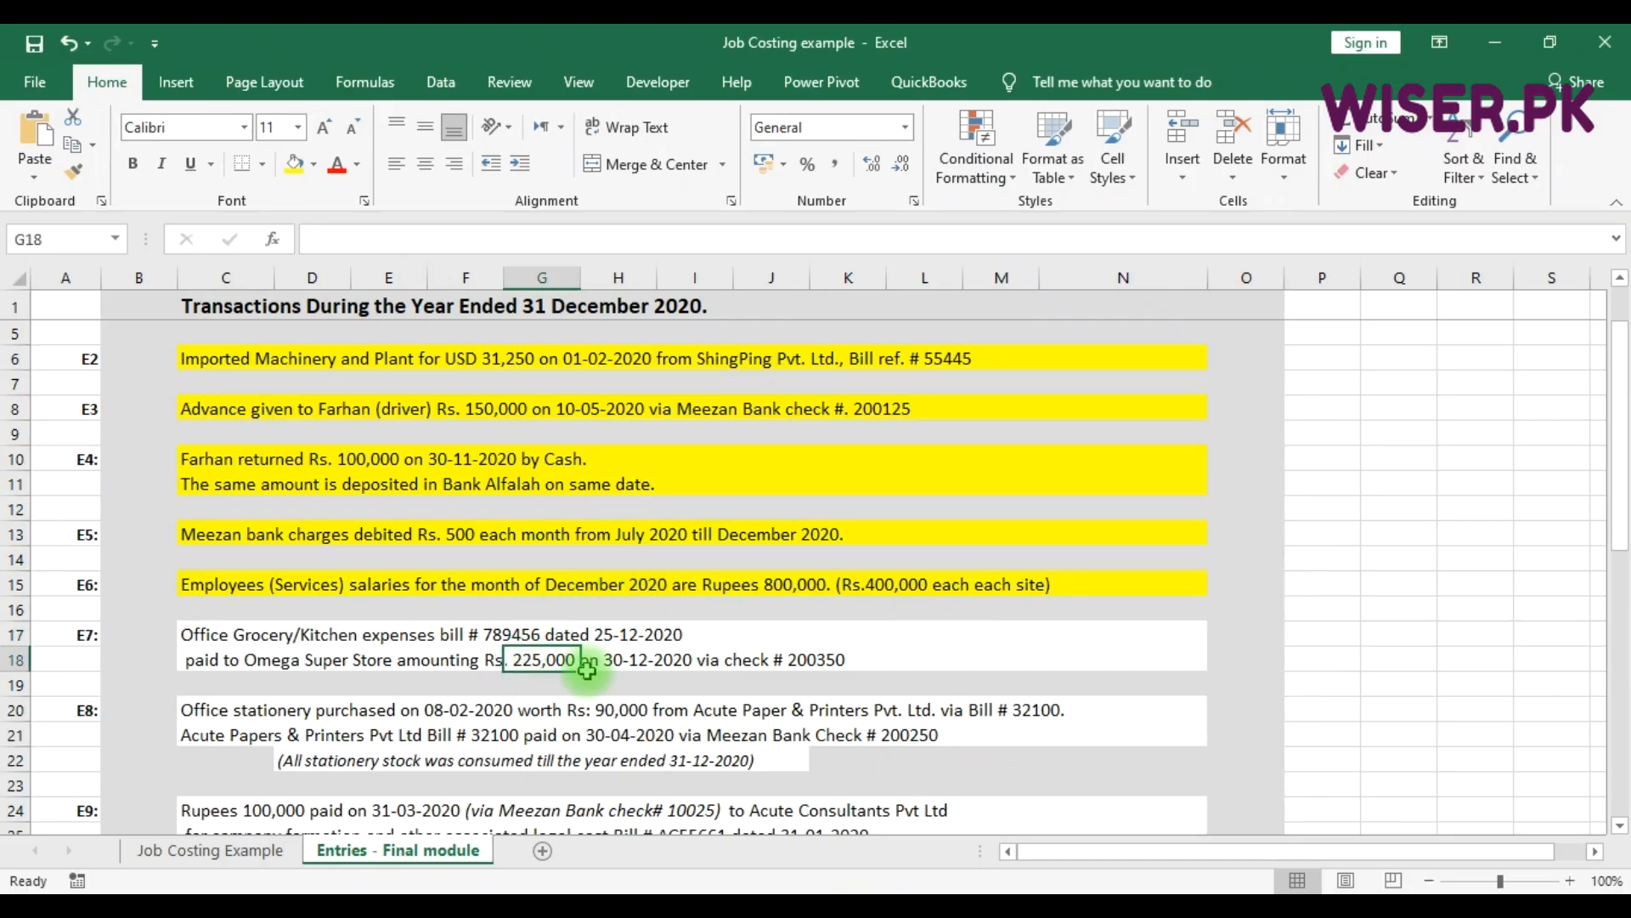
pyautogui.press('F9')
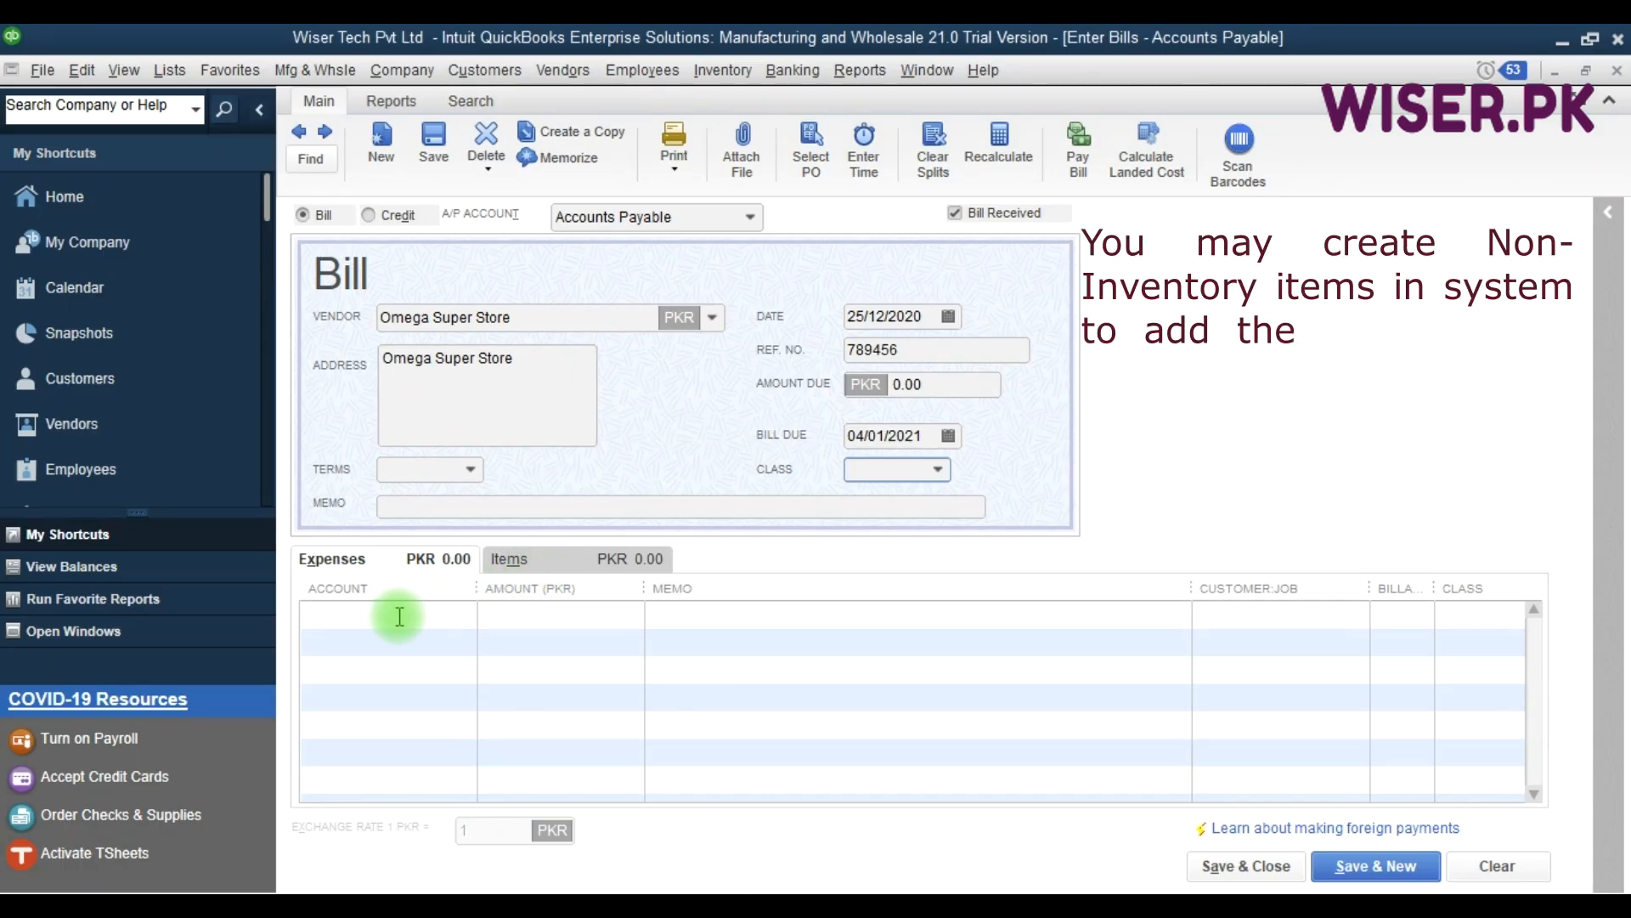
pyautogui.click(373, 623)
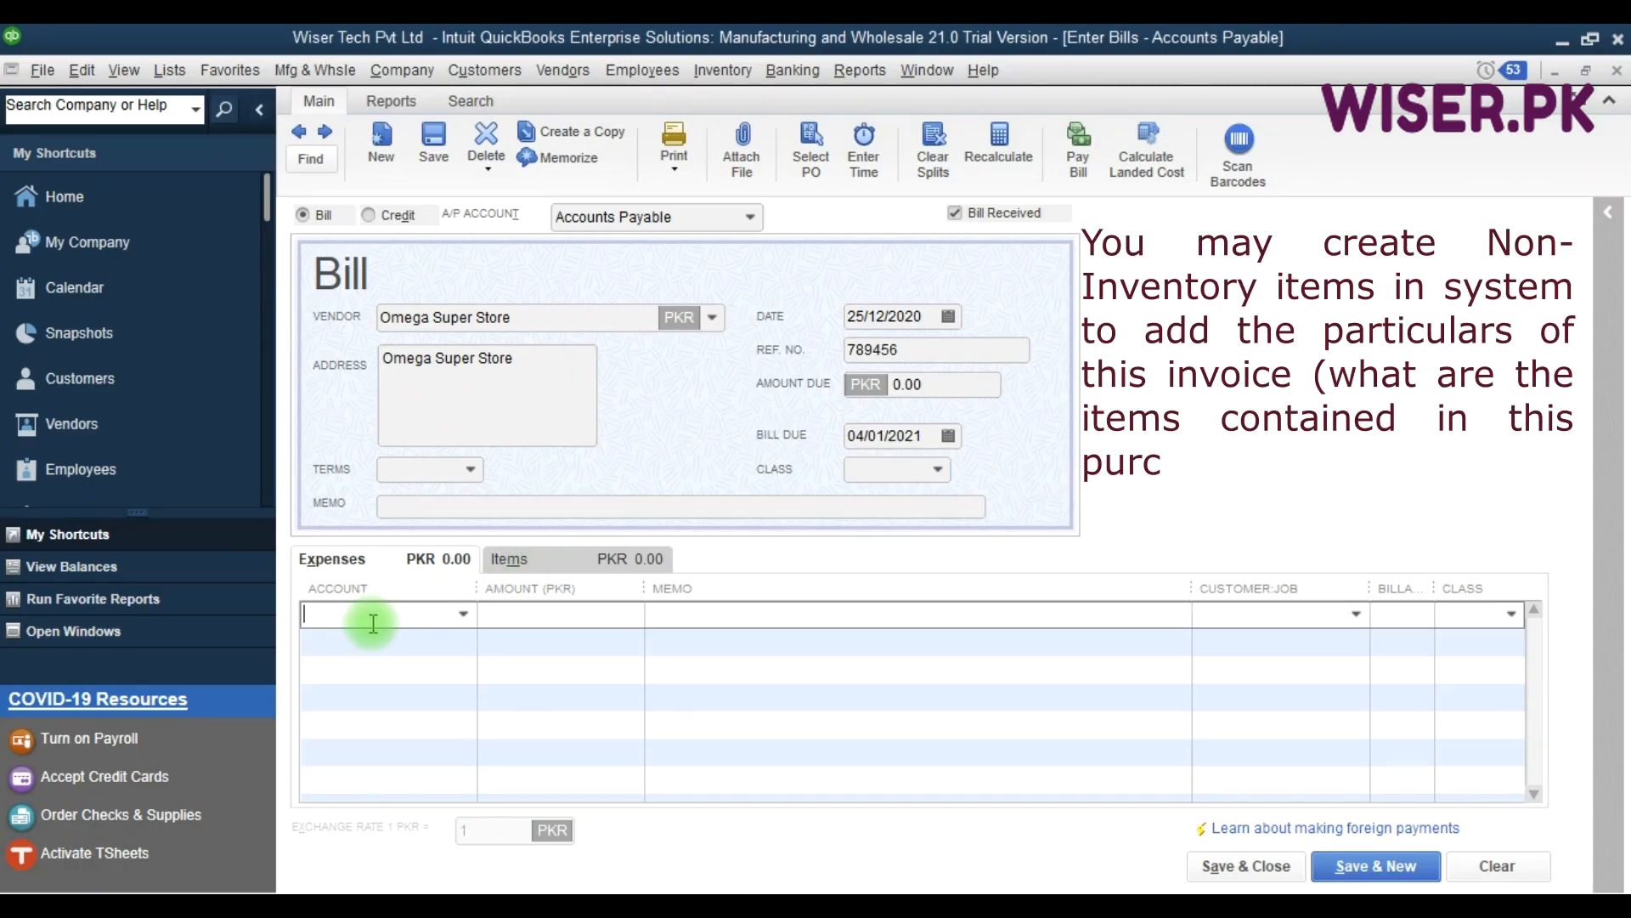
pyautogui.write('Meal')
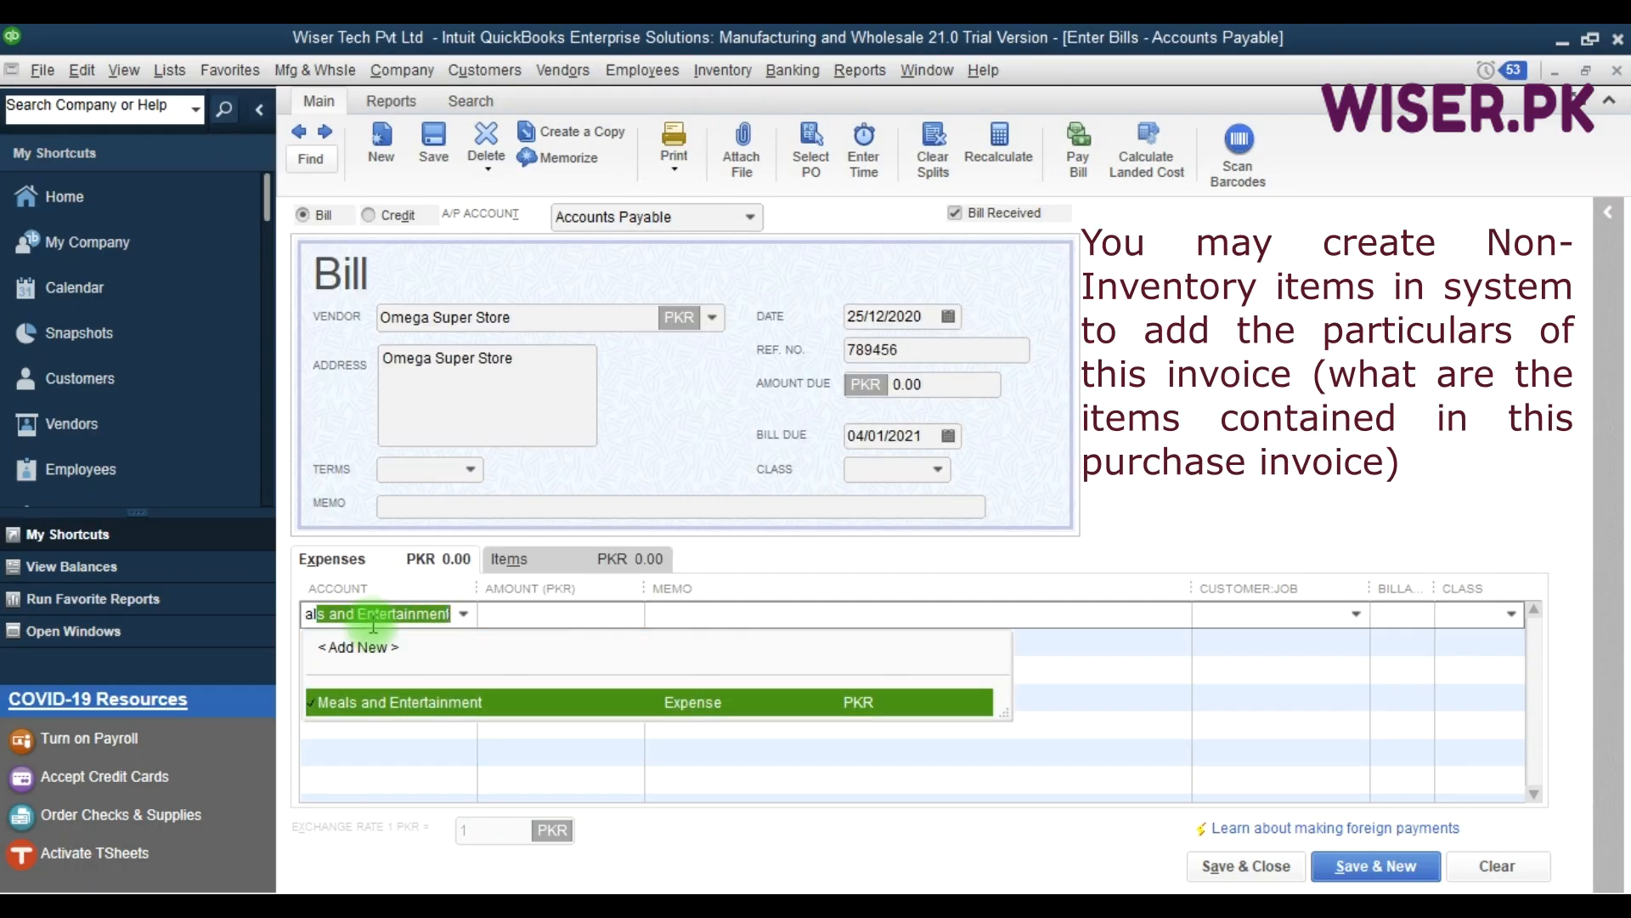
pyautogui.press('Tab')
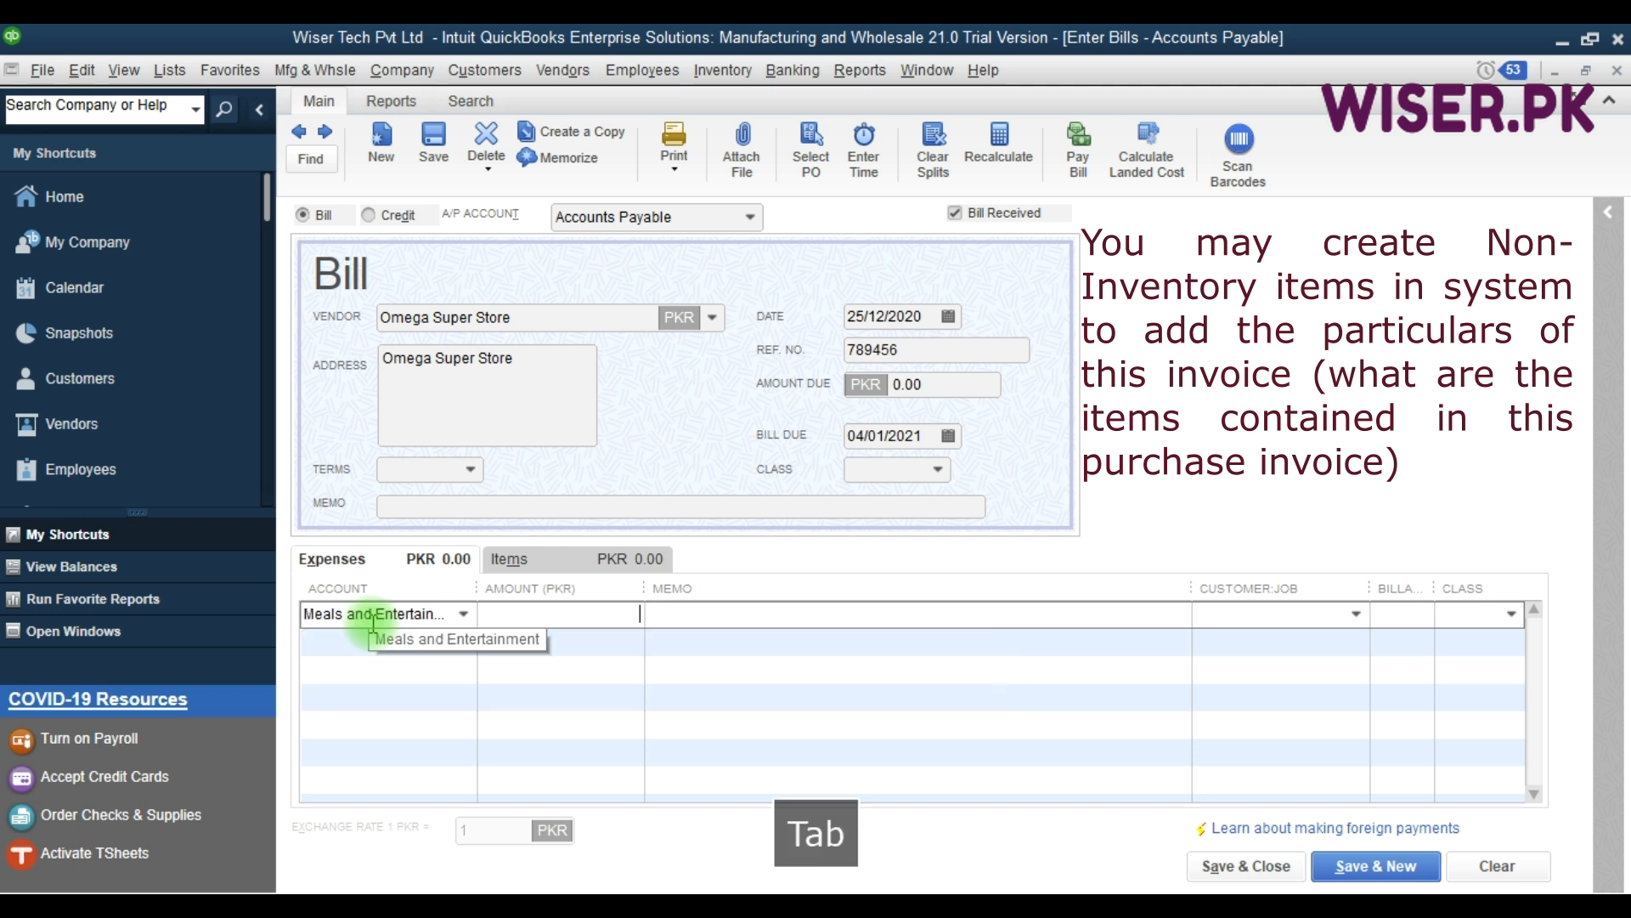
pyautogui.write('2,25,000')
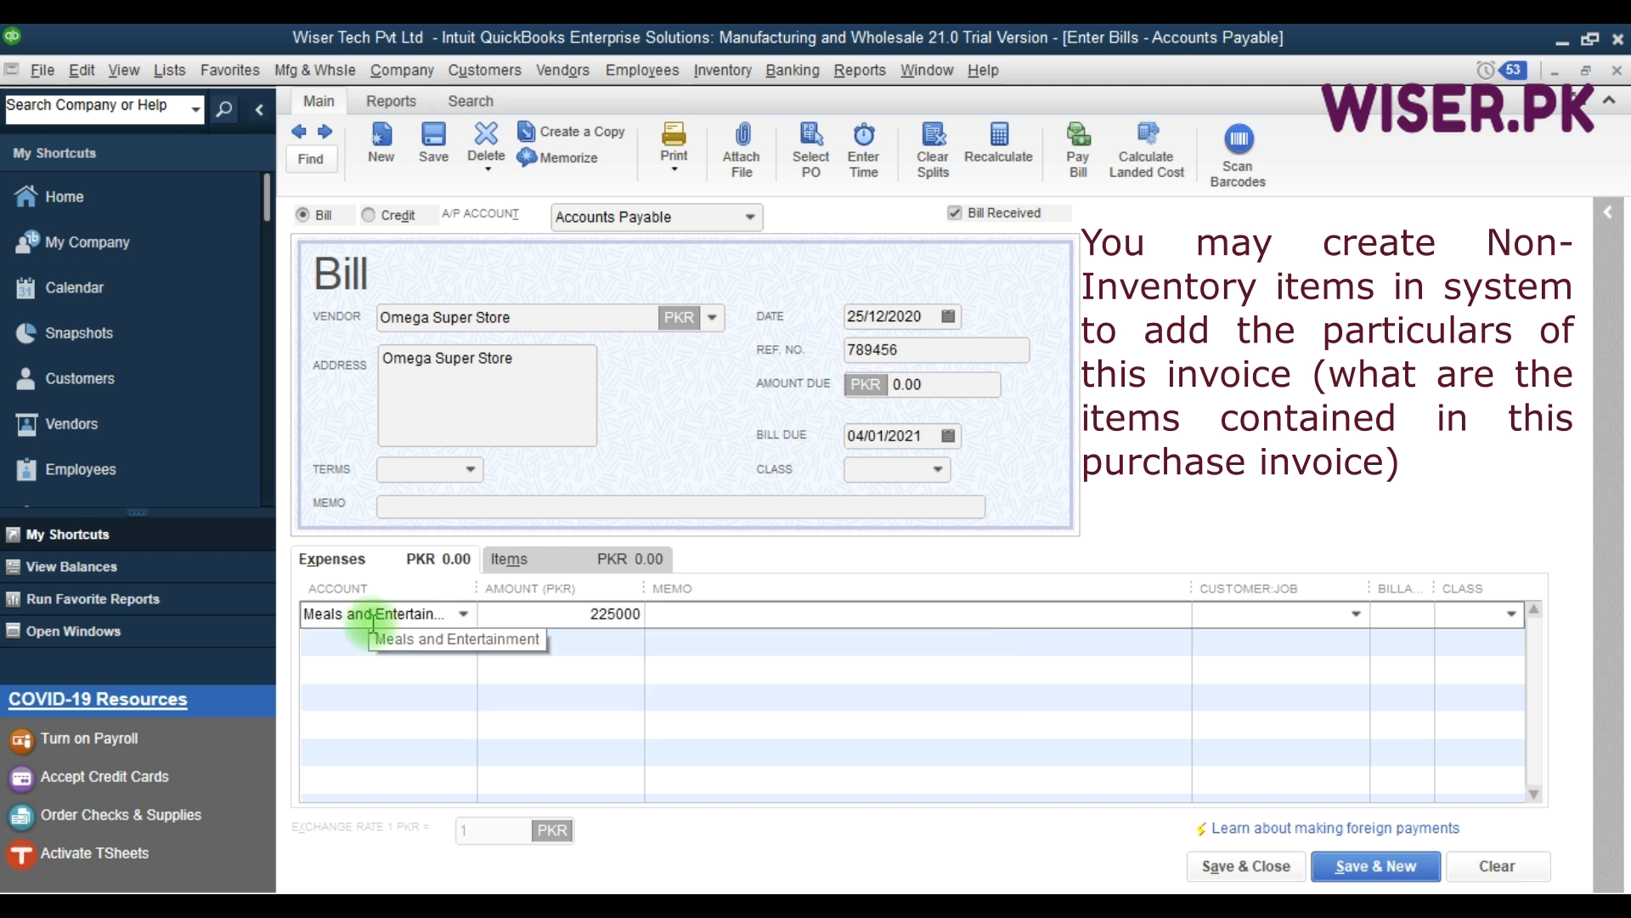
pyautogui.press('Tab')
pyautogui.press('Tab')
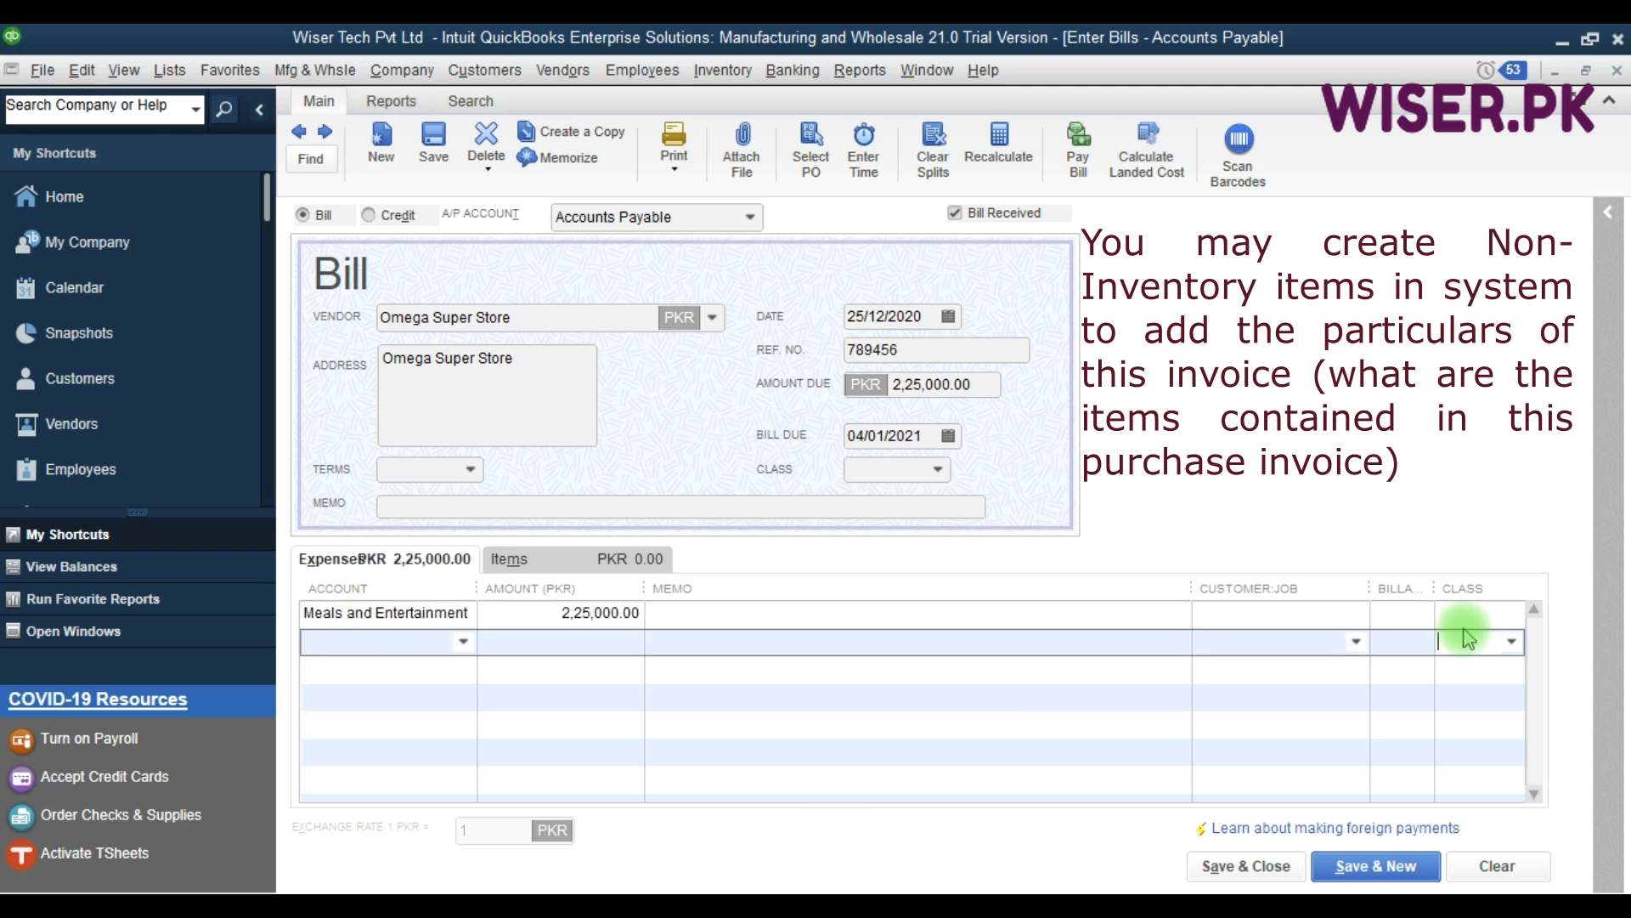
# Assign the Assembly class to the Meals and Entertainment line, and save and close the bill.
pyautogui.click(1452, 614)
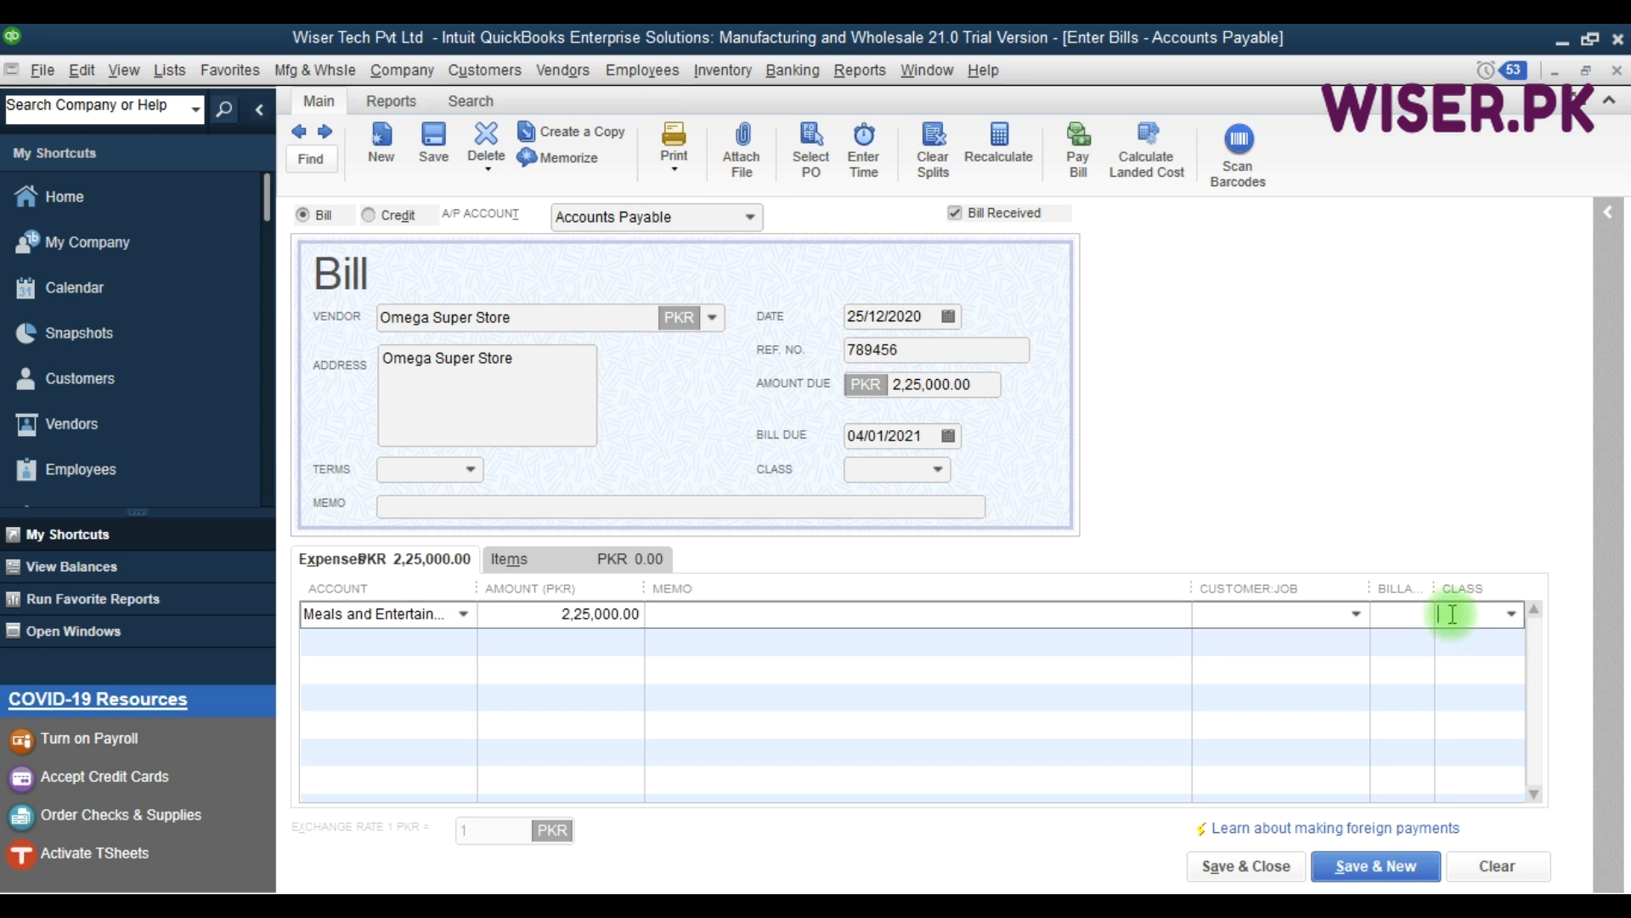
pyautogui.write('asee')
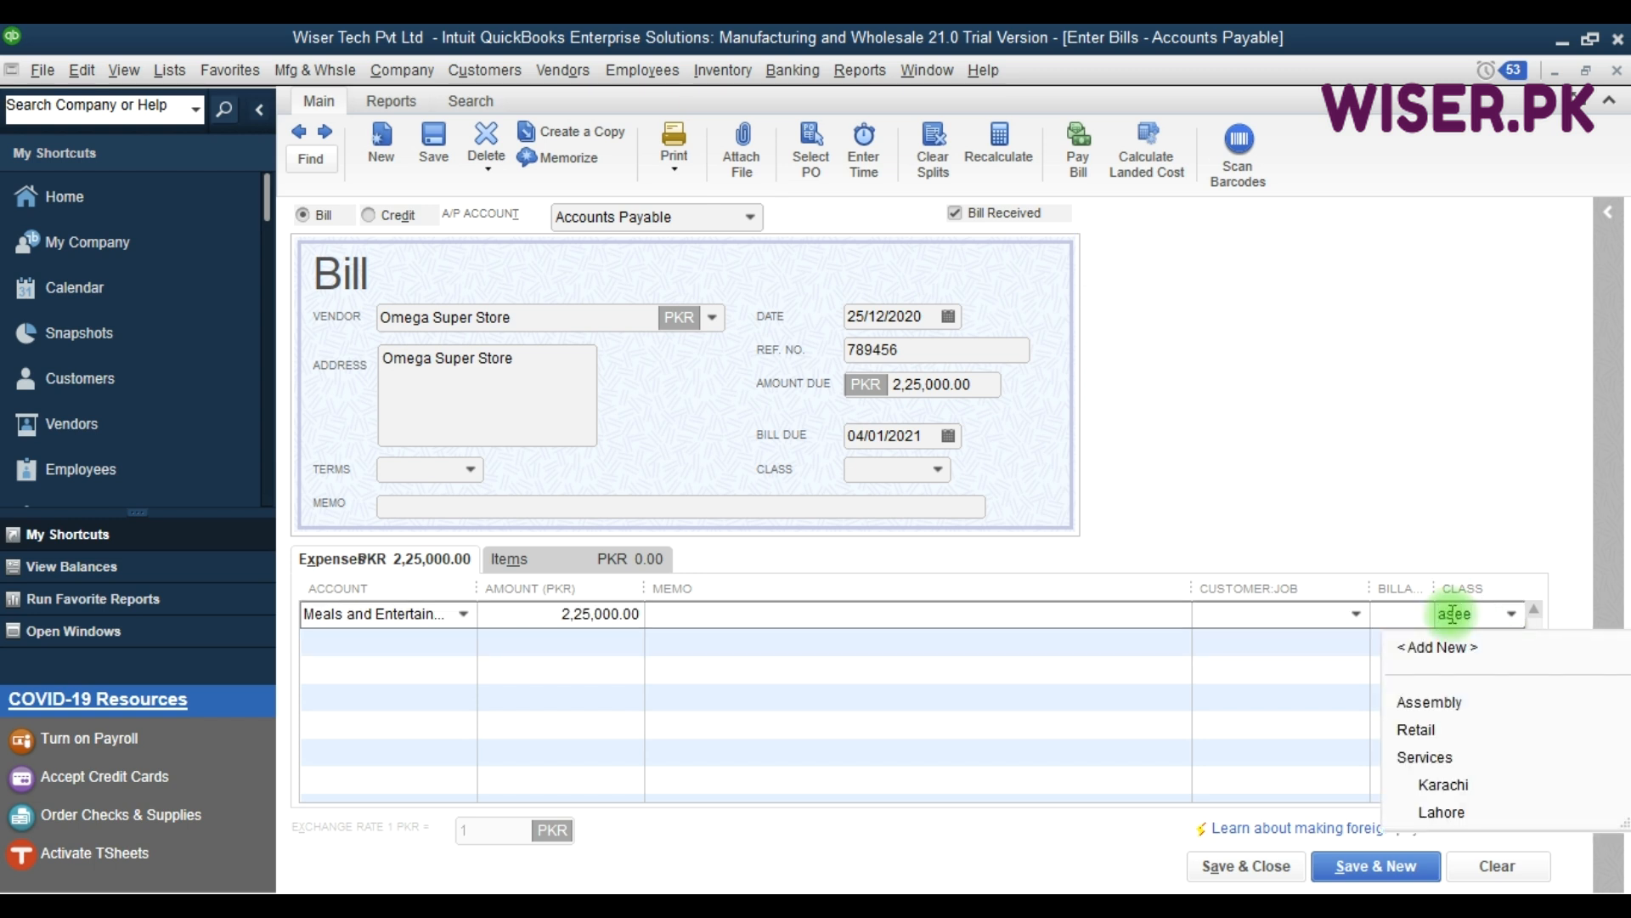
pyautogui.write('s')
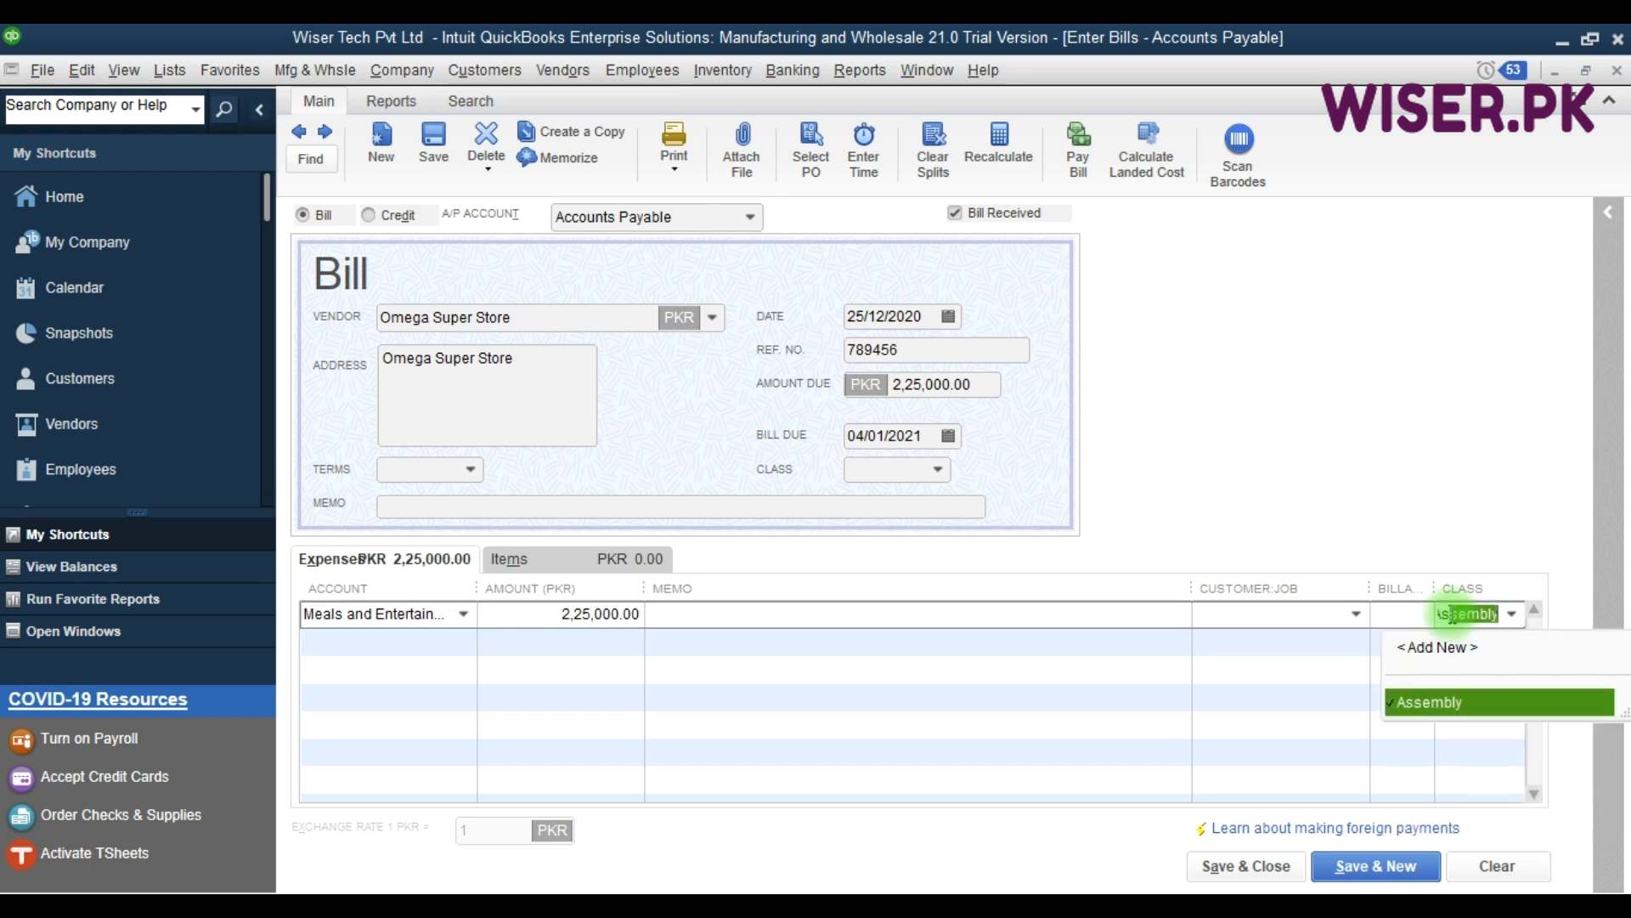
pyautogui.click(1446, 702)
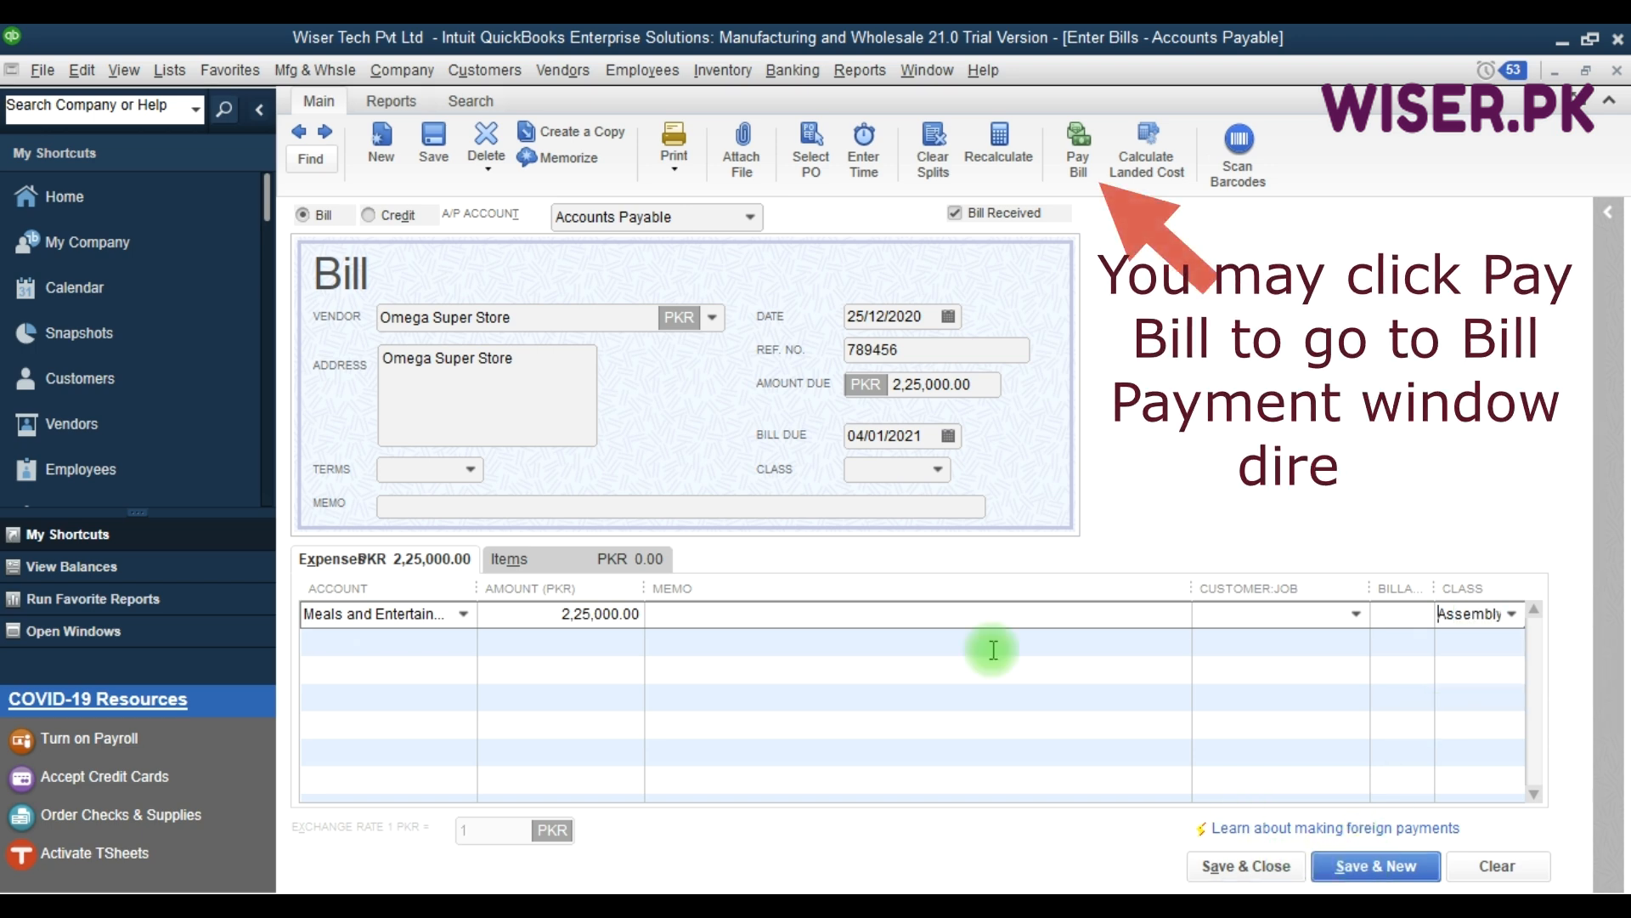
pyautogui.click(1215, 863)
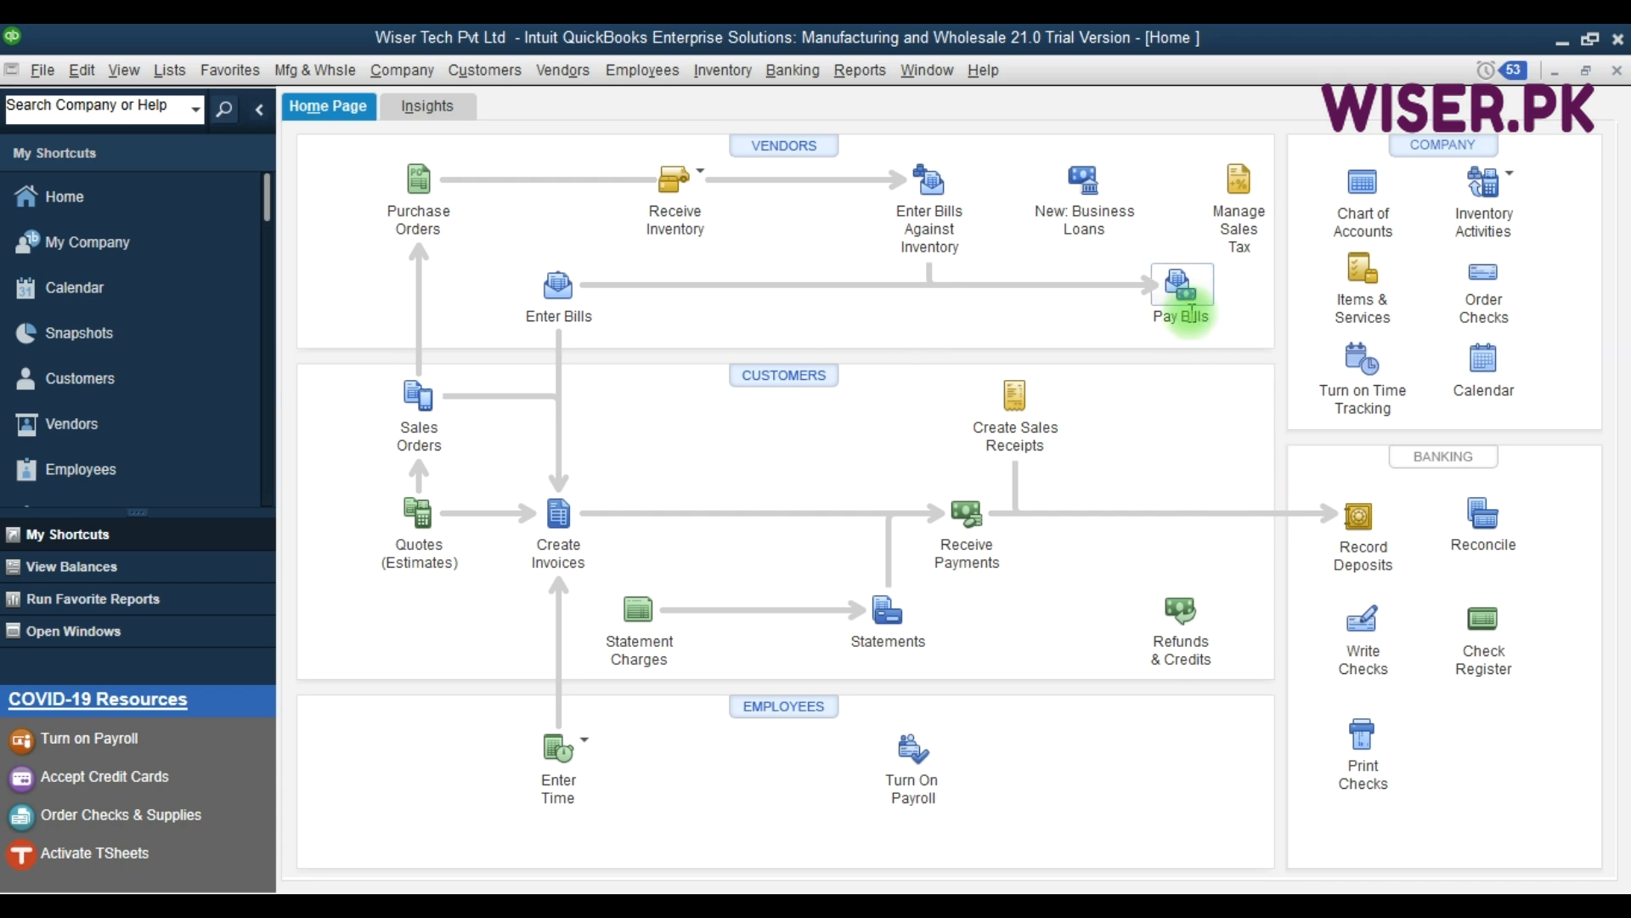
# Open bill payment, filter the bills by Omega Super Store and select bill 789456 for payment.
pyautogui.press('F9')
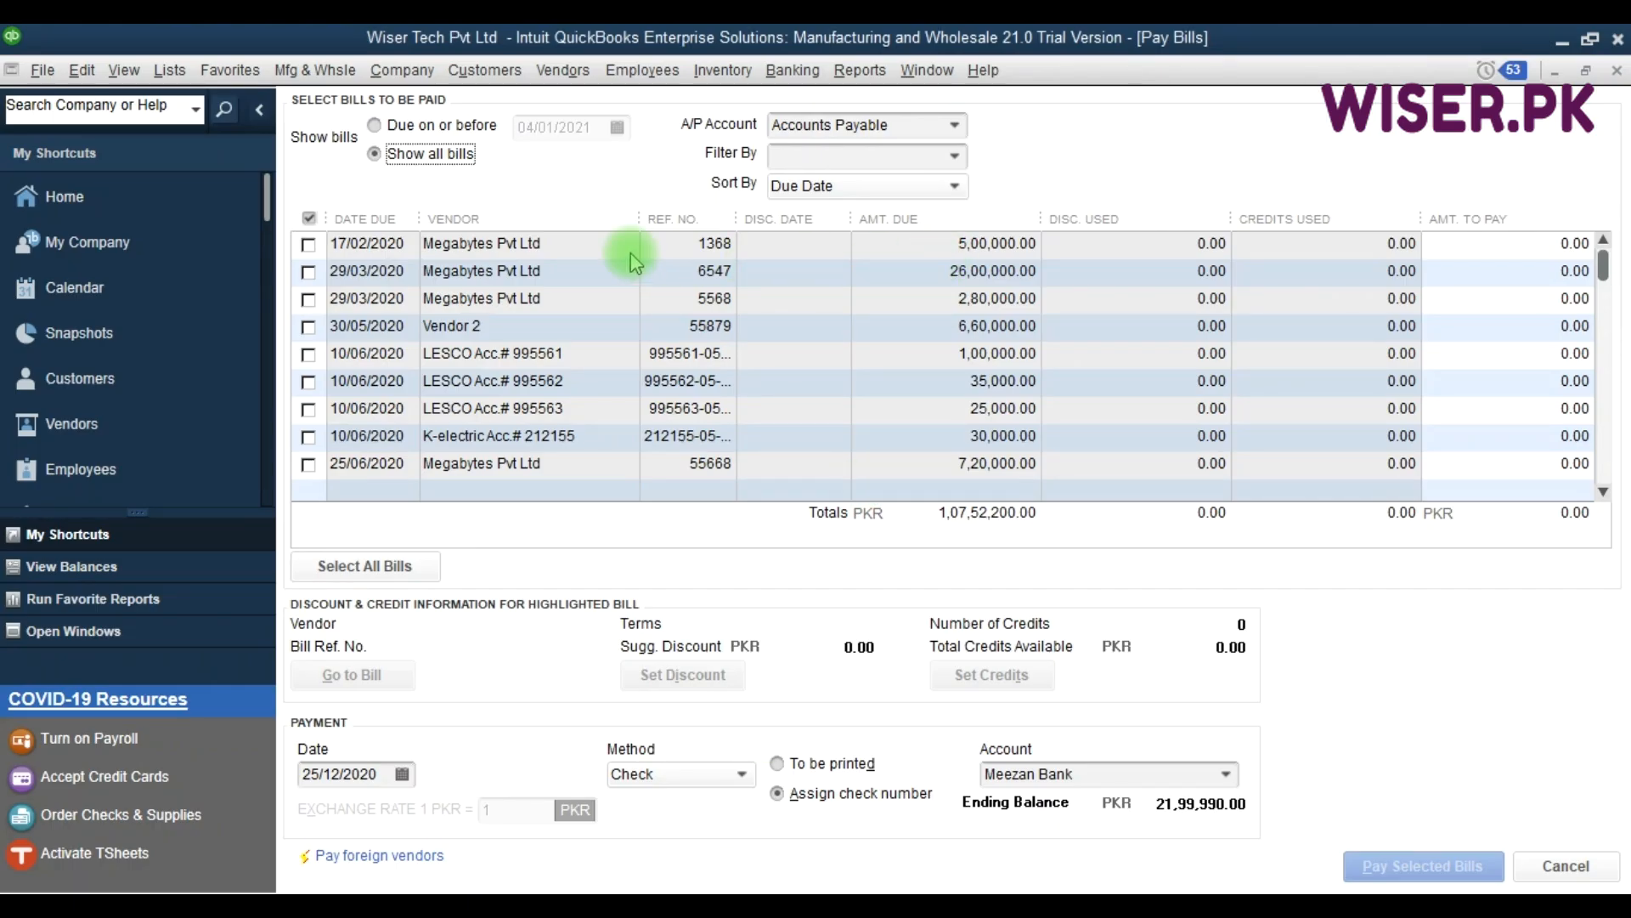
pyautogui.click(821, 157)
pyautogui.write('Omega Super Store')
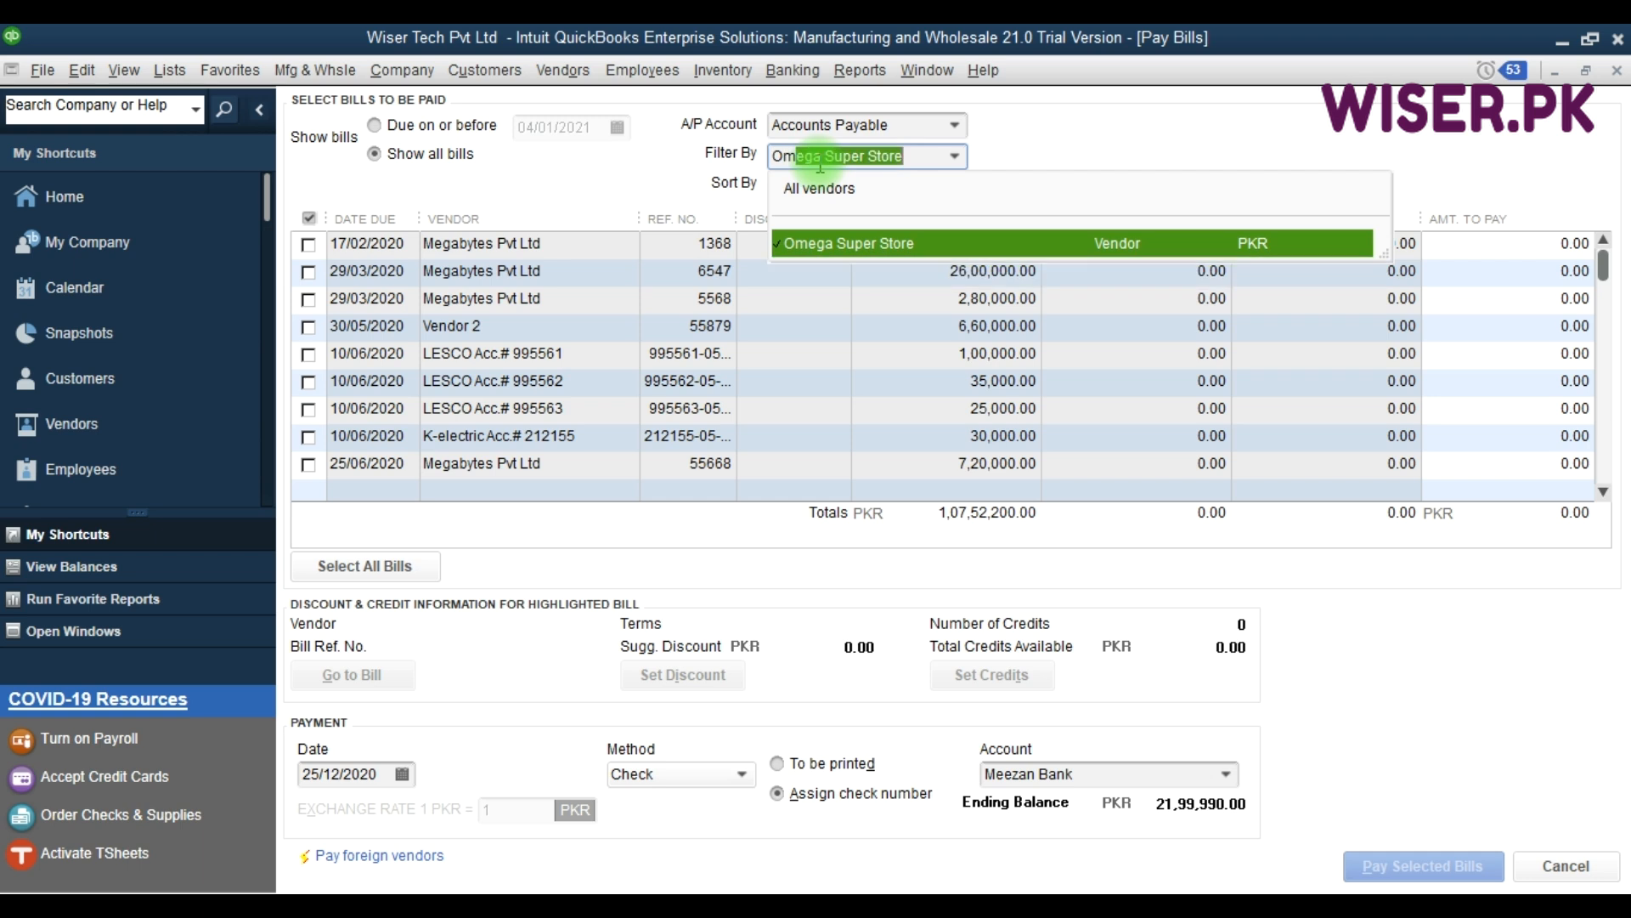
pyautogui.press('Tab')
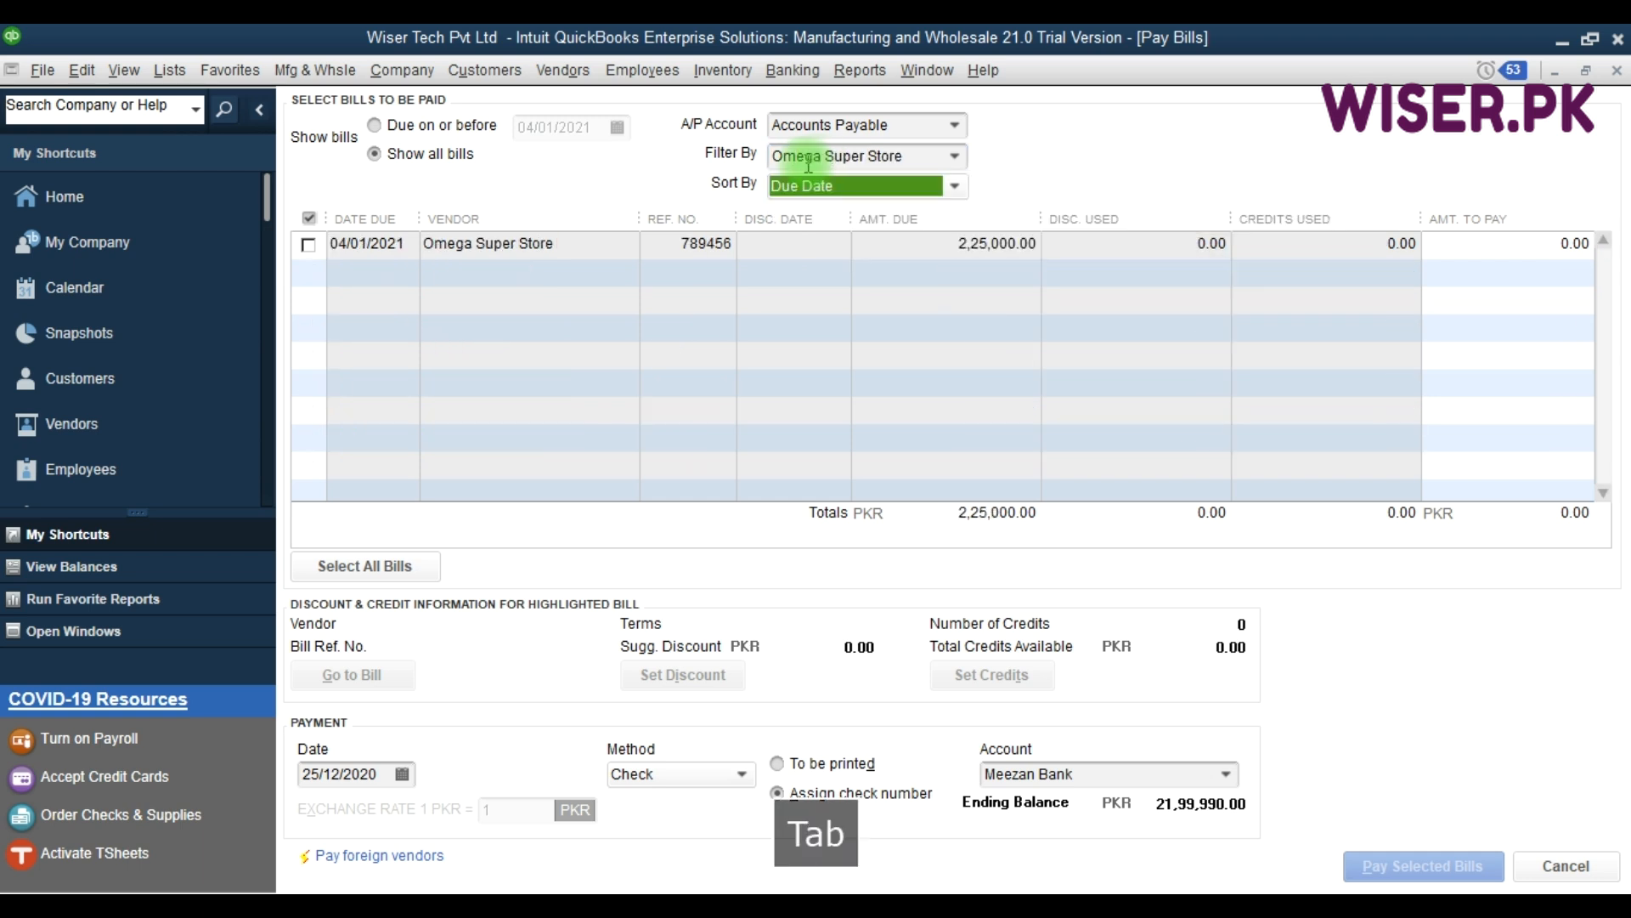
pyautogui.click(308, 246)
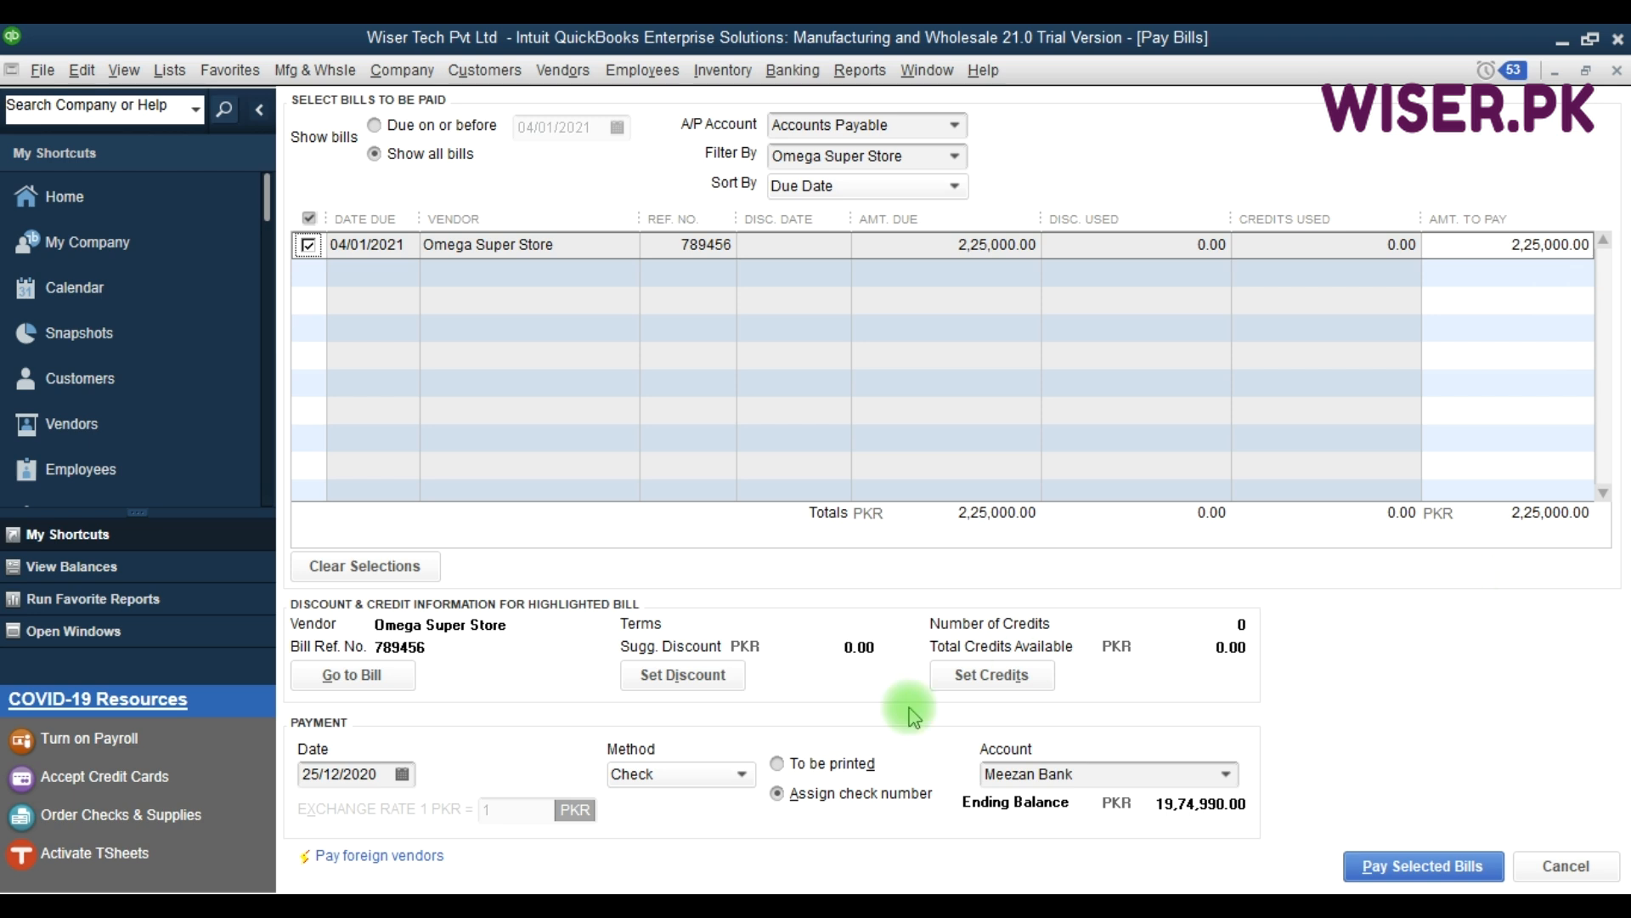
# Pay the selected bill from Meezan Bank dated 30/12/2020, assigning check number 200350.
pyautogui.click(385, 769)
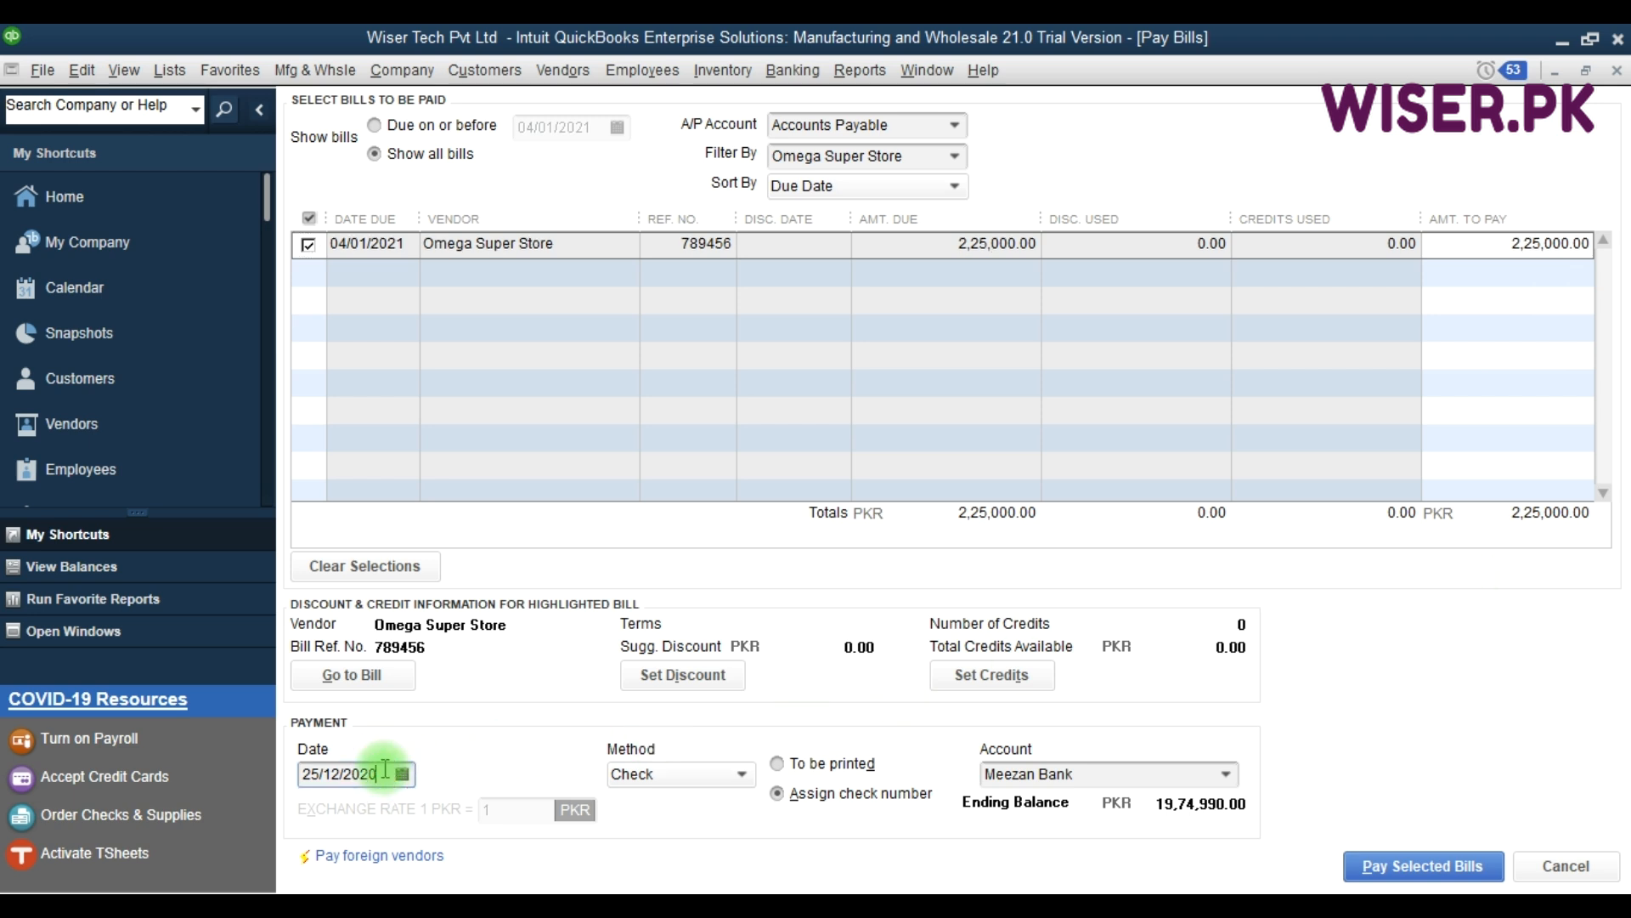
pyautogui.write('30')
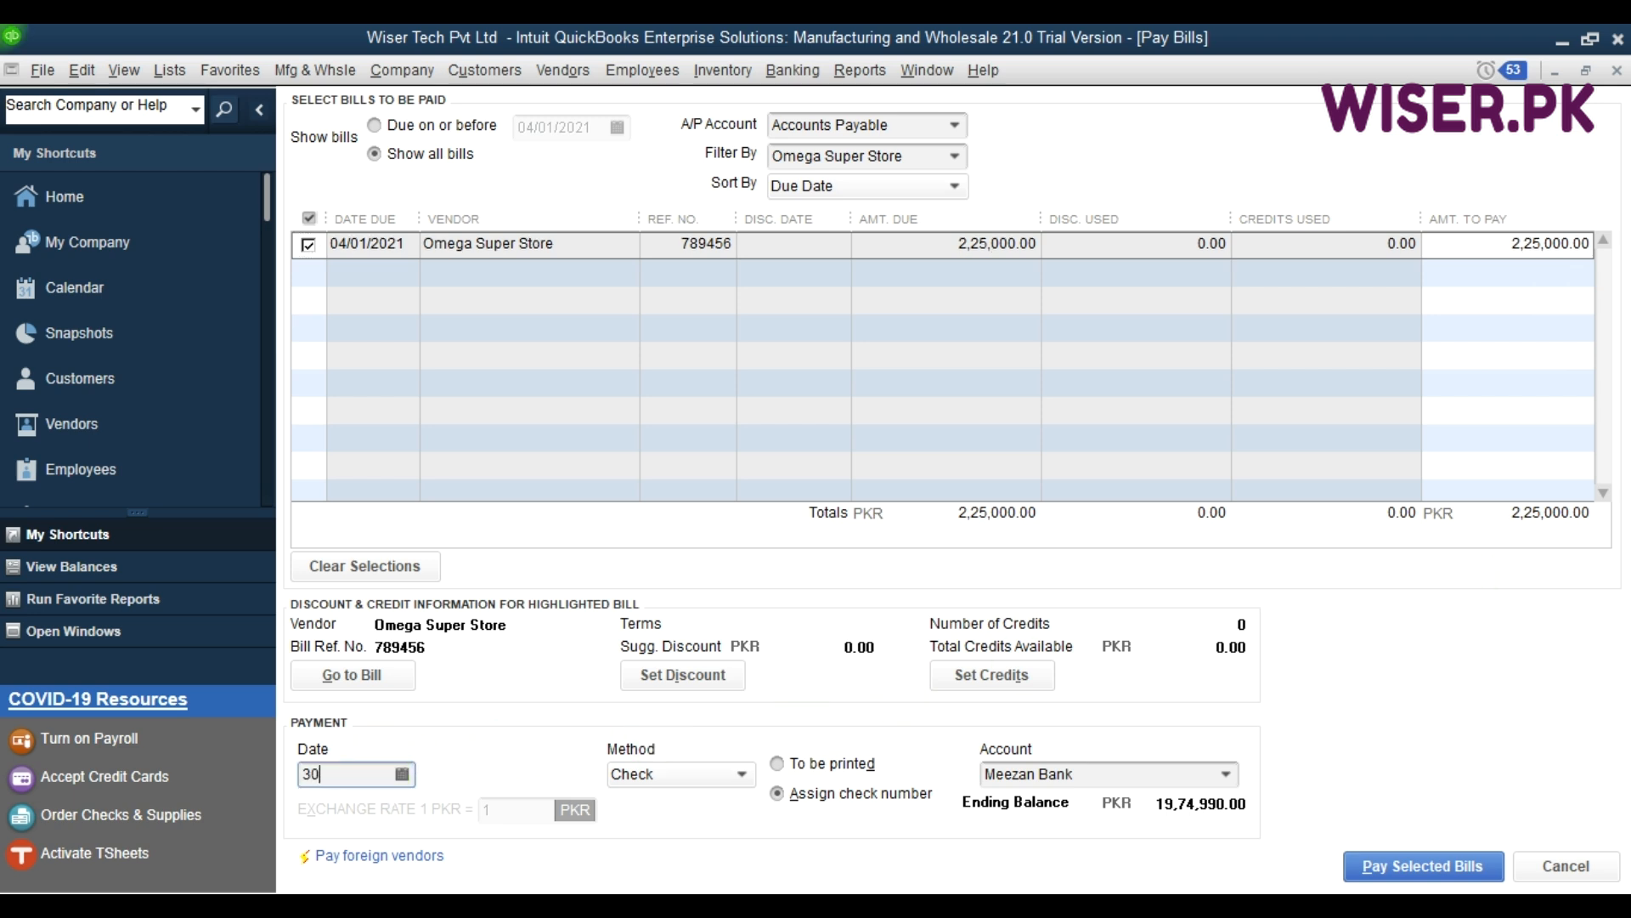
pyautogui.press('Tab')
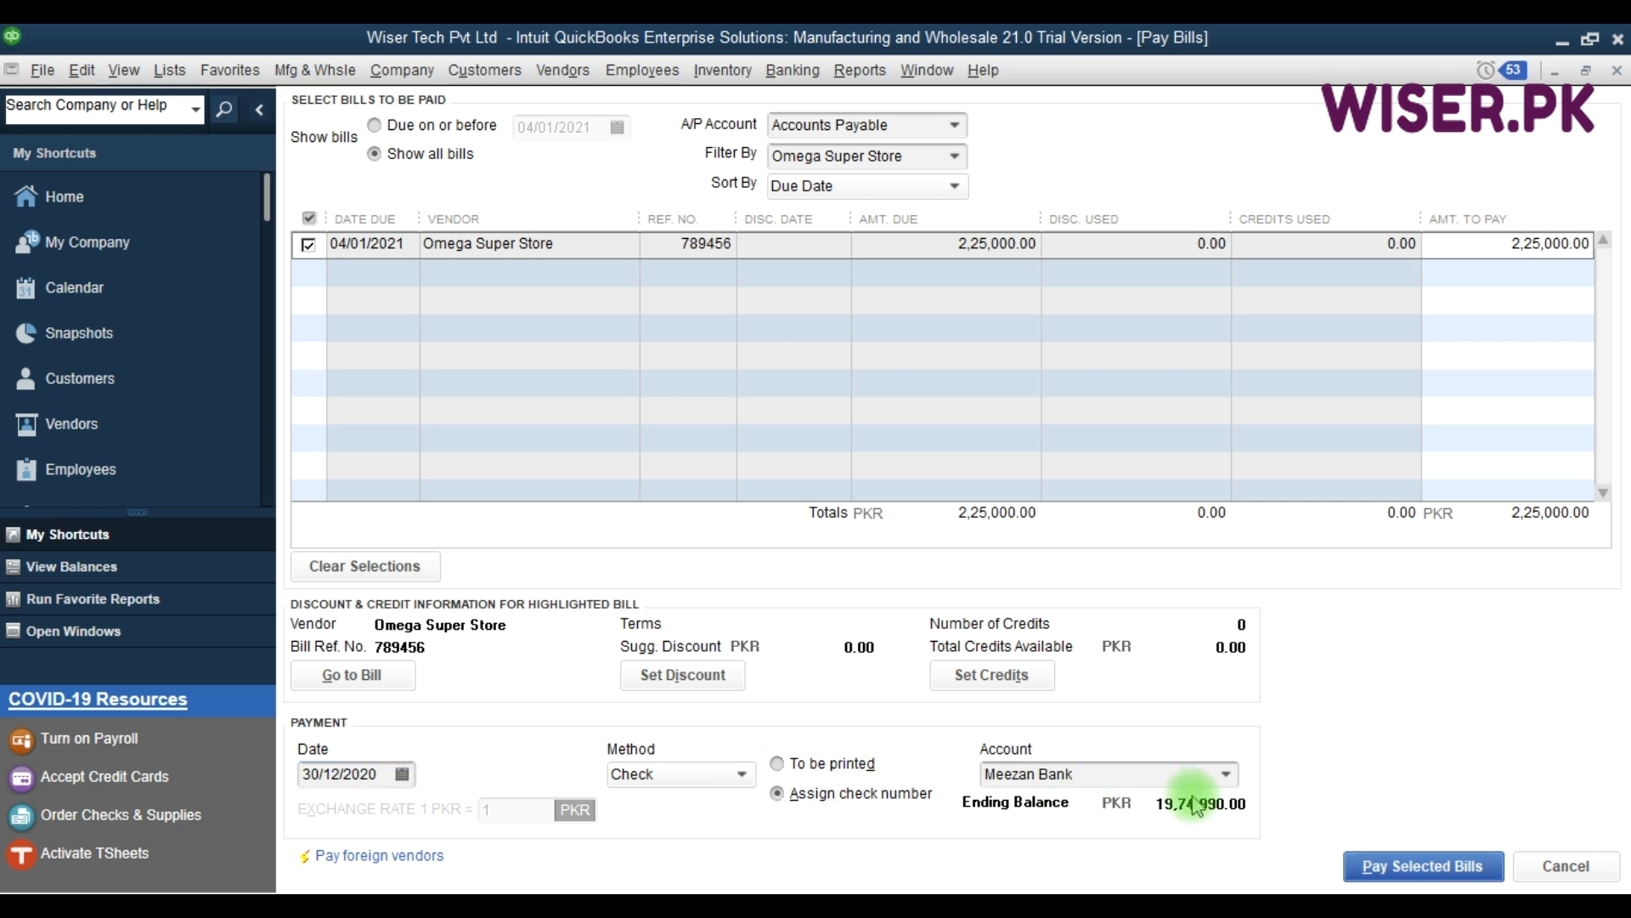
pyautogui.click(1410, 866)
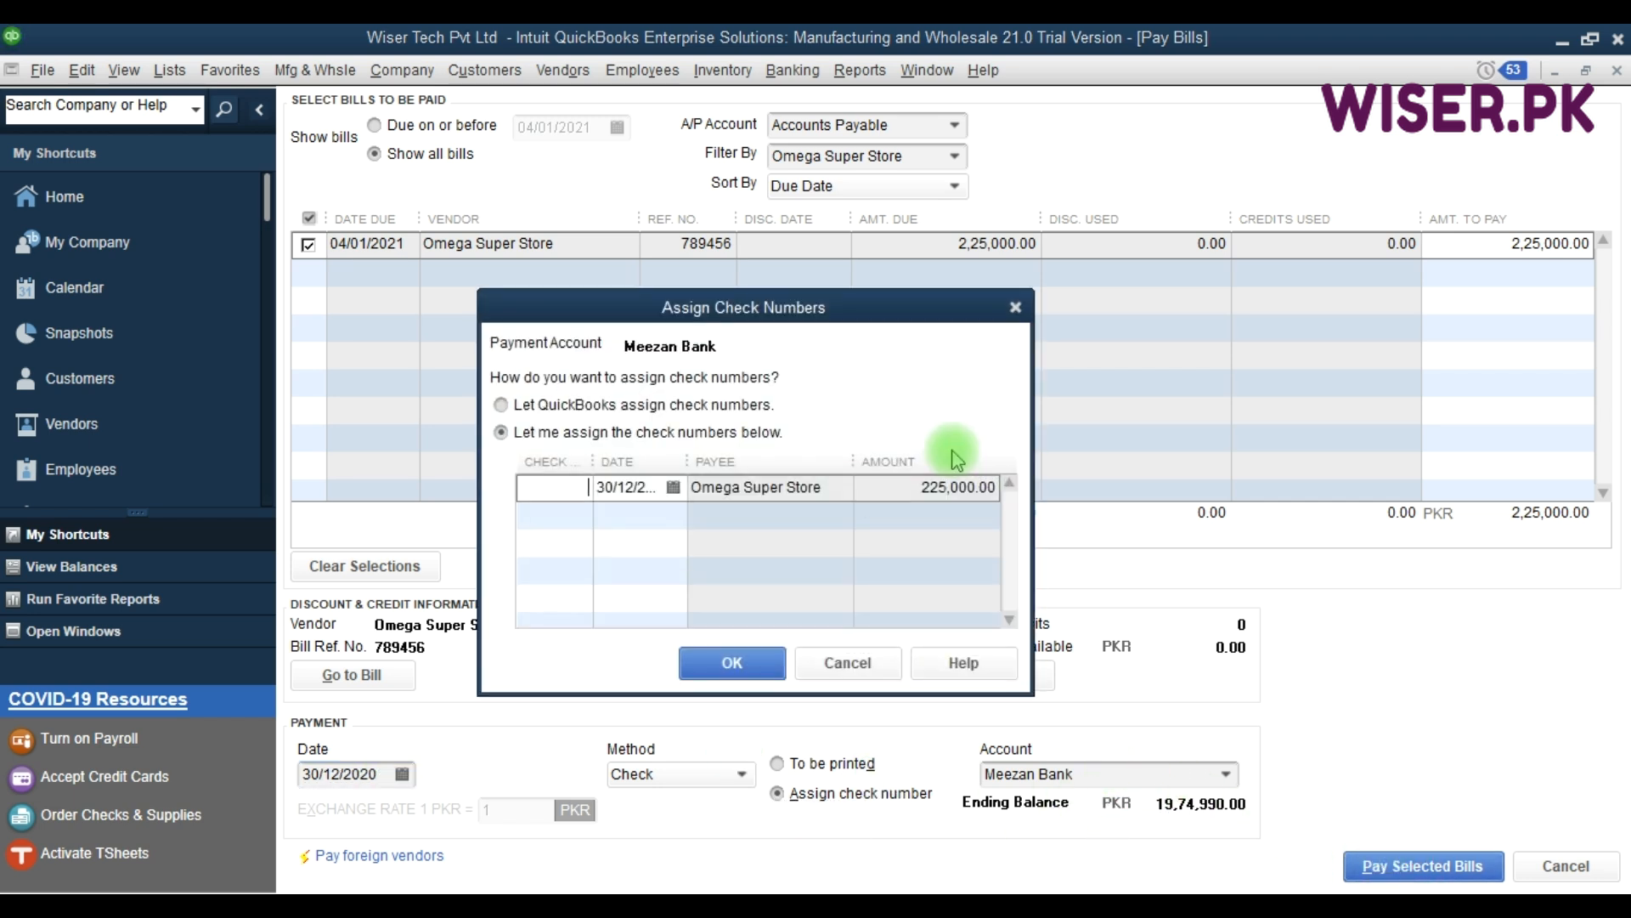
pyautogui.click(570, 491)
pyautogui.write('200350')
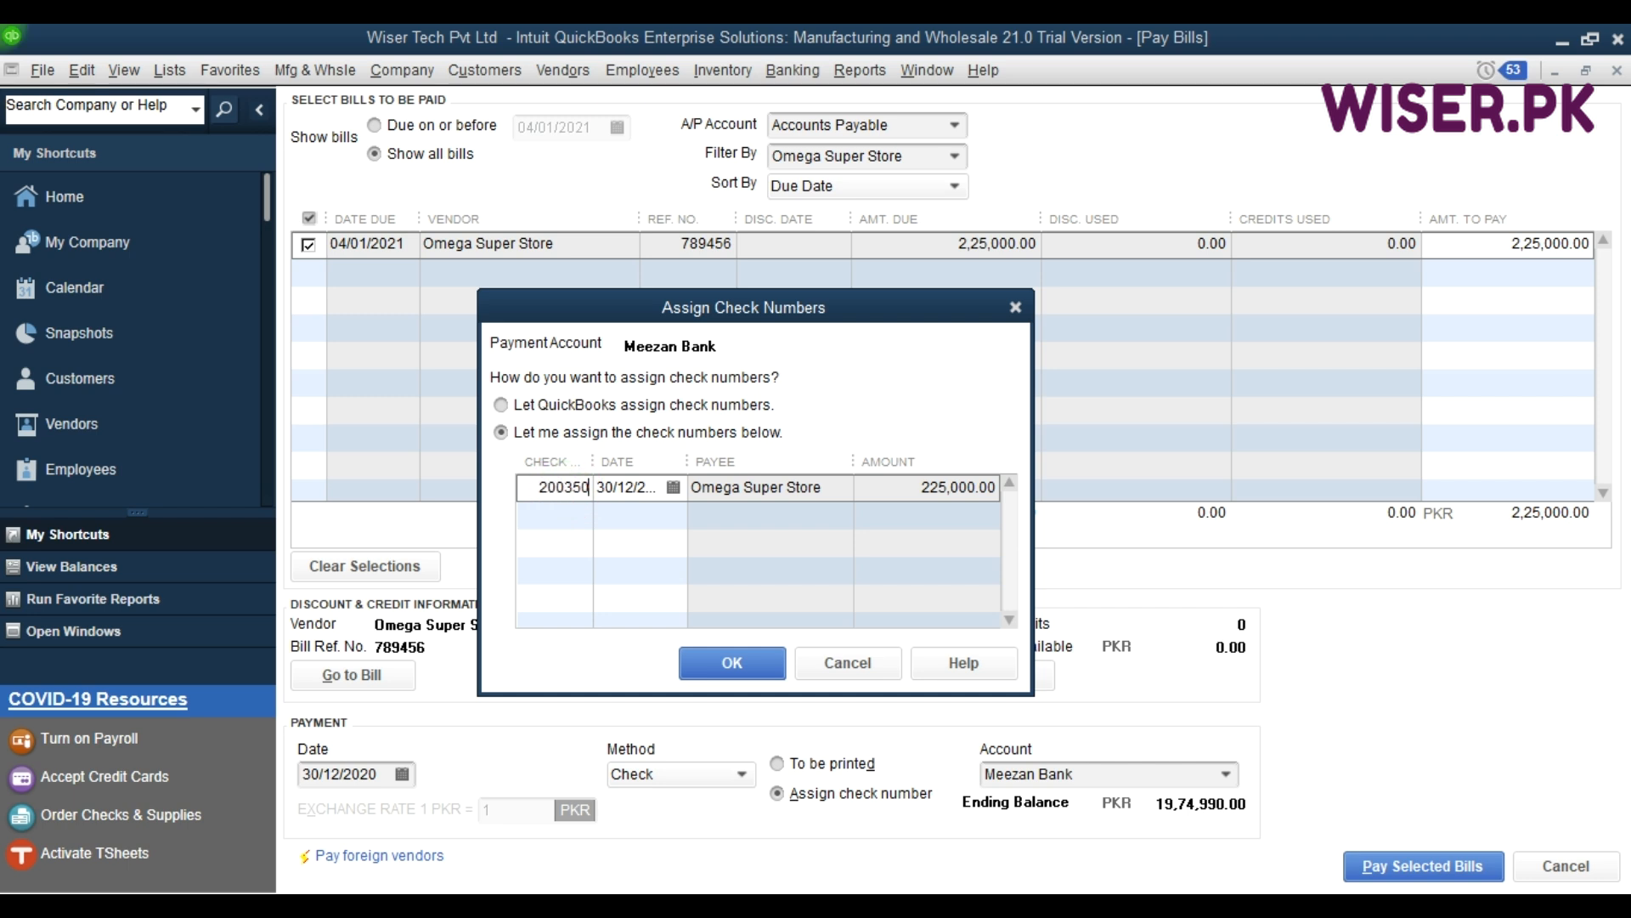
pyautogui.click(726, 664)
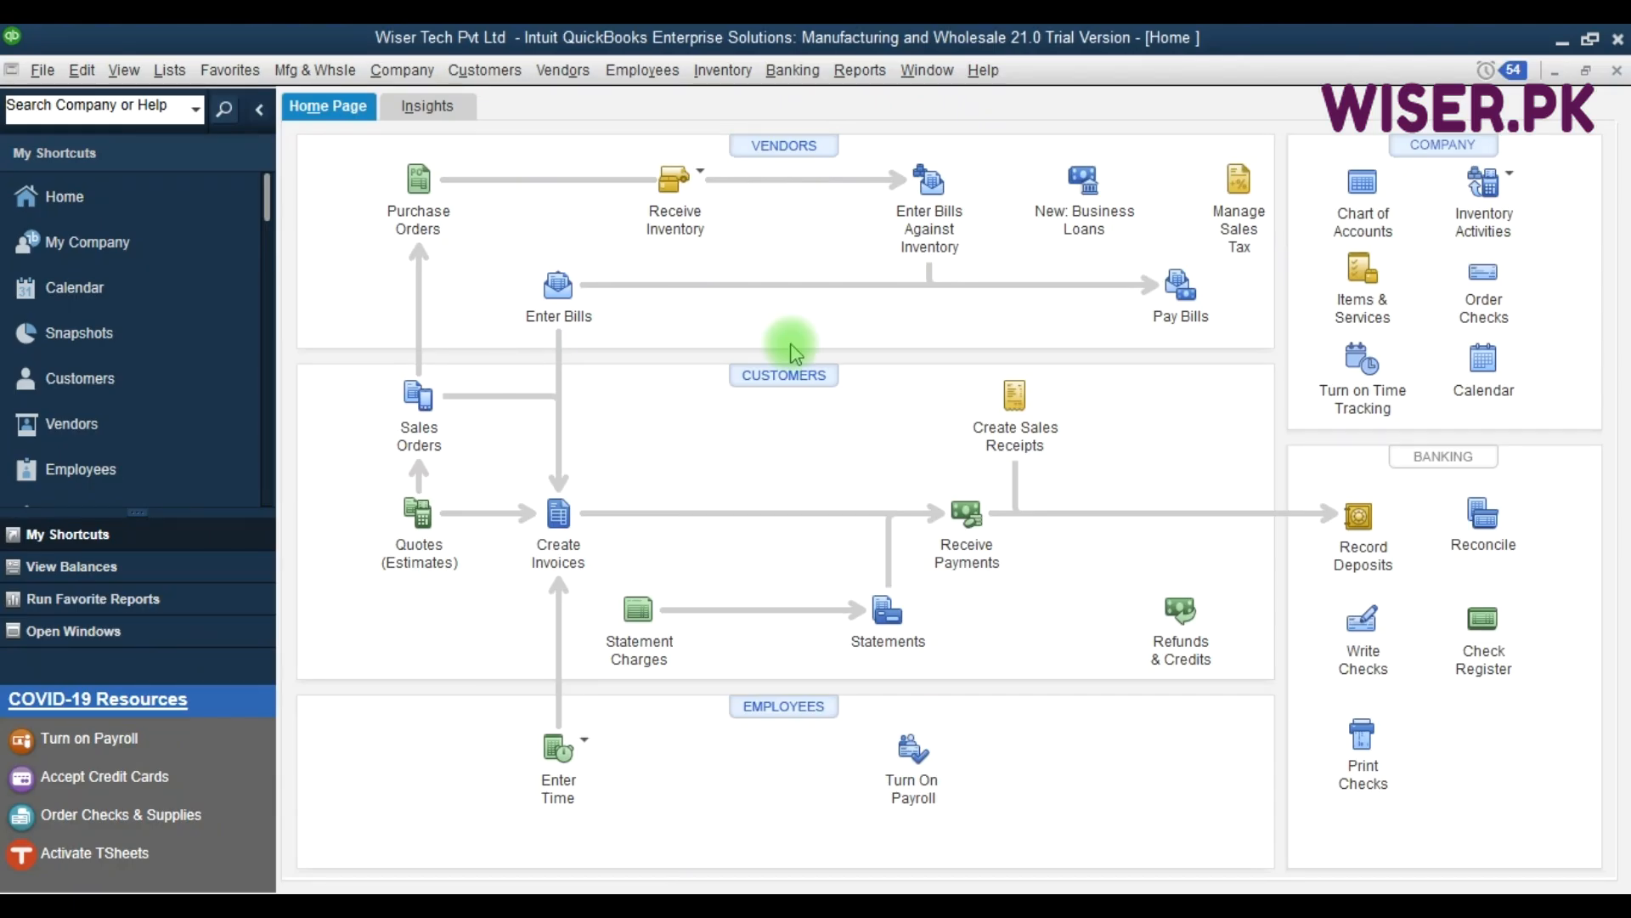
# Start a bill for Acute Paper & Printers Pvt Ltd dated 08/02/2020, and check the E8 entry in Excel to enter reference number 32100.
pyautogui.click(557, 291)
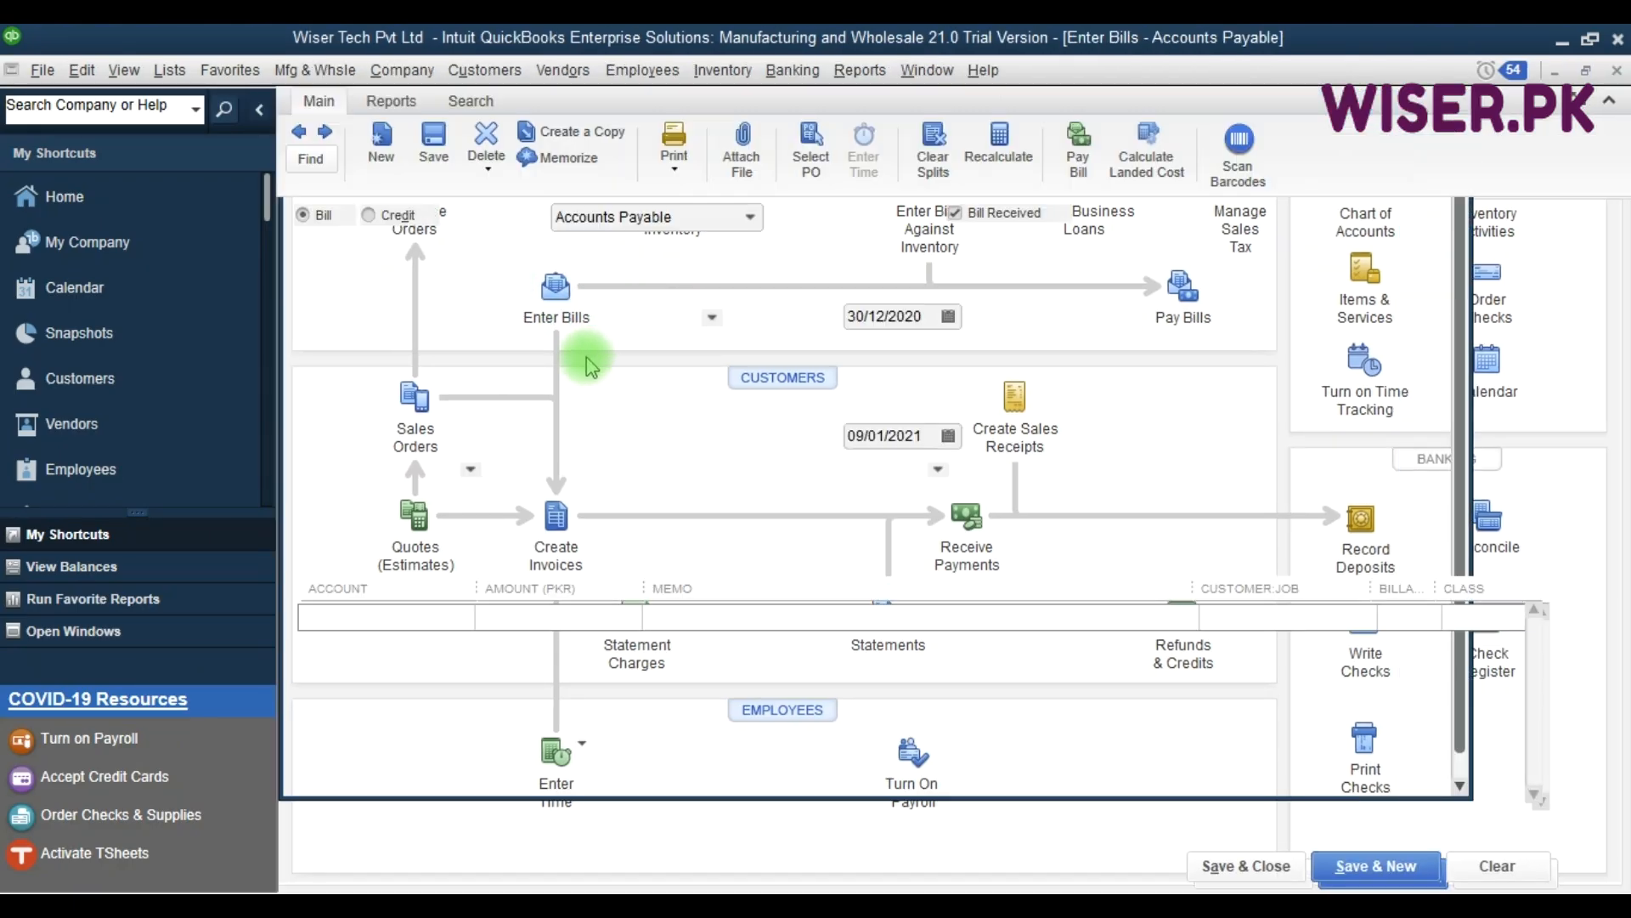
pyautogui.write('Acute Consultants Pvt Ltd')
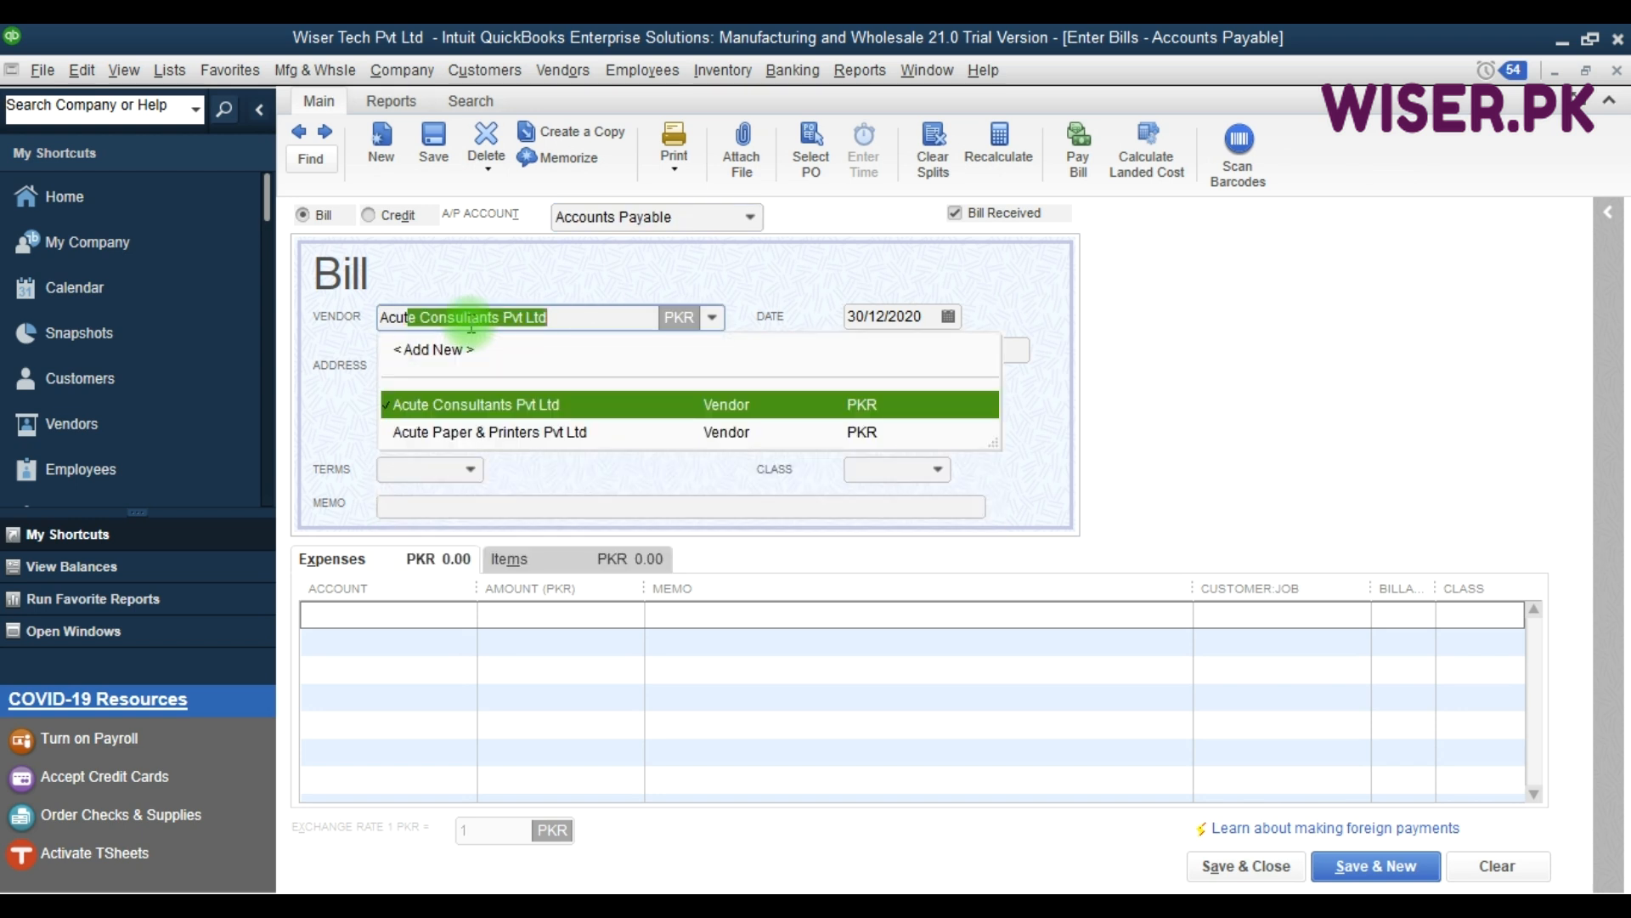
pyautogui.press('Down')
pyautogui.press('Tab')
pyautogui.write('0802')
pyautogui.press('Tab')
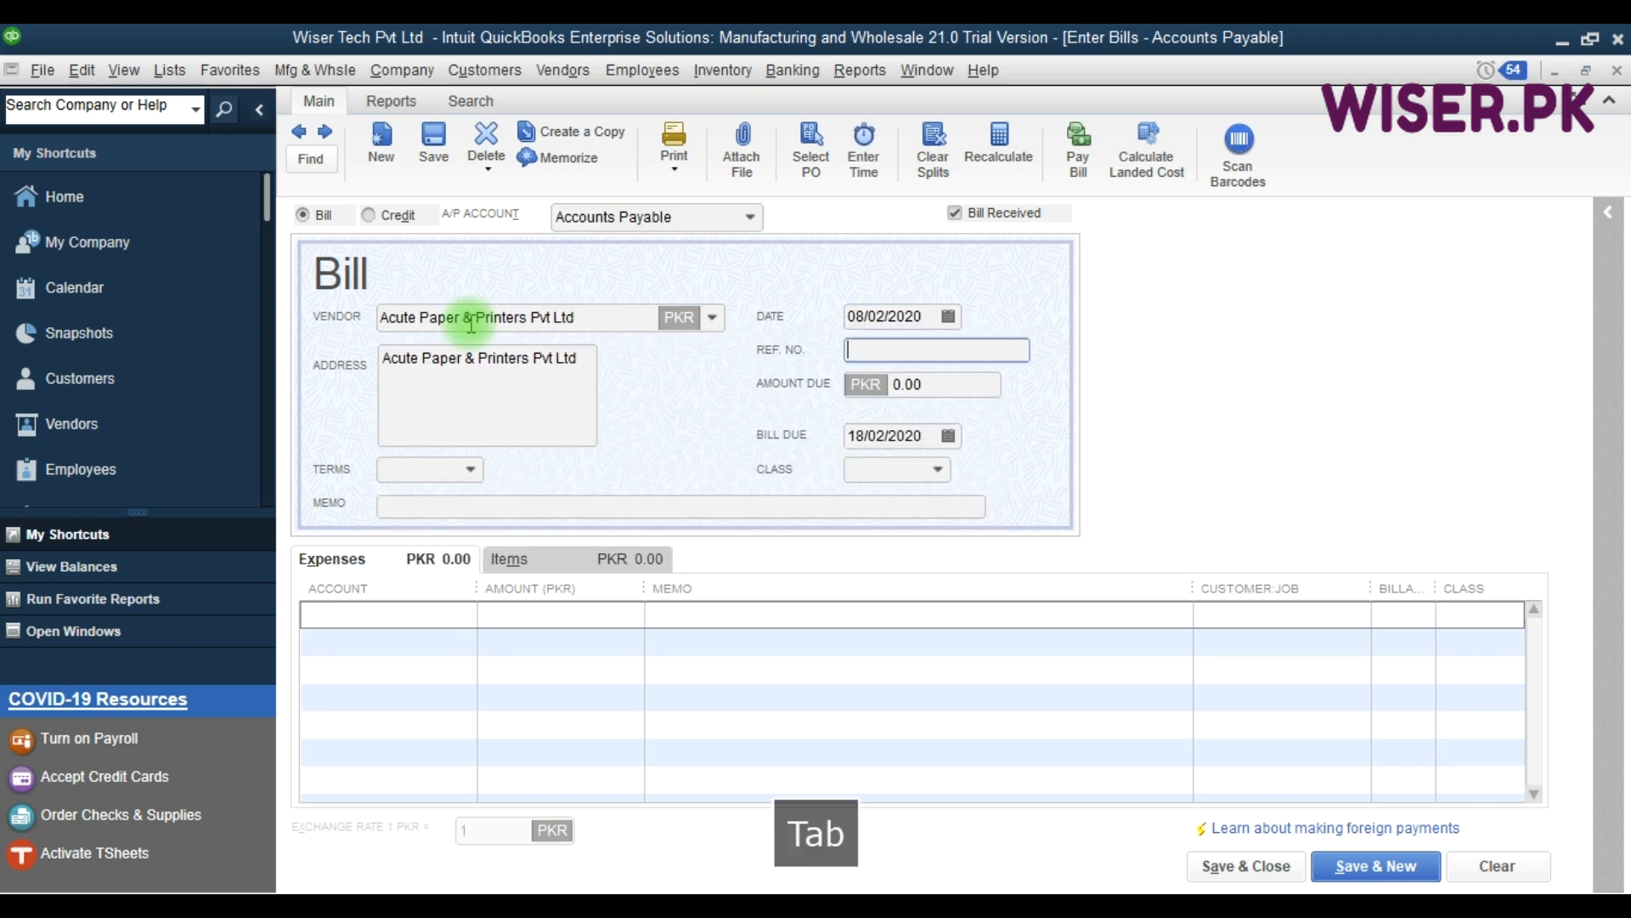
pyautogui.hotkey('alt', 'Tab')
pyautogui.hotkey('alt', 'Tab')
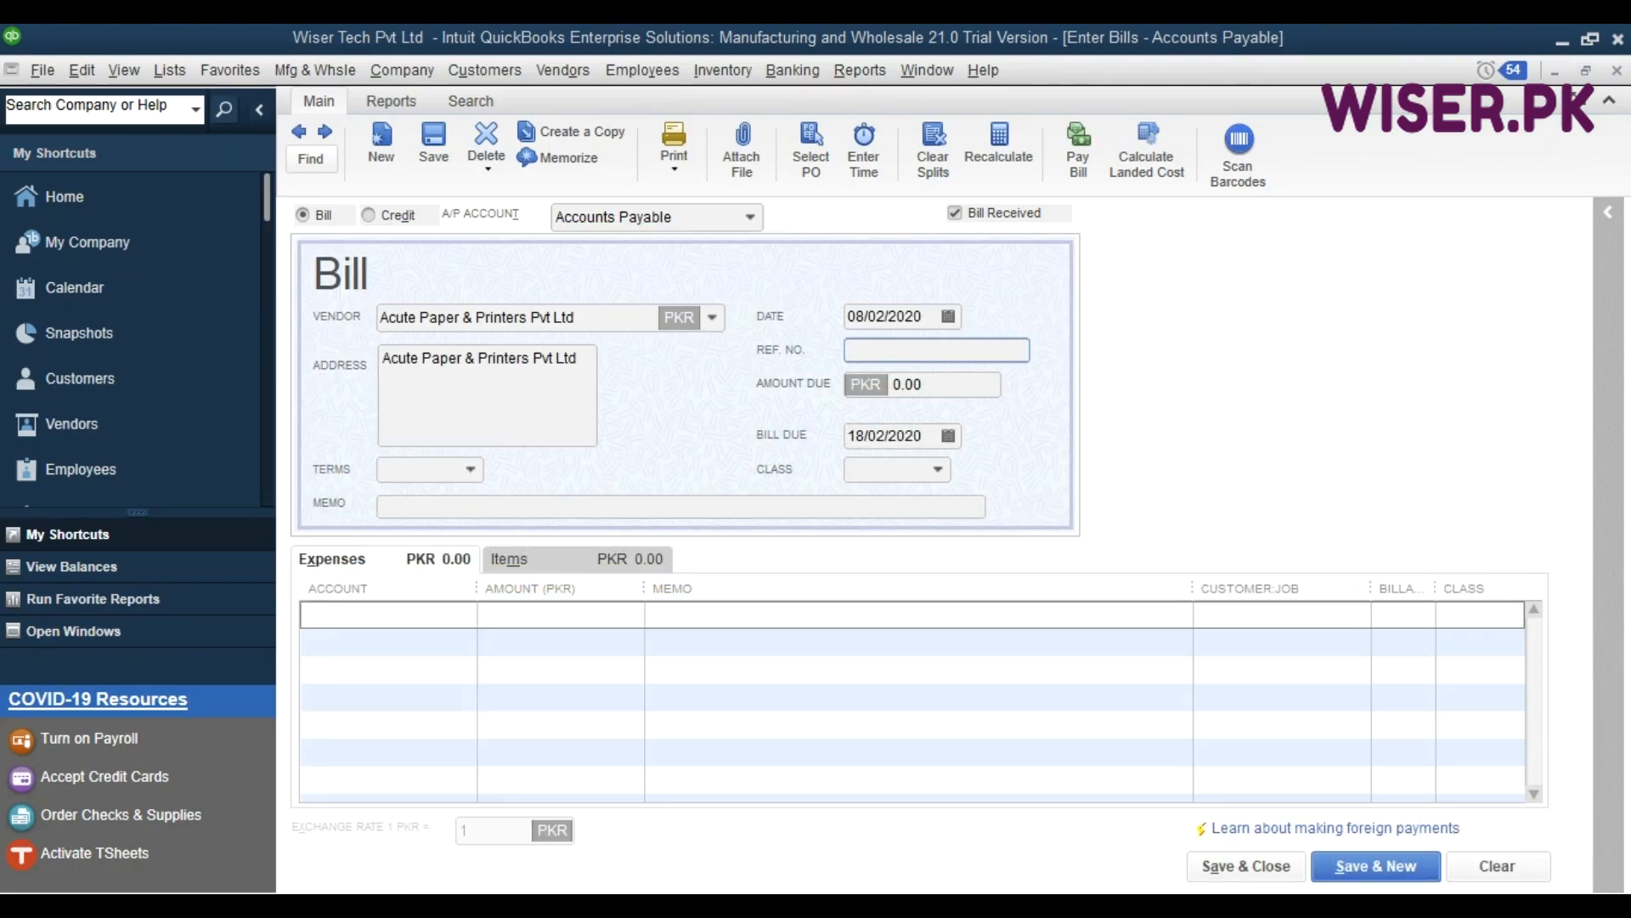
pyautogui.write('32100')
pyautogui.press('Tab')
# Enter a Printing & Stationery expense line of 90,000 PKR on the Acute Paper & Printers bill.
pyautogui.press('Tab')
pyautogui.press('Tab')
pyautogui.press('Tab')
pyautogui.write('sta')
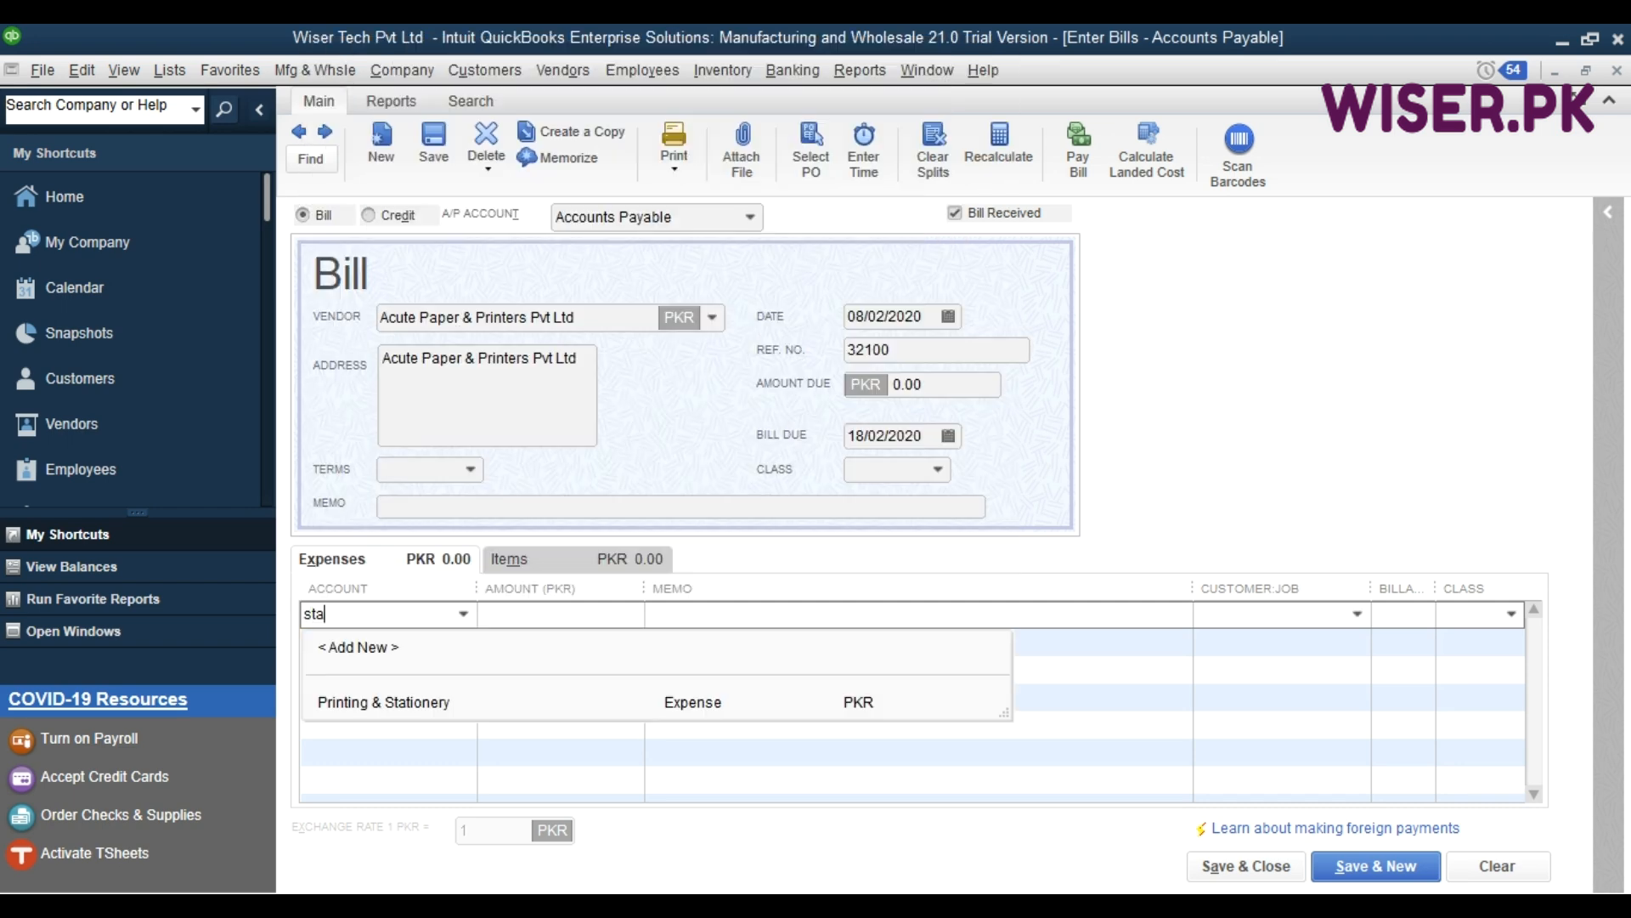
pyautogui.press('Down')
pyautogui.press('Tab')
pyautogui.write('90000')
pyautogui.press('Tab')
pyautogui.press('Tab')
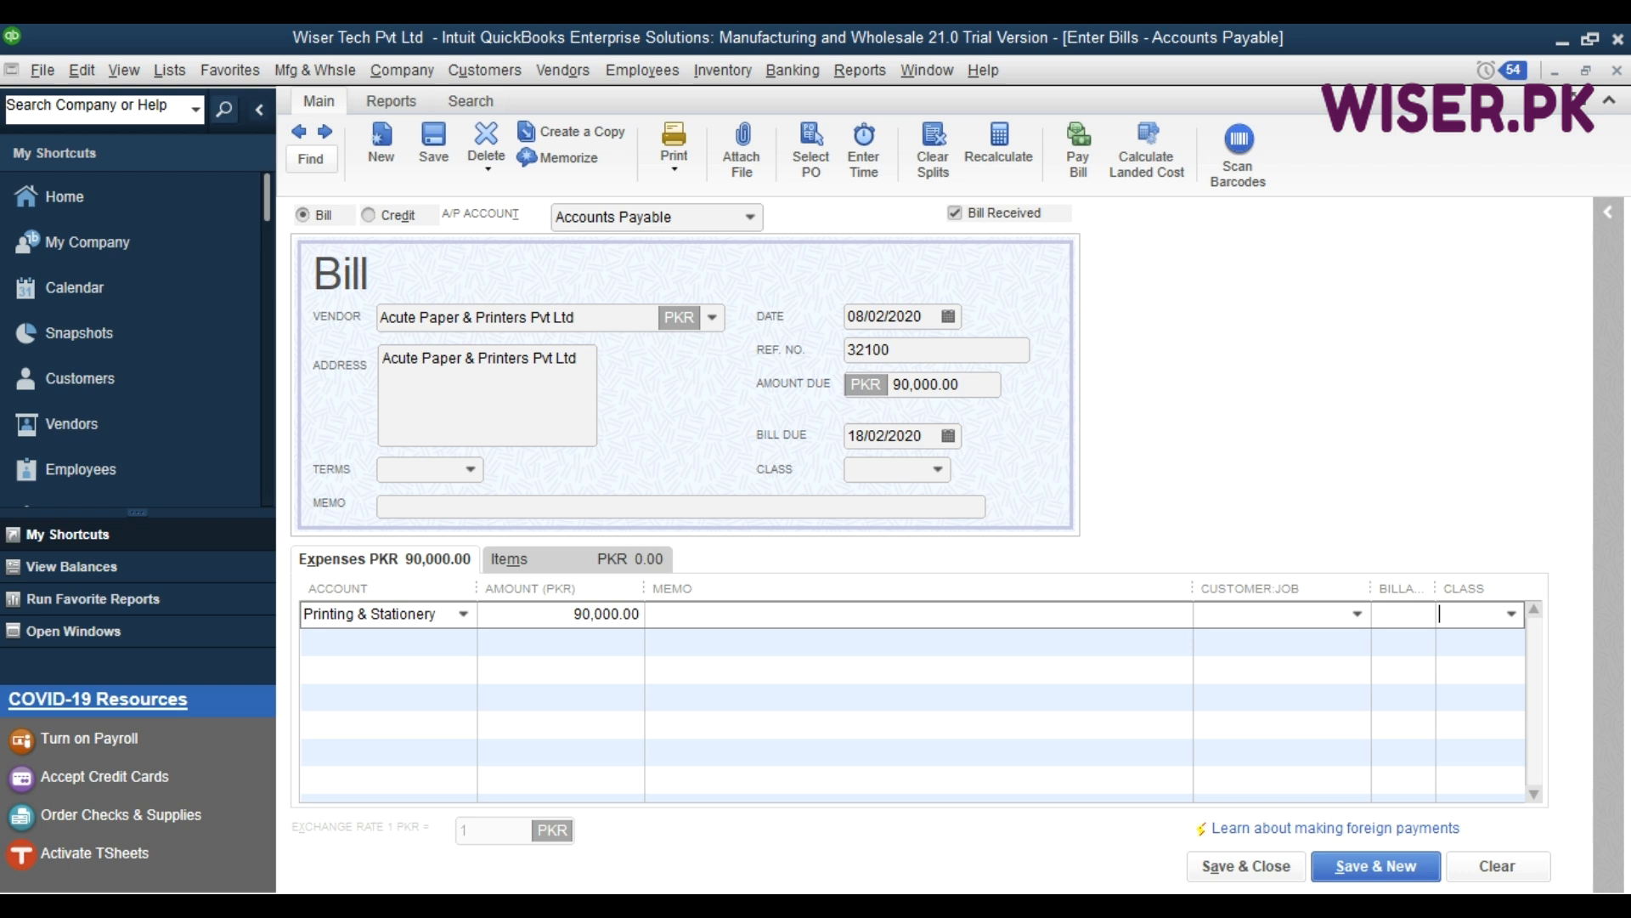
# Assign the Assembly class to the Printing & Stationery line, and save and close the bill.
pyautogui.write('ass')
pyautogui.press('Tab')
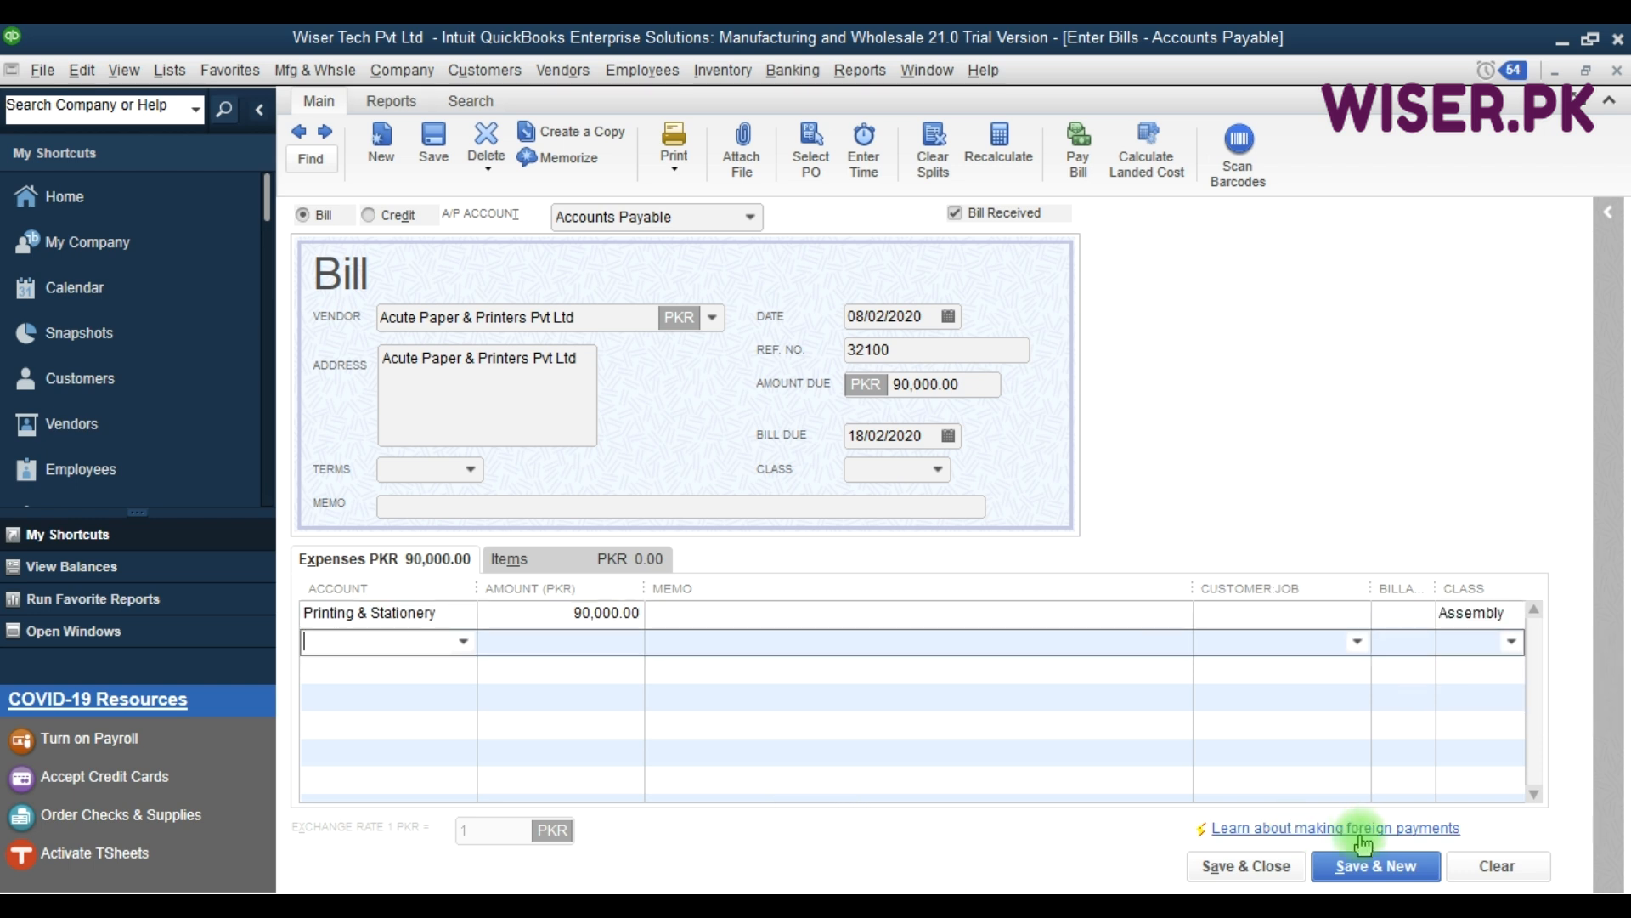
pyautogui.click(1249, 865)
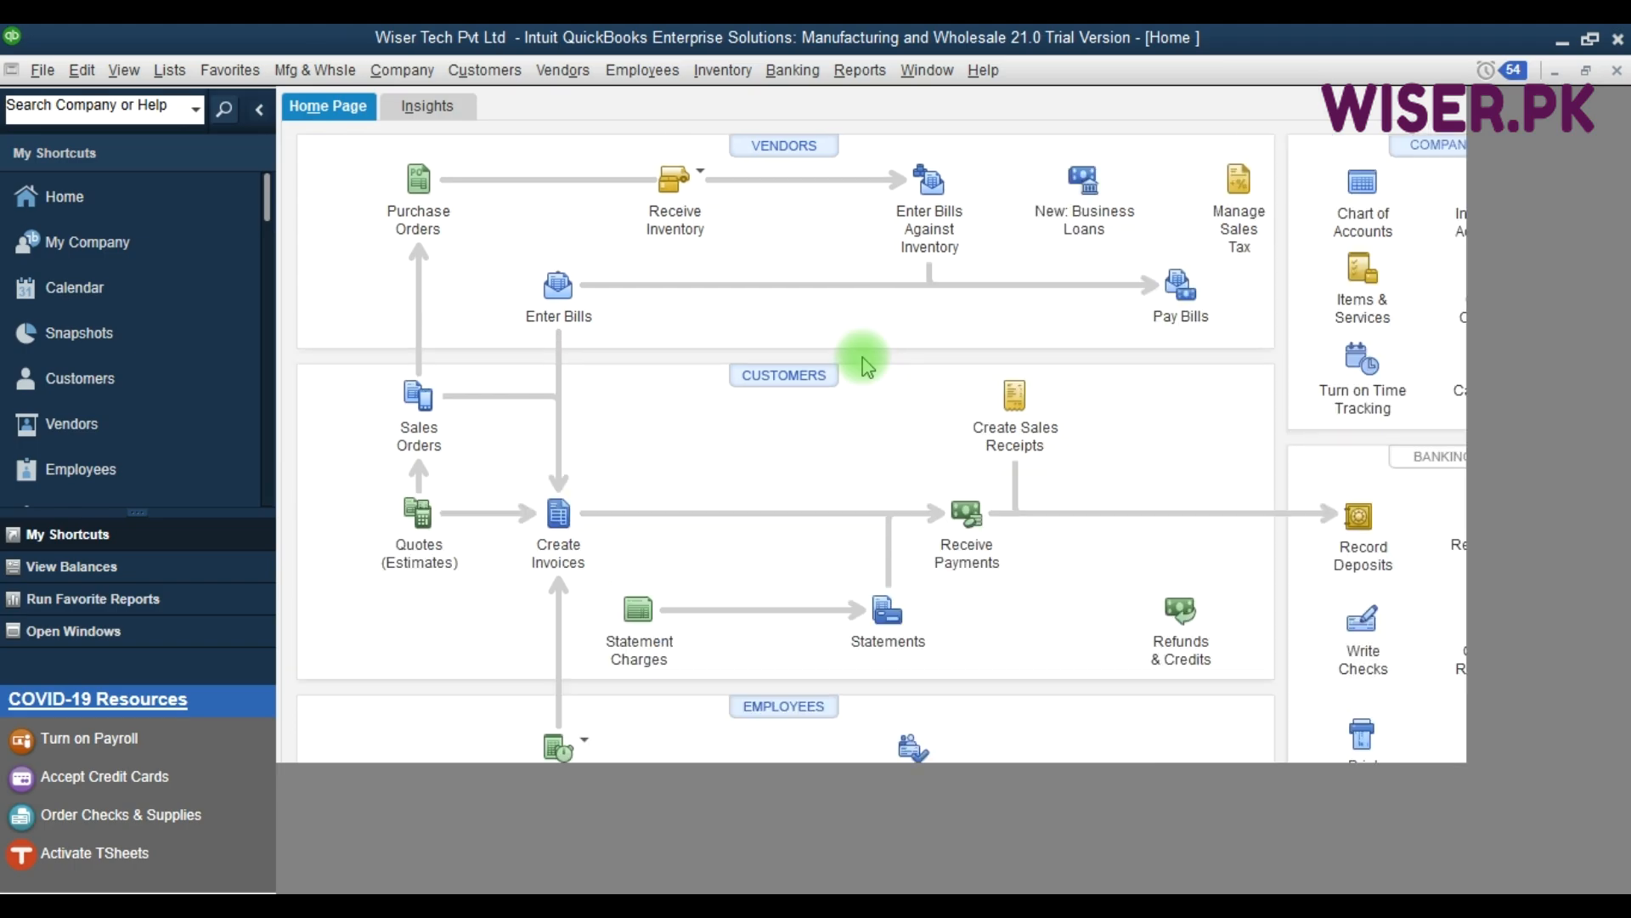
# Check the E8 payment details in Excel, and select bill 32100 for payment in QuickBooks, filtering the bills by Acute Paper & Printers Pvt Ltd.
pyautogui.hotkey('alt', 'Tab')
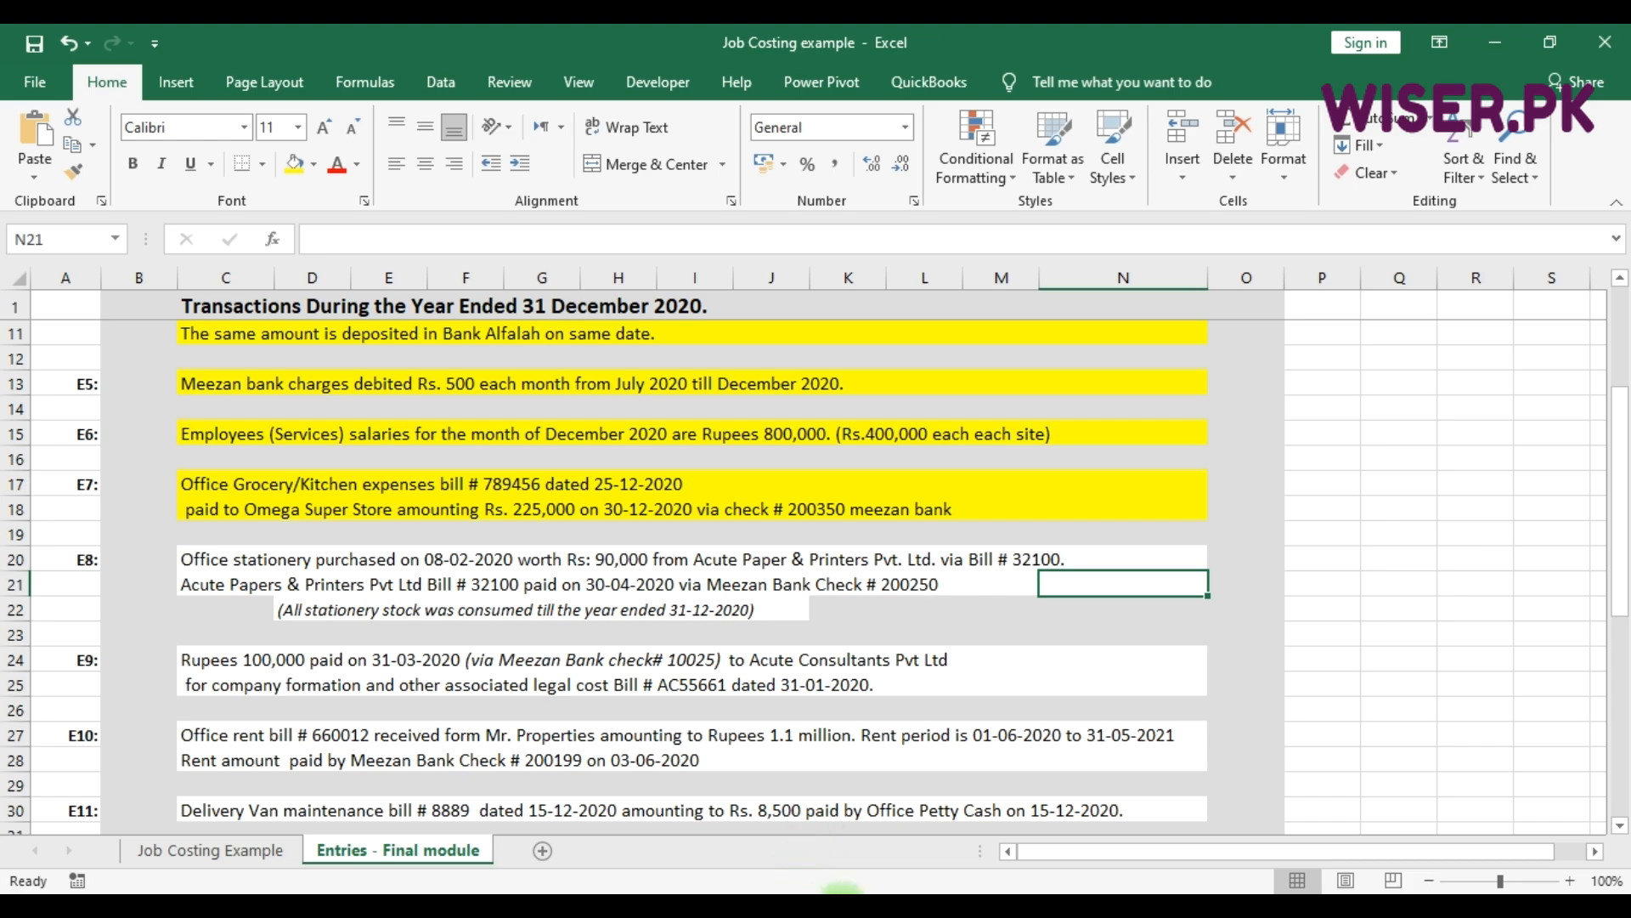
pyautogui.click(742, 903)
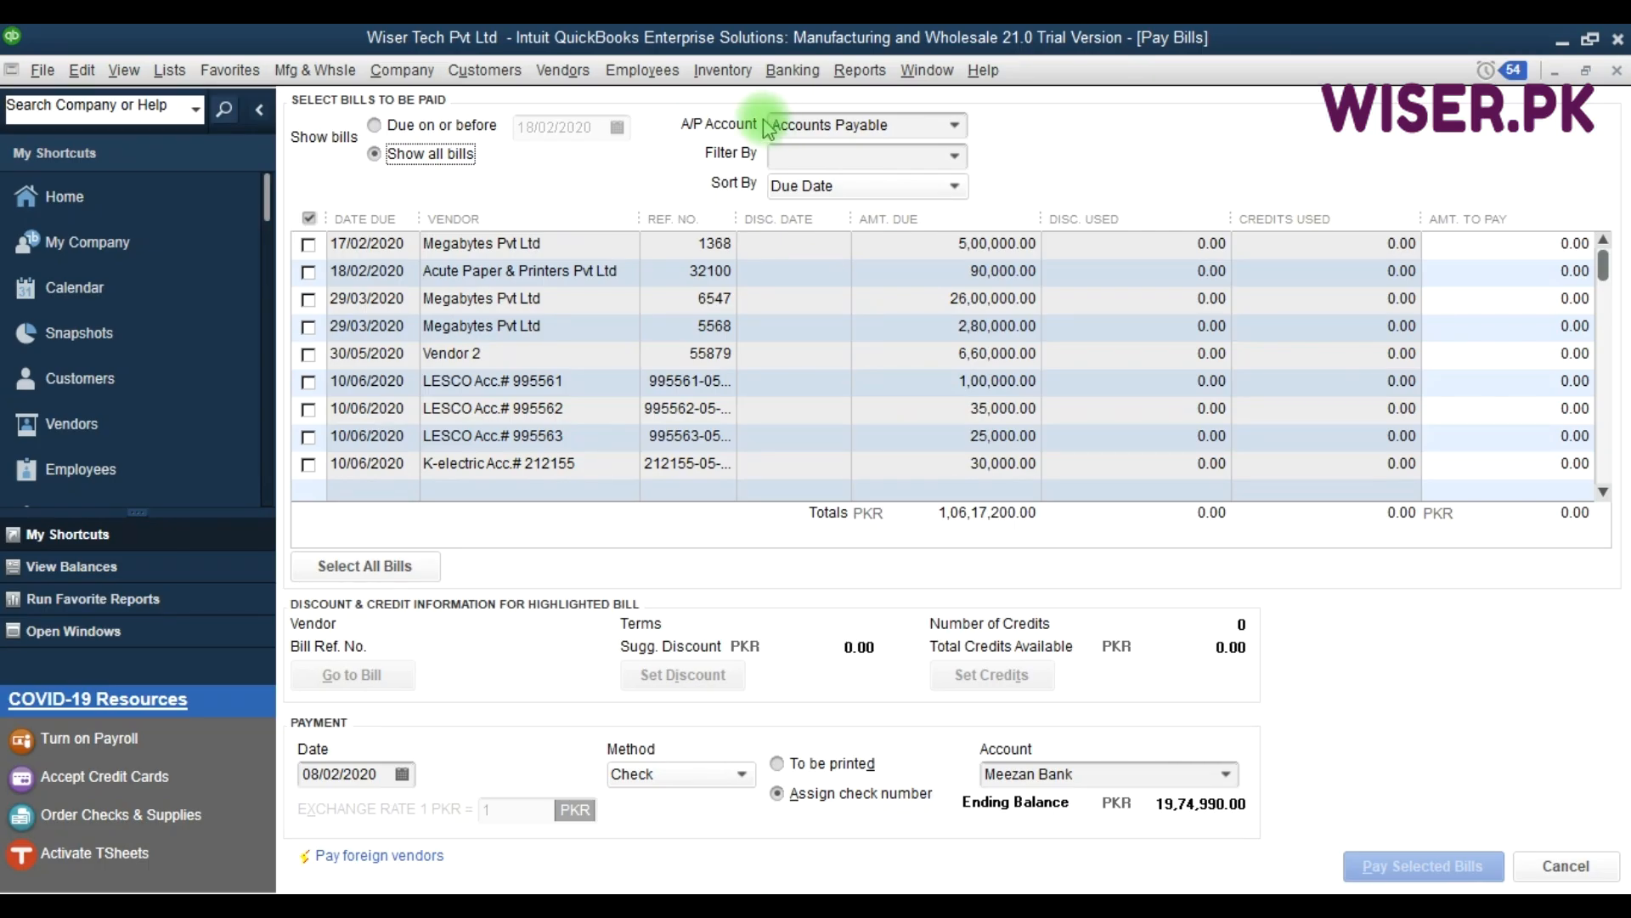
pyautogui.click(798, 160)
pyautogui.write('aper & Printers Pvt')
pyautogui.click(845, 268)
pyautogui.click(308, 244)
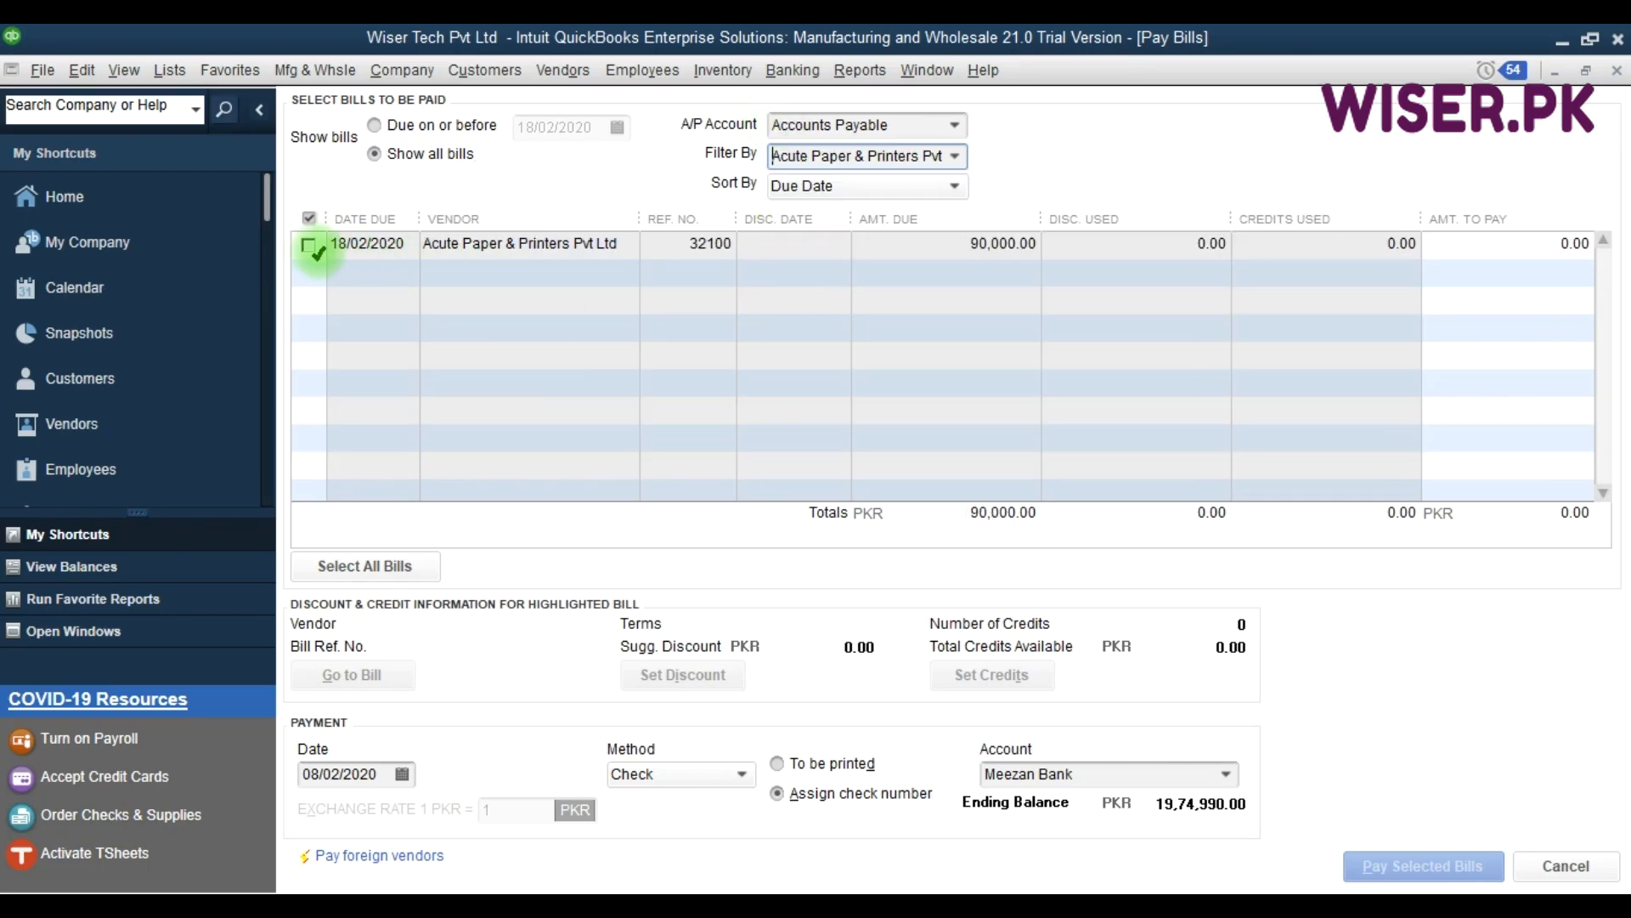
# Pay bill 32100 from Meezan Bank dated 30/04/2020, assigning check number 200250 and dismissing the check reminder.
pyautogui.click(389, 773)
pyautogui.write('30/04/2020')
pyautogui.press('Tab')
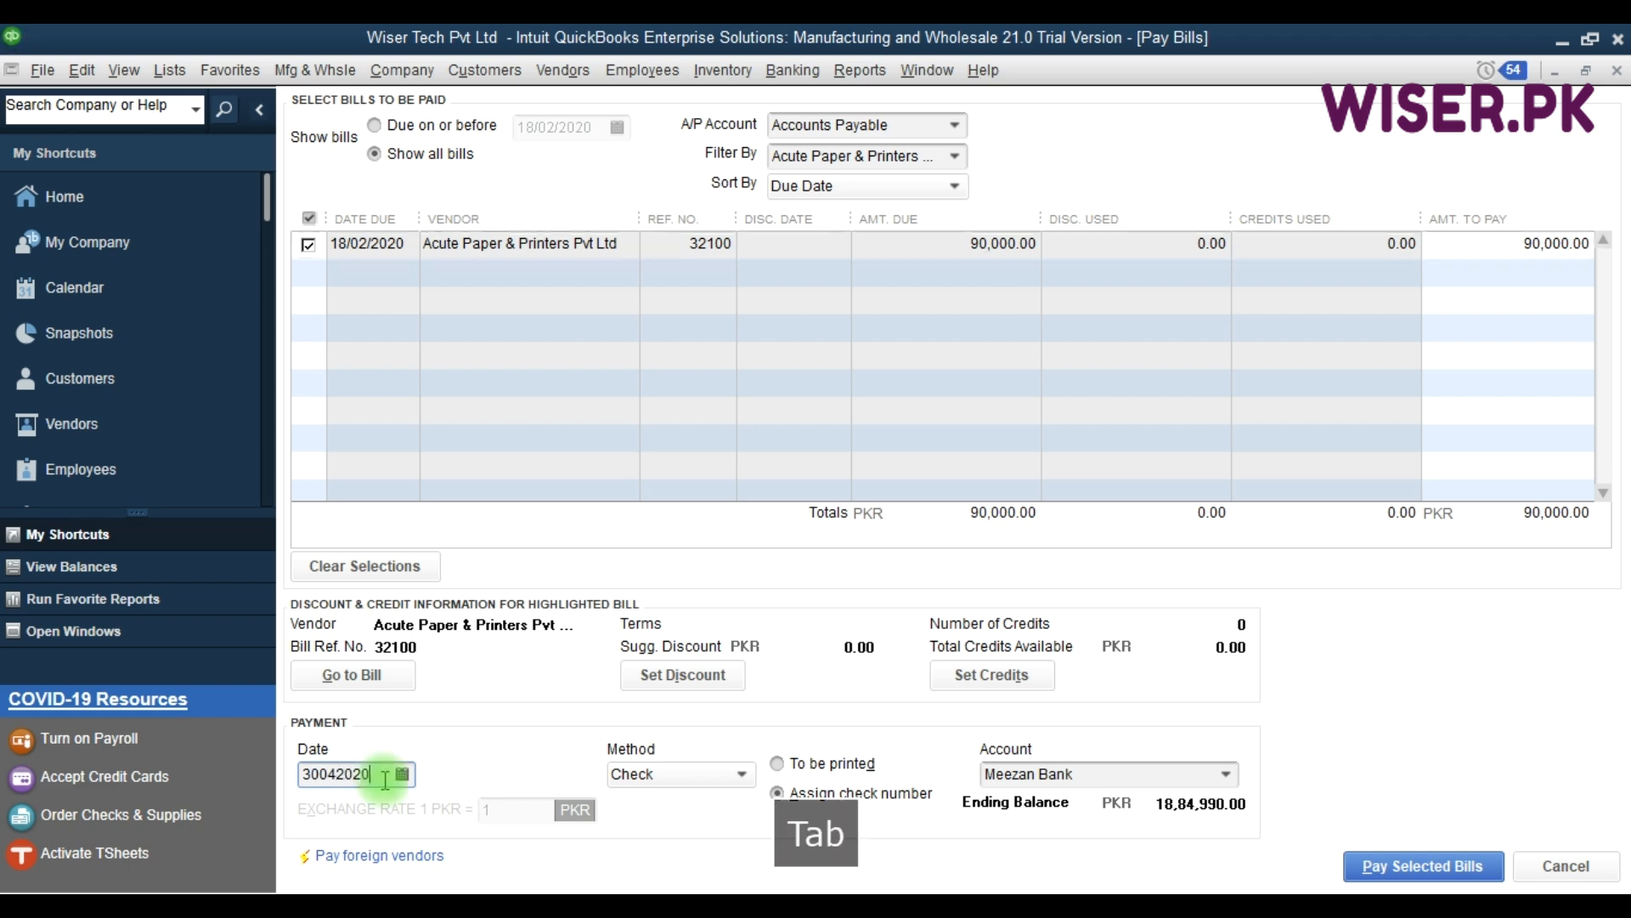
pyautogui.click(1407, 866)
pyautogui.click(567, 495)
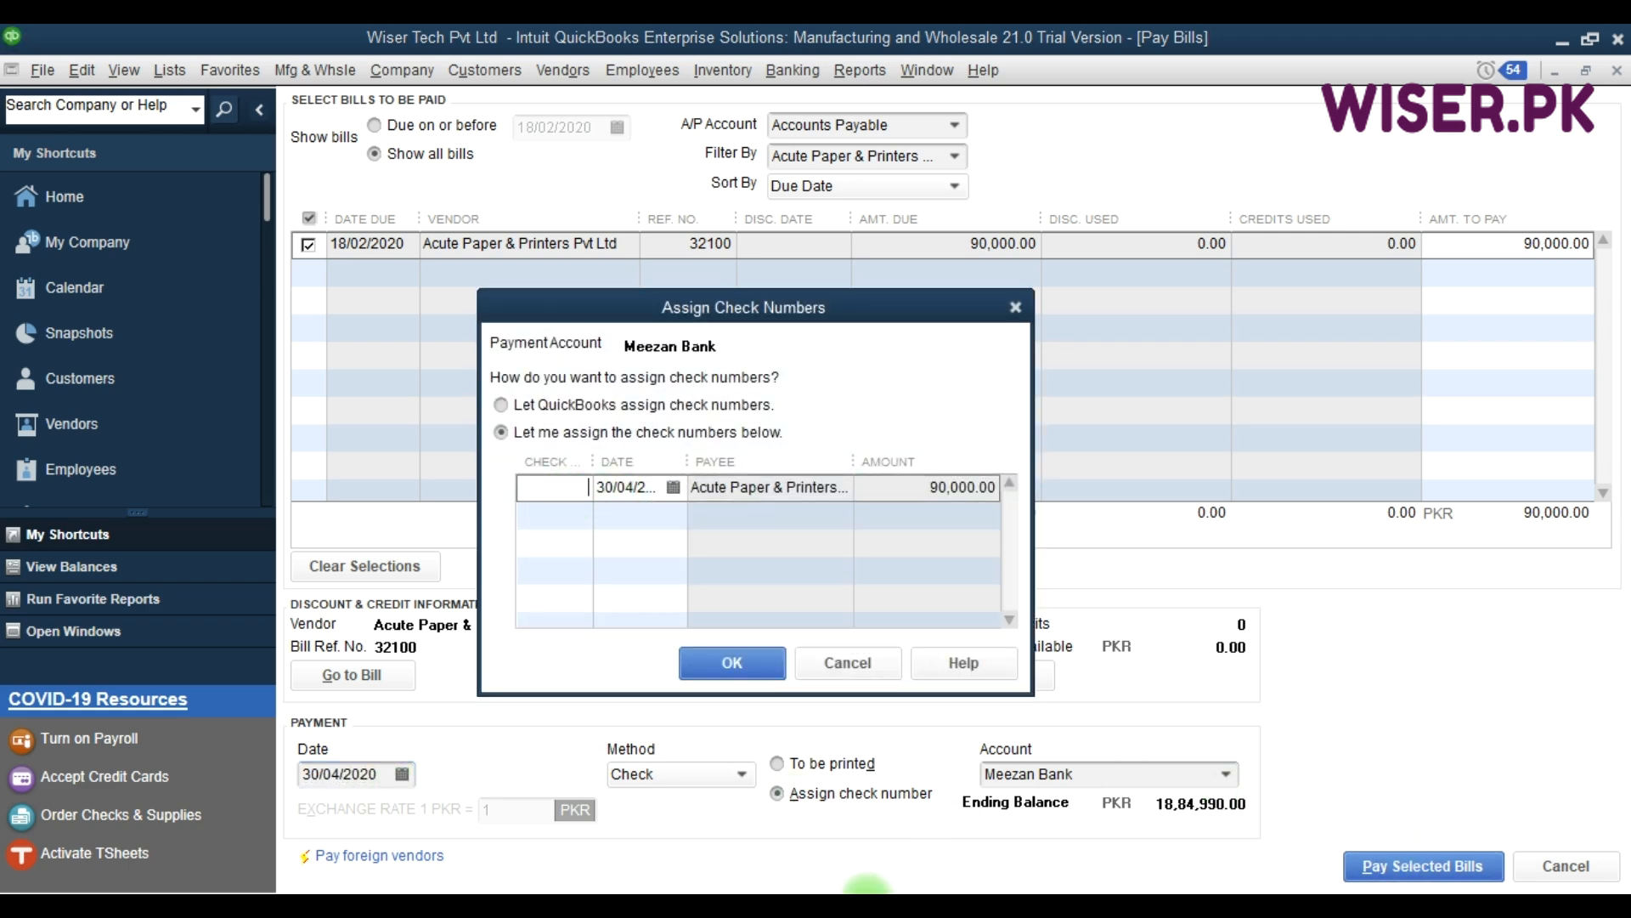
pyautogui.click(867, 900)
pyautogui.click(860, 902)
pyautogui.write('200250')
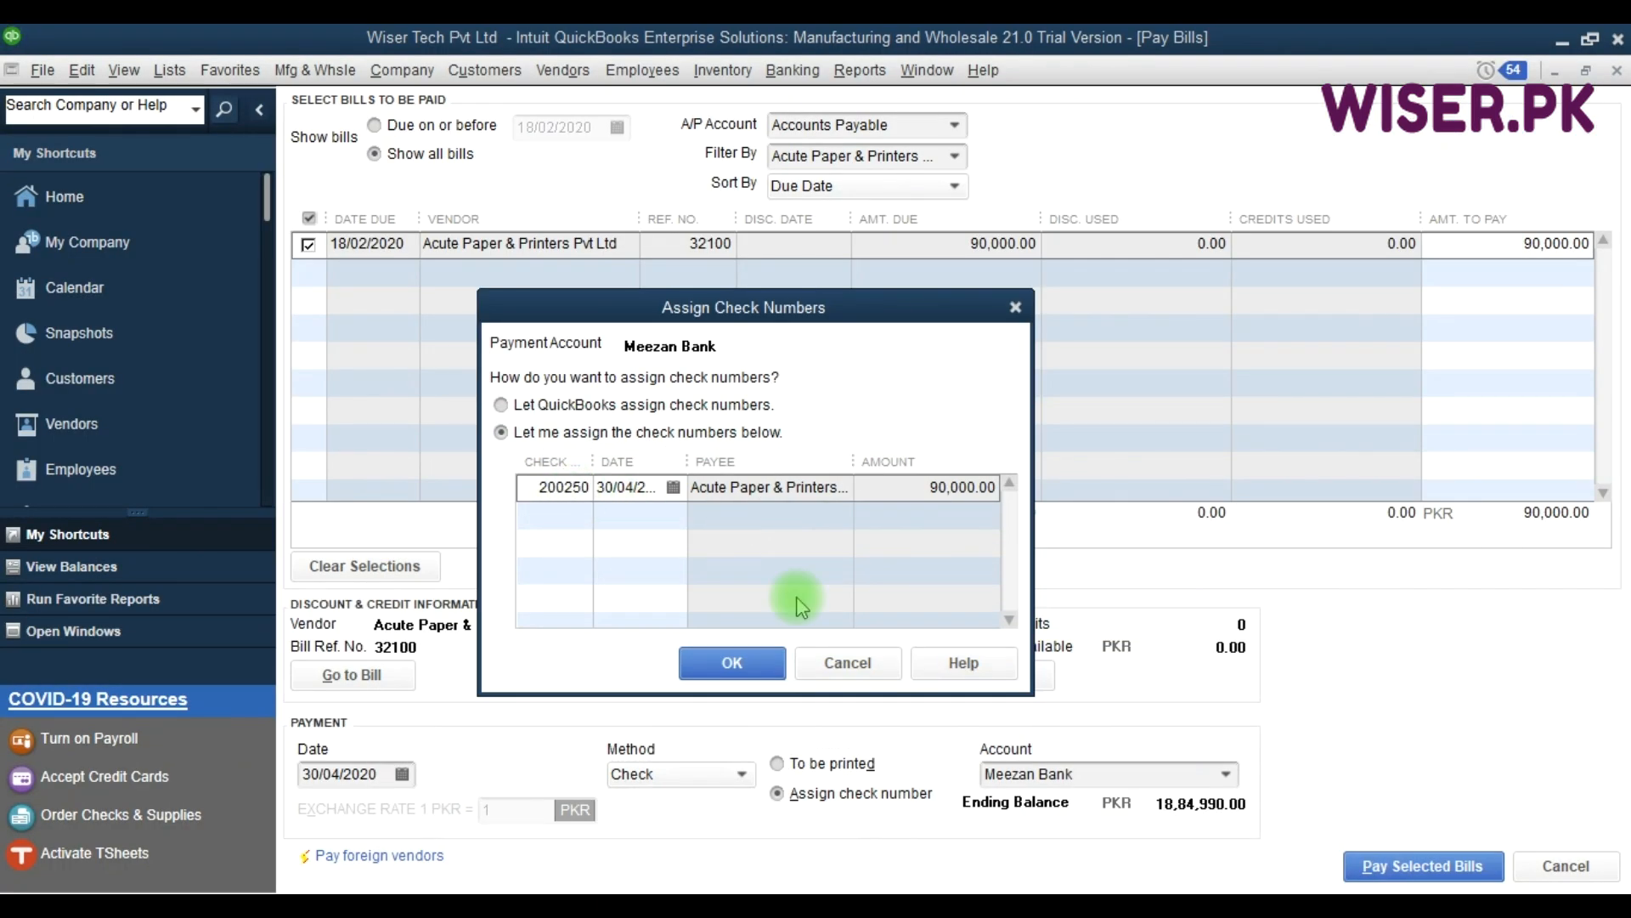
pyautogui.click(732, 663)
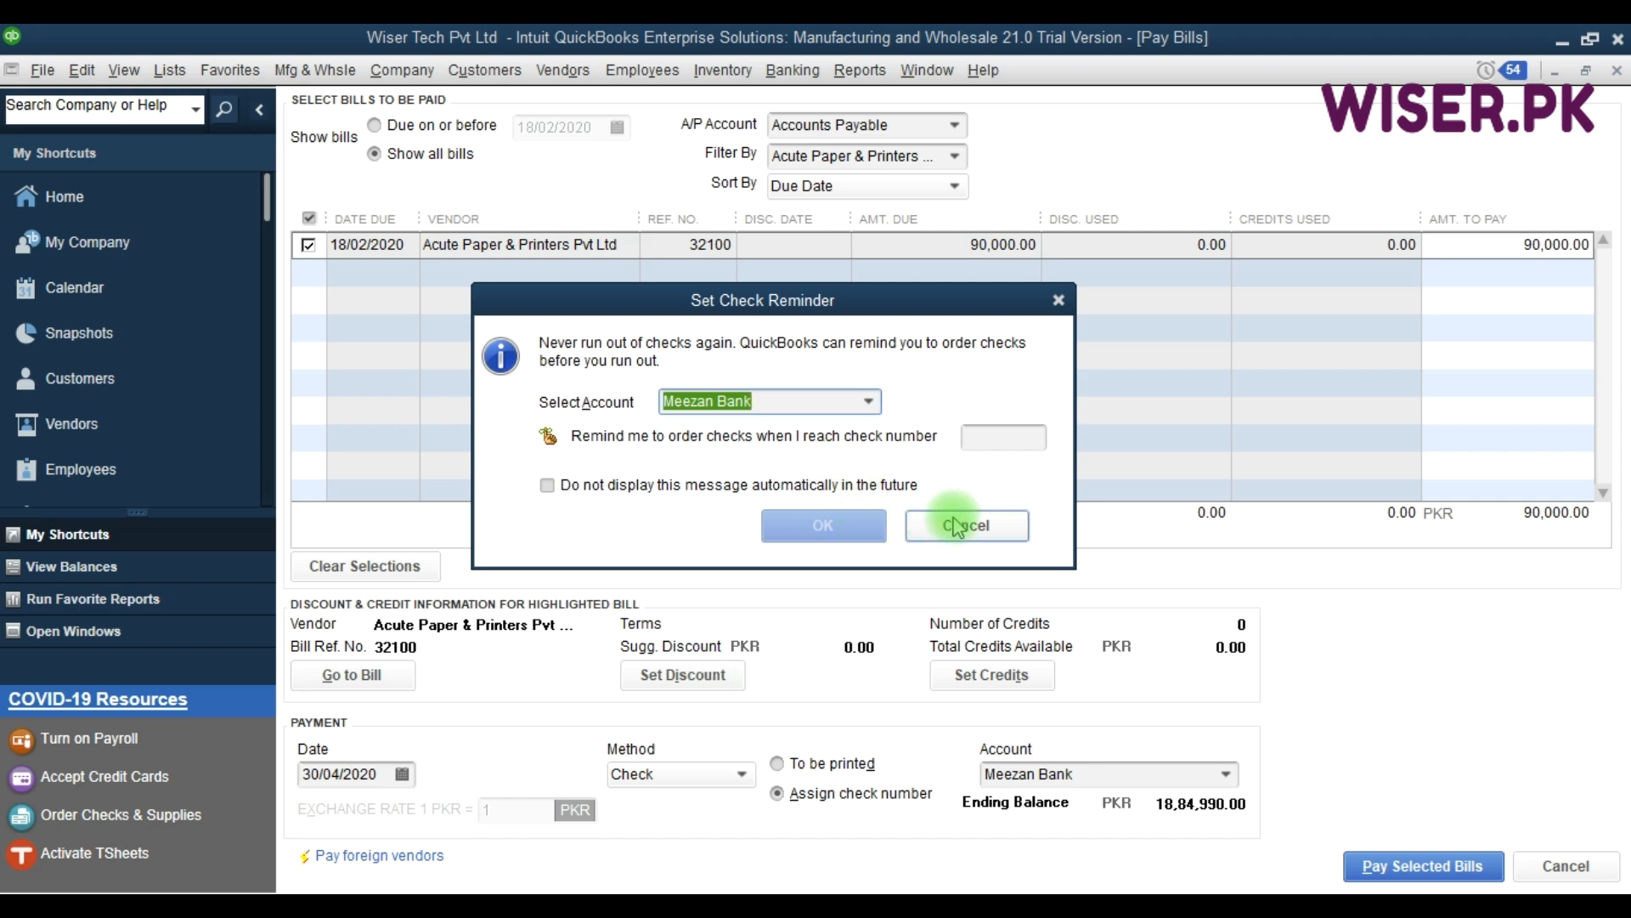
pyautogui.click(968, 522)
pyautogui.click(396, 483)
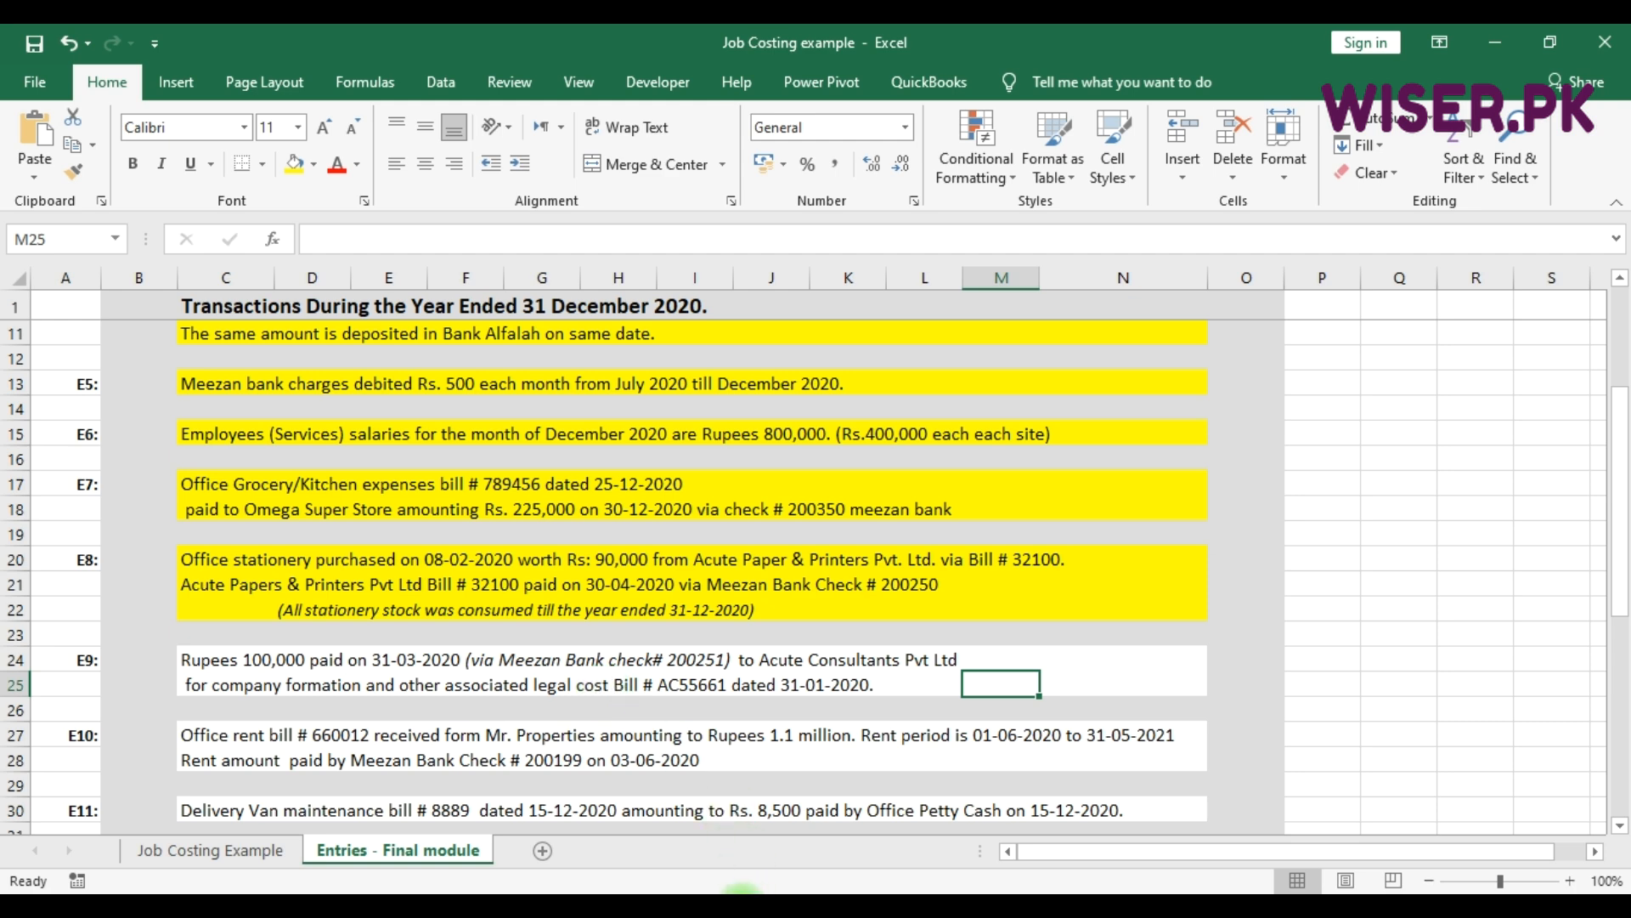
# Switch from Excel to the QuickBooks bill AC55661 and set its vendor to Acute Consultants Pvt Ltd.
pyautogui.moveTo(742, 890)
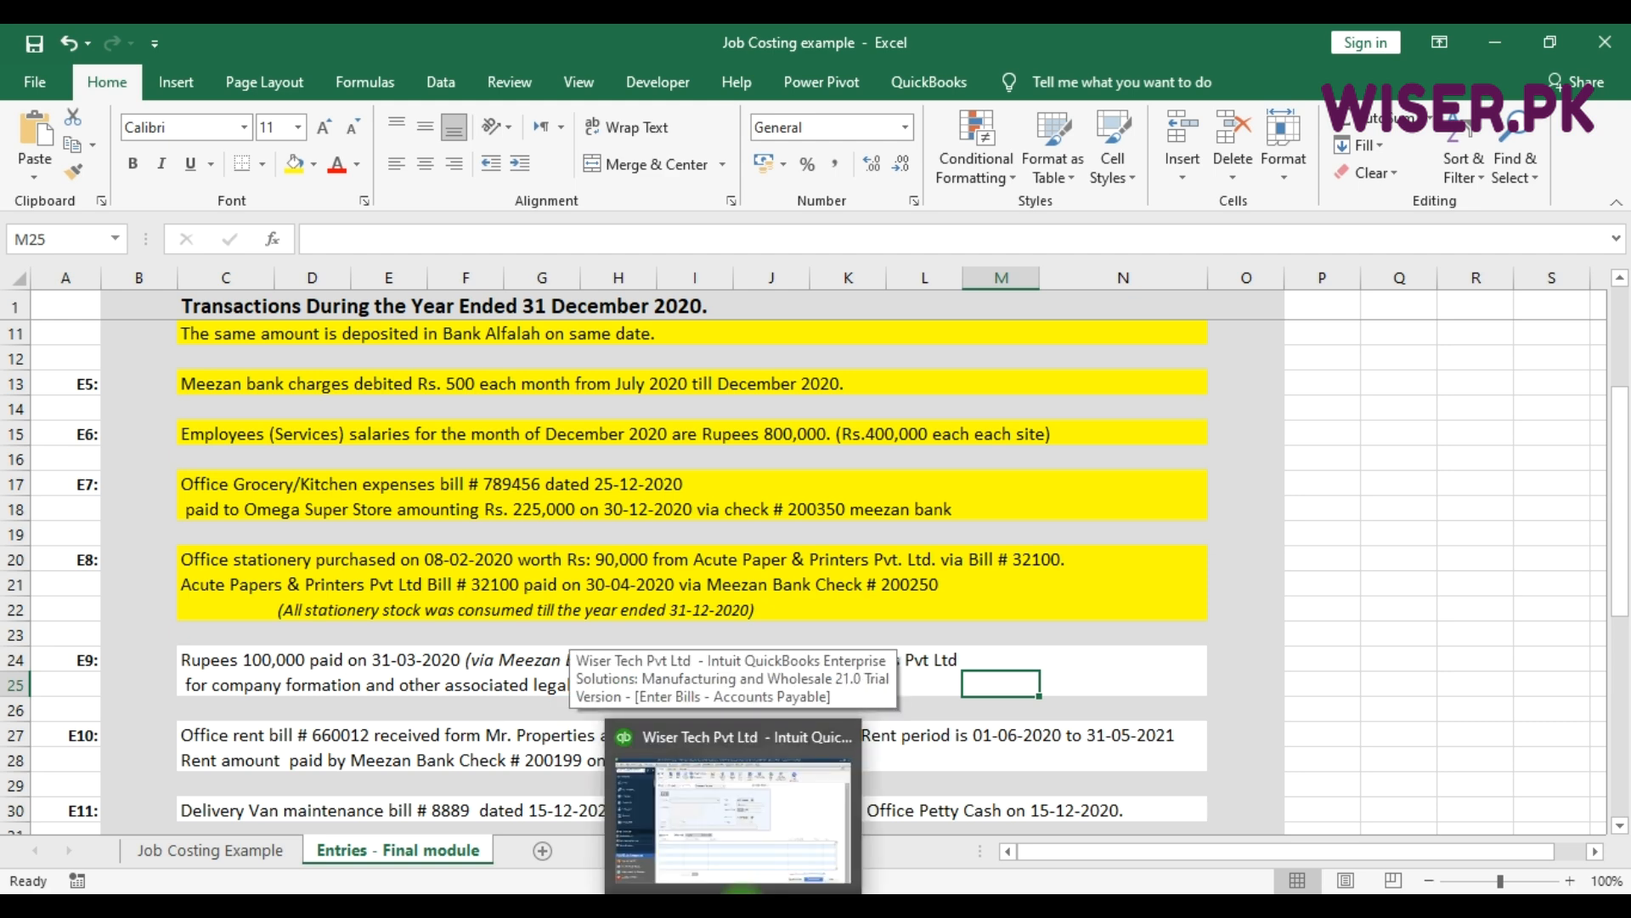
pyautogui.click(741, 888)
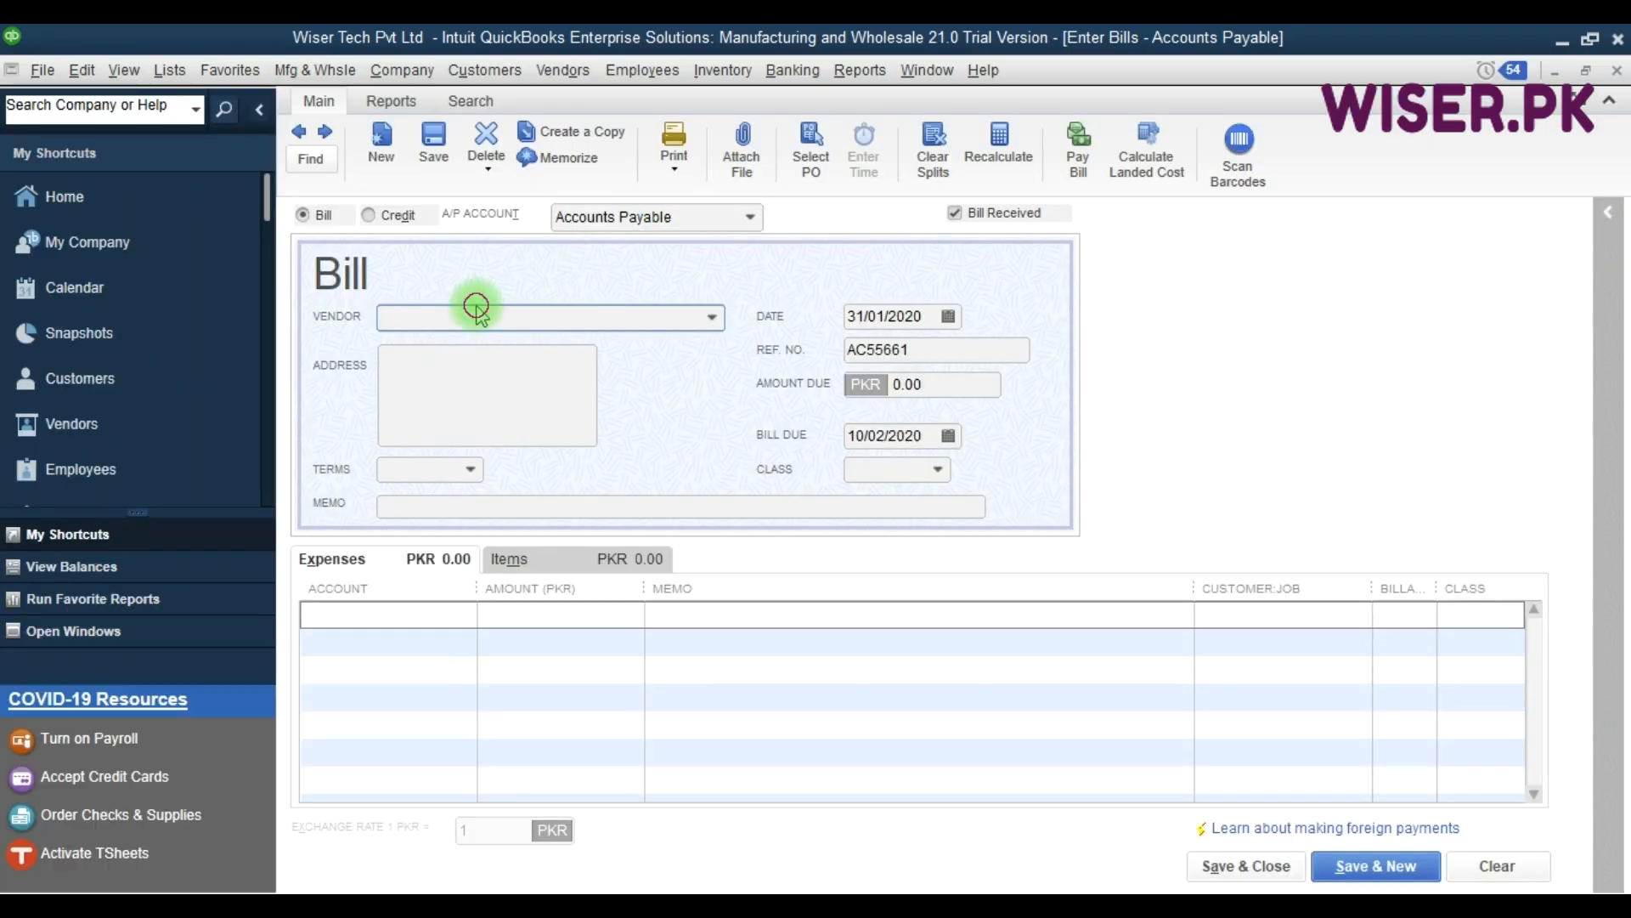
pyautogui.click(477, 306)
pyautogui.write('ac')
pyautogui.press('Tab')
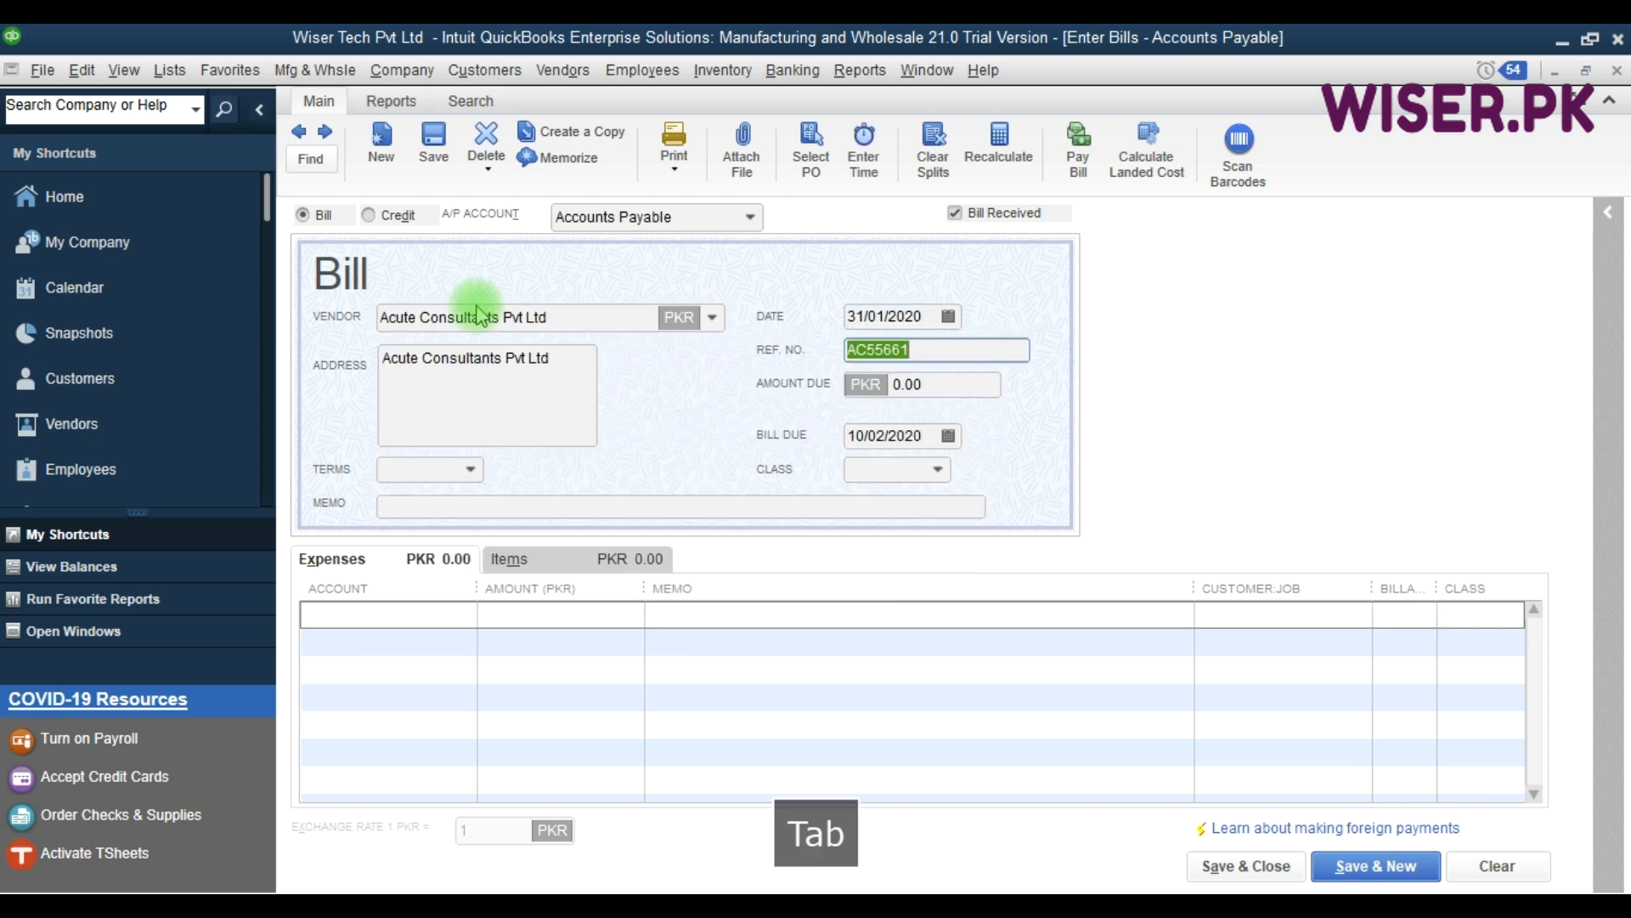
pyautogui.press('Tab')
pyautogui.press('Tab')
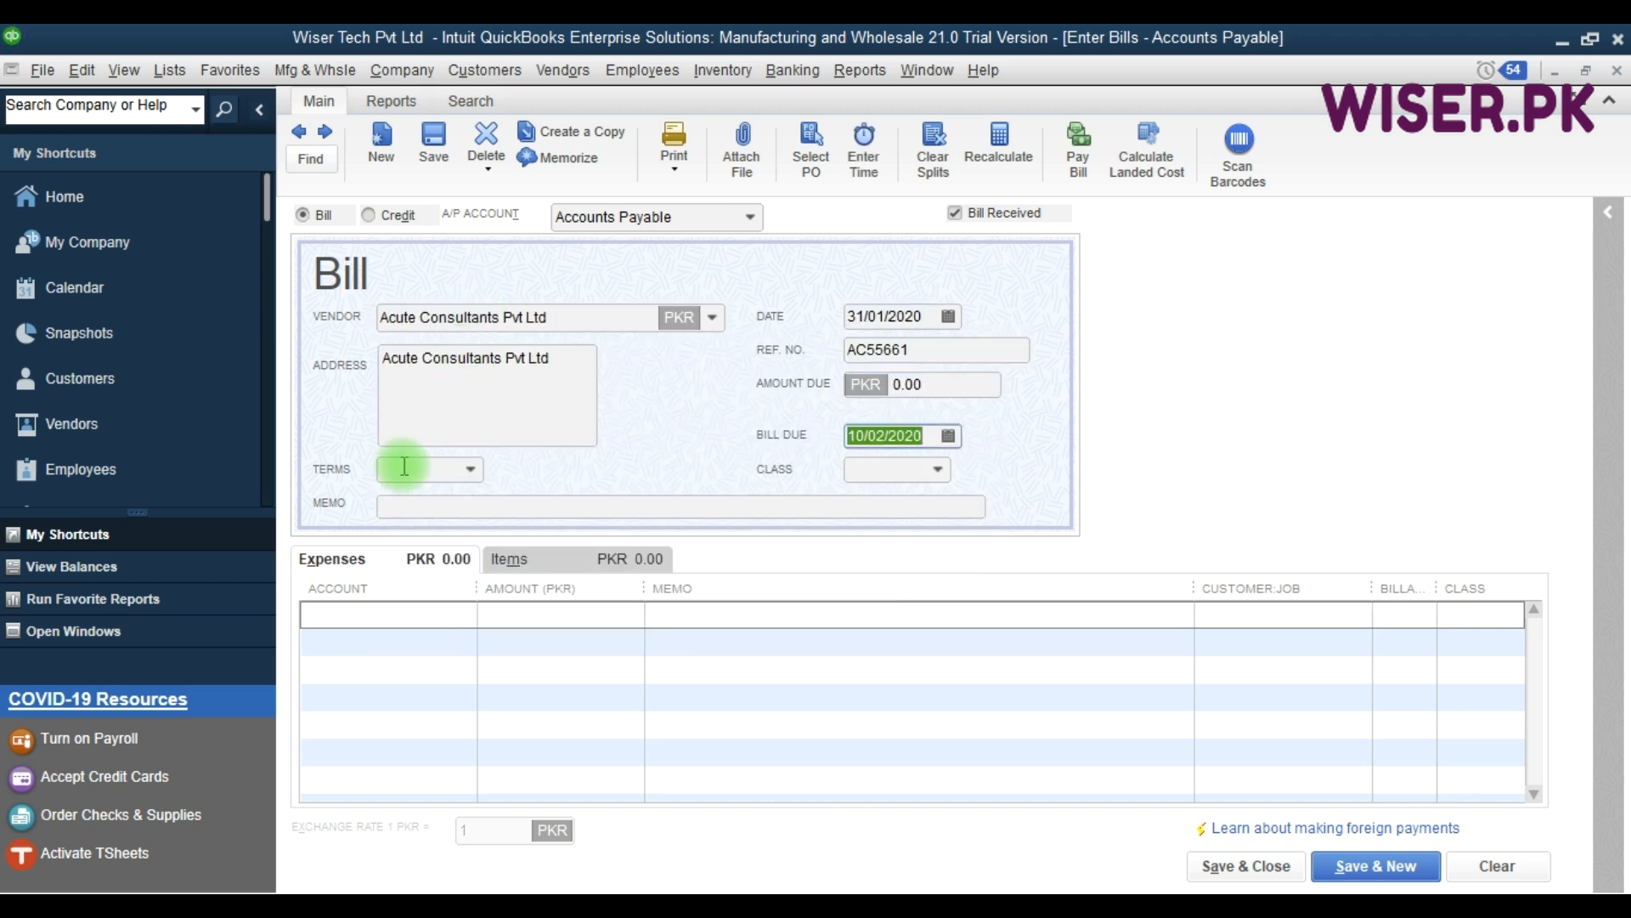
# Enter a Professional Fees expense line of 100,000 PKR with the memo "compnay formation and other associated cost".
pyautogui.click(360, 619)
pyautogui.write('pro')
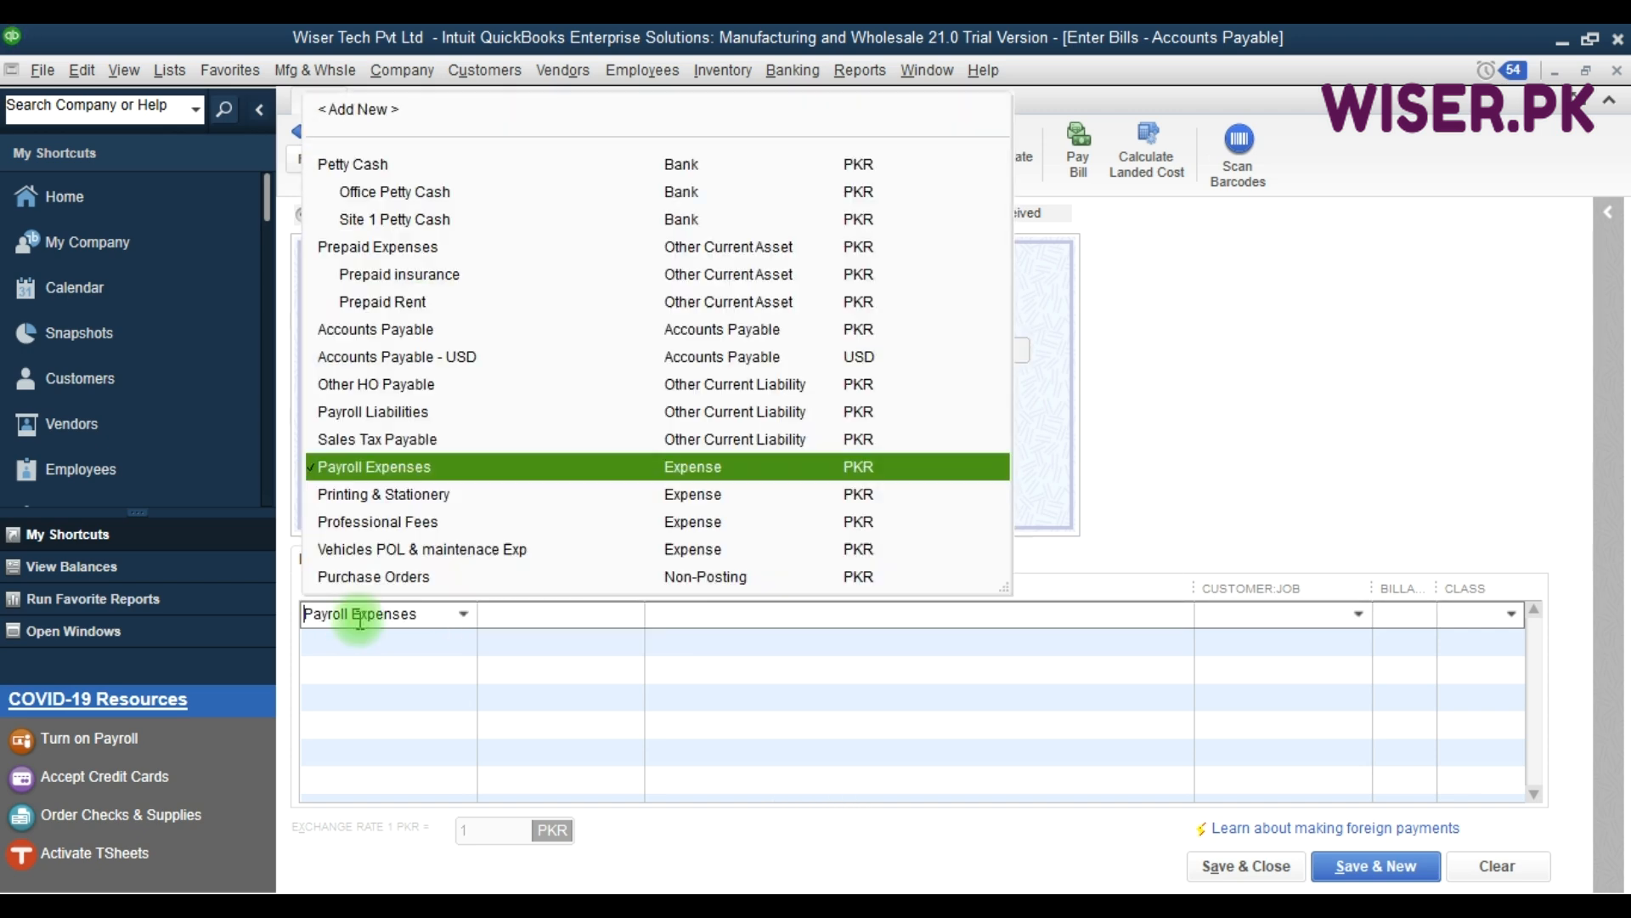
pyautogui.press('Tab')
pyautogui.click(360, 619)
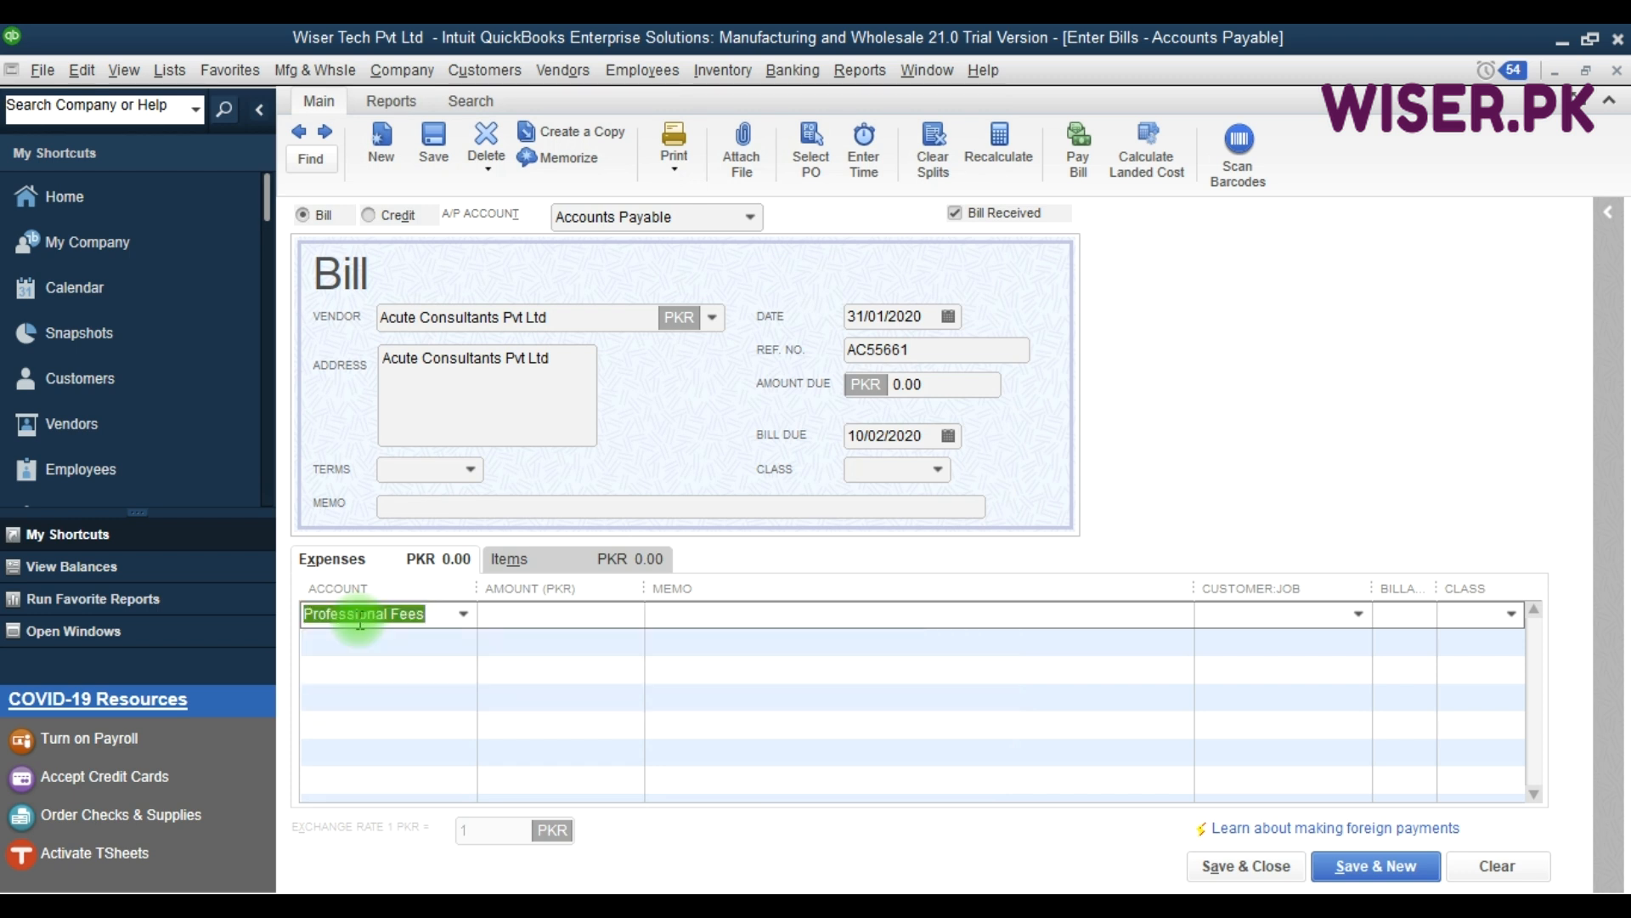
pyautogui.press('Tab')
pyautogui.write('00,')
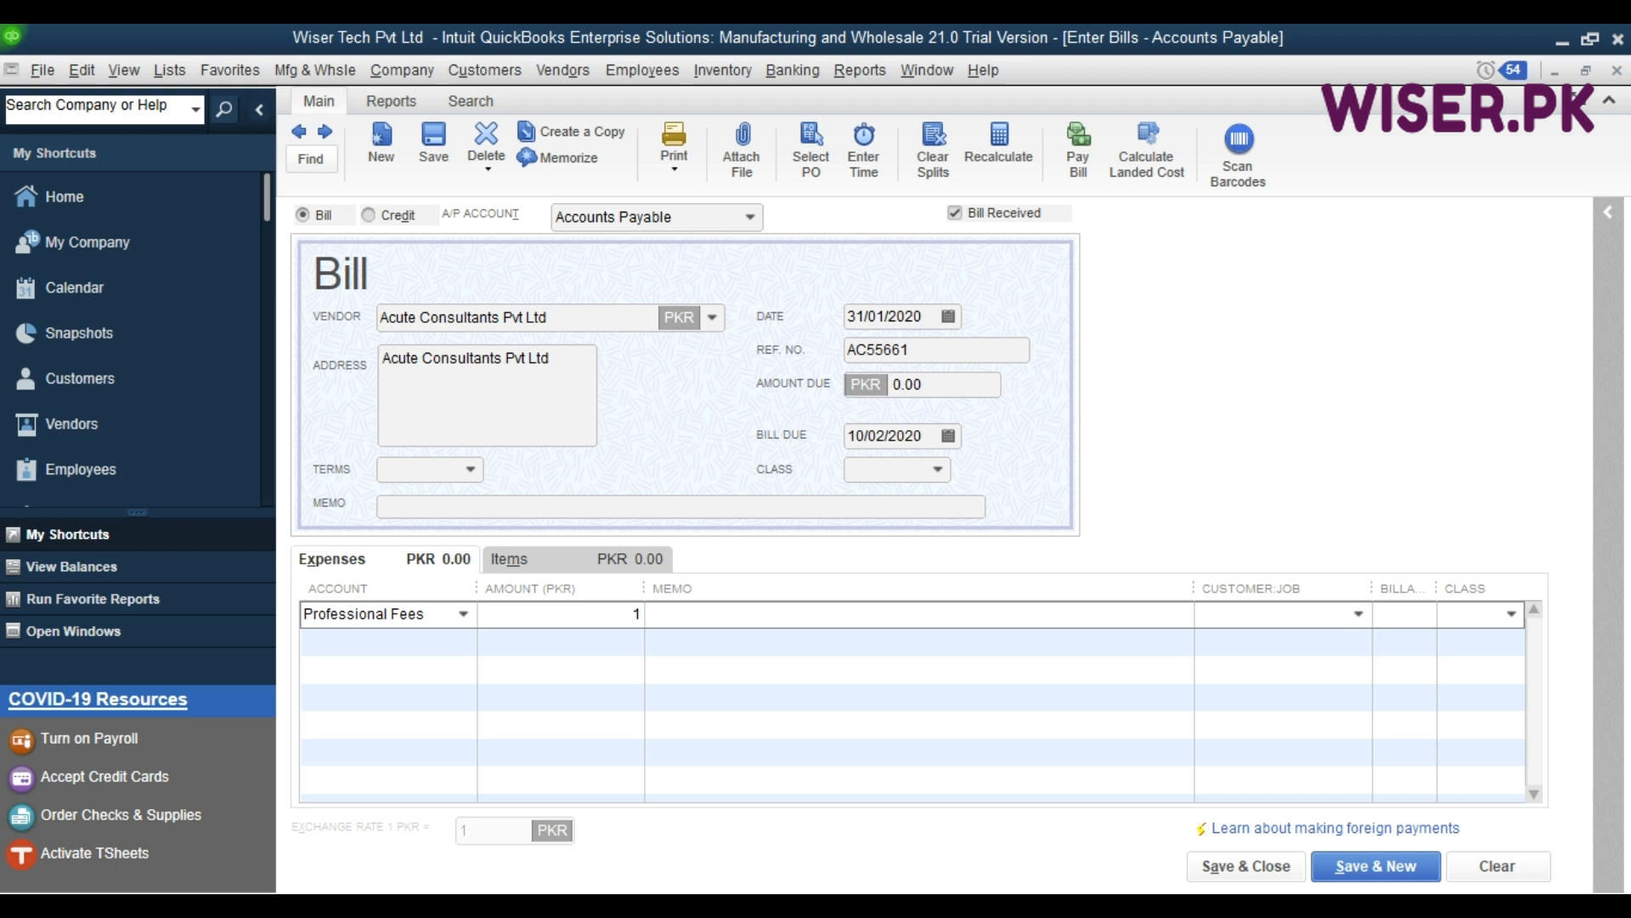
pyautogui.write('0000')
pyautogui.press('Tab')
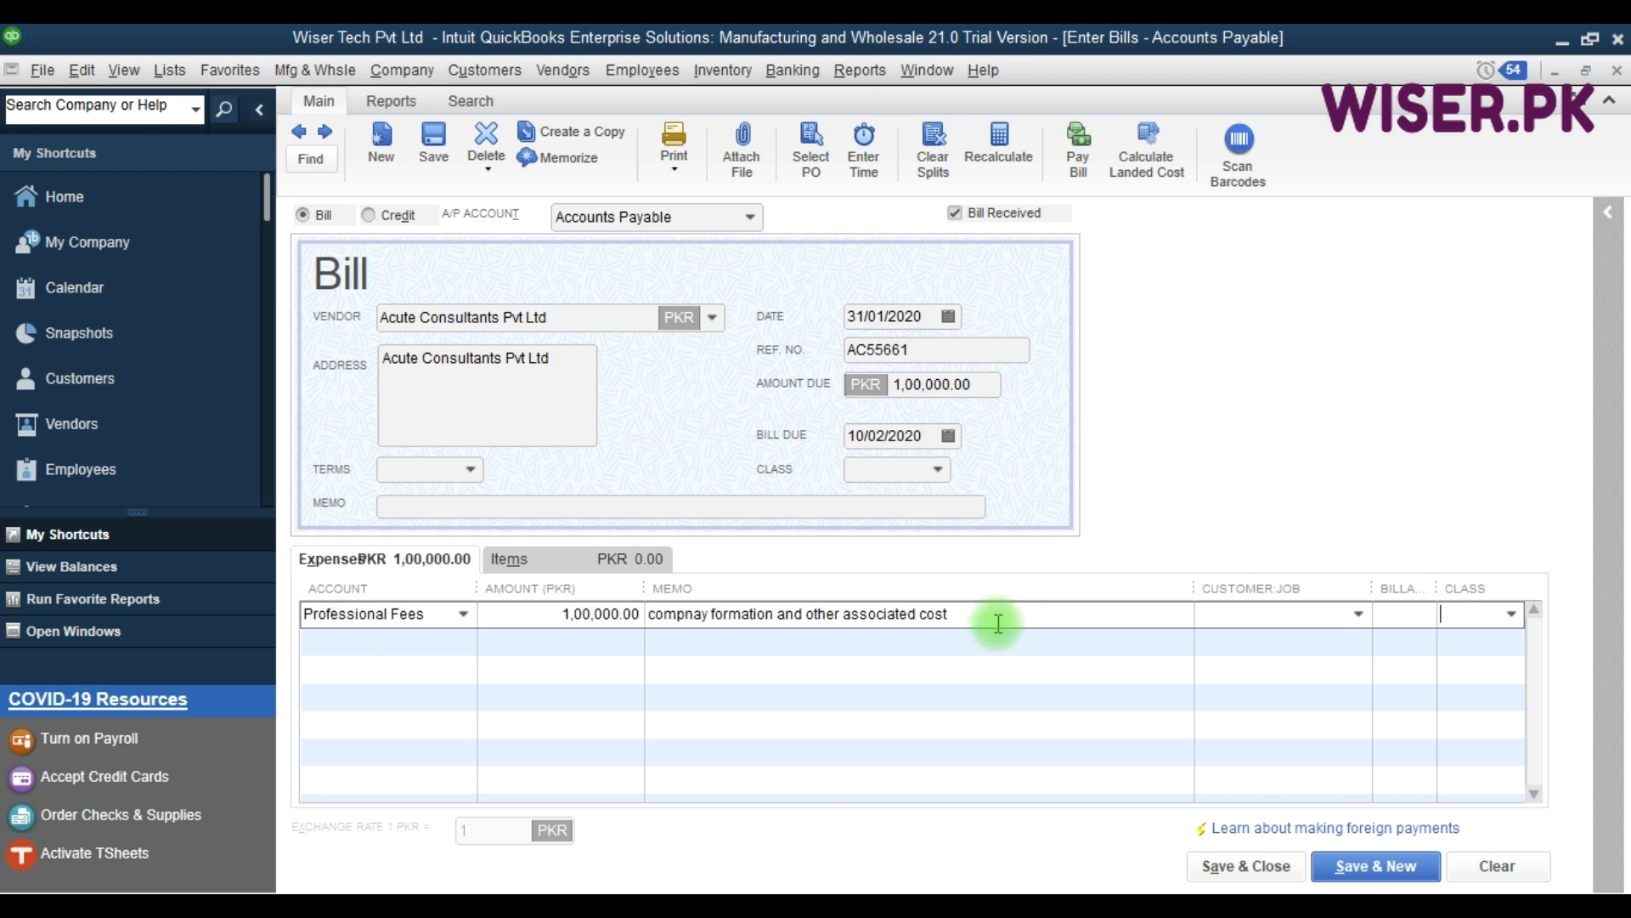
# Leave the Professional Fees line without a class, and save and close the bill anyway.
pyautogui.click(1521, 613)
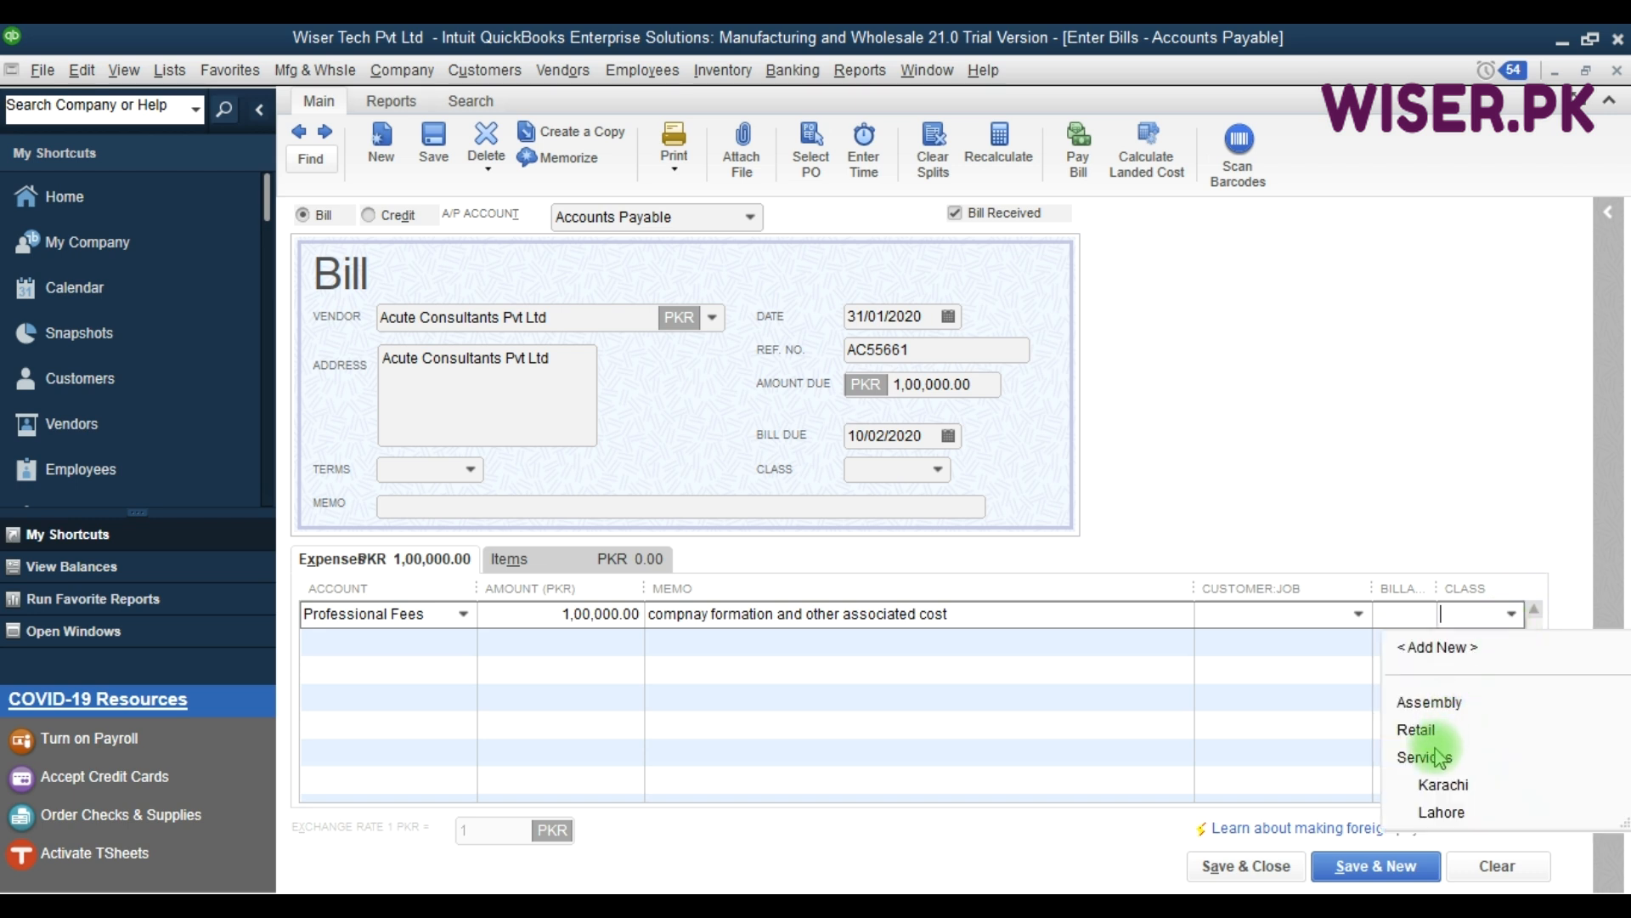
pyautogui.click(1017, 624)
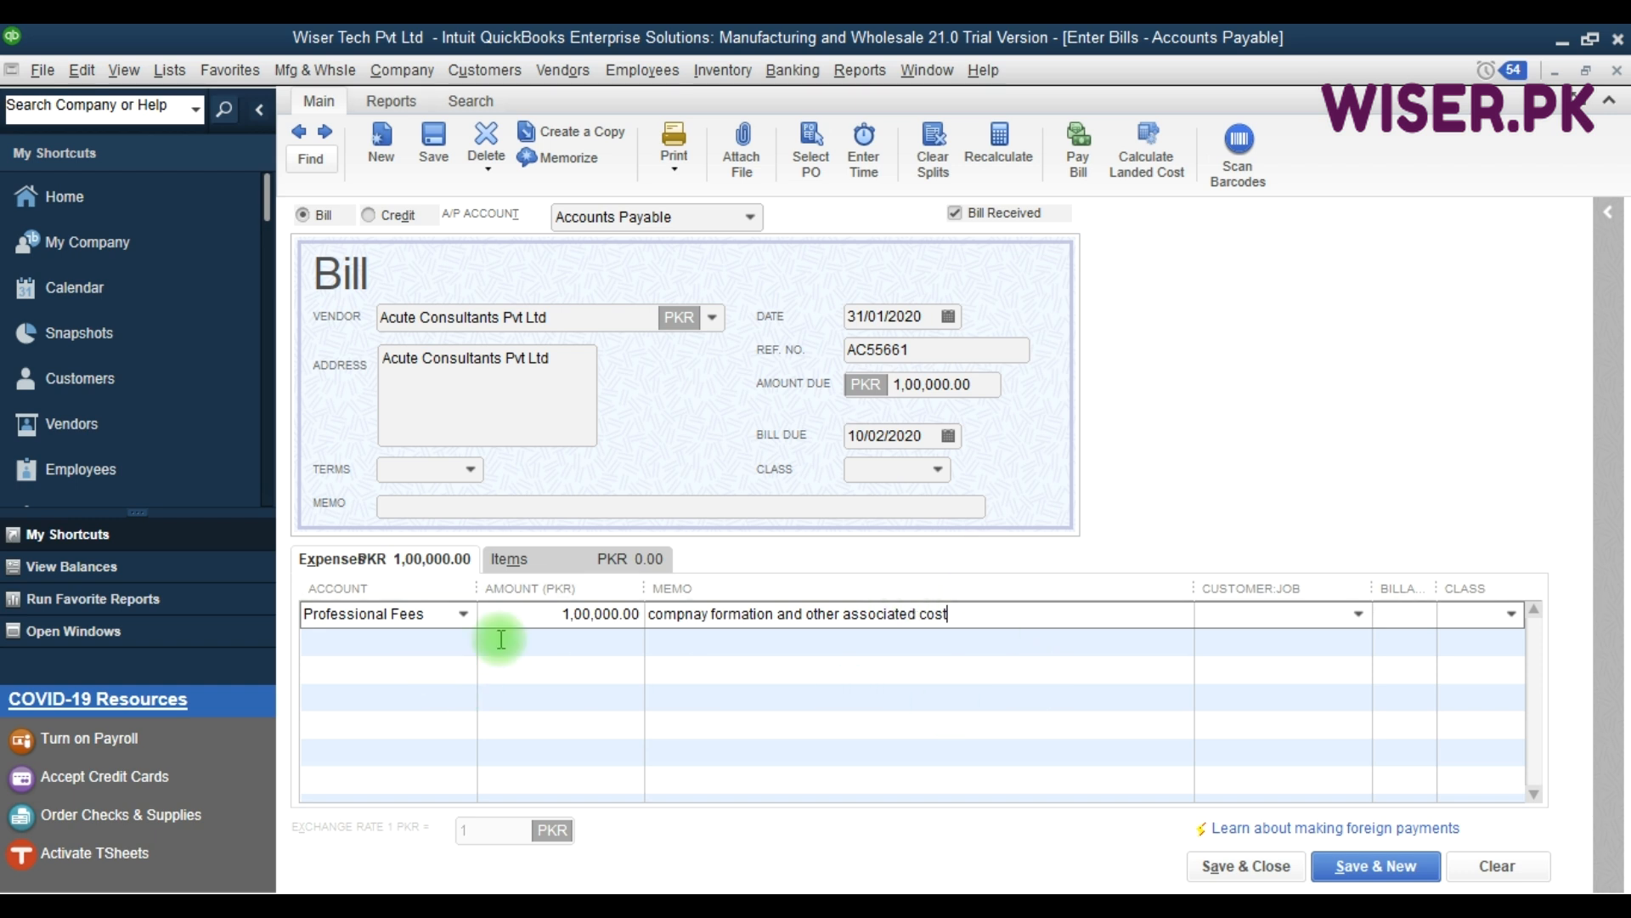
pyautogui.click(1511, 614)
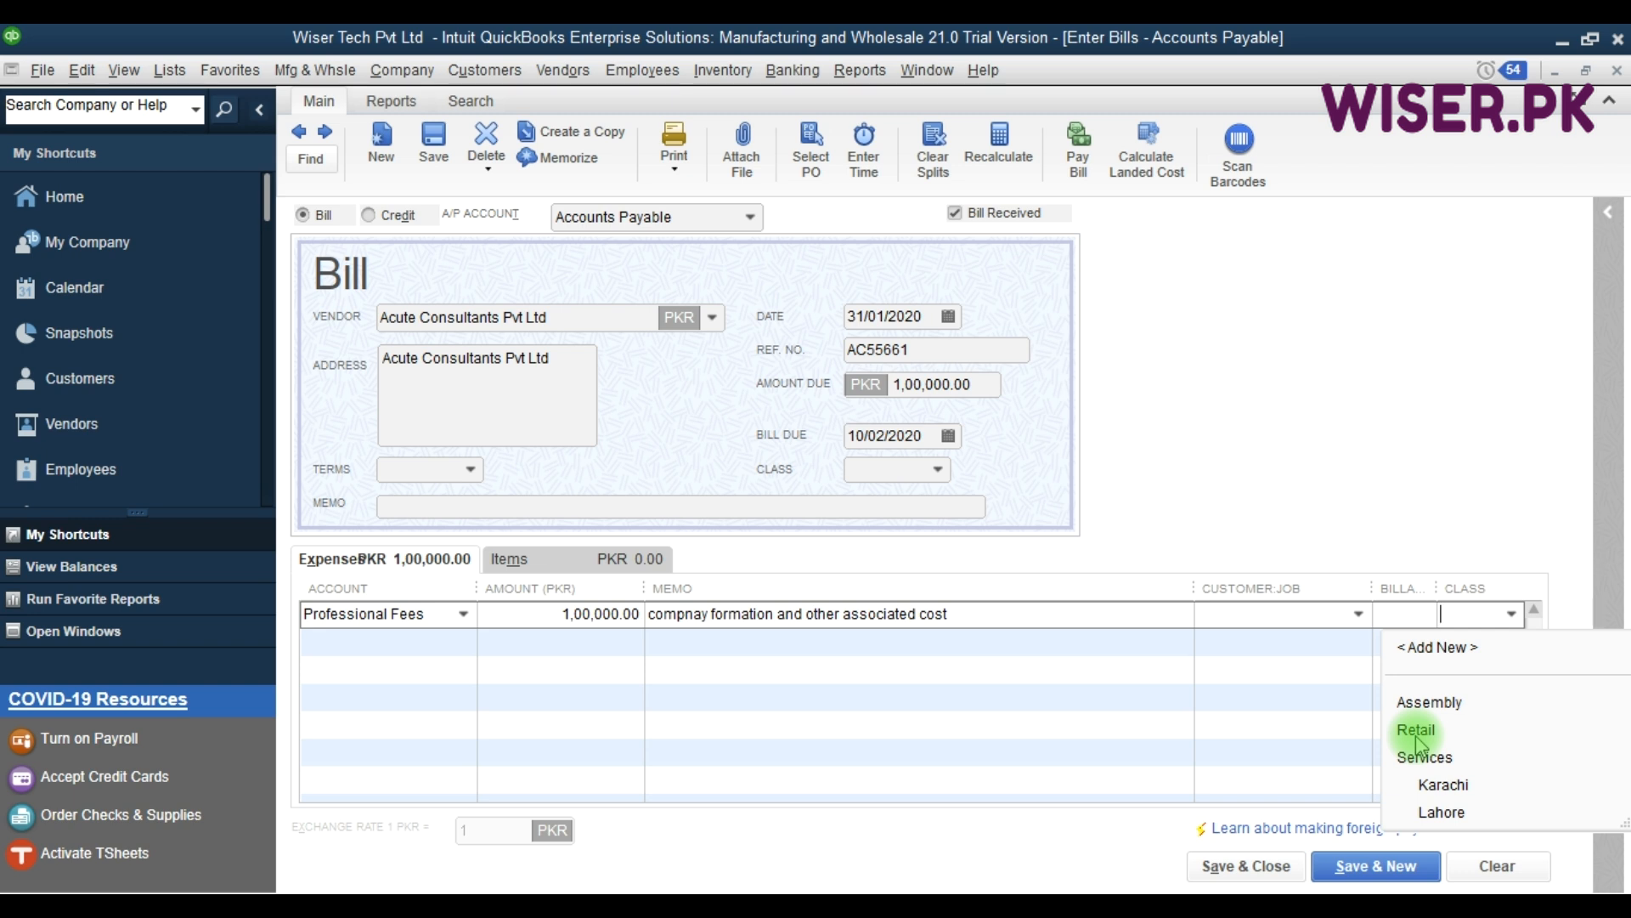
pyautogui.click(583, 641)
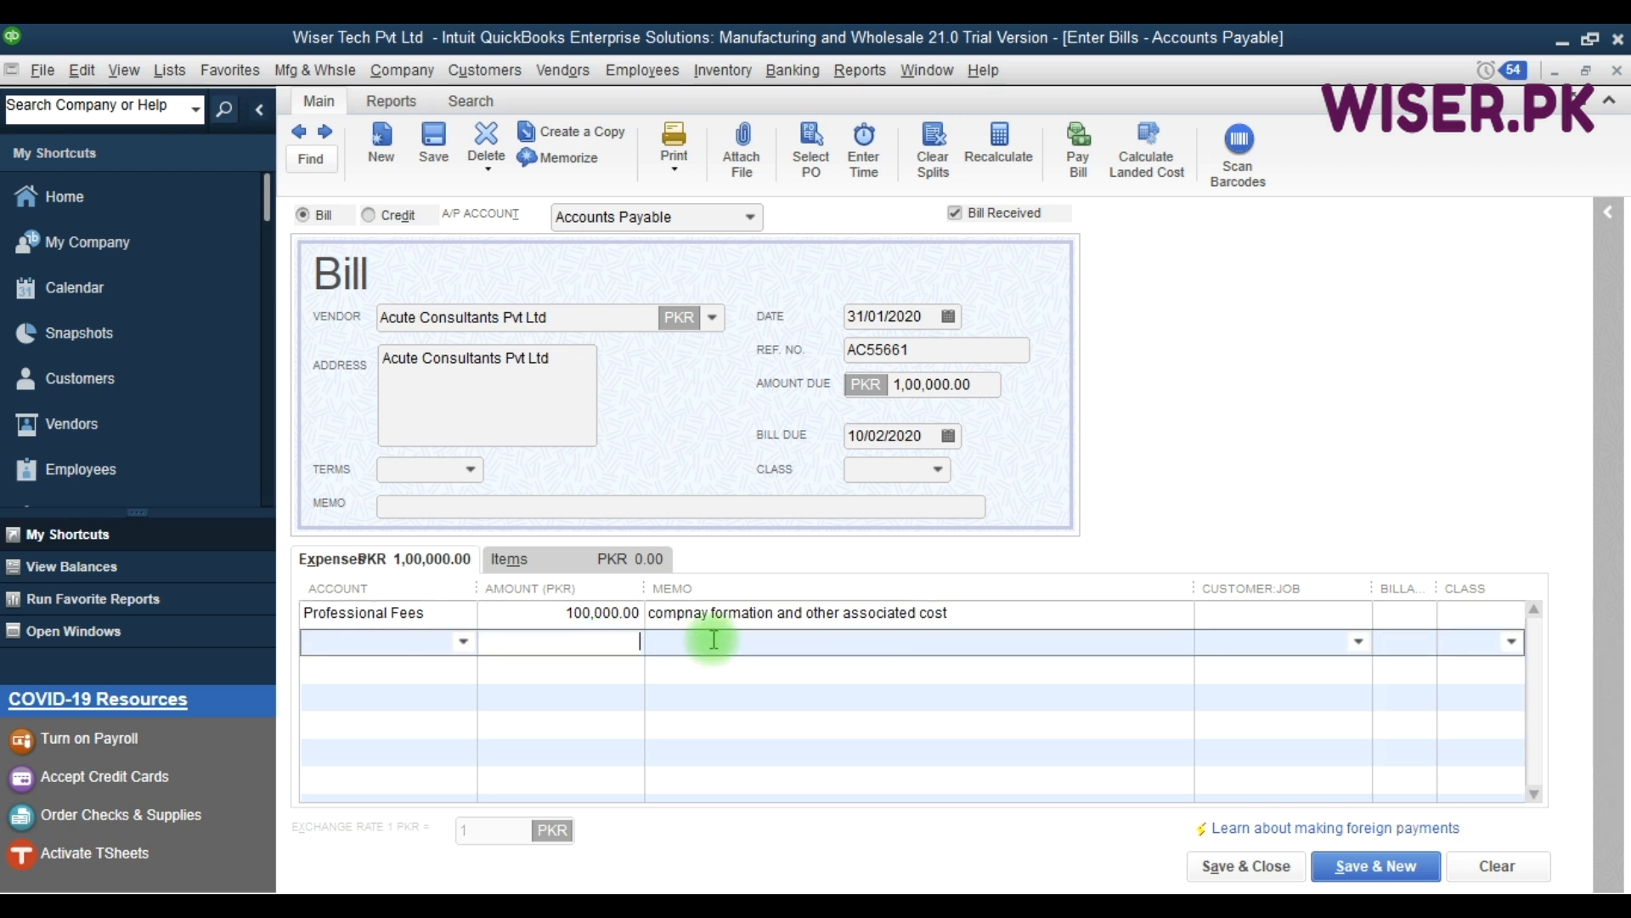
pyautogui.click(1234, 867)
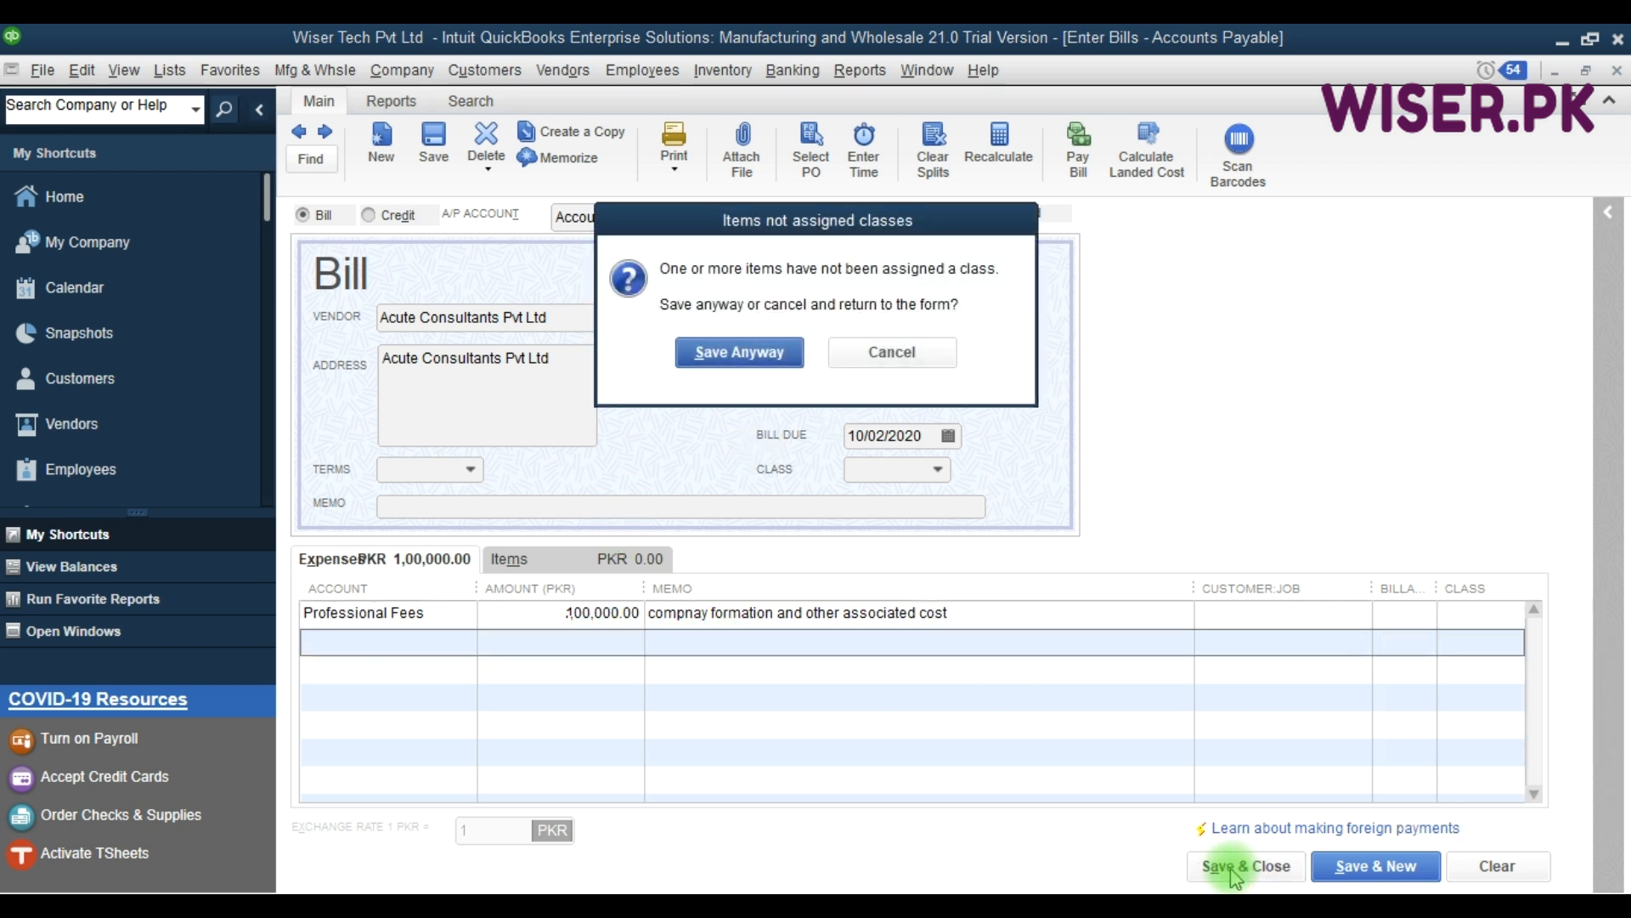
pyautogui.click(738, 353)
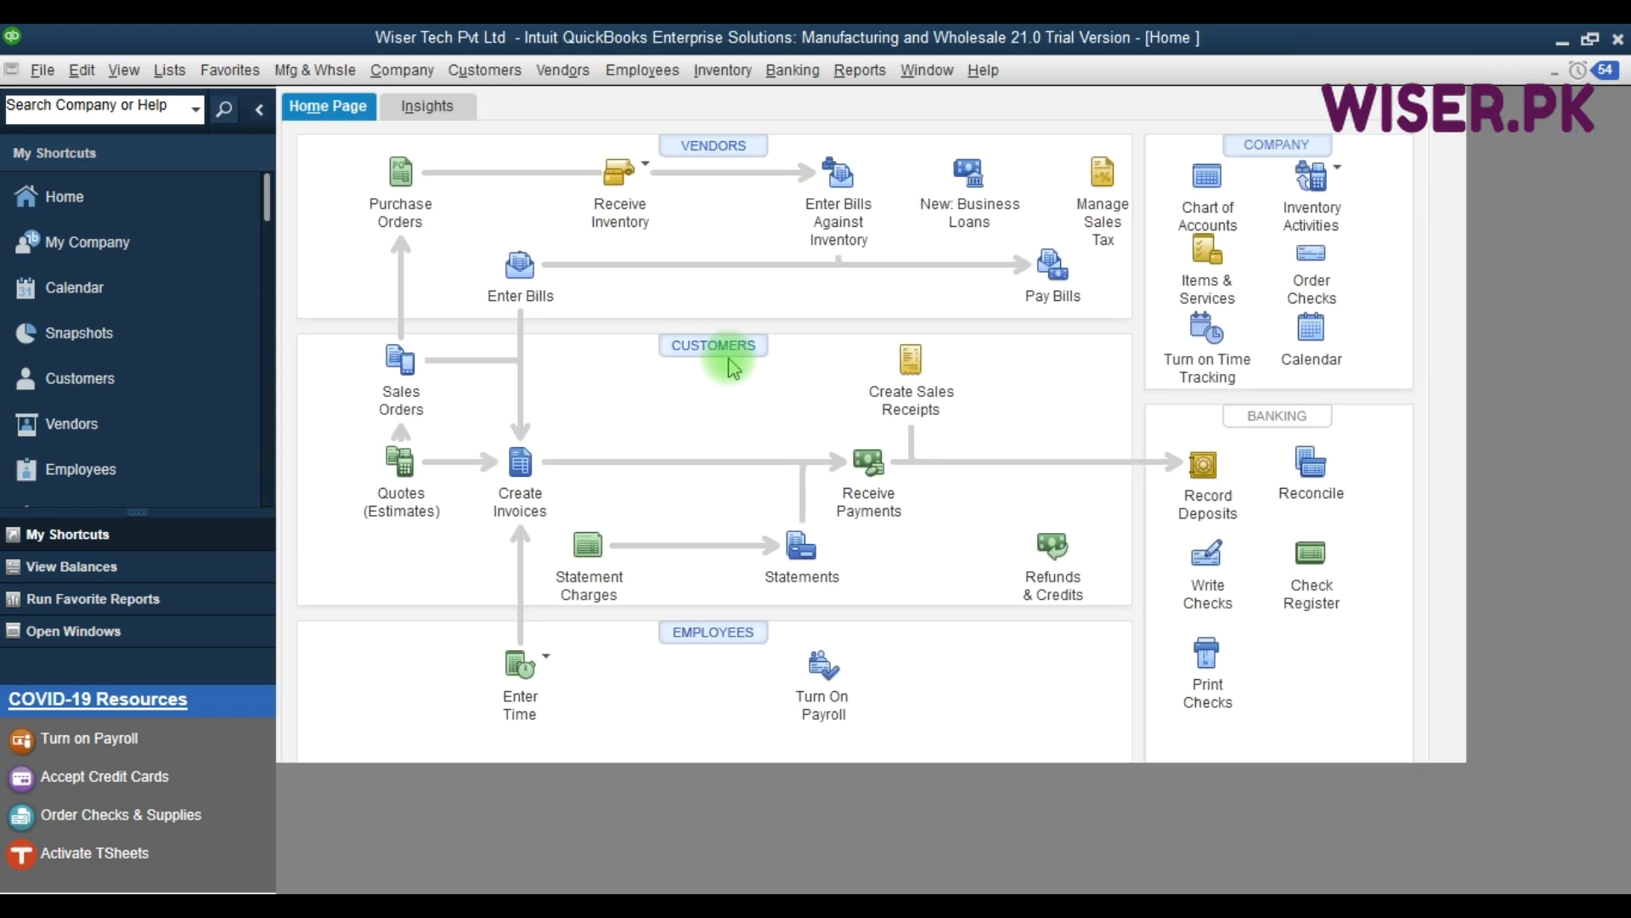
# Open bill payment, filter the bills by Acute Consultants Pvt Ltd and select bill AC55661 for payment.
pyautogui.click(1176, 297)
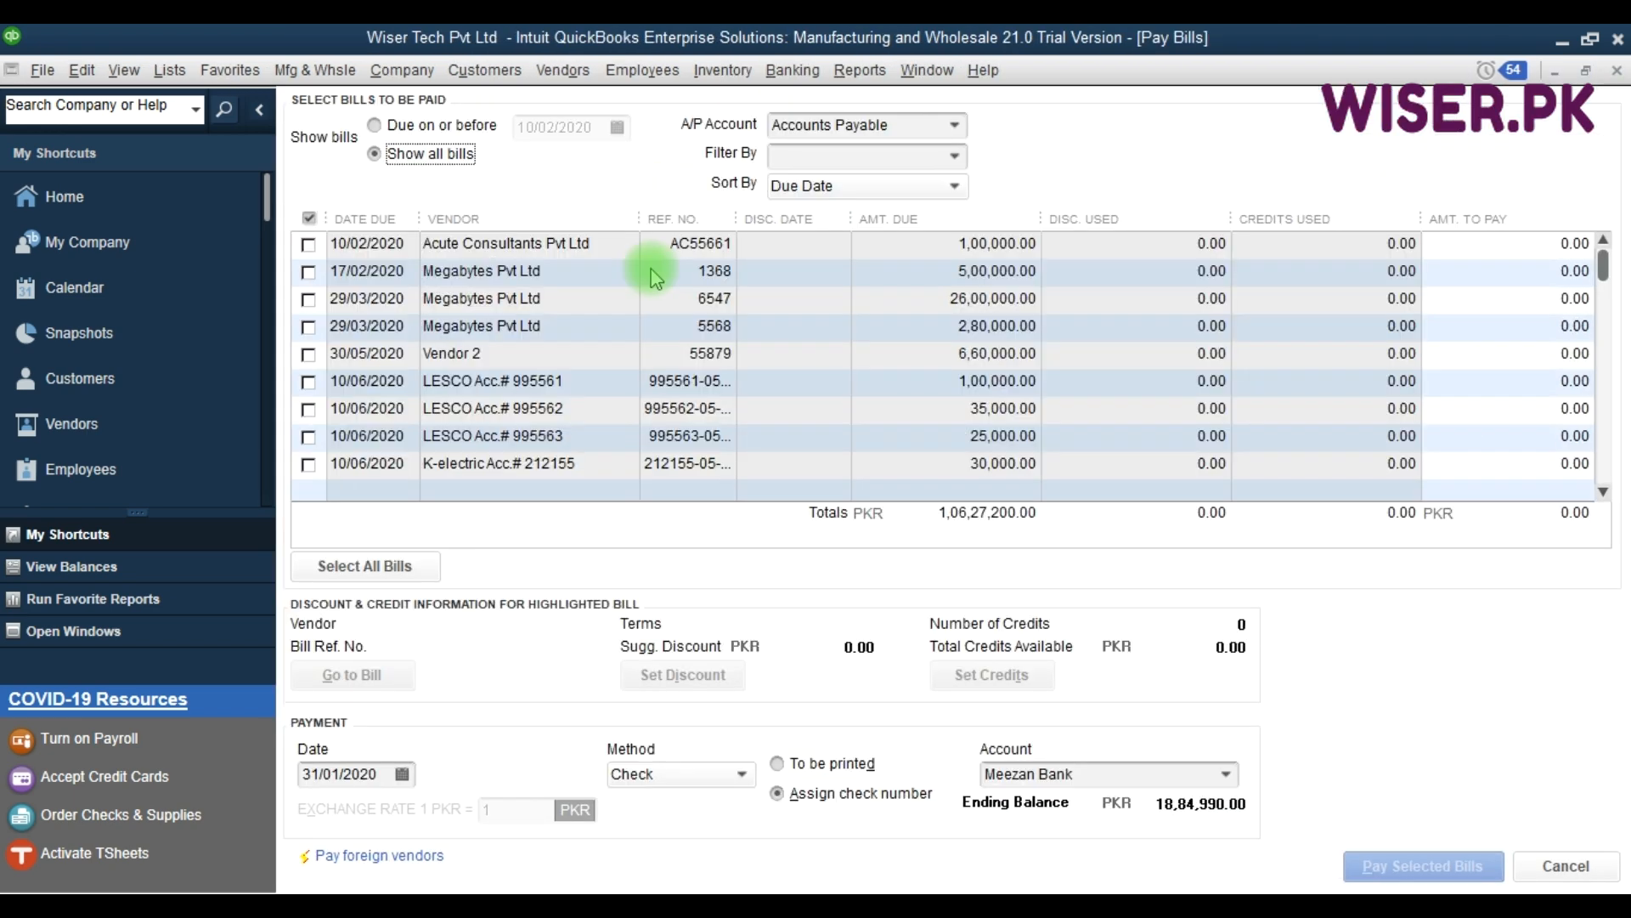
pyautogui.click(795, 160)
pyautogui.write('Acute Consultants Pvt Ltd')
pyautogui.press('Tab')
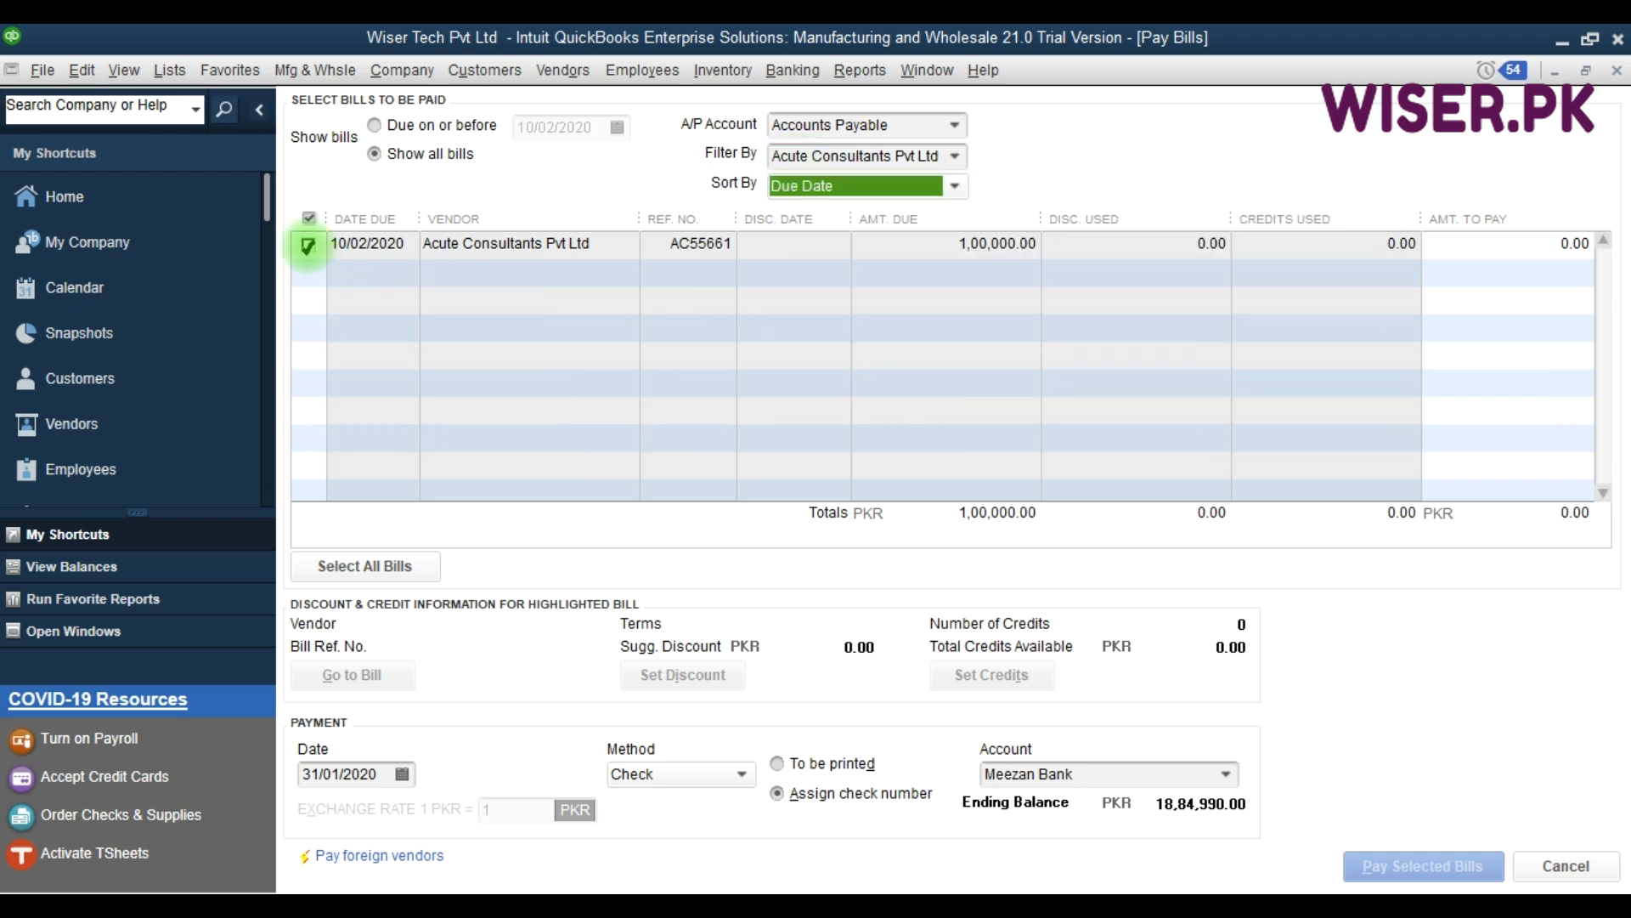
pyautogui.click(309, 244)
# Pay bill AC55661 from Meezan Bank dated 31/03/2020, assigning check number 200251.
pyautogui.click(380, 773)
pyautogui.write('310320')
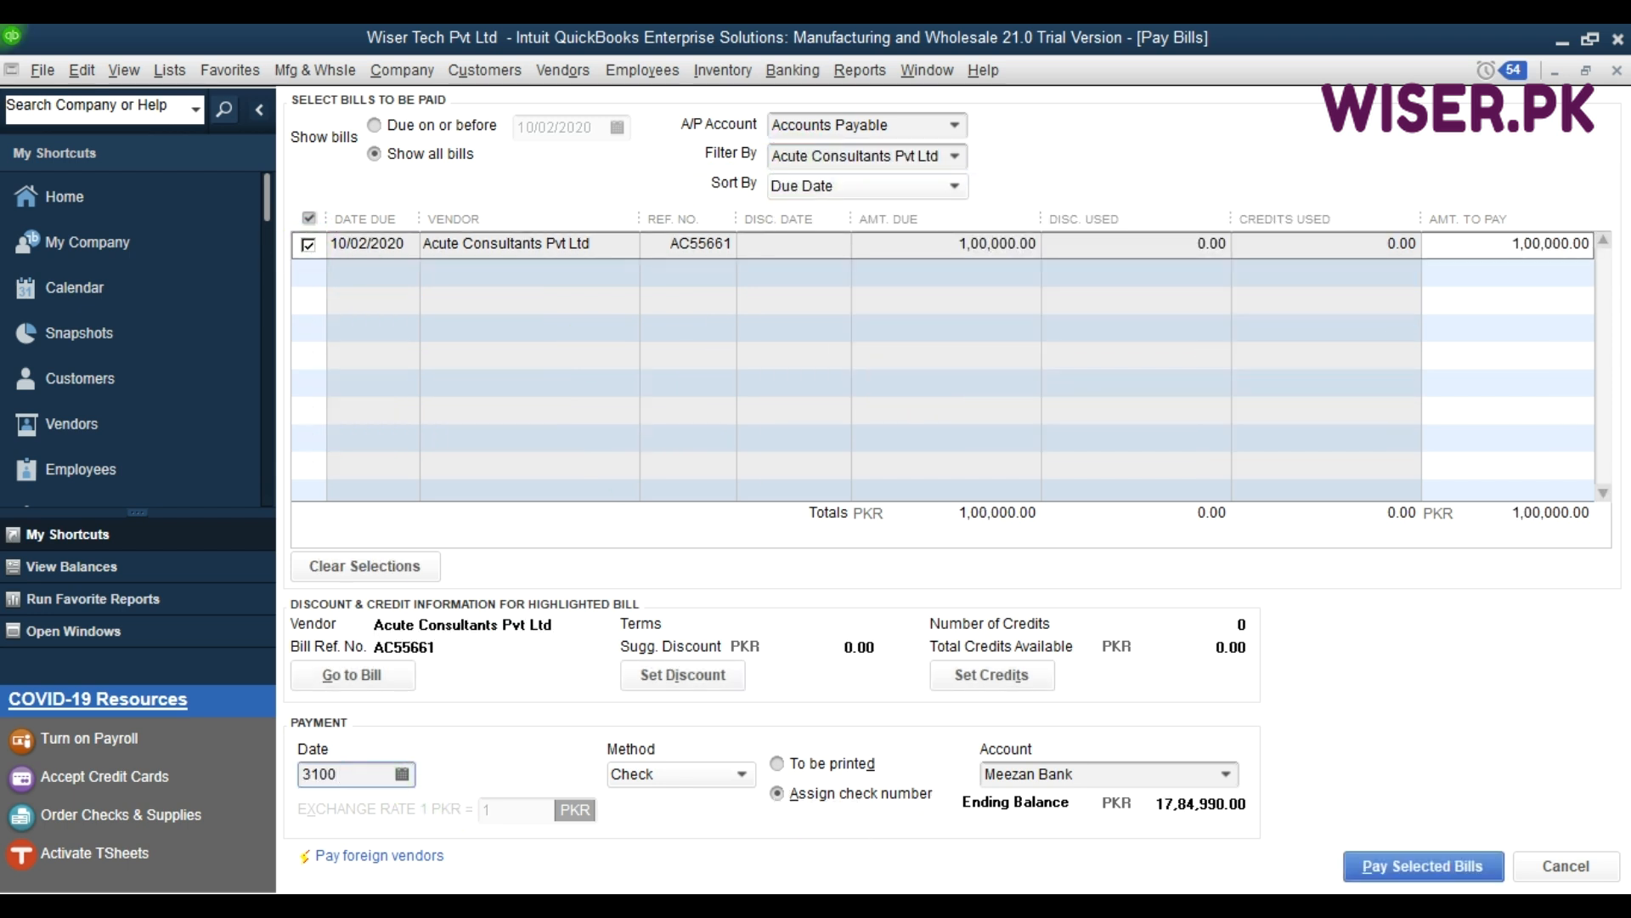
pyautogui.press('Tab')
pyautogui.click(1423, 866)
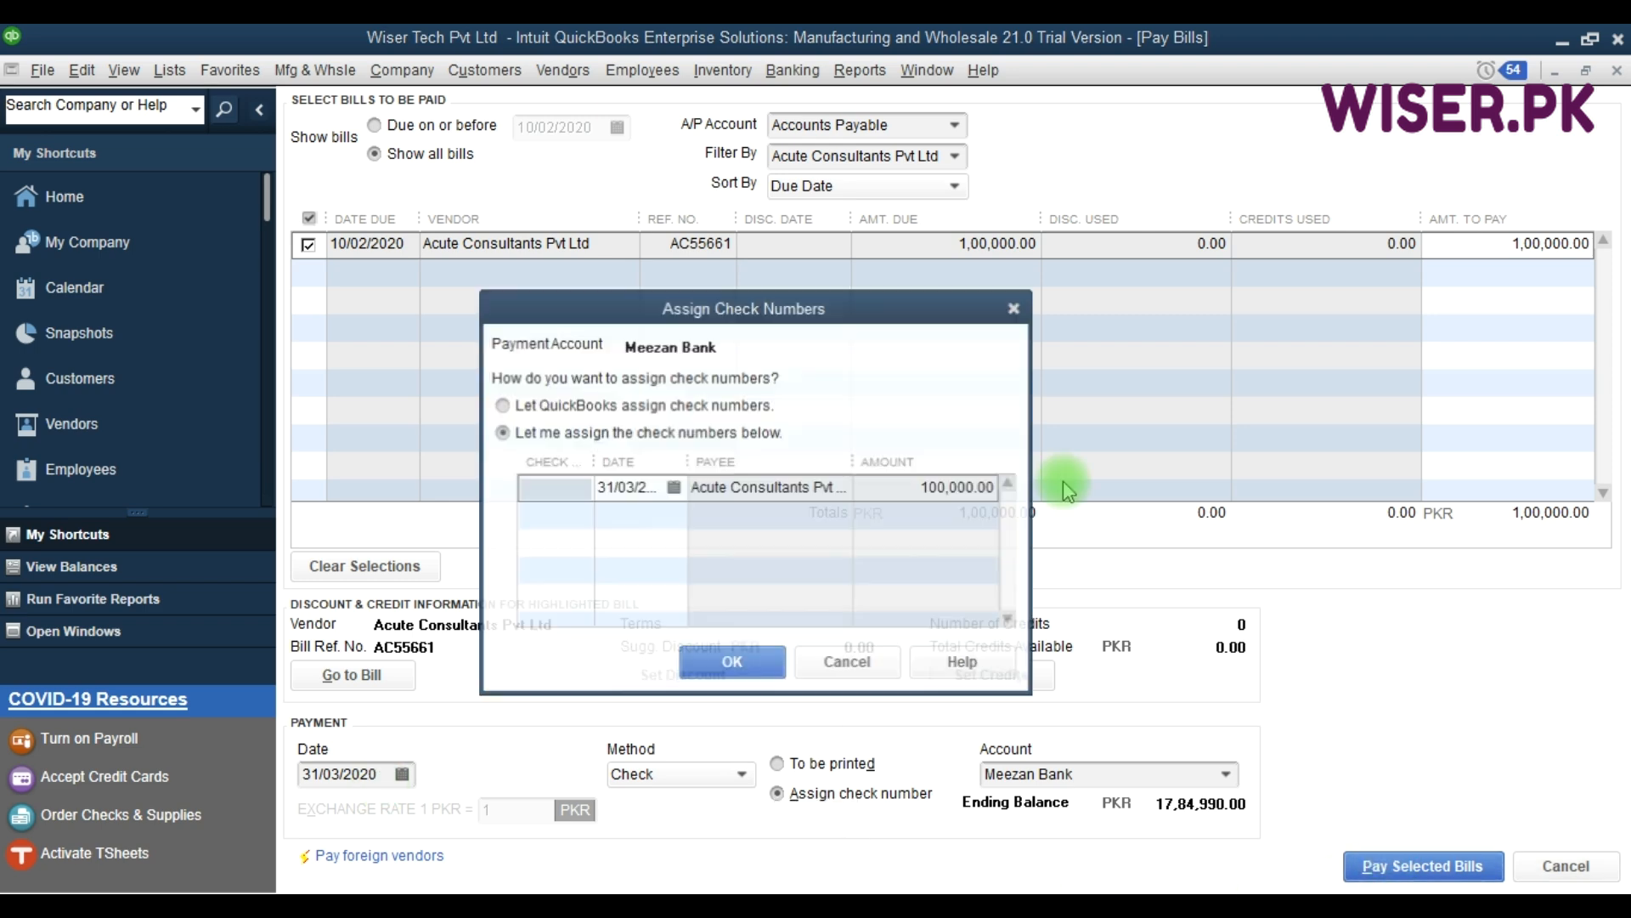
pyautogui.click(565, 483)
pyautogui.write('200251')
pyautogui.press('Return')
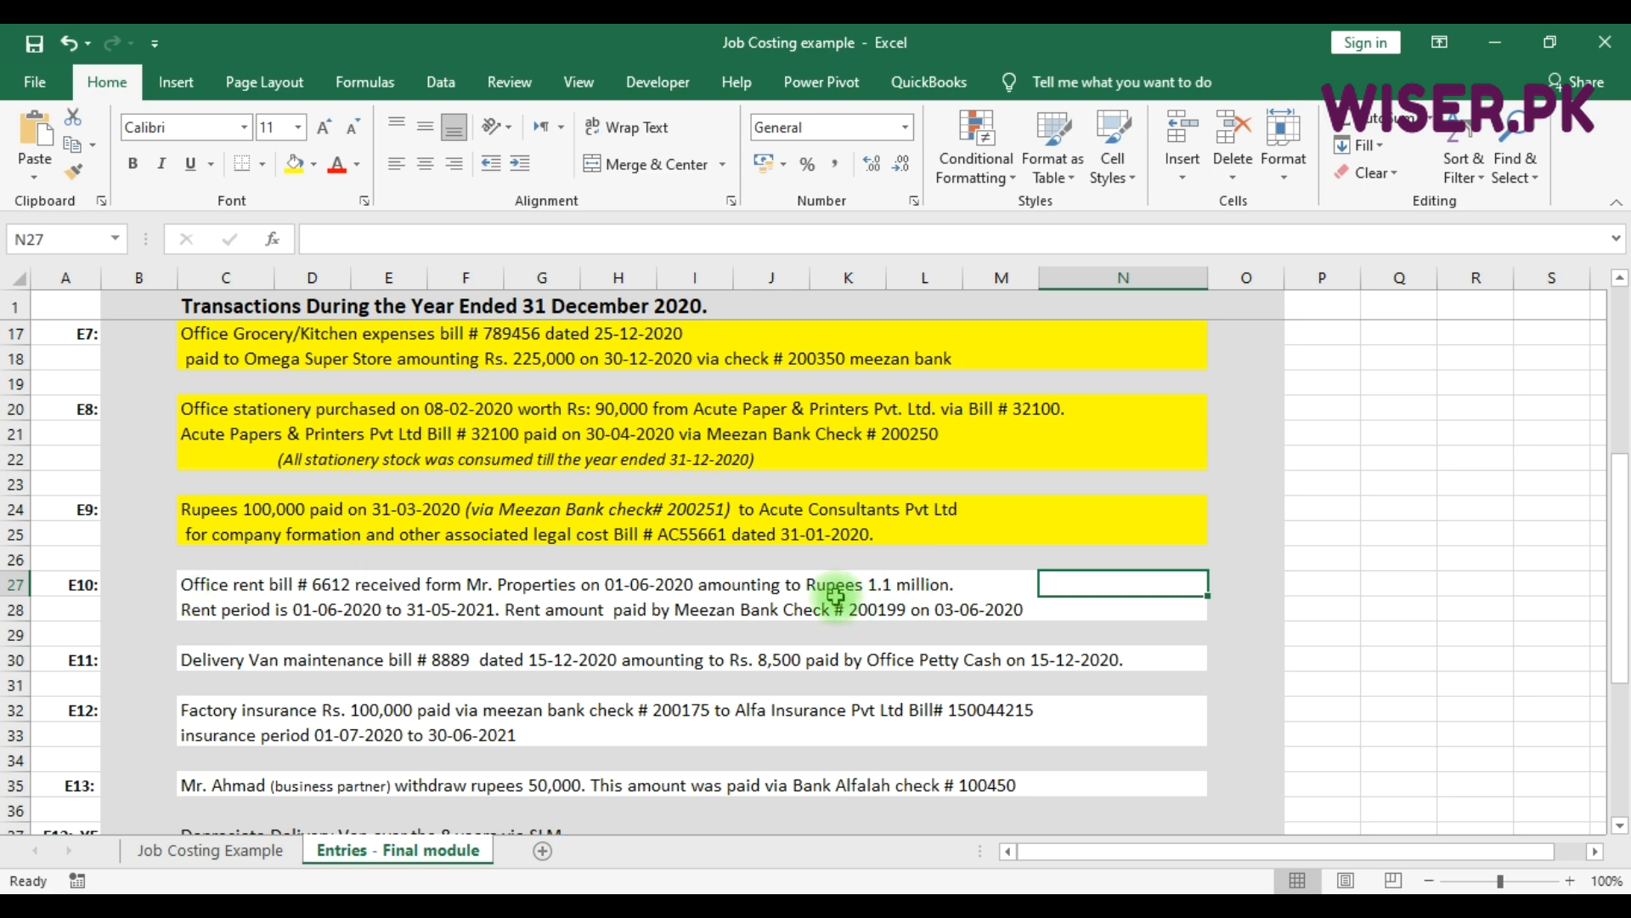
# Switch to QuickBooks, set the bill's vendor to Mr. Properties and enter the memo "Rent period is 01-06-2020 to 31-05-2021".
pyautogui.hotkey('alt', 'Tab')
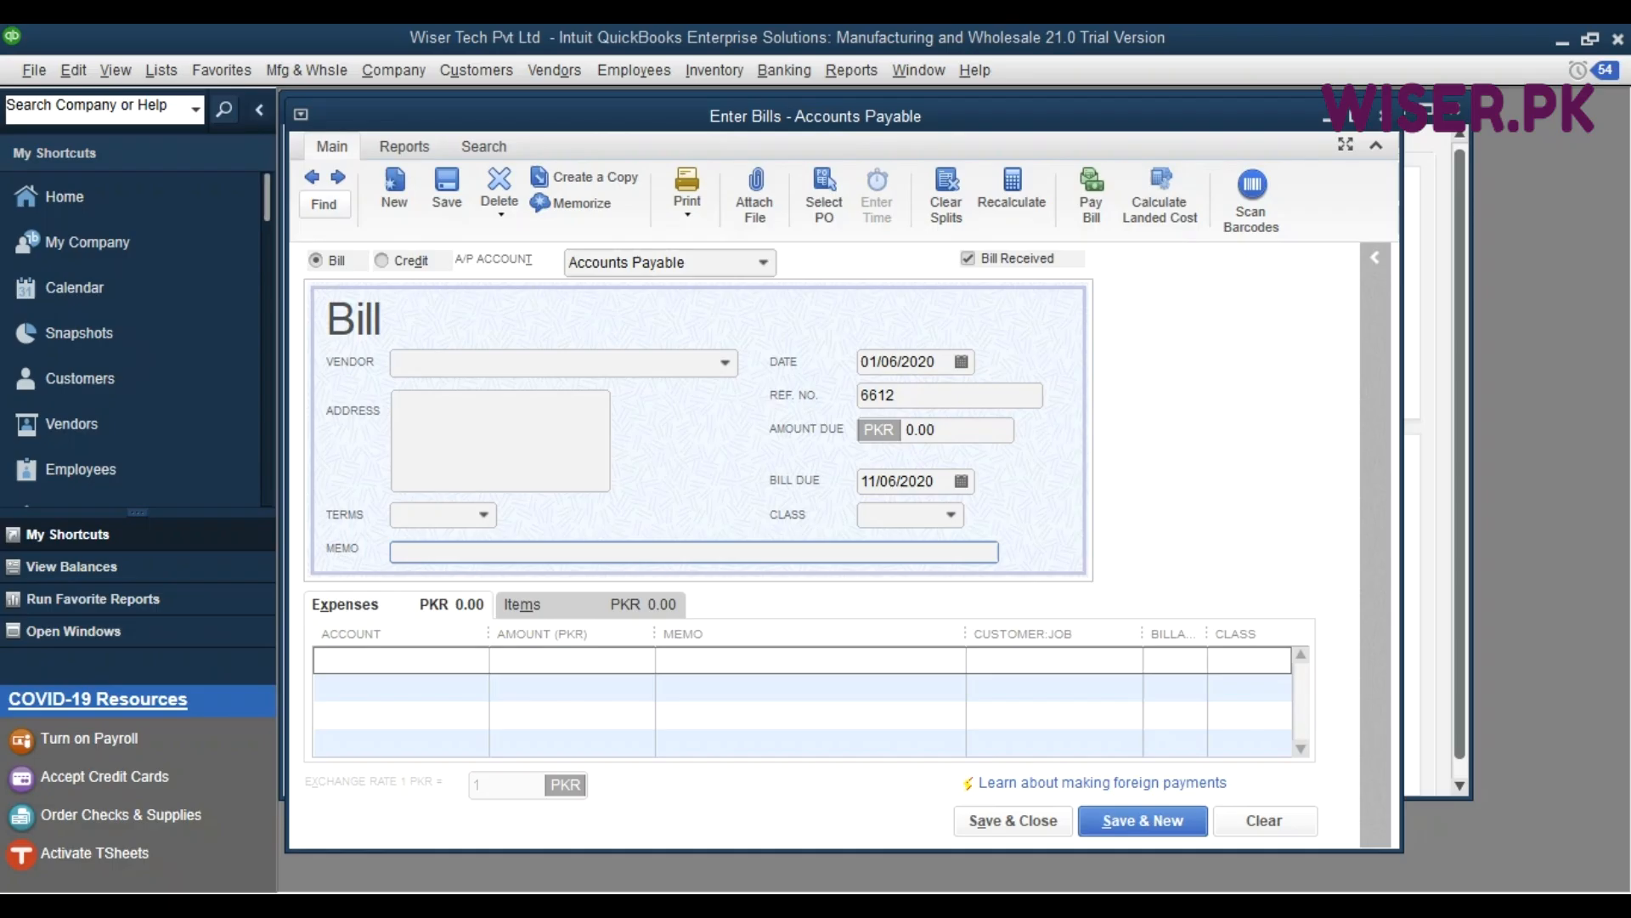
pyautogui.click(455, 365)
pyautogui.write('Mr. Properties')
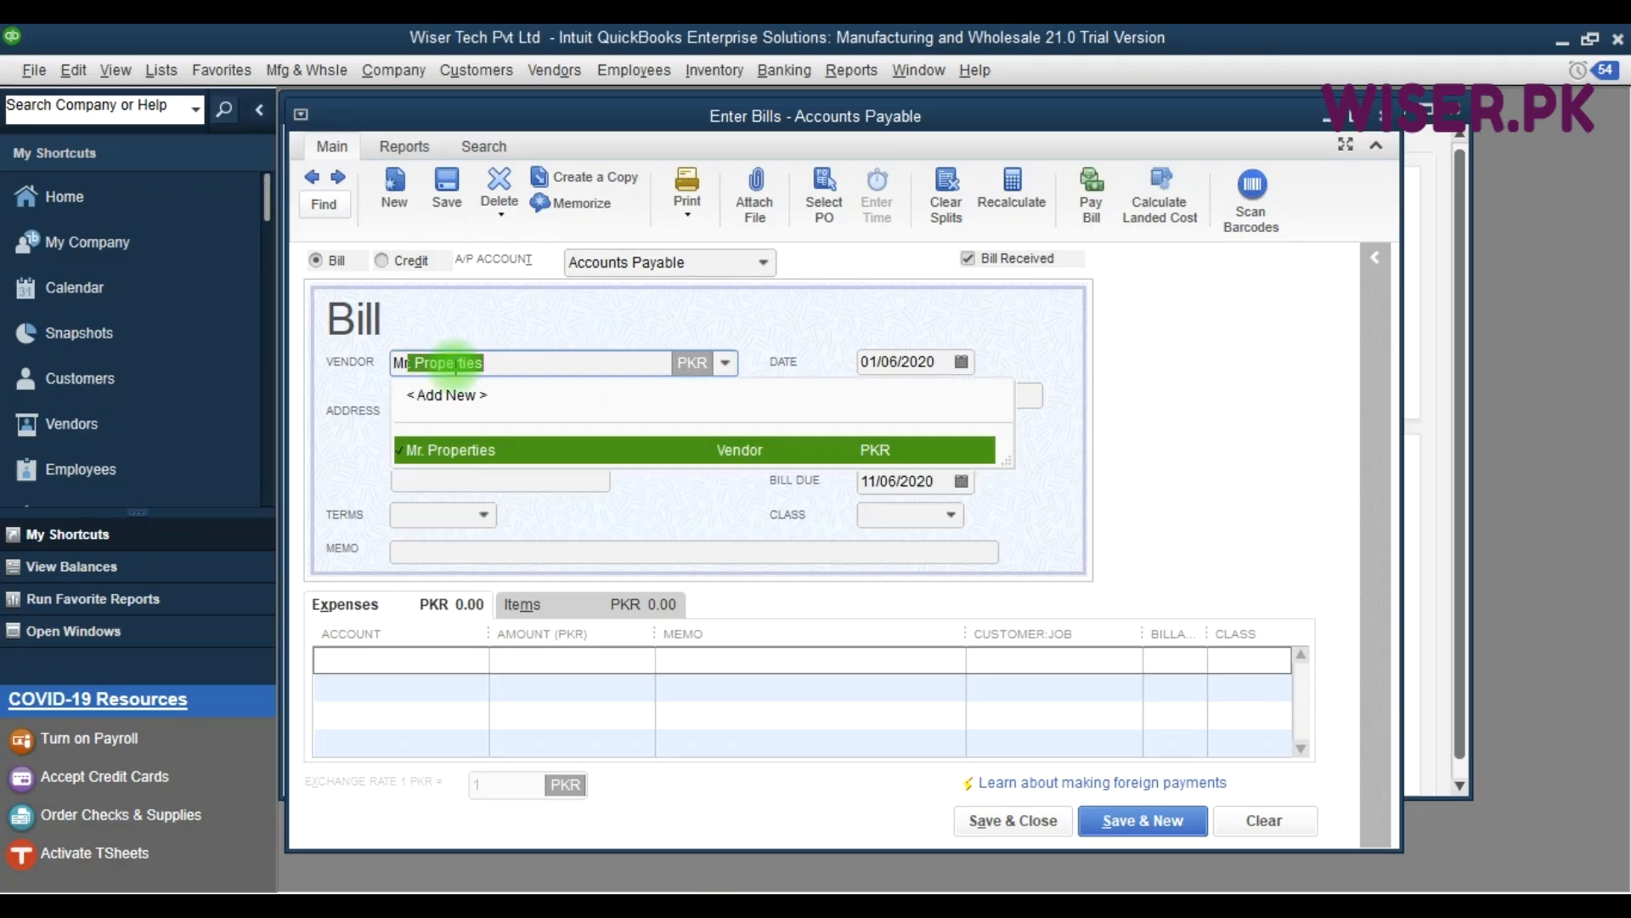
pyautogui.press('Tab')
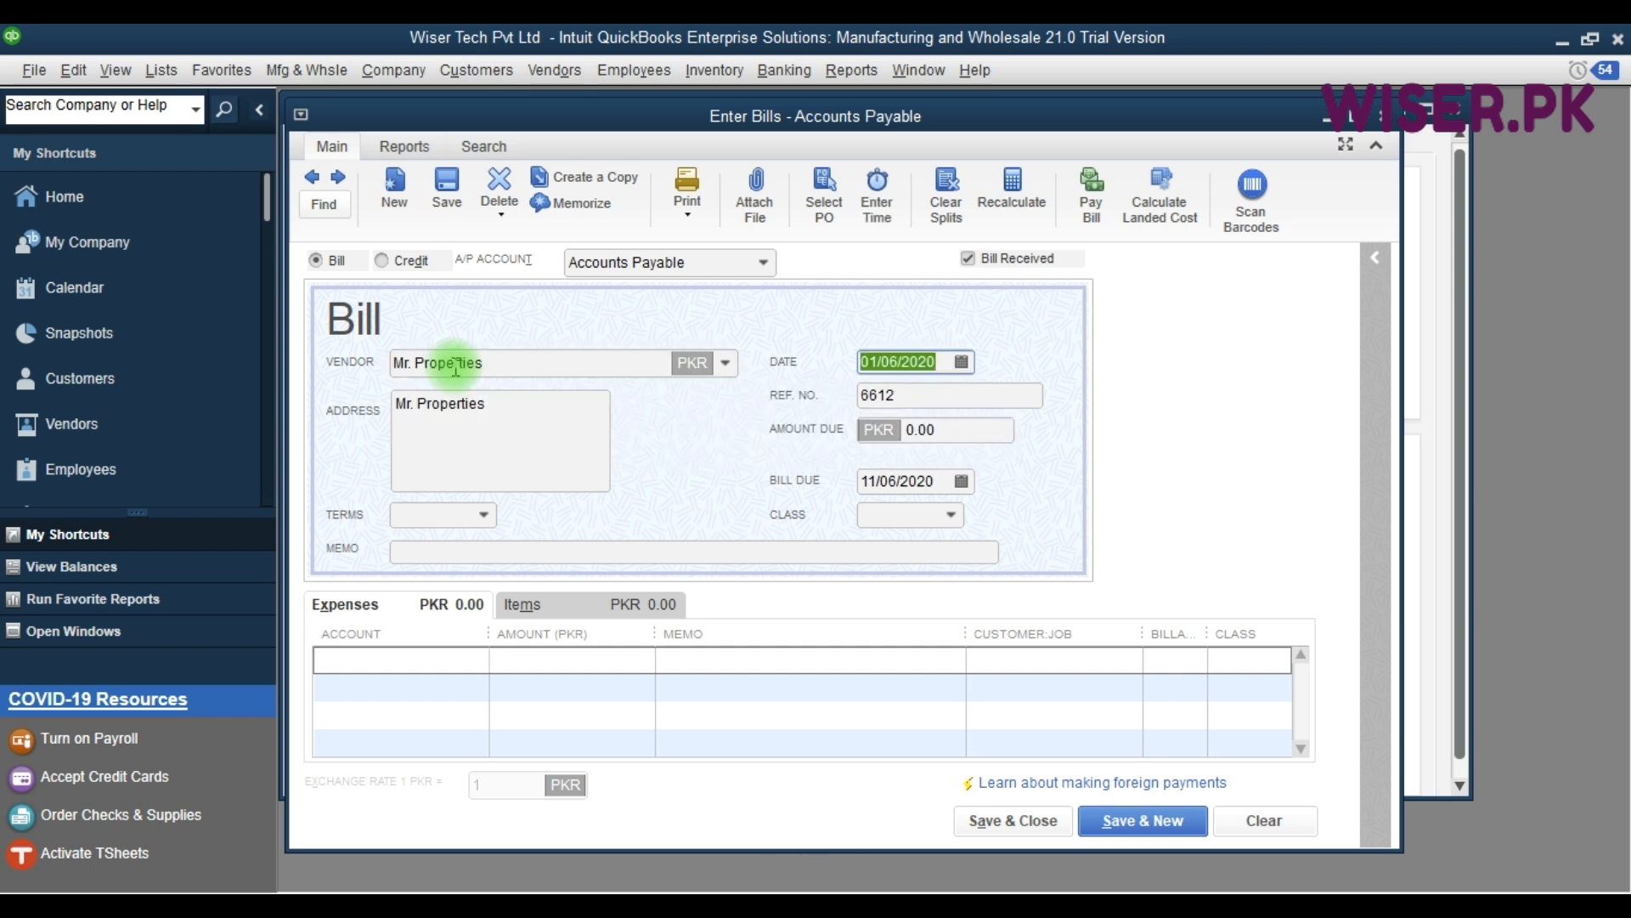
pyautogui.press('Tab')
pyautogui.press('Tab')
pyautogui.press('Tab')
pyautogui.press('Tab')
pyautogui.press('Tab')
pyautogui.press('Tab')
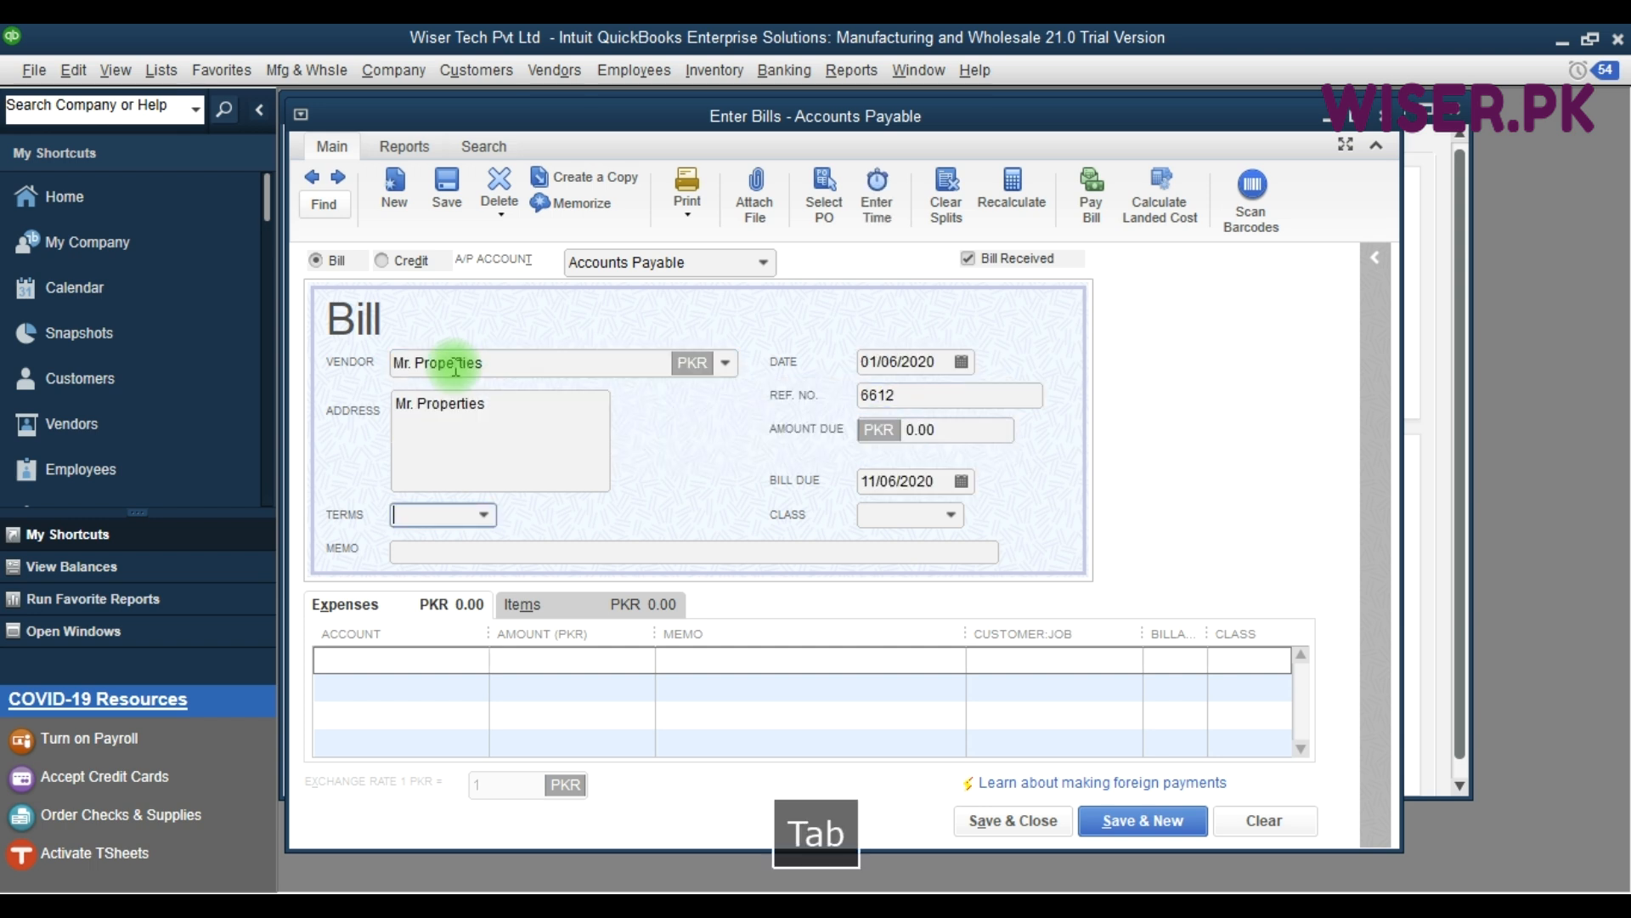
pyautogui.write('Rent period is 01-06-2020 to 31-05-2021')
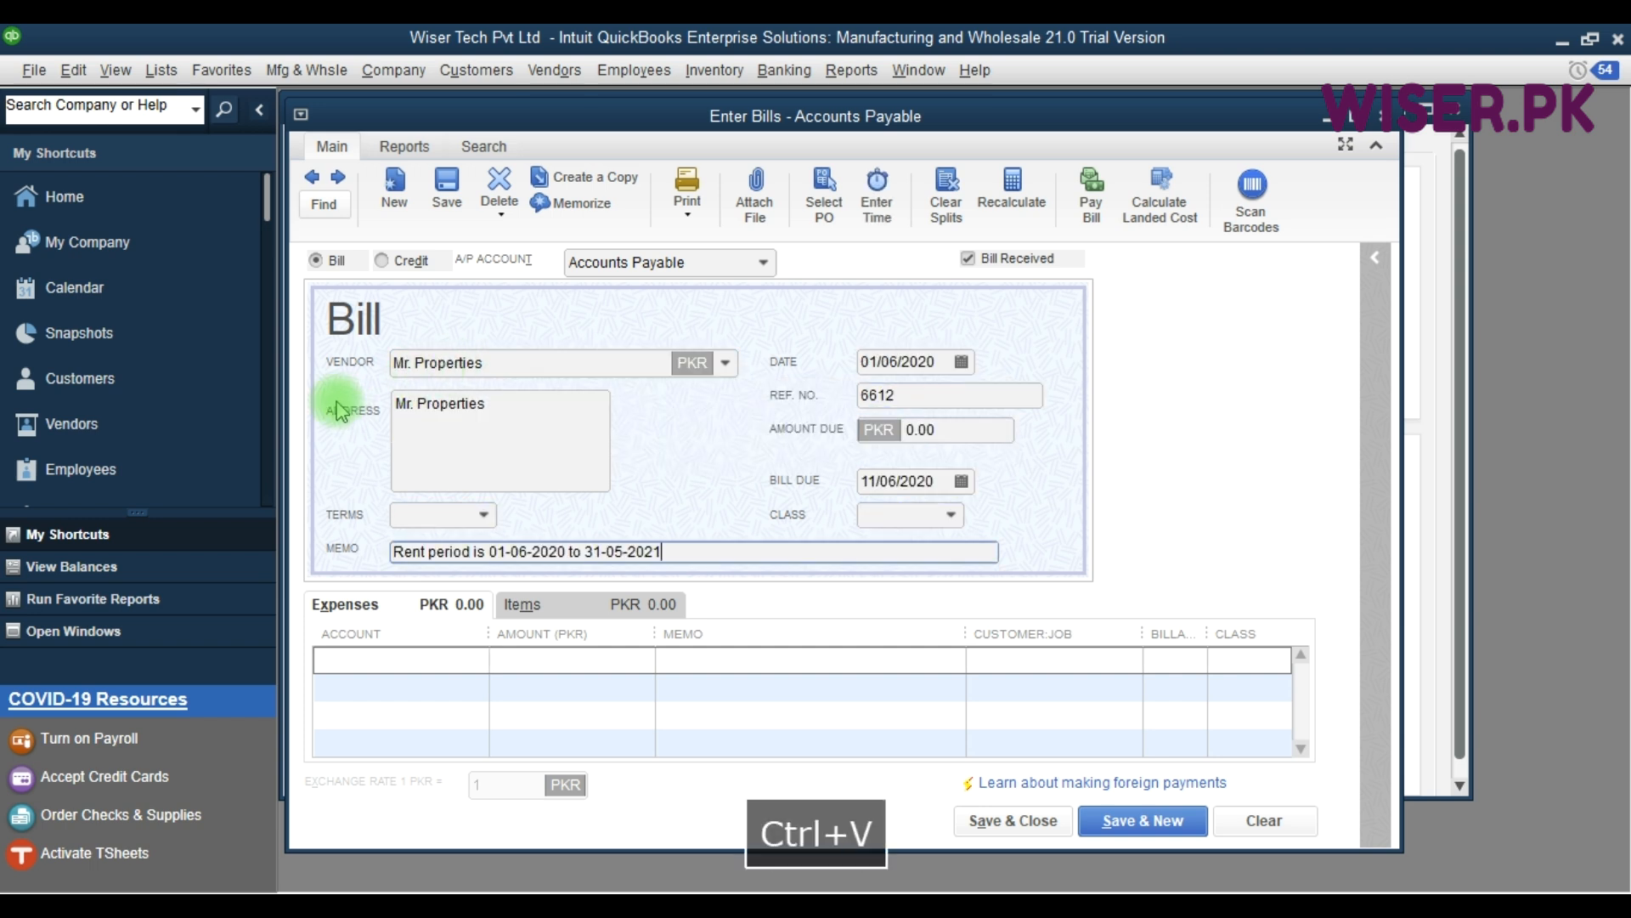
pyautogui.press('Tab')
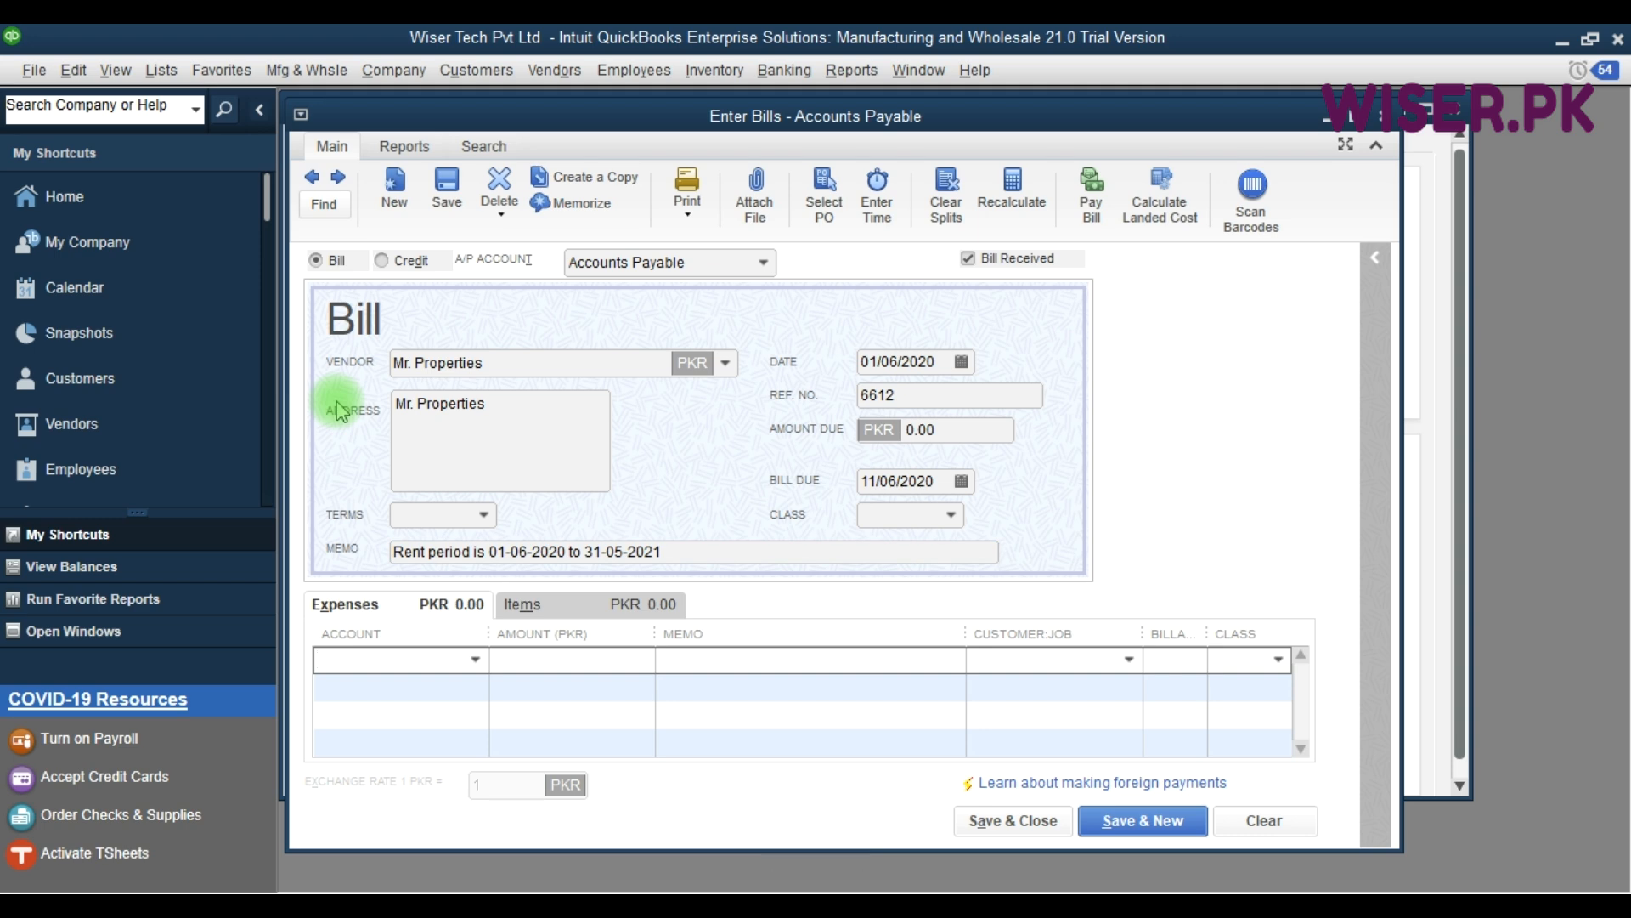
# Add an expense line to the bill for the Prepaid Rent account with an amount of 11,00,000 PKR.
pyautogui.write('Pre')
pyautogui.press('Down')
pyautogui.press('Down')
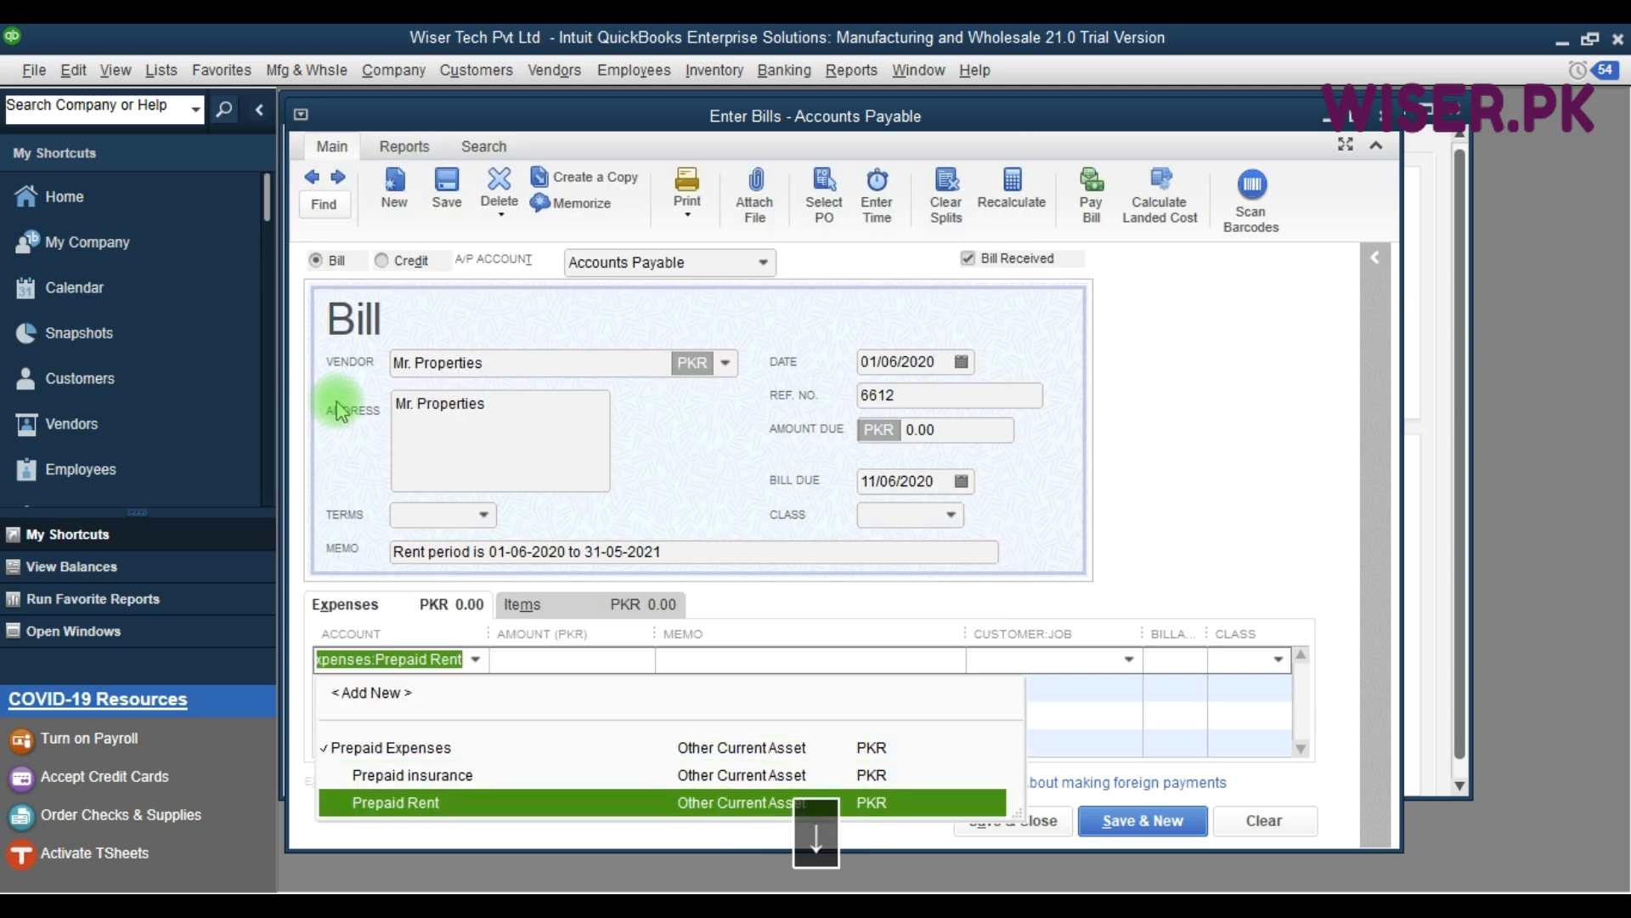
pyautogui.press('Tab')
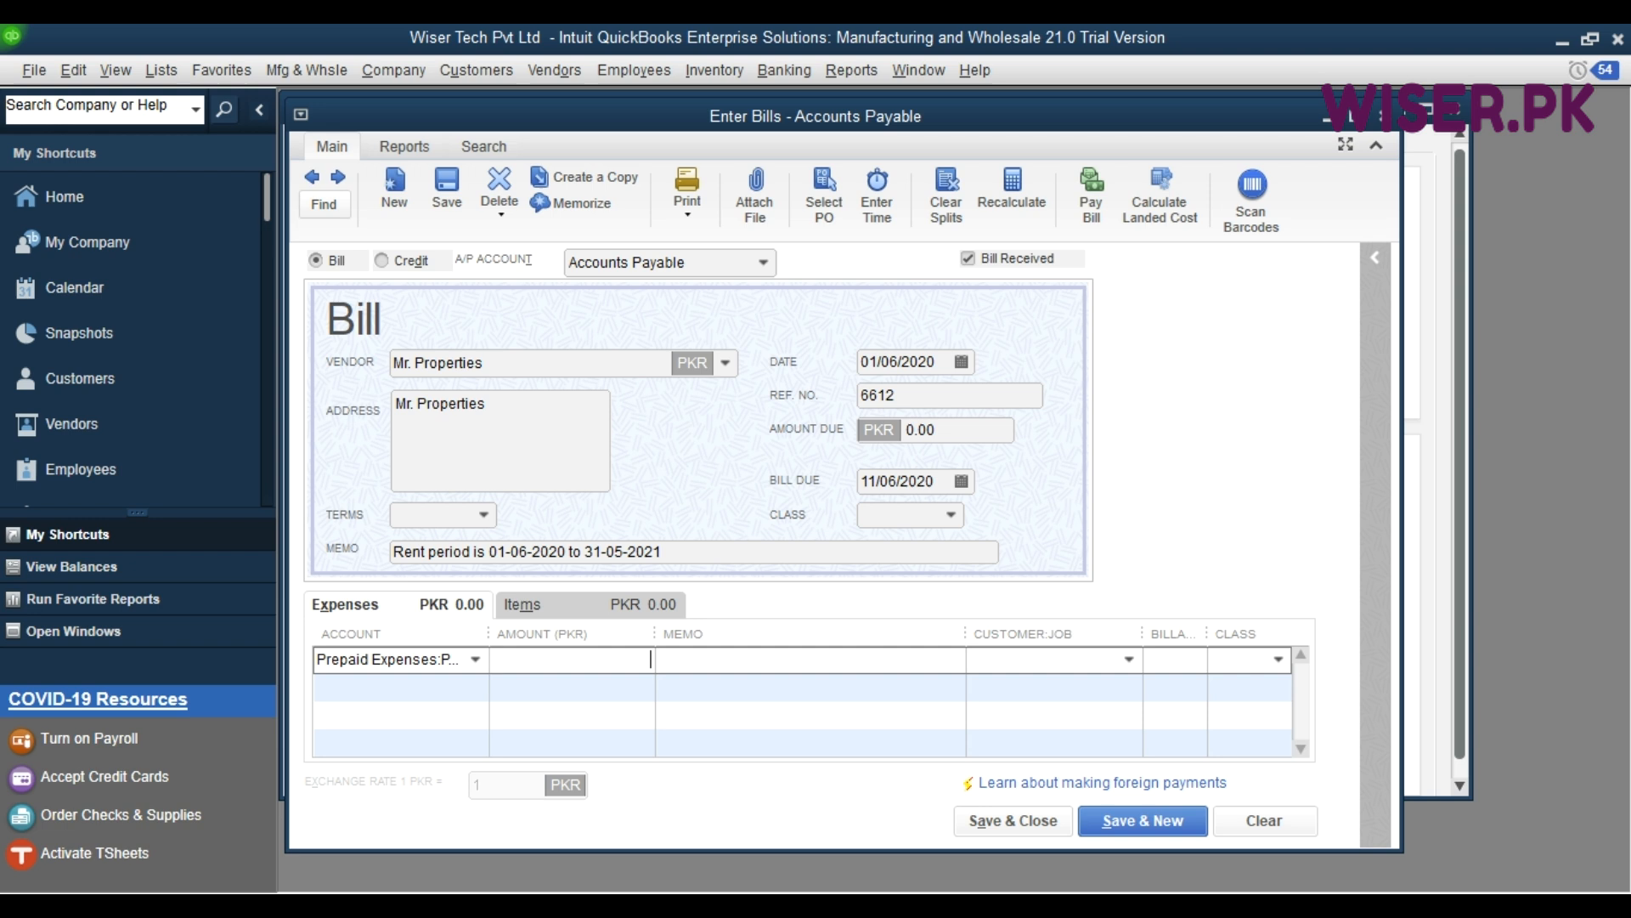
pyautogui.write('11,00,')
pyautogui.write('00000')
pyautogui.press('Tab')
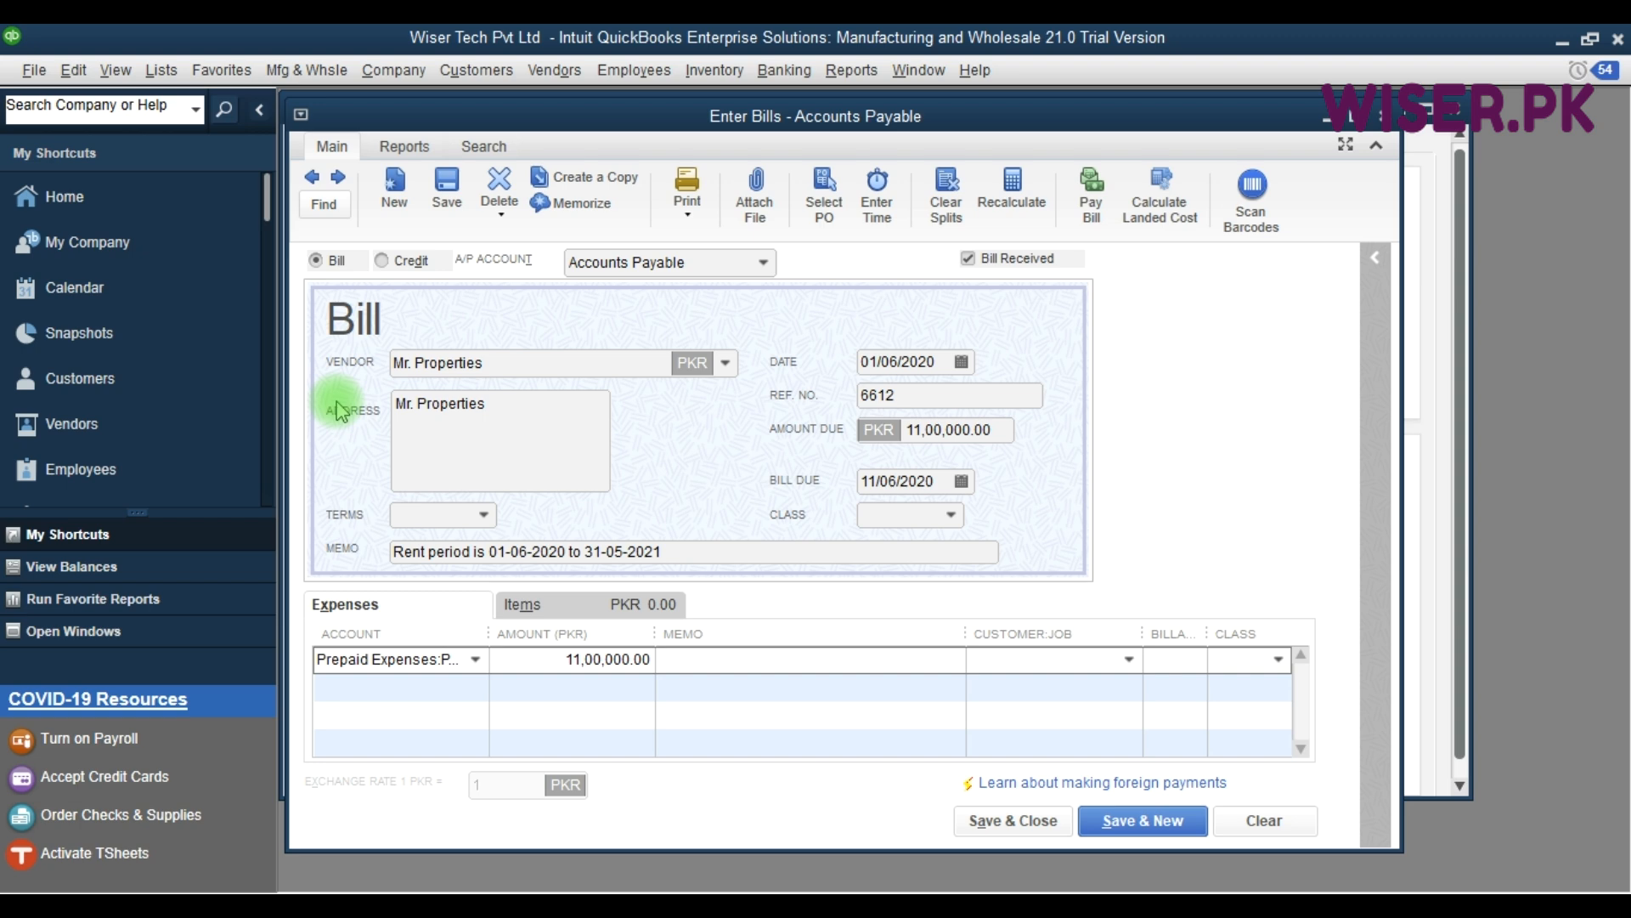
# Save the rent bill anyway without assigning a class, and close the bill form.
pyautogui.click(1009, 821)
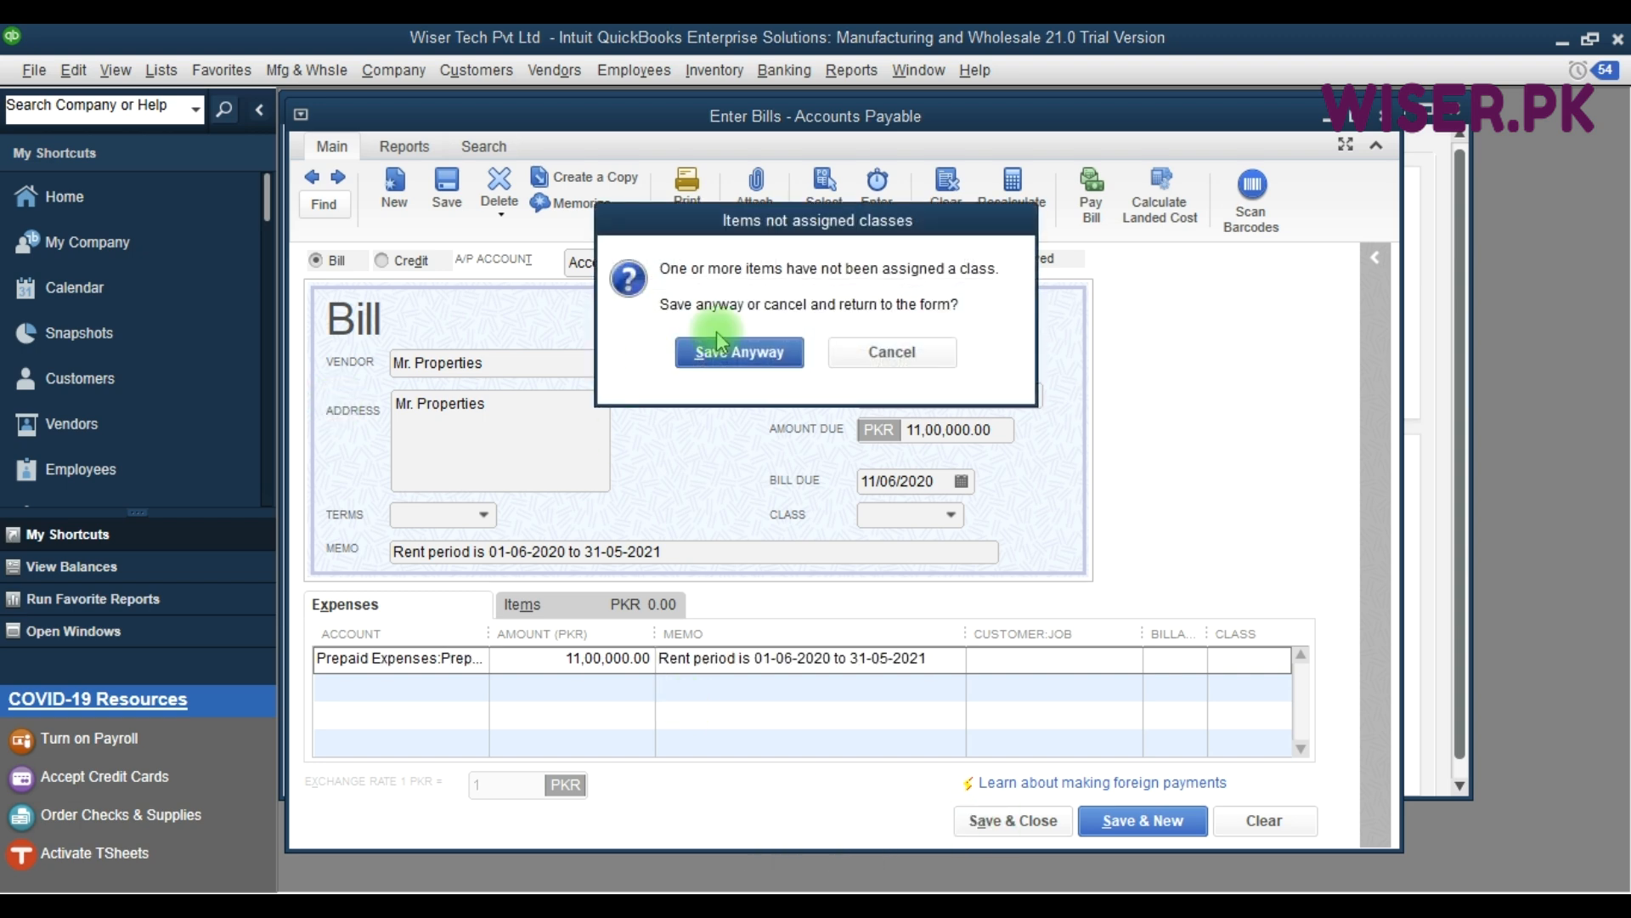
pyautogui.click(723, 356)
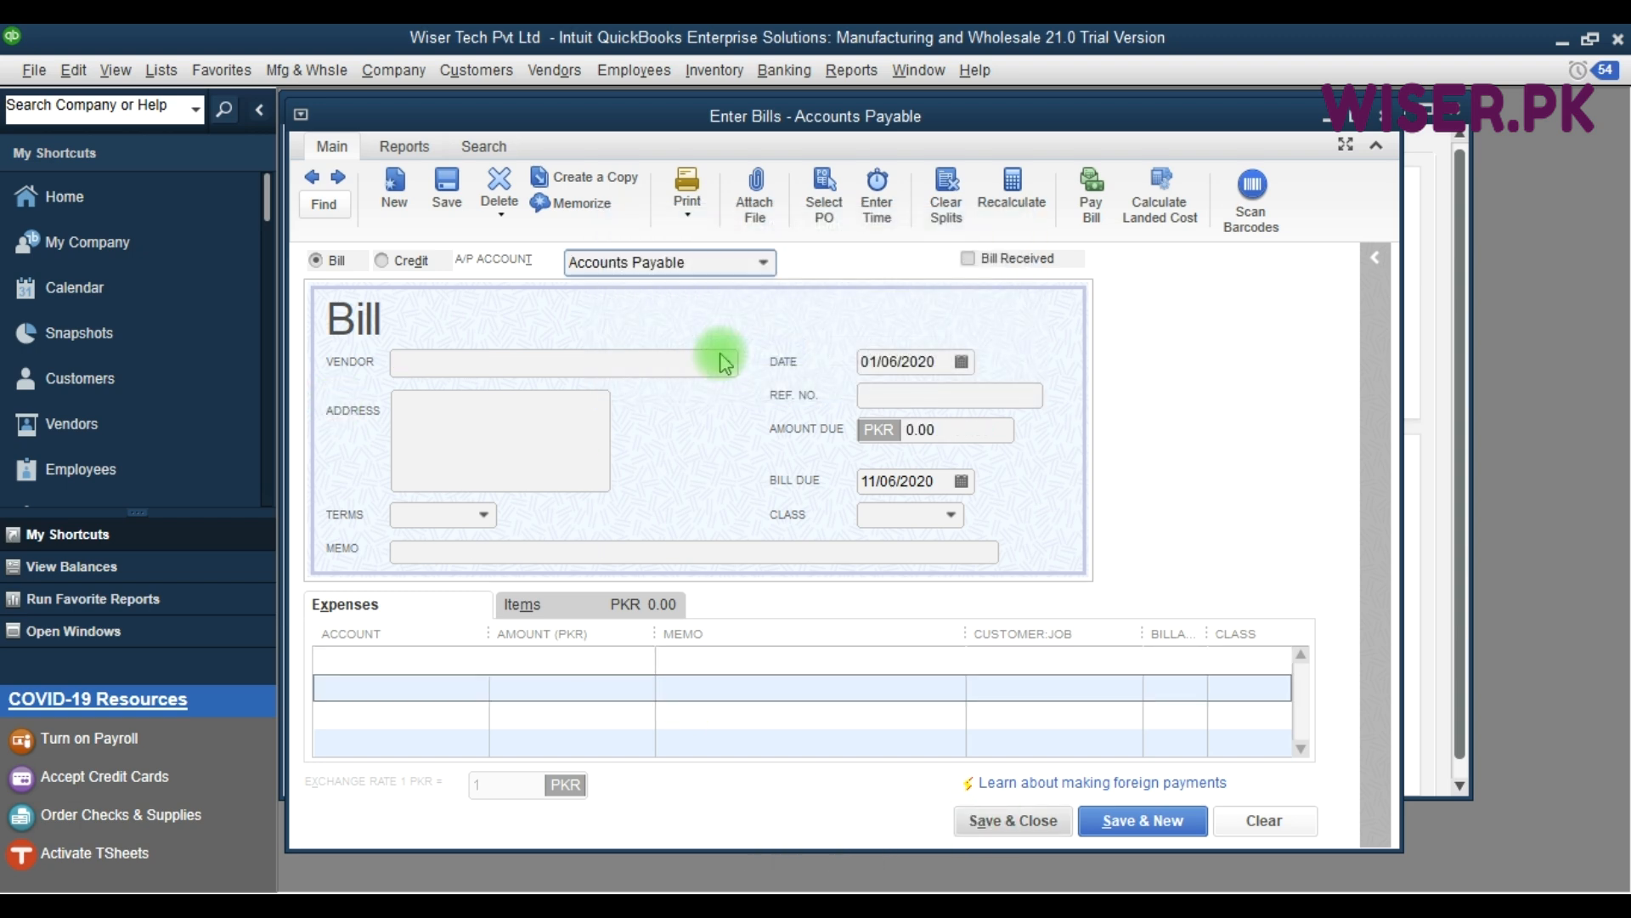
pyautogui.press('Escape')
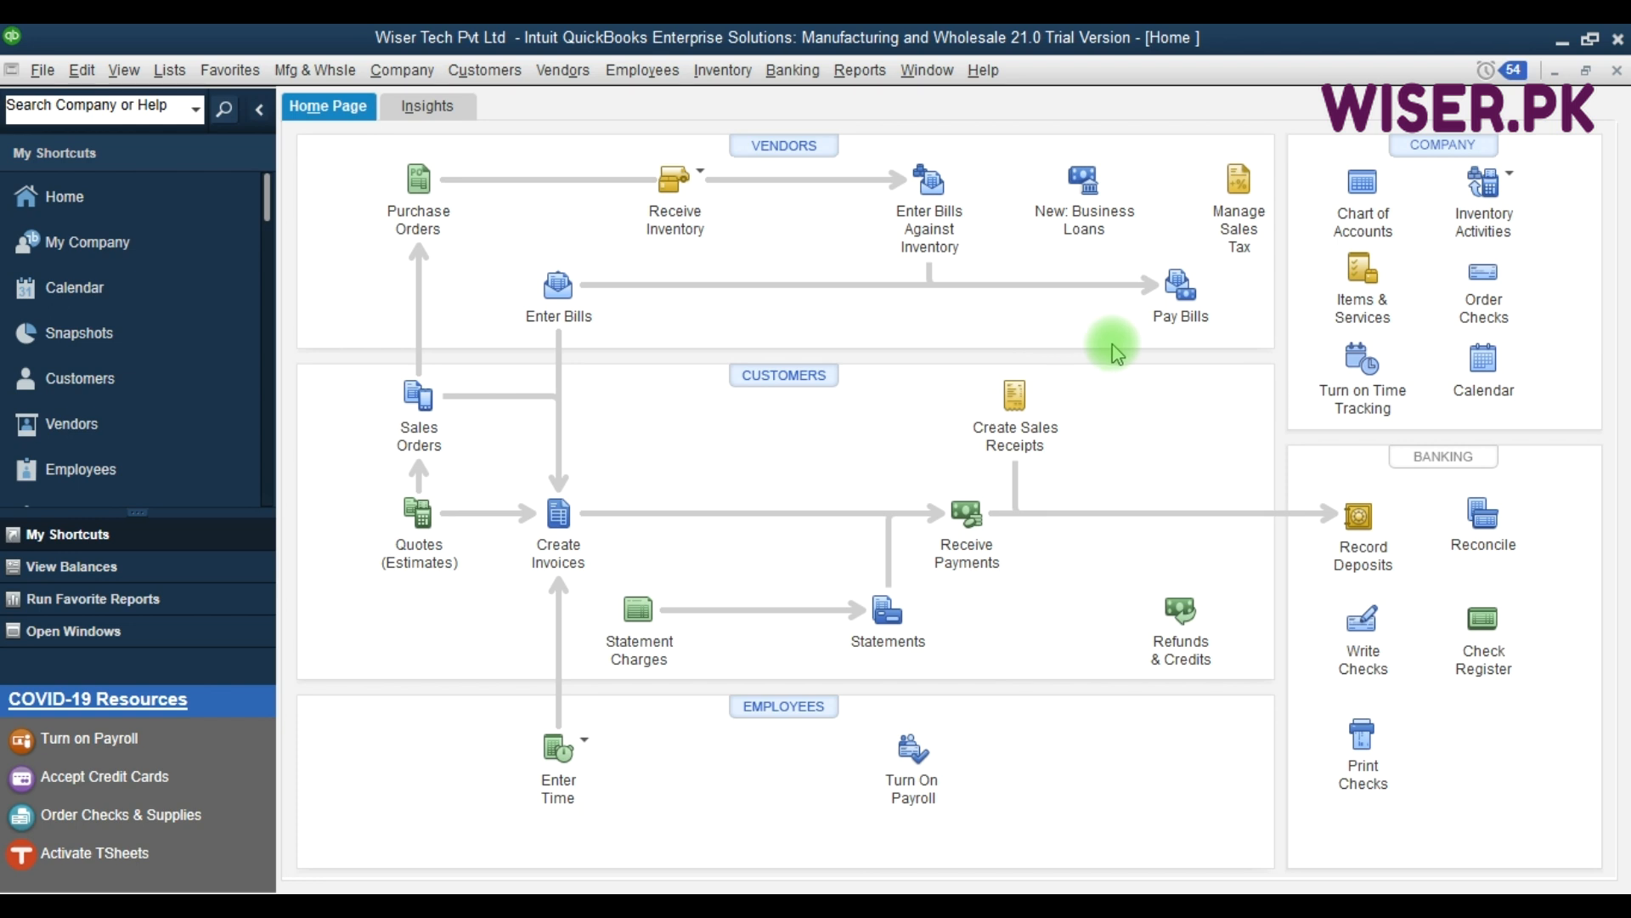
# Open bill payment, filter the bills by Mr. Properties and select bill 6612 for payment.
pyautogui.click(1203, 309)
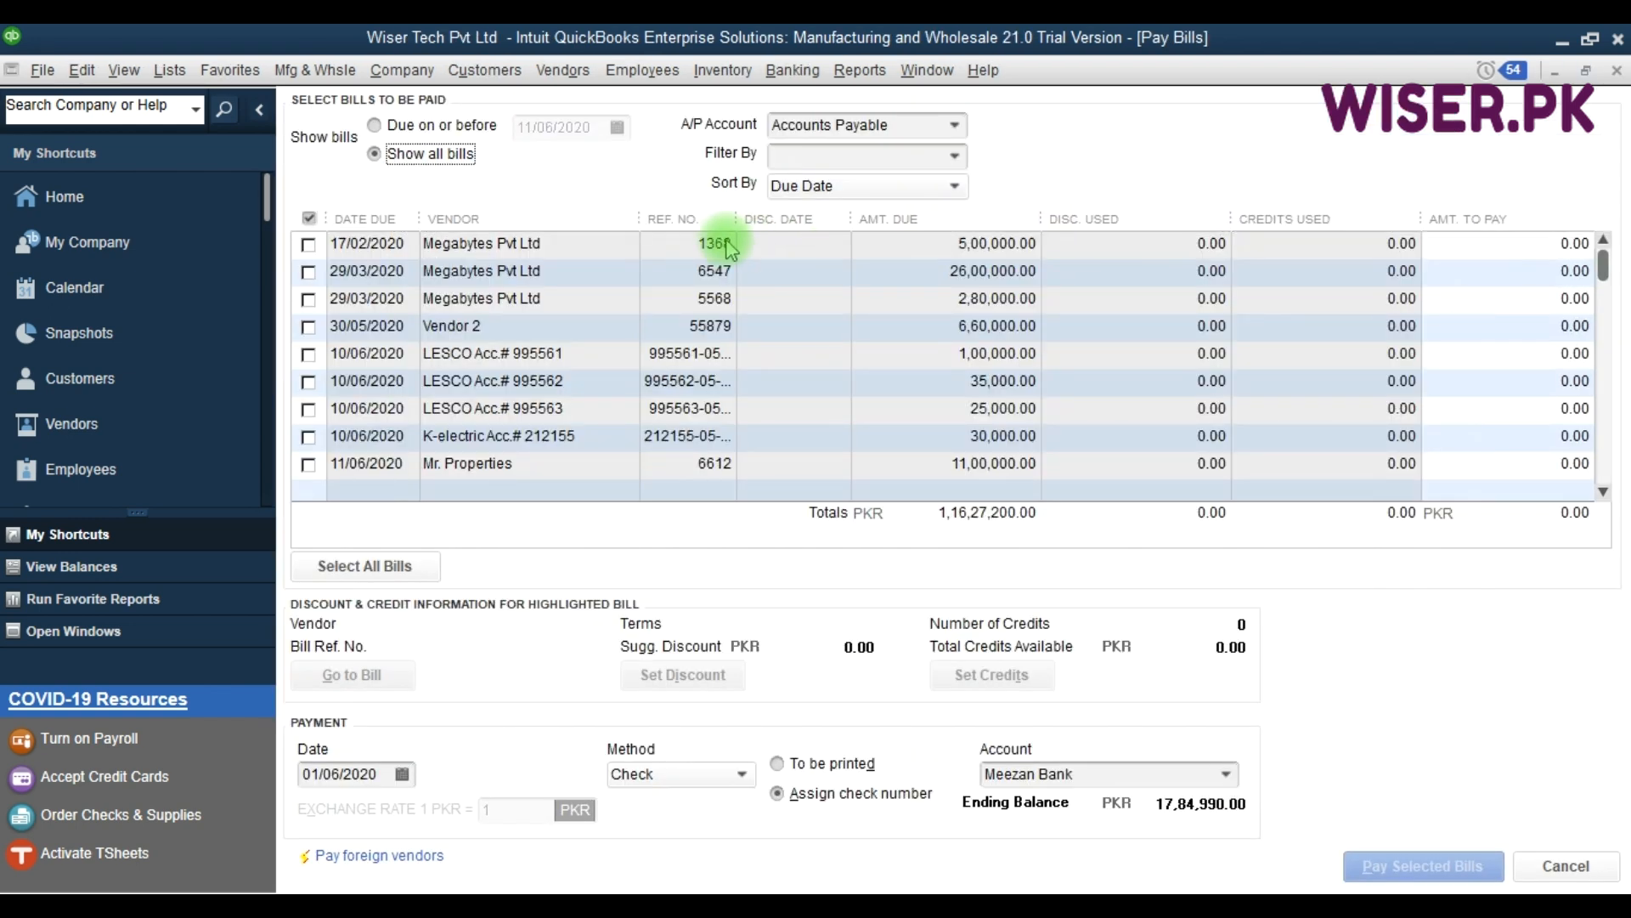
pyautogui.click(804, 156)
pyautogui.write('Mr. Properties')
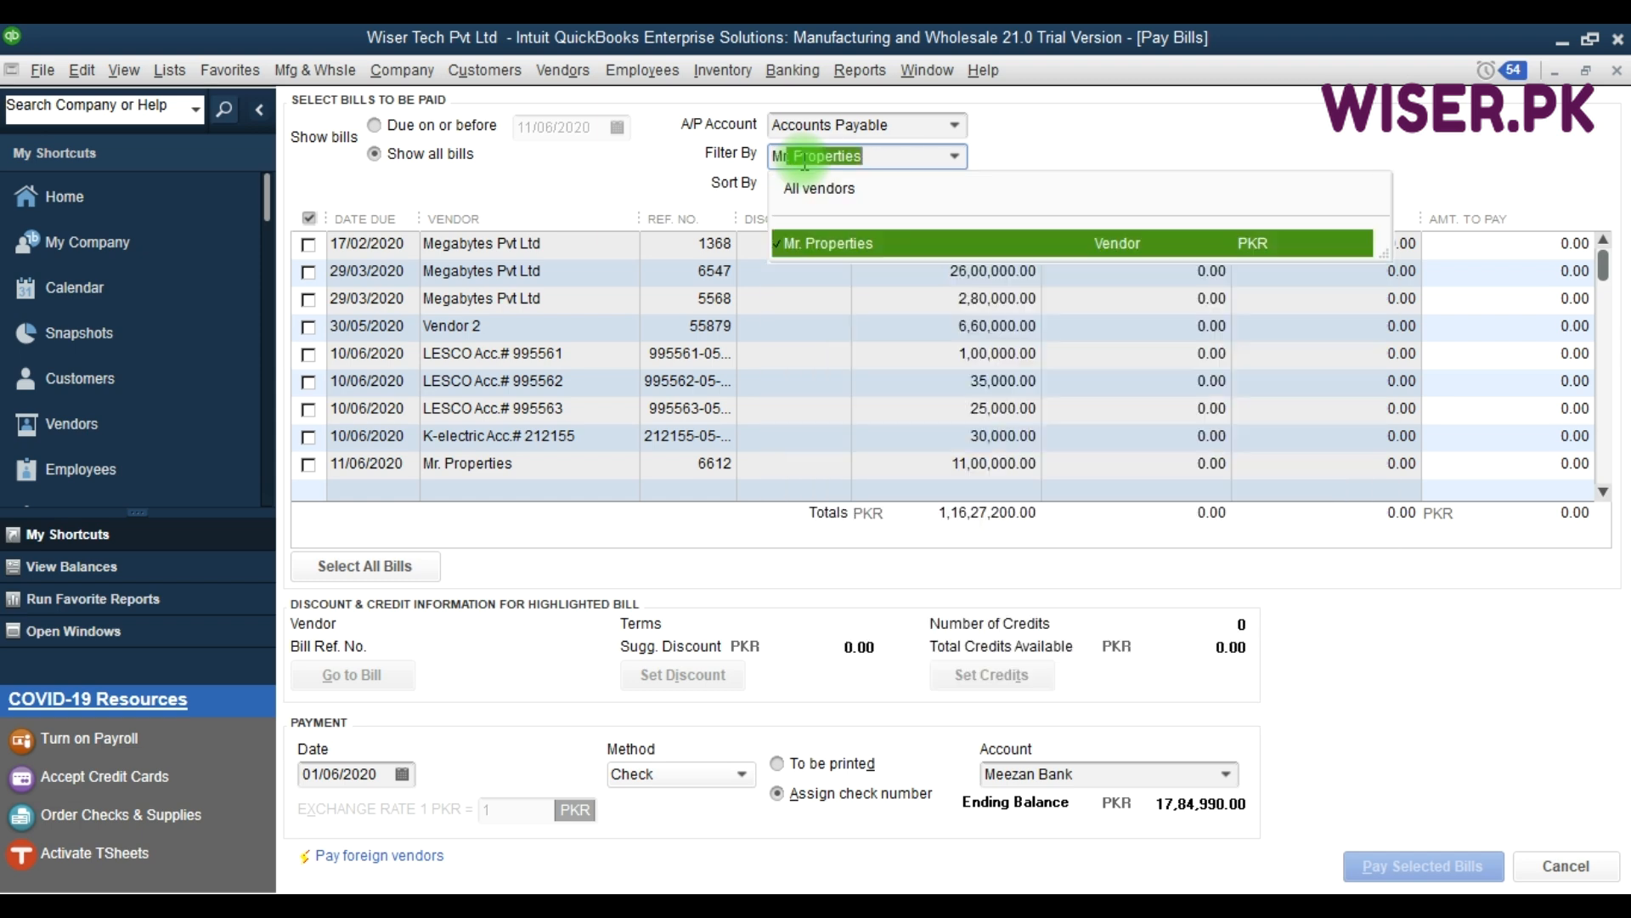
pyautogui.press('Tab')
pyautogui.click(307, 245)
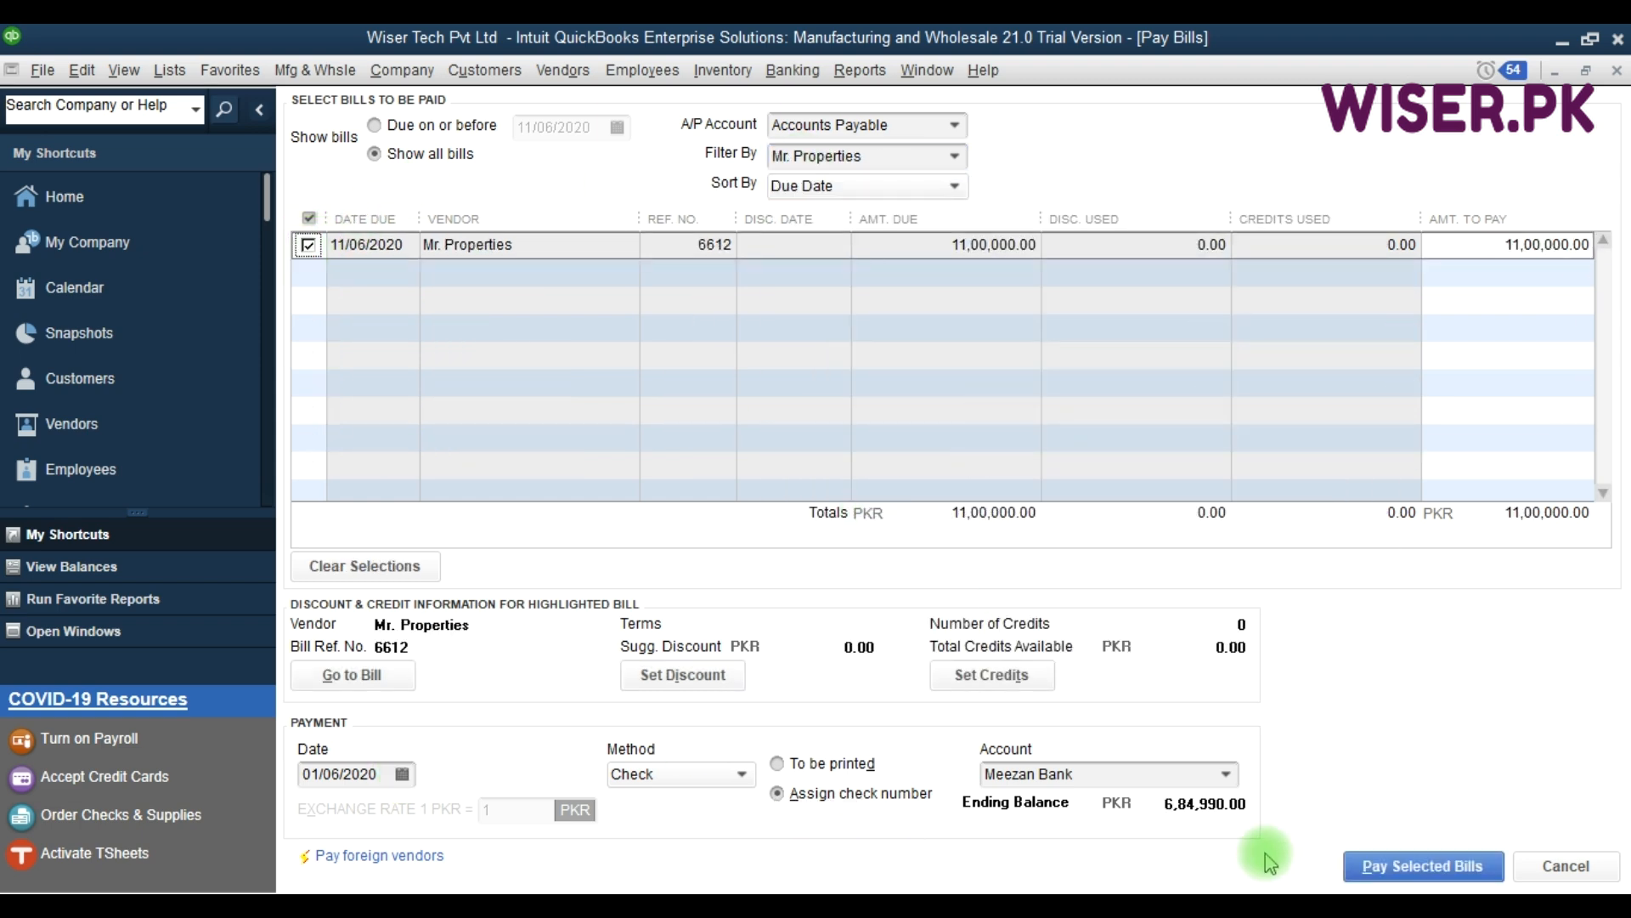
# Pay bill 6612 from Meezan Bank, assigning check number 200199 dated 03/06/2020 as listed in the Excel sheet.
pyautogui.click(1365, 863)
pyautogui.hotkey('alt', 'Tab')
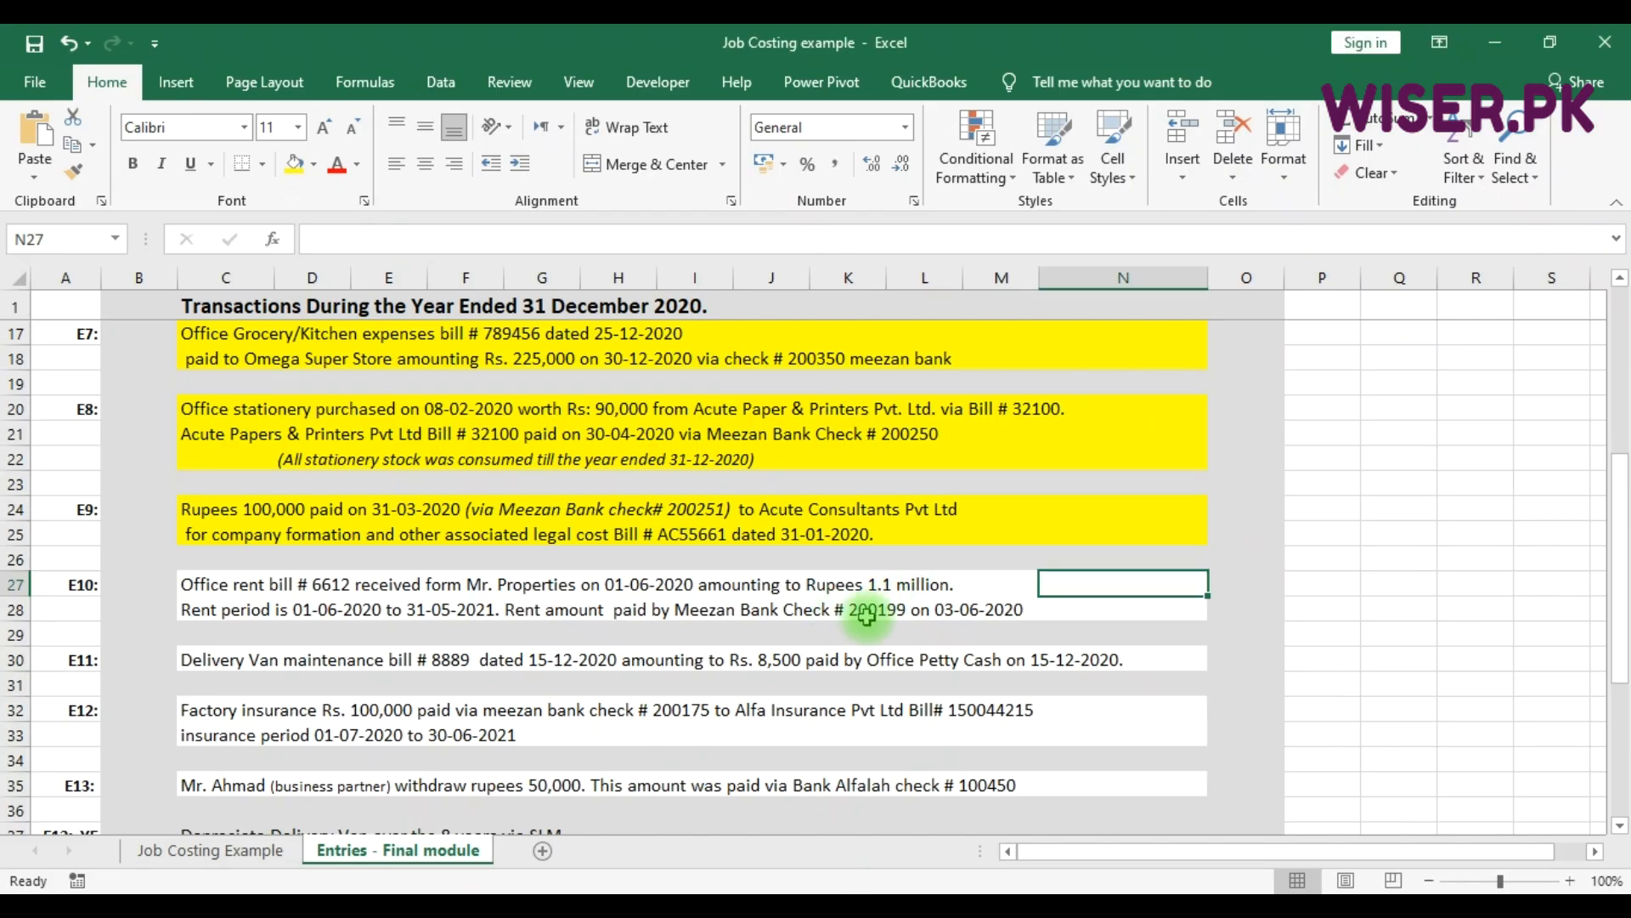
pyautogui.hotkey('alt', 'Tab')
pyautogui.click(552, 487)
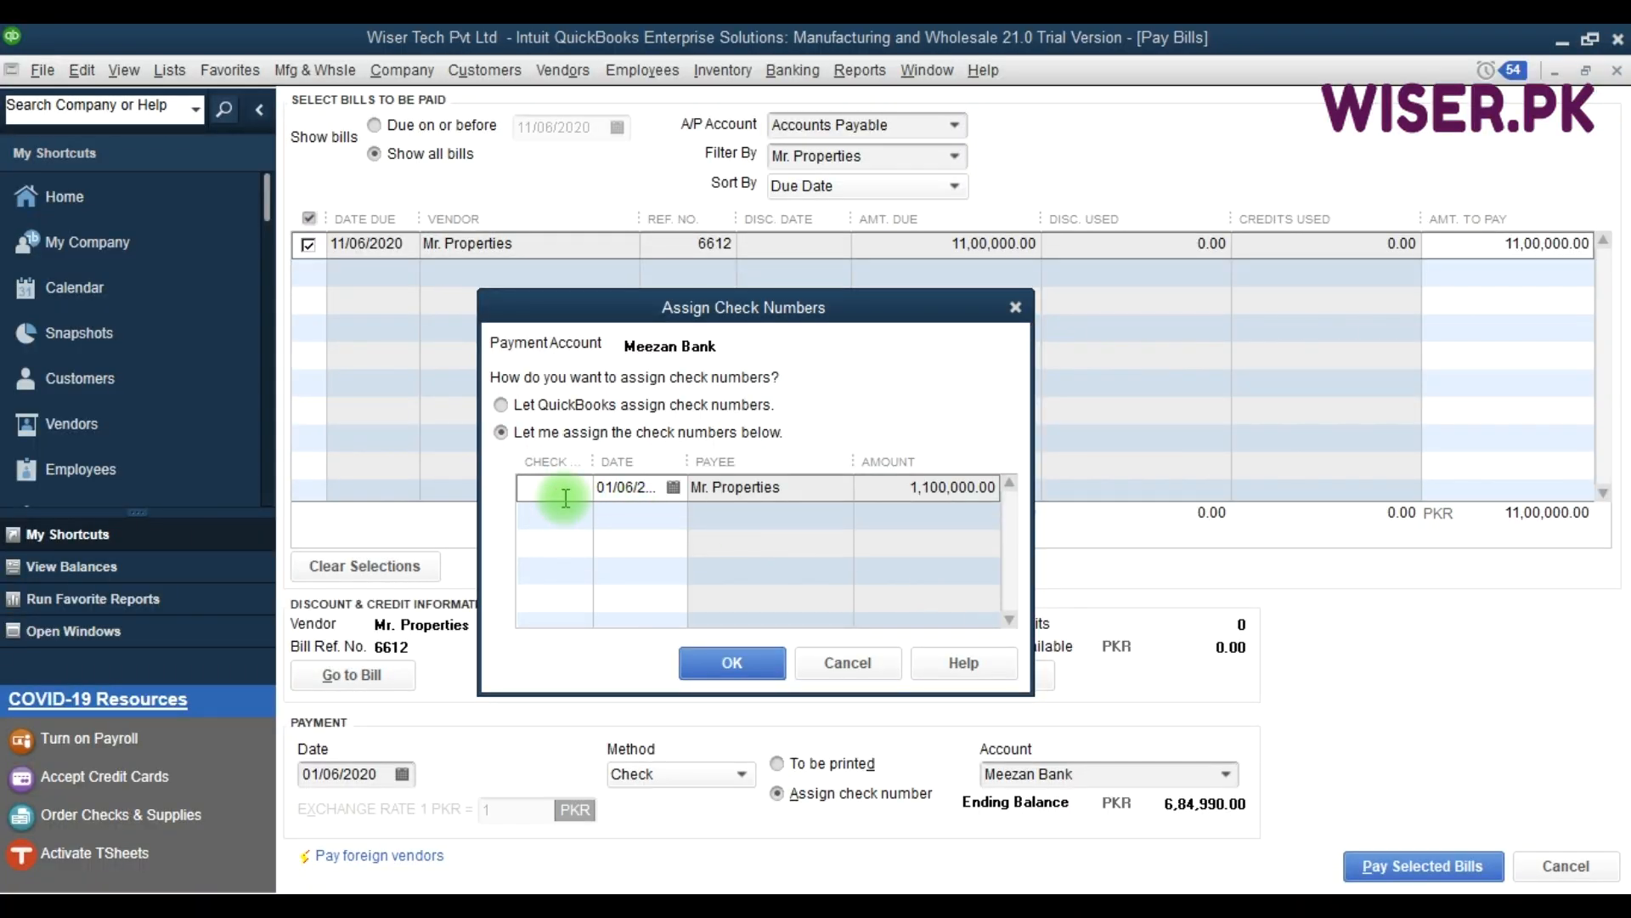
pyautogui.write('200199')
pyautogui.press('Tab')
pyautogui.write('030620')
pyautogui.press('Tab')
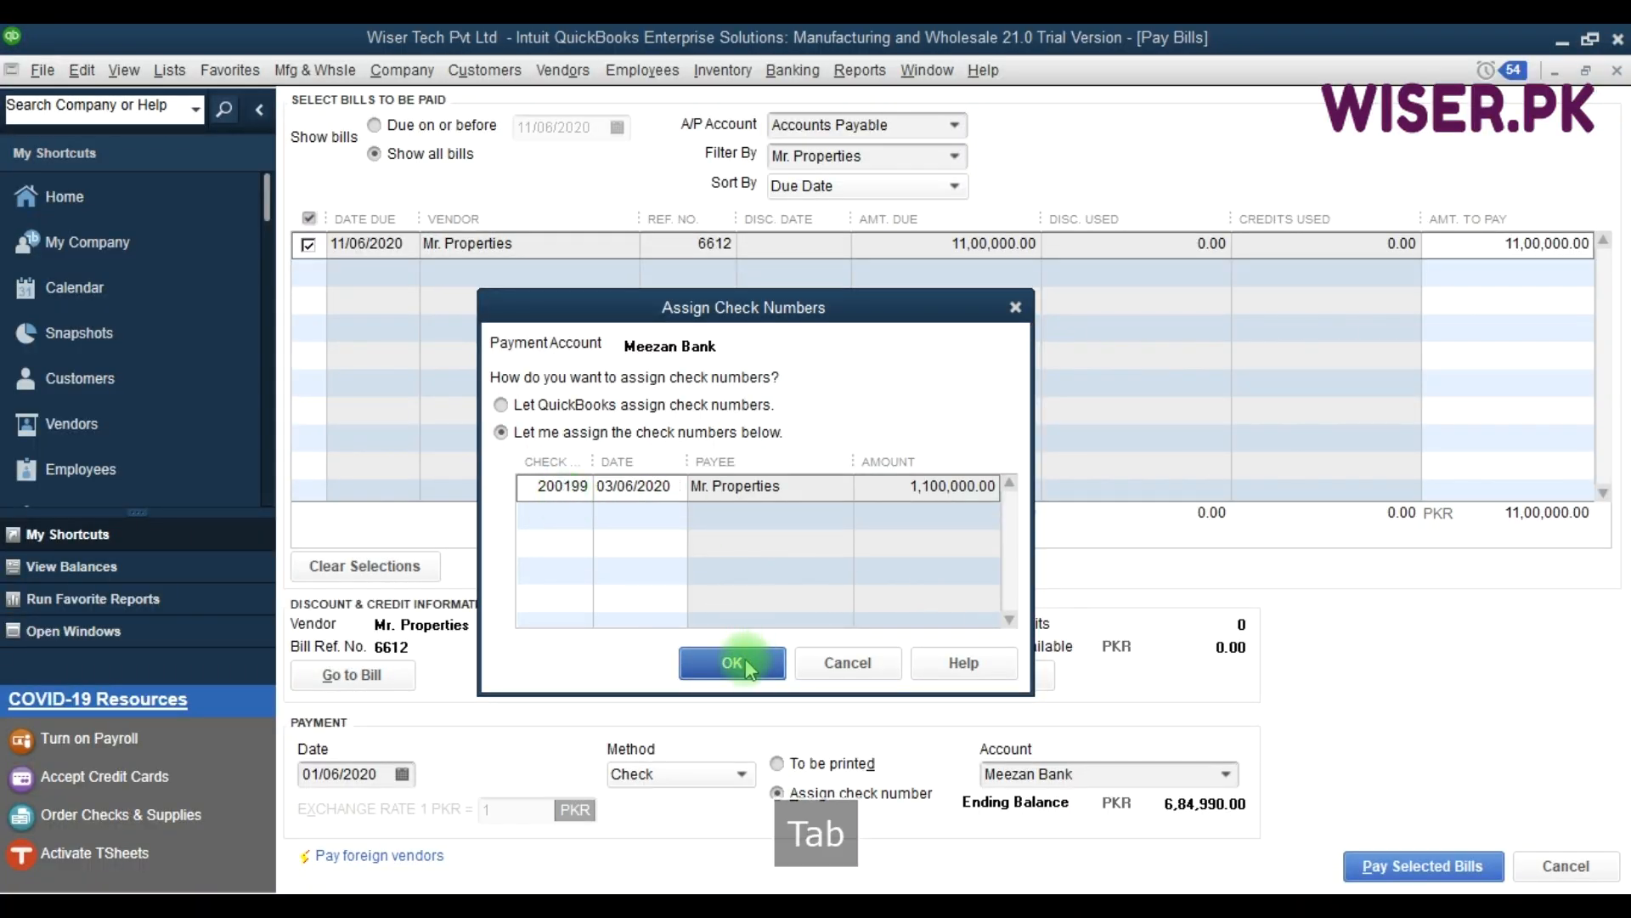
pyautogui.click(730, 661)
# Start a new check in QuickBooks drawn on Office Petty Cash and date it 15/12/2020.
pyautogui.hotkey('alt', 'Tab')
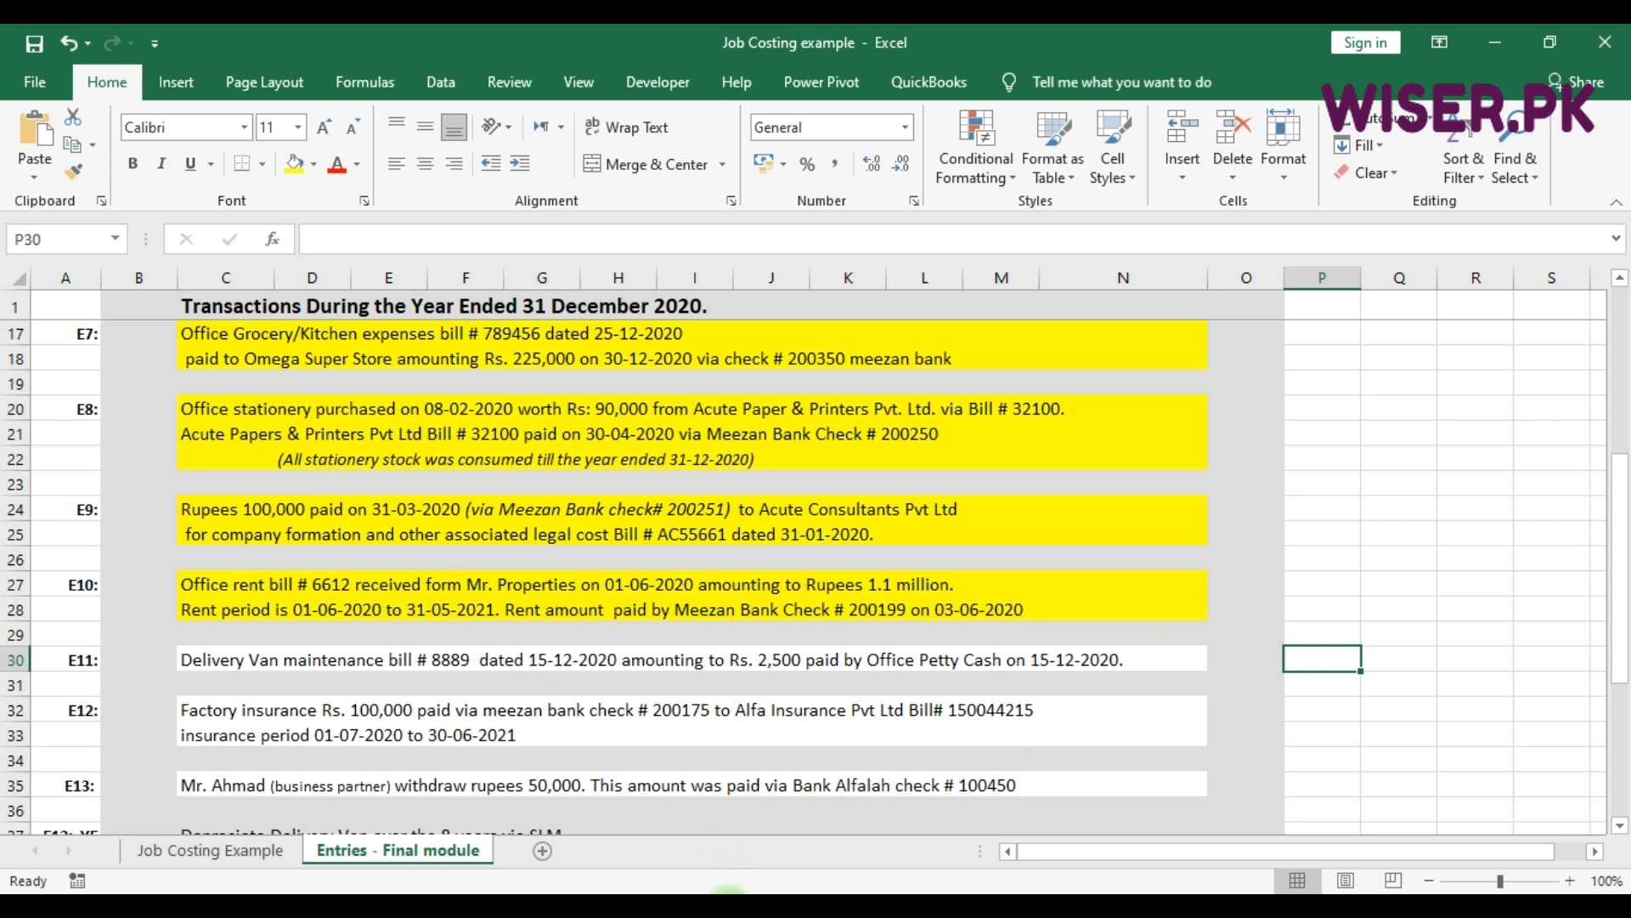
pyautogui.click(729, 884)
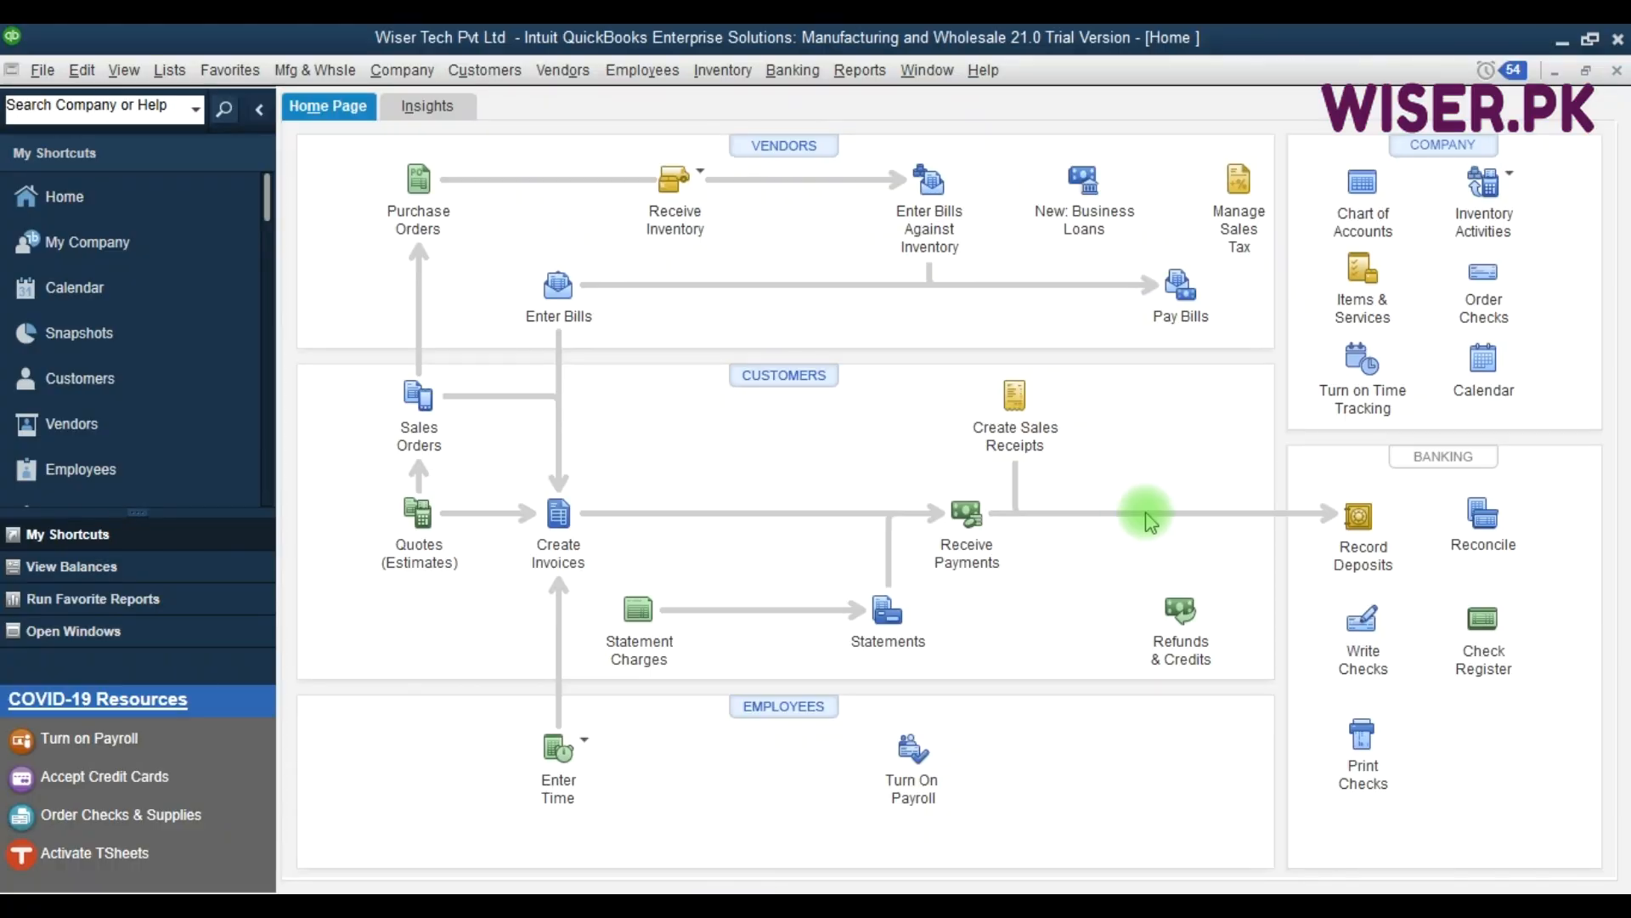
pyautogui.click(1370, 650)
pyautogui.click(639, 220)
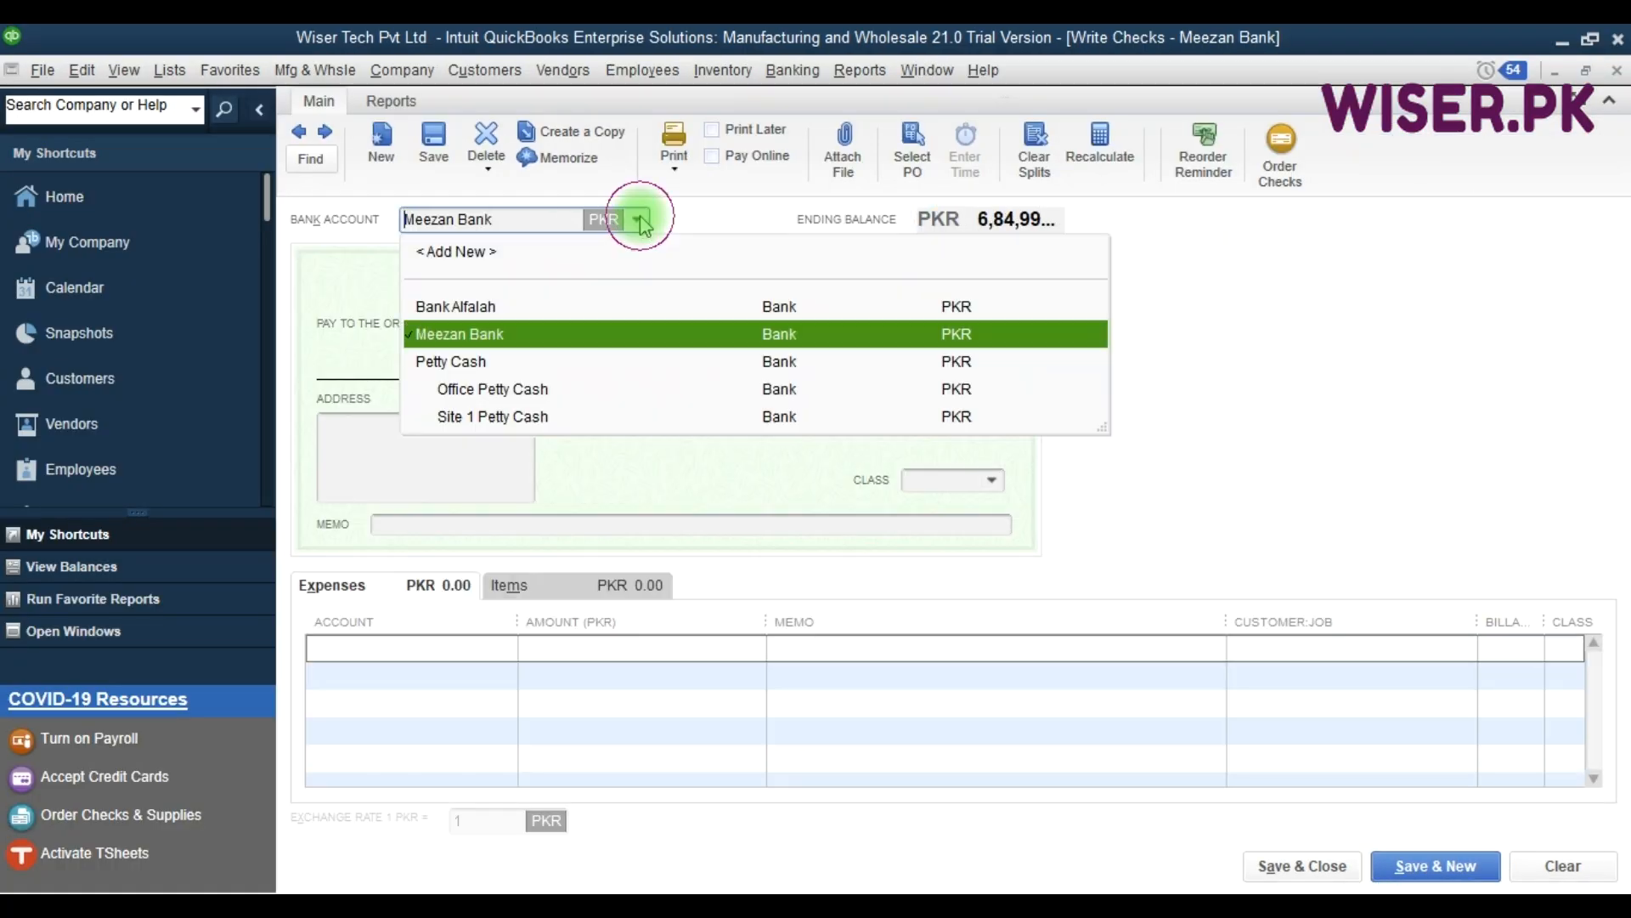
pyautogui.click(496, 391)
pyautogui.press('Tab')
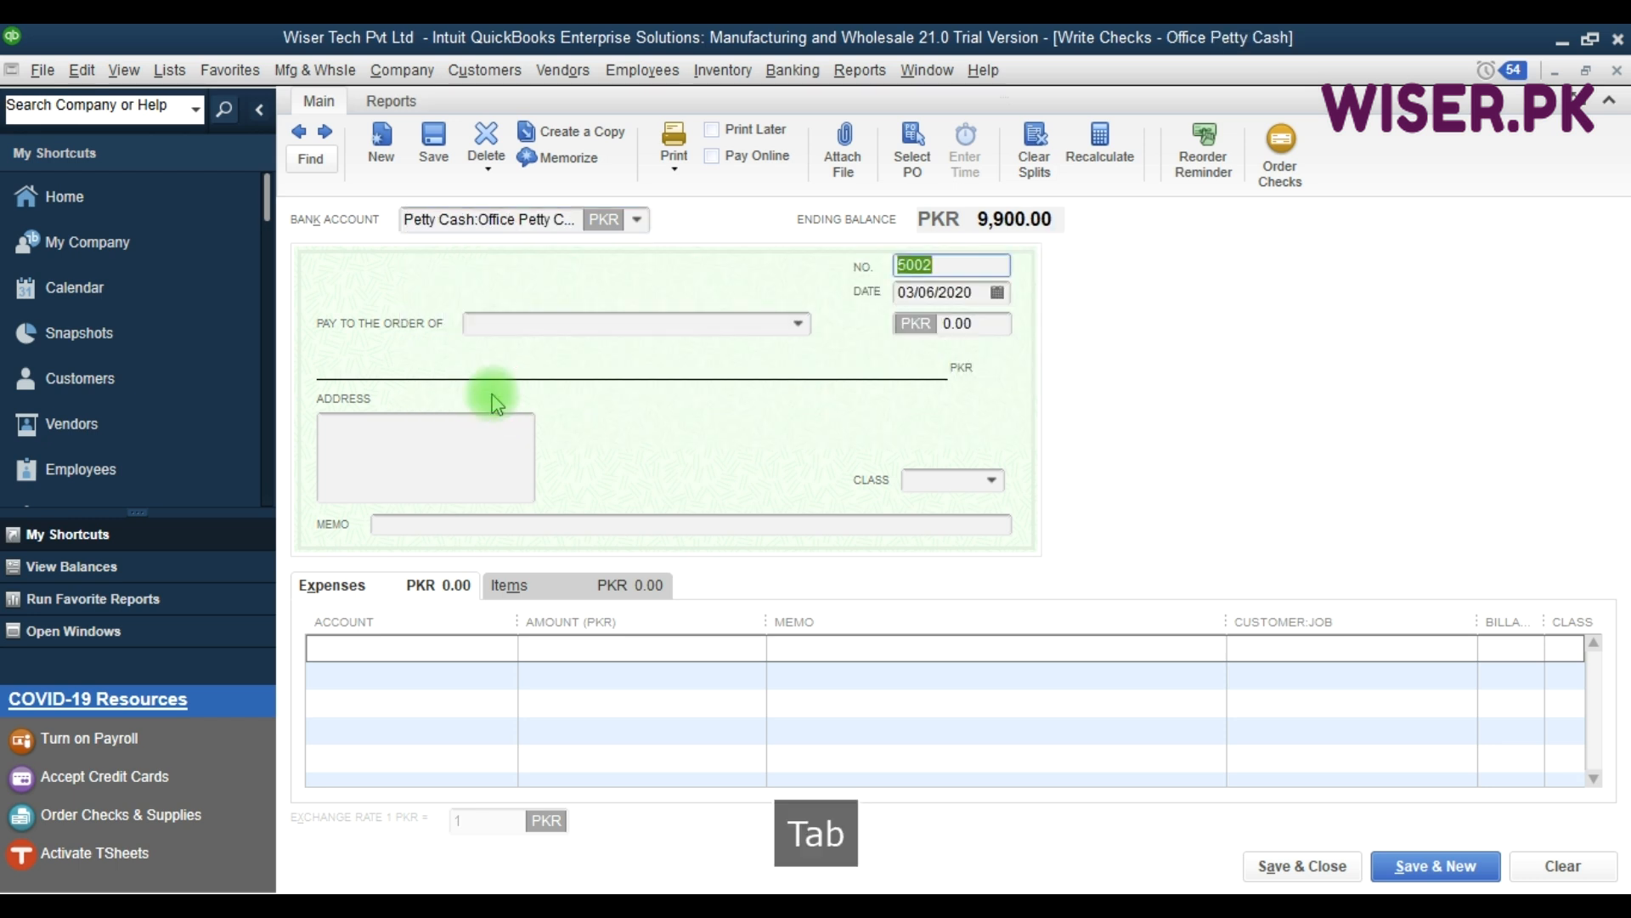
pyautogui.press('Tab')
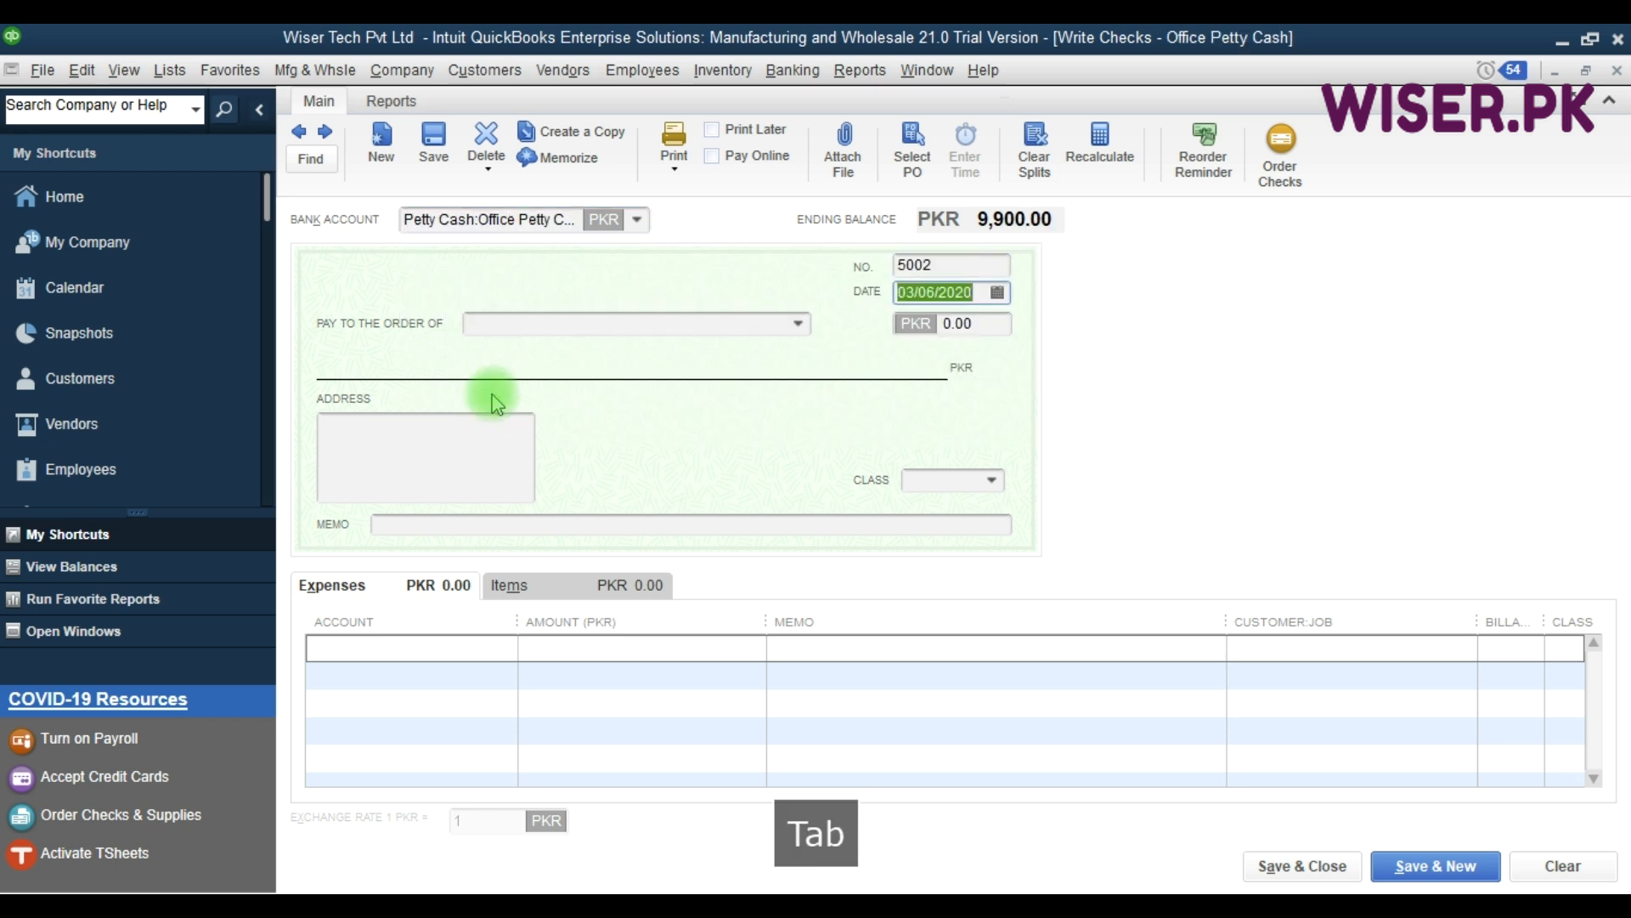
pyautogui.write('15')
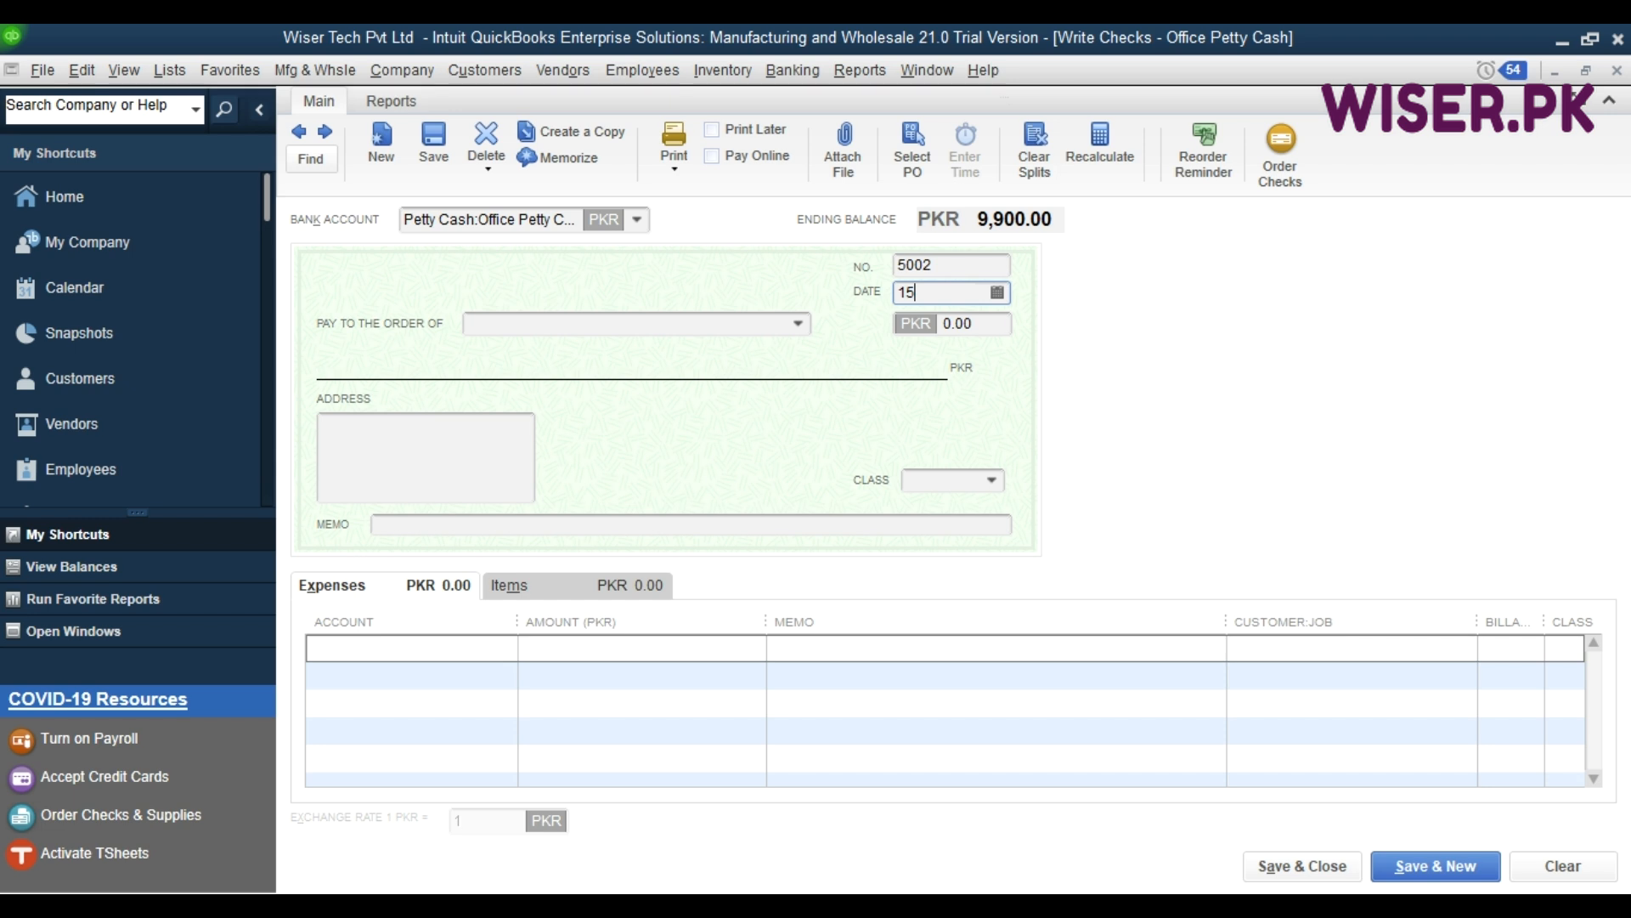
pyautogui.write('/12/2020')
pyautogui.press('Tab')
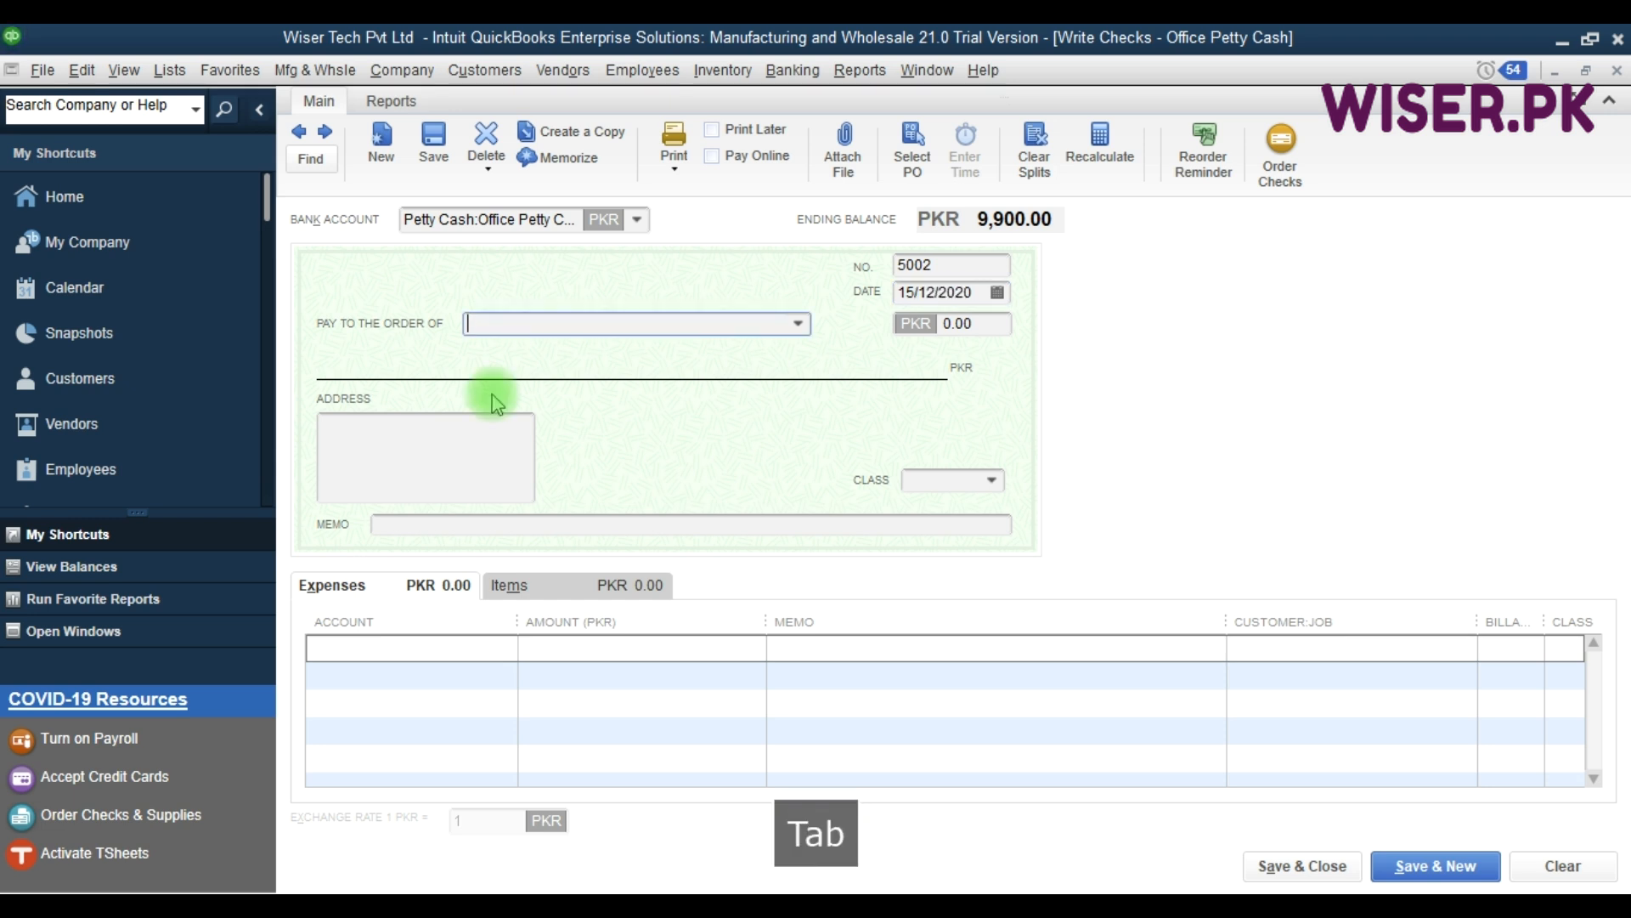
pyautogui.click(420, 521)
pyautogui.click(525, 324)
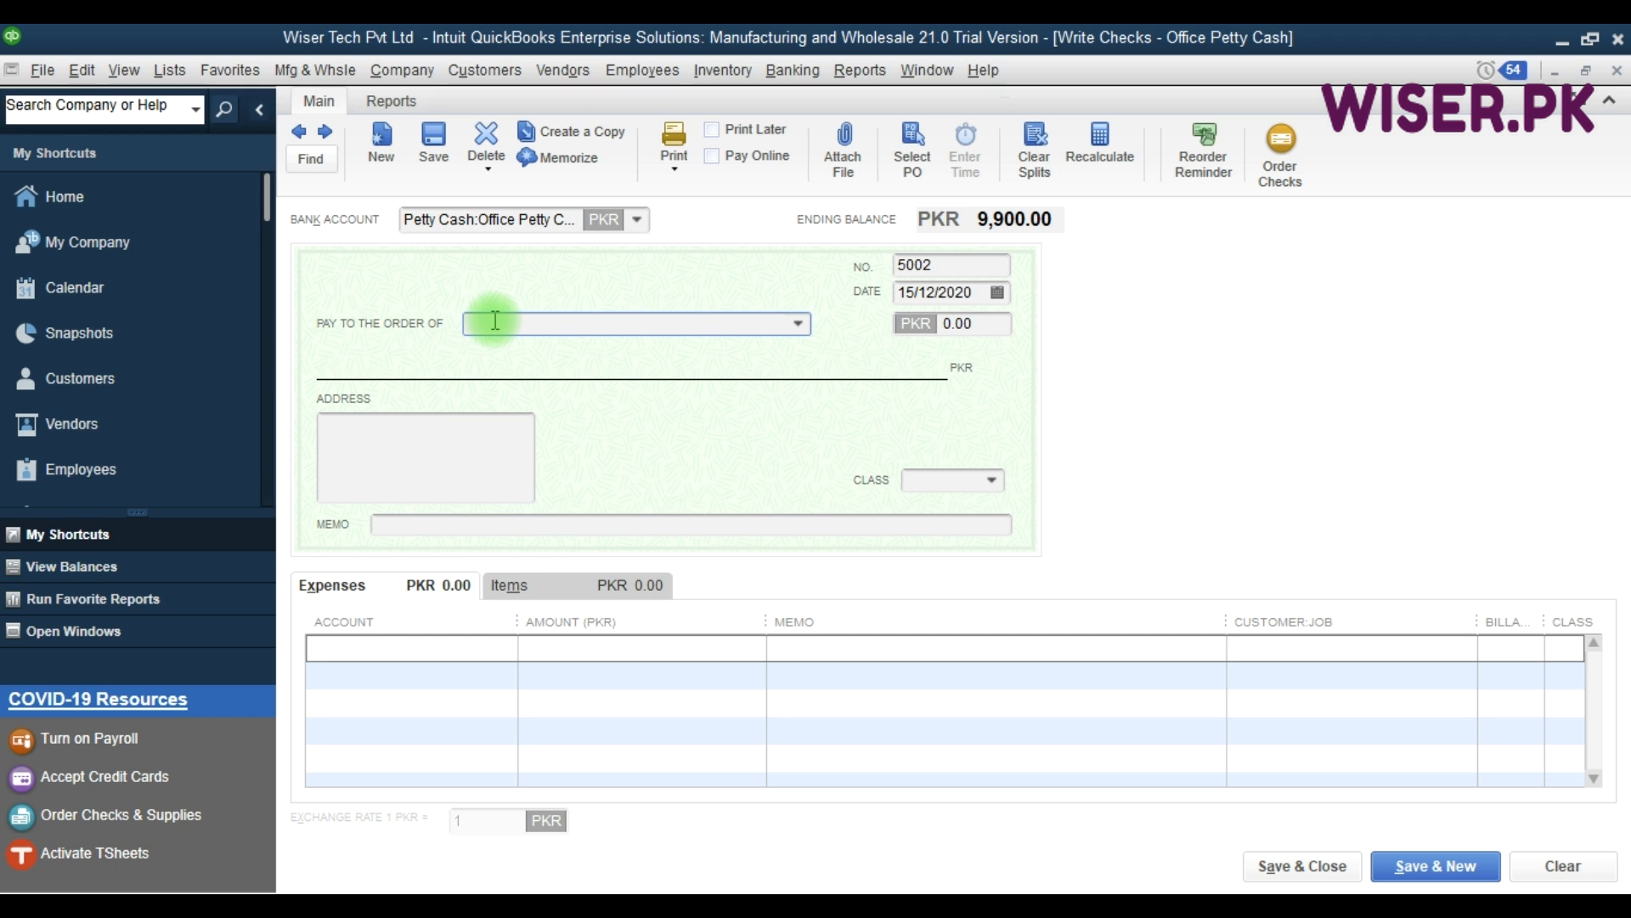
pyautogui.click(473, 520)
pyautogui.press('F9')
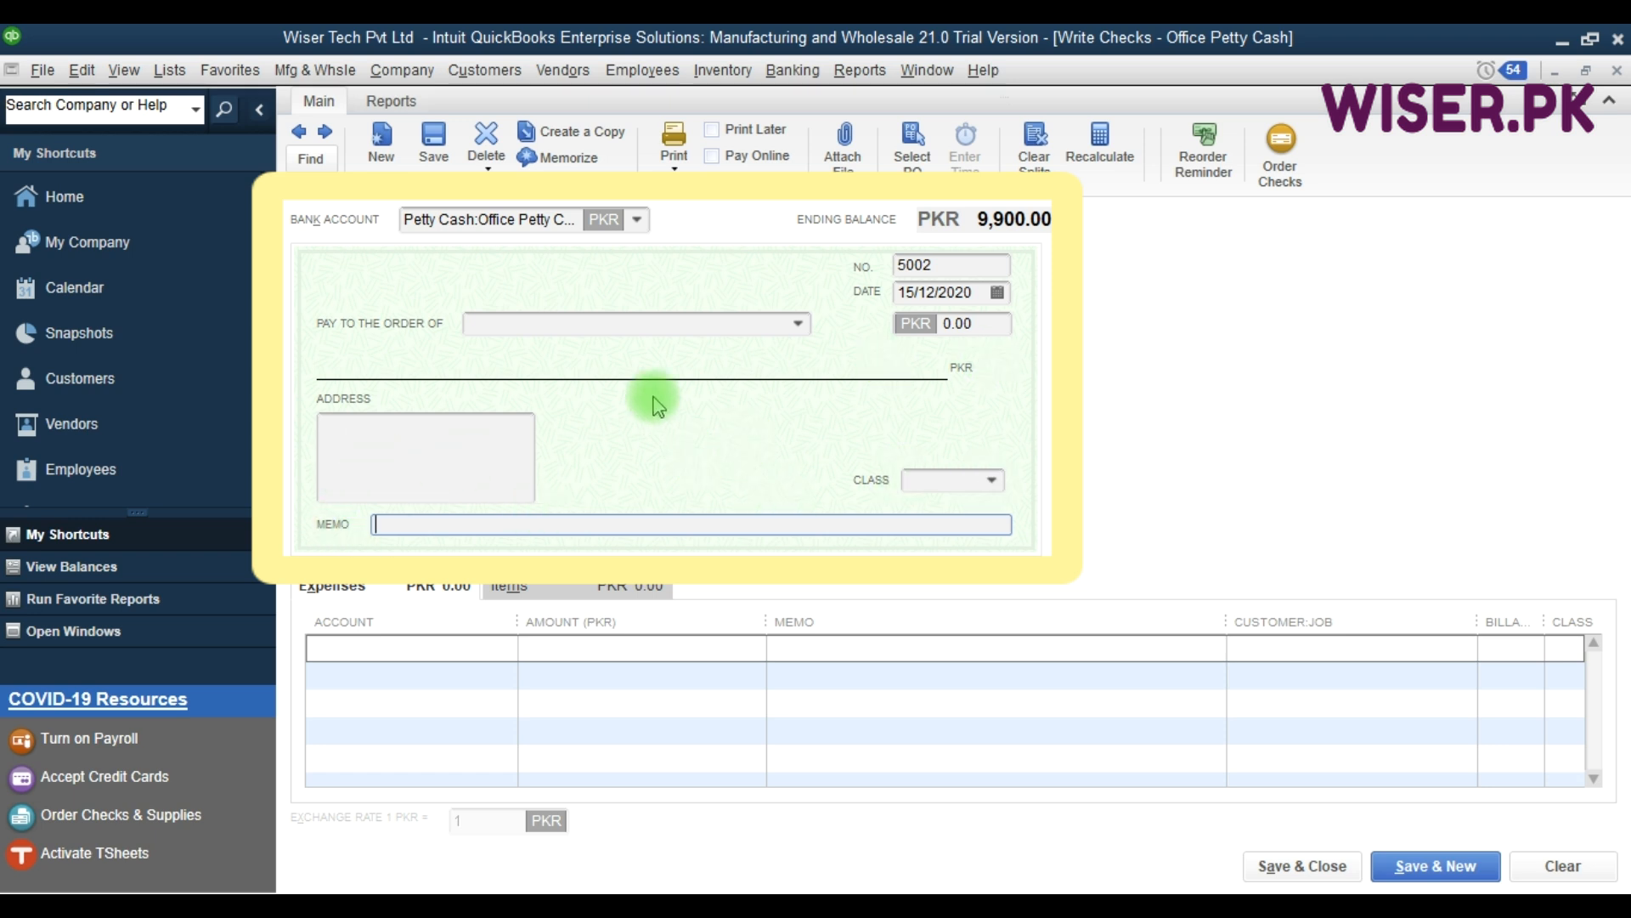
pyautogui.click(502, 324)
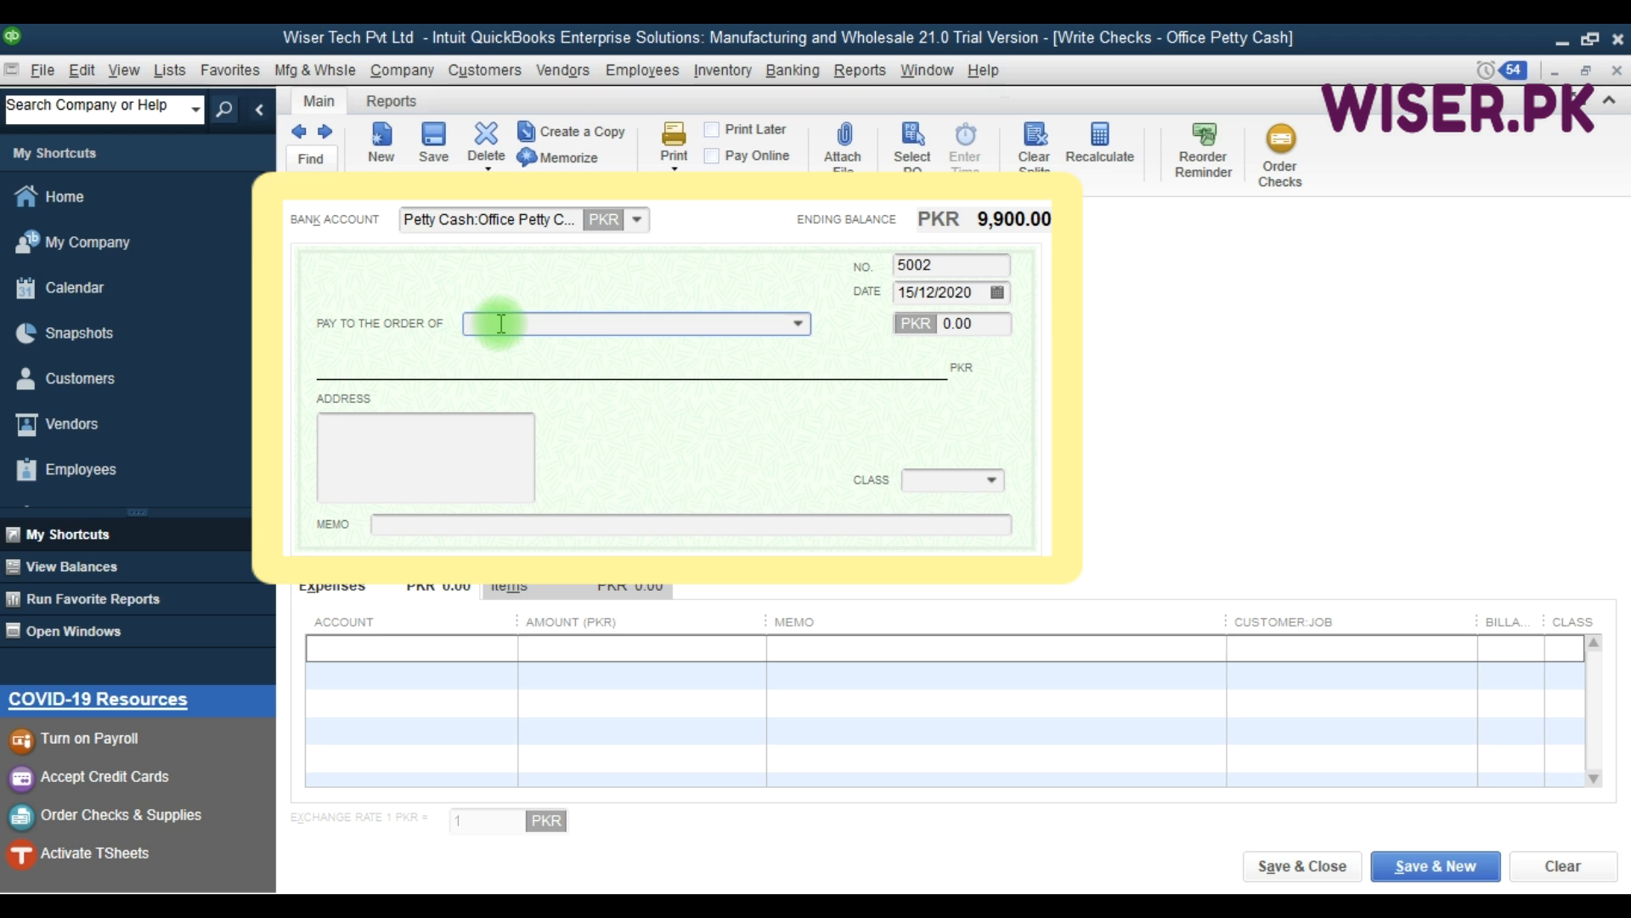
pyautogui.click(637, 219)
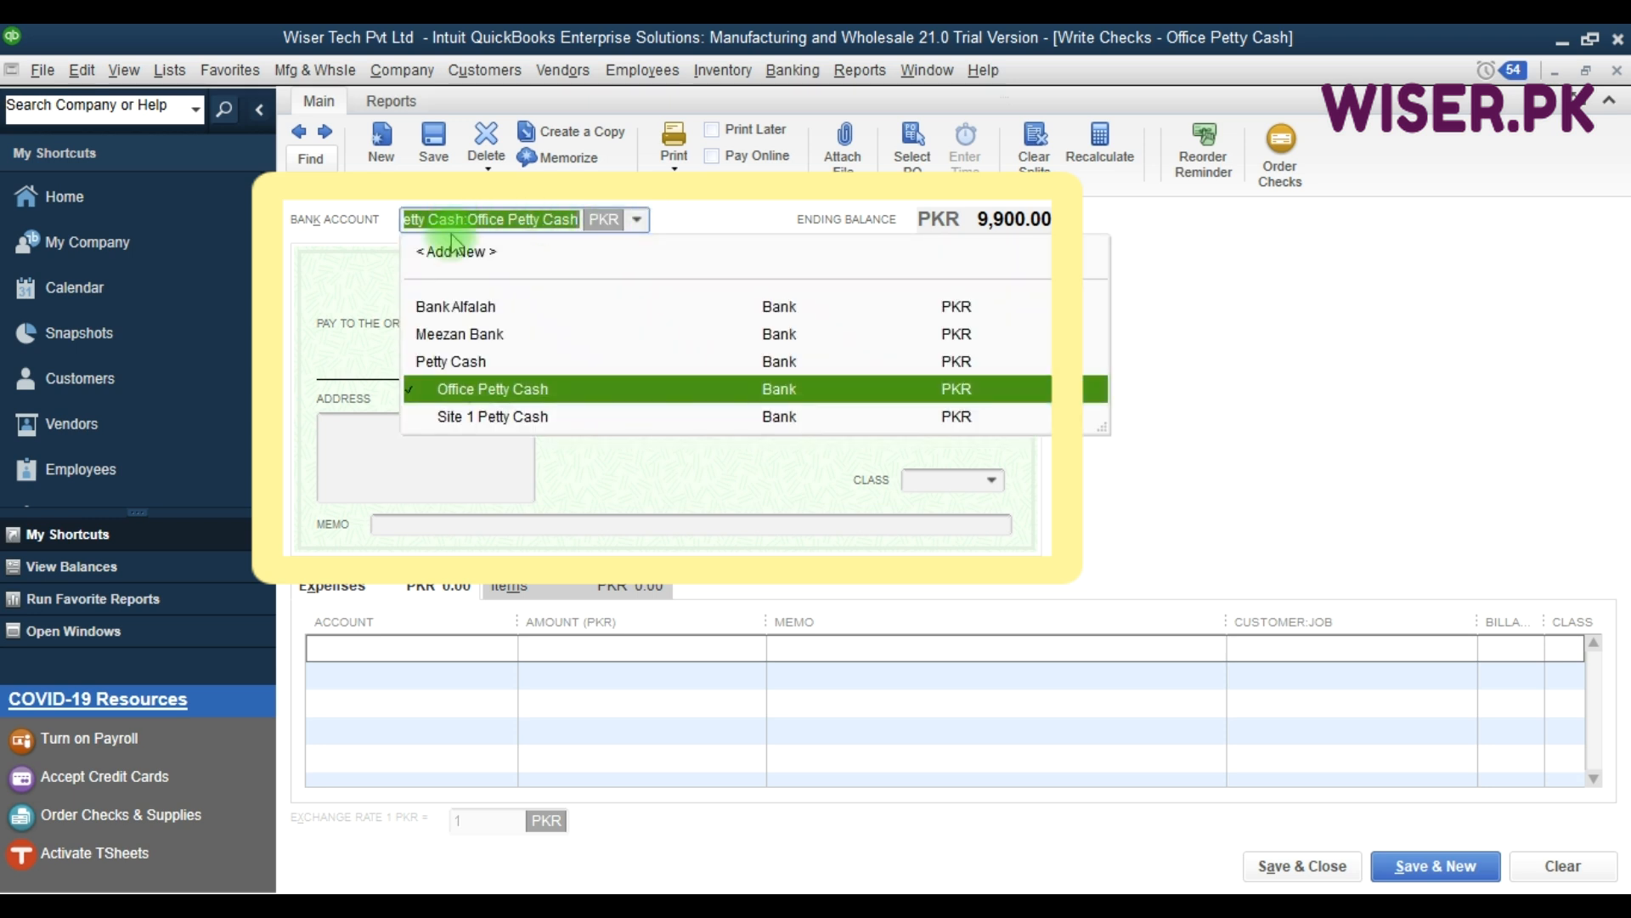
pyautogui.click(368, 296)
pyautogui.click(509, 323)
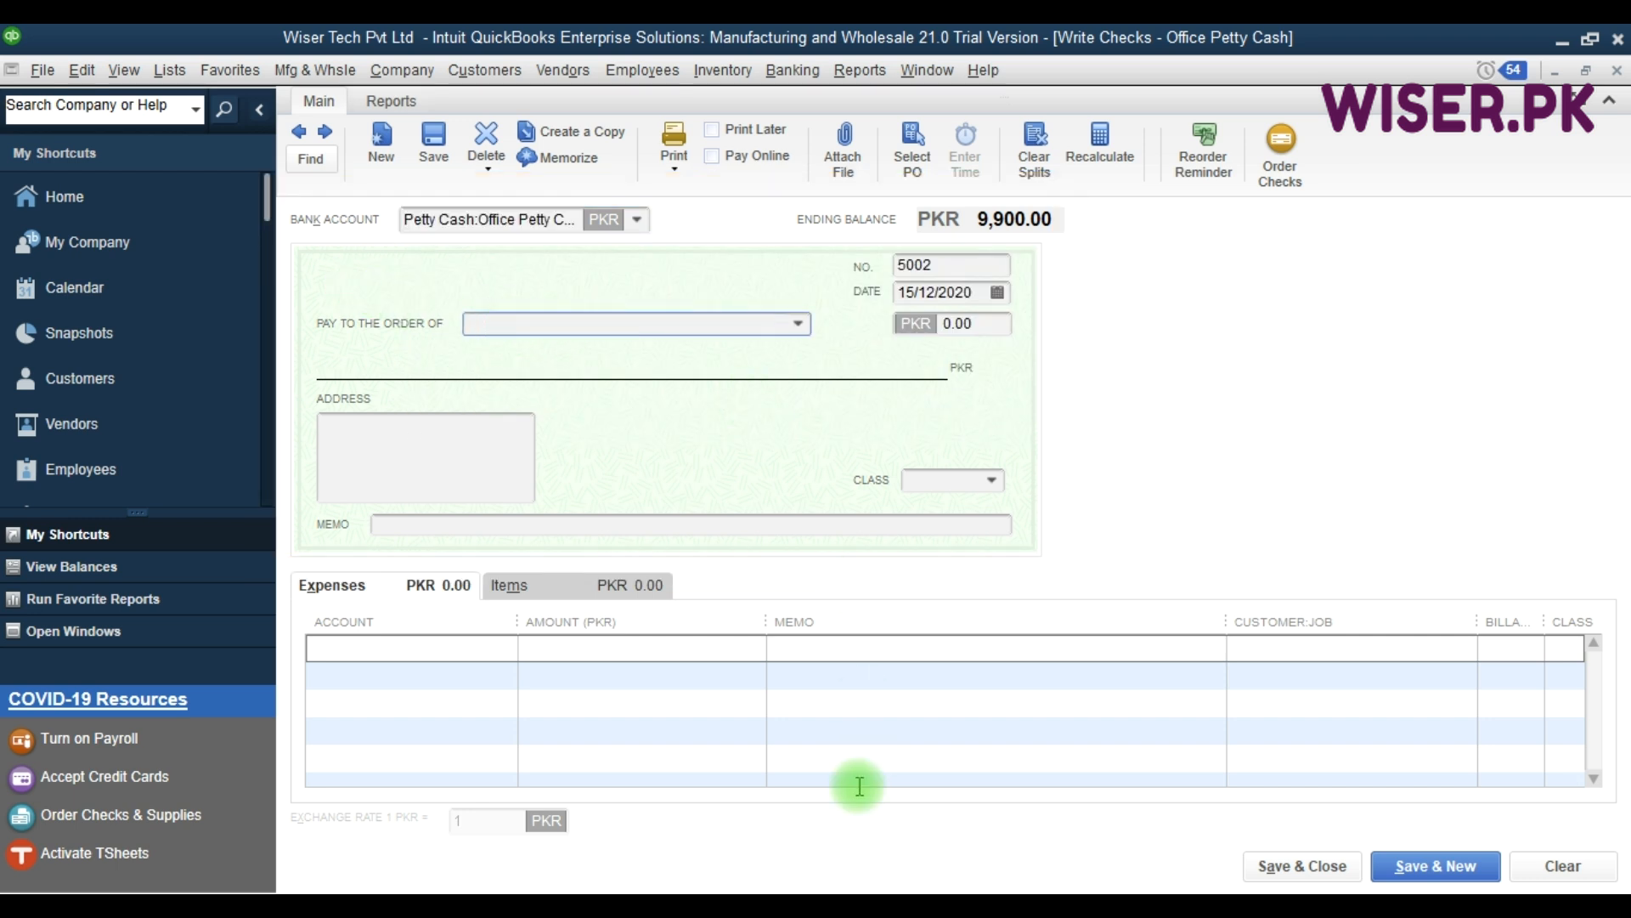
pyautogui.click(373, 644)
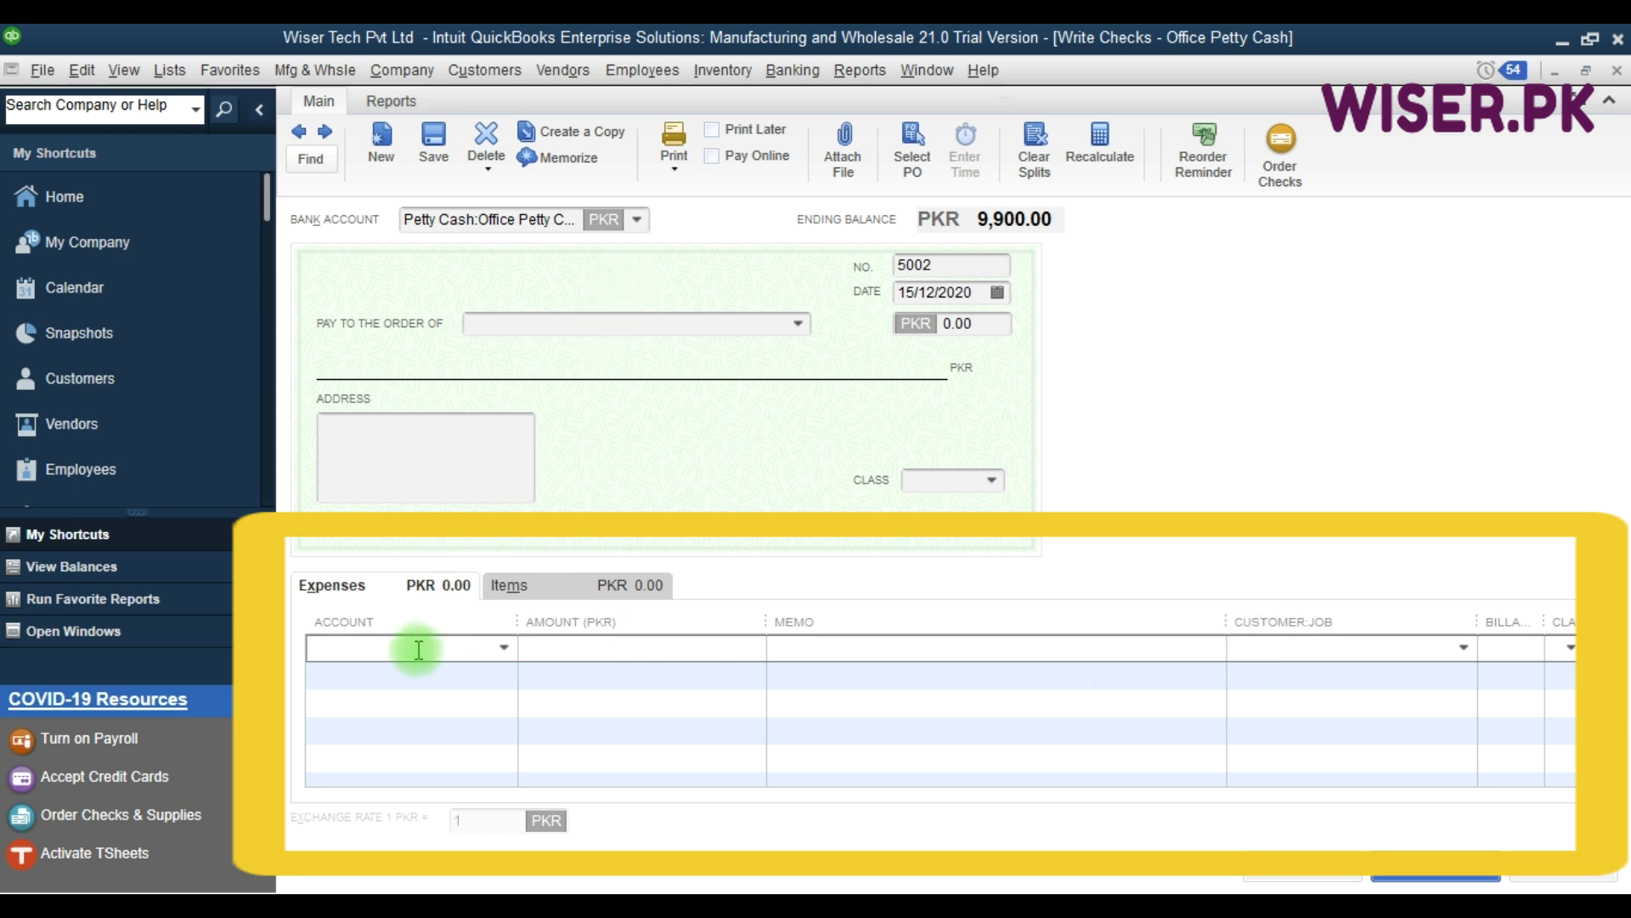
pyautogui.click(504, 647)
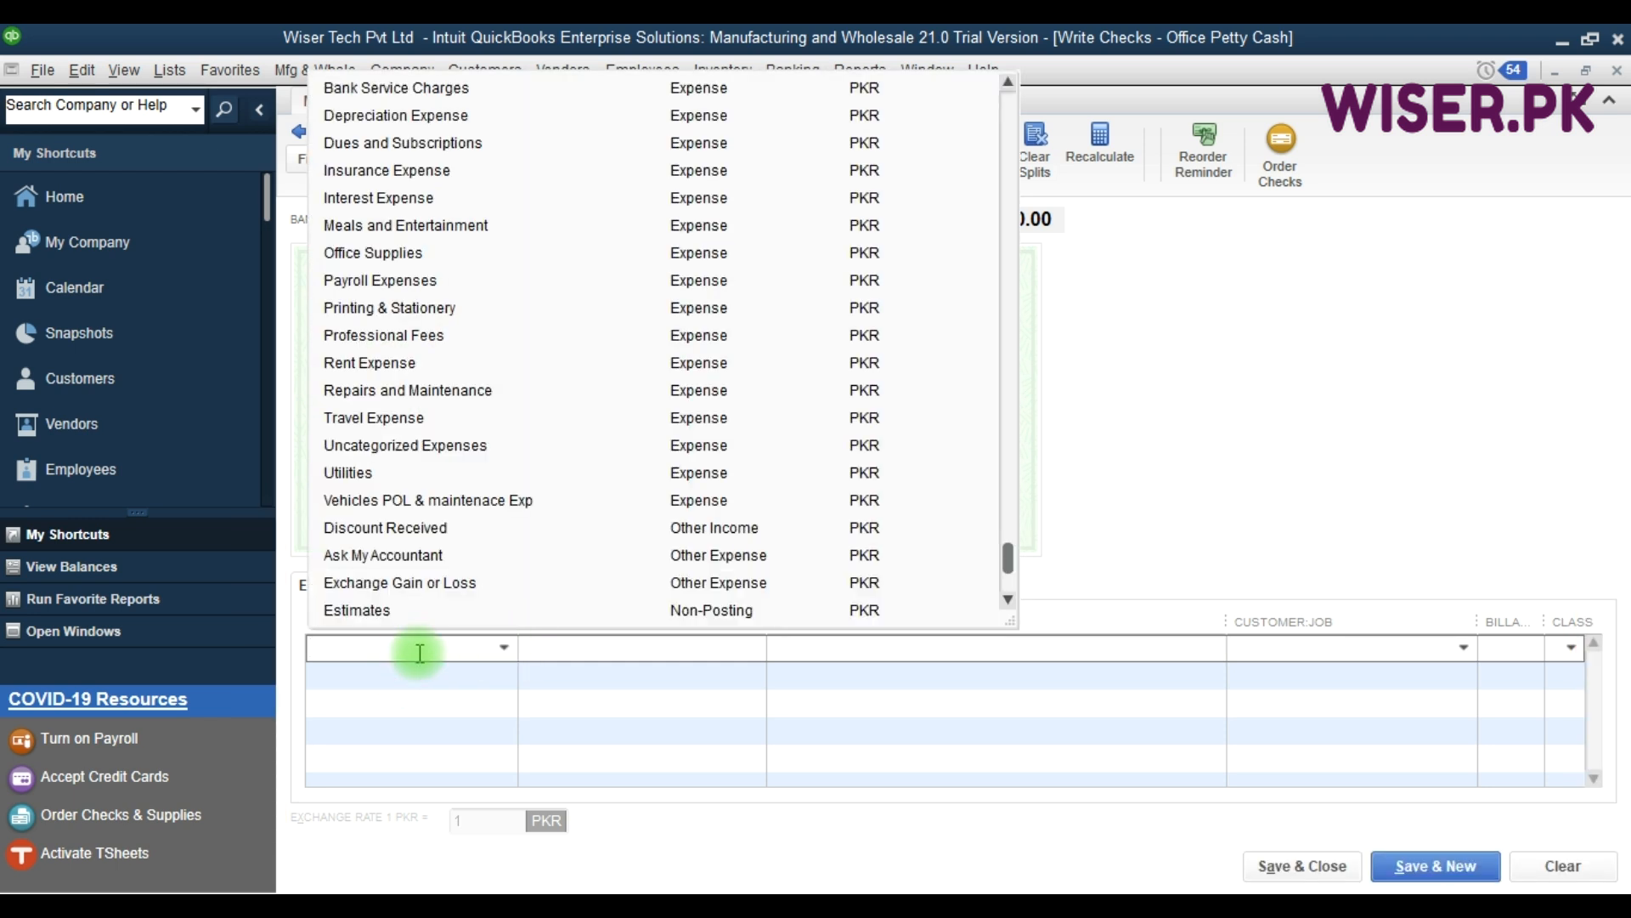
pyautogui.click(1067, 645)
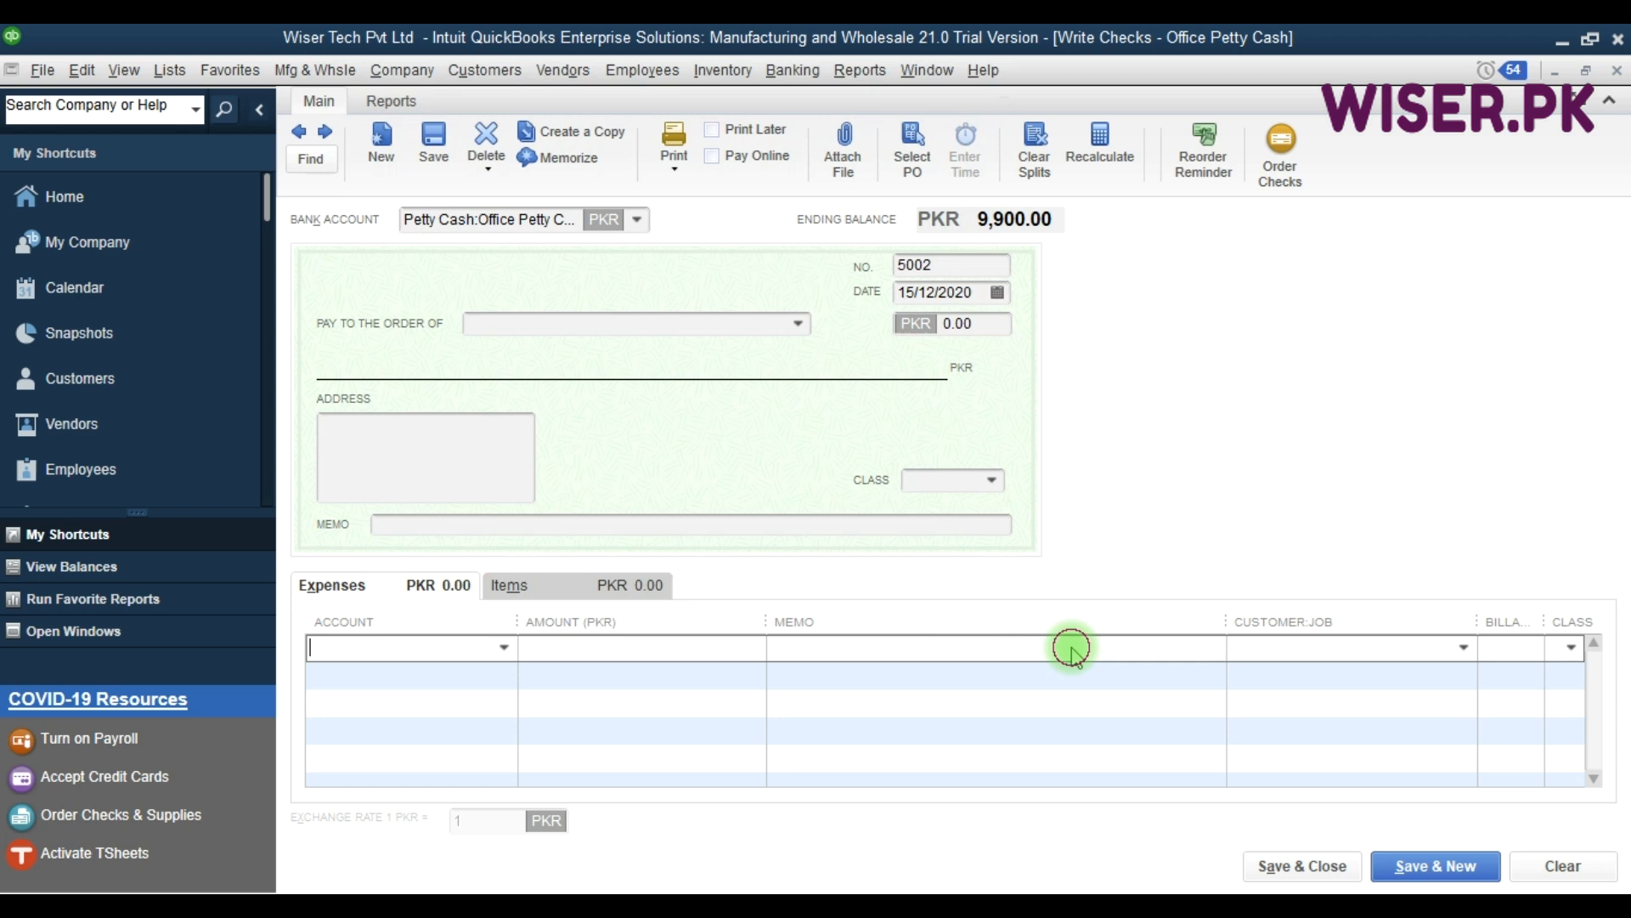
# Set the check memo to "Delivery Van maintenance bill # 8889 dated 15-12-2020" and add a 2,500 PKR Vehicles POL & maintenace Exp line with the same memo.
pyautogui.write('Delivery Van maintenance bill # 8889  dated 15-12-2020')
pyautogui.press('Tab')
pyautogui.press('Down')
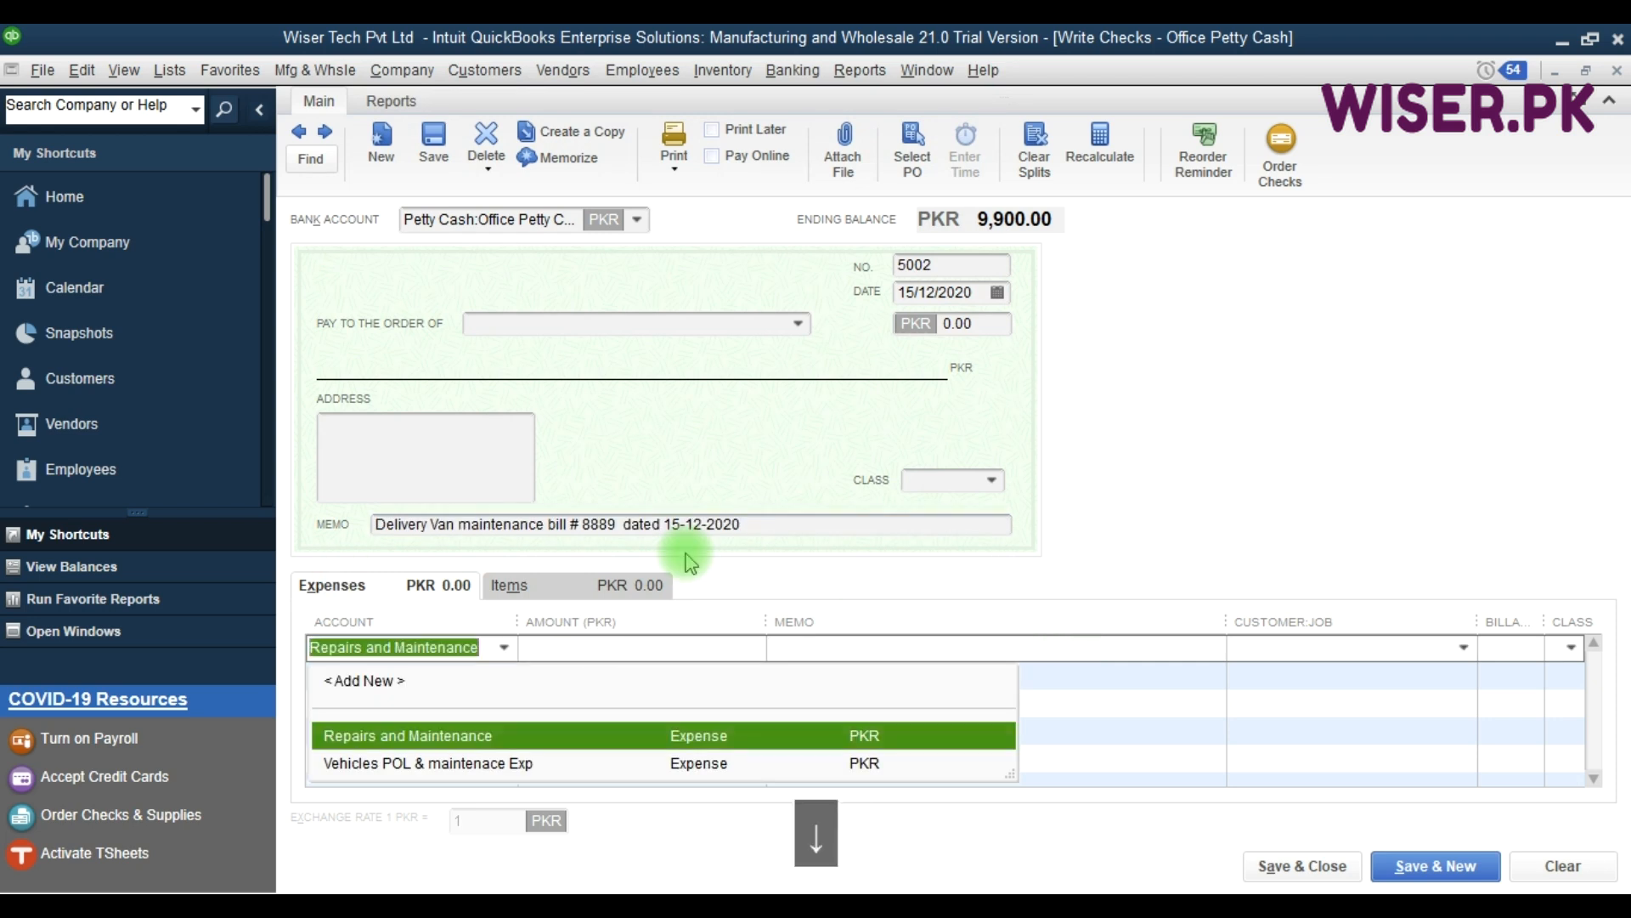
pyautogui.press('Down')
pyautogui.press('Tab')
pyautogui.write('2500')
pyautogui.press('Tab')
pyautogui.write('Delivery Van maintenance bill # 8889  dated 15-12-2020')
pyautogui.press('Tab')
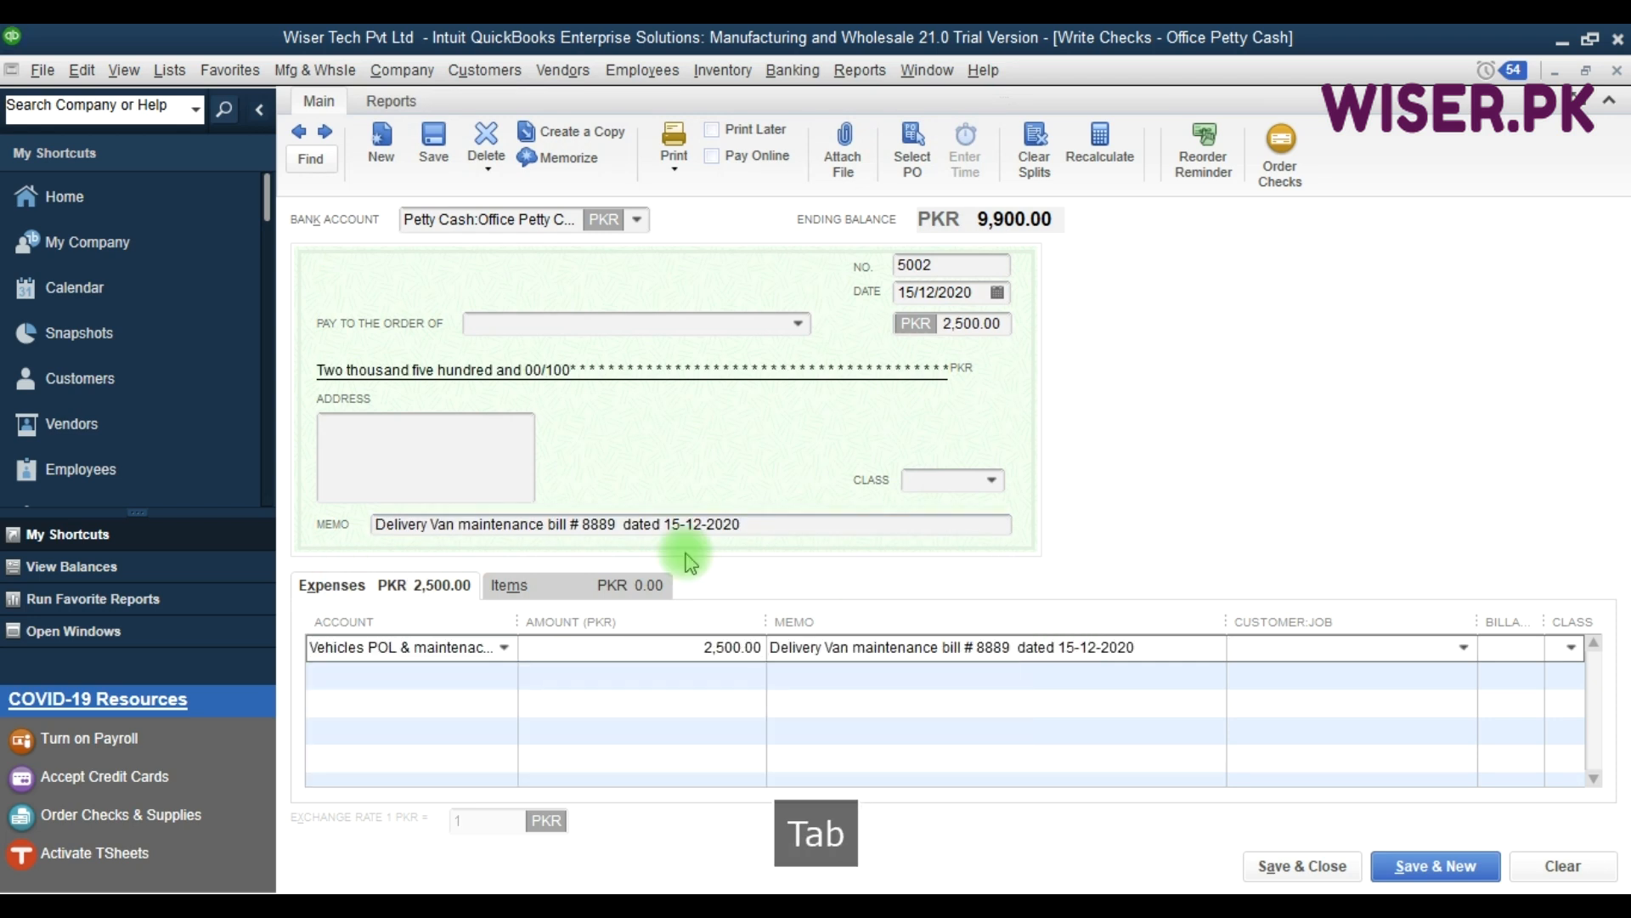
# Assign a class to the delivery van maintenance expense line and save the petty cash check.
pyautogui.click(1572, 648)
pyautogui.click(1420, 759)
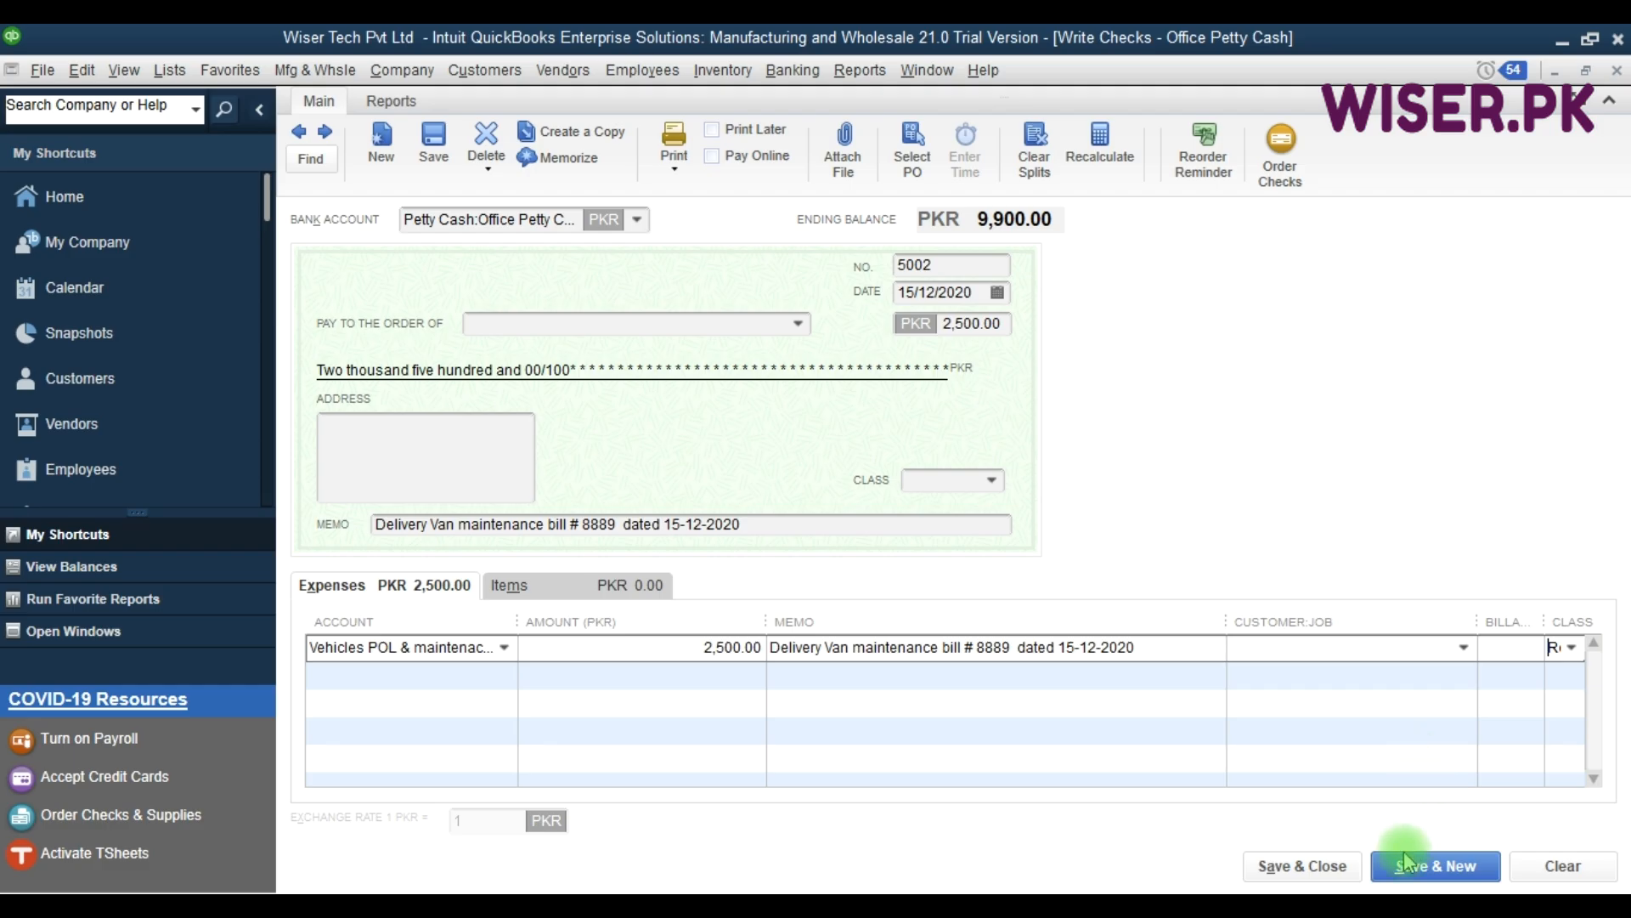
pyautogui.click(1435, 866)
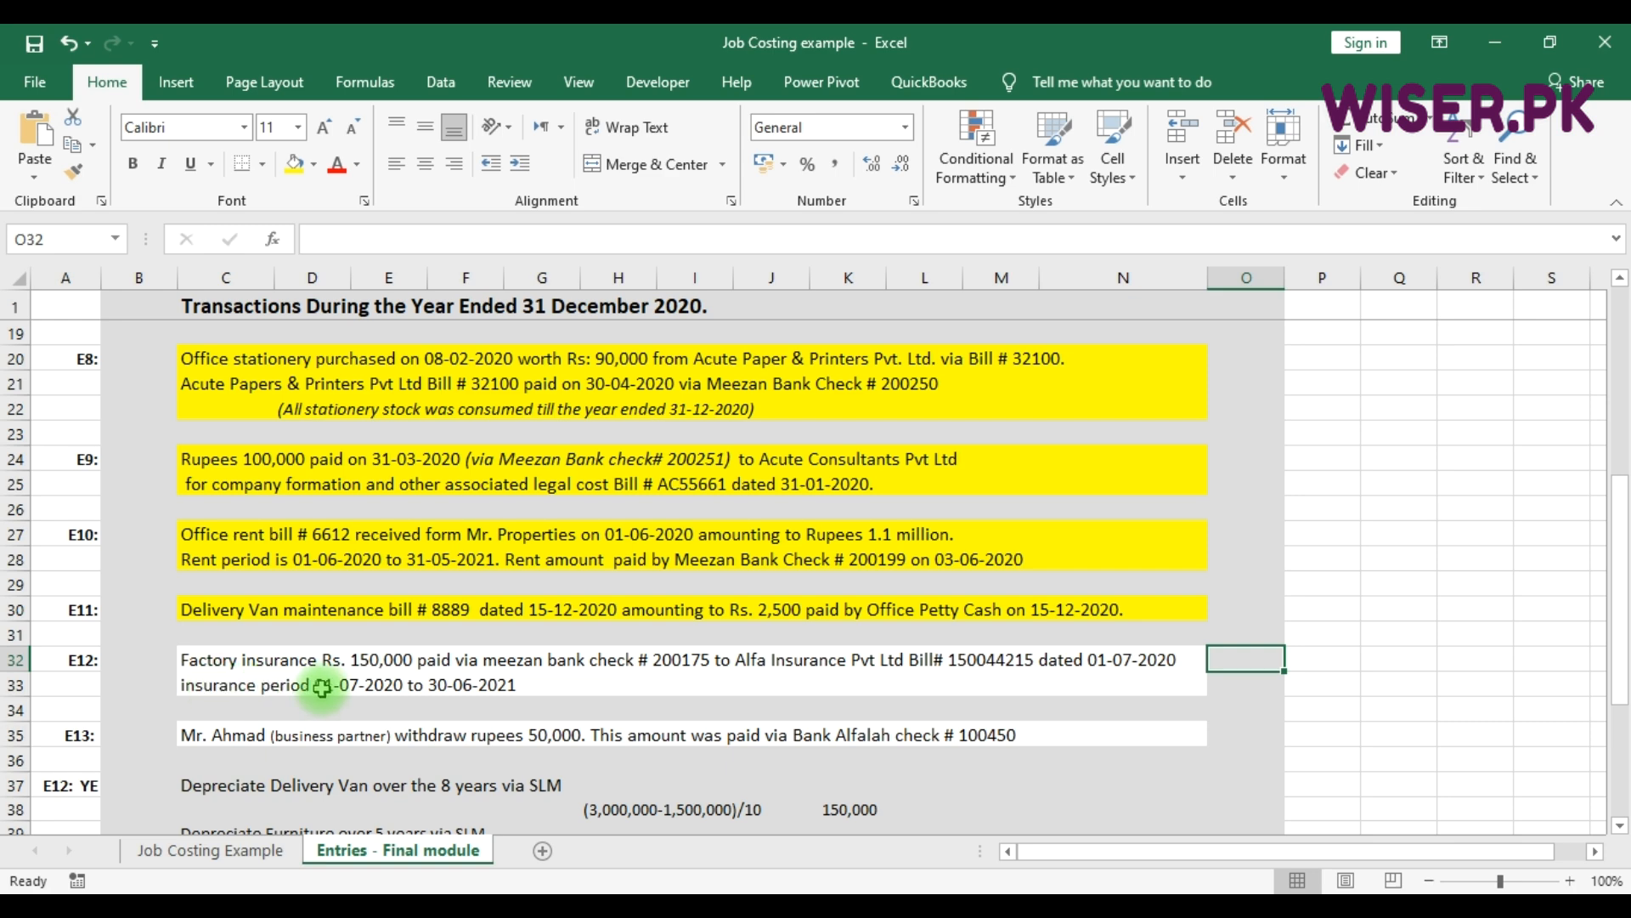
# In QuickBooks, set the vendor of bill 150044215 to Alfa Insurance Pvt. Ltd and the memo to "insurance period 01-07-2020 to 30-06-2021".
pyautogui.click(741, 909)
pyautogui.click(465, 316)
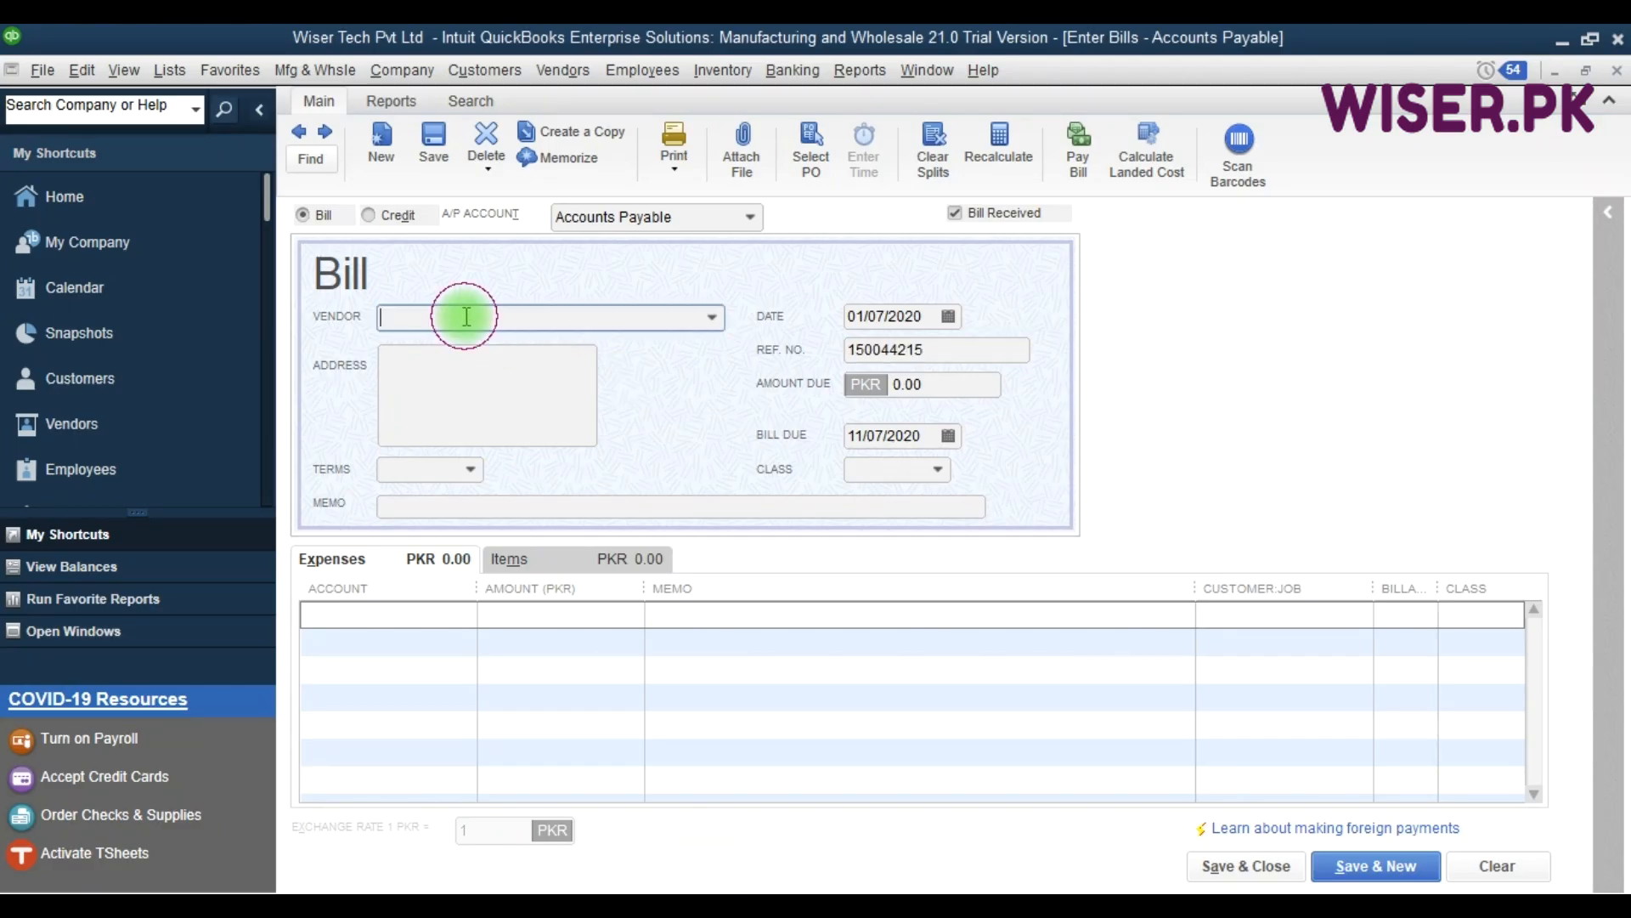
pyautogui.write('Alfa Insurance Pvt. Ltd')
pyautogui.press('Tab')
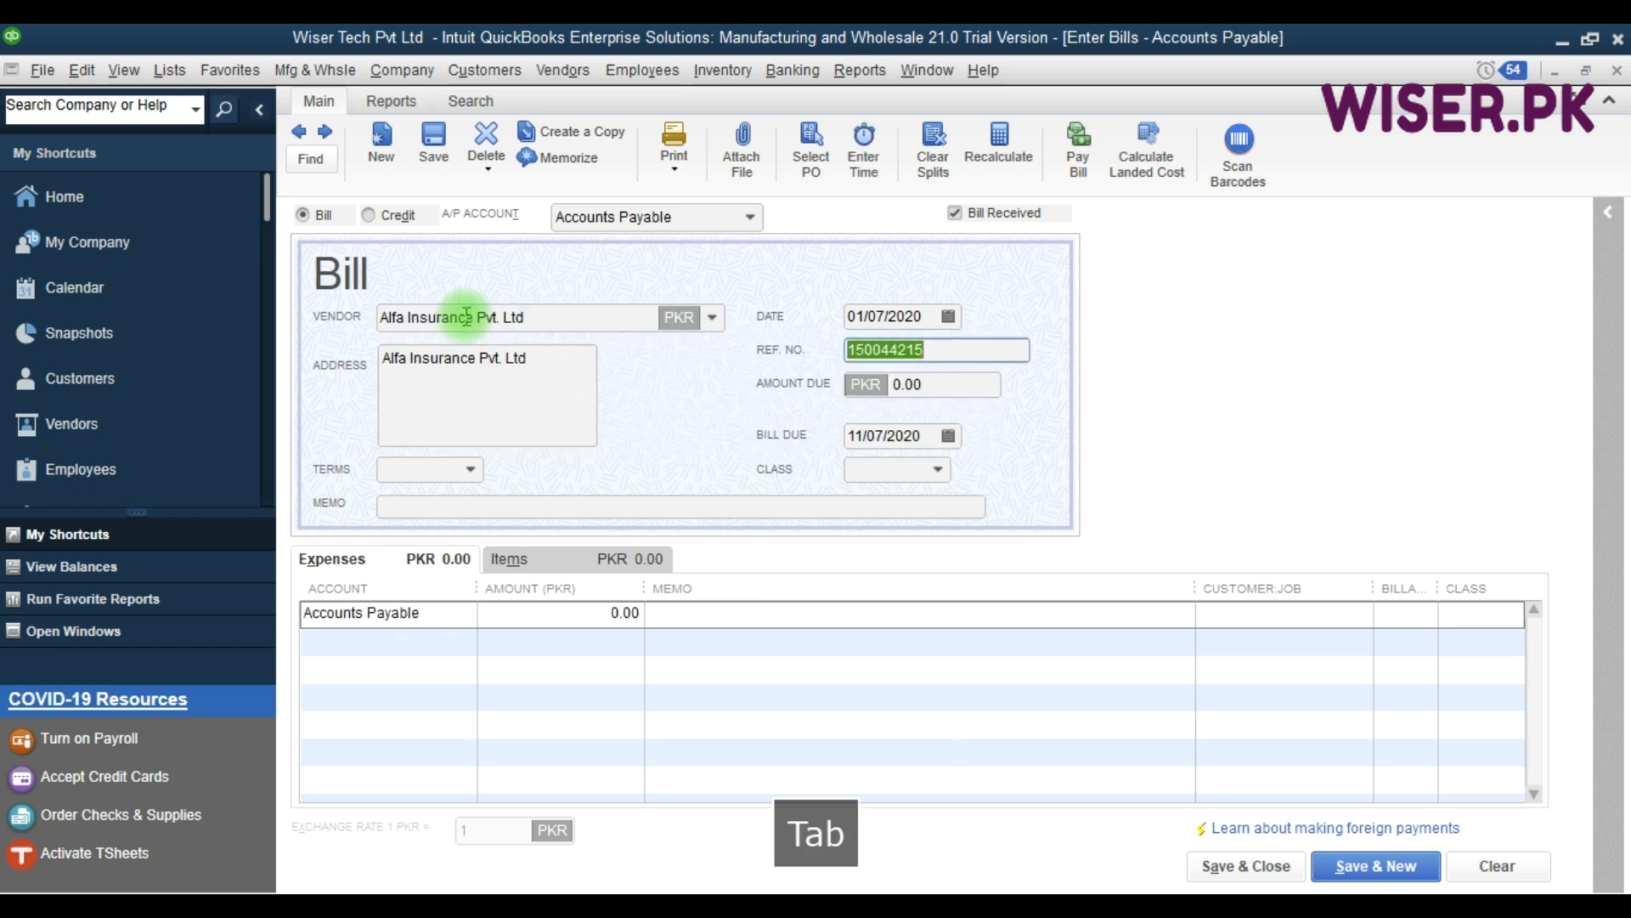
pyautogui.press('Tab')
pyautogui.press('Tab')
pyautogui.press('Tab')
pyautogui.press('Tab')
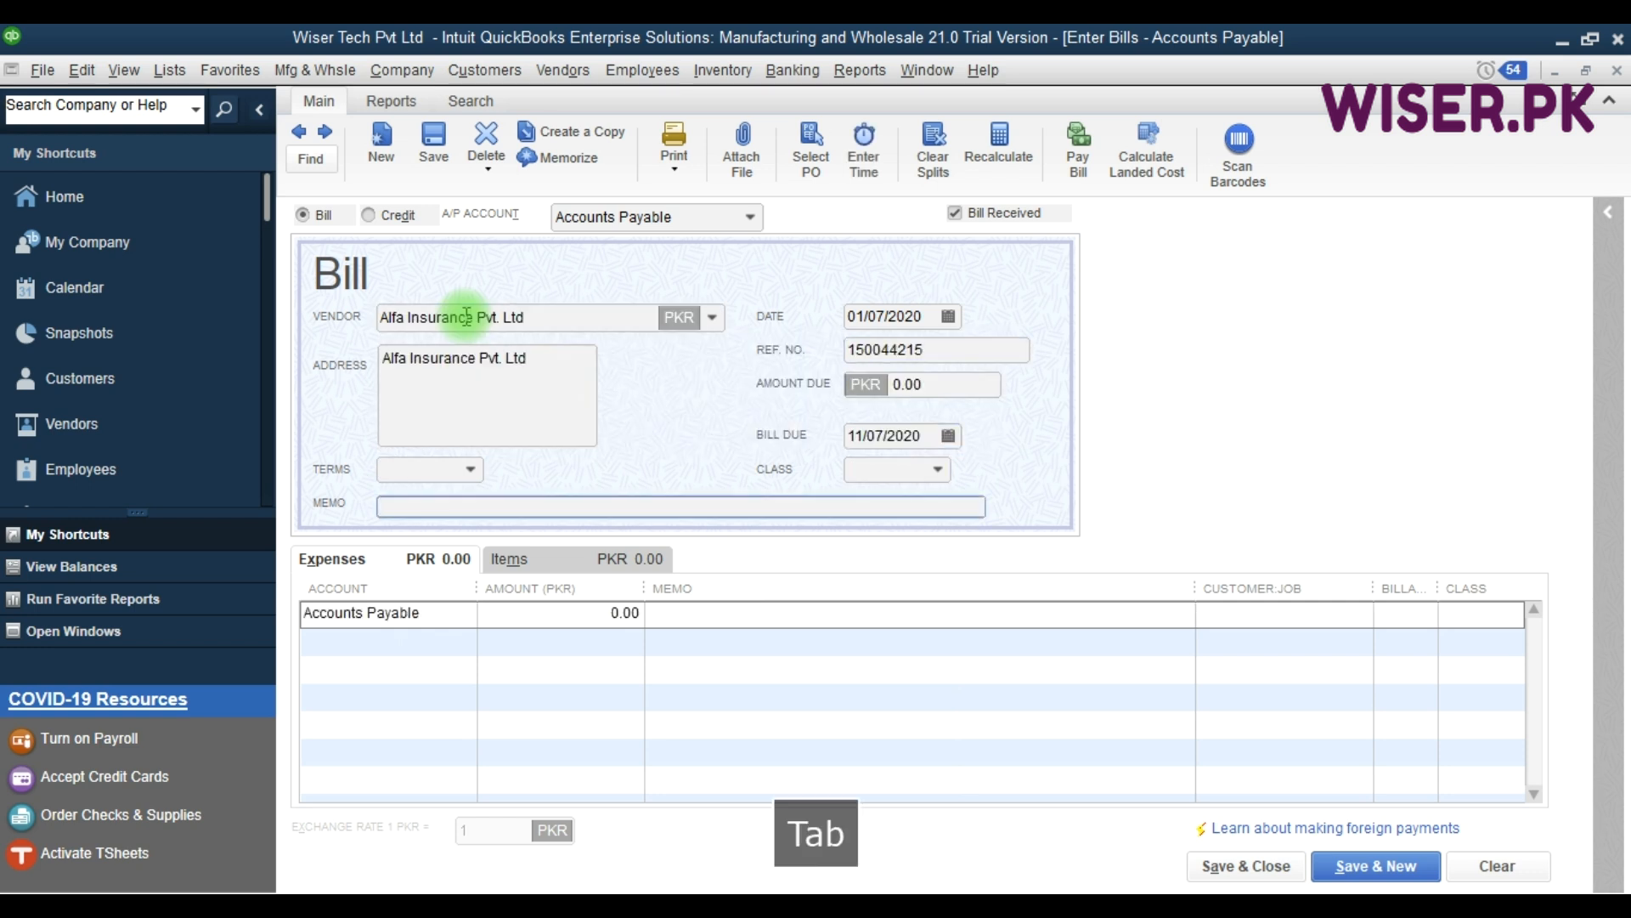
pyautogui.write('insurance period 01-07-2020 to 30-06-2021')
pyautogui.press('Tab')
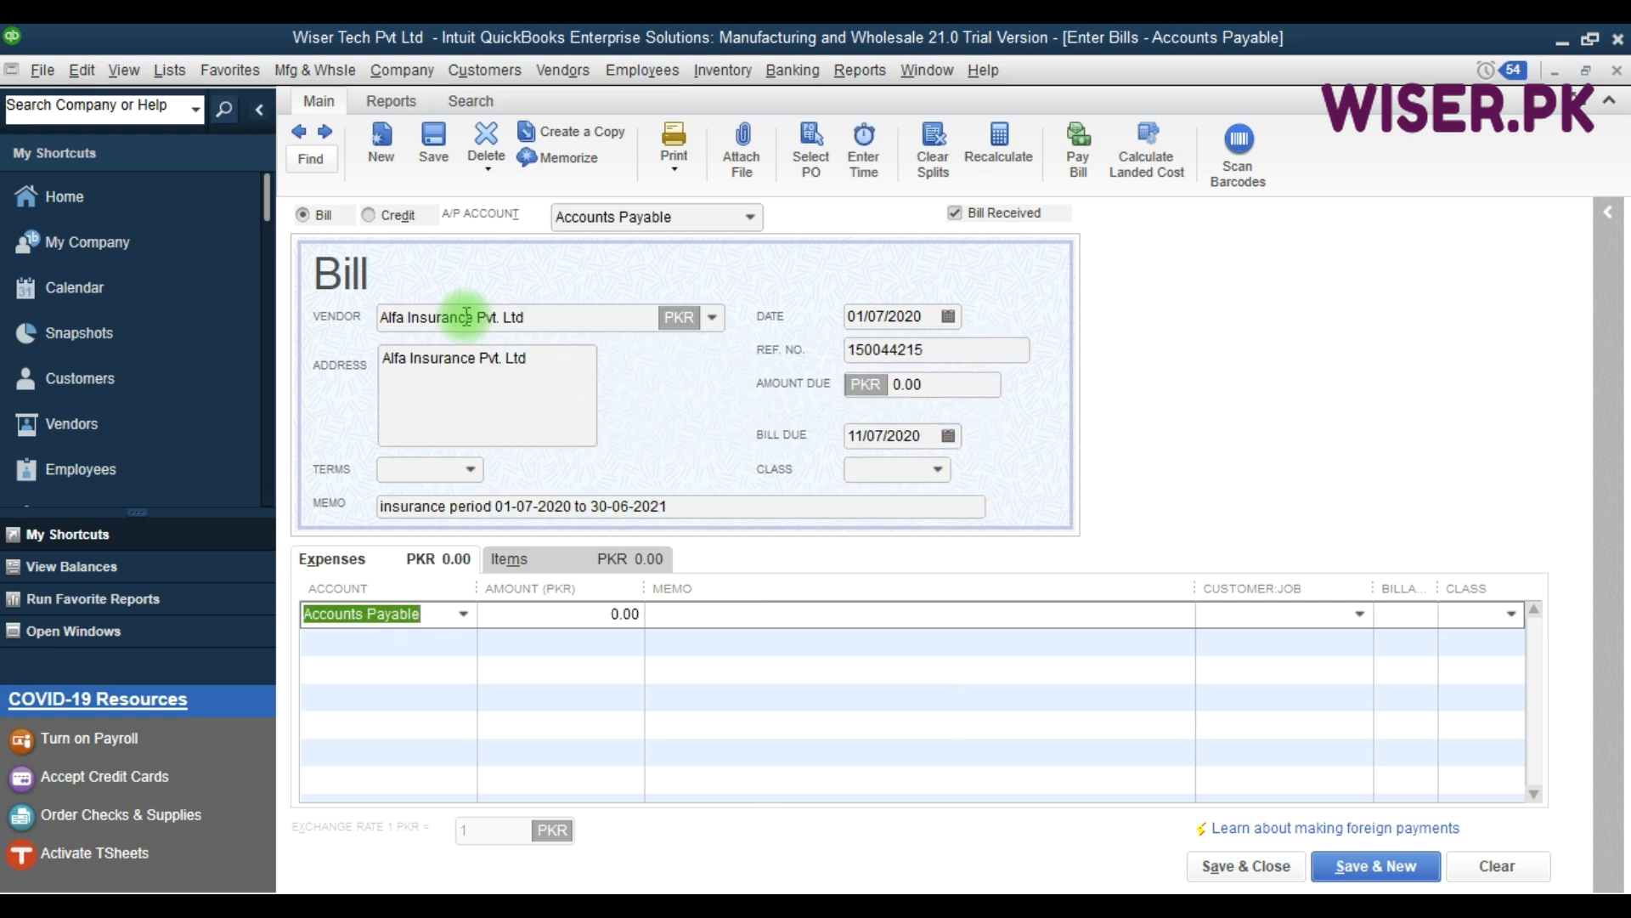
# Add a 150,000 PKR Prepaid Expenses:Prepaid insurance line with memo "insurance period 01-07-2020 to 30-06-2021", then save and close the bill.
pyautogui.write('Prepaid Expenses:Prepaid Insurance')
pyautogui.press('Tab')
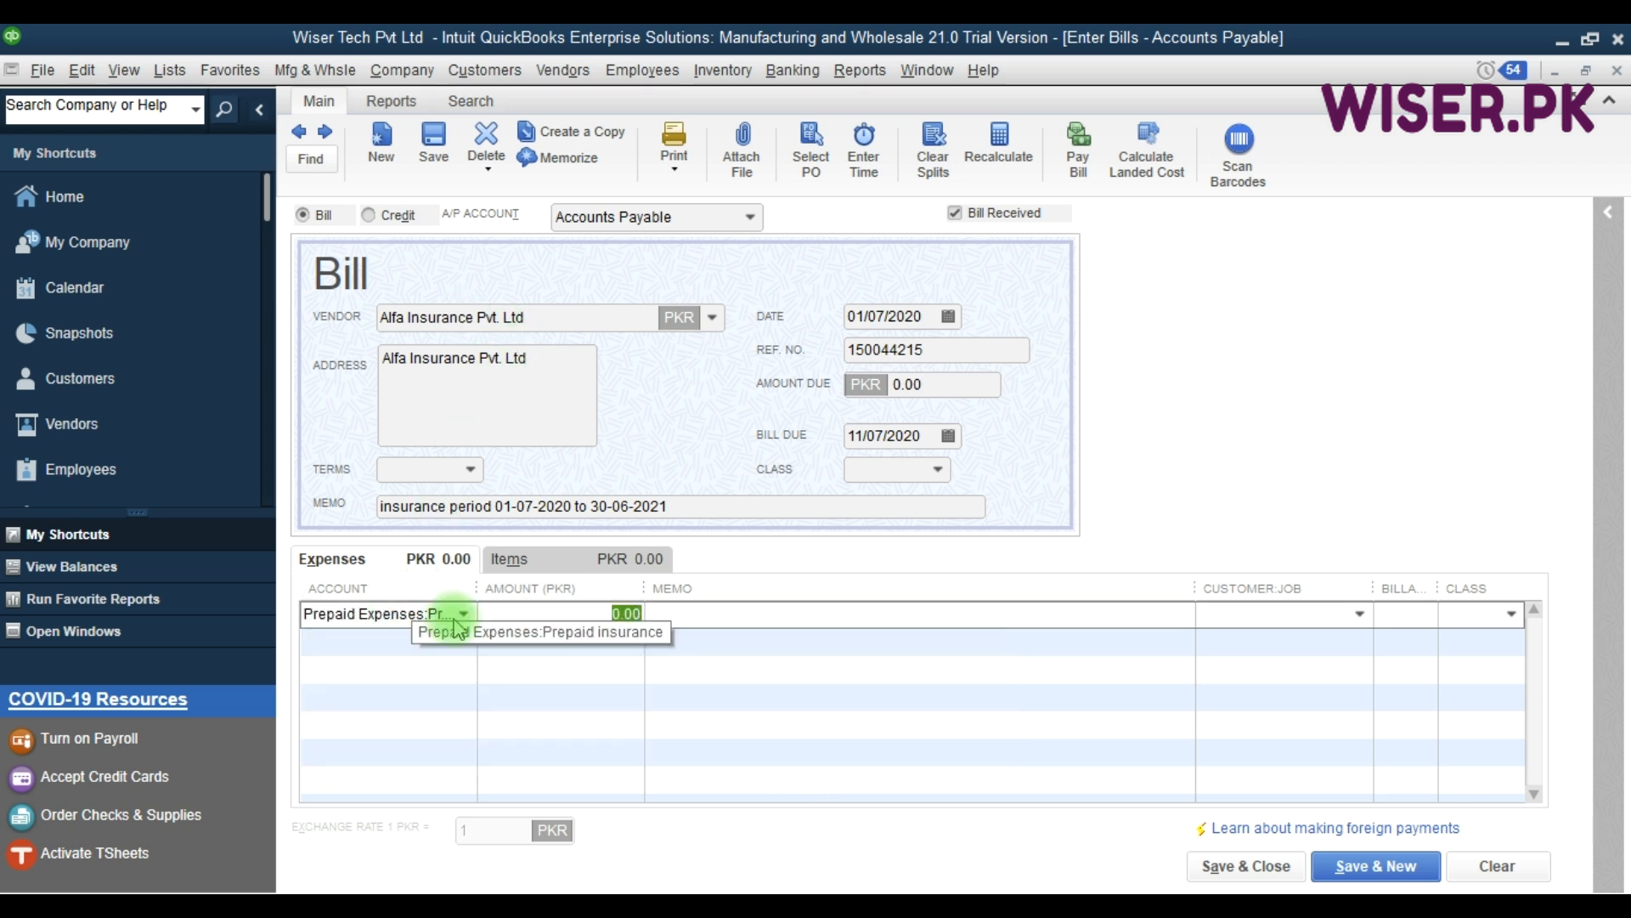
pyautogui.write('1,50,')
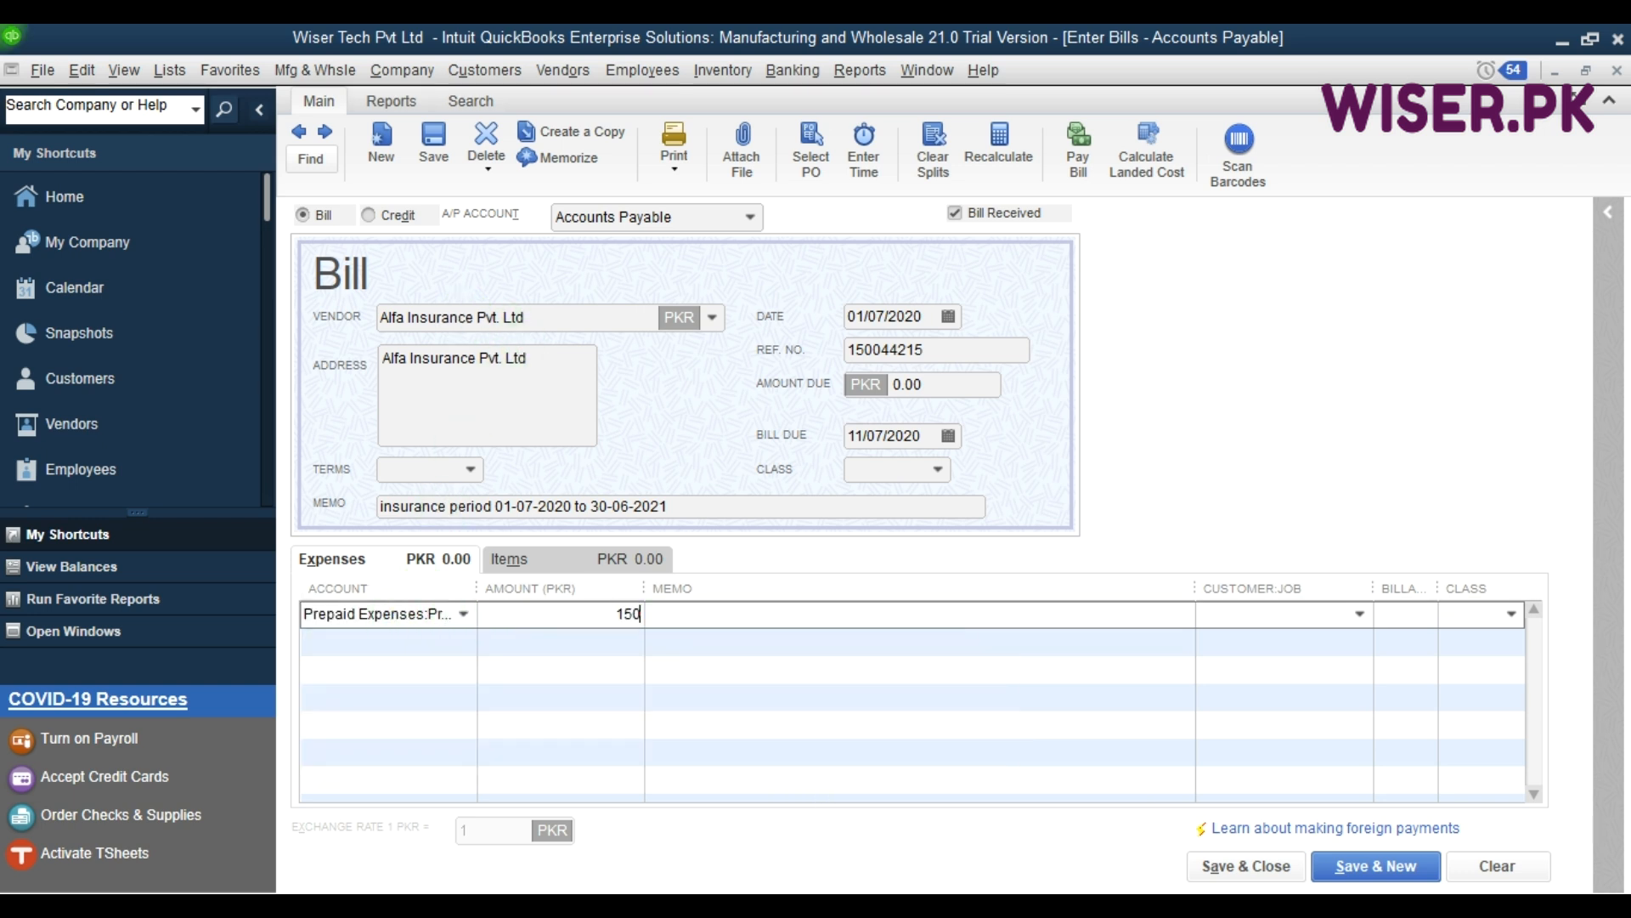
pyautogui.write('000')
pyautogui.press('Tab')
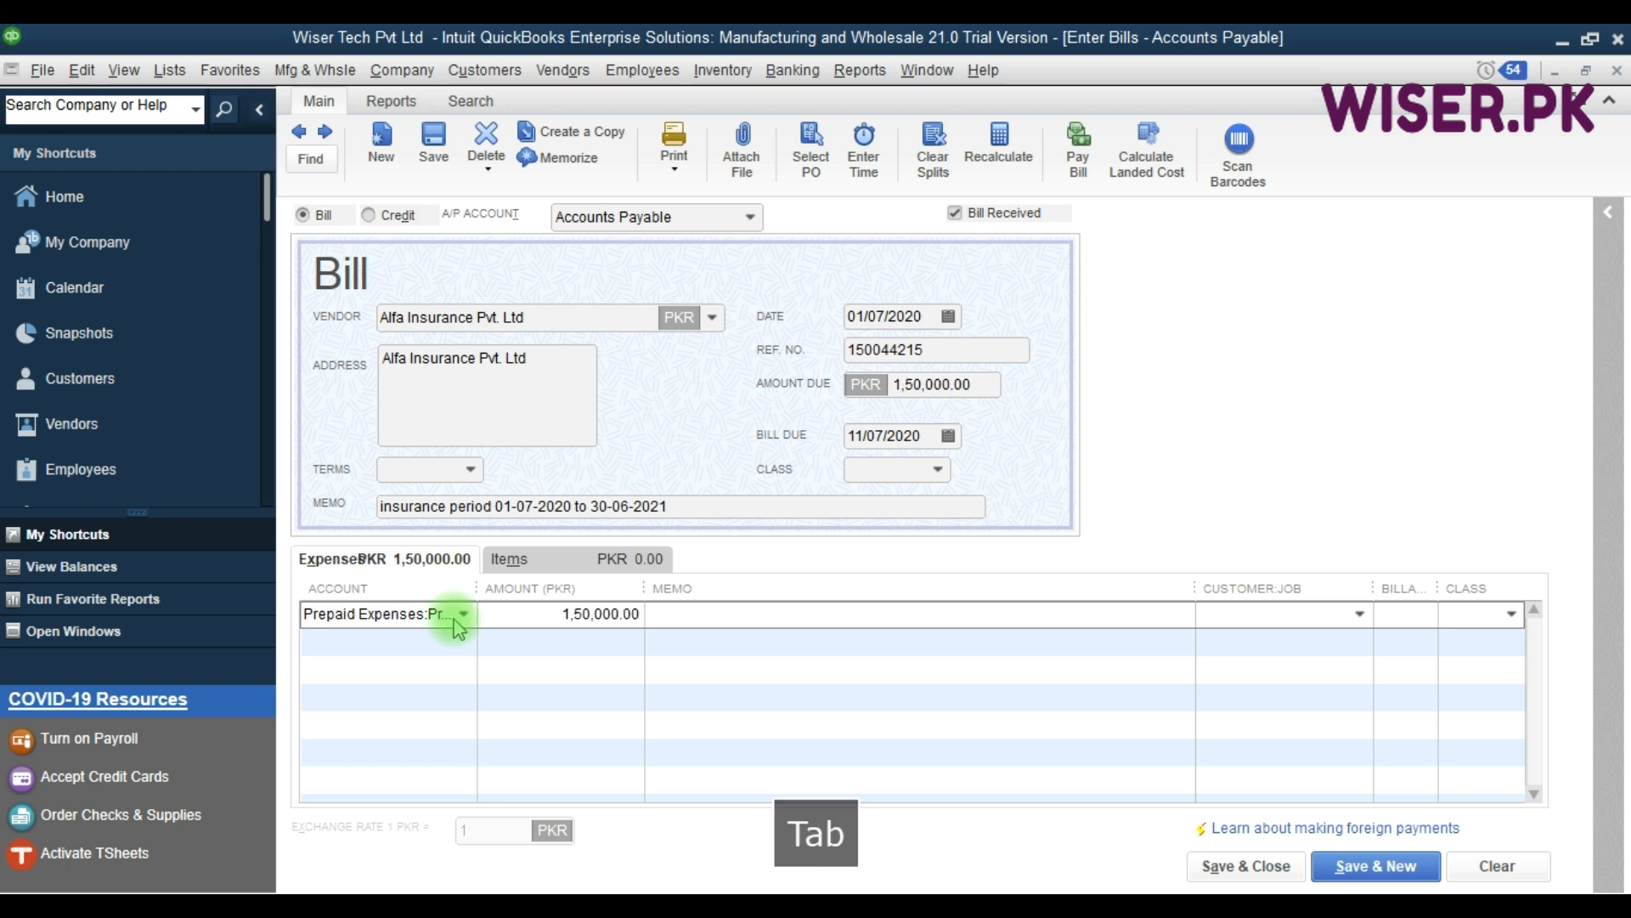
pyautogui.write('insurance period 01-07-2020 to 30-06-2021')
pyautogui.press('Tab')
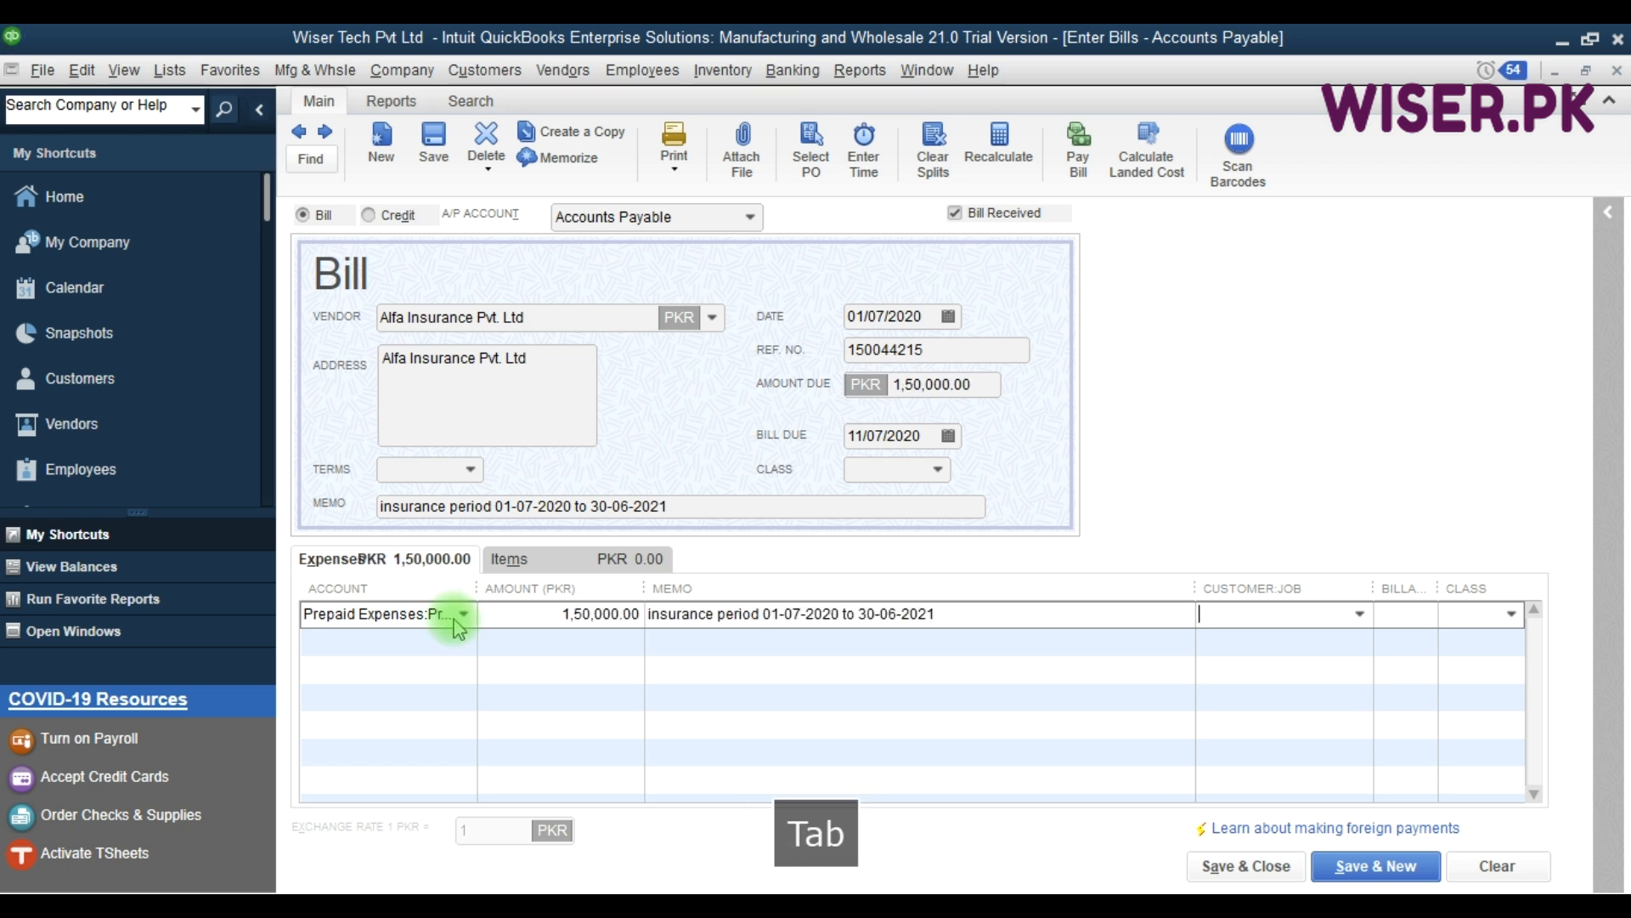
pyautogui.click(1234, 867)
pyautogui.click(736, 357)
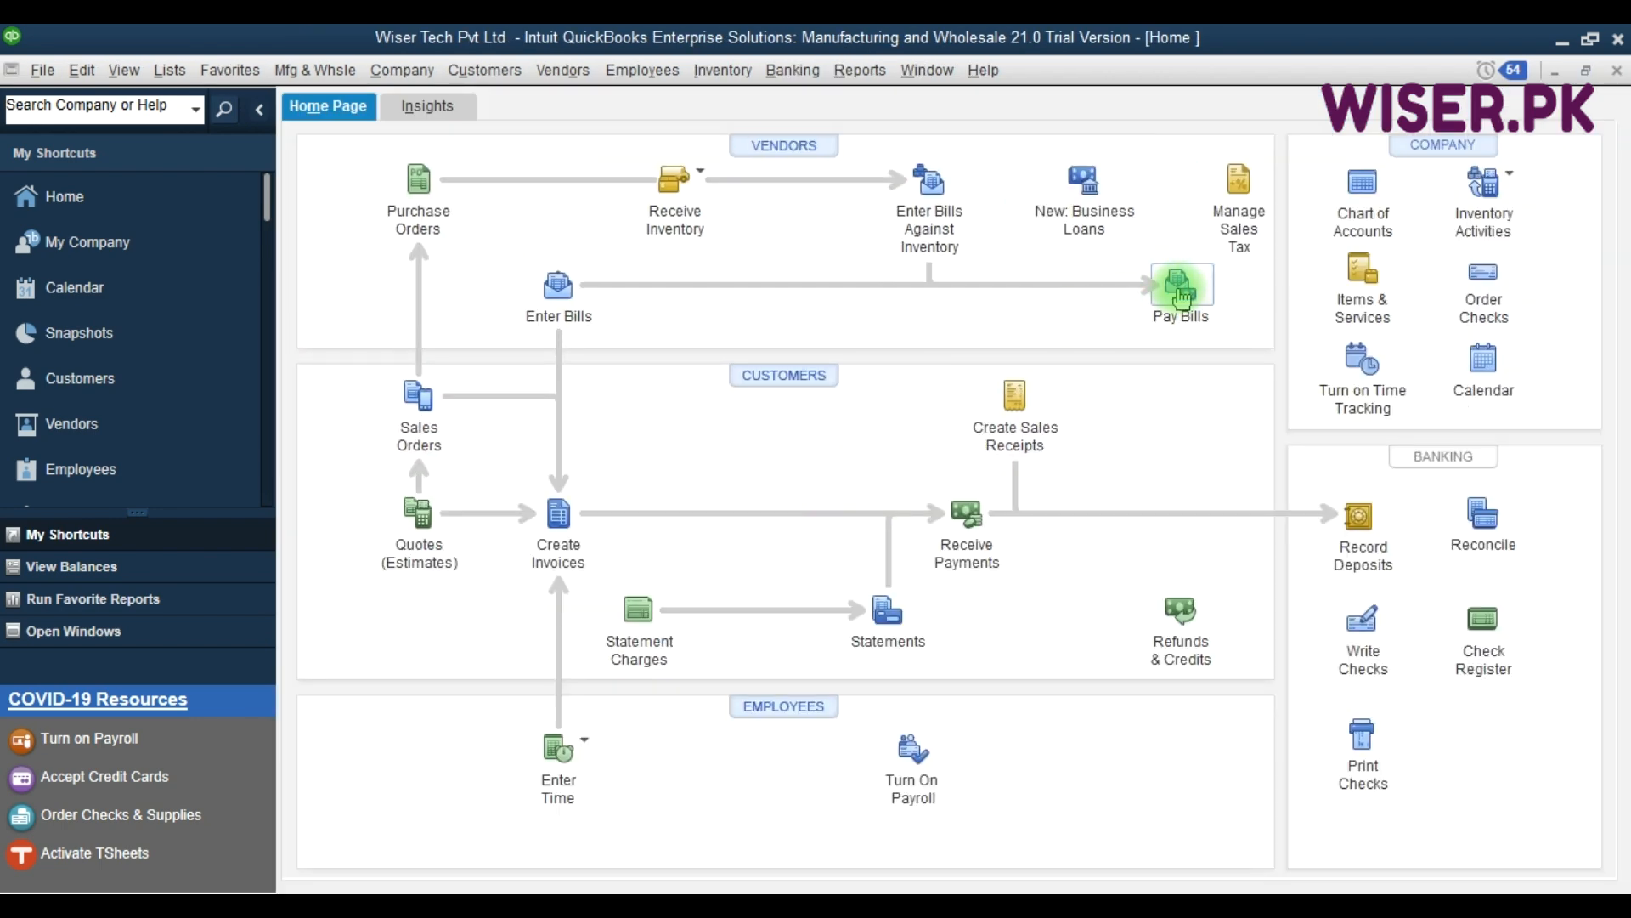
# Open bill payment, filter the bills by Alfa Insurance Pvt. Ltd and select bill 150044215 for payment.
pyautogui.click(1179, 297)
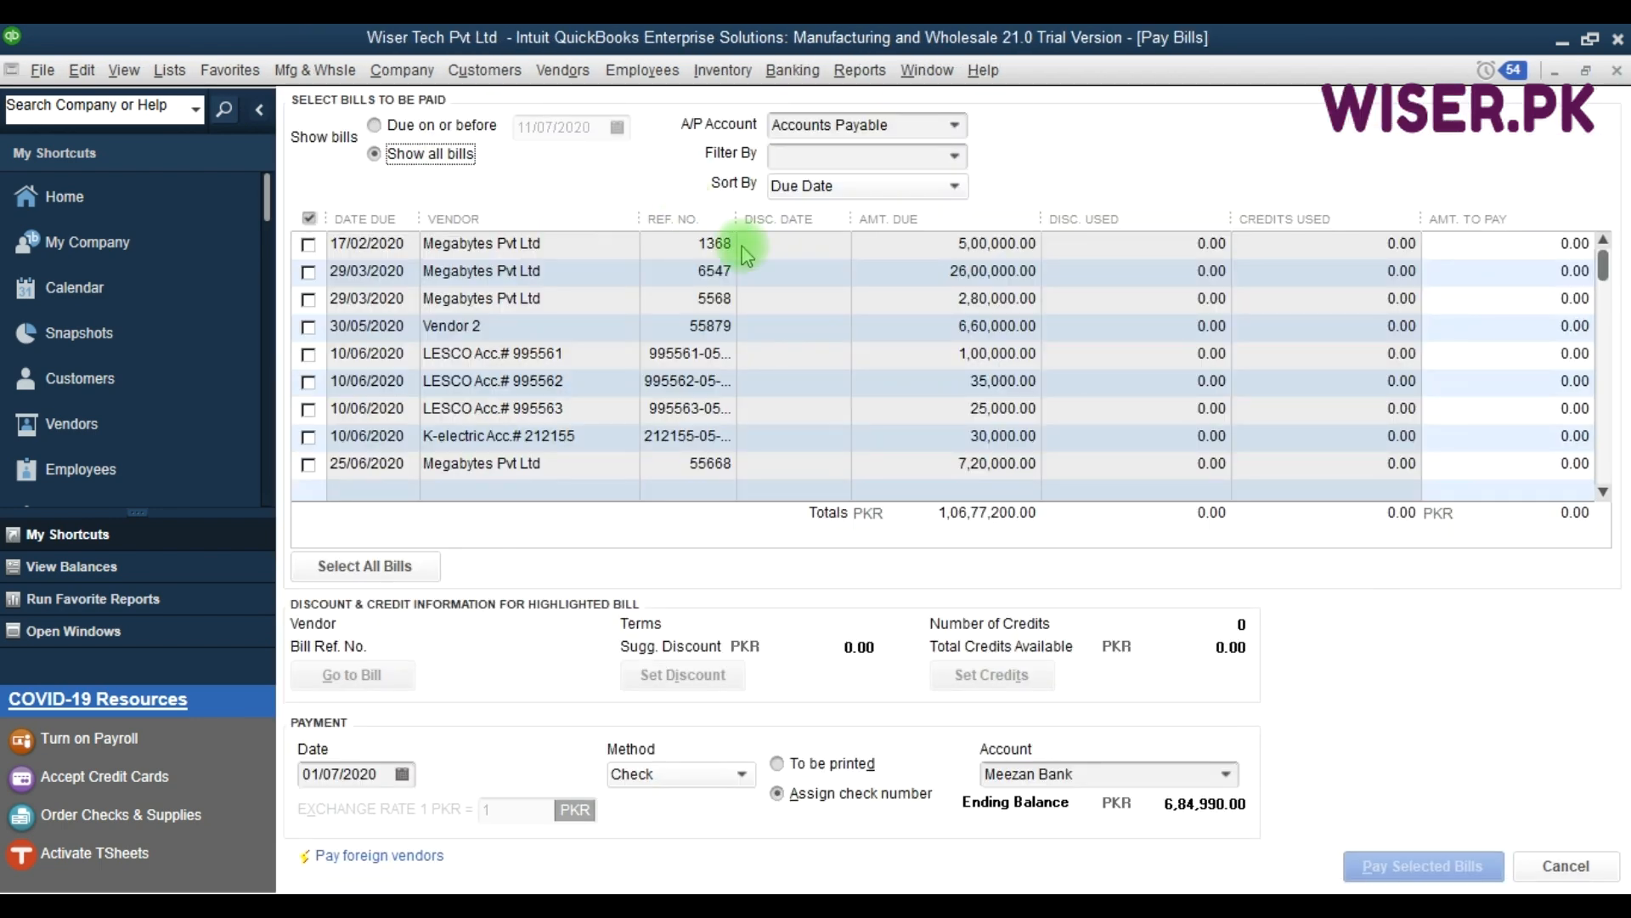
pyautogui.click(797, 158)
pyautogui.write('Alfa Insurance Pvt. Ltd')
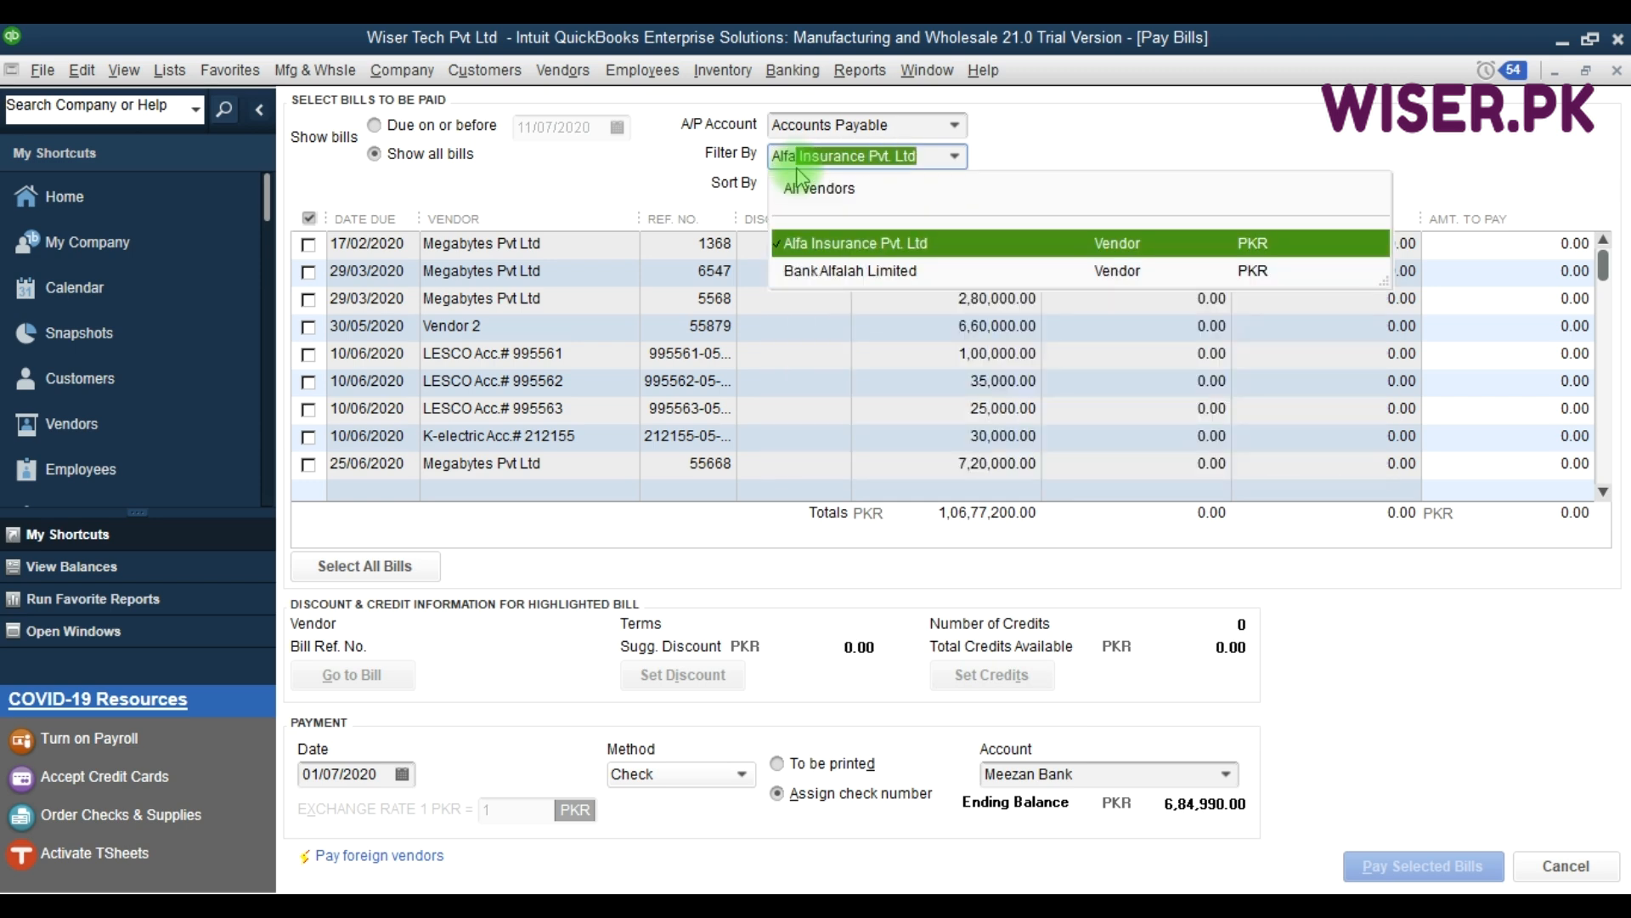
pyautogui.press('Tab')
pyautogui.click(309, 246)
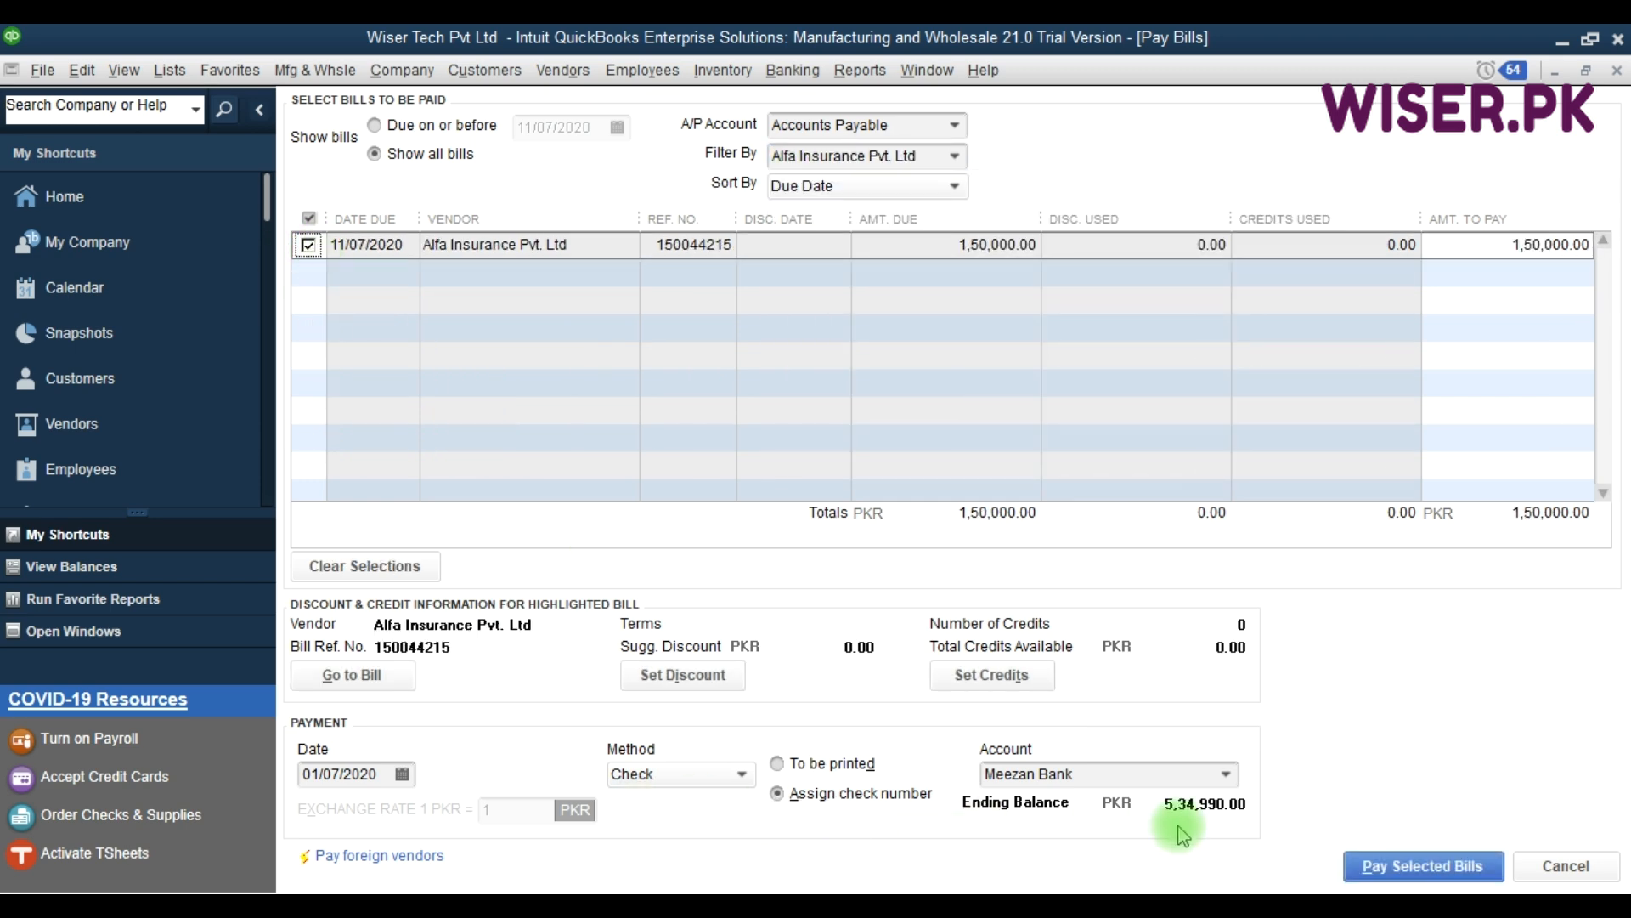
# Pay the selected insurance bill from Meezan Bank, assigning check number 200175 dated 01/07/2020.
pyautogui.click(1363, 865)
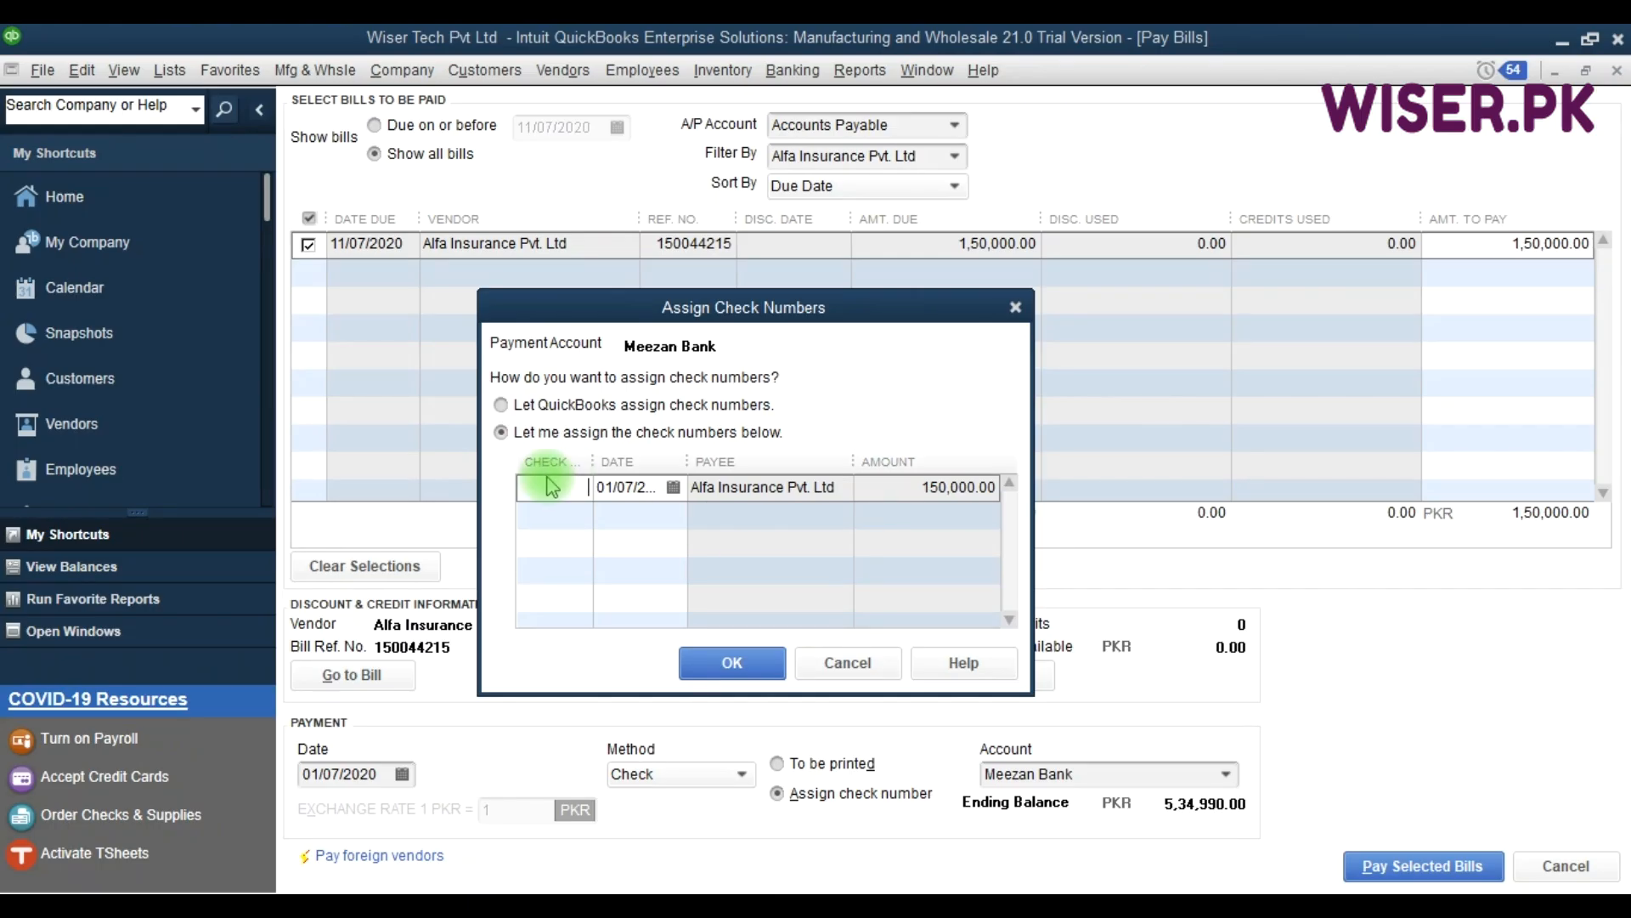
pyautogui.write('2001')
pyautogui.press('Return')
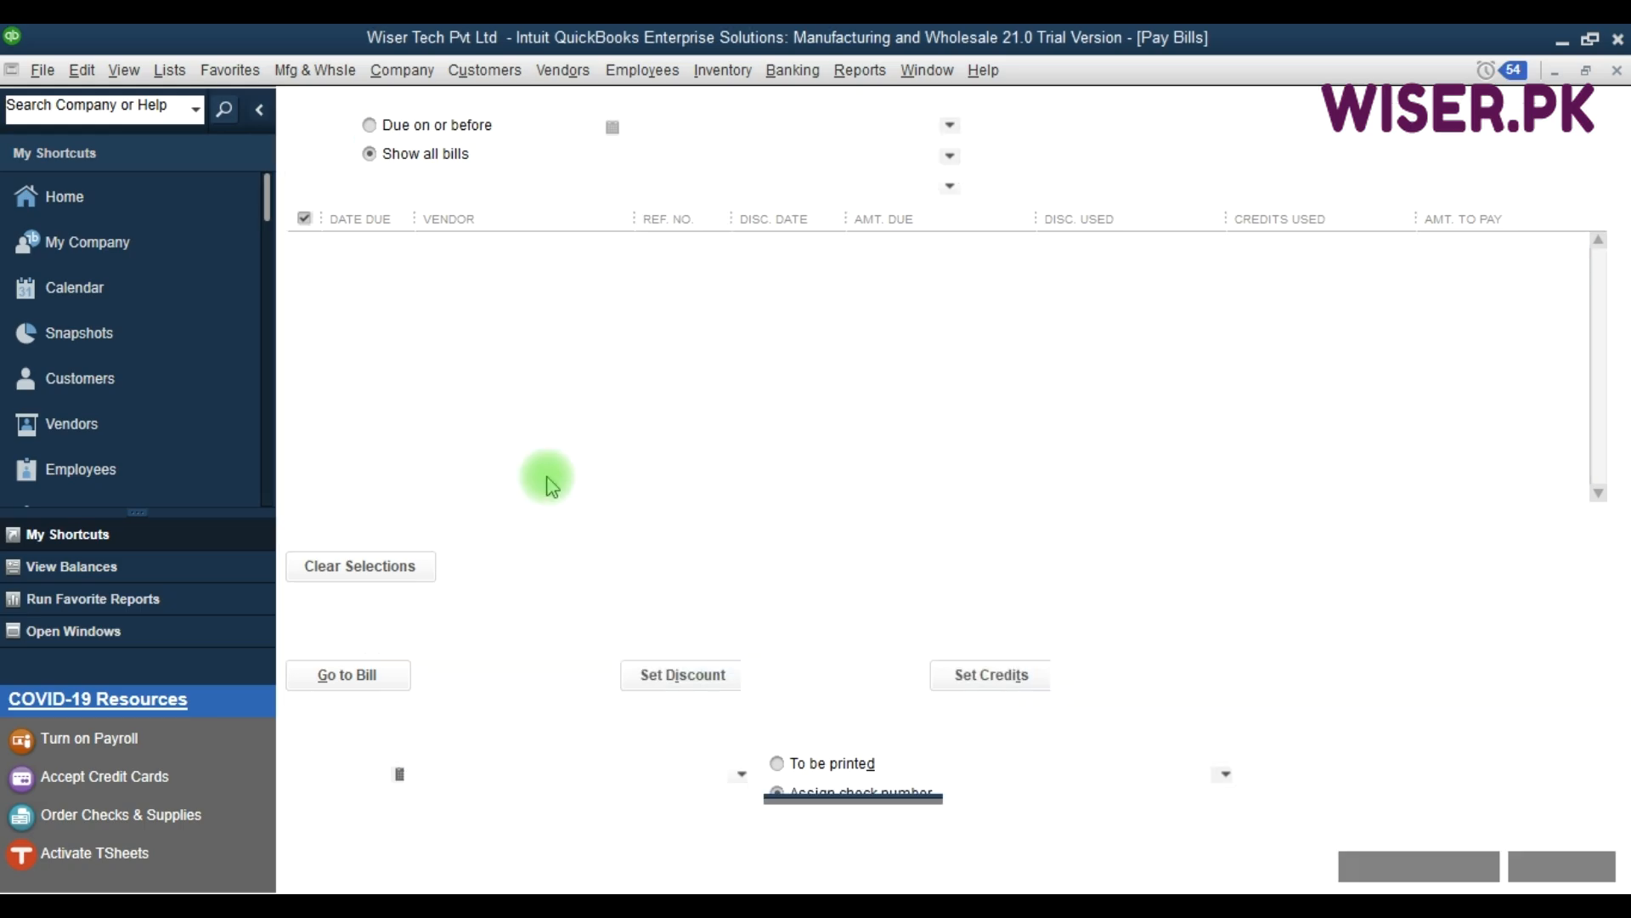
pyautogui.press('F9')
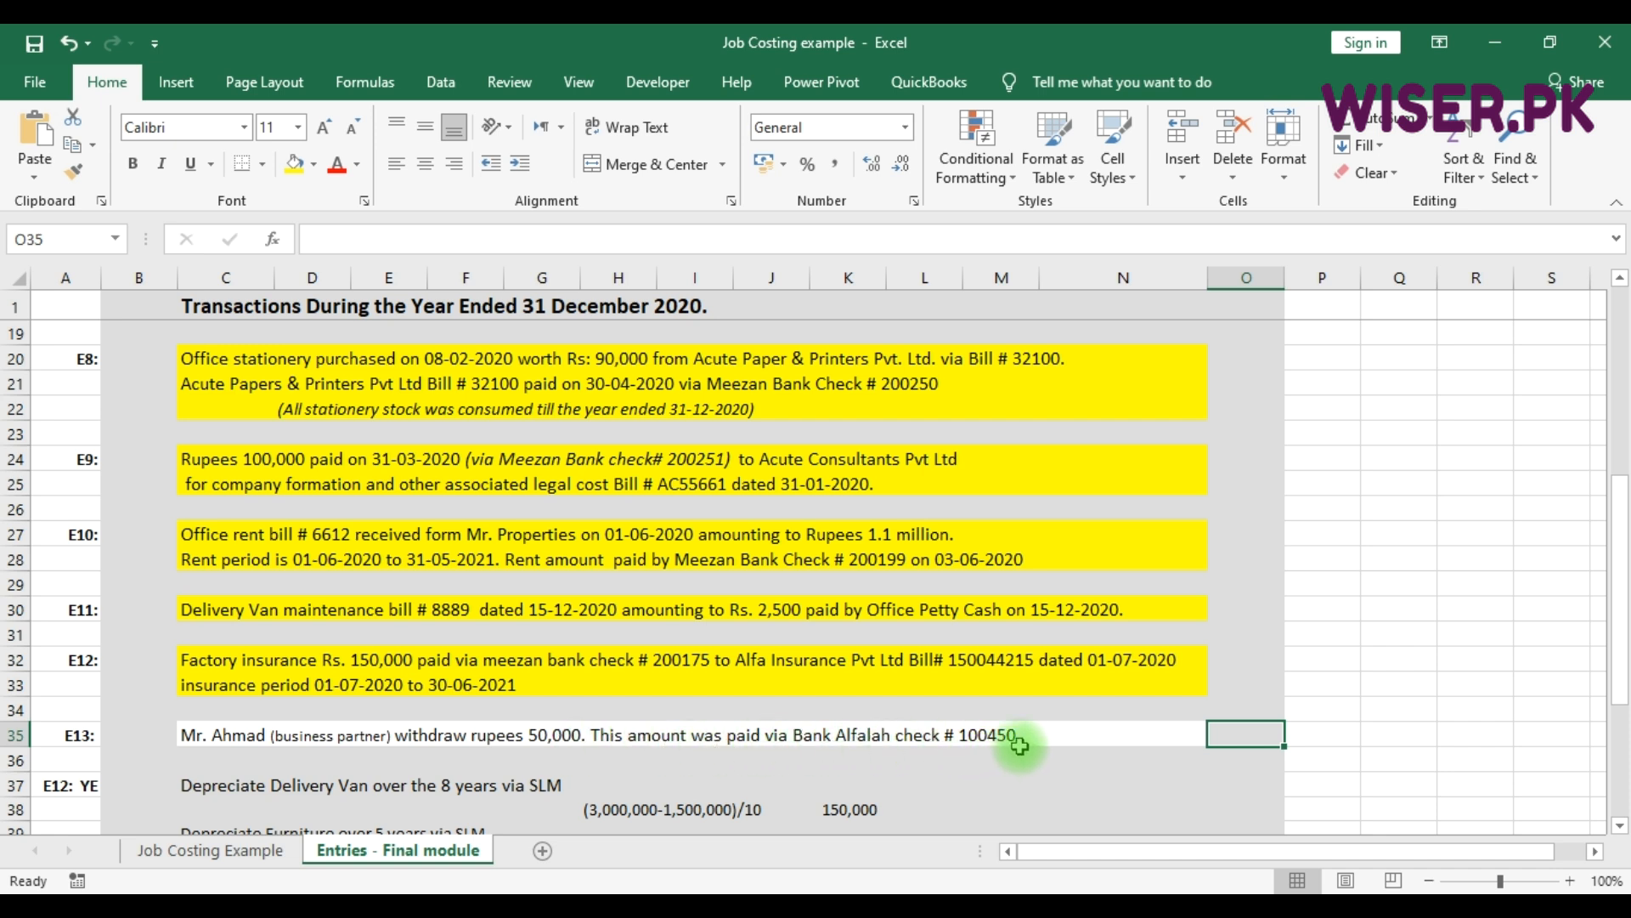
# Start a new check in QuickBooks drawn on Bank Alfalah, numbered 100450 and dated 31/12/2020.
pyautogui.click(758, 906)
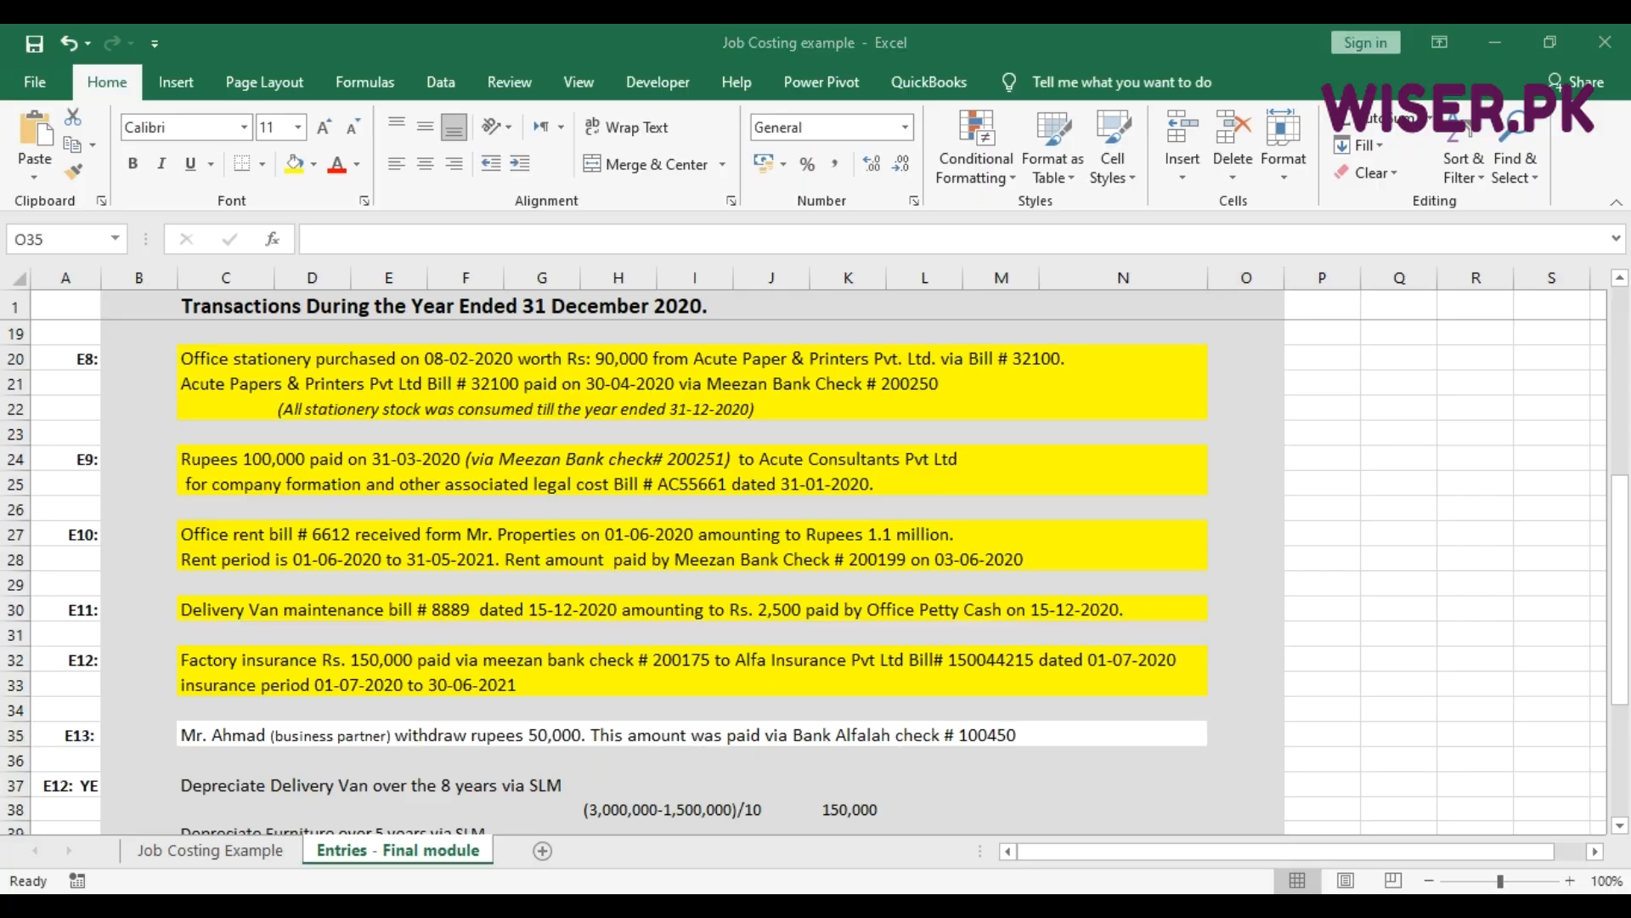
pyautogui.click(1362, 621)
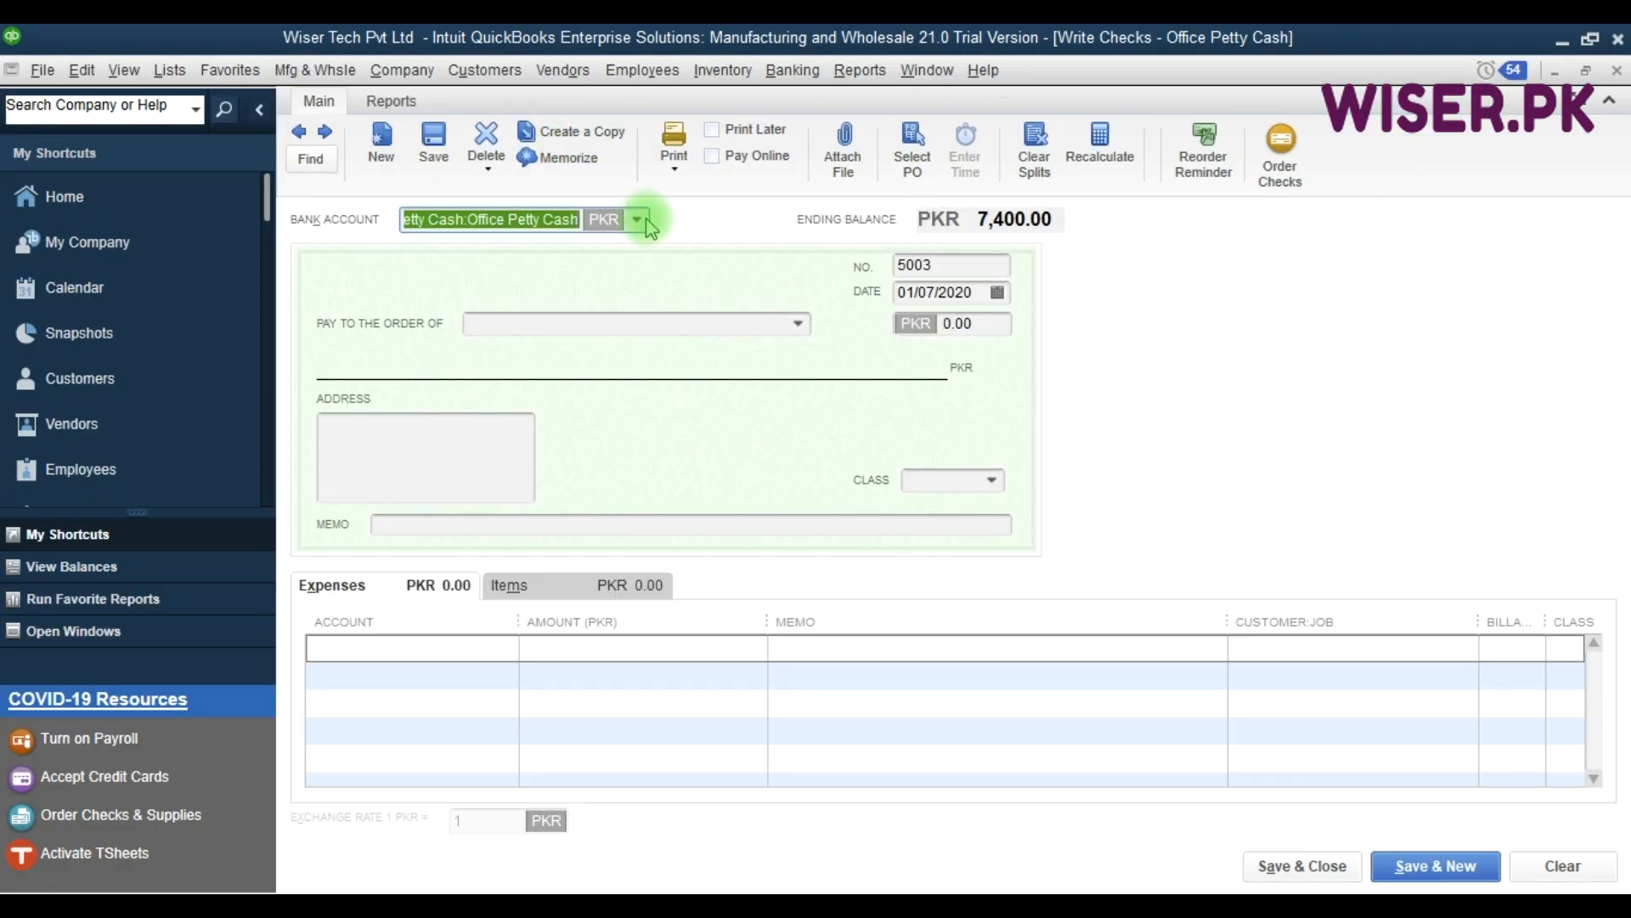
pyautogui.click(637, 219)
pyautogui.click(463, 308)
pyautogui.click(953, 273)
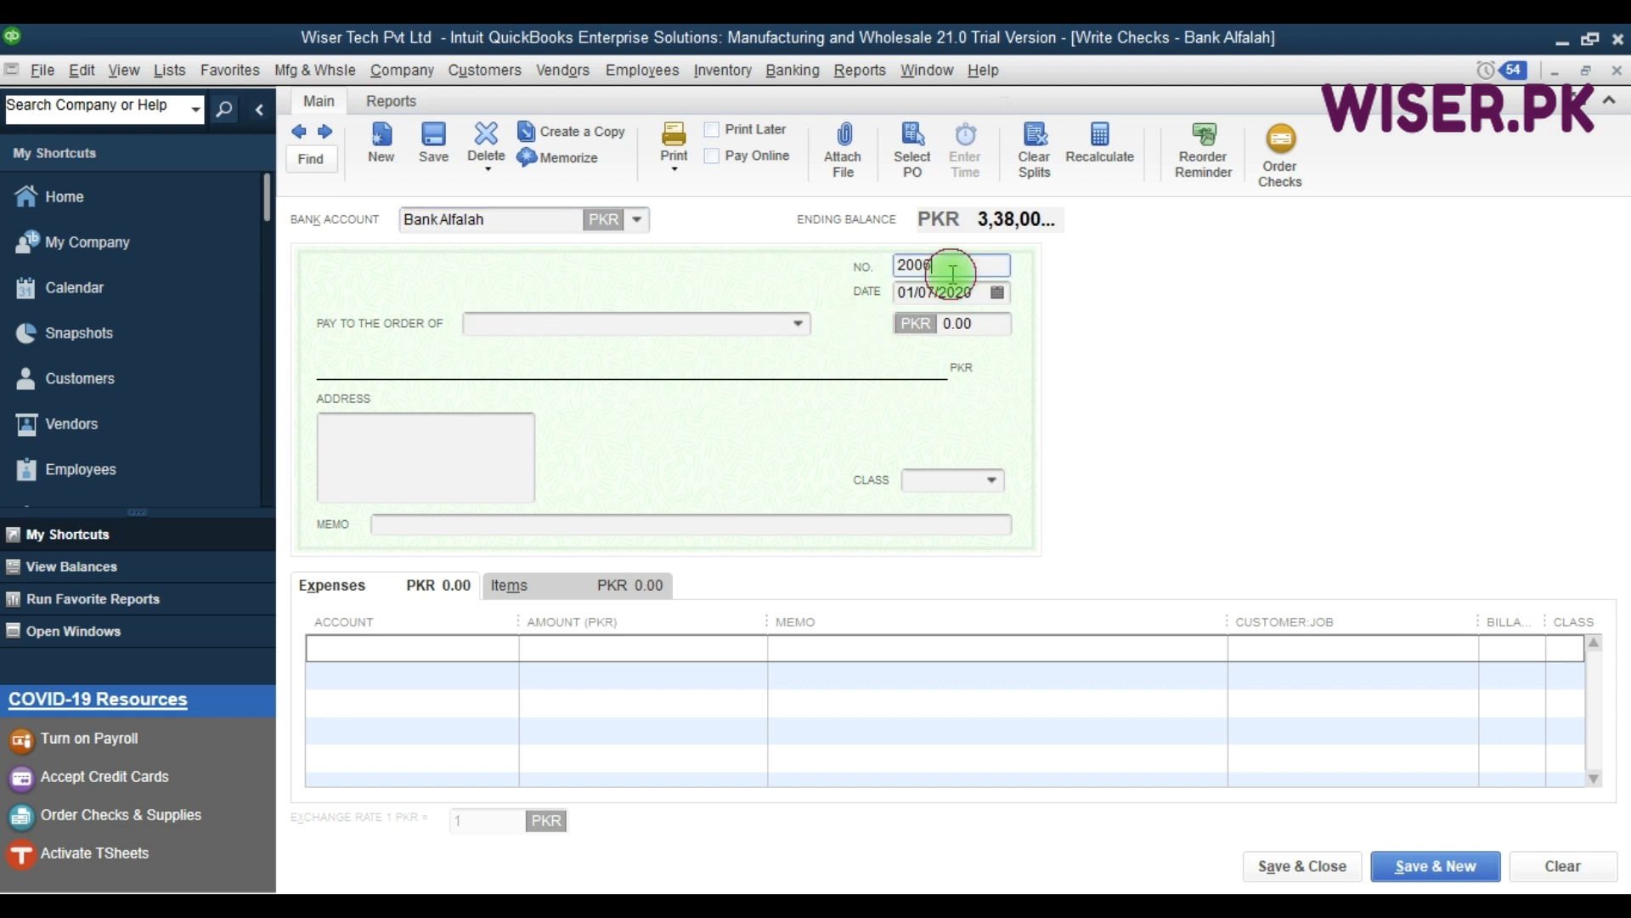
pyautogui.press('F9')
pyautogui.write('100450')
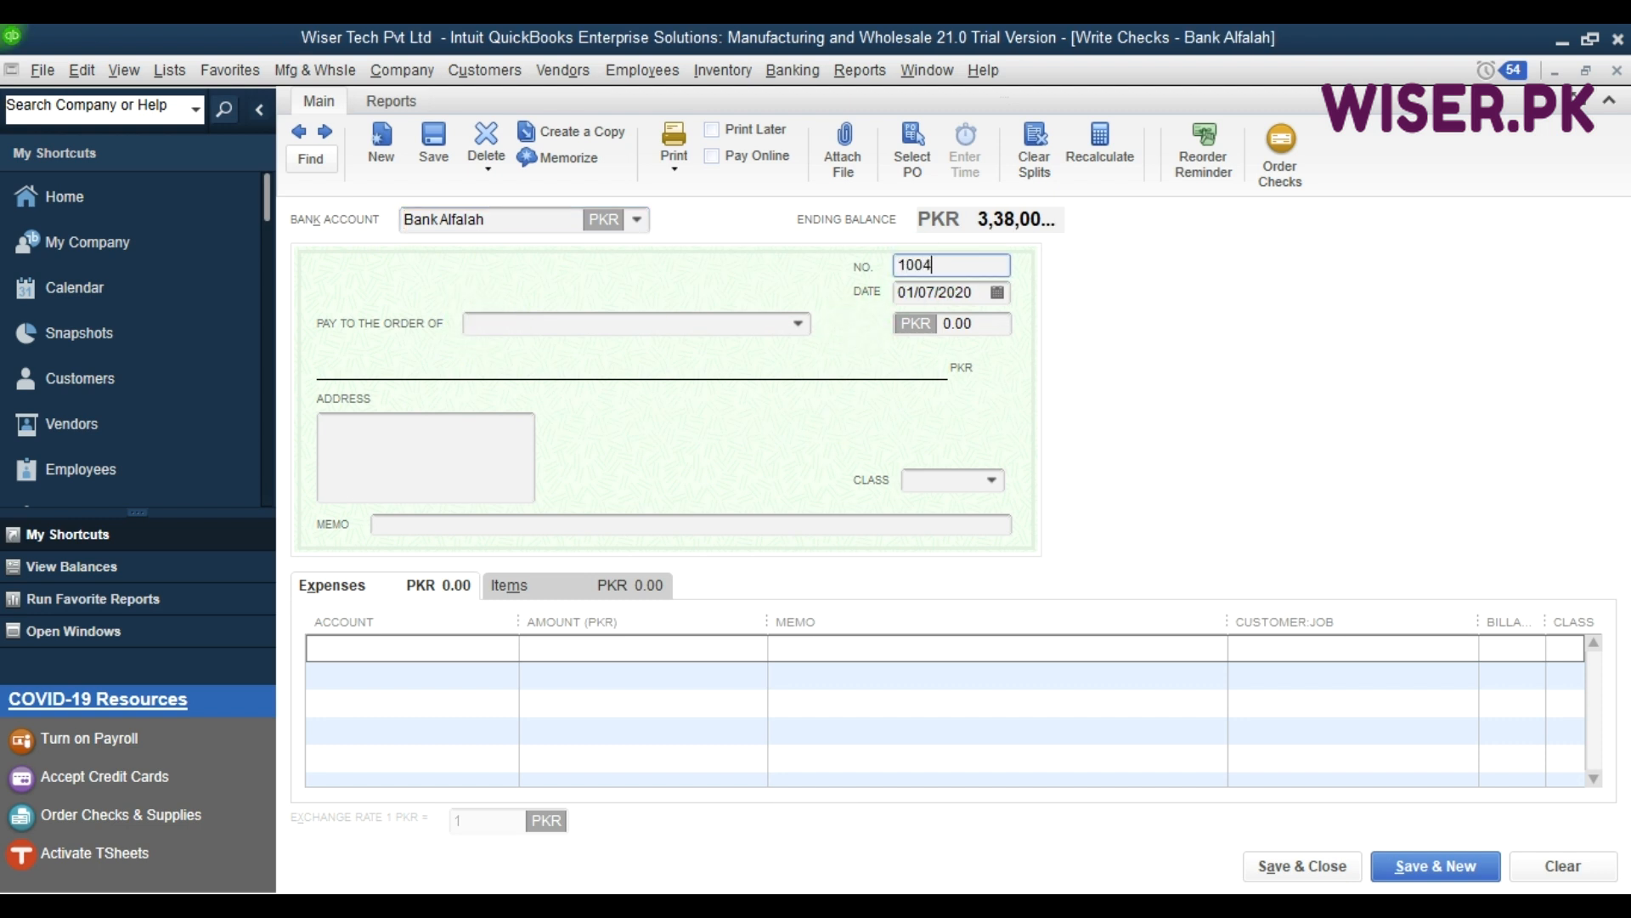
pyautogui.press('Tab')
pyautogui.write('31-')
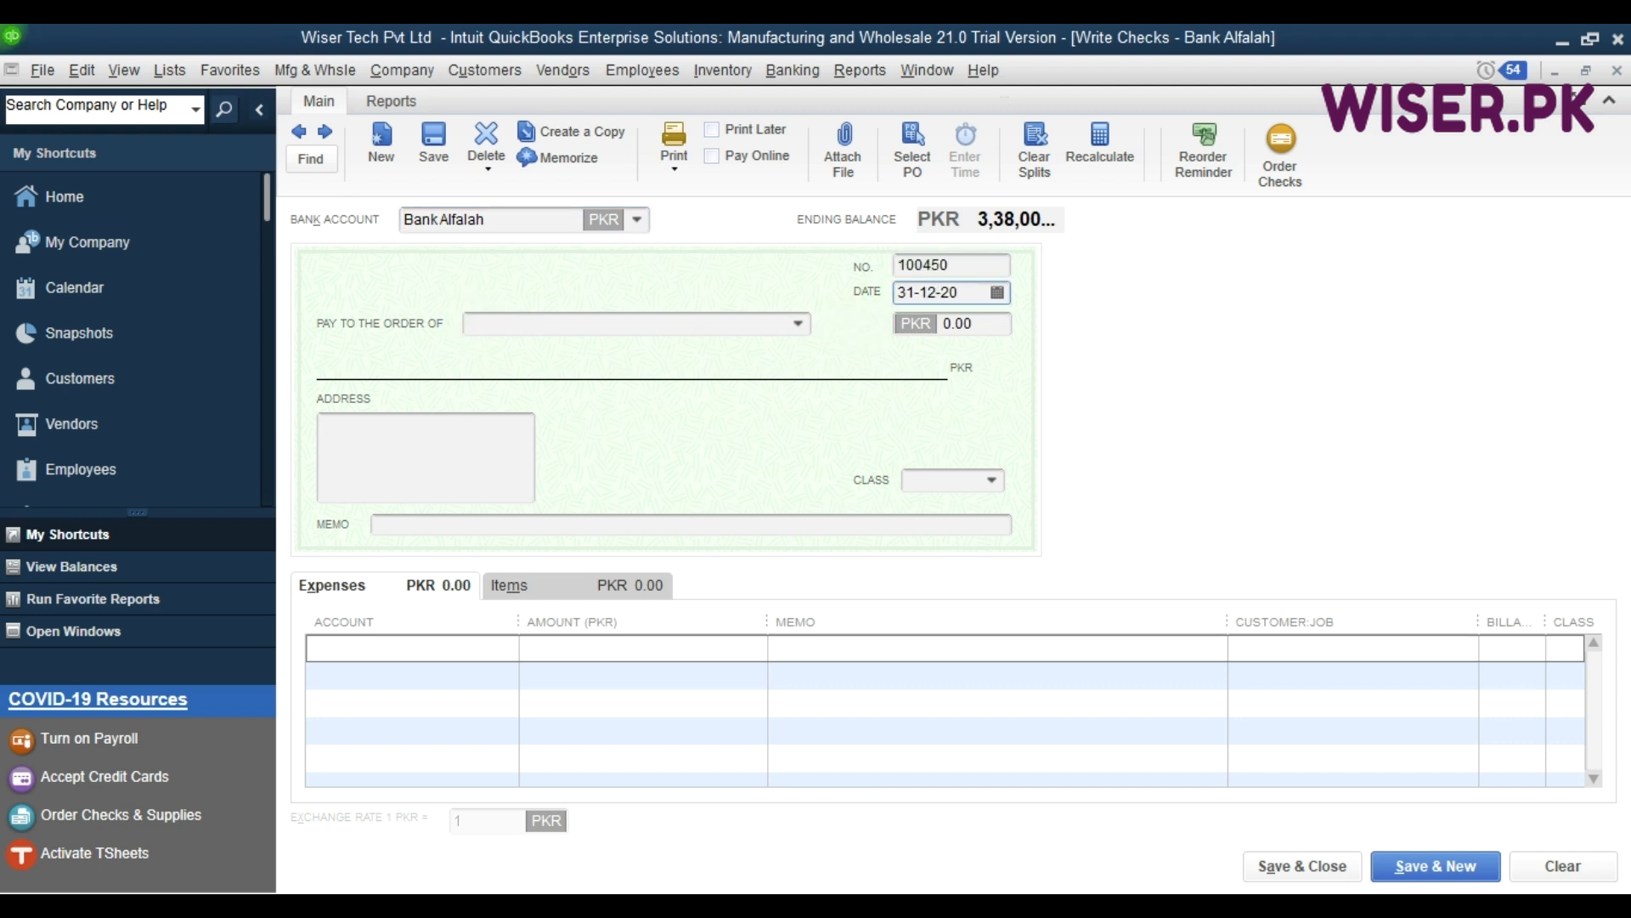
# Make the check payable to the business partner for 50,000 PKR, with a memo stating the partner's 50,000 rupee withdrawal.
pyautogui.press('Tab')
pyautogui.write('M')
pyautogui.press('BackSpace')
pyautogui.write('Ahmad')
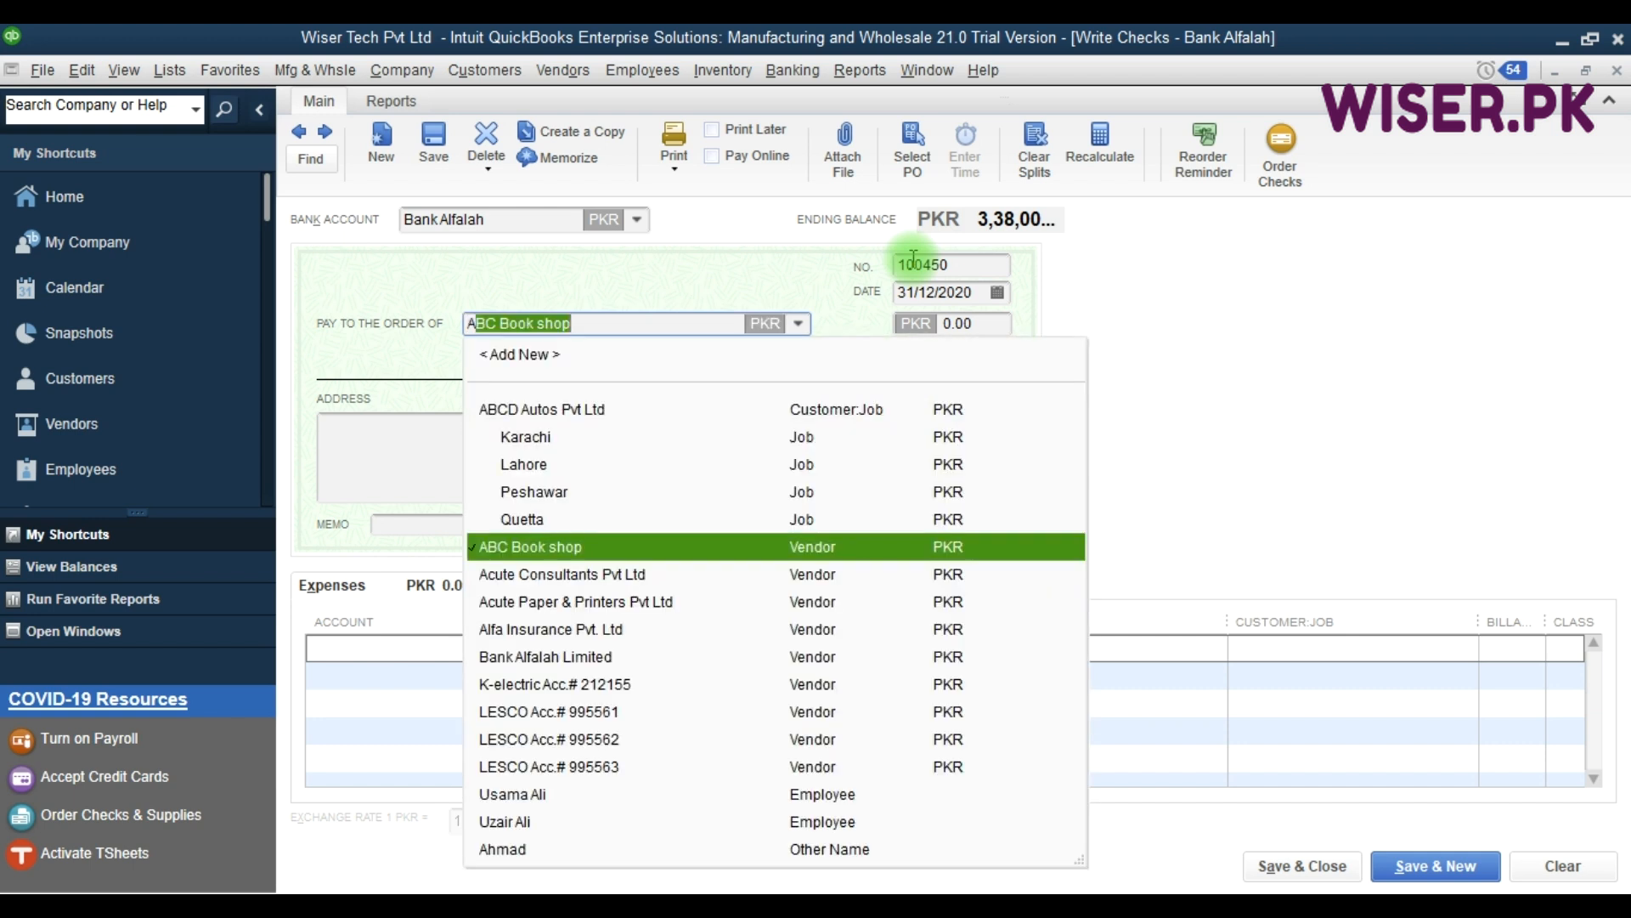
pyautogui.press('Tab')
pyautogui.write('50000')
pyautogui.press('Tab')
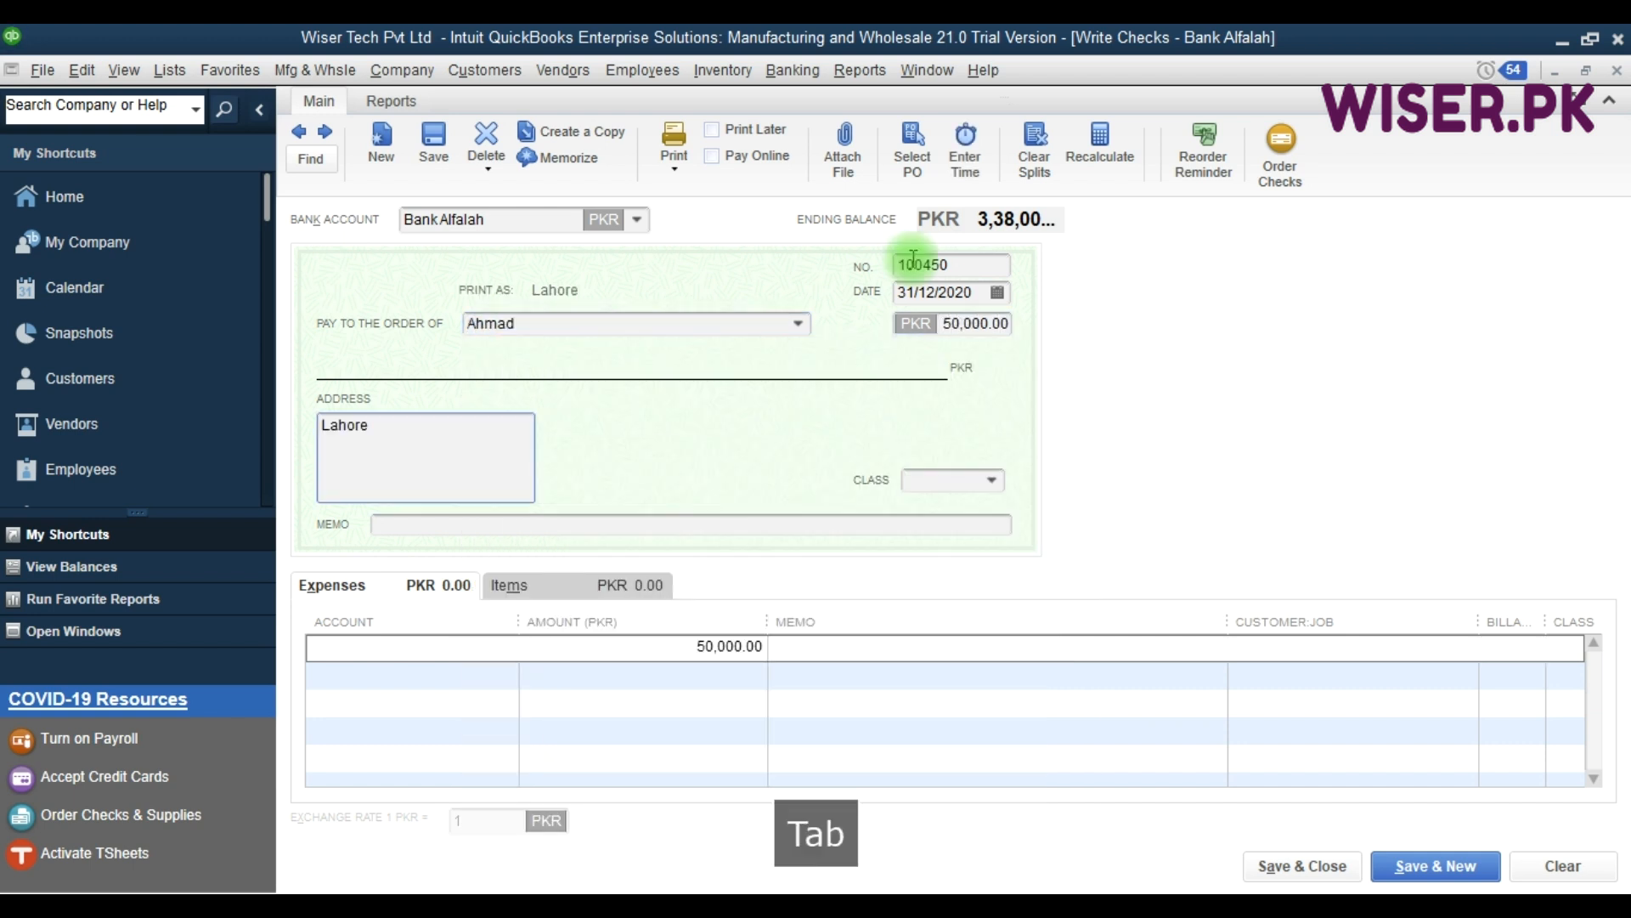
pyautogui.write('Mr. Ahmad withdraw rupees 50,000.')
pyautogui.press('Tab')
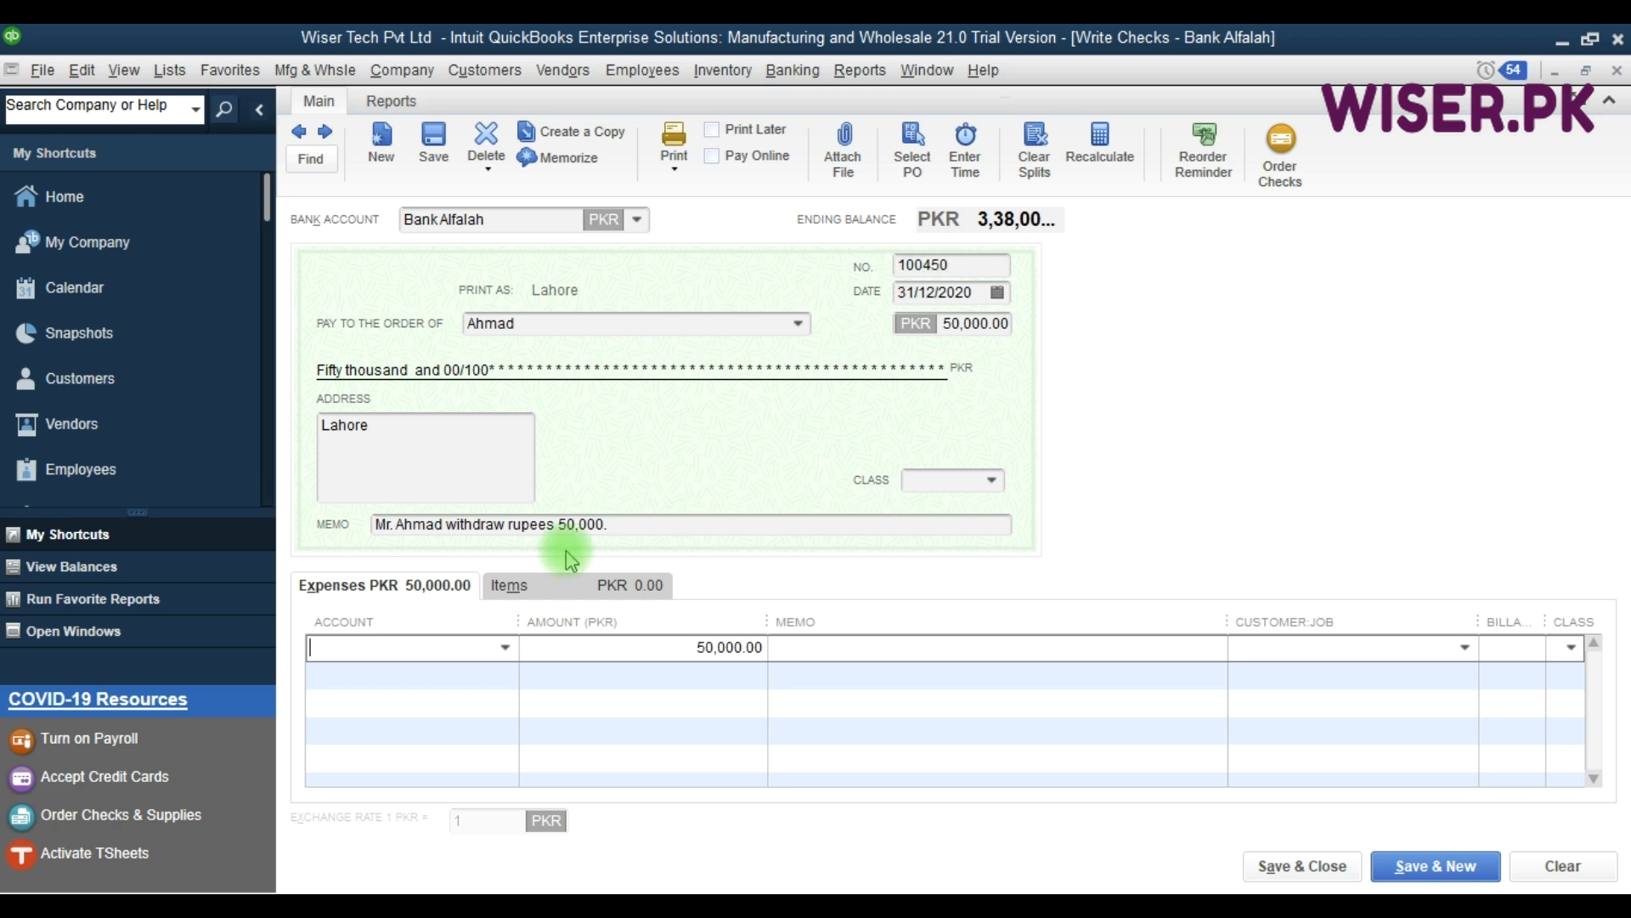
# Post the 50,000 PKR line to the same partner's Drawings equity account with the withdrawal memo, then save and close the check.
pyautogui.write('eq')
pyautogui.press('BackSpace')
pyautogui.press('BackSpace')
pyautogui.write('dr')
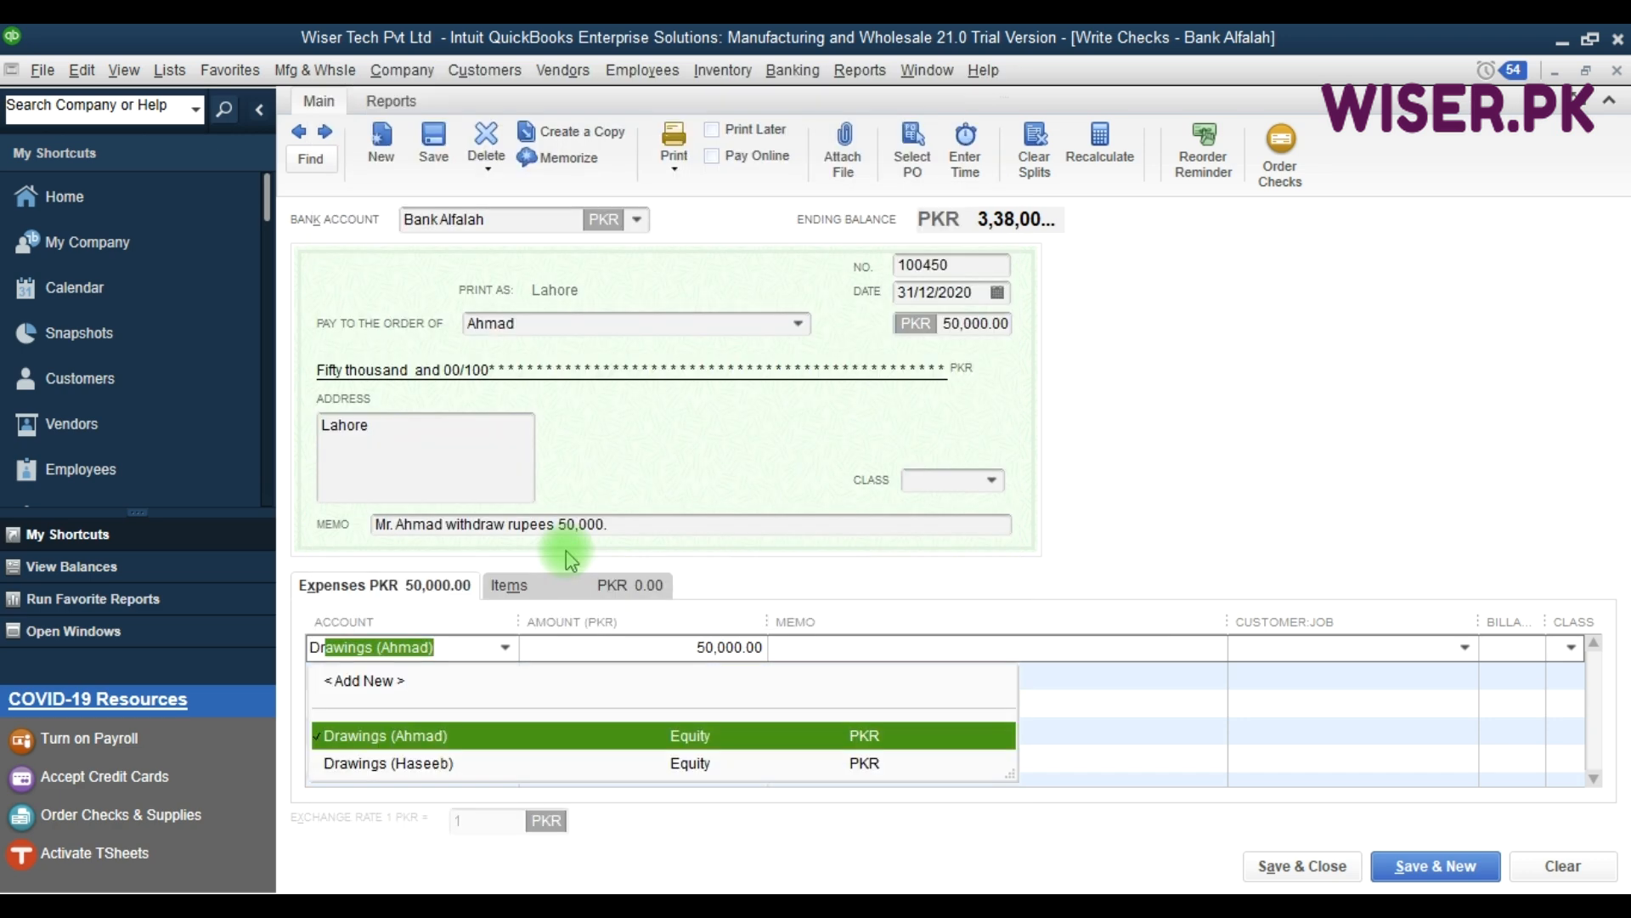
pyautogui.press('Down')
pyautogui.press('Up')
pyautogui.press('Tab')
pyautogui.press('Tab')
pyautogui.click(1309, 866)
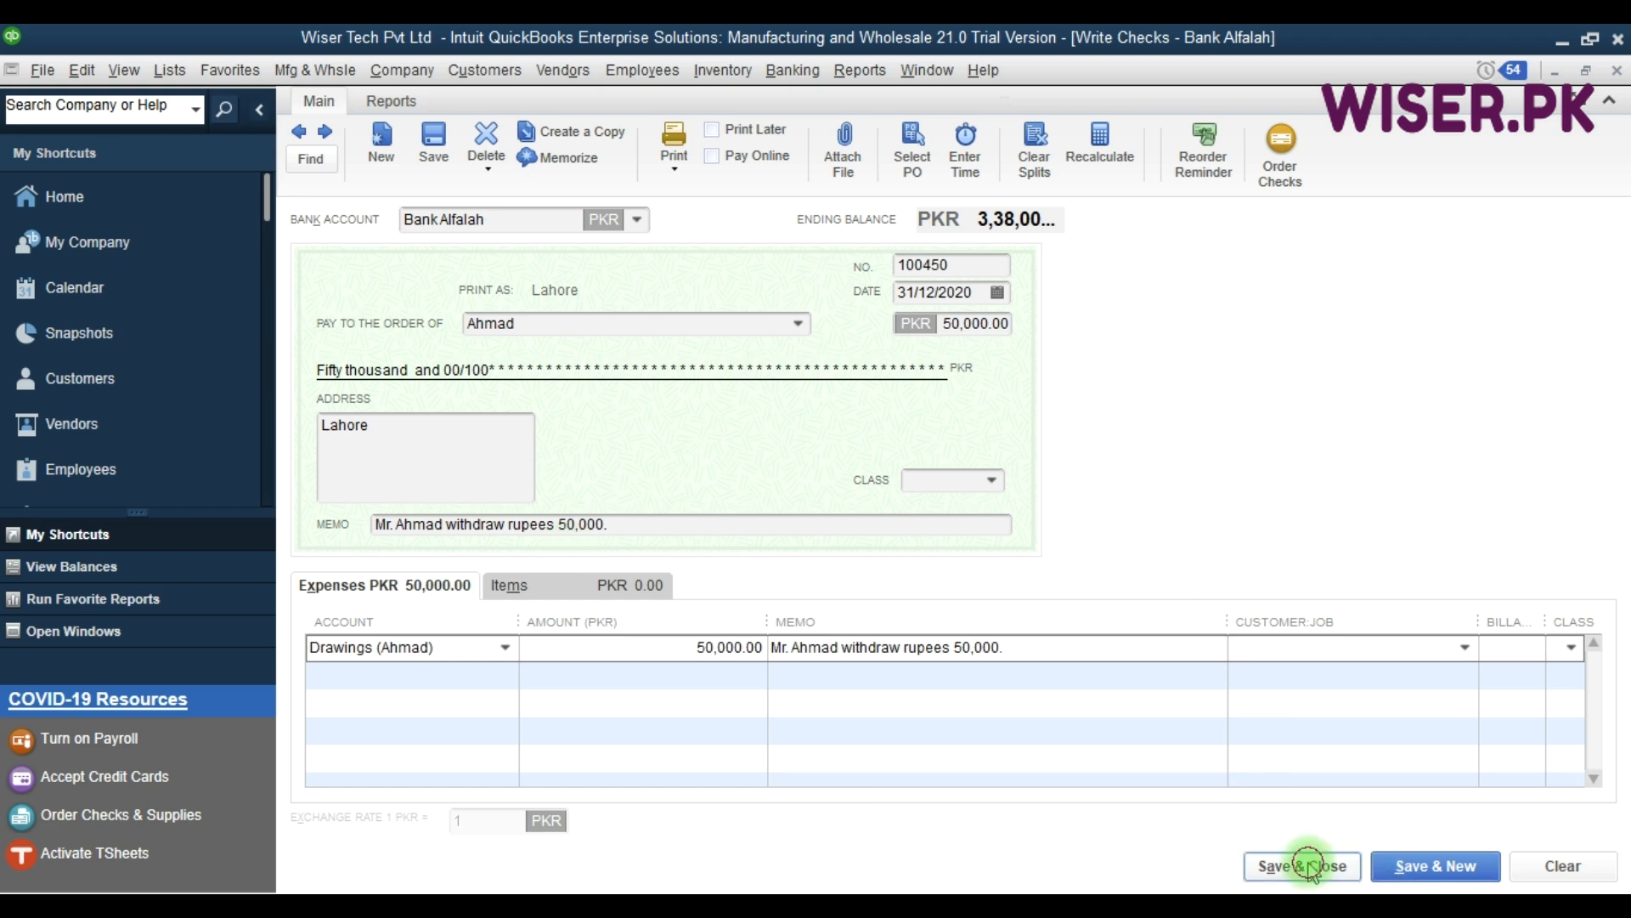
pyautogui.click(753, 357)
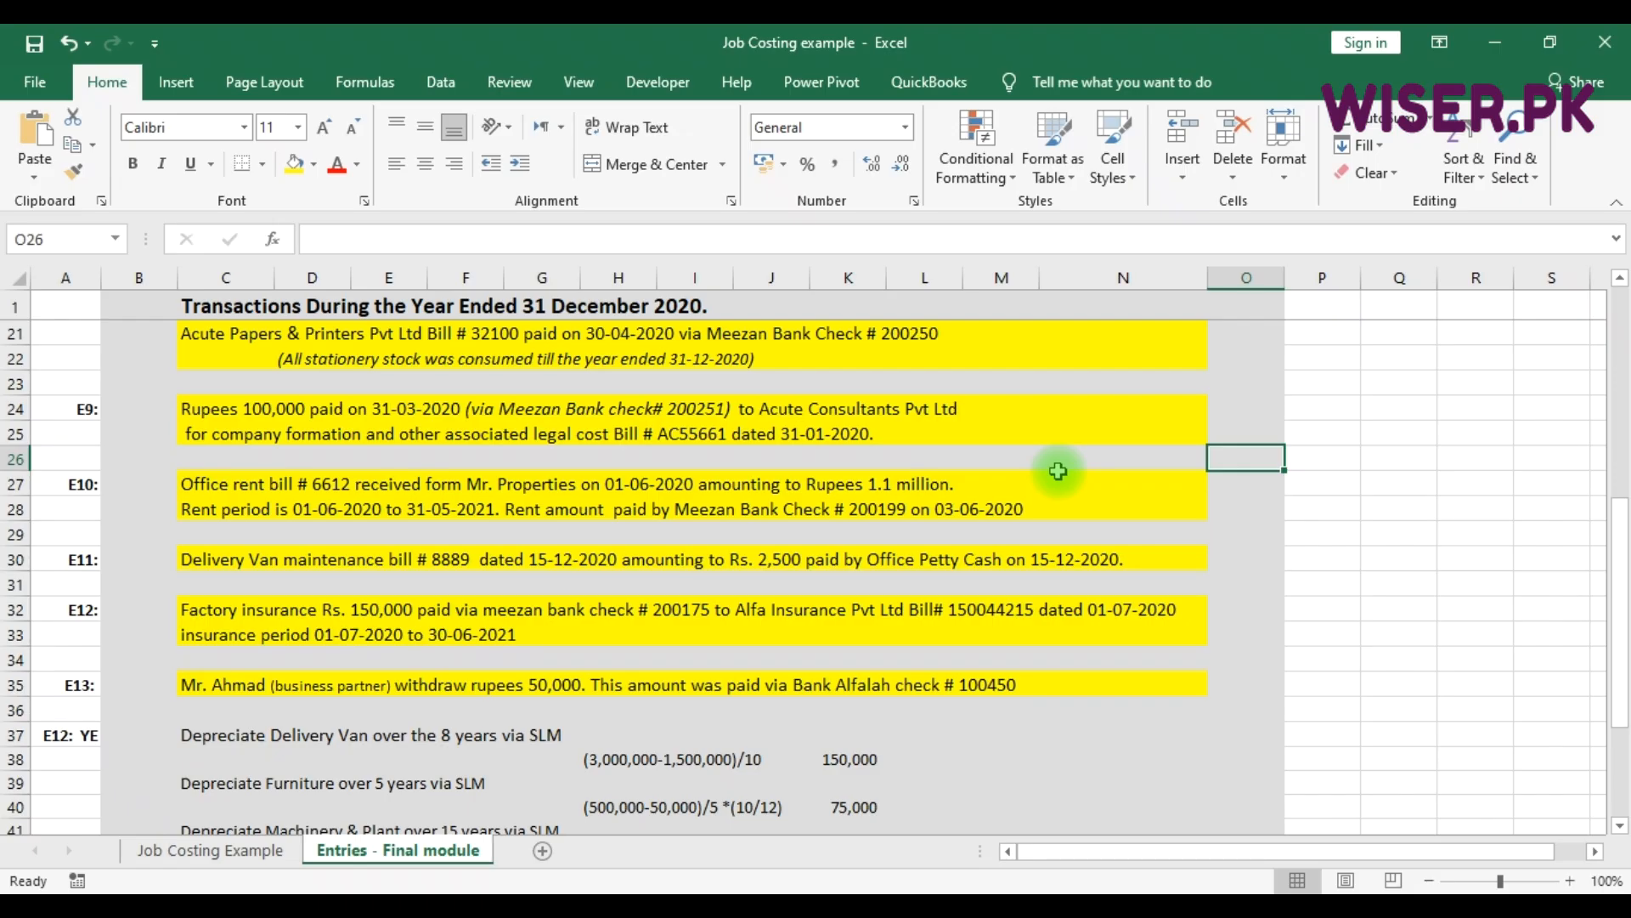
pyautogui.scroll(1, 1058, 471)
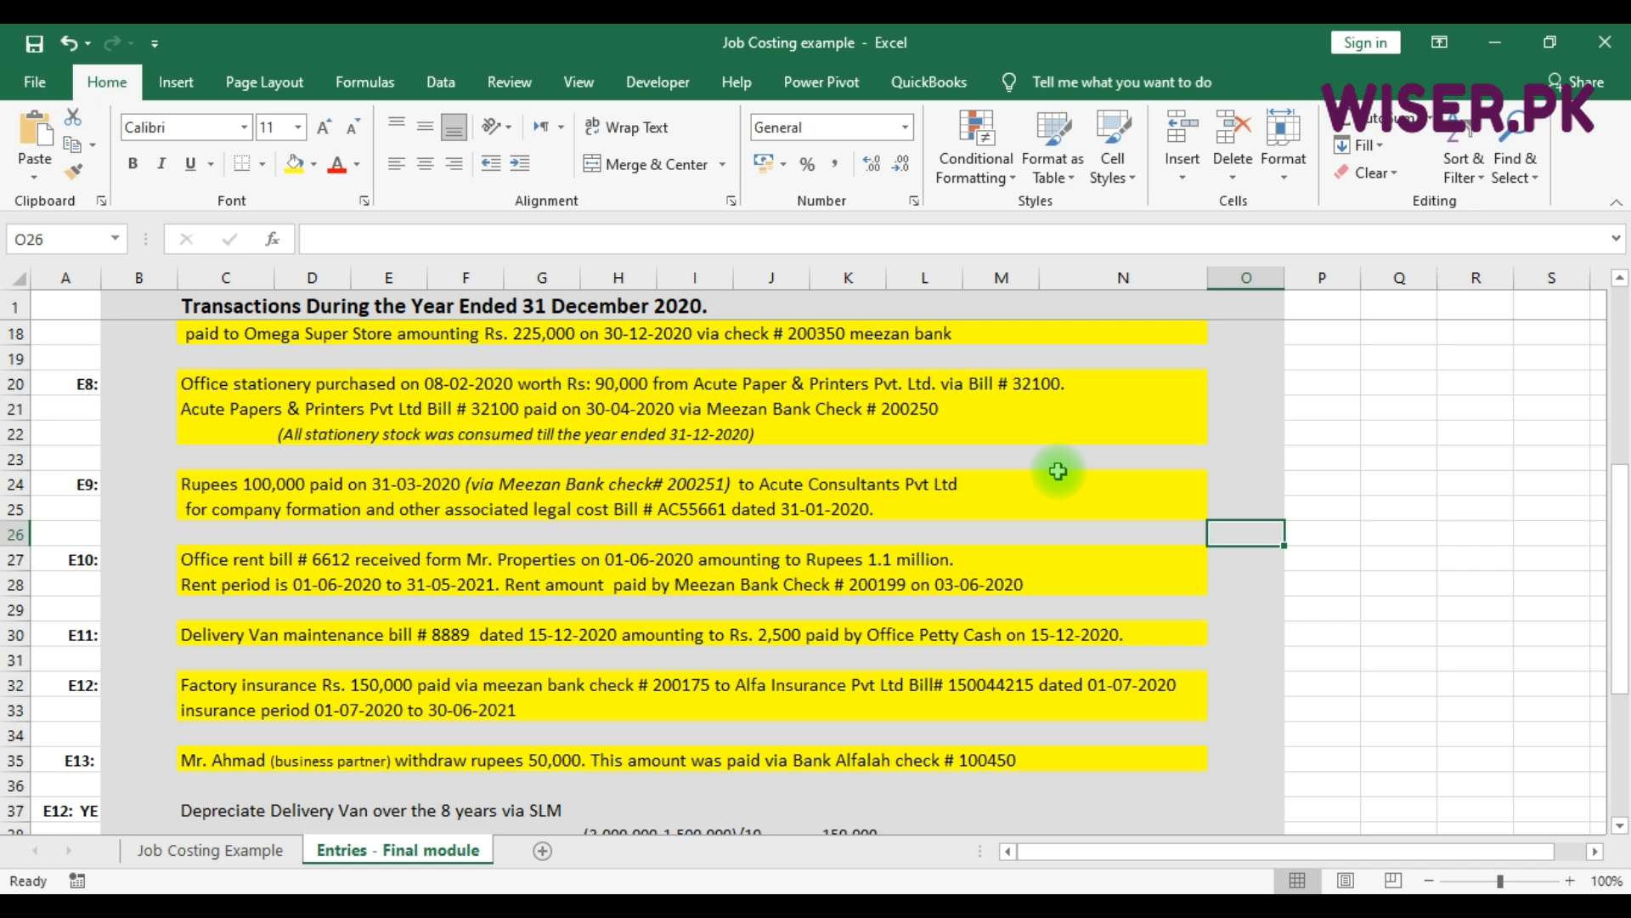
pyautogui.click(795, 654)
pyautogui.scroll(-2, 794, 649)
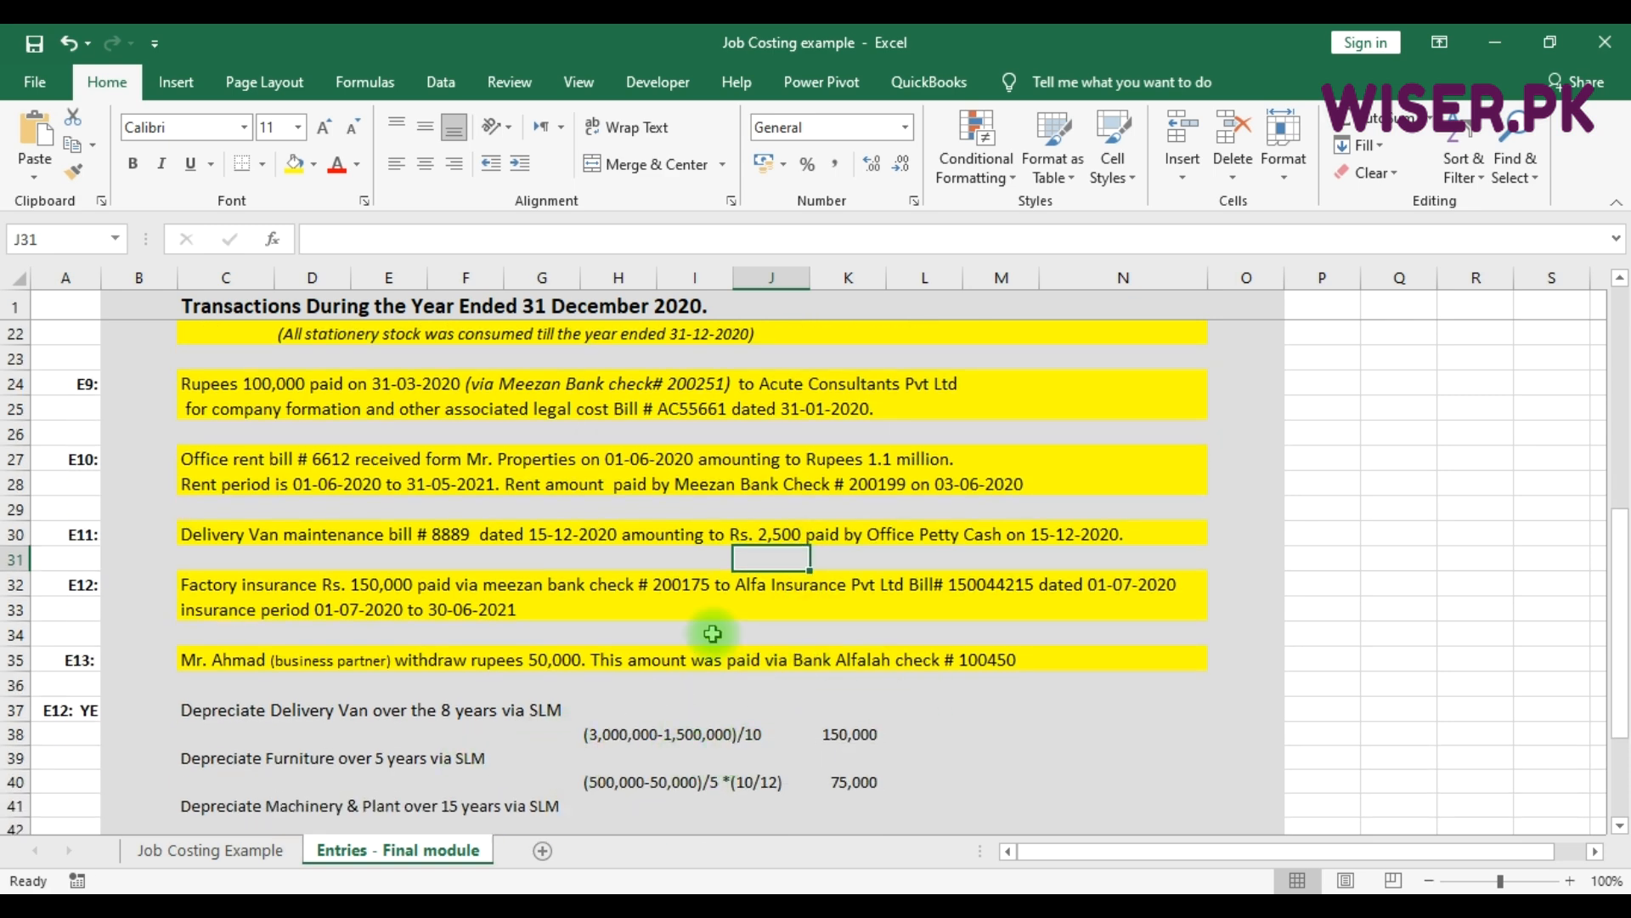
pyautogui.click(668, 632)
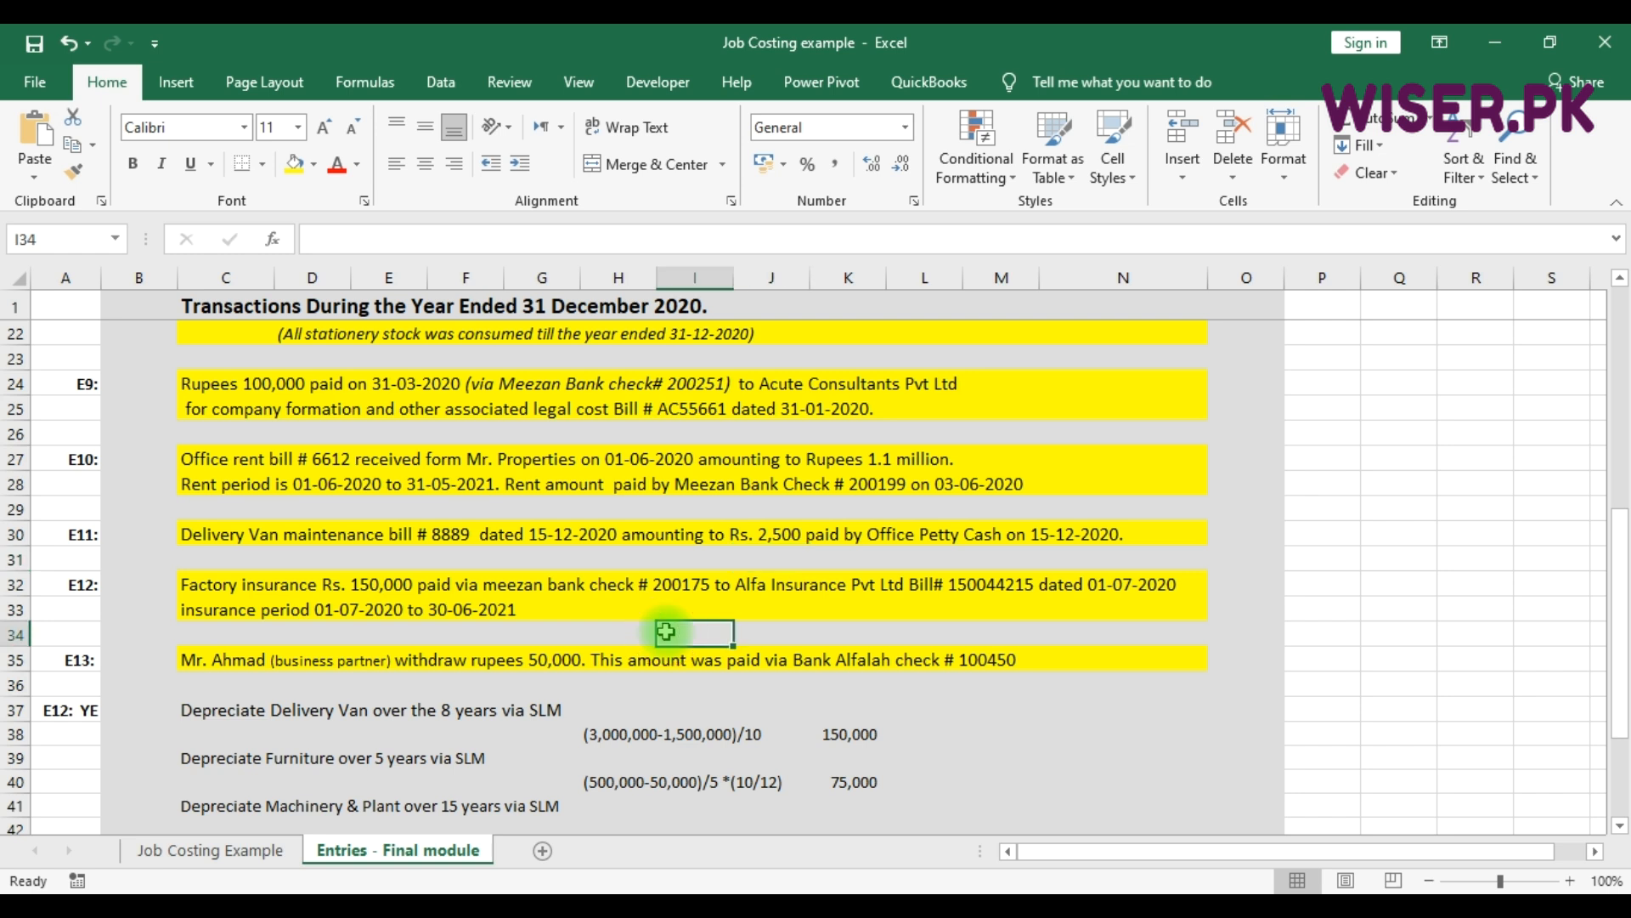